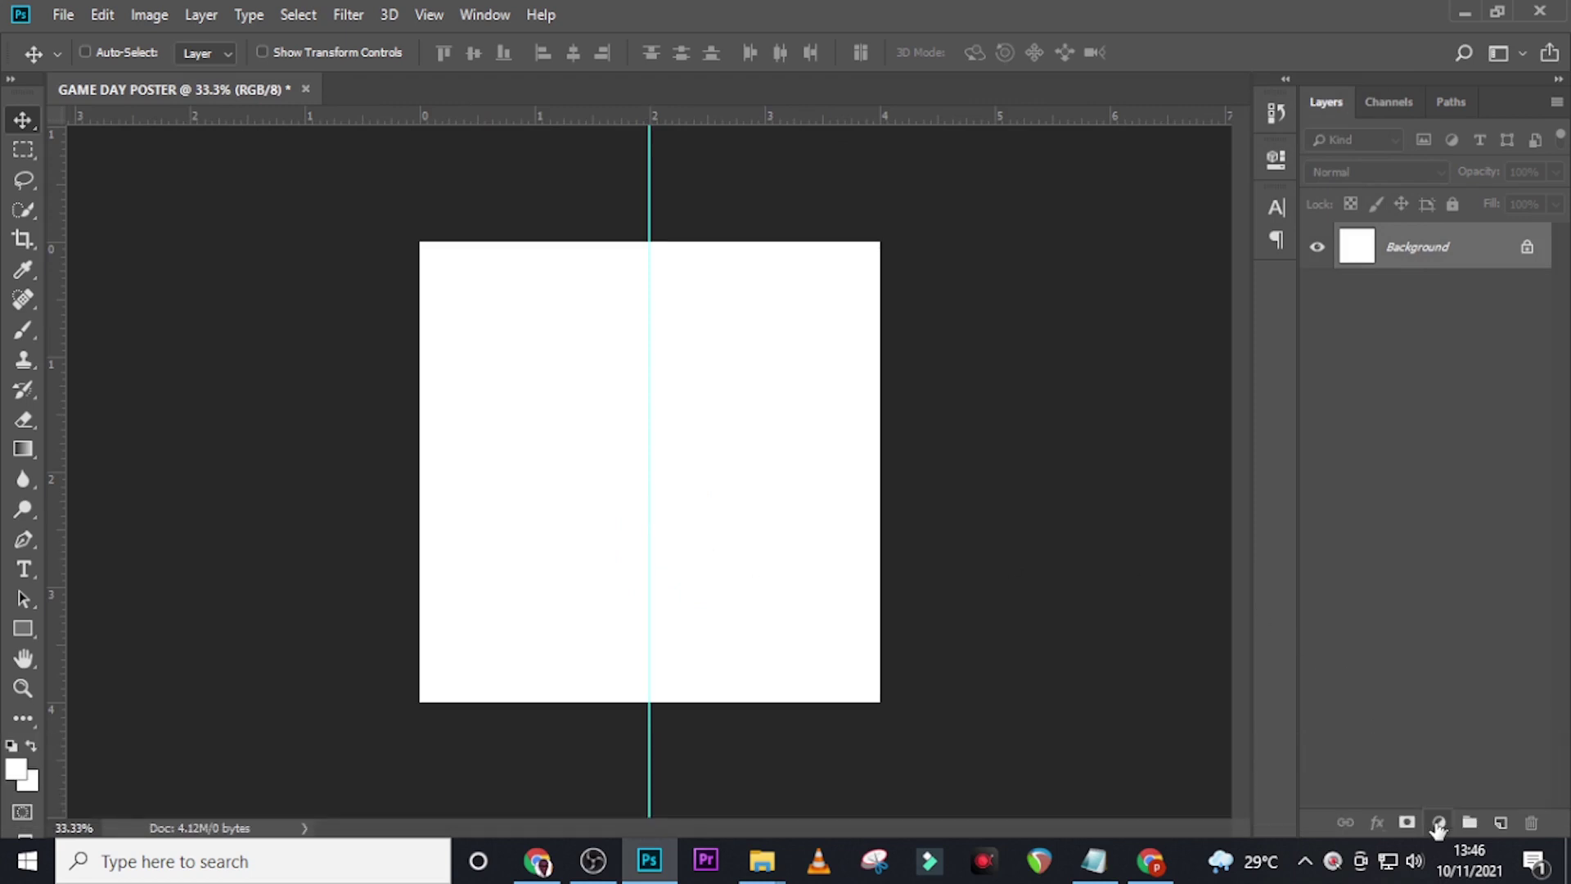
# Add a solid colour fill layer in blue #5DA0C6 above the background.
pyautogui.click(1439, 822)
pyautogui.click(1438, 415)
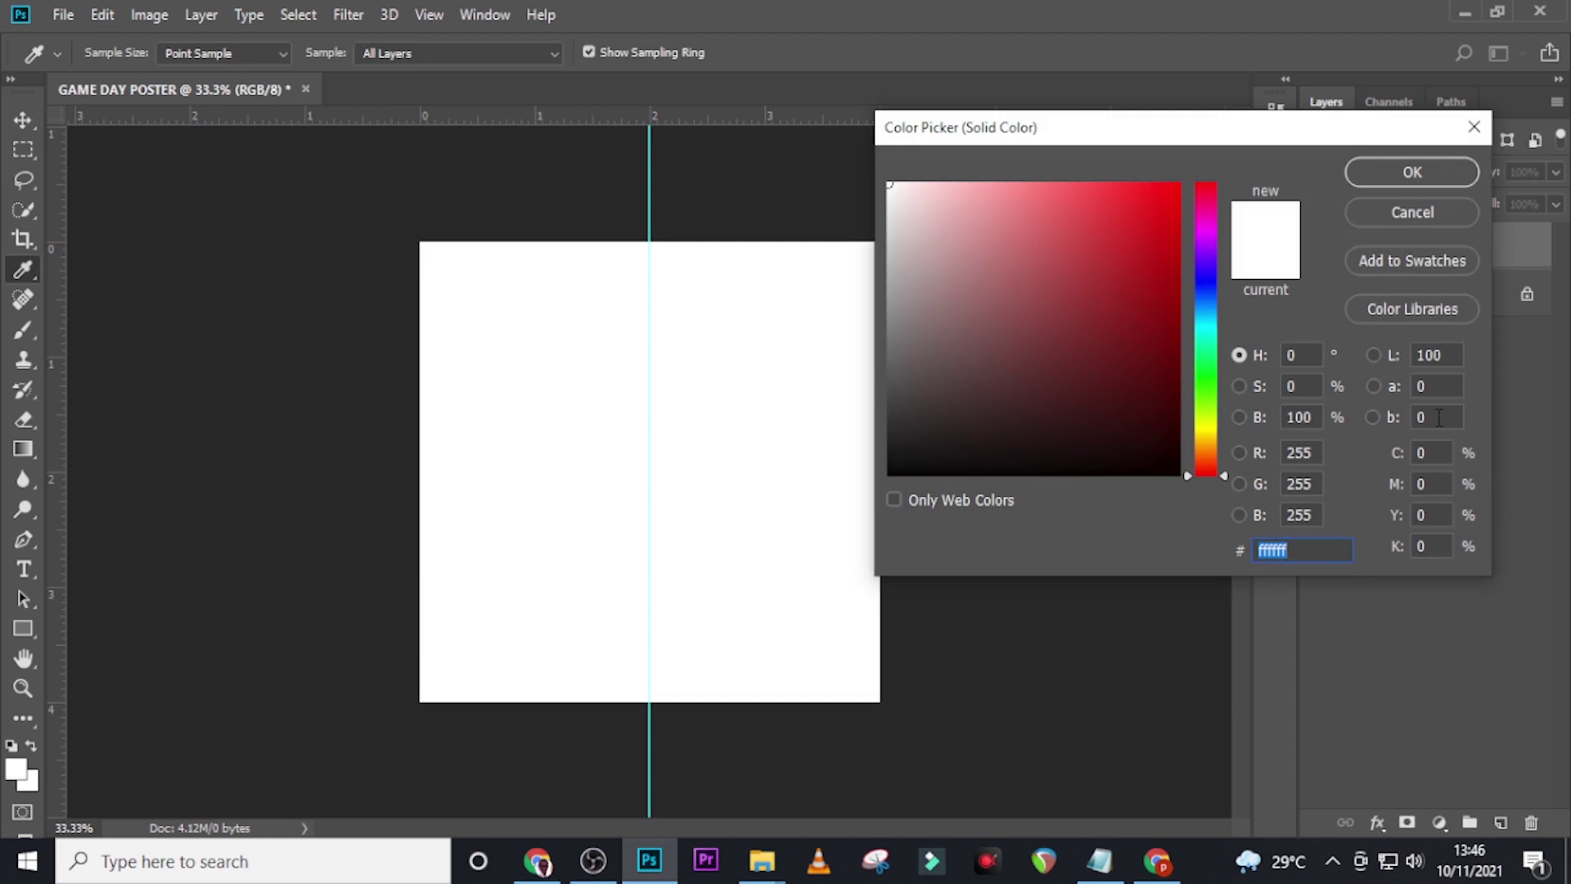
pyautogui.write('5')
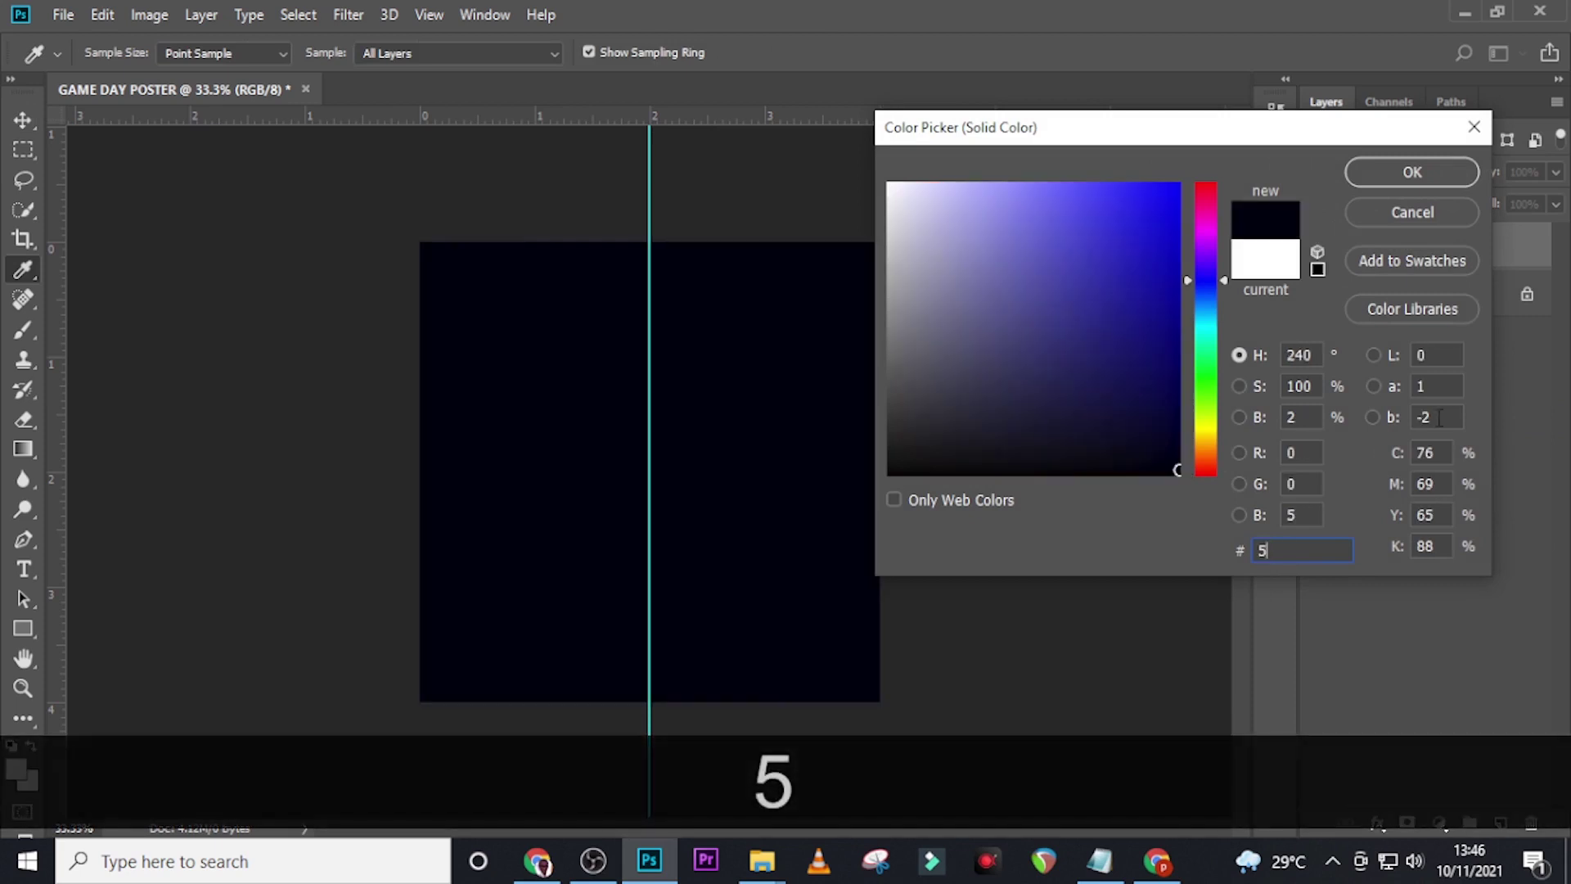
pyautogui.write('DA')
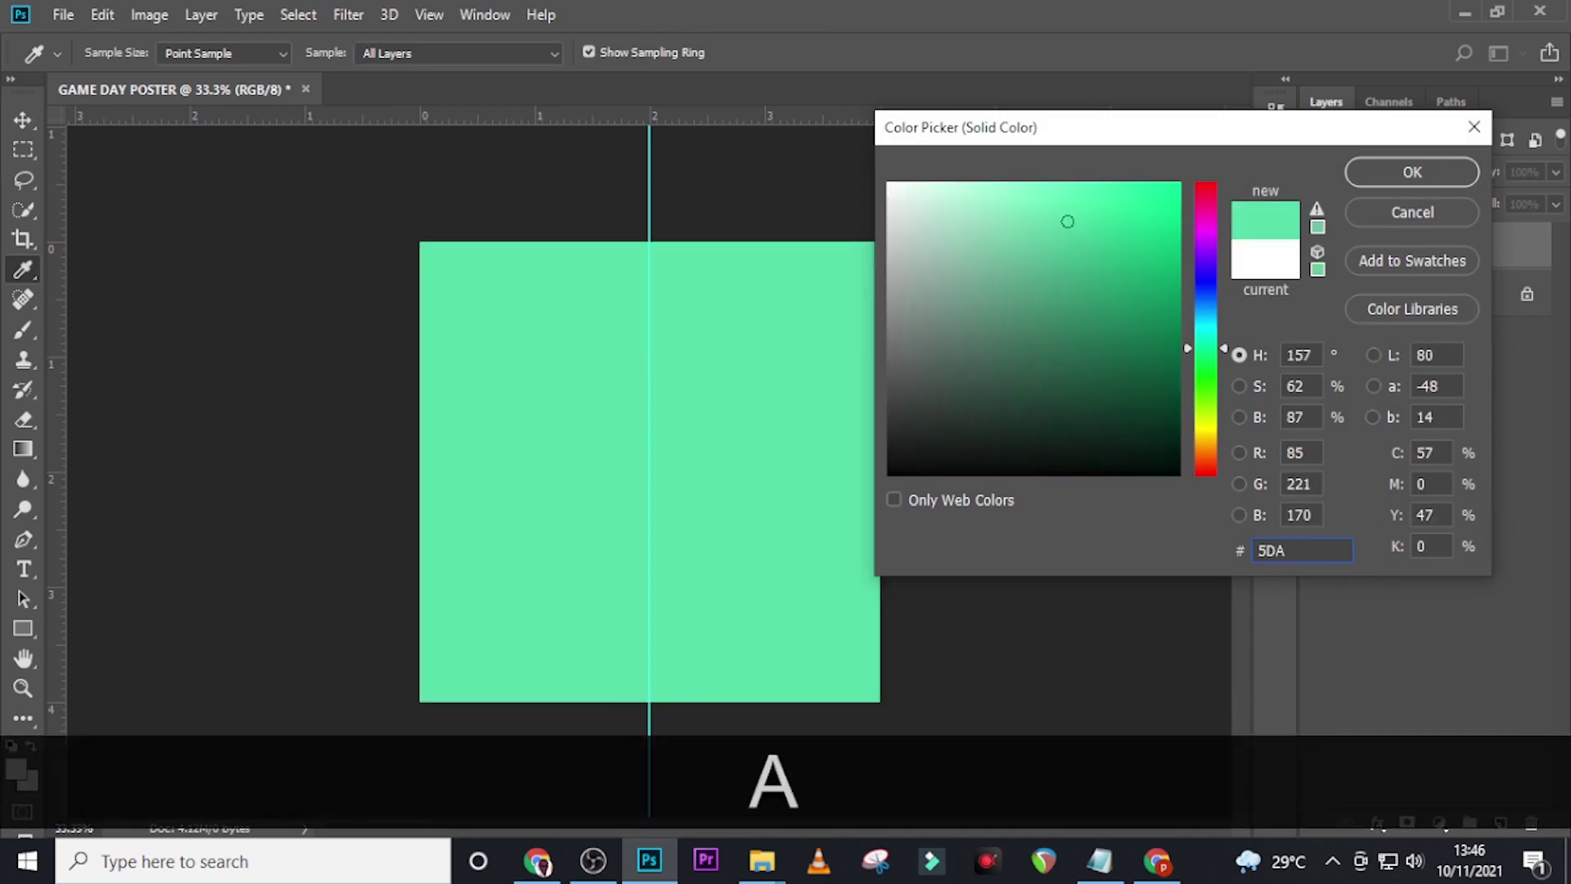
pyautogui.write('0C')
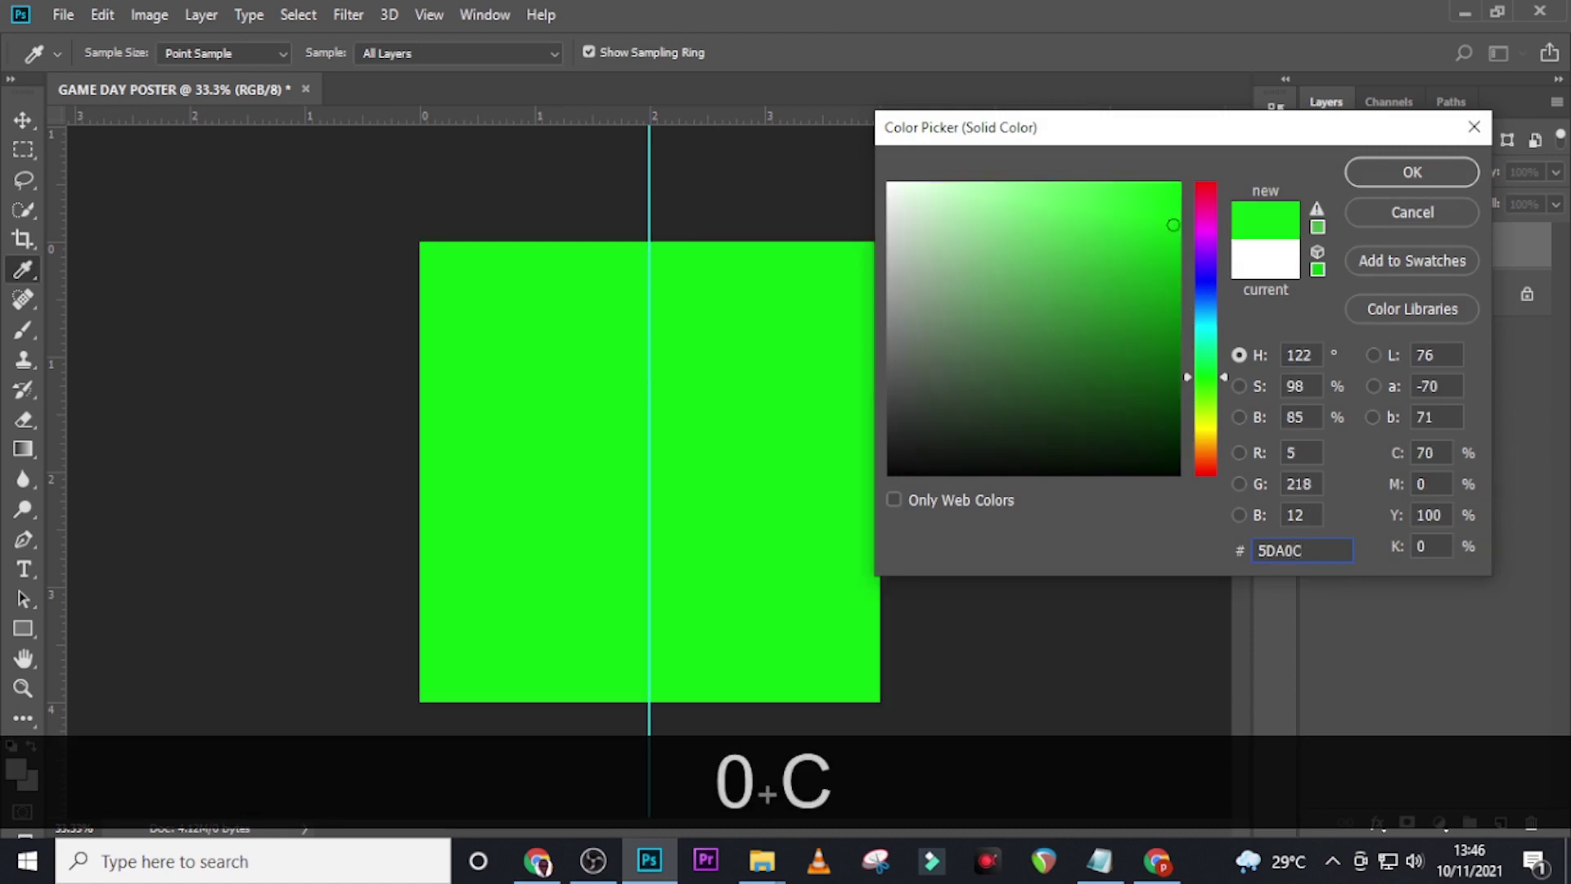
pyautogui.write('6')
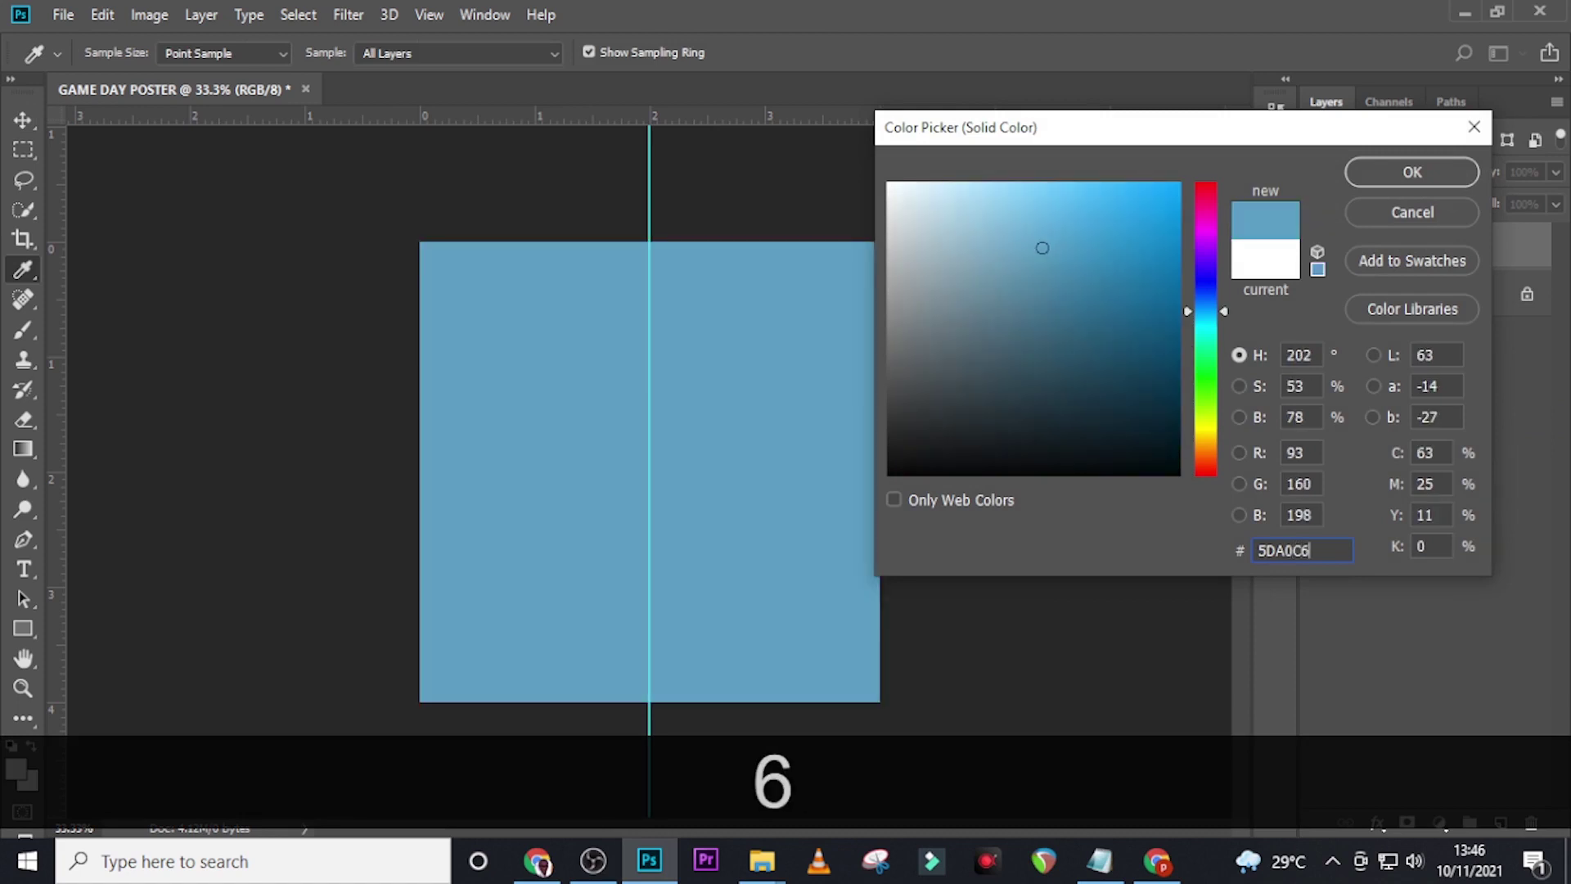
pyautogui.click(1411, 174)
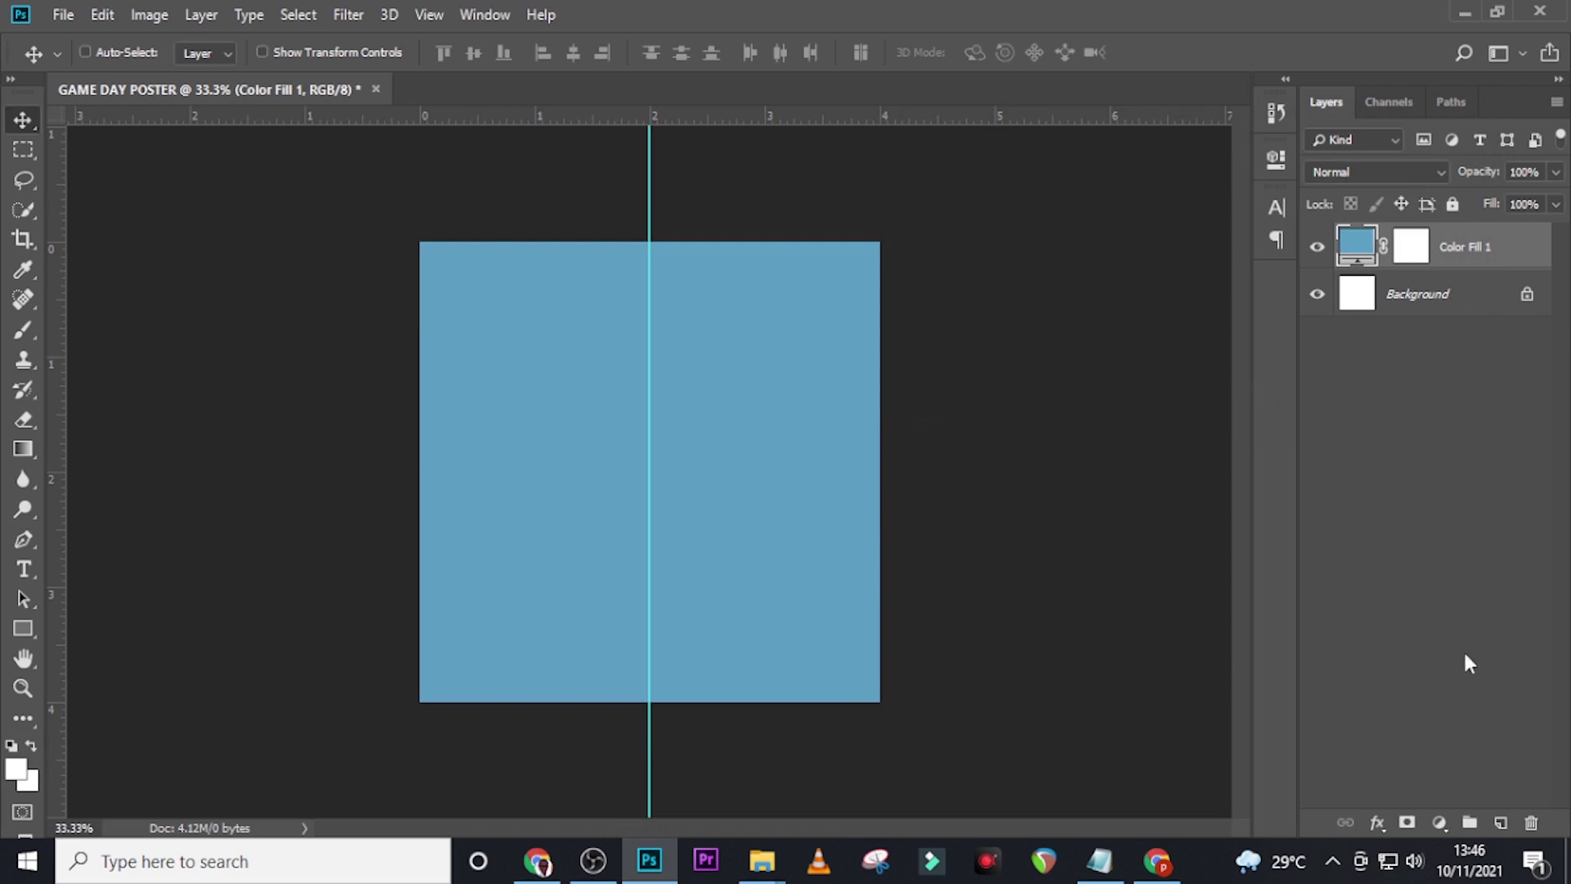
# Add a second solid colour fill layer in black #000000 above the blue one.
pyautogui.click(1440, 822)
pyautogui.click(1472, 418)
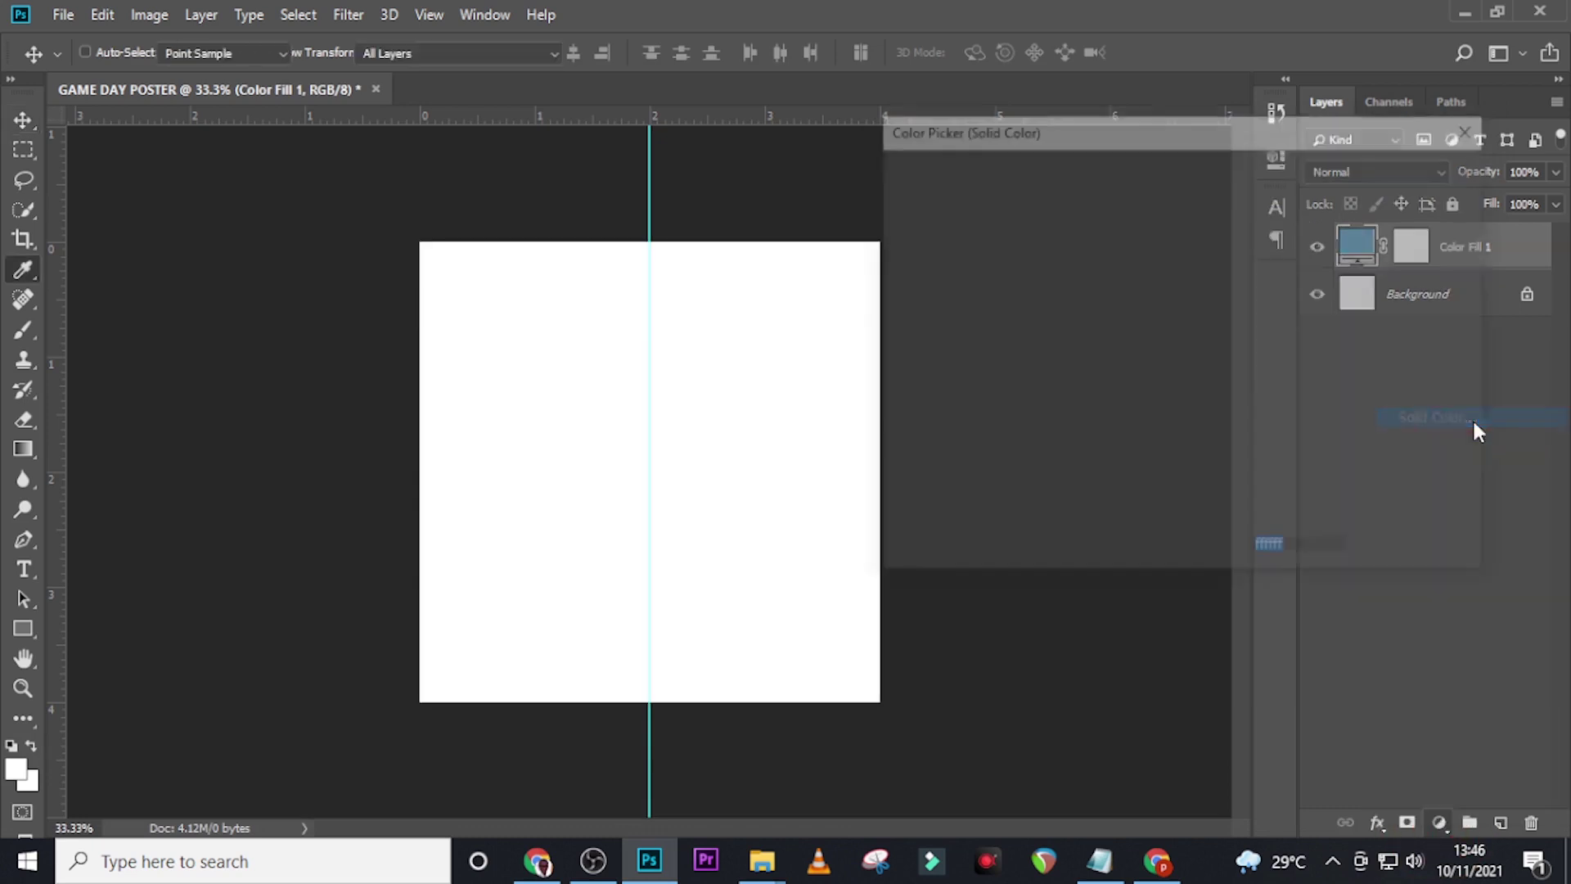
pyautogui.moveTo(926, 466); pyautogui.dragTo(841, 495)
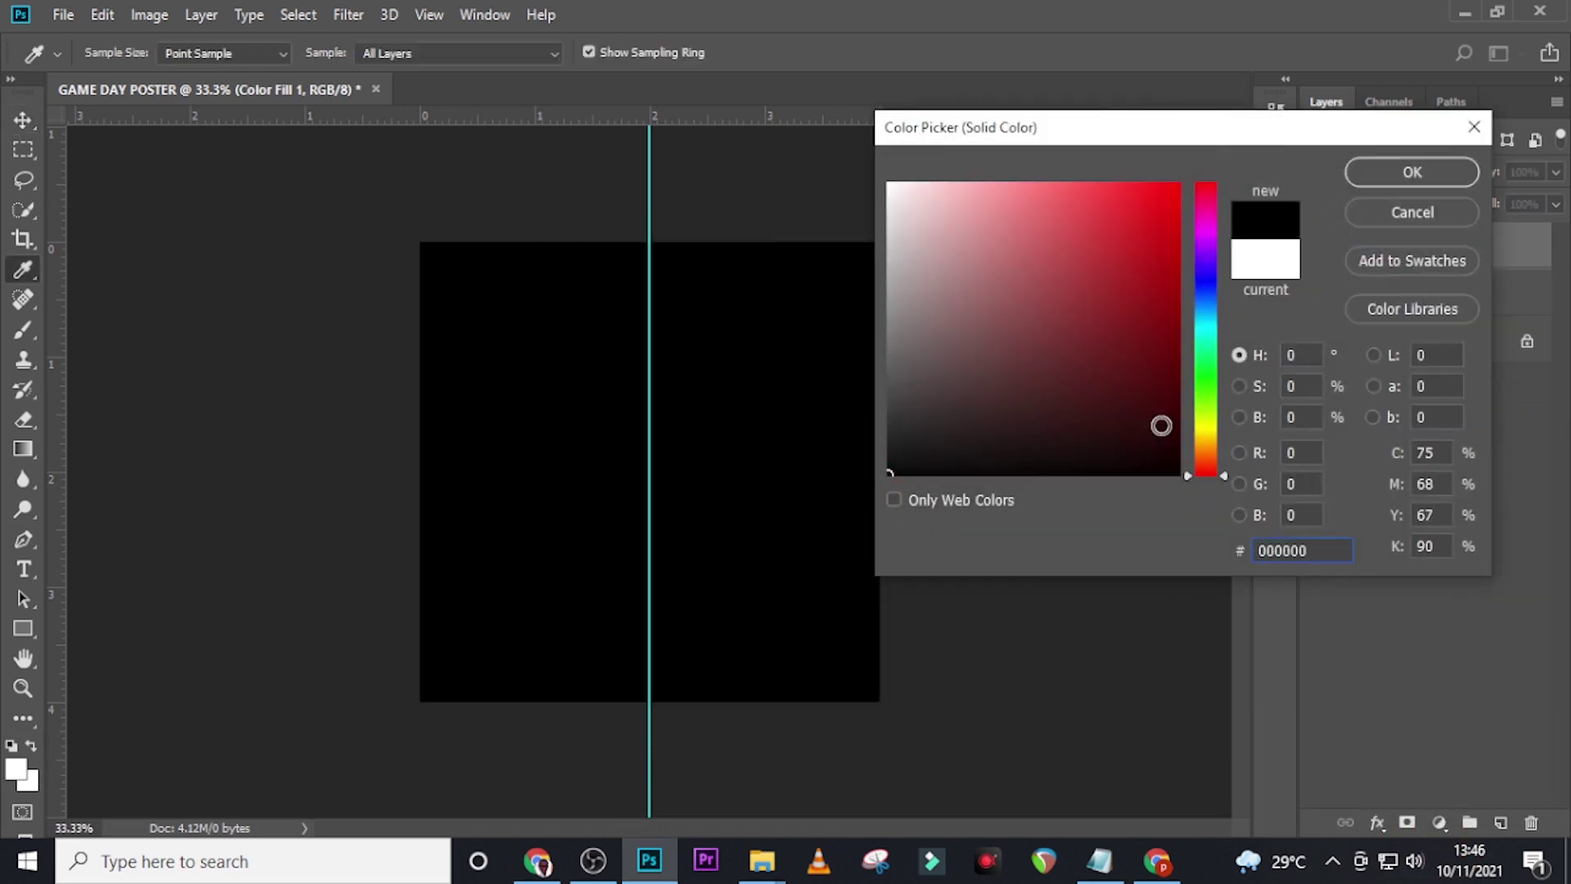
pyautogui.click(1360, 176)
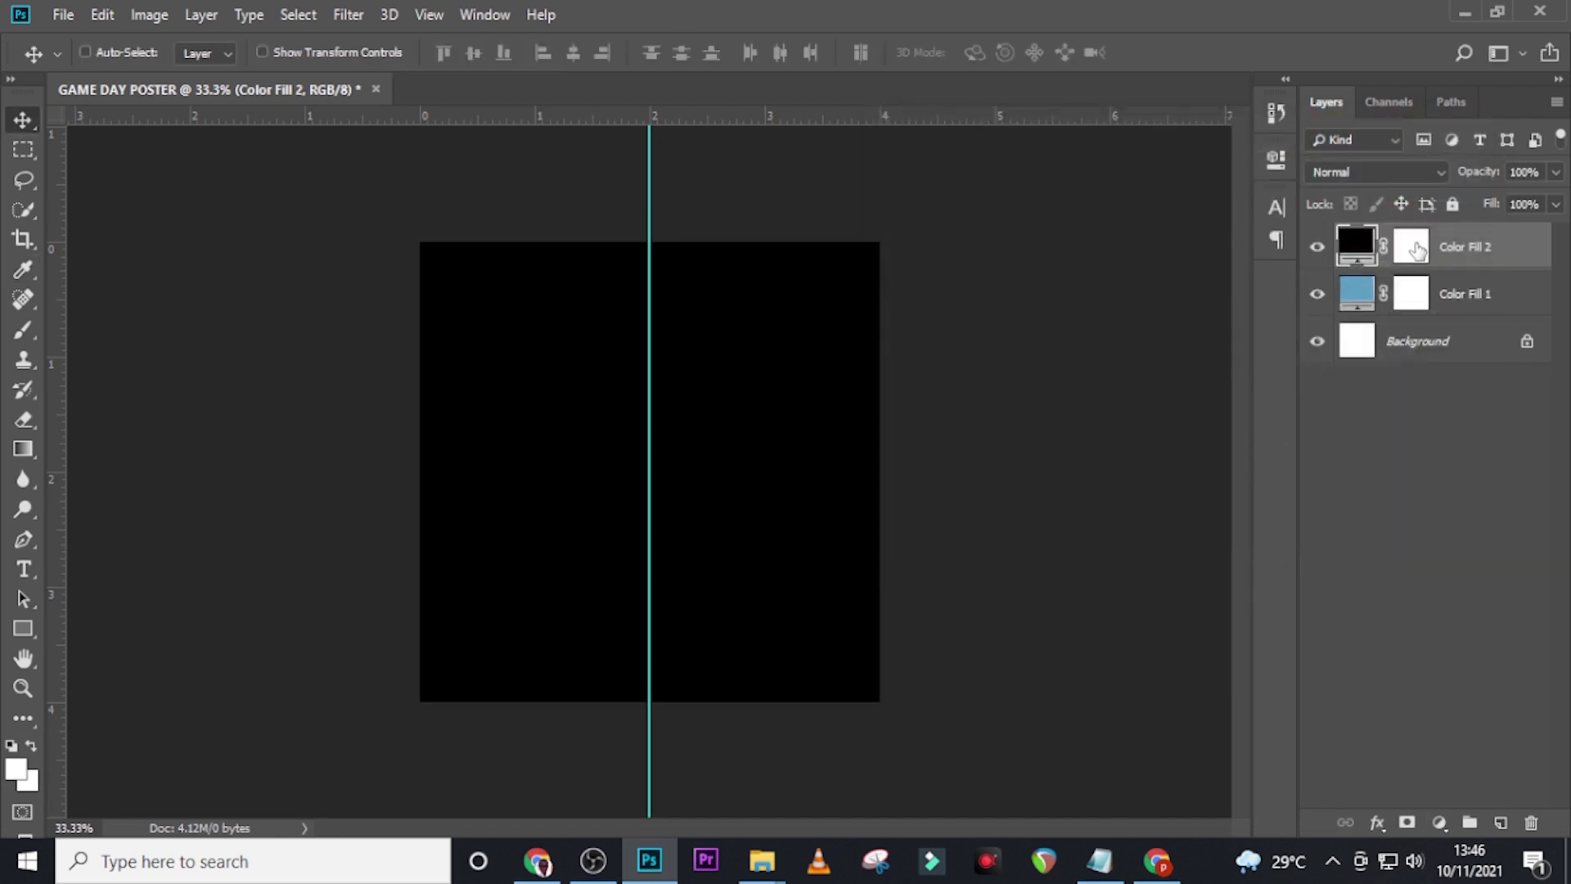
# Target the black fill layer's mask and set up the Brush with the Soft Round preset and a black foreground colour.
pyautogui.click(1417, 249)
pyautogui.press('b')
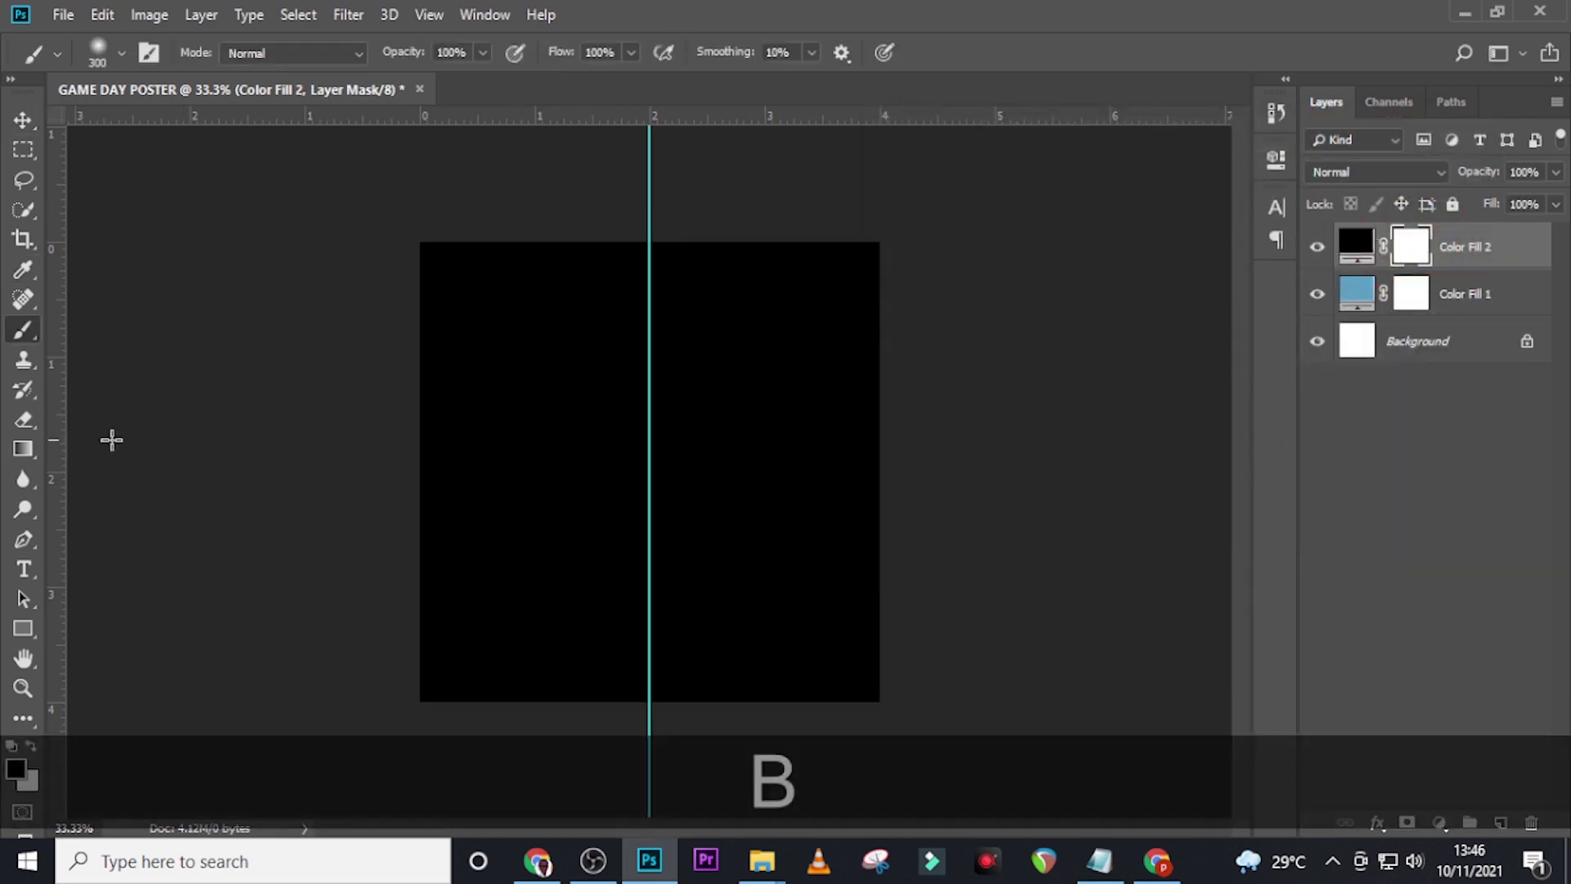
pyautogui.click(13, 771)
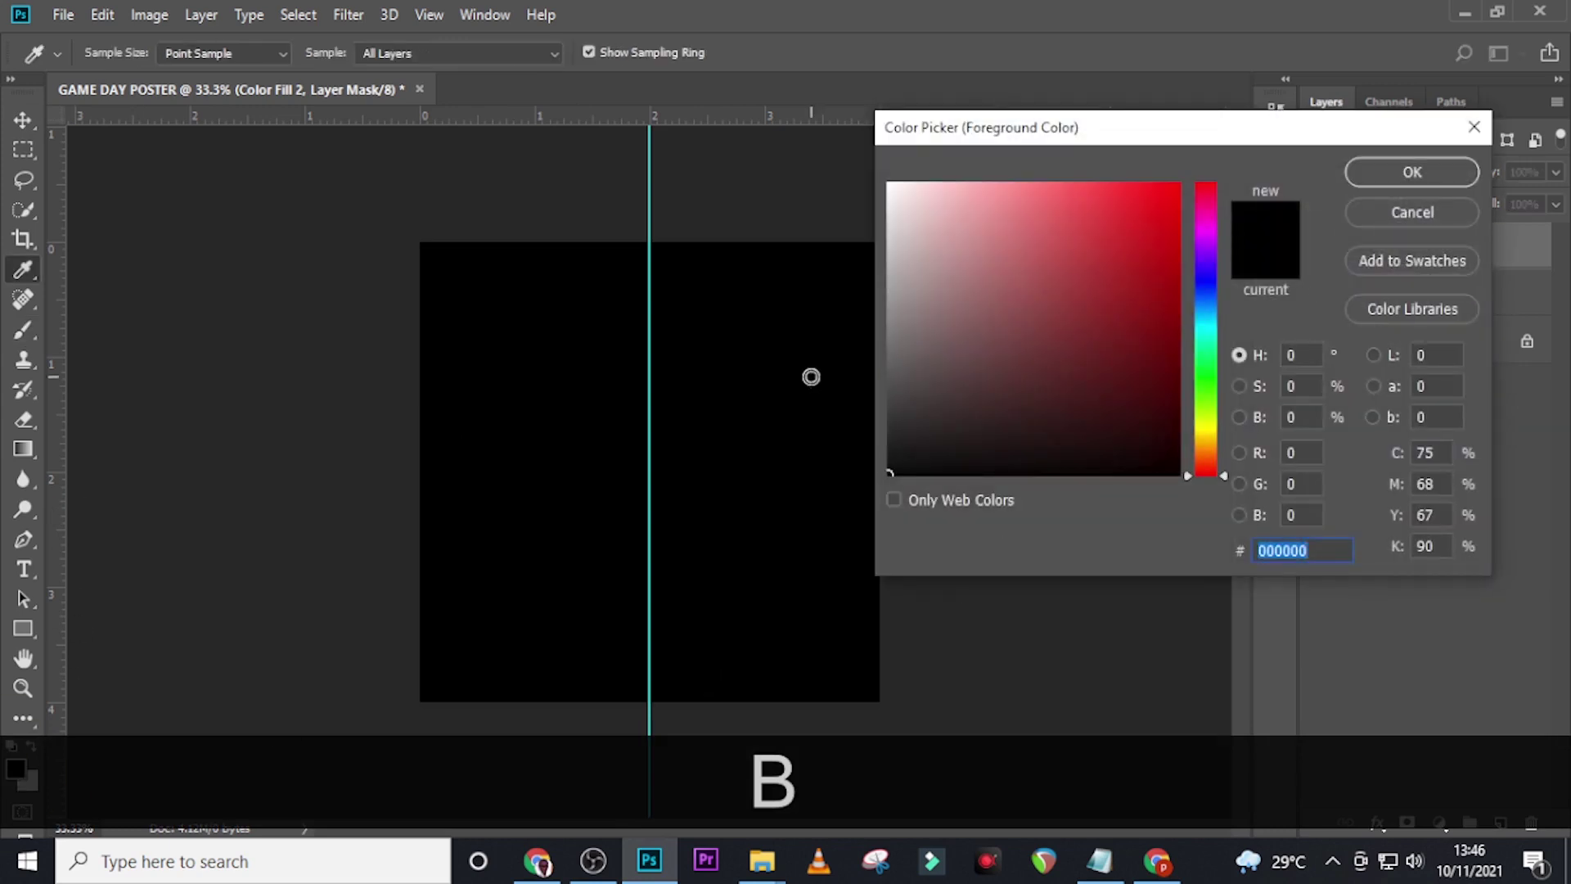
pyautogui.click(1440, 173)
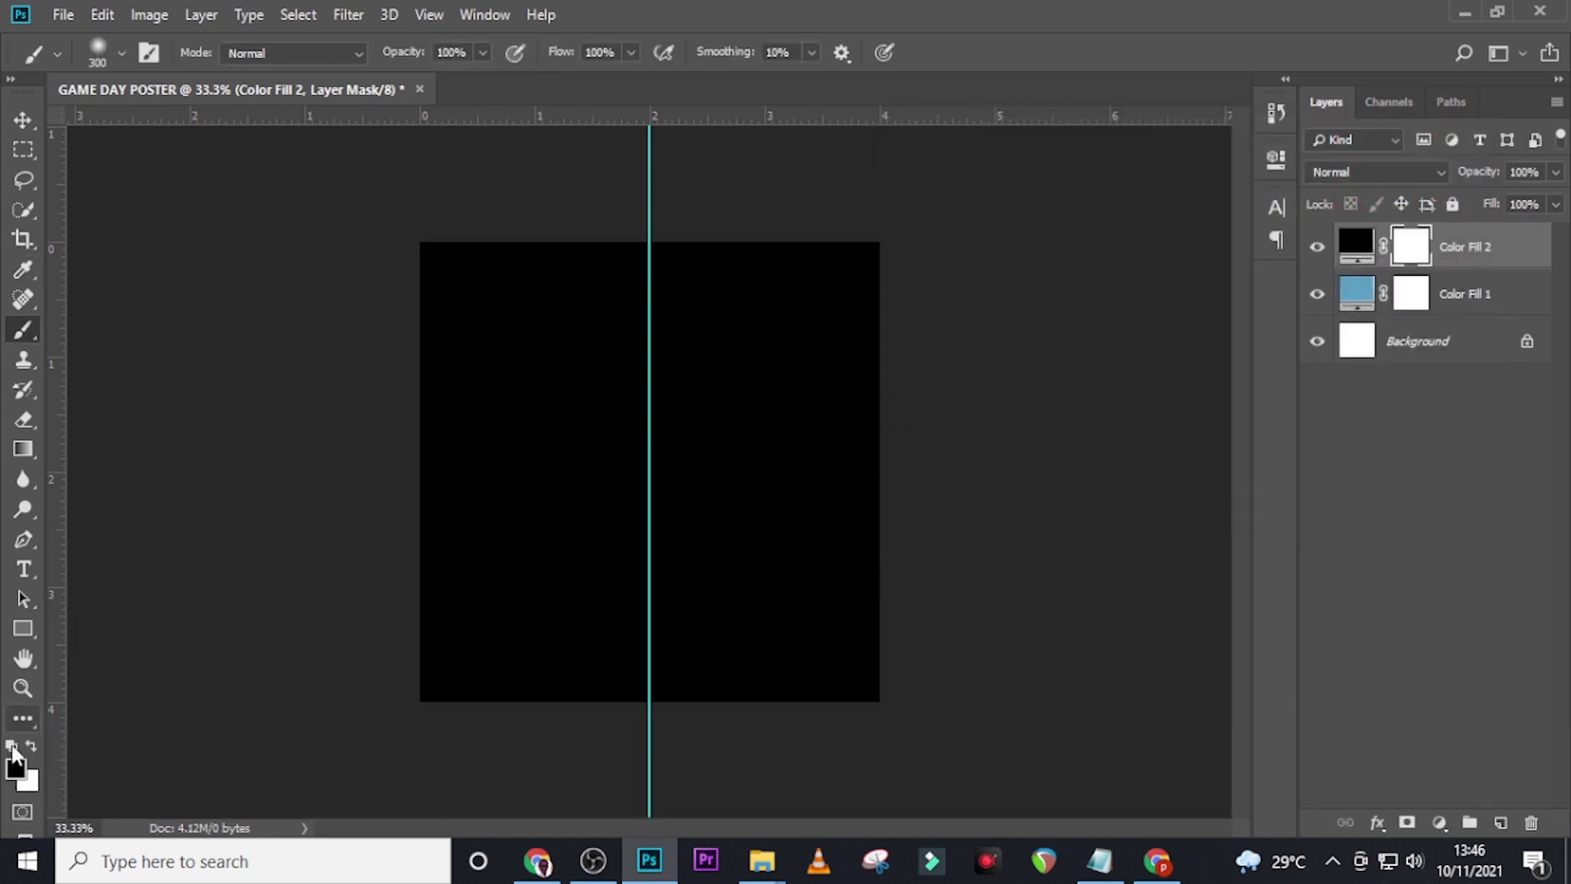
pyautogui.click(98, 52)
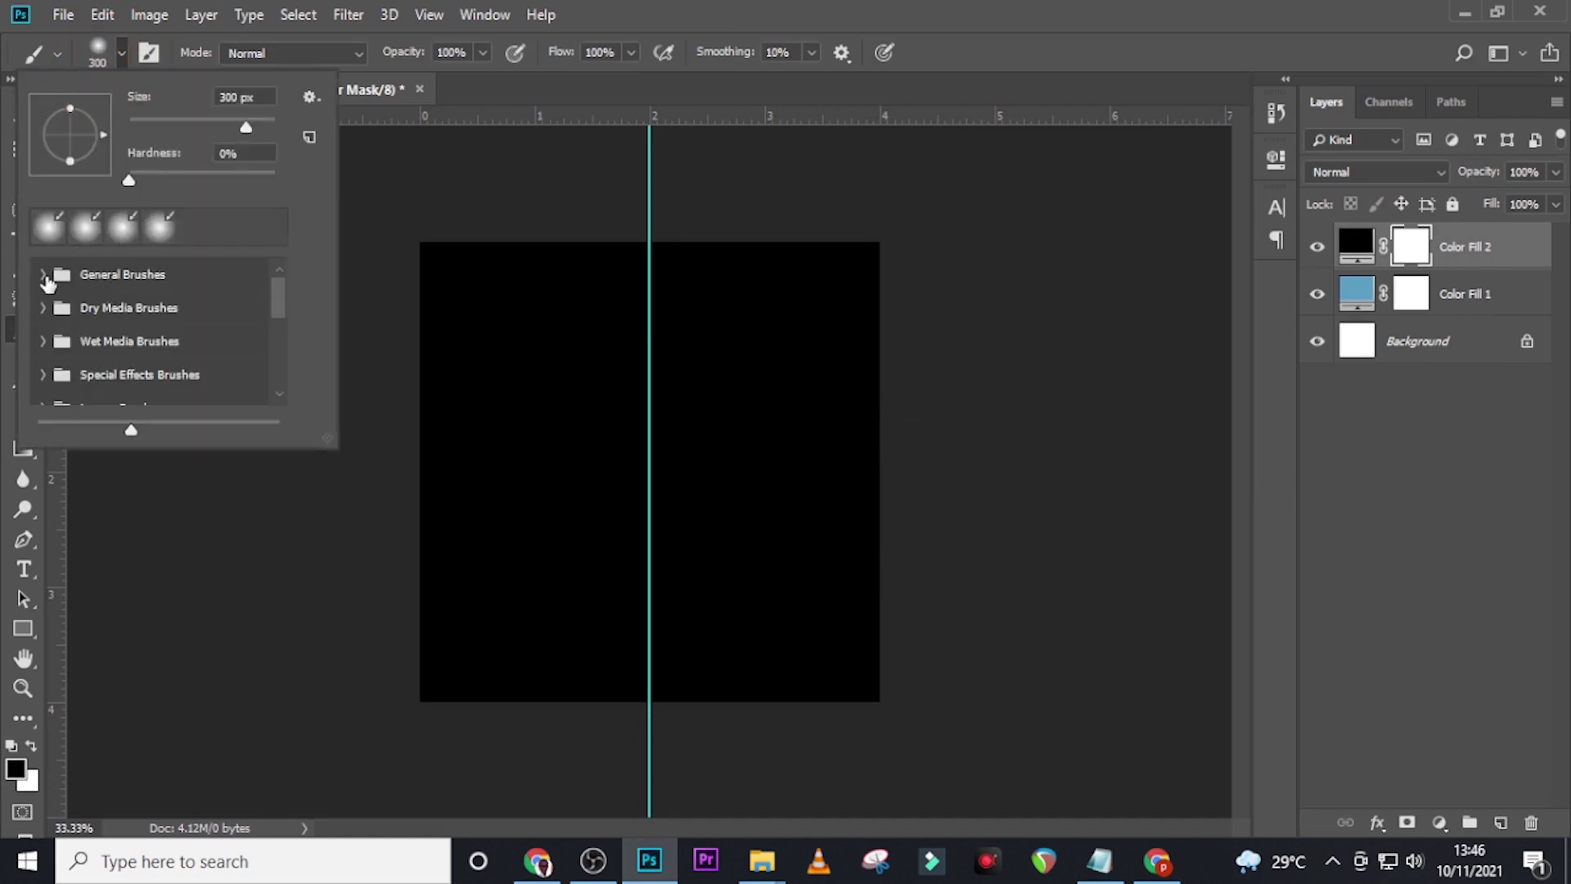
pyautogui.click(44, 275)
pyautogui.click(99, 318)
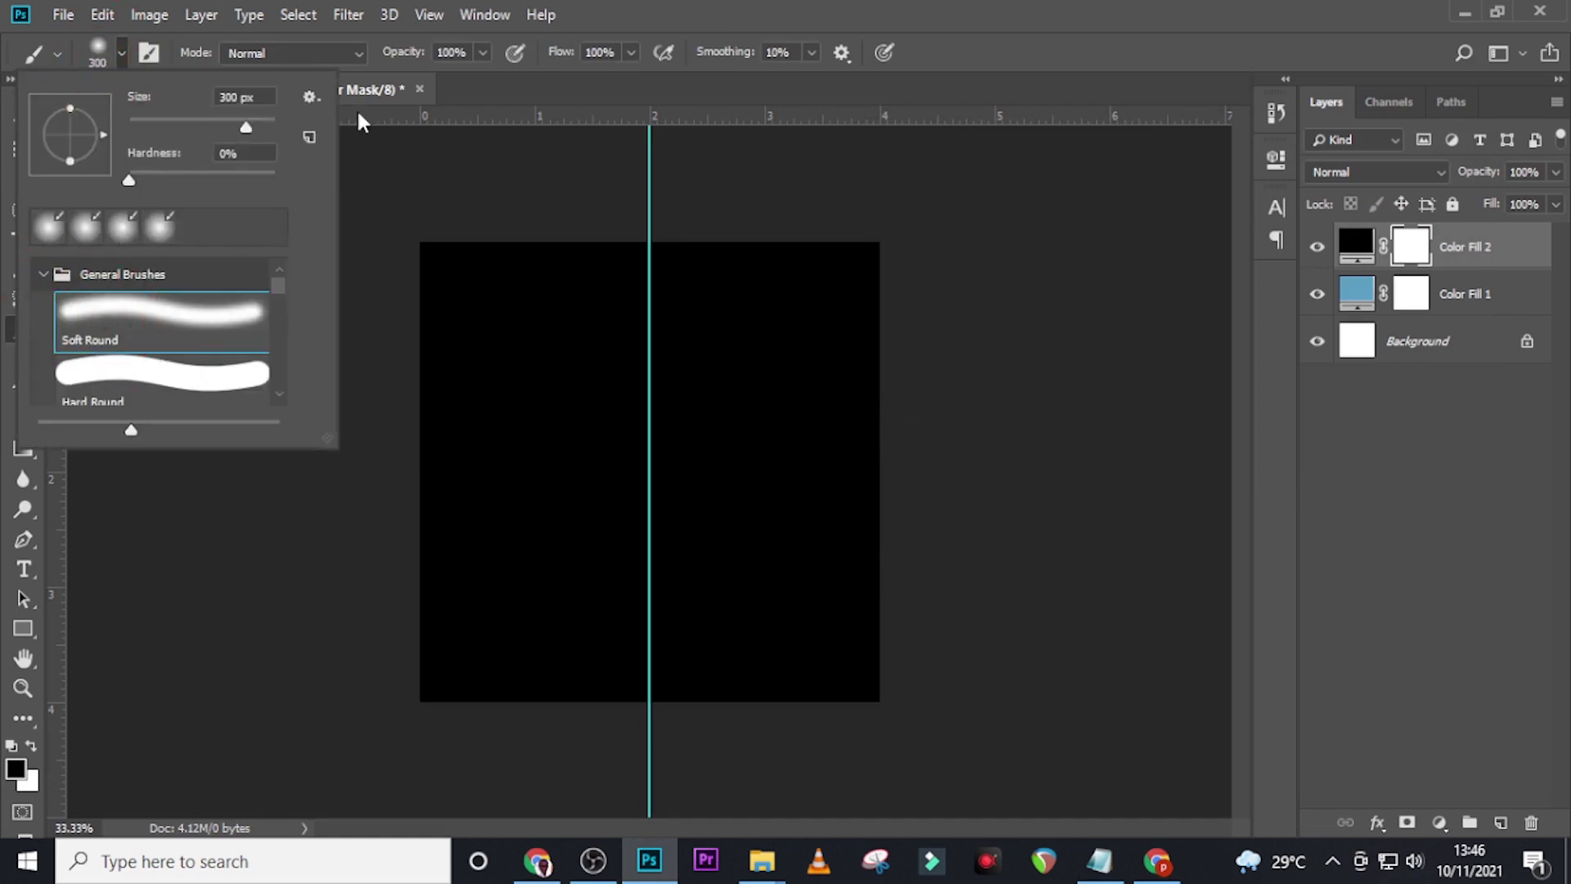
pyautogui.click(624, 2)
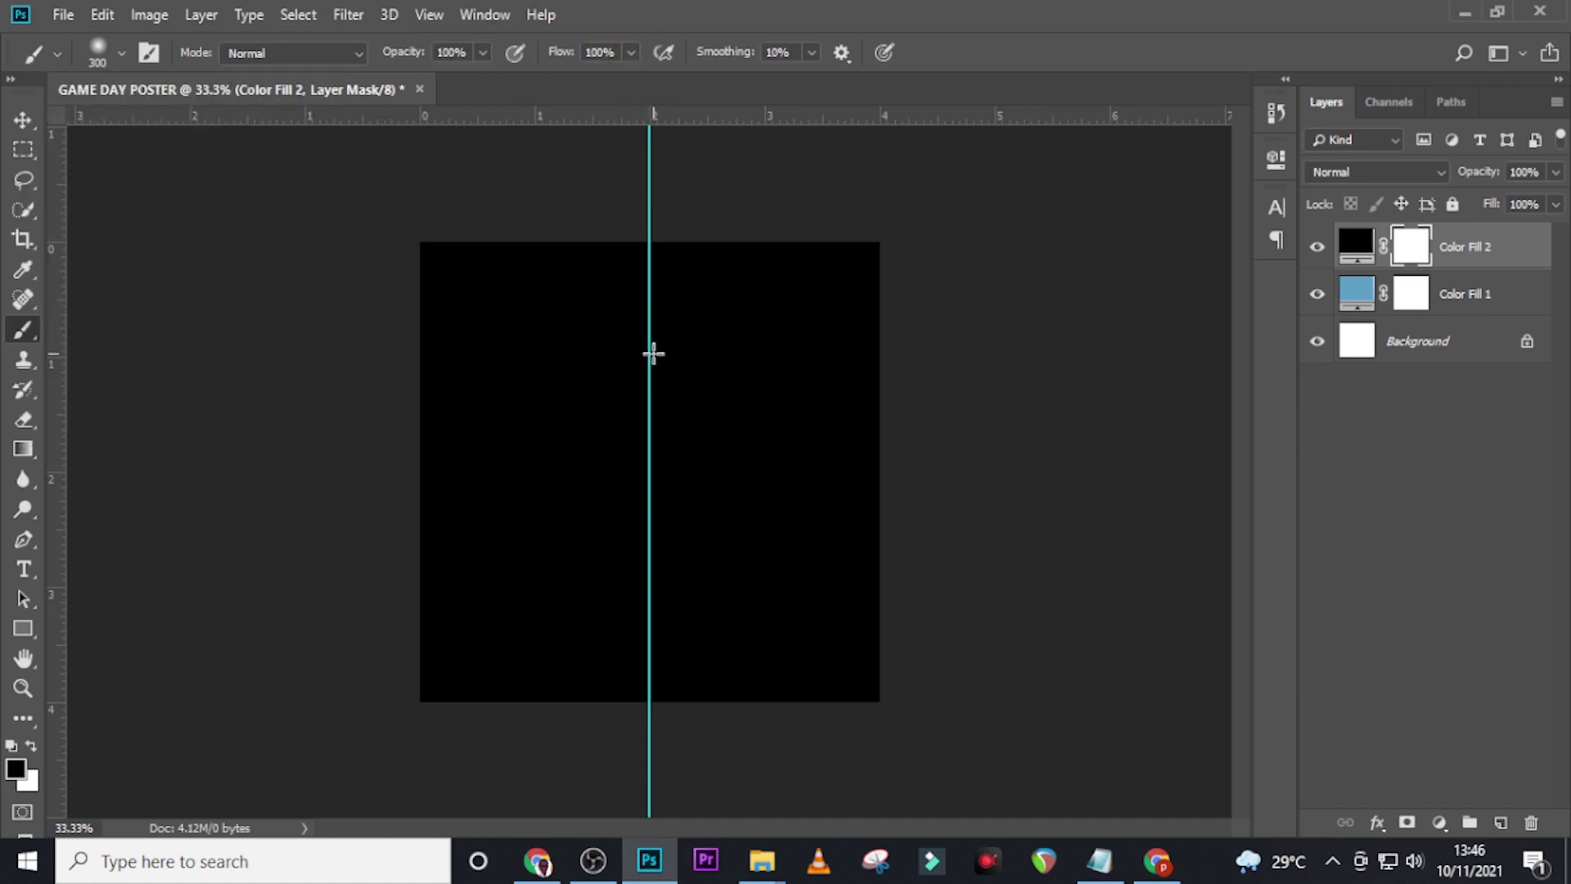
# Enlarge the brush to 1300 px and dab twice at the canvas centre on the black fill's mask to reveal the blue.
pyautogui.press('capslock')
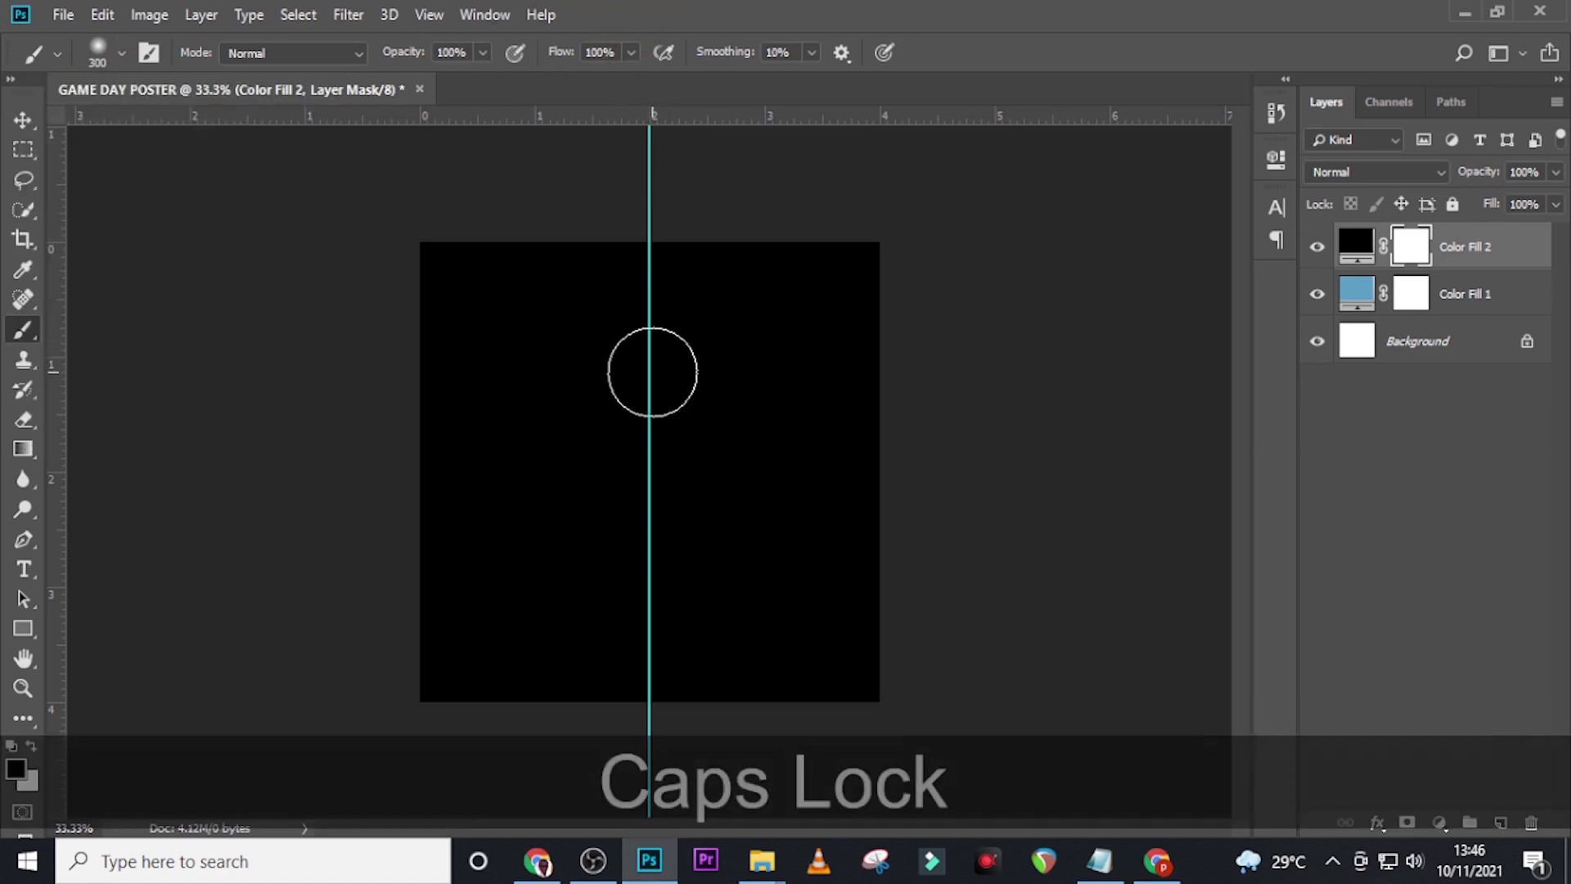
pyautogui.press(']')
pyautogui.press(']')
pyautogui.press(']')
pyautogui.press(']')
pyautogui.press(']')
pyautogui.press(']')
pyautogui.press(']')
pyautogui.press(']')
pyautogui.press(']')
pyautogui.press(']')
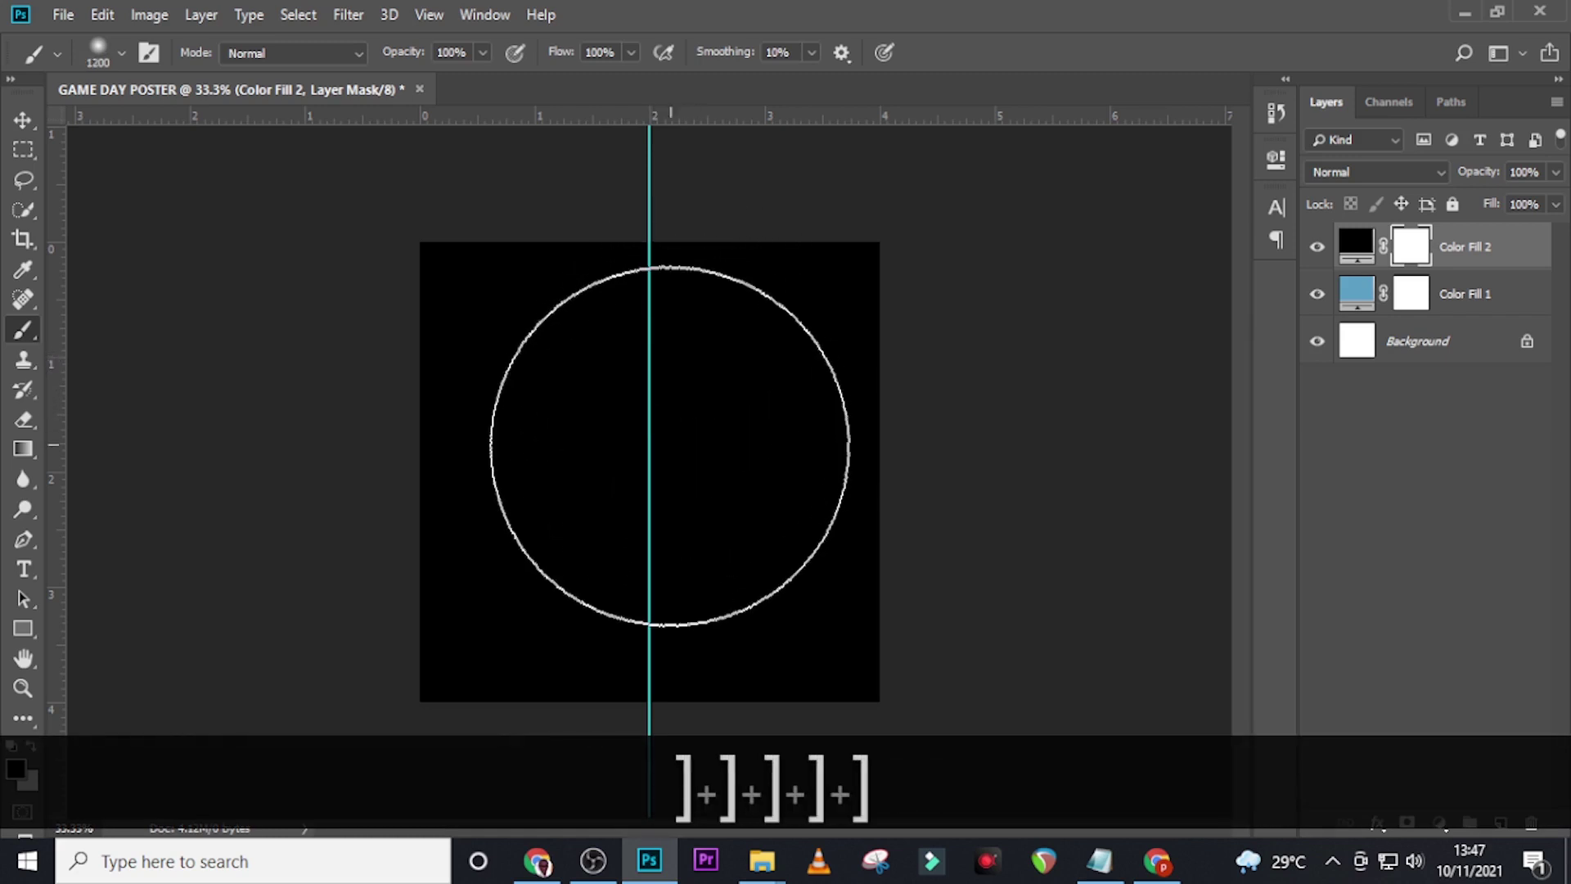
pyautogui.click(651, 474)
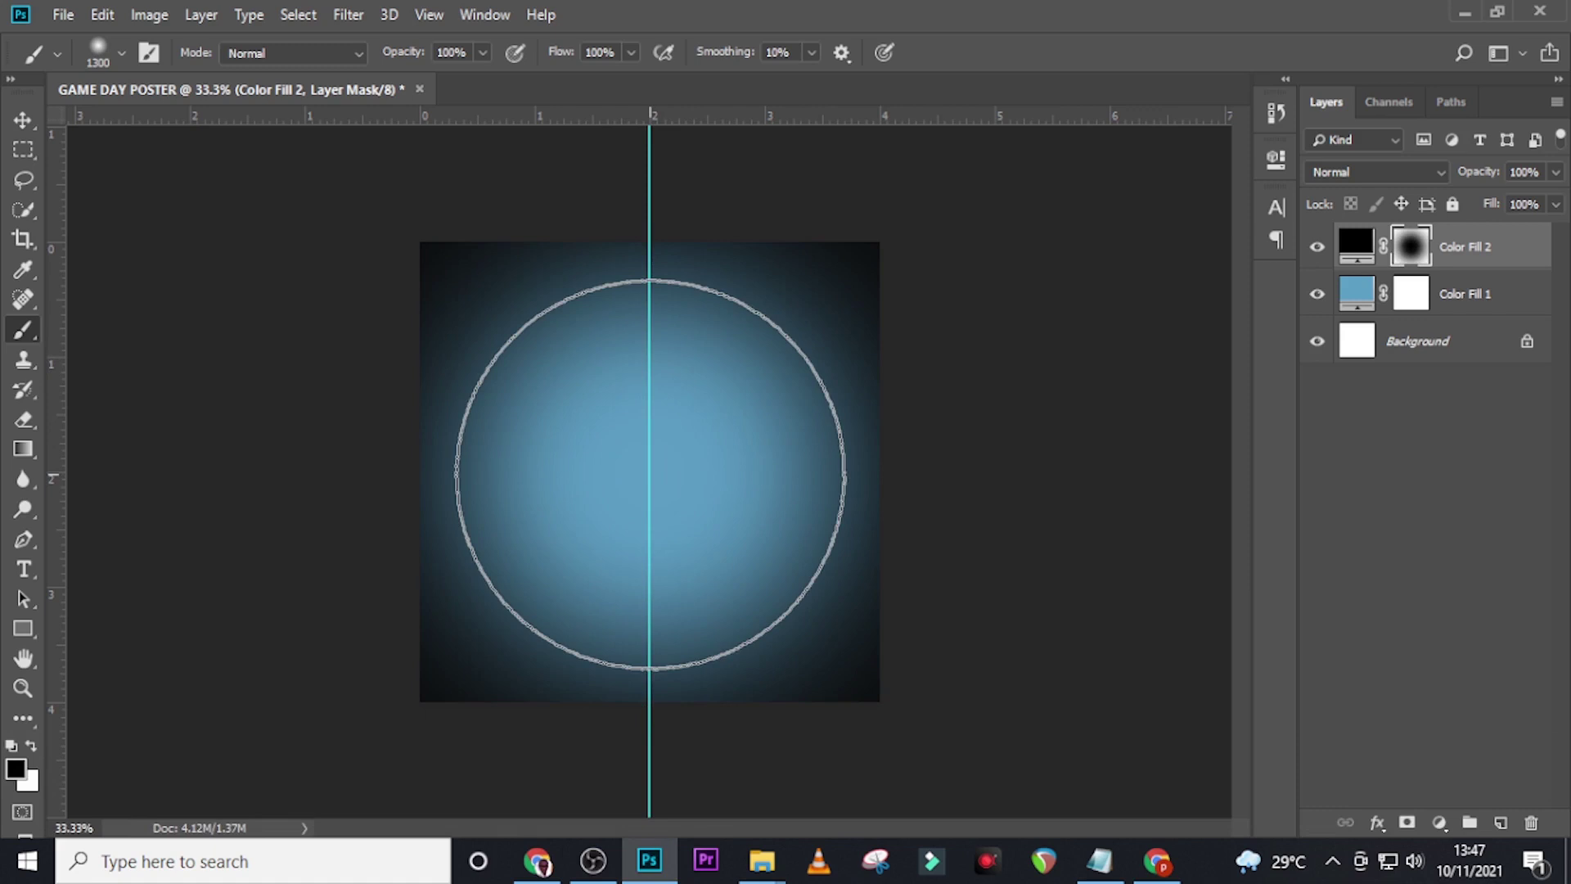
pyautogui.click(648, 473)
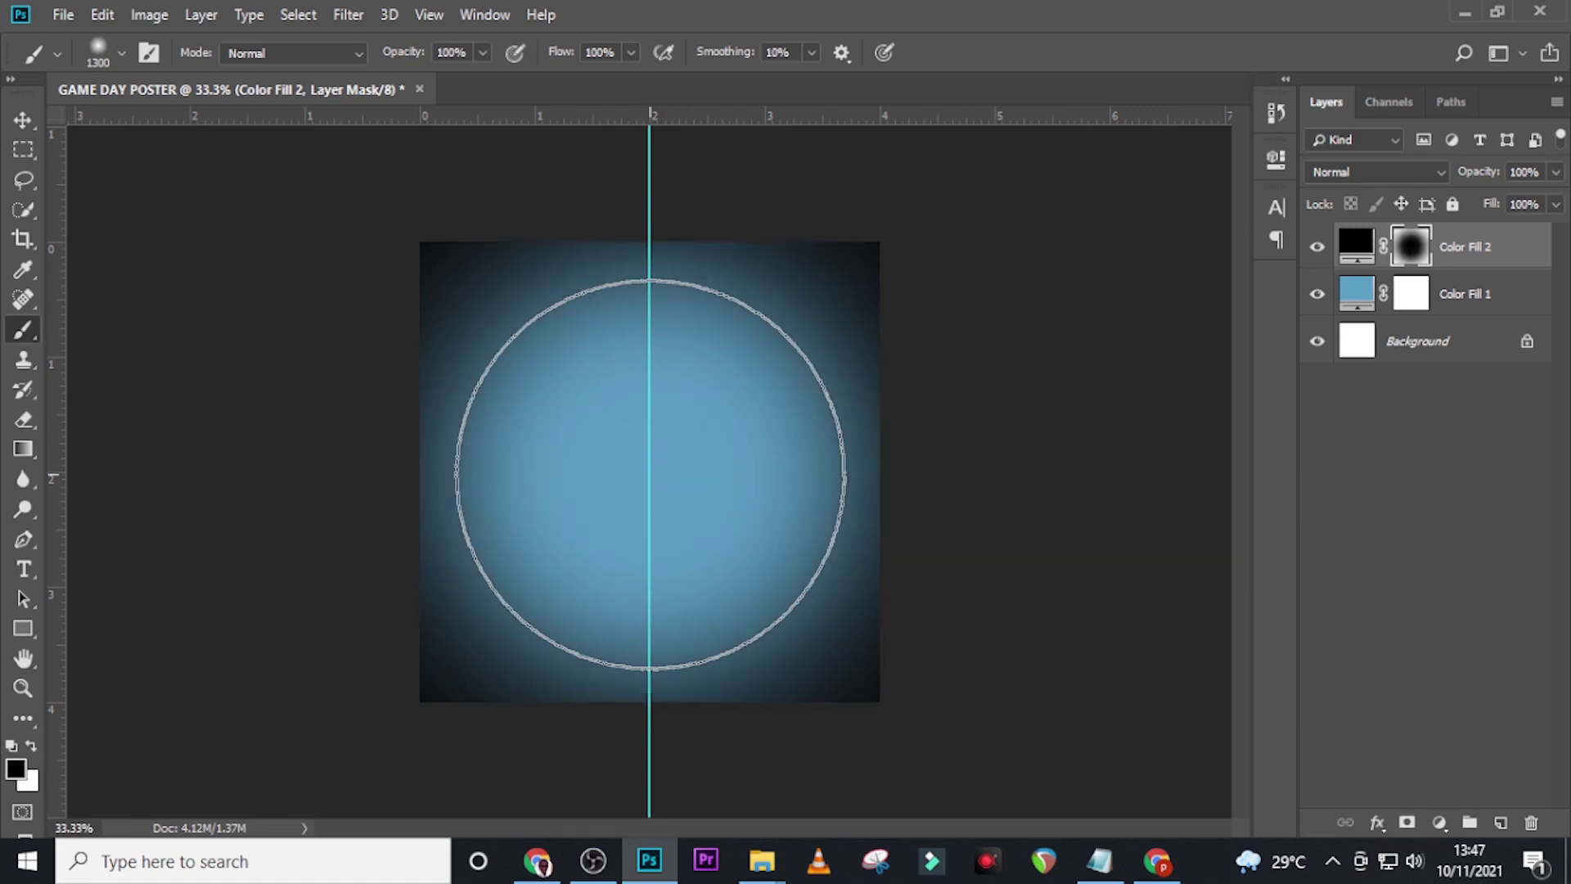
# Lower the black fill layer's opacity to 71%.
pyautogui.click(1553, 171)
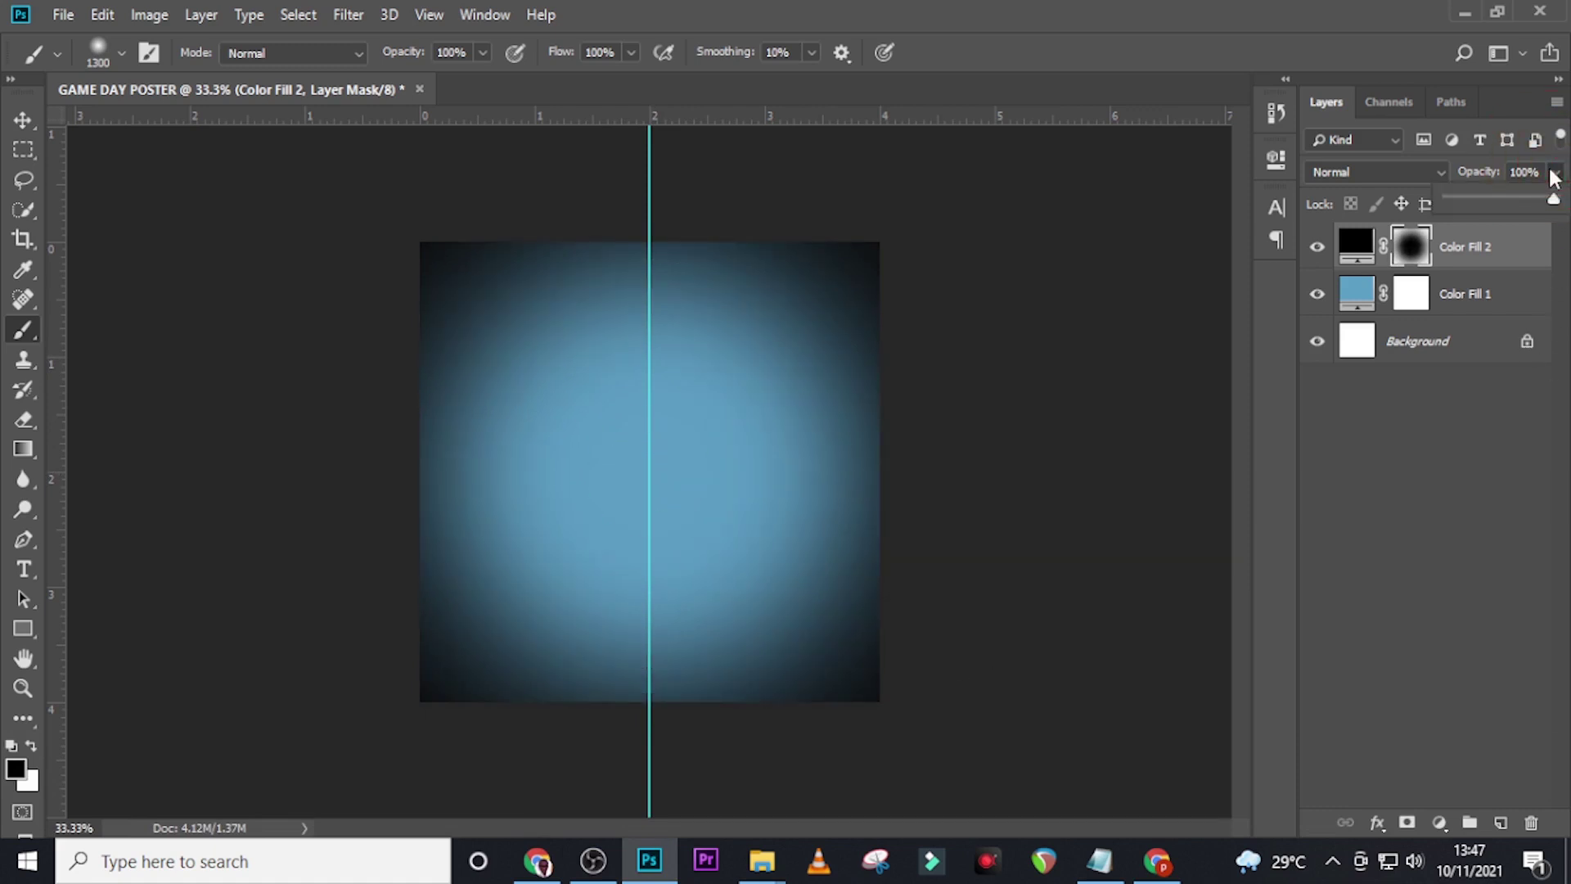
pyautogui.moveTo(1551, 201); pyautogui.dragTo(1519, 198)
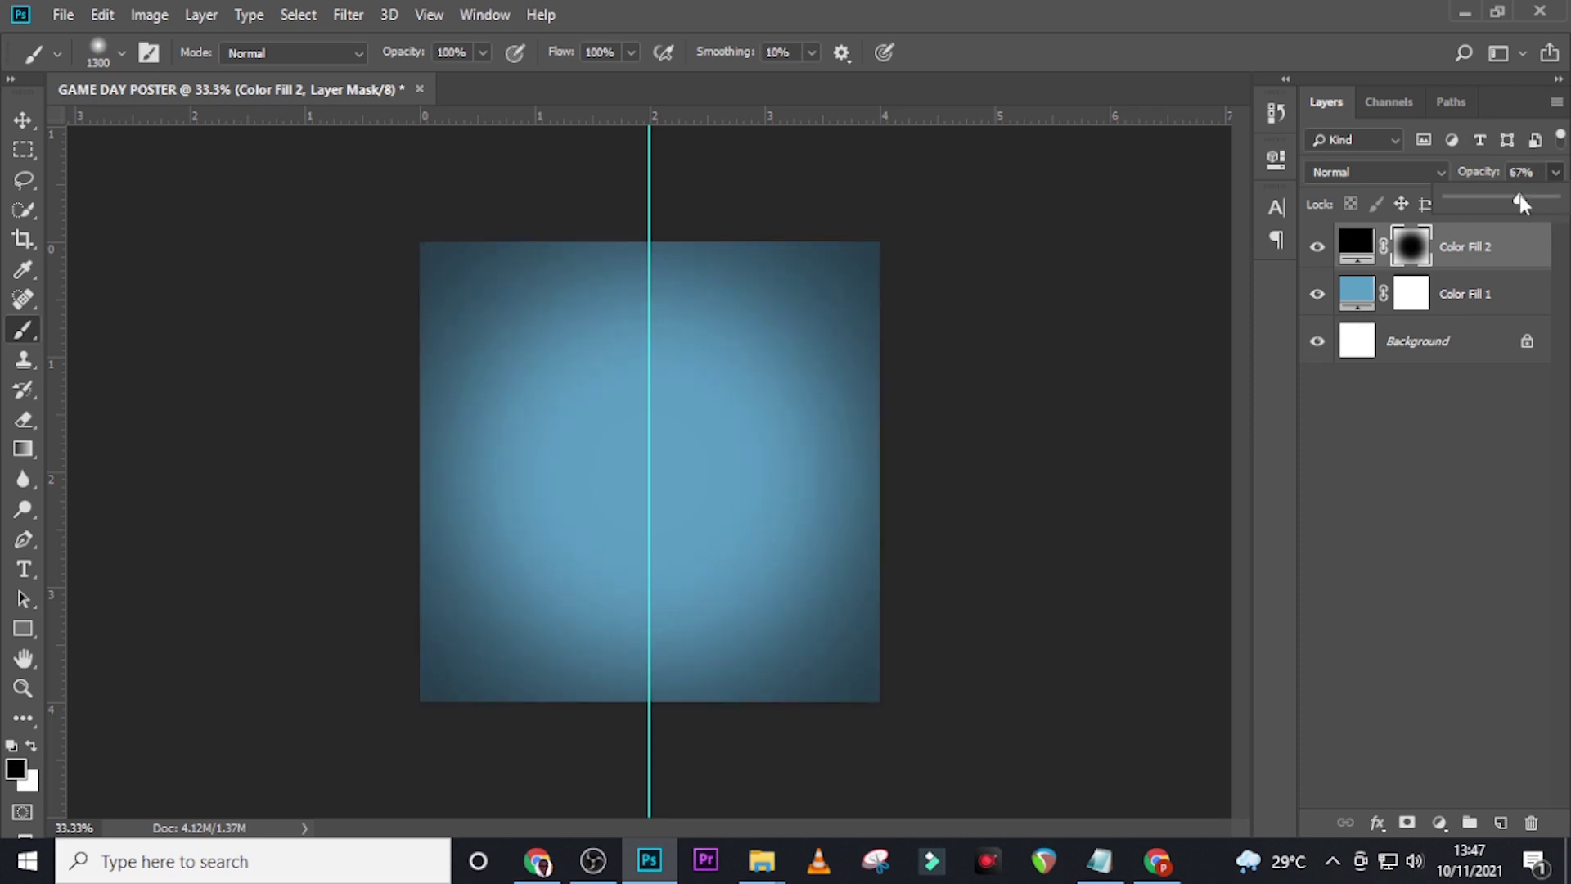
pyautogui.click(1522, 197)
# Group the blue and black colour fill layers together.
pyautogui.hotkey('ctrl', '0')
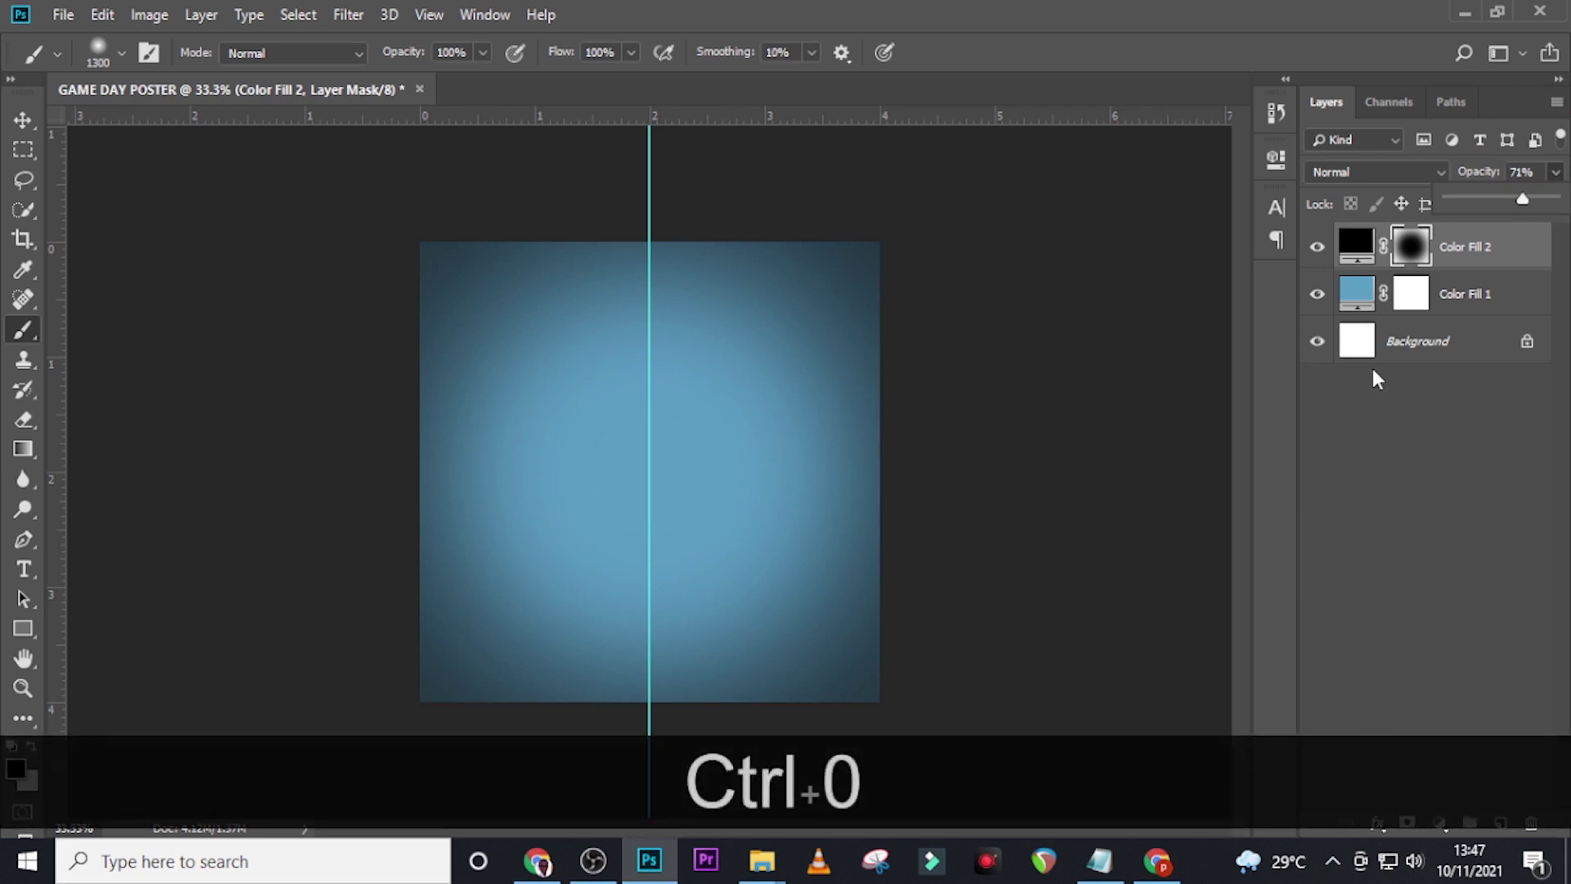
pyautogui.click(1479, 338)
pyautogui.hotkey('ctrl', '0')
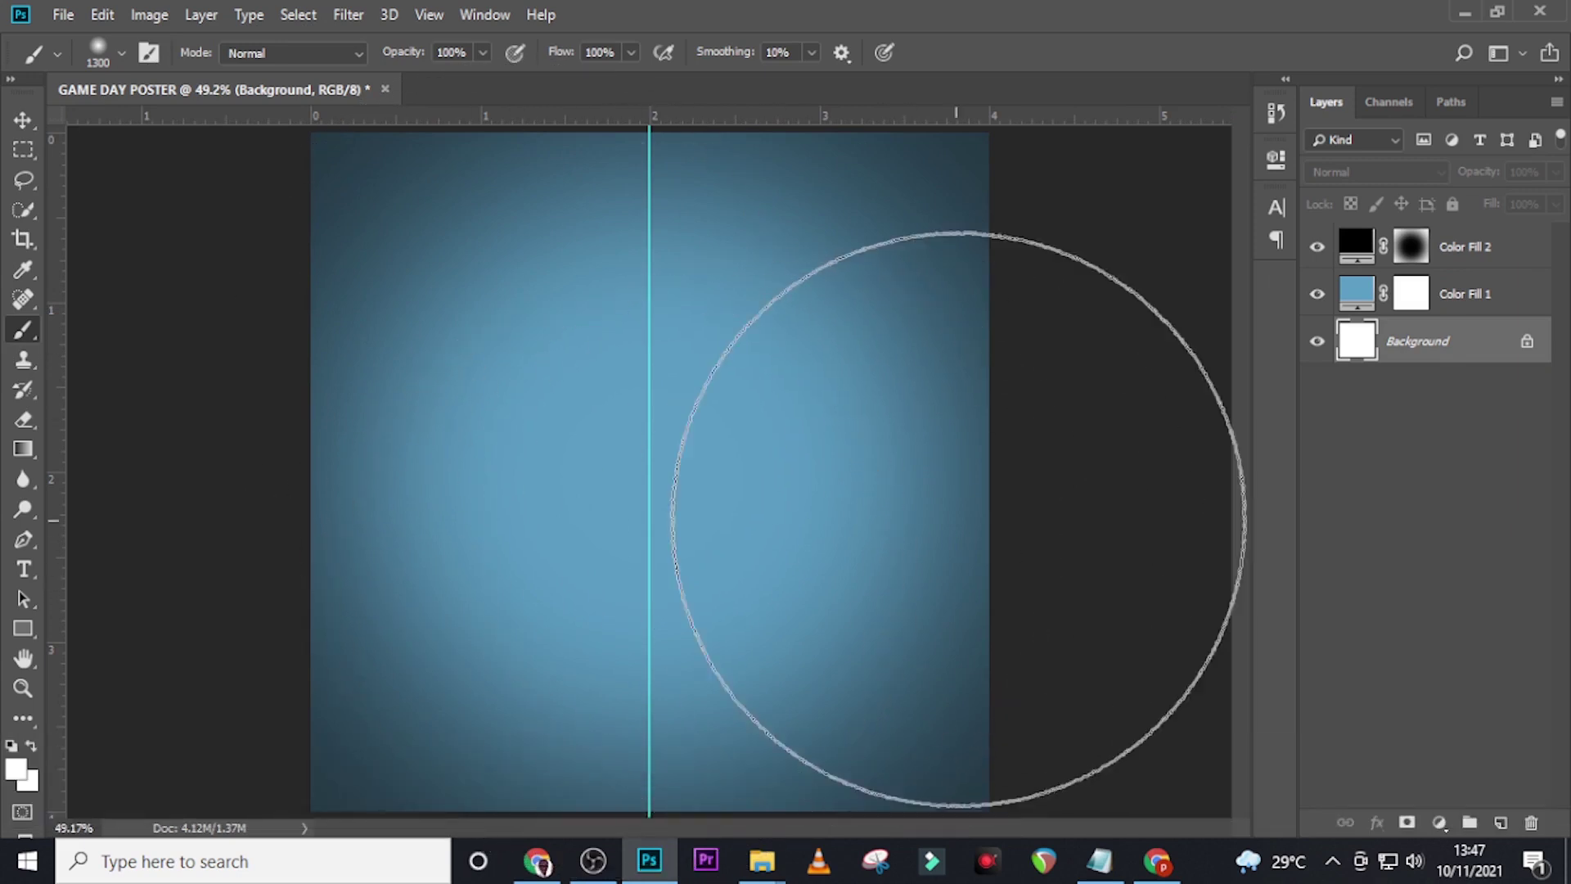
pyautogui.press('ctrl')
pyautogui.keyDown('ctrl'); pyautogui.click(1446, 297); pyautogui.keyUp('ctrl')
pyautogui.keyDown('ctrl'); pyautogui.click(1459, 249); pyautogui.keyUp('ctrl')
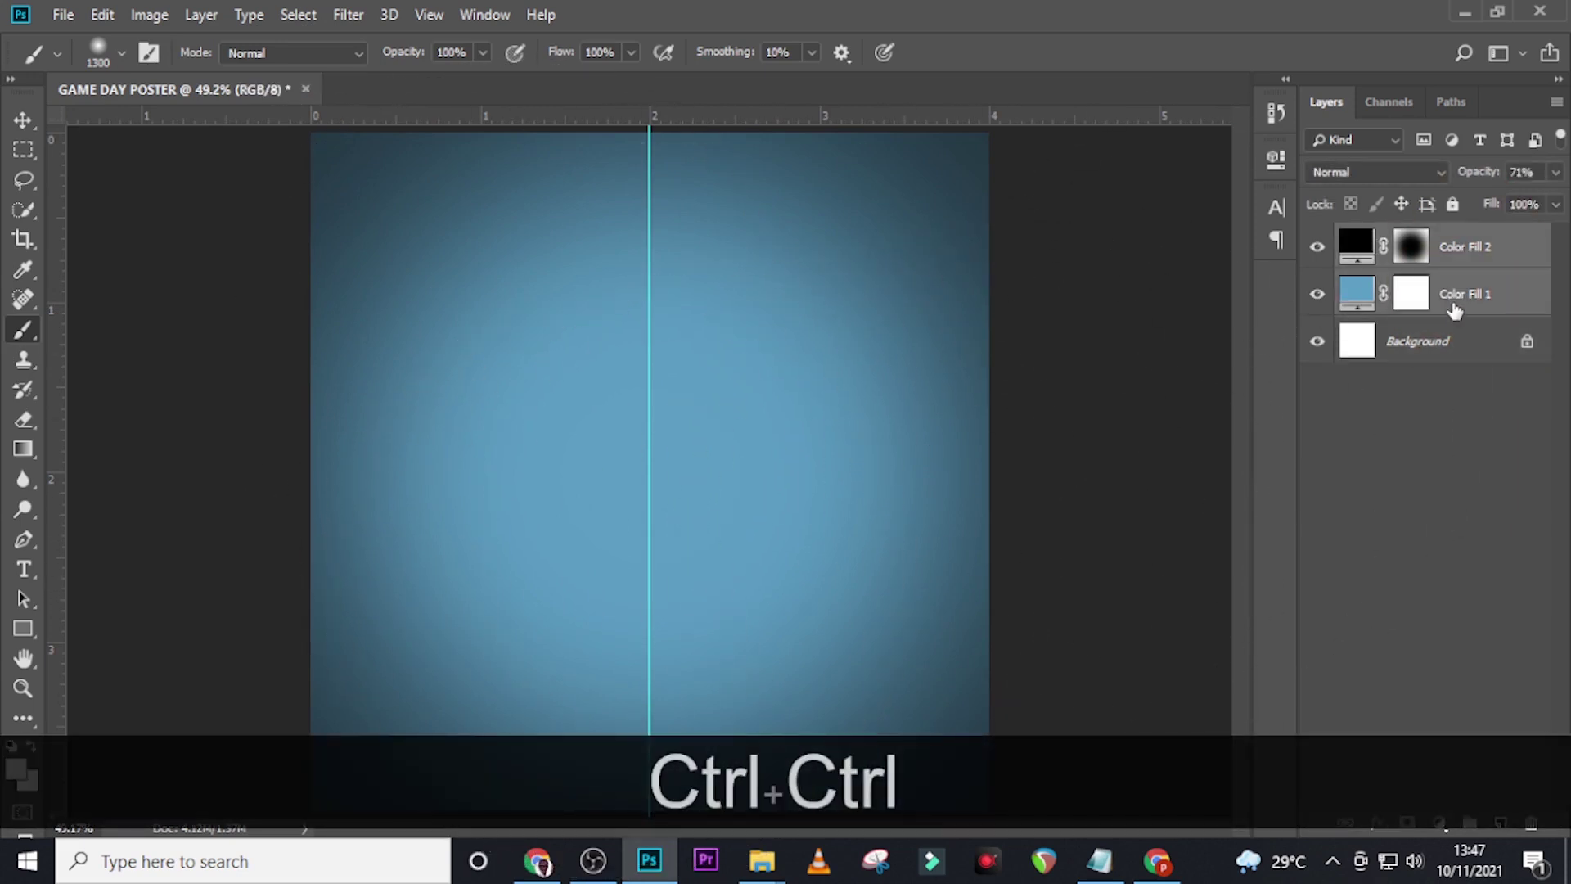
pyautogui.hotkey('ctrl', 'g')
# Rename the new layer group as BG SOLID COLOURS.
pyautogui.doubleClick(1402, 237)
pyautogui.press('BackSpace')
pyautogui.press('BackSpace')
pyautogui.press('BackSpace')
pyautogui.press('capslock')
pyautogui.write('BG ')
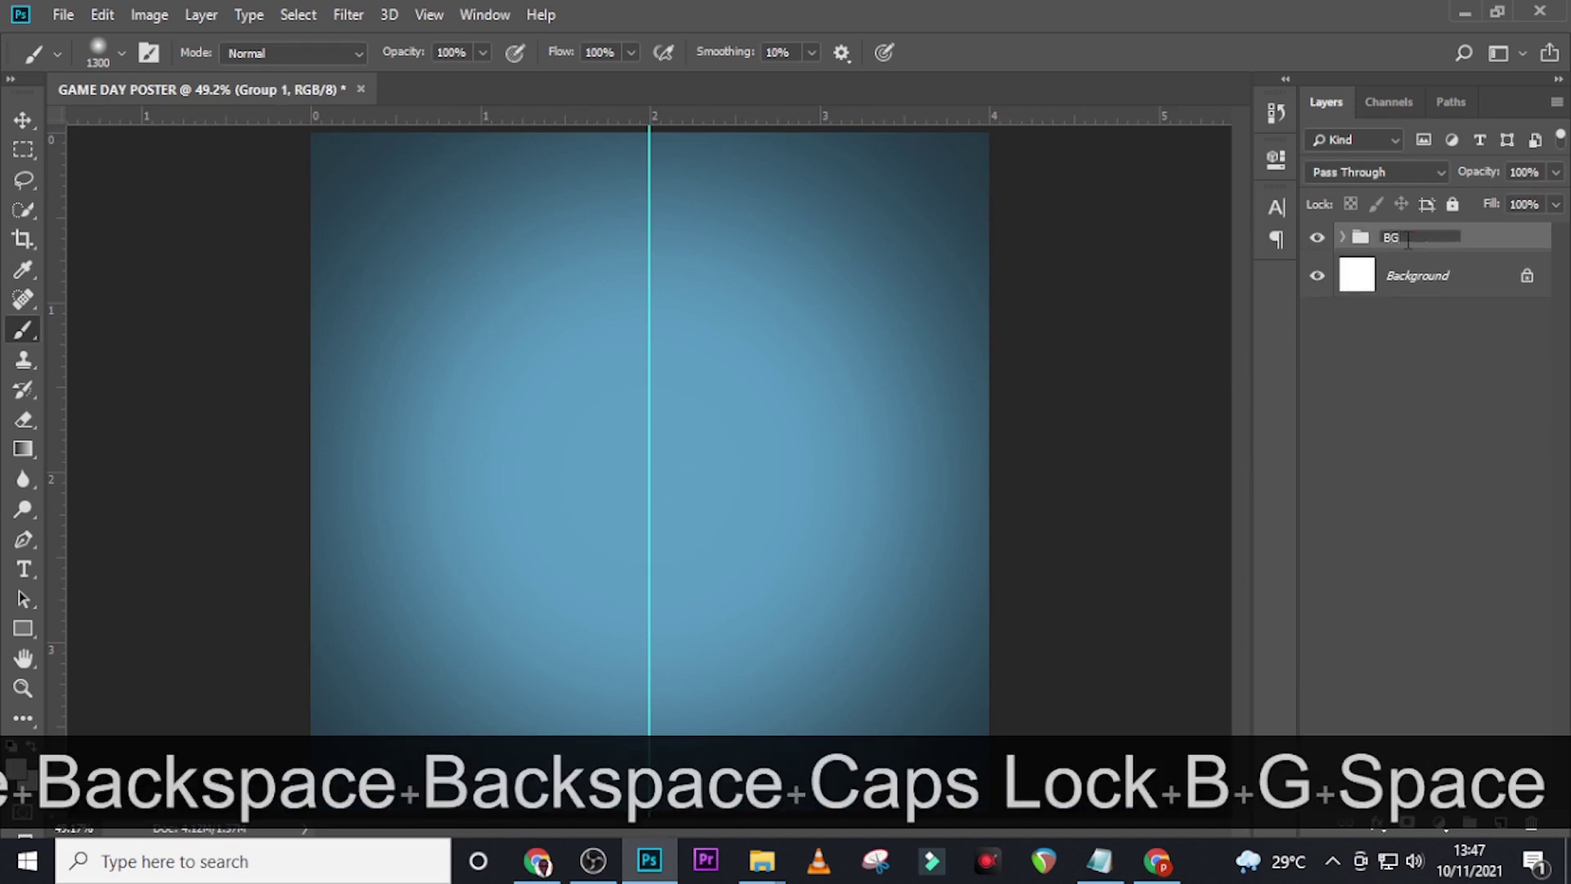
pyautogui.write('SOLID COLO')
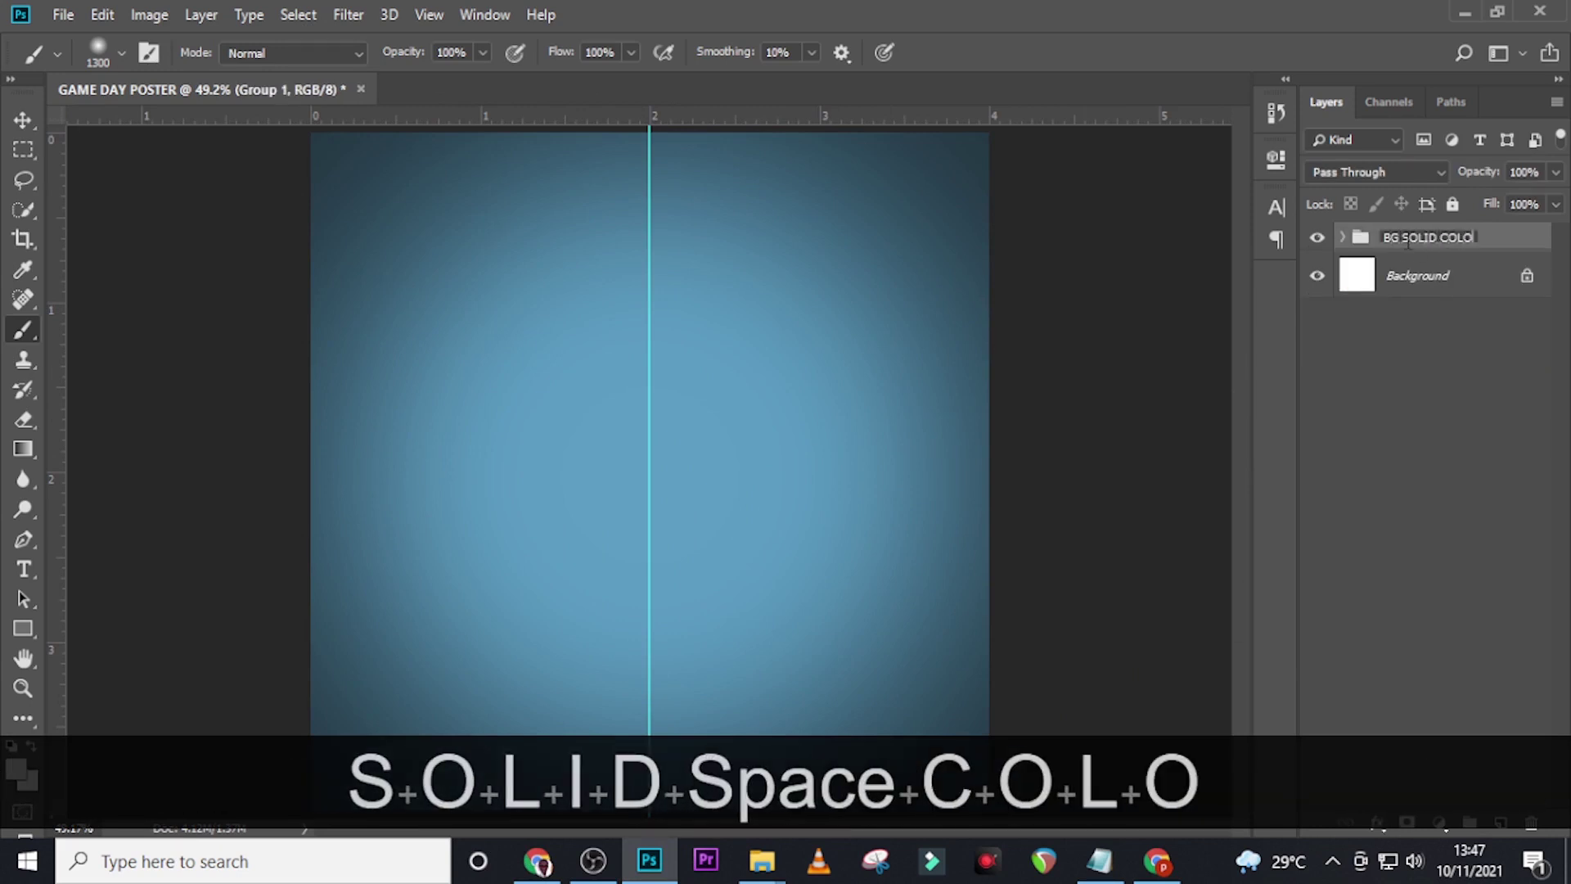
pyautogui.write('URS')
pyautogui.press('Return')
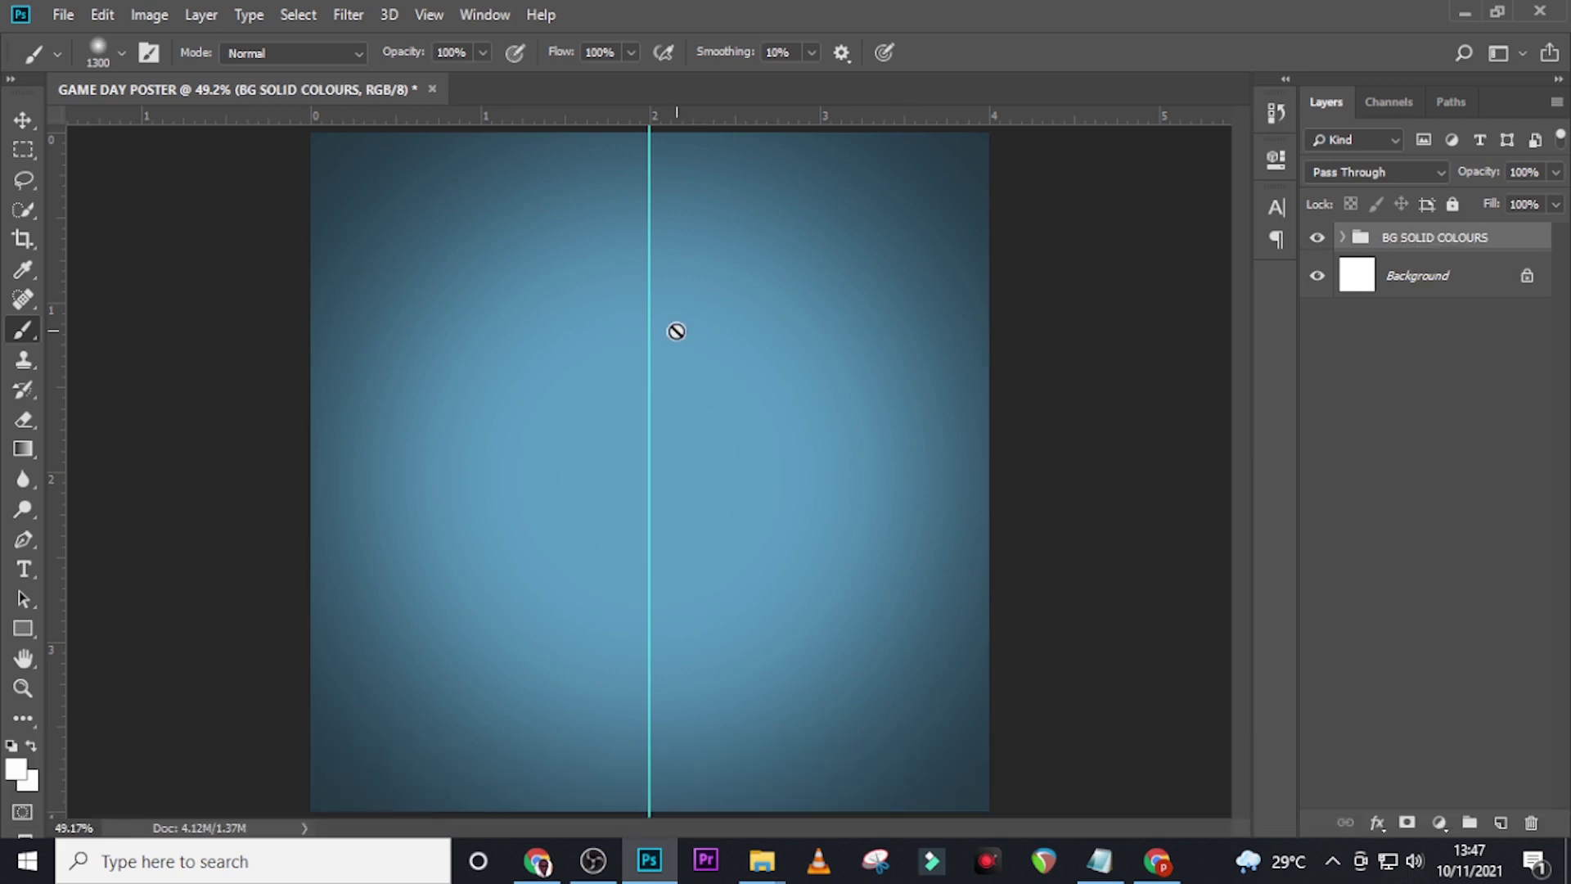
# Place the stadium image 3560948.jpg from the GAME DAY 2 folder into the poster.
pyautogui.press('v')
pyautogui.click(762, 859)
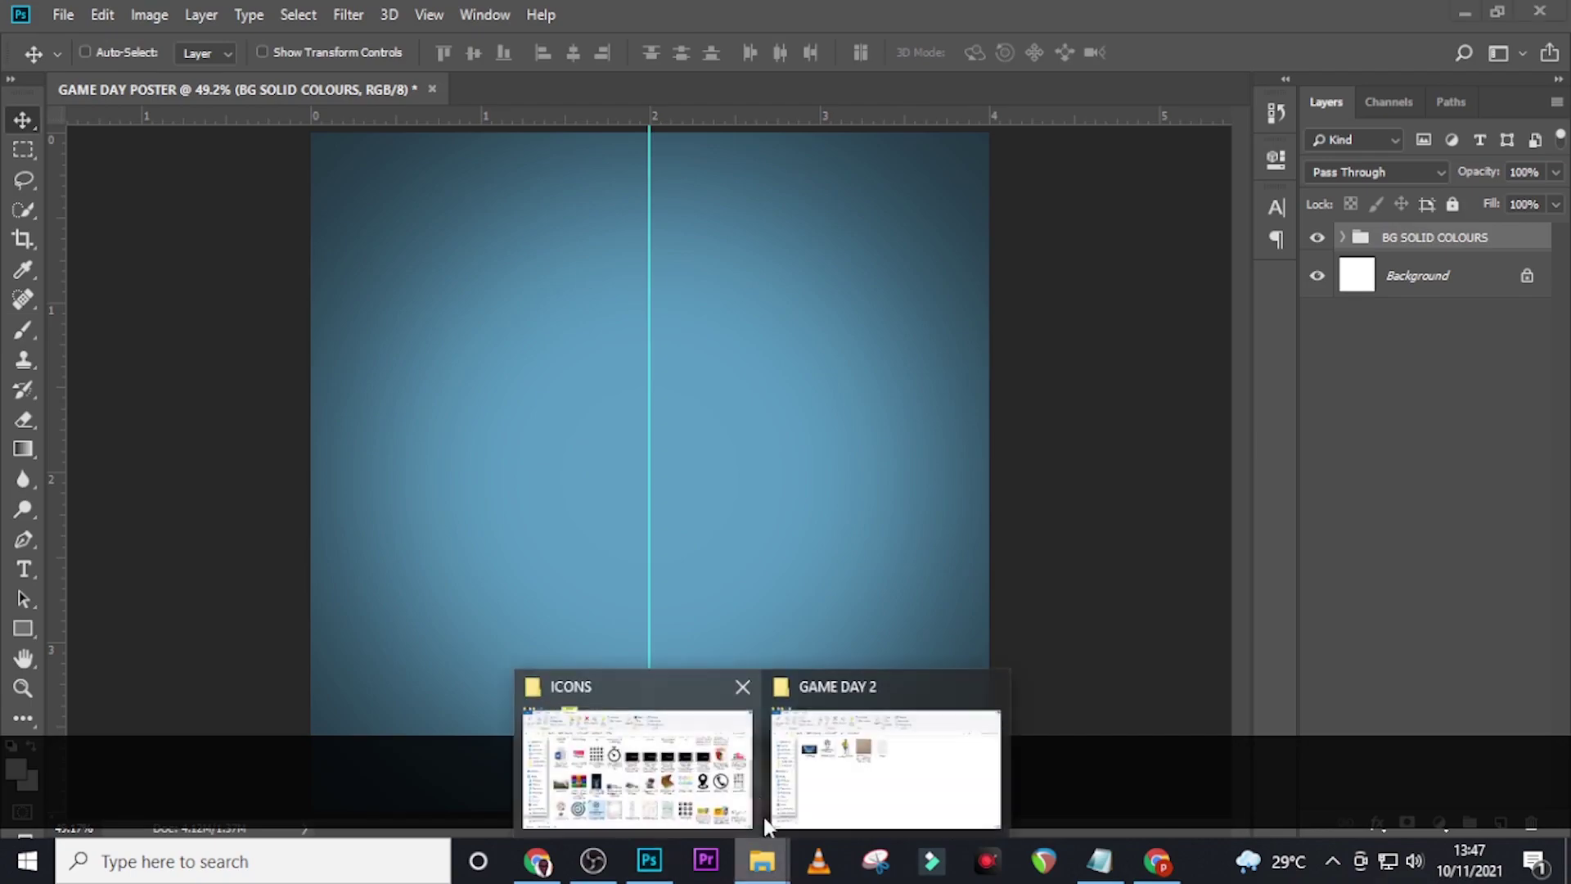
pyautogui.click(862, 758)
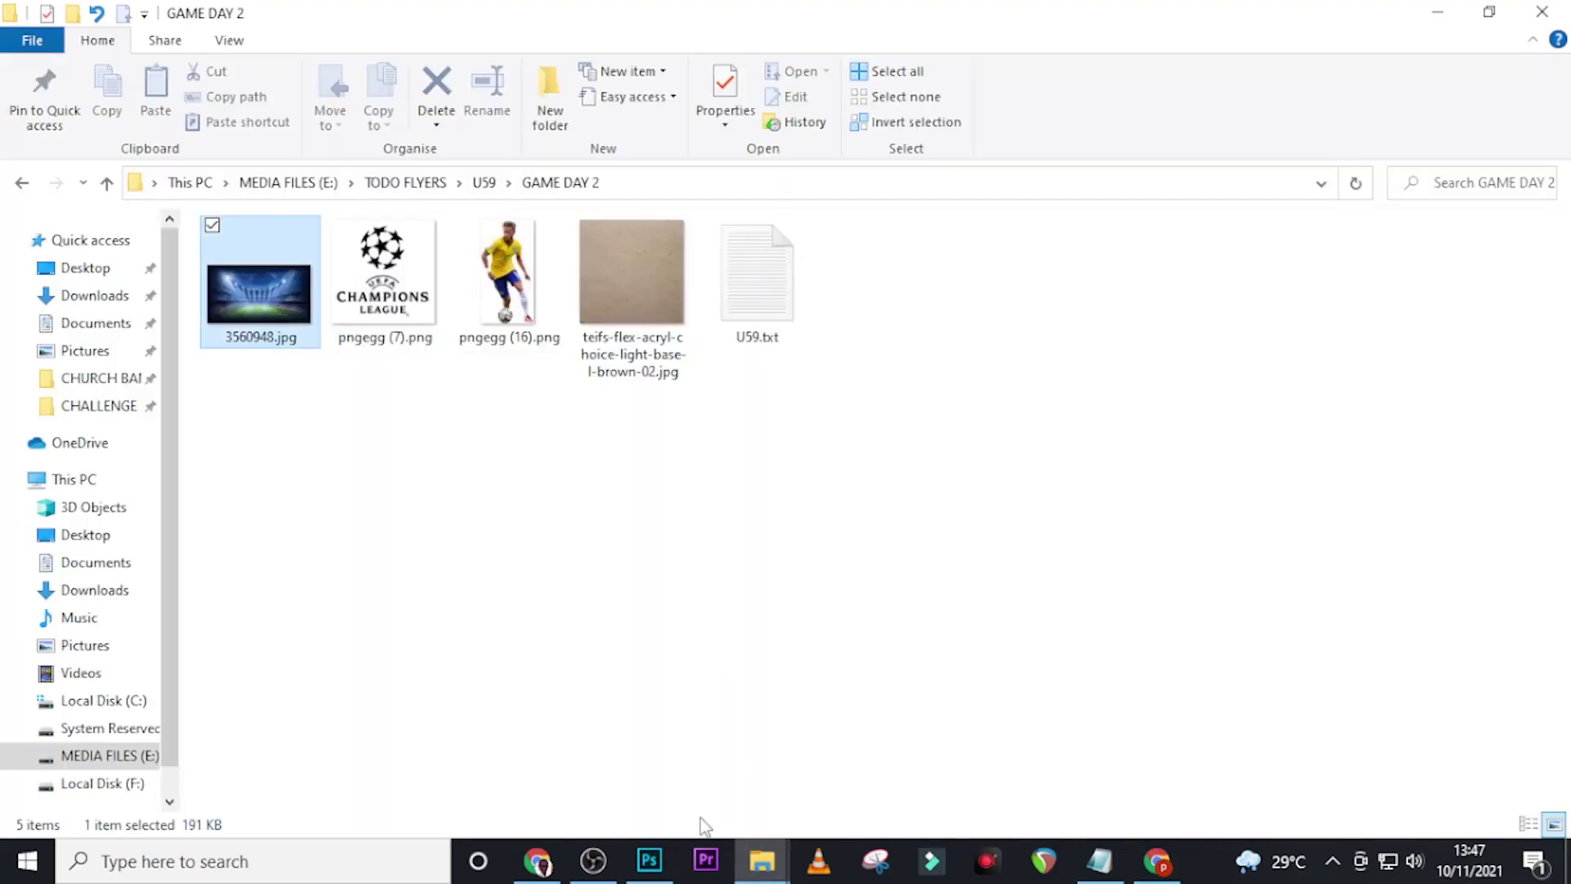
pyautogui.click(649, 860)
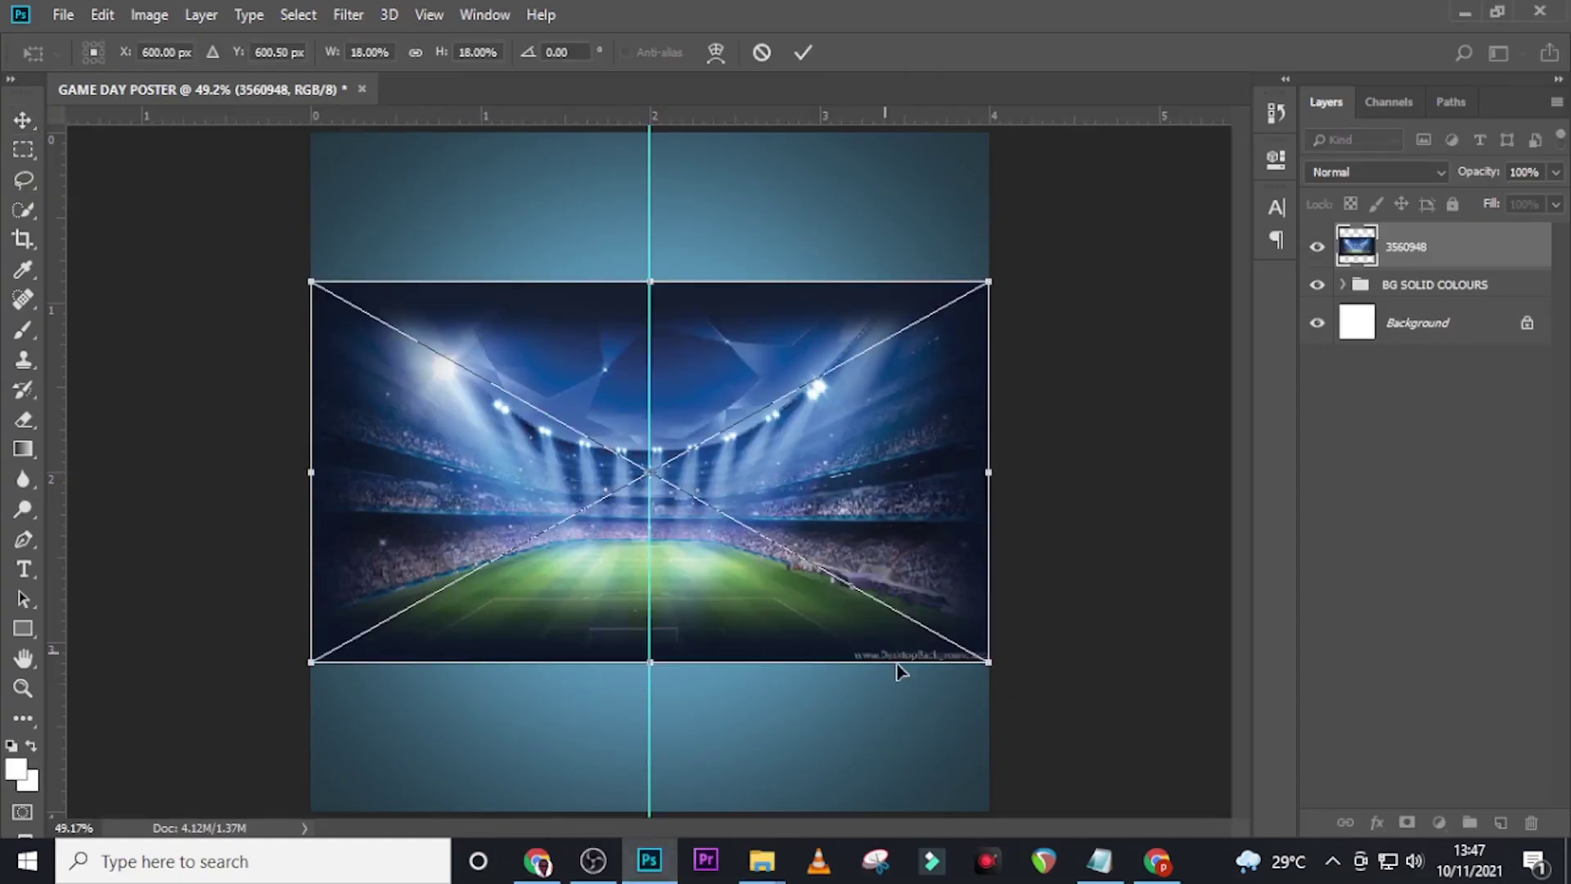
# Scale up the stadium image beyond the canvas width, align it with the poster's upper edge and commit the transform.
pyautogui.moveTo(982, 664); pyautogui.dragTo(1158, 806)
pyautogui.moveTo(747, 597); pyautogui.dragTo(769, 503)
pyautogui.moveTo(1205, 679); pyautogui.dragTo(1168, 658)
pyautogui.moveTo(898, 553); pyautogui.dragTo(899, 525)
pyautogui.moveTo(723, 477); pyautogui.dragTo(723, 449)
pyautogui.hotkey('shift', 'Return')
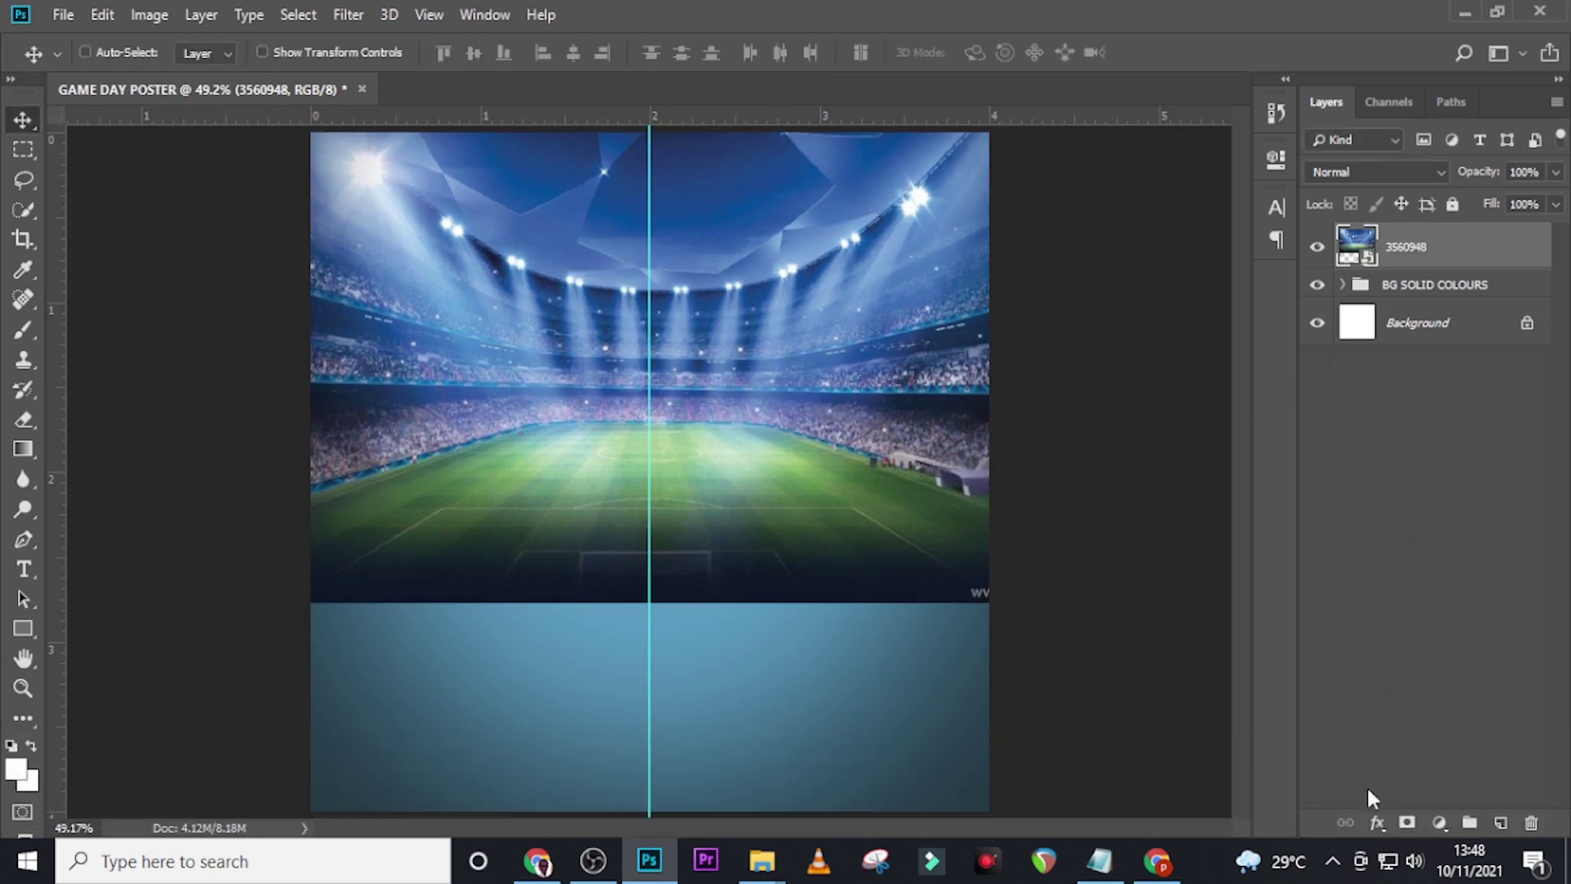
# Add a layer mask to the stadium image layer and set up a Soft Round brush at 500 px with 0% hardness.
pyautogui.click(1407, 822)
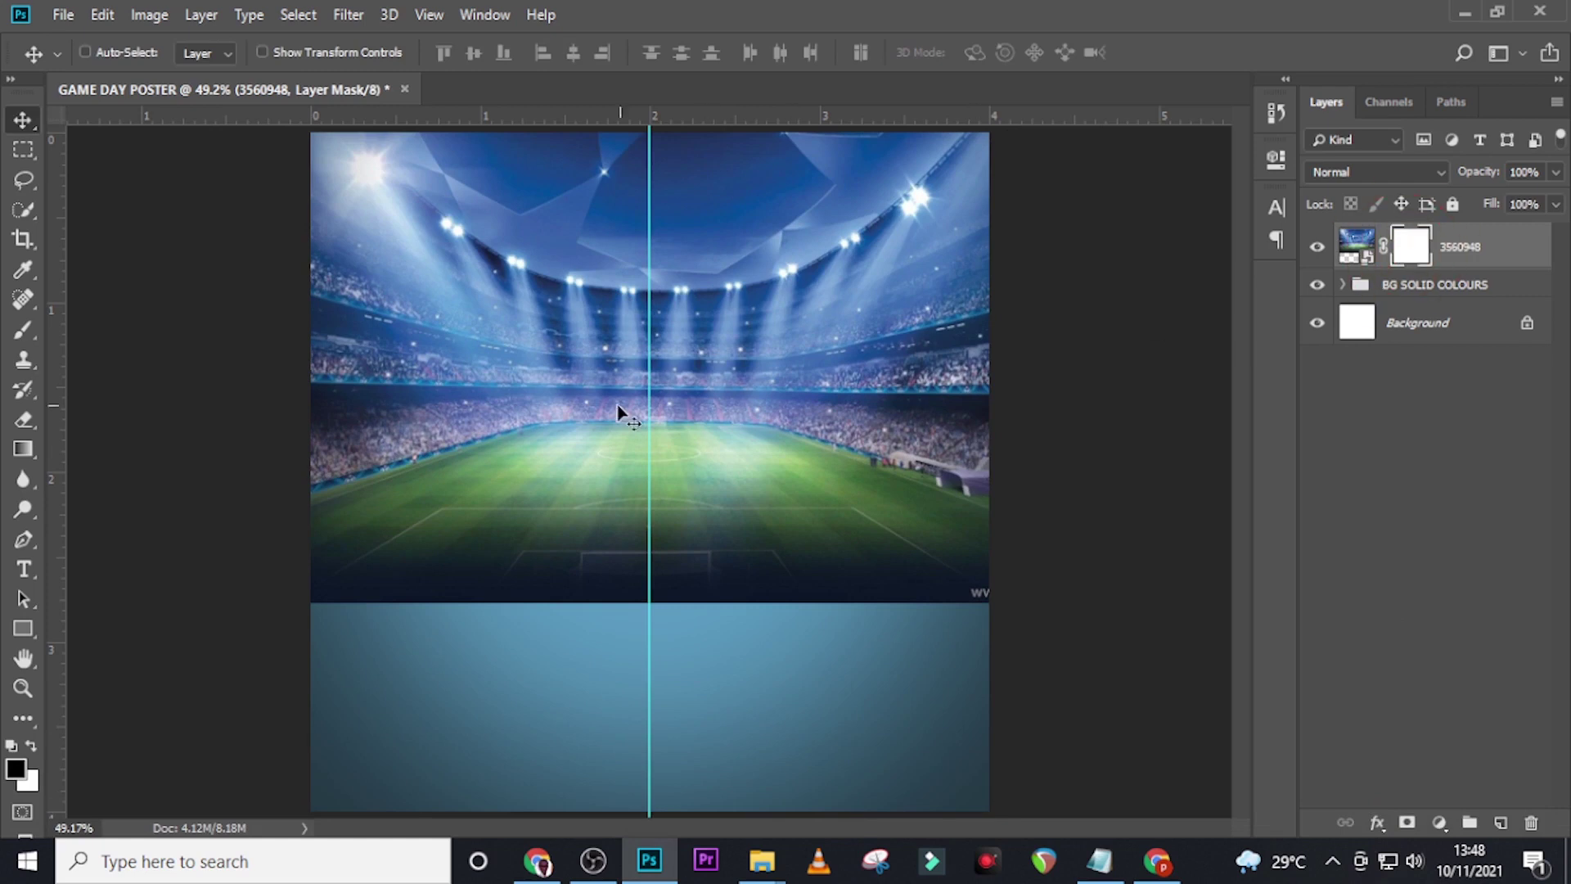
pyautogui.press('b')
pyautogui.press('capslock')
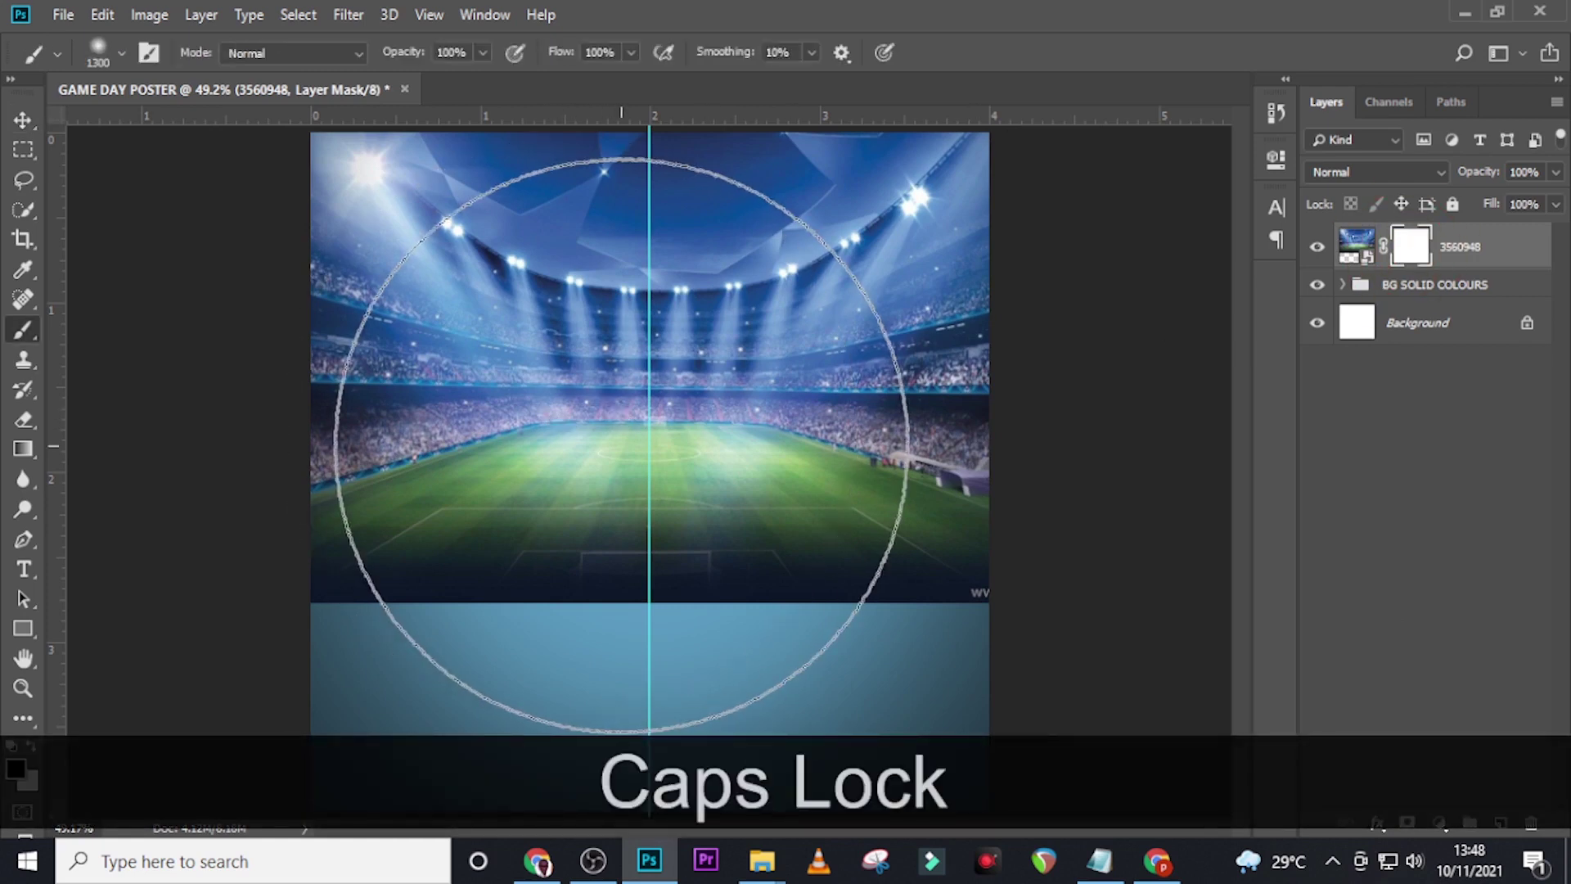
pyautogui.press('[')
pyautogui.press('[')
pyautogui.press('[')
pyautogui.press('[')
pyautogui.press('[')
pyautogui.press('[')
pyautogui.press('[')
pyautogui.press('[')
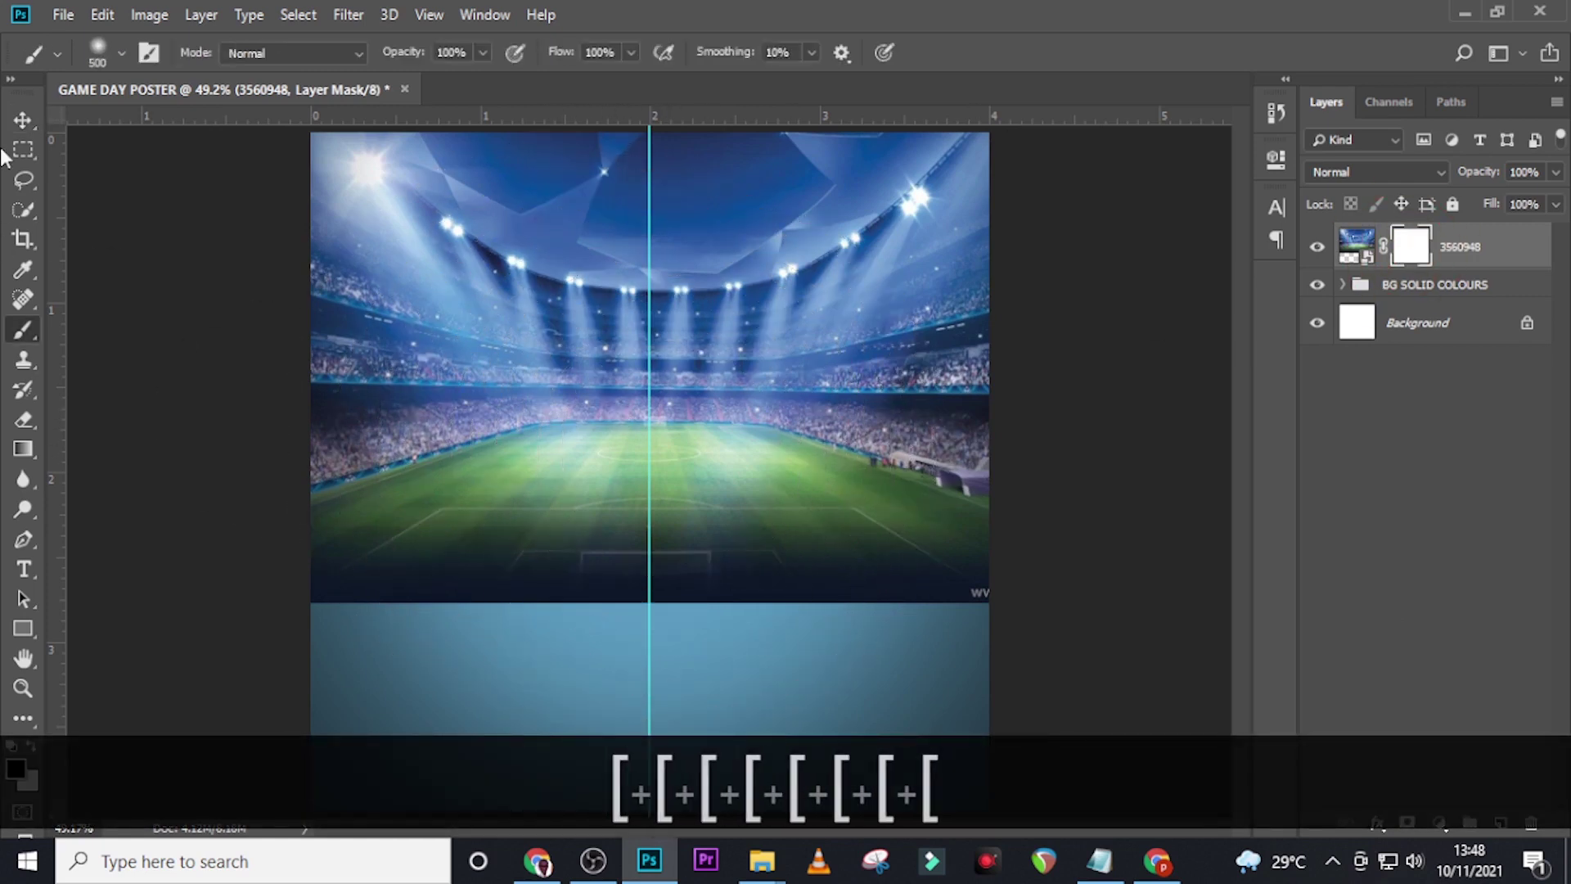
pyautogui.click(101, 48)
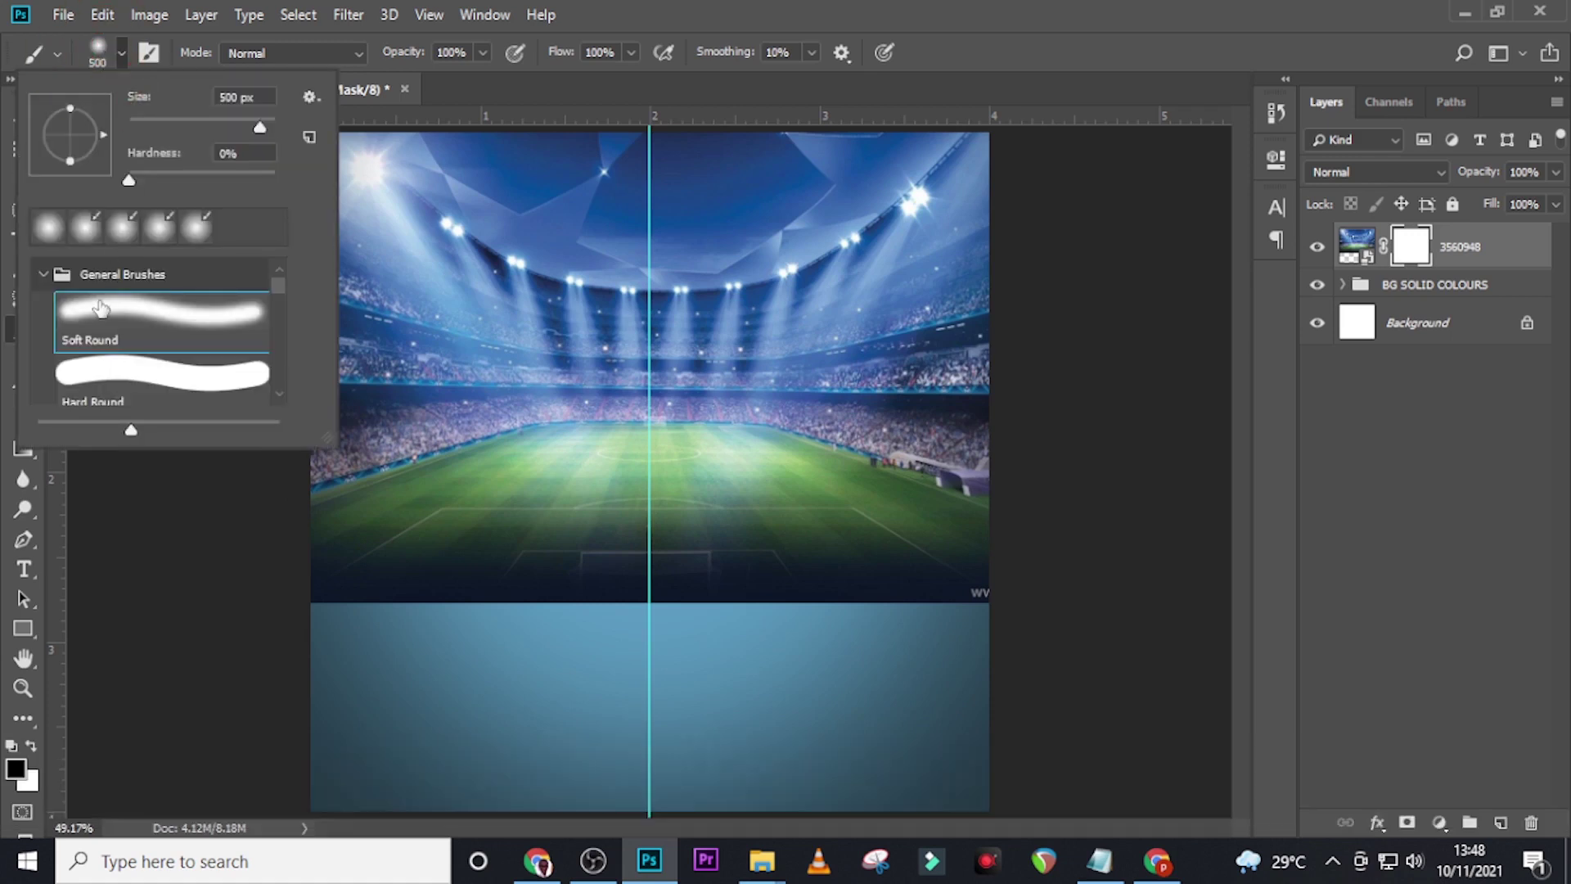
pyautogui.click(90, 311)
pyautogui.click(675, 3)
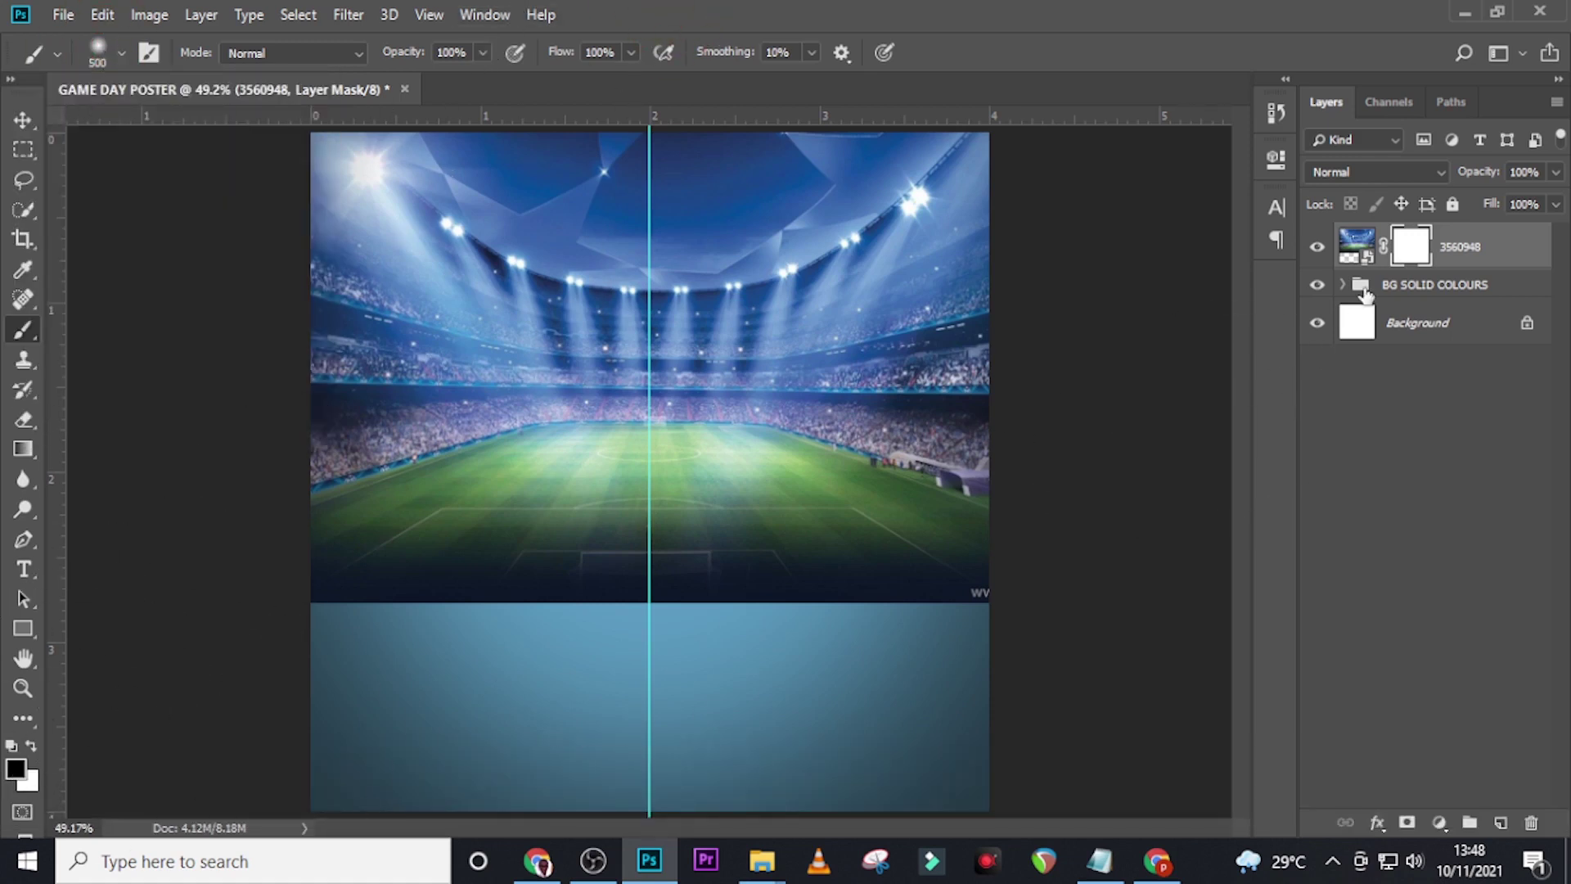
# Mask out the pitch, lower edge and side stands of the stadium image with a soft black 400 px brush.
pyautogui.click(1414, 247)
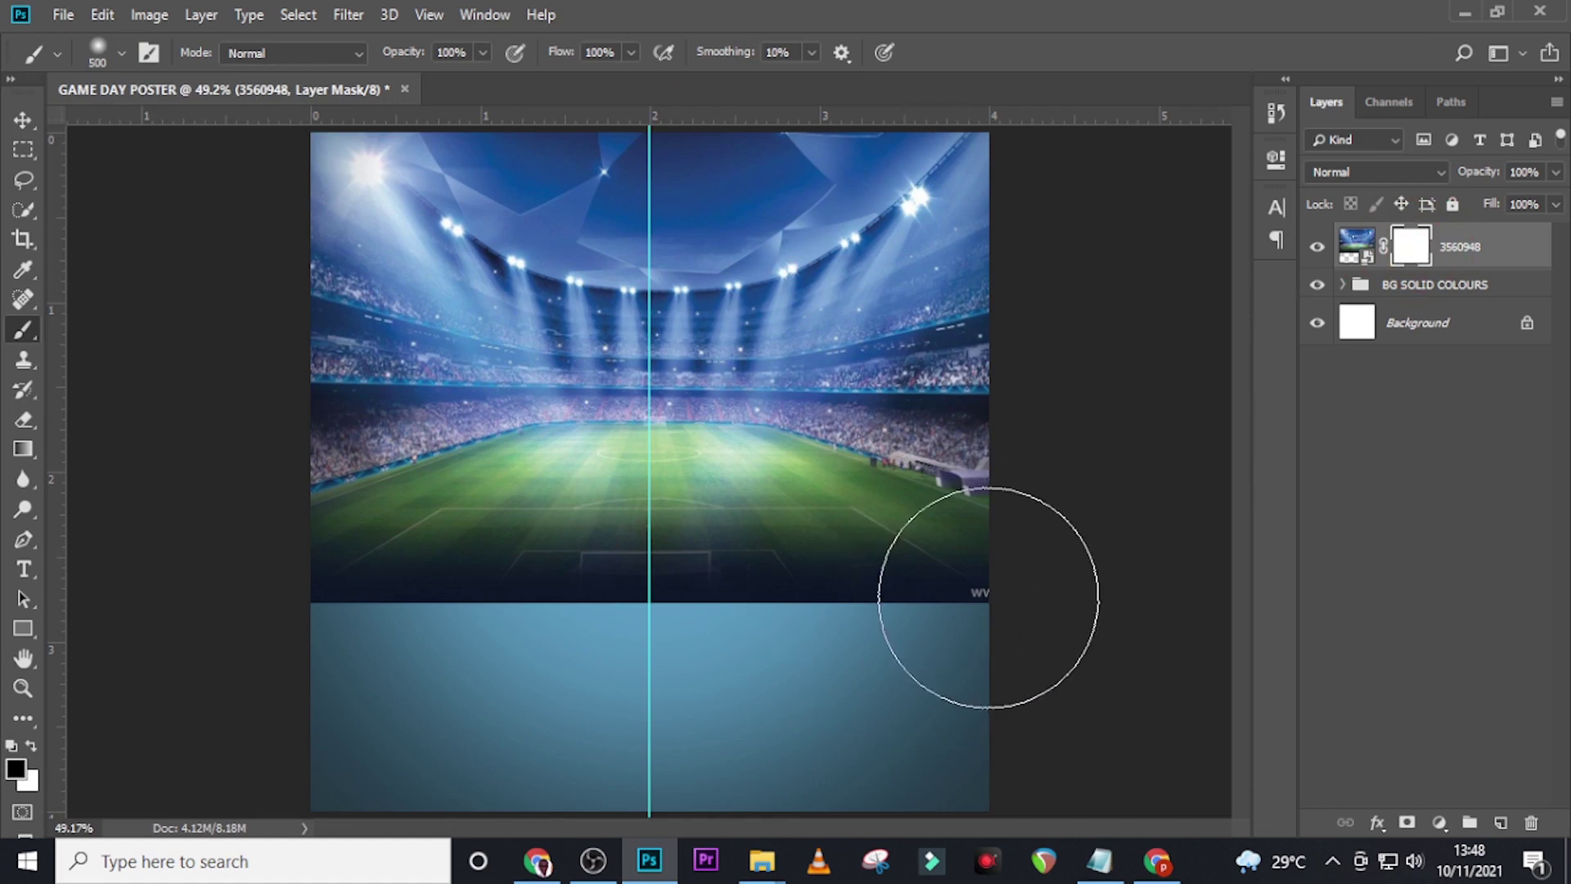
pyautogui.press('[')
pyautogui.moveTo(1011, 551)
pyautogui.mouseDown()
pyautogui.moveTo(140, 590)
pyautogui.moveTo(831, 614)
pyautogui.moveTo(473, 526)
pyautogui.moveTo(712, 526)
pyautogui.mouseUp()
pyautogui.moveTo(589, 554)
pyautogui.mouseDown()
pyautogui.moveTo(396, 410)
pyautogui.moveTo(325, 281)
pyautogui.moveTo(473, 463)
pyautogui.moveTo(123, 266)
pyautogui.moveTo(396, 583)
pyautogui.moveTo(236, 294)
pyautogui.mouseUp()
pyautogui.moveTo(751, 537)
pyautogui.mouseDown()
pyautogui.moveTo(942, 398)
pyautogui.moveTo(1097, 217)
pyautogui.mouseUp()
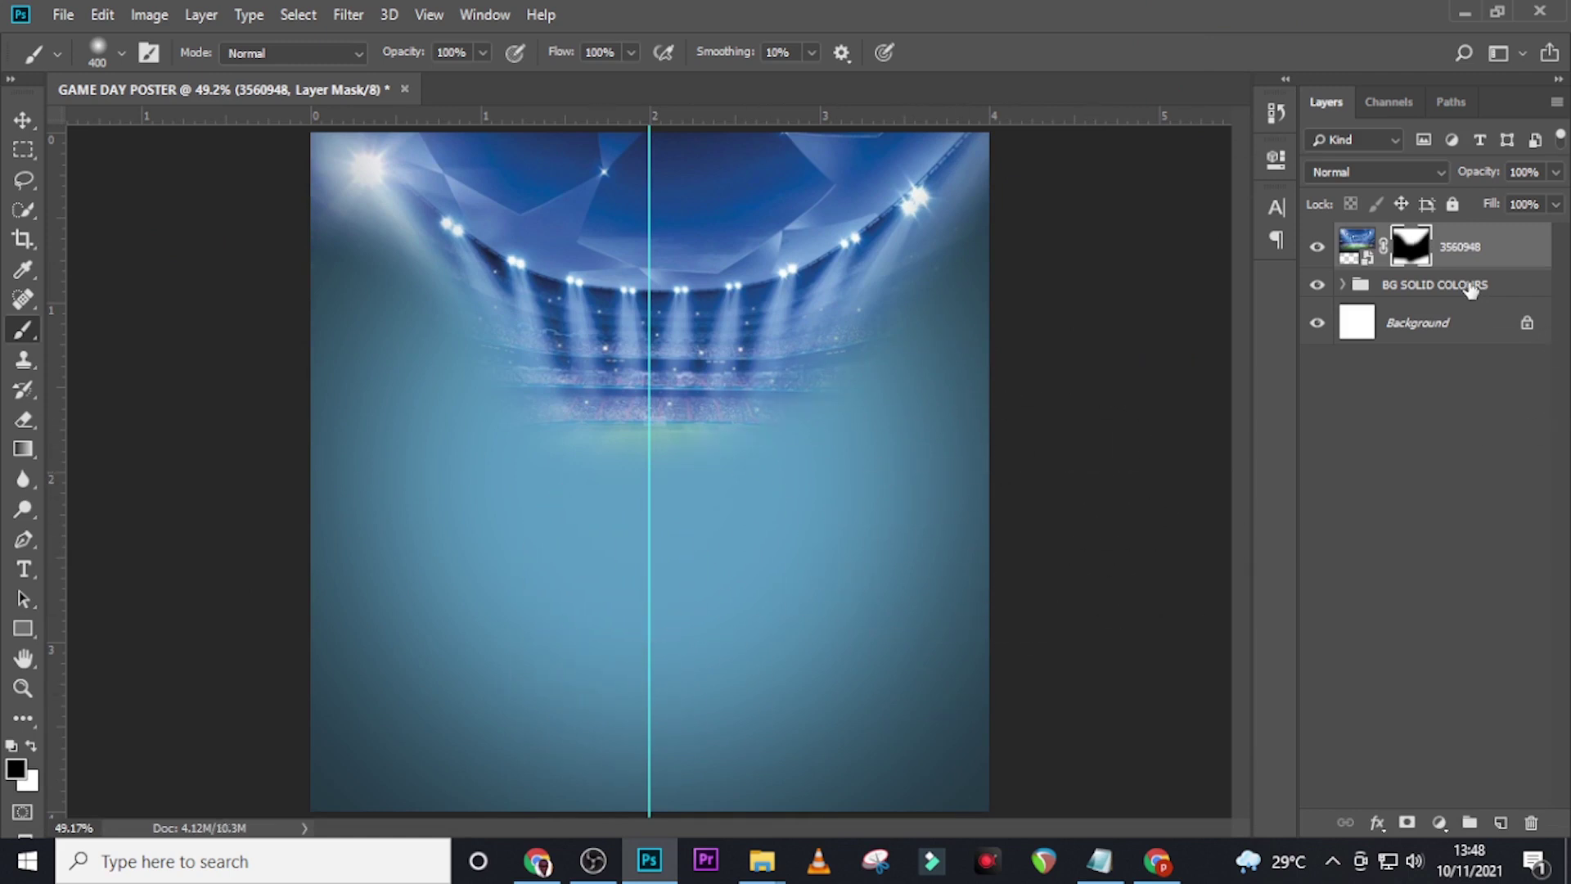
# Set the stadium layer's blend mode to Hard Light and its opacity to 42%.
pyautogui.click(1422, 174)
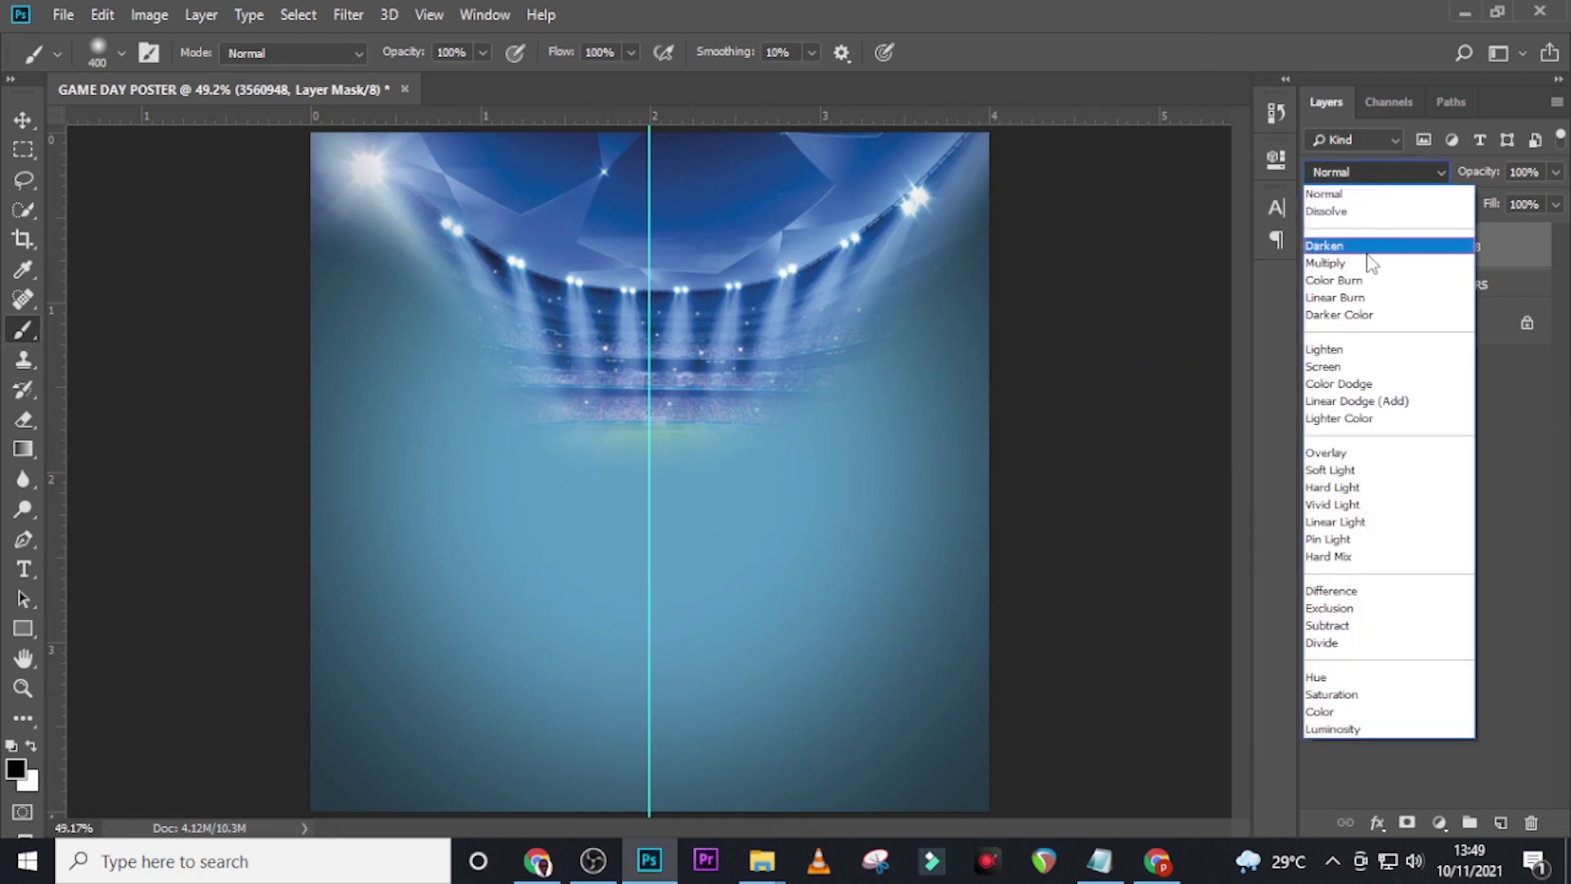
pyautogui.click(1341, 488)
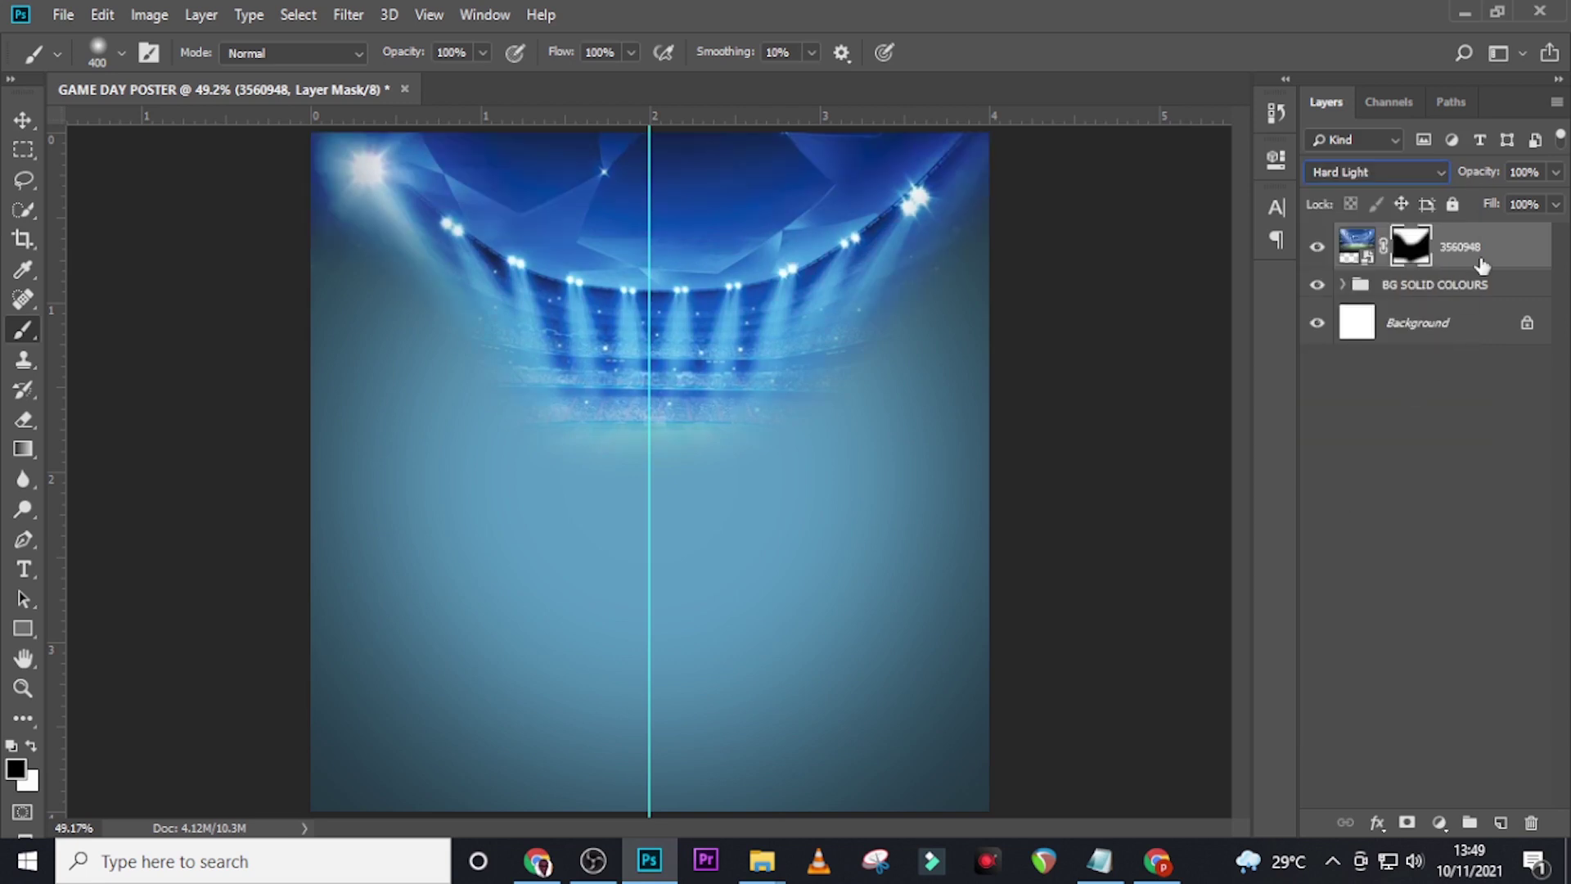
pyautogui.moveTo(1543, 173); pyautogui.dragTo(1436, 180)
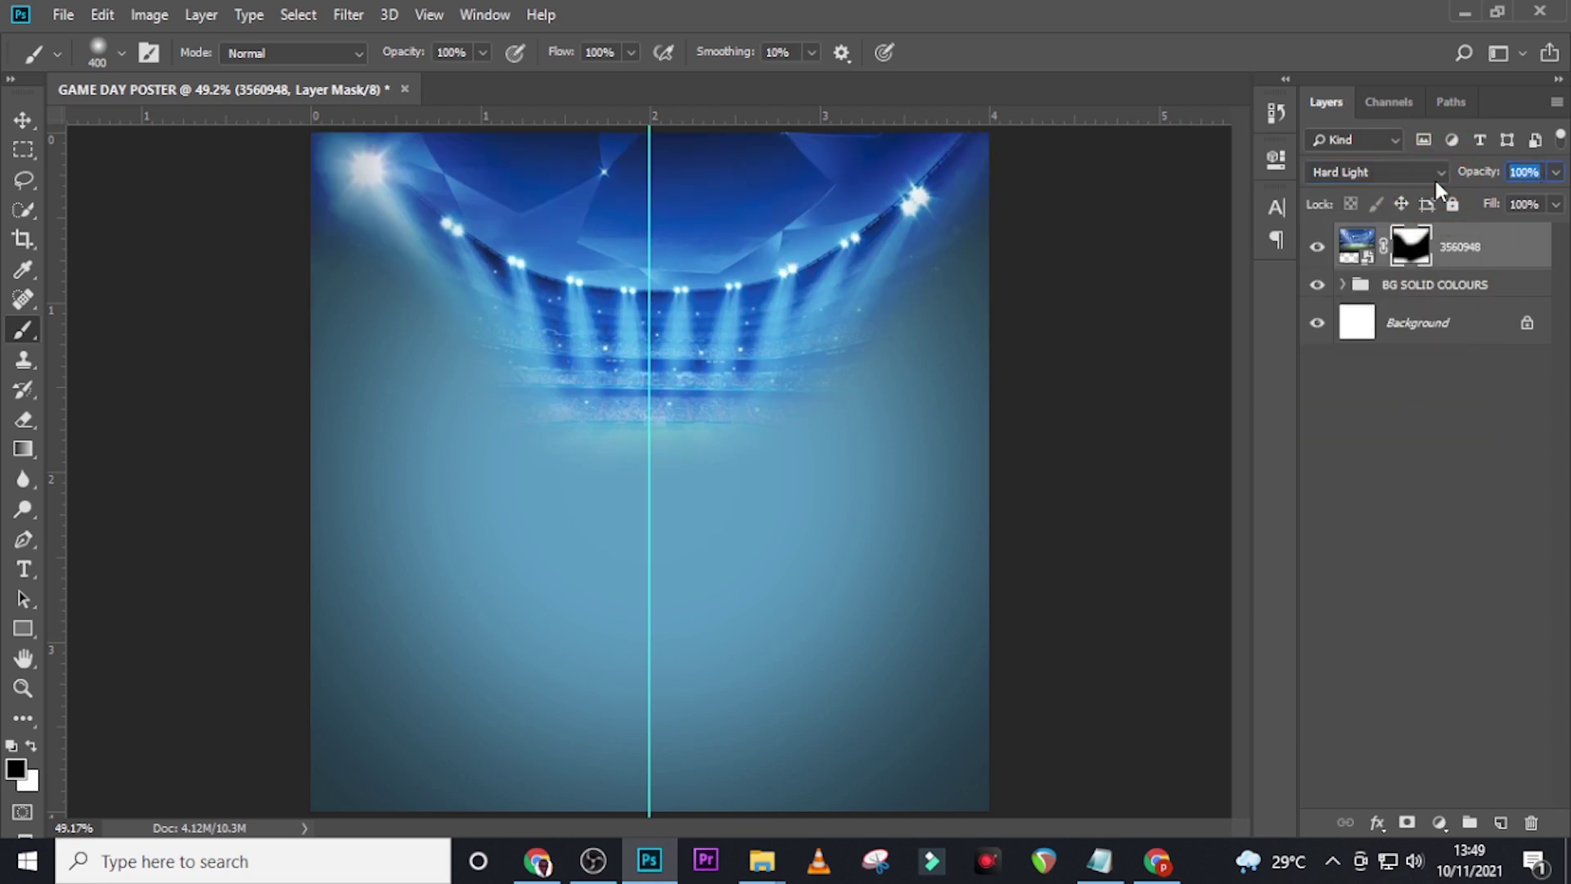
pyautogui.write('42')
pyautogui.press('Return')
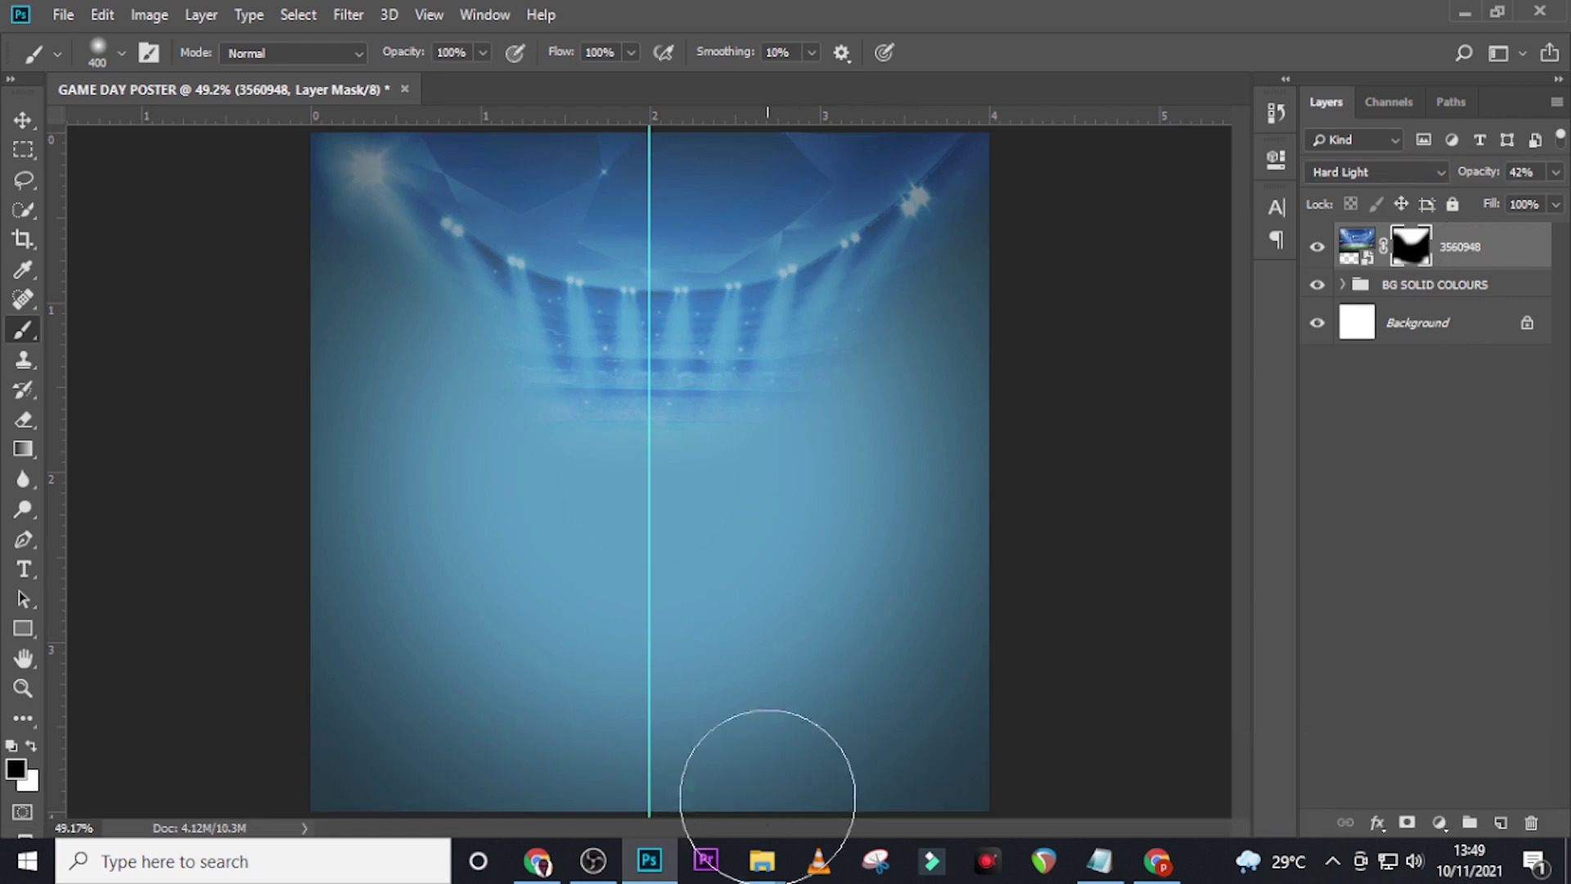
# Place the teifs-flex-acryl-choice-light-base-l-brown-02.jpg texture from the GAME DAY 2 folder and move its layer below the stadium layer.
pyautogui.moveTo(762, 861)
pyautogui.click(851, 724)
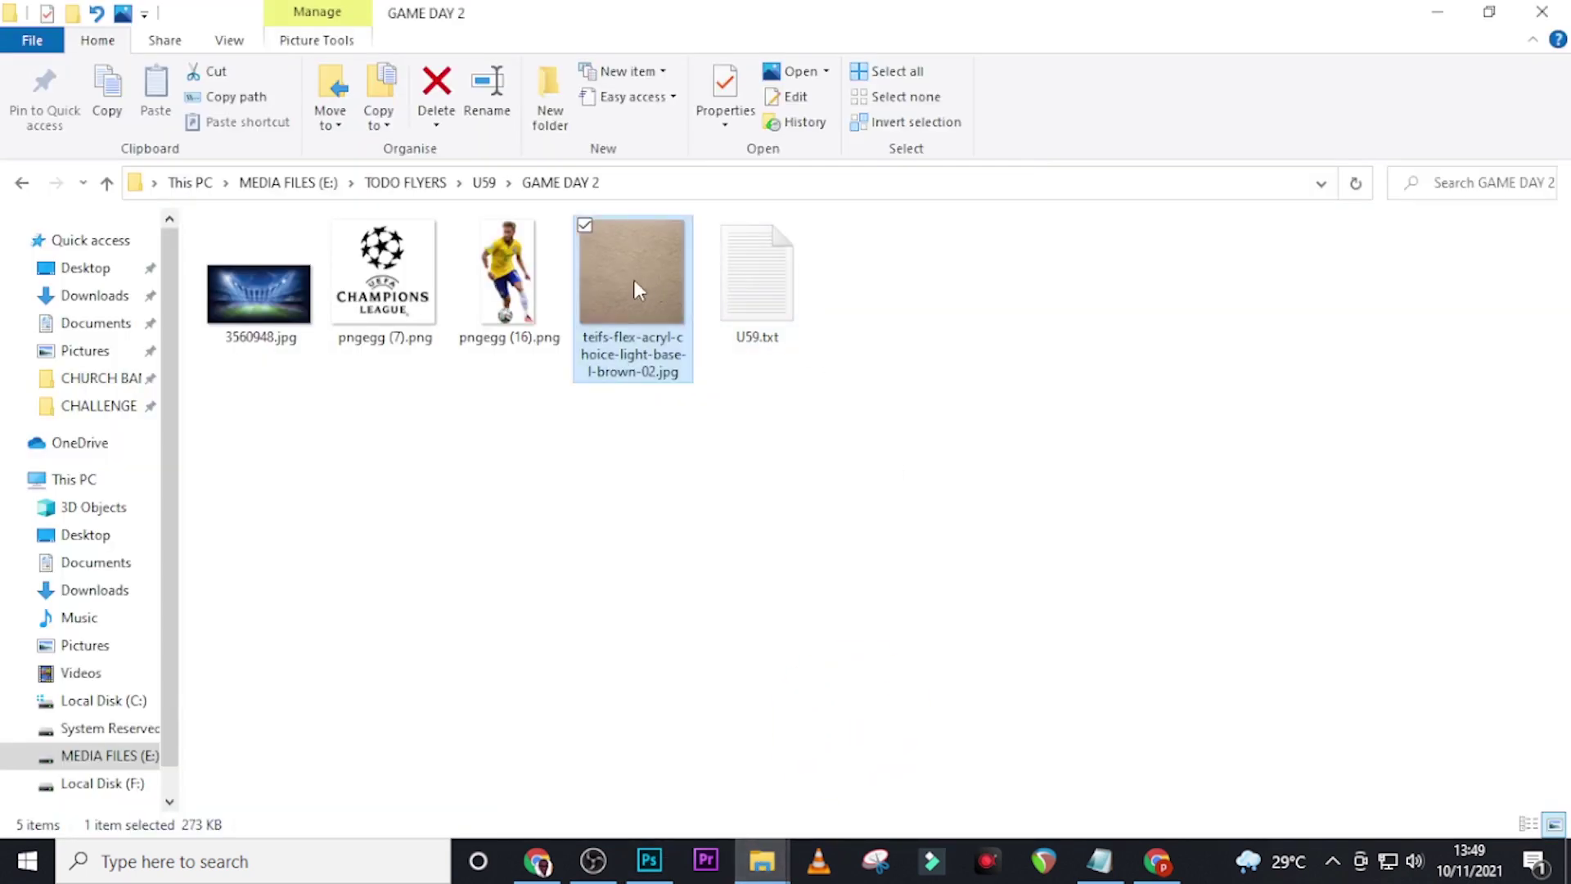
pyautogui.moveTo(635, 280); pyautogui.dragTo(768, 573)
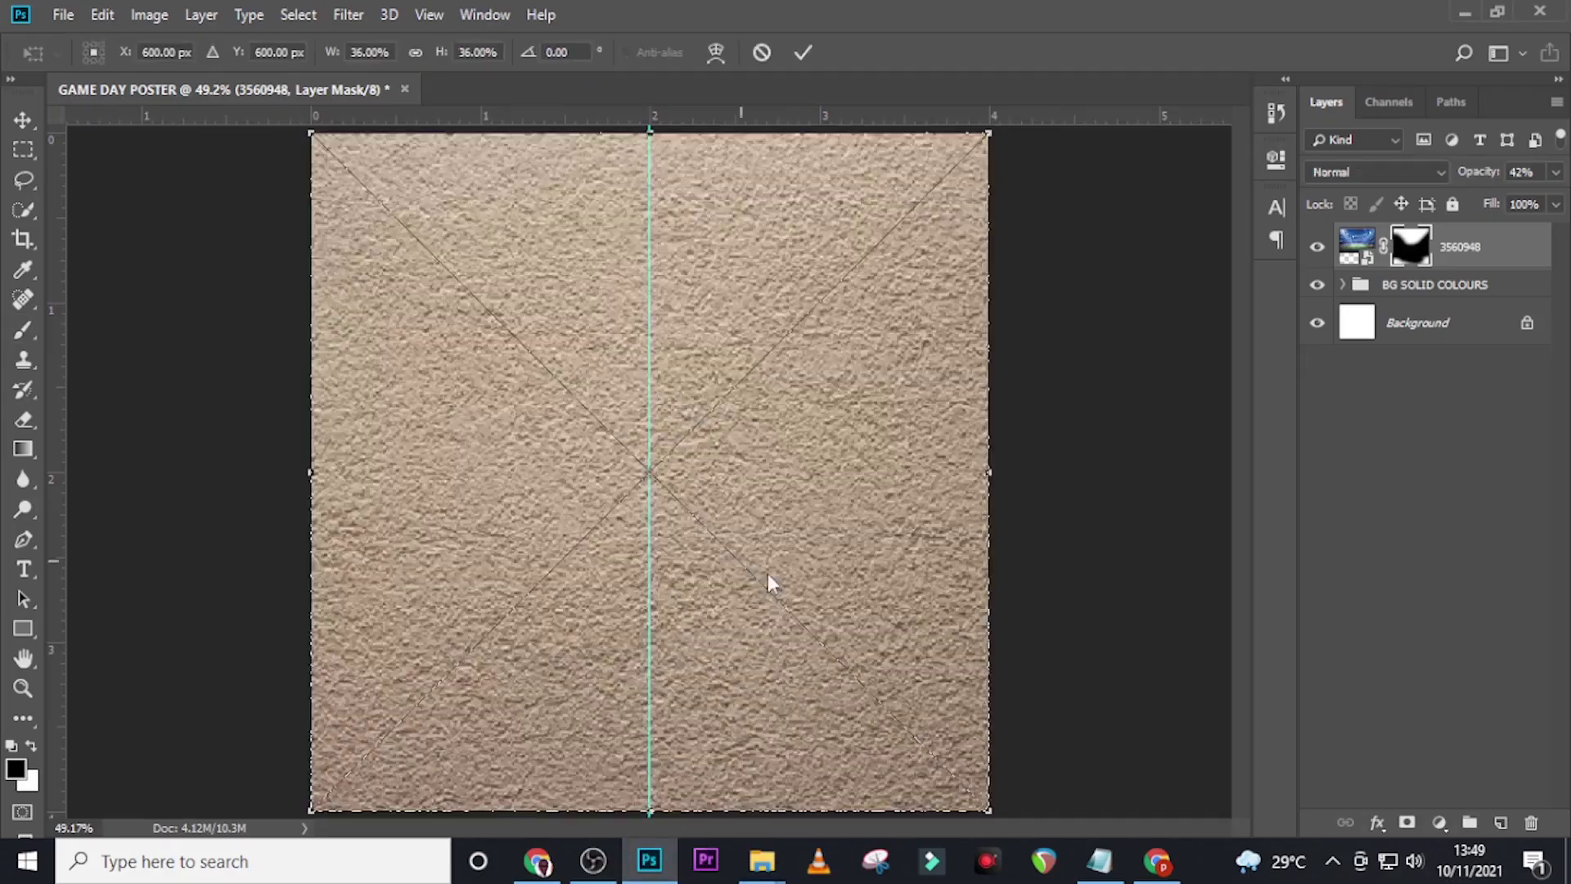
pyautogui.press('Return')
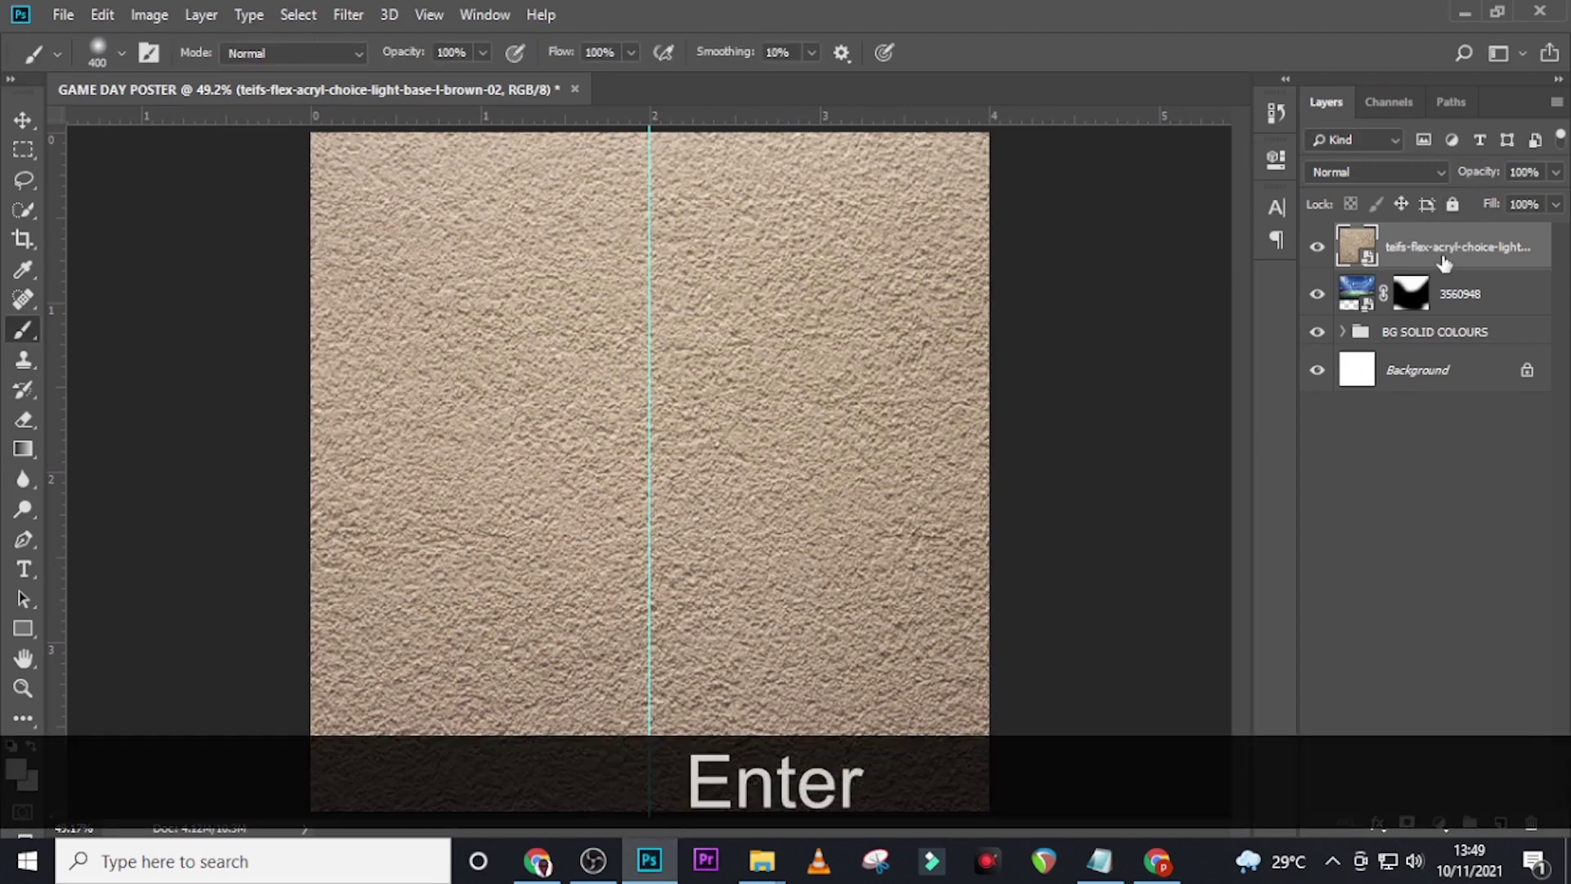
pyautogui.moveTo(1448, 250); pyautogui.dragTo(1430, 313)
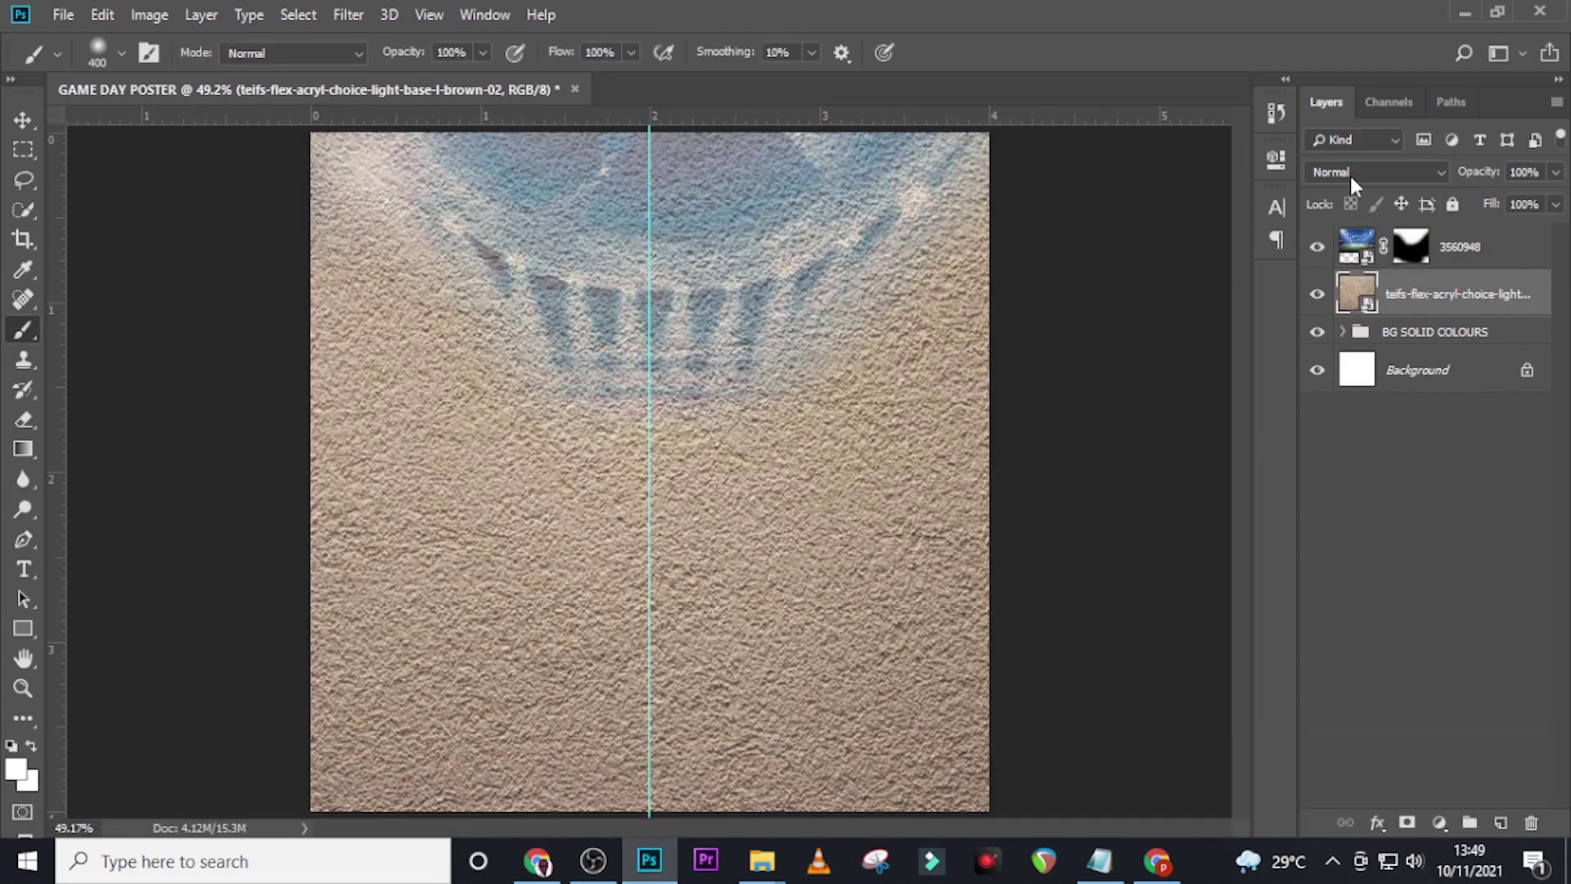
# Set the texture layer's blend mode to Multiply and its opacity to 28%.
pyautogui.click(1352, 184)
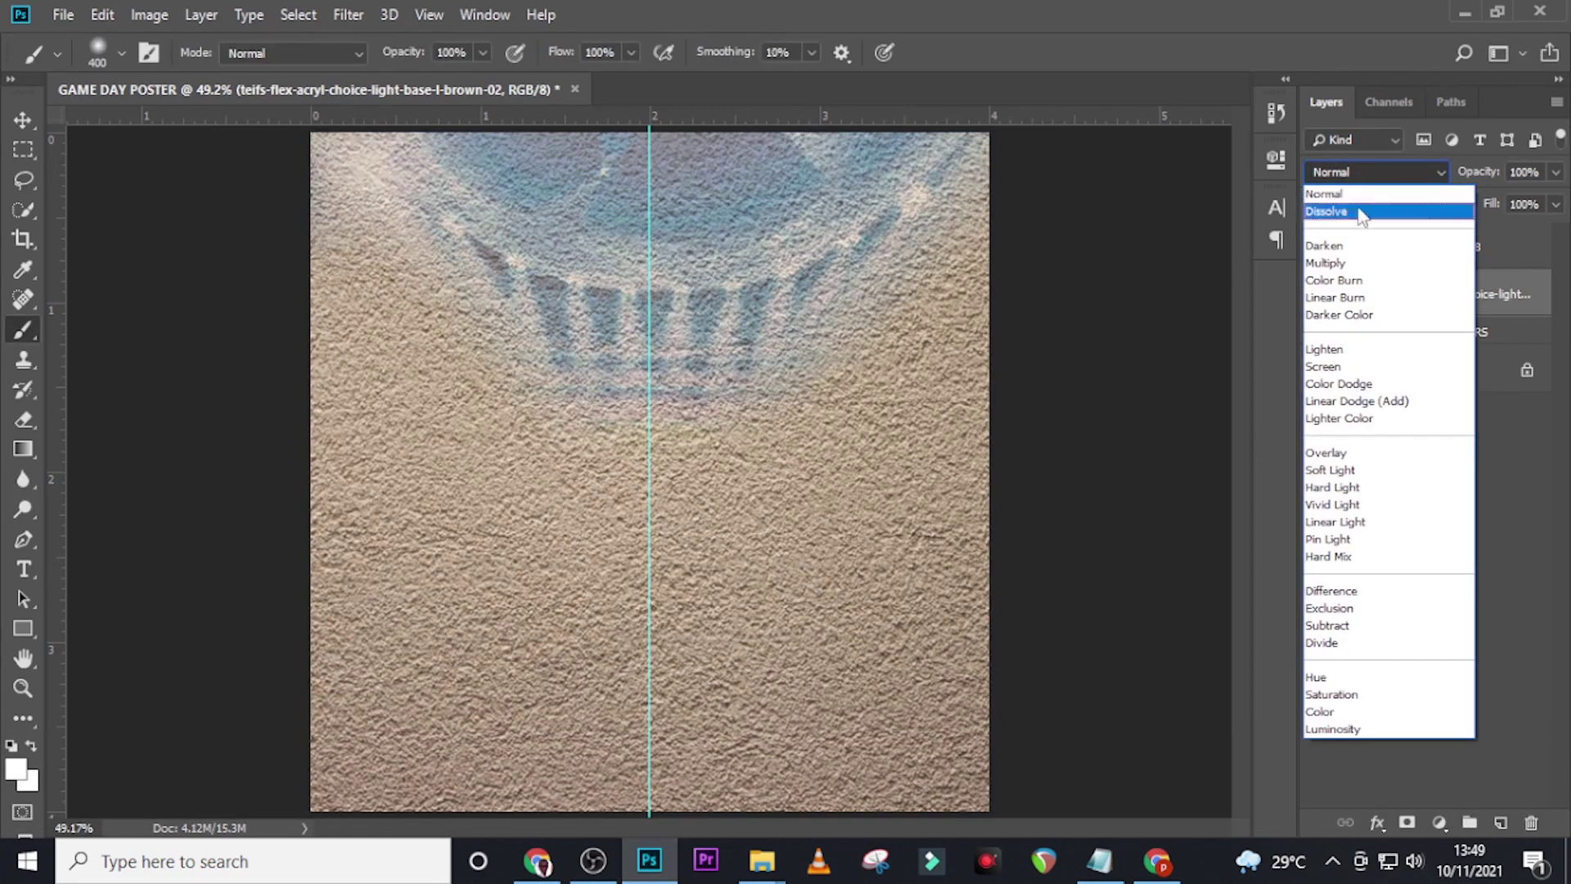
pyautogui.click(1341, 264)
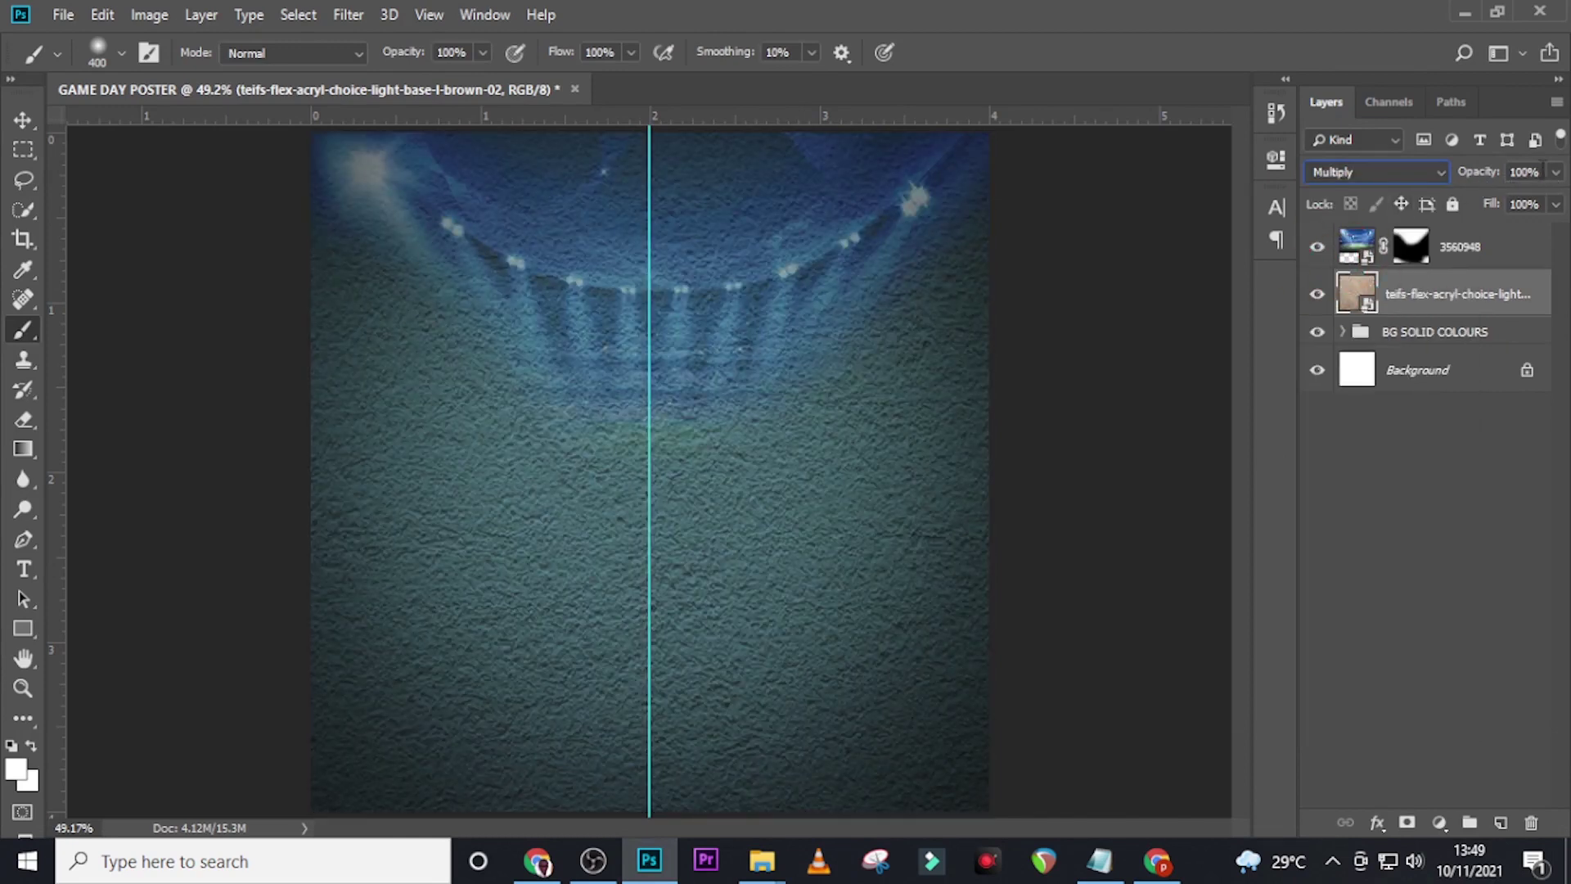
pyautogui.click(1524, 172)
pyautogui.write('28')
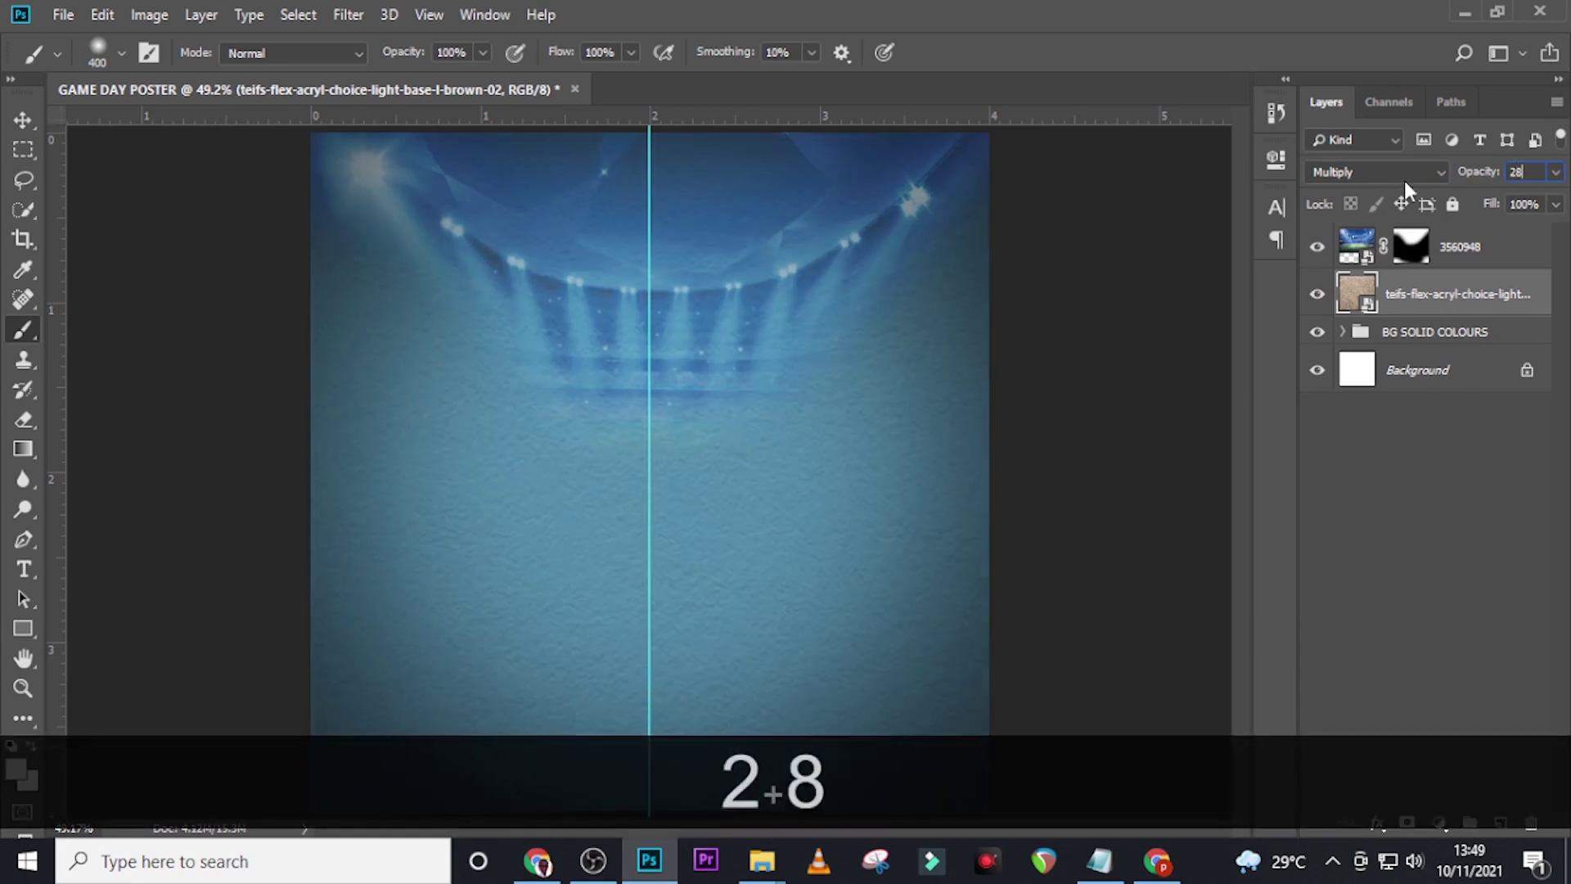
pyautogui.press('Return')
# Add a mask to the texture layer and paint away its upper part, restoring the texture around the poster's lower middle.
pyautogui.click(1406, 820)
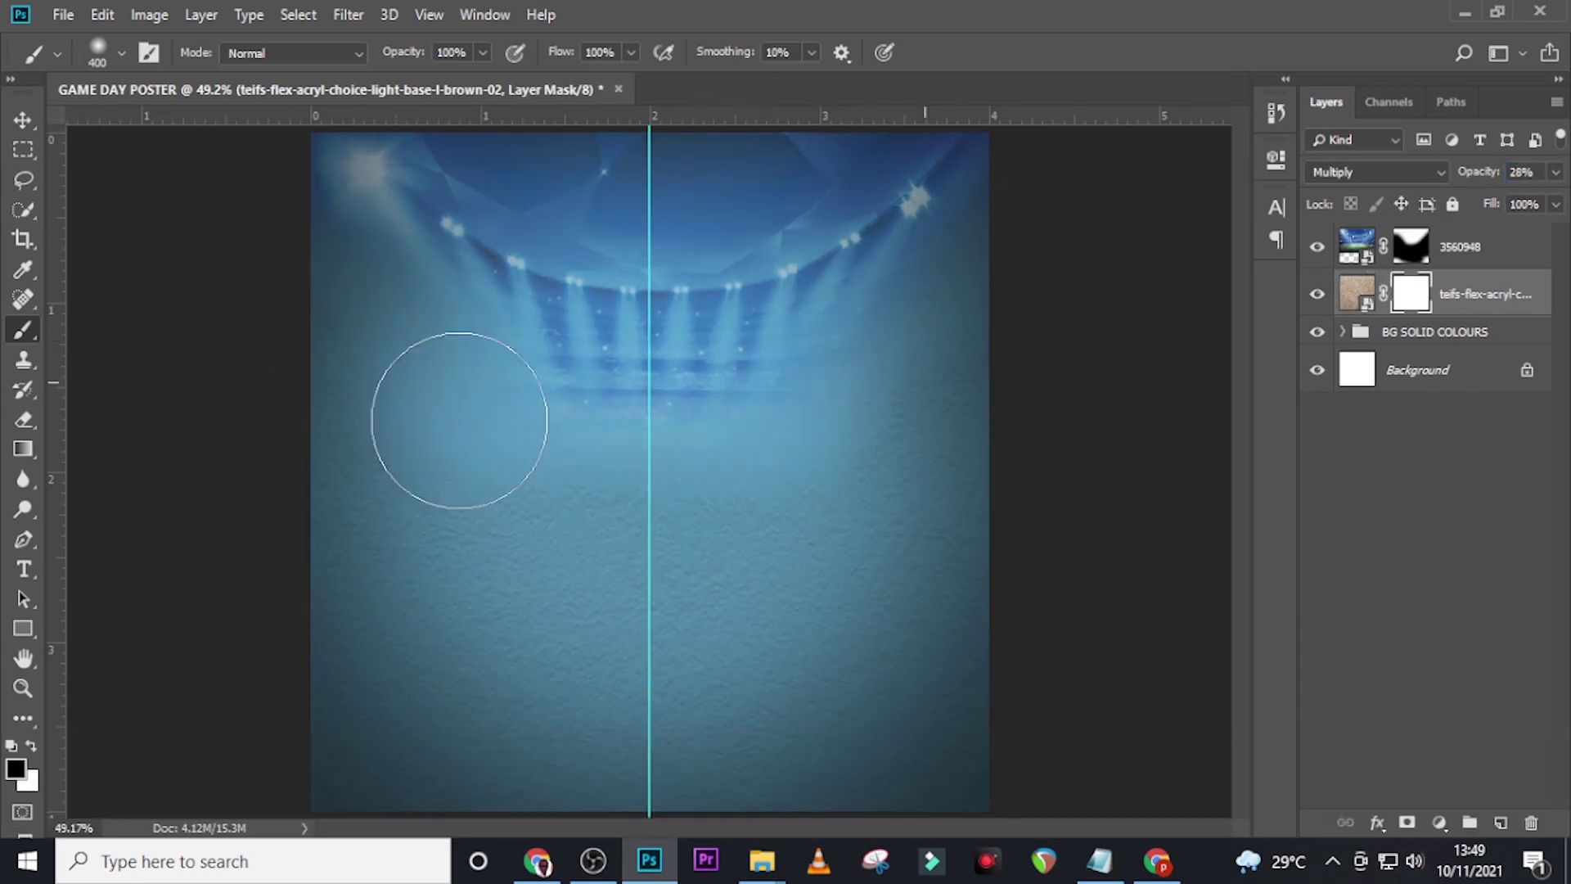
pyautogui.moveTo(460, 420); pyautogui.dragTo(892, 516)
pyautogui.press('x')
pyautogui.moveTo(728, 523); pyautogui.dragTo(557, 578)
pyautogui.press('x')
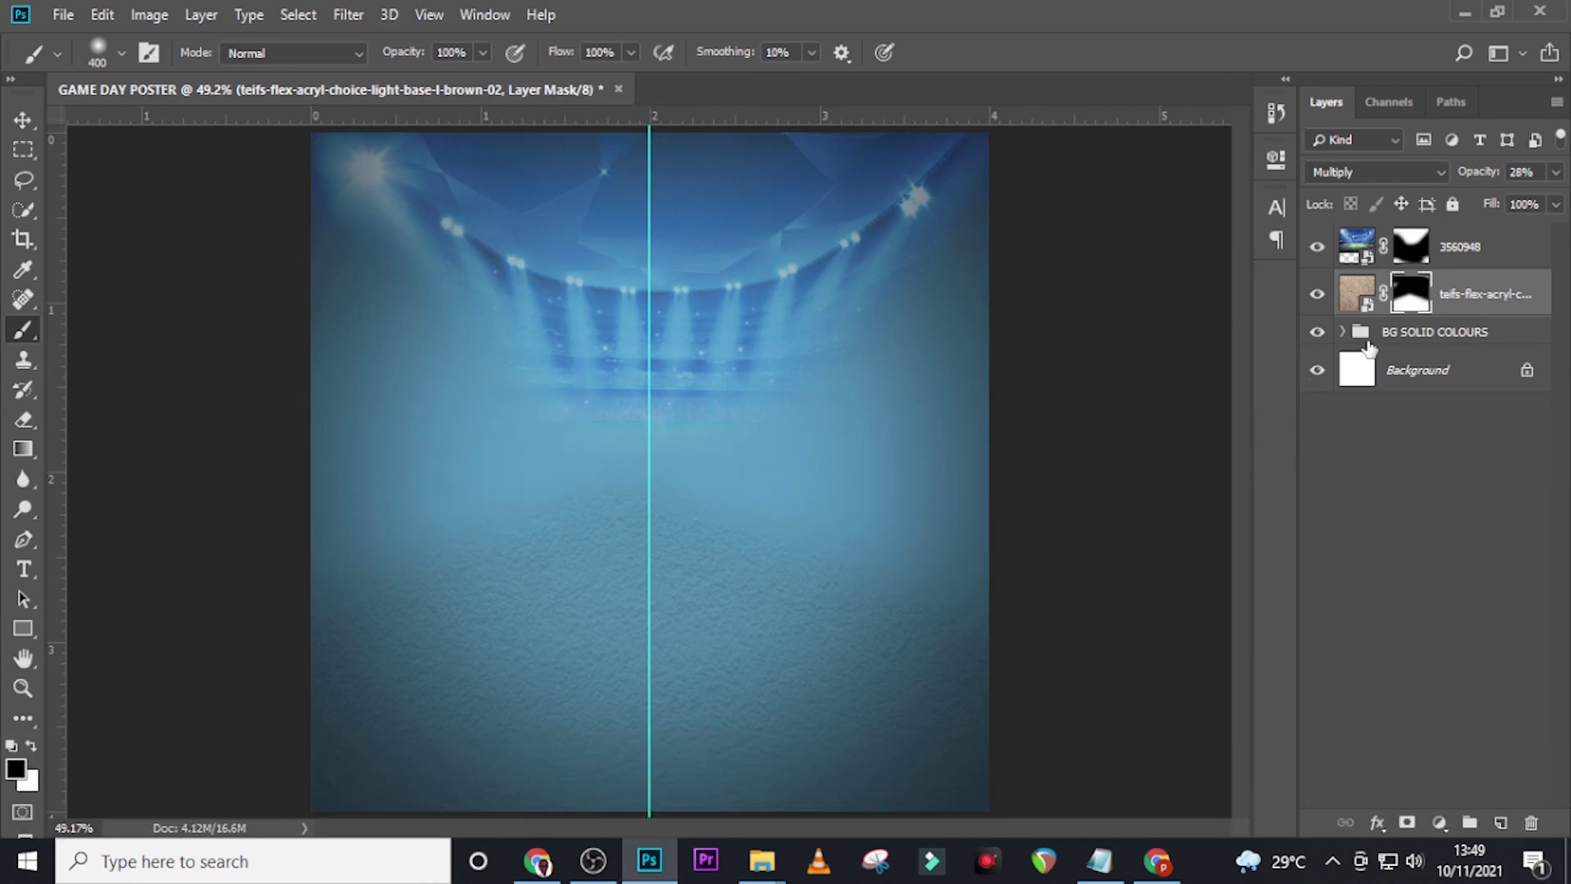
# Group the texture and stadium layers together and name the group IMAGES.
pyautogui.click(1461, 304)
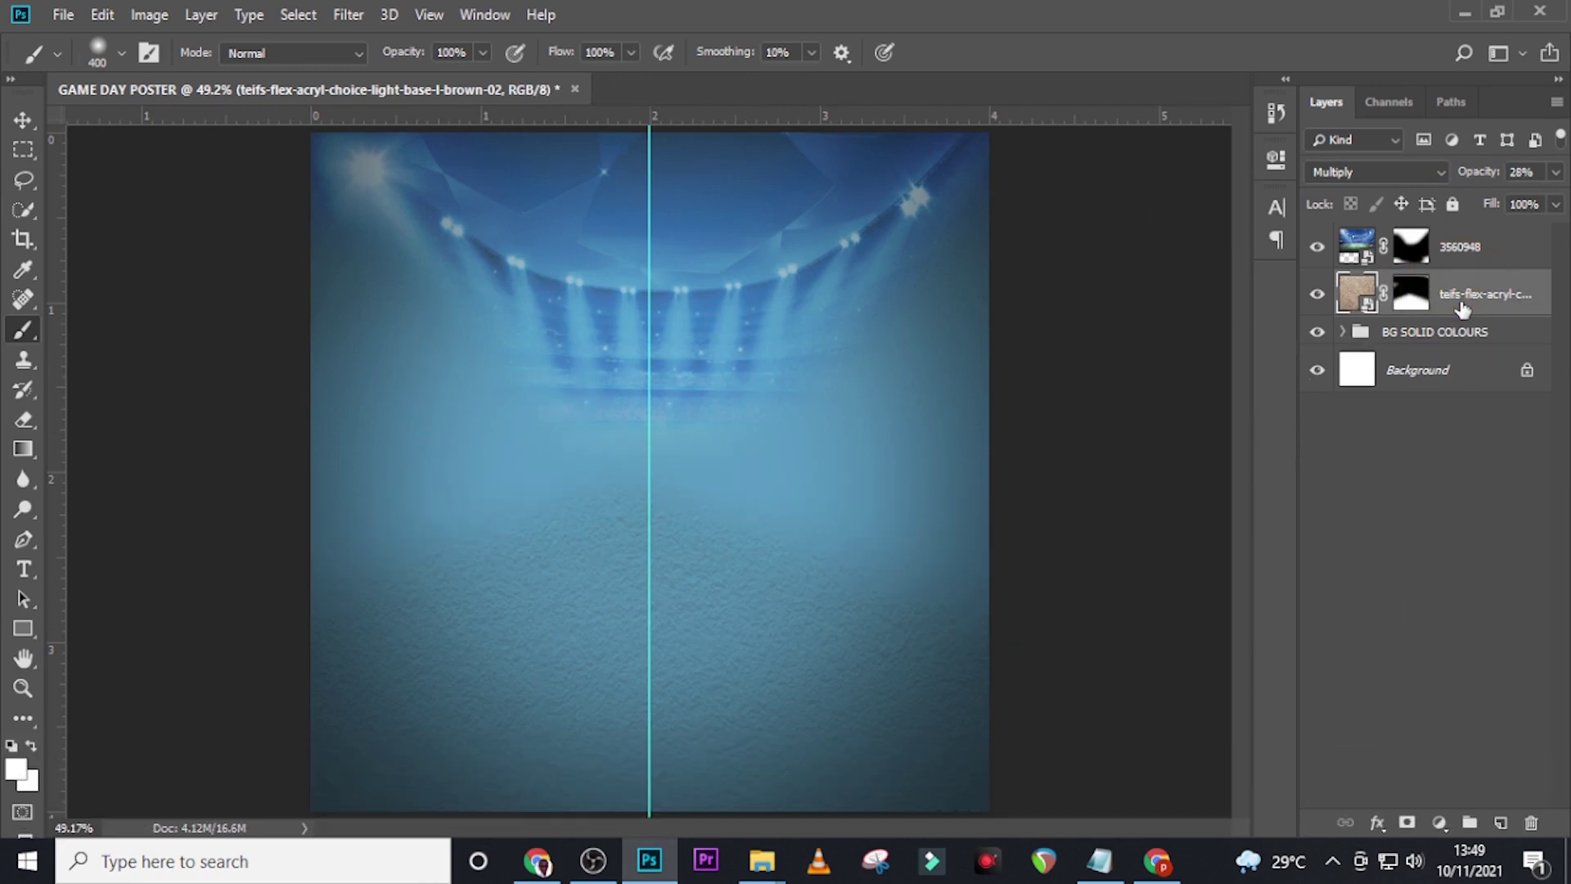
pyautogui.keyDown('ctrl'); pyautogui.click(1473, 249); pyautogui.keyUp('ctrl')
pyautogui.hotkey('ctrl', 'g')
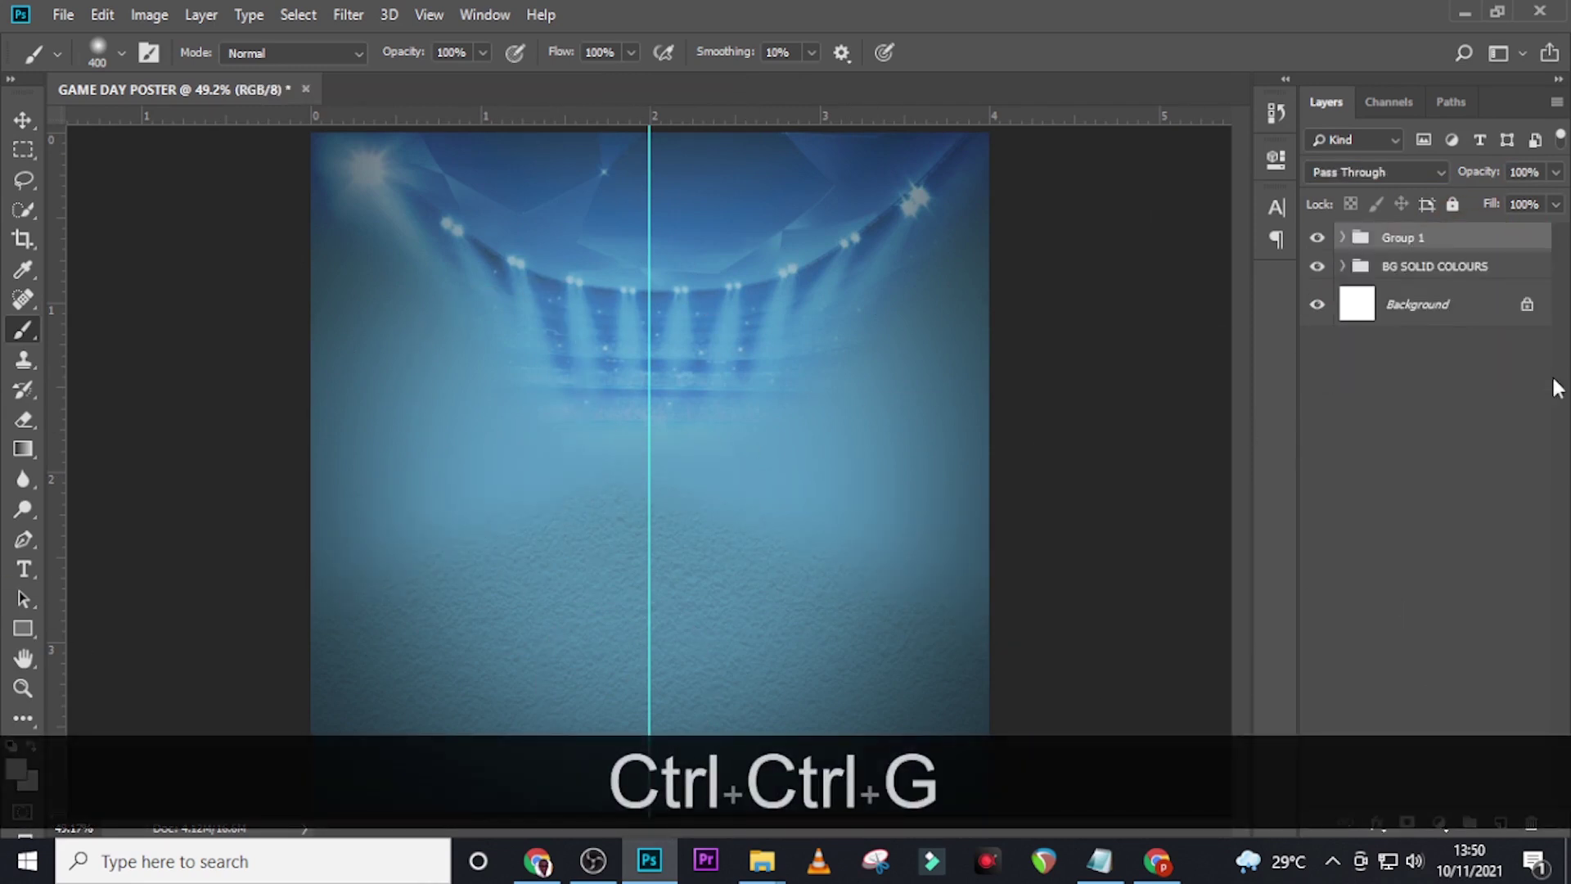
pyautogui.doubleClick(1405, 238)
pyautogui.press('capslock')
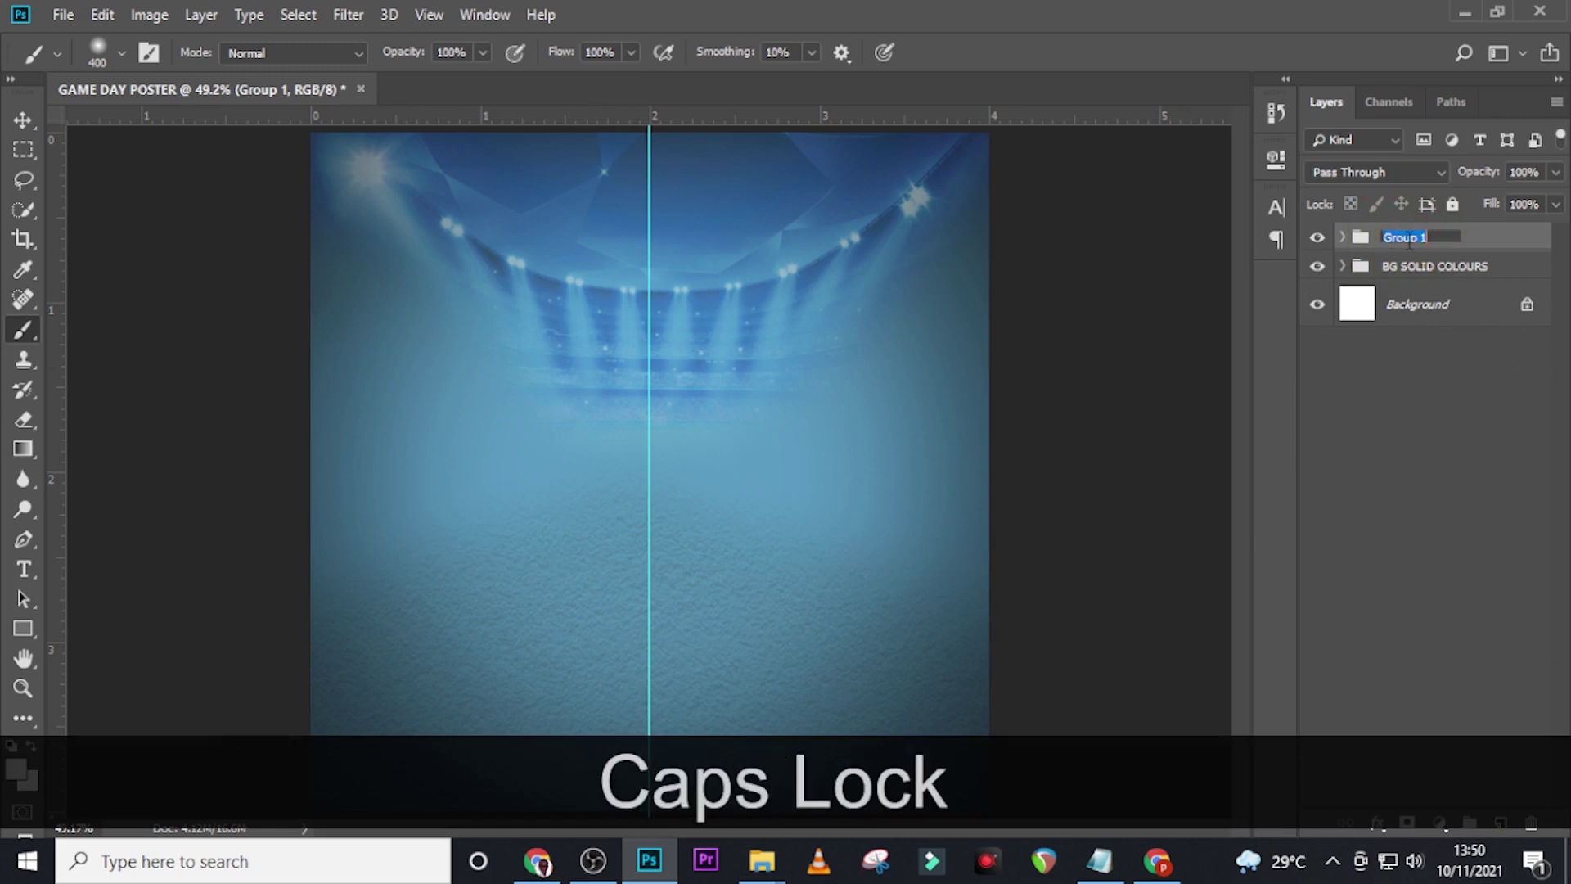
pyautogui.write('IM')
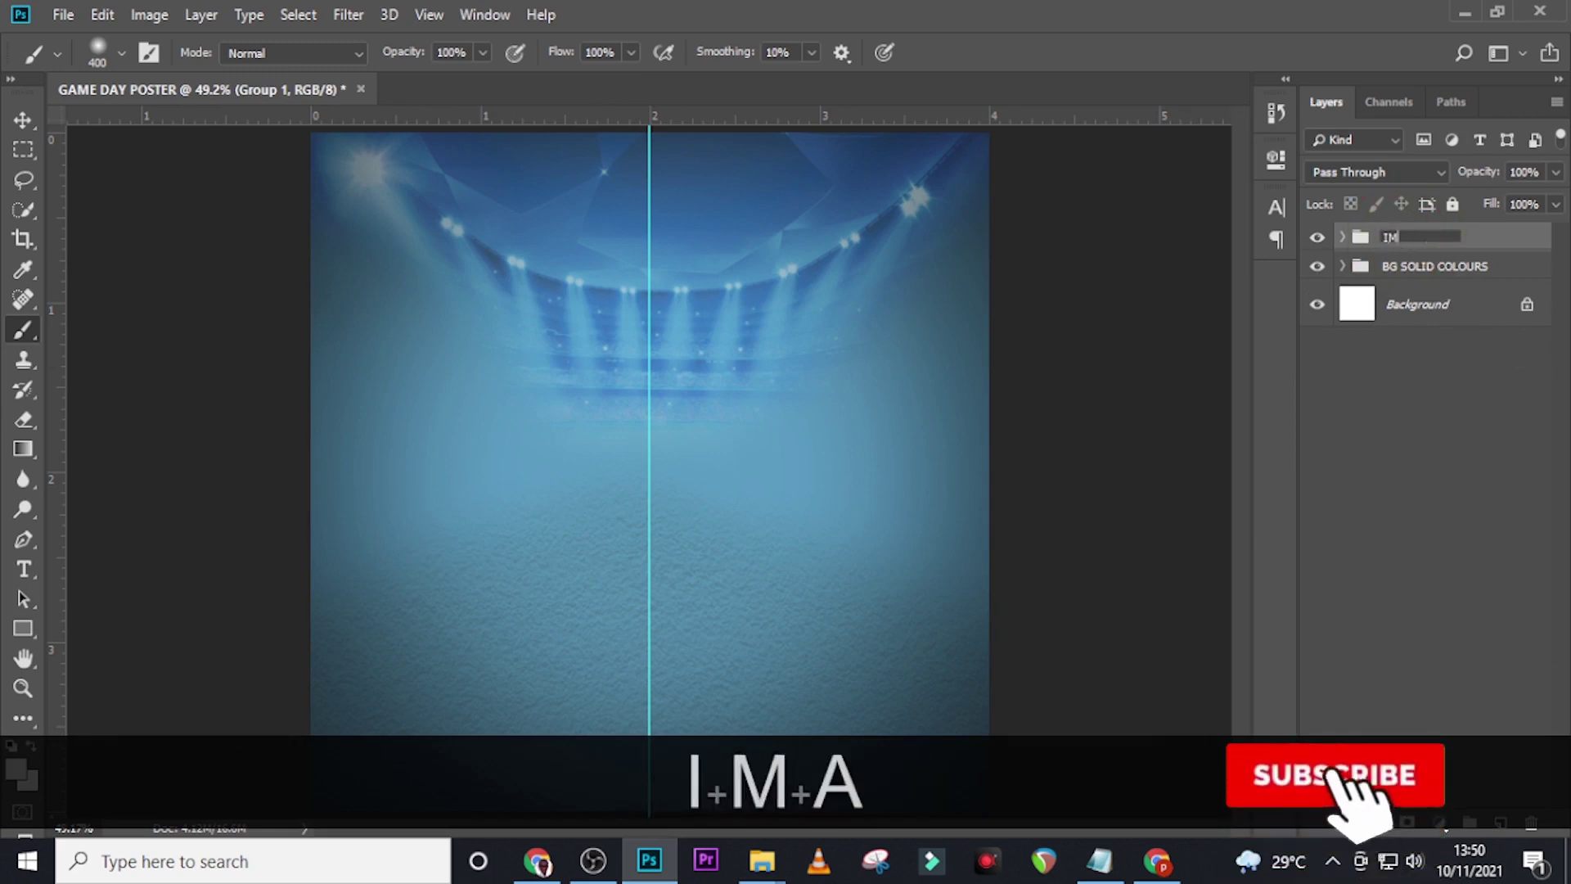
pyautogui.write('AGES')
pyautogui.press('Return')
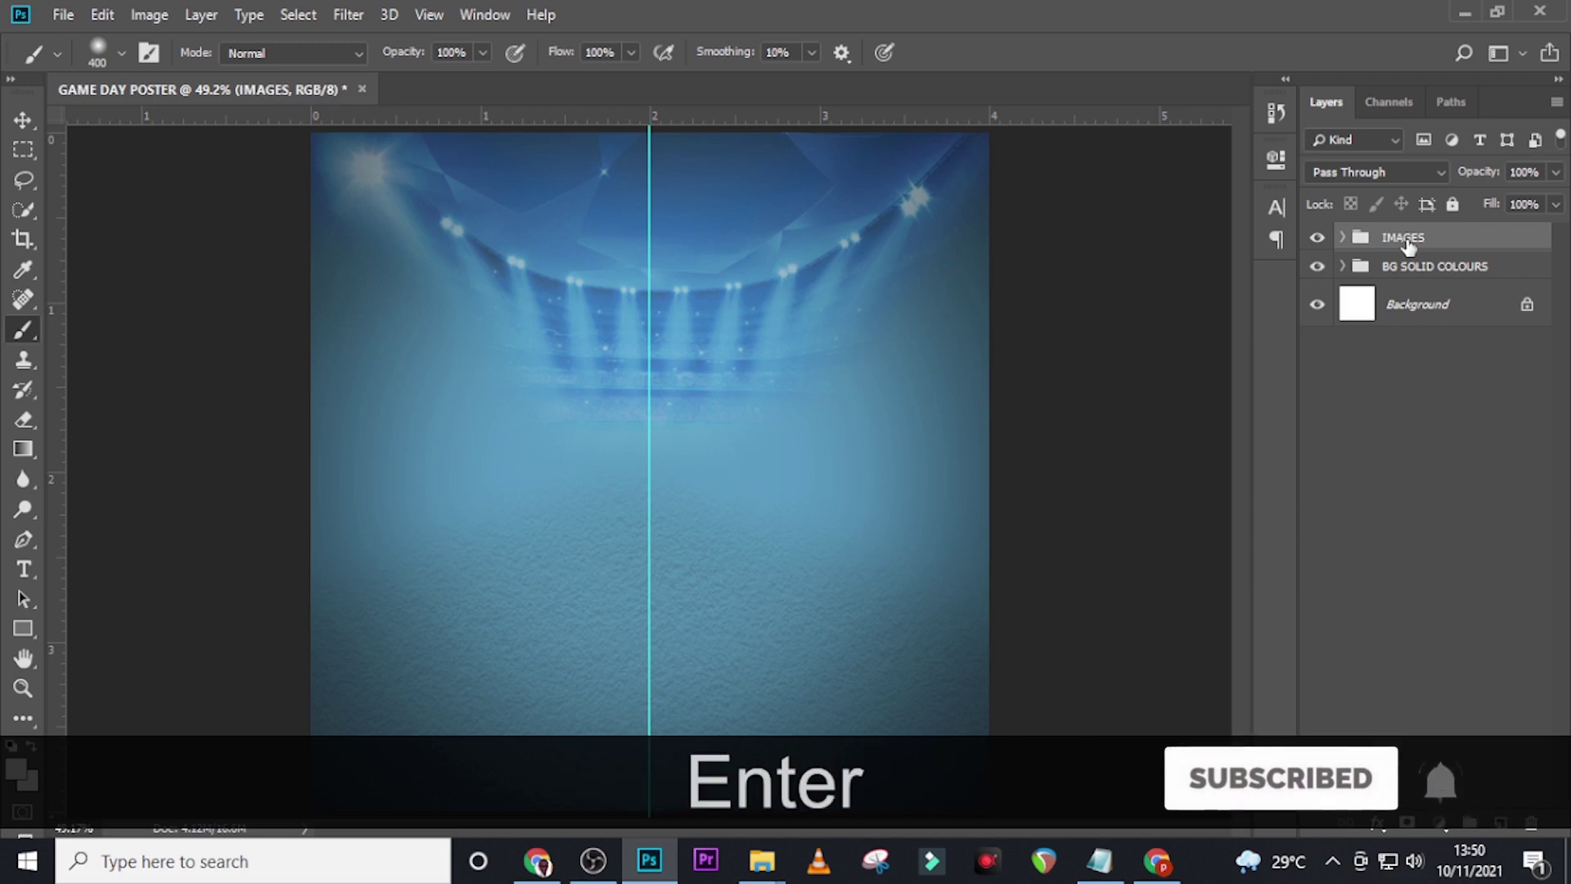
# Place the football player image pngegg (16).png from the GAME DAY 2 folder into the poster.
pyautogui.click(762, 861)
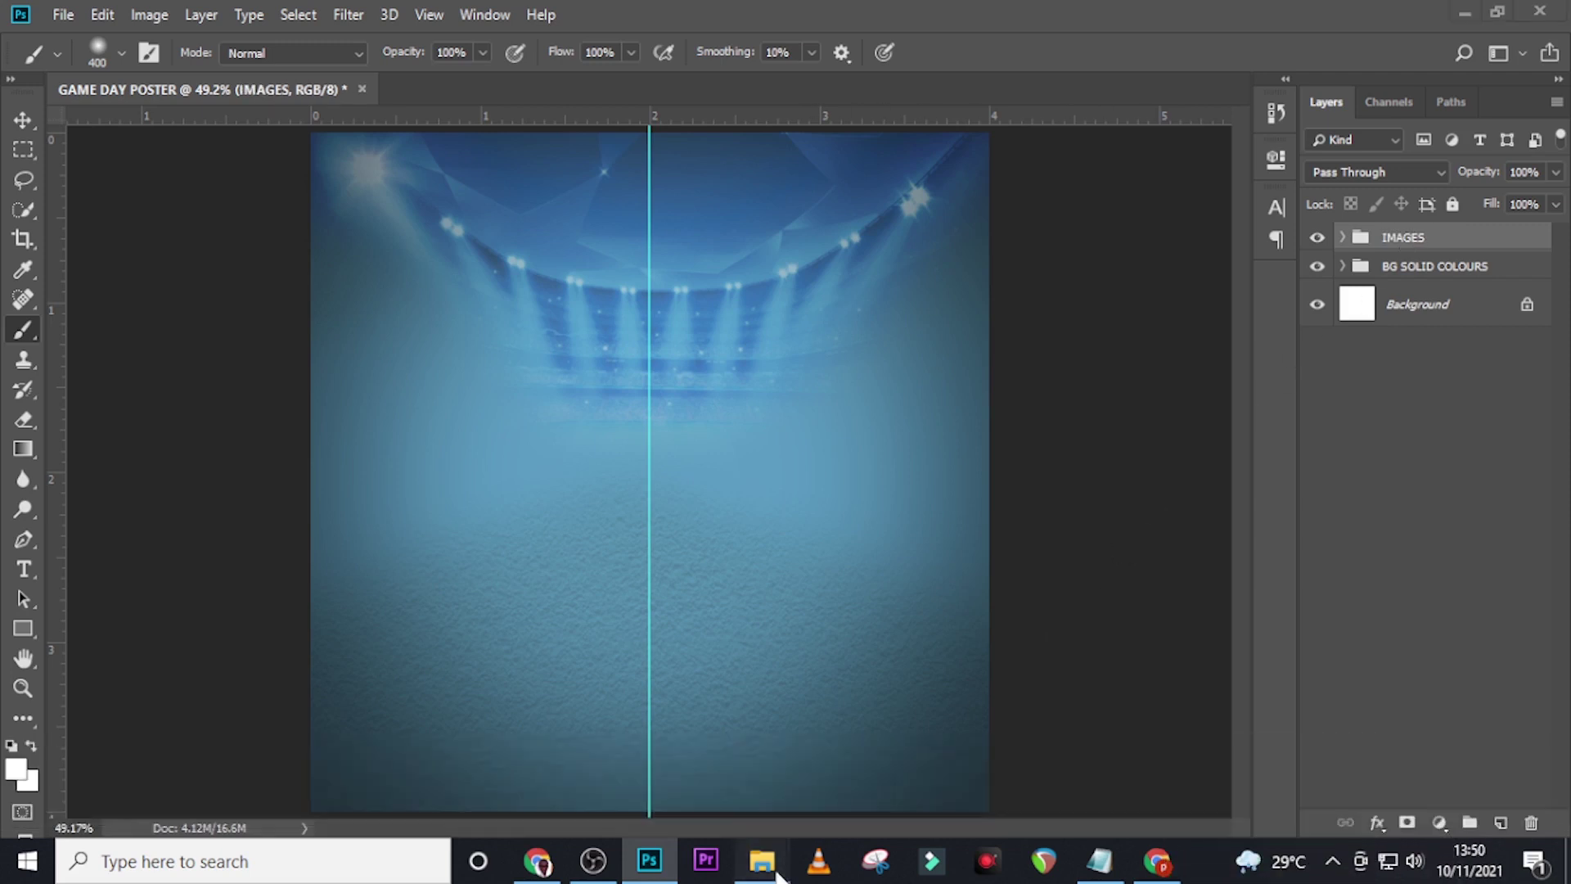
pyautogui.click(892, 757)
pyautogui.click(508, 291)
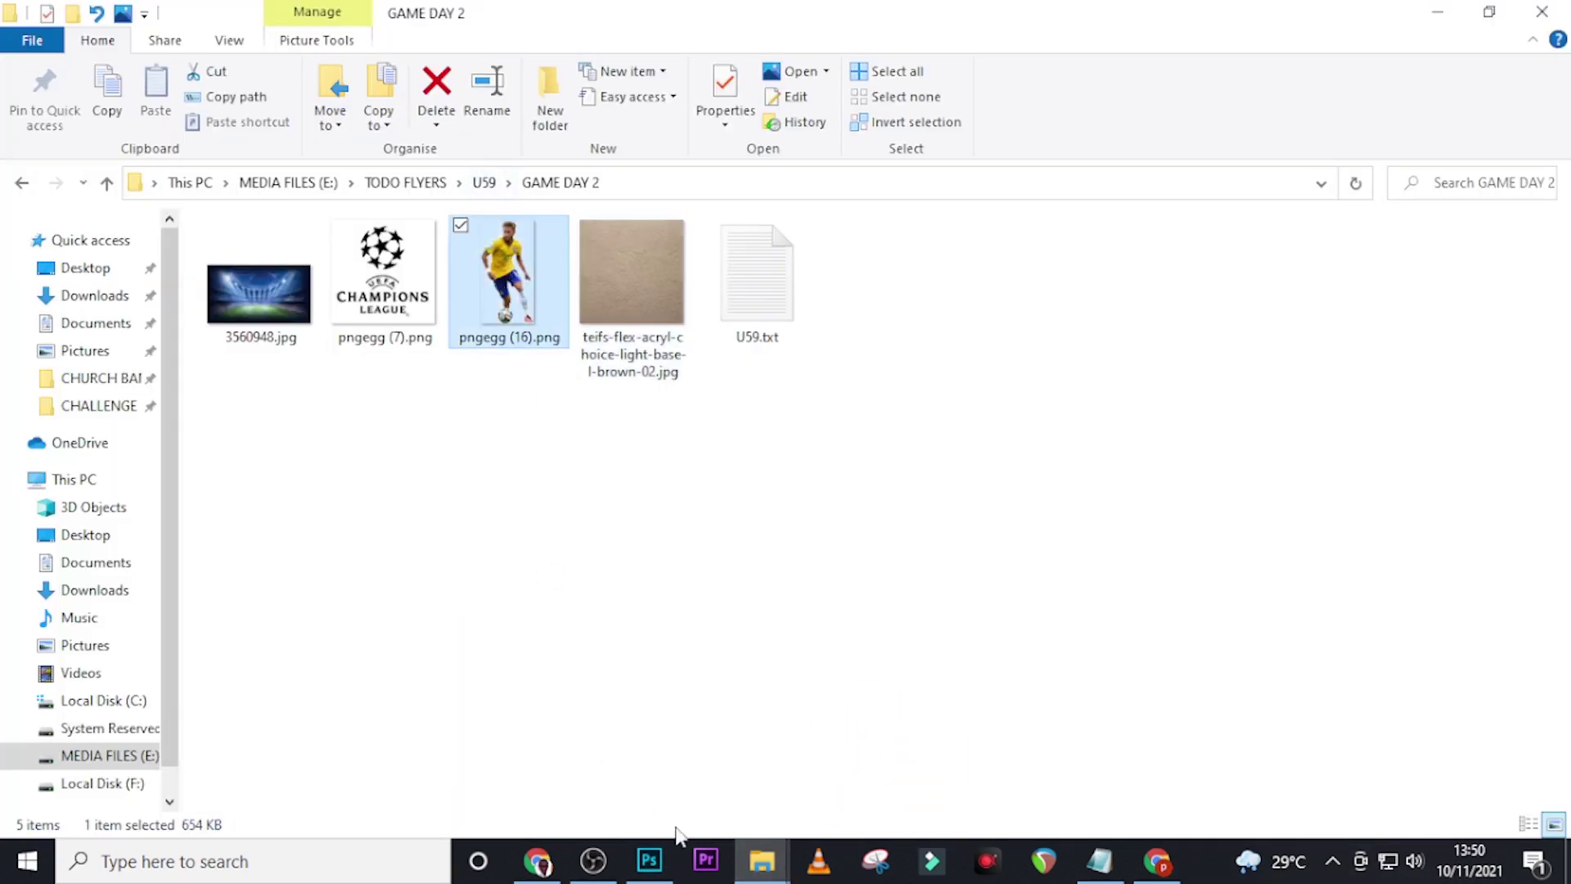
pyautogui.moveTo(676, 834); pyautogui.dragTo(803, 486)
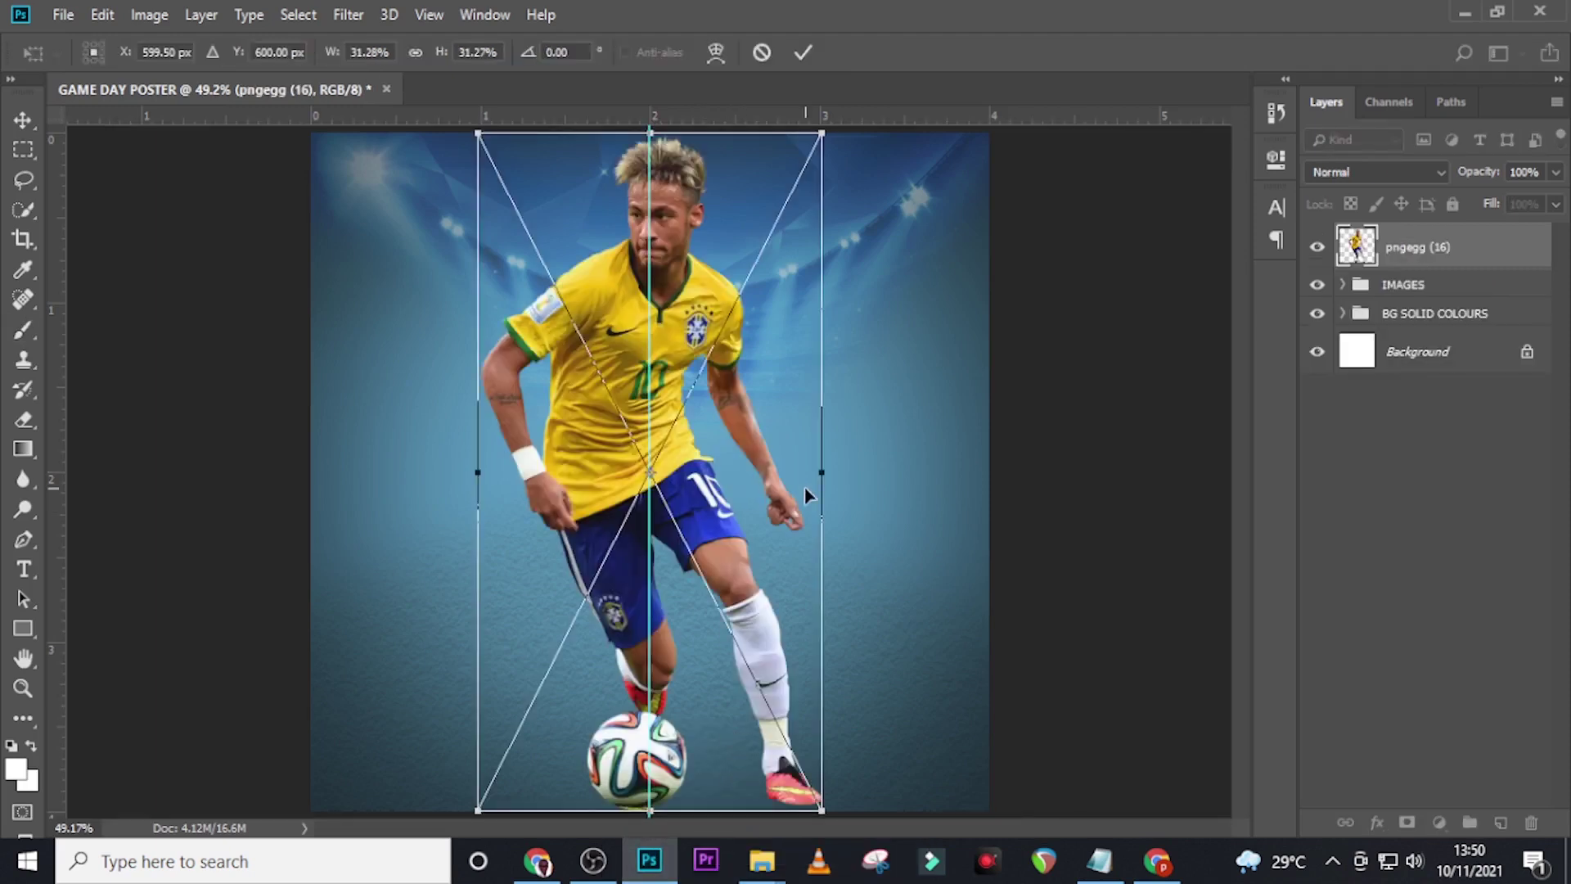
# Scale the player image down to about 15%, position it on the vertical centre guide above mid-canvas and commit the transform.
pyautogui.moveTo(822, 810); pyautogui.dragTo(645, 459)
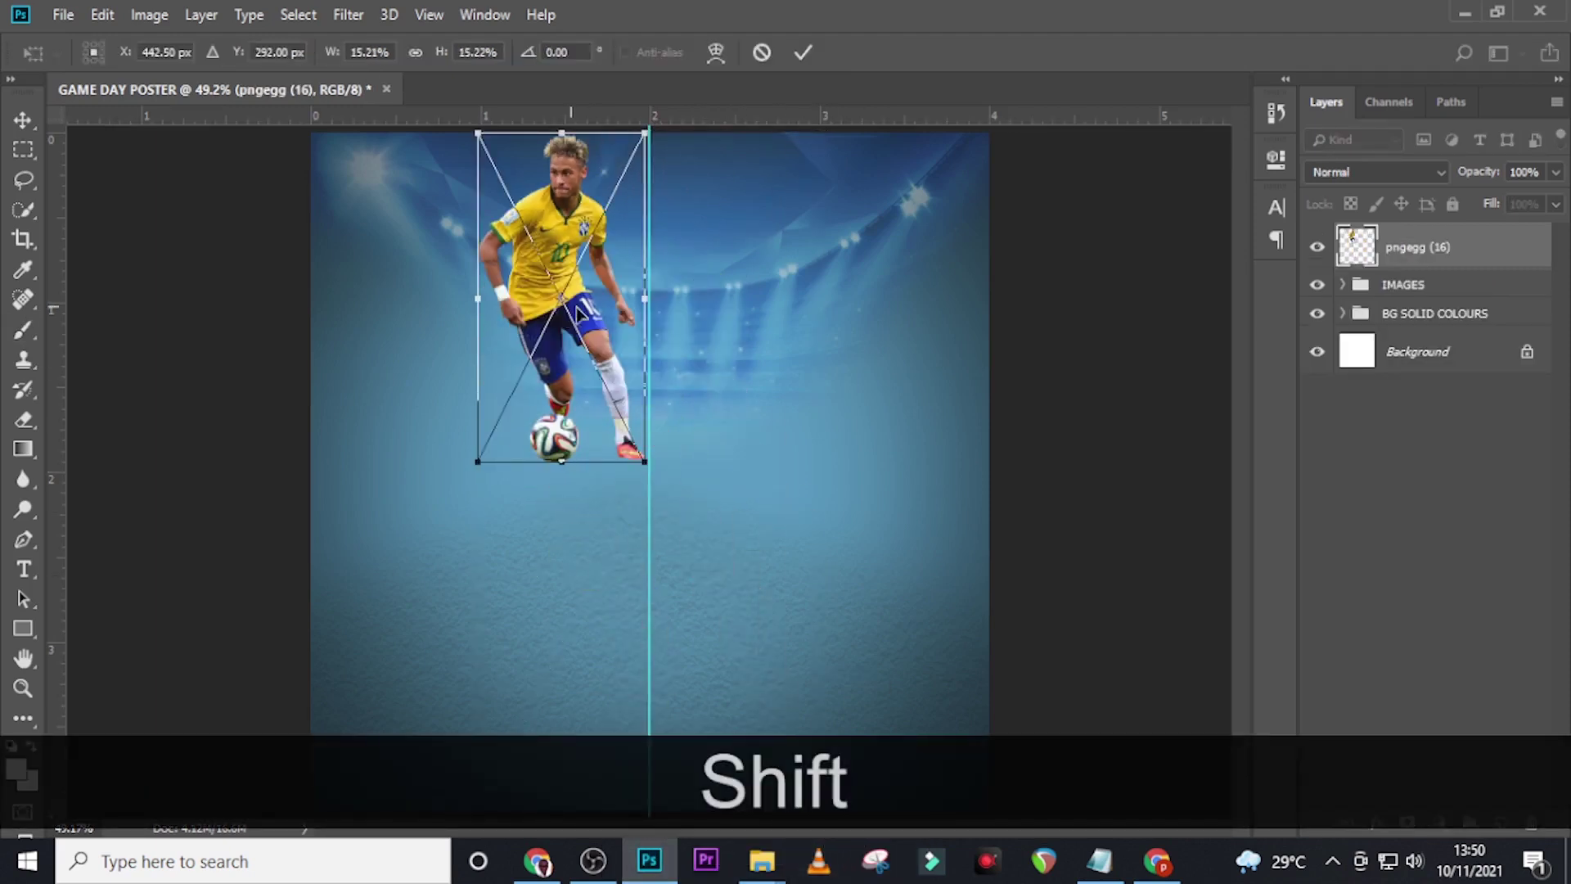
pyautogui.moveTo(573, 318); pyautogui.dragTo(663, 406)
pyautogui.moveTo(735, 555); pyautogui.dragTo(739, 563)
pyautogui.hotkey('shift', 'Return')
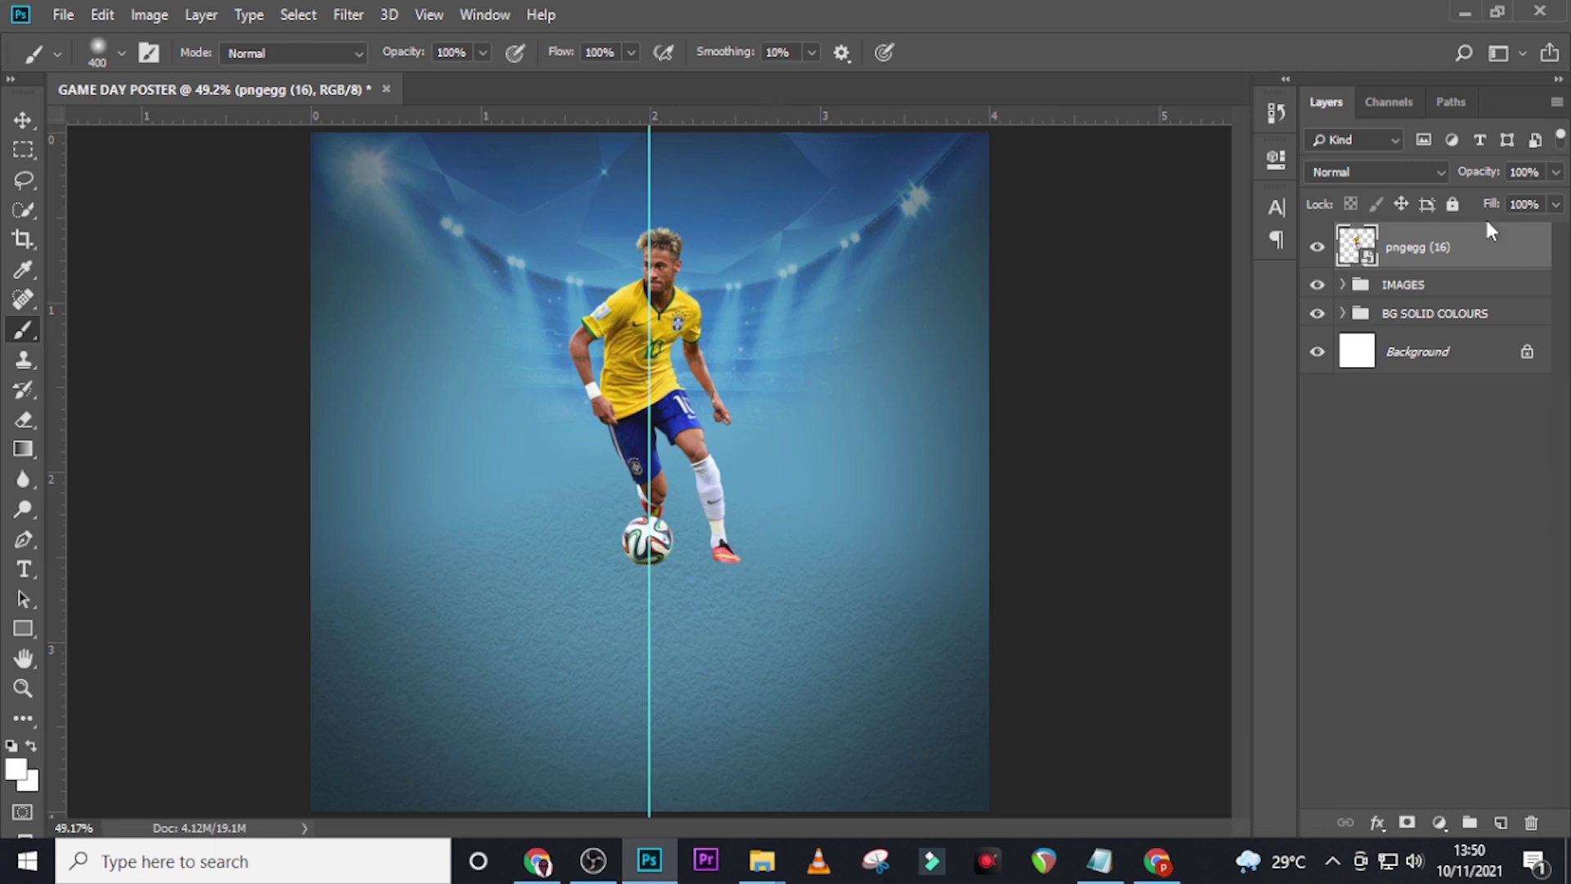
# Add a Levels adjustment with a black input level of 24 and clip it to the player layer.
pyautogui.click(1441, 822)
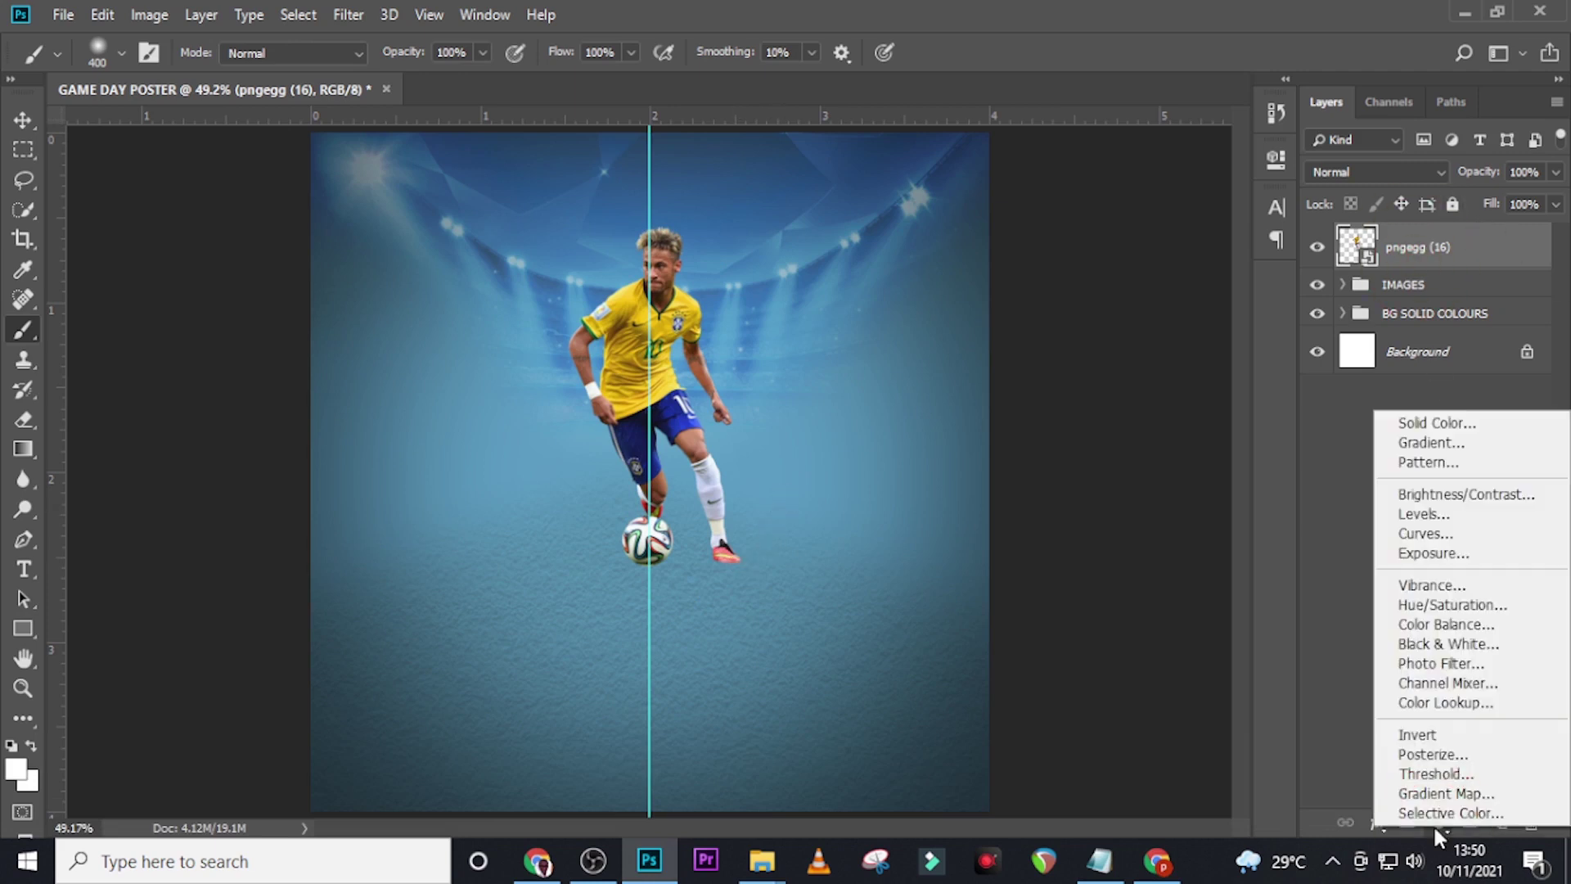
pyautogui.click(1438, 518)
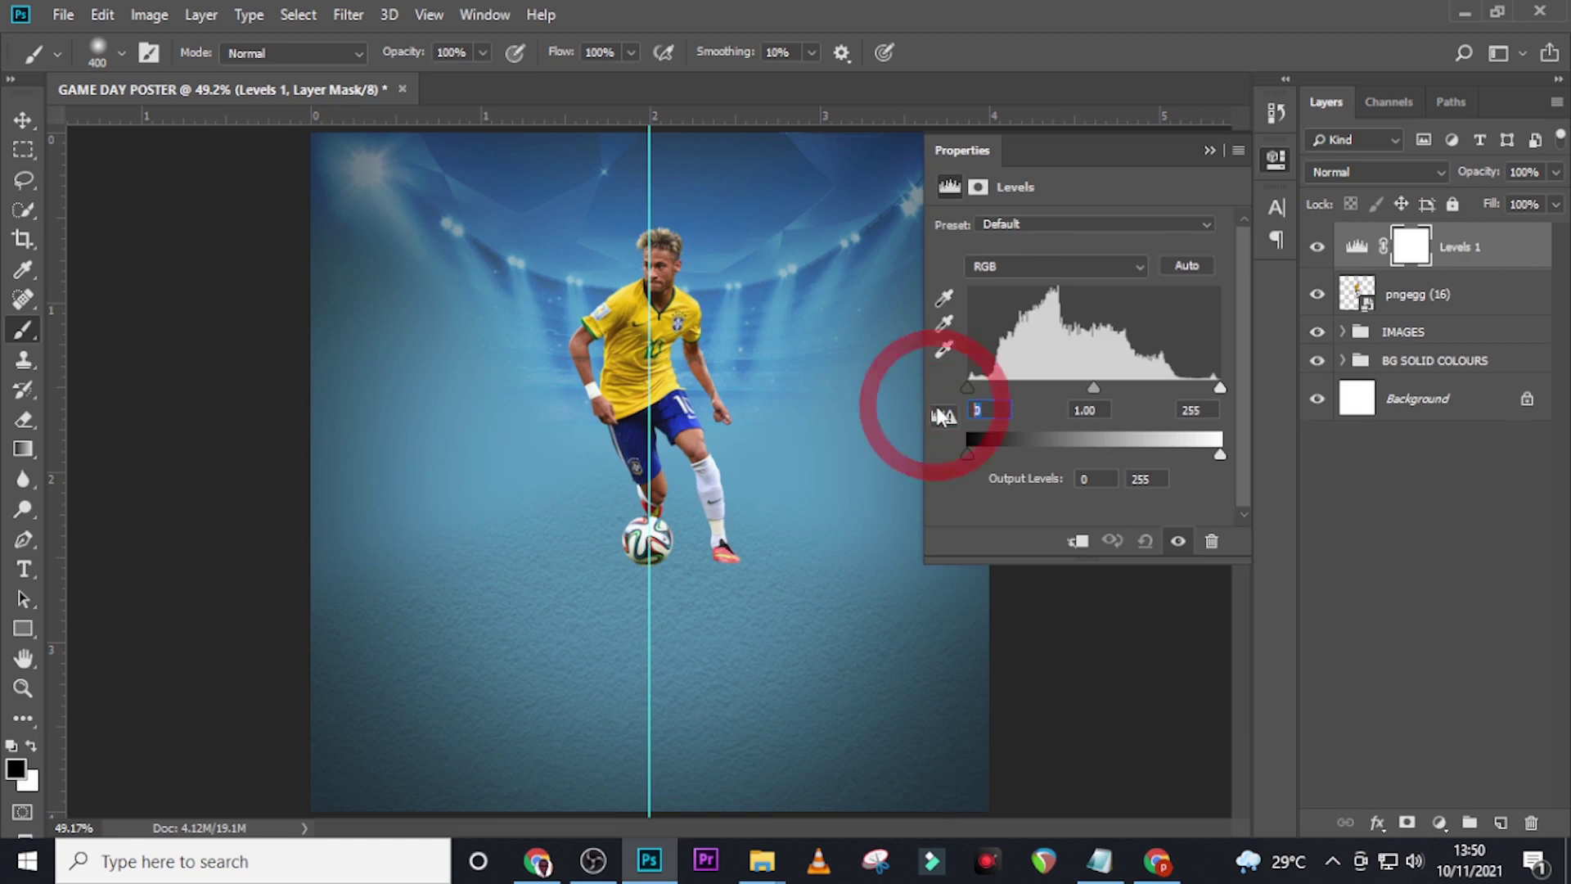
pyautogui.write('24')
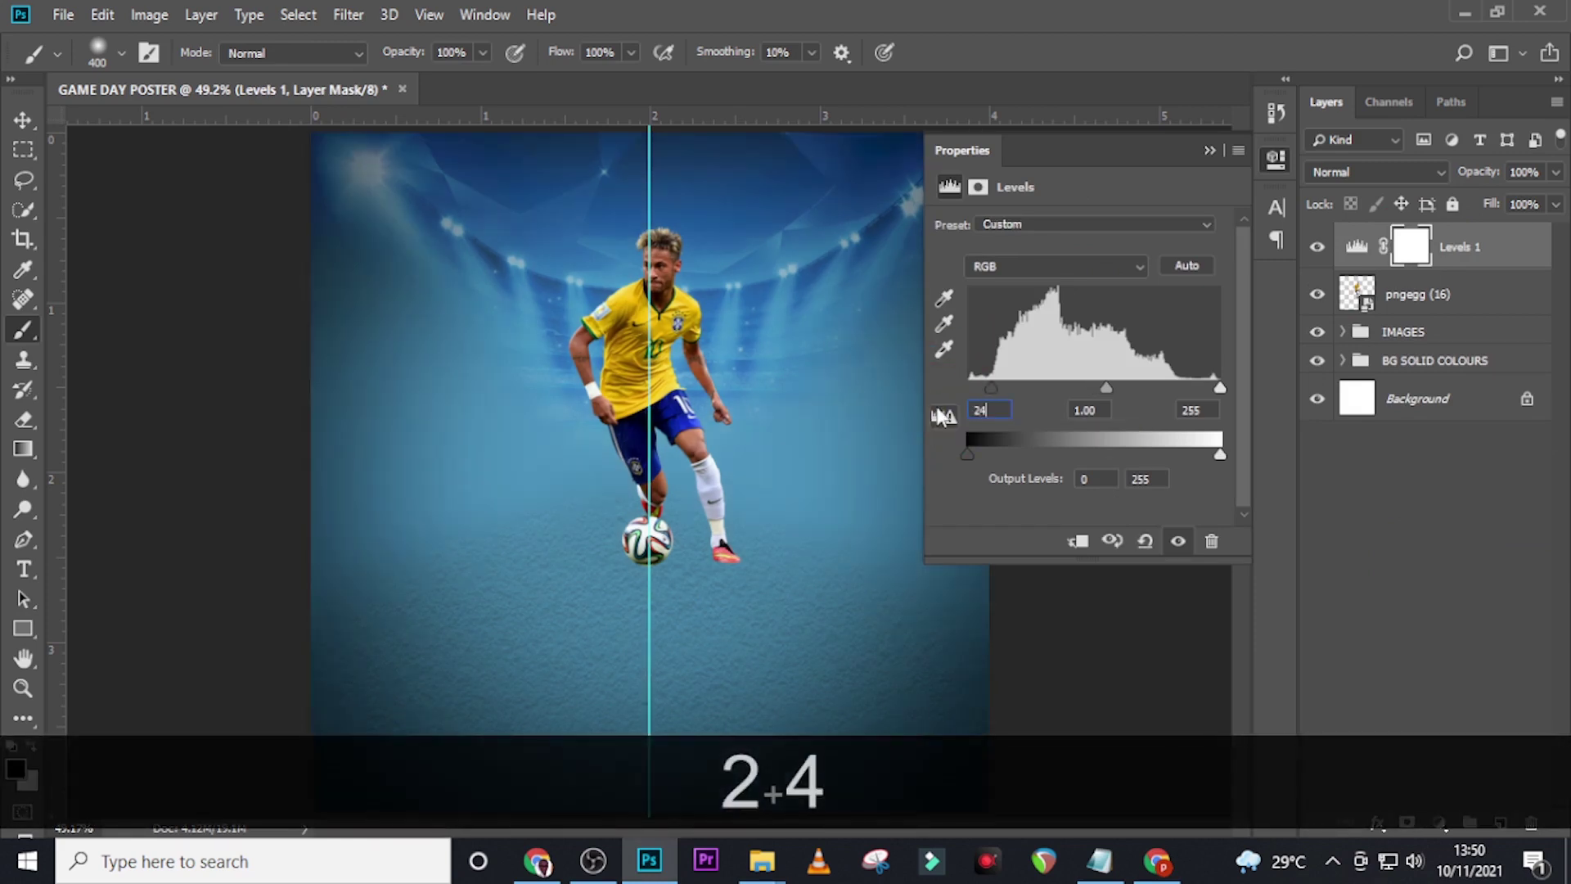
pyautogui.click(1081, 541)
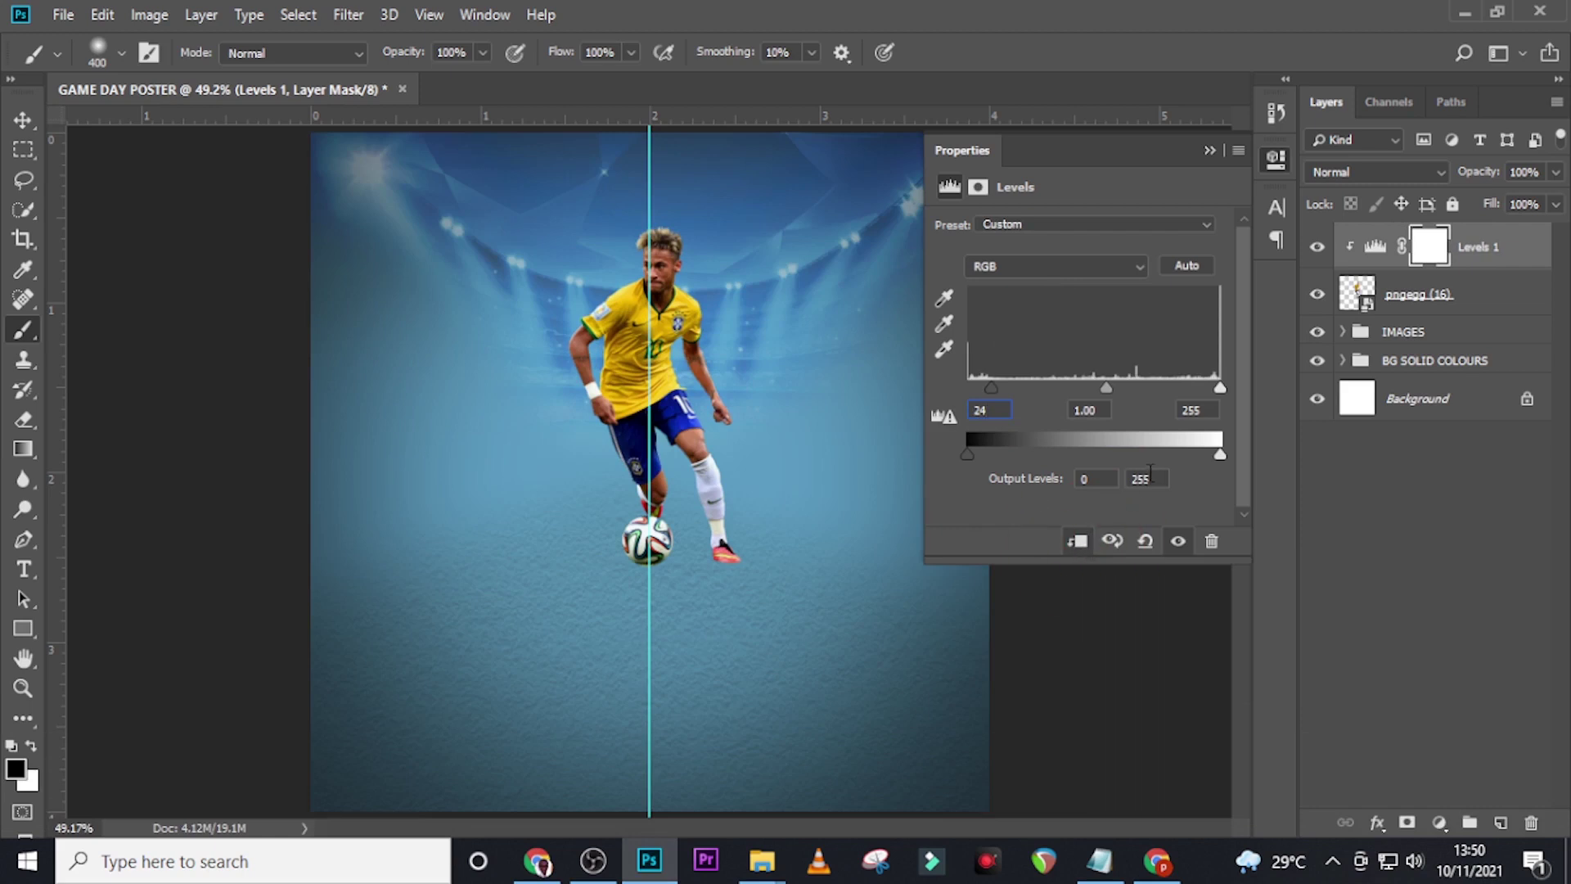
pyautogui.click(1210, 151)
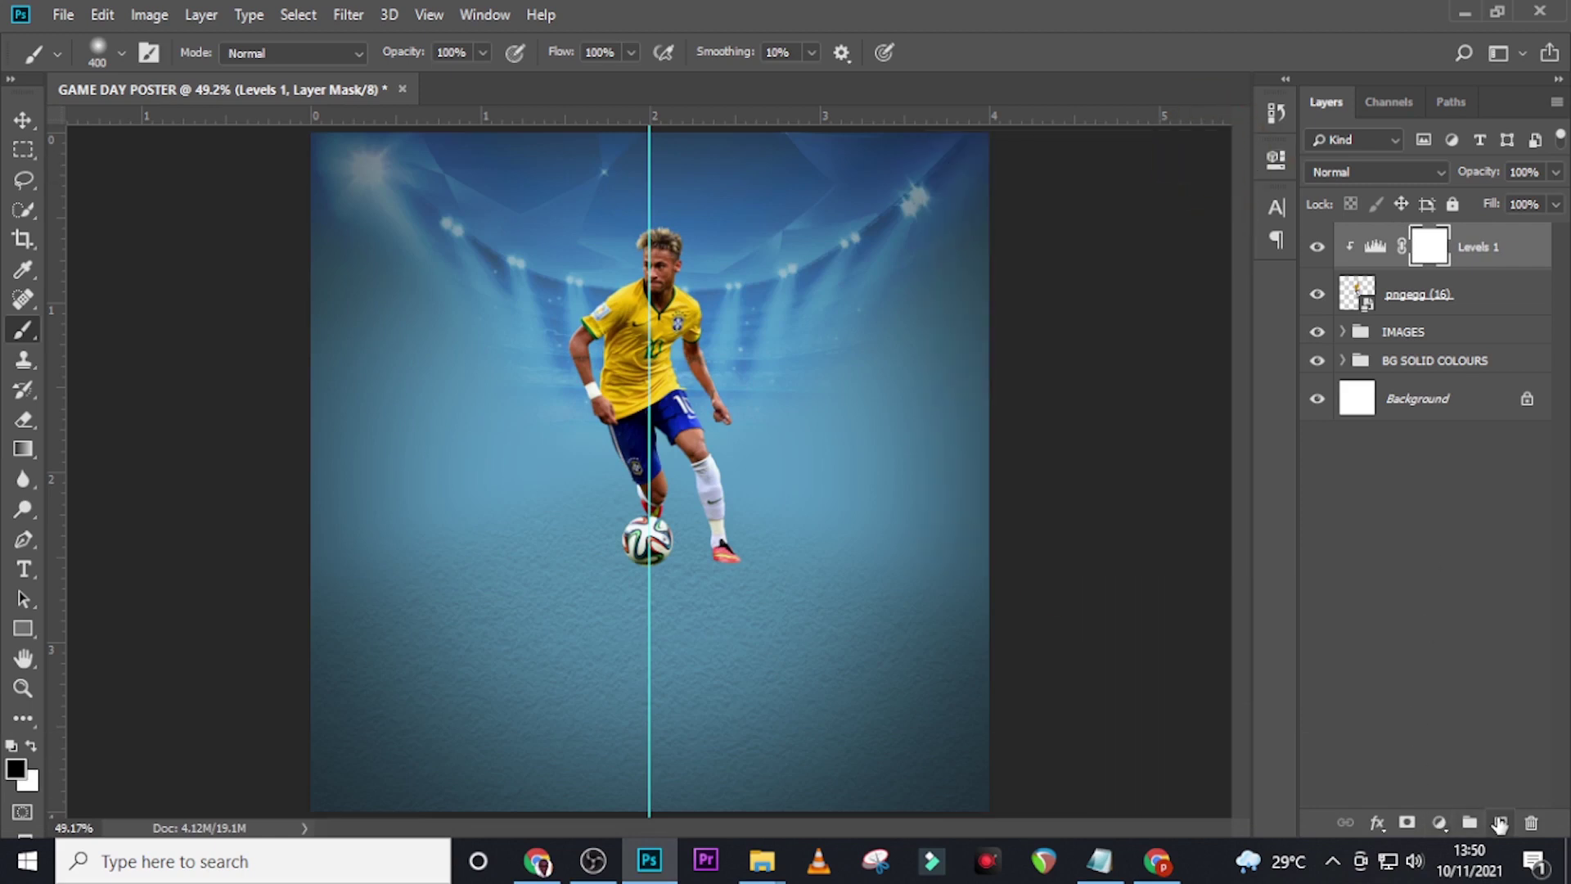
# Add a new empty layer above the Levels adjustment and clip it to the player layer.
pyautogui.click(1501, 823)
pyautogui.rightClick(1449, 256)
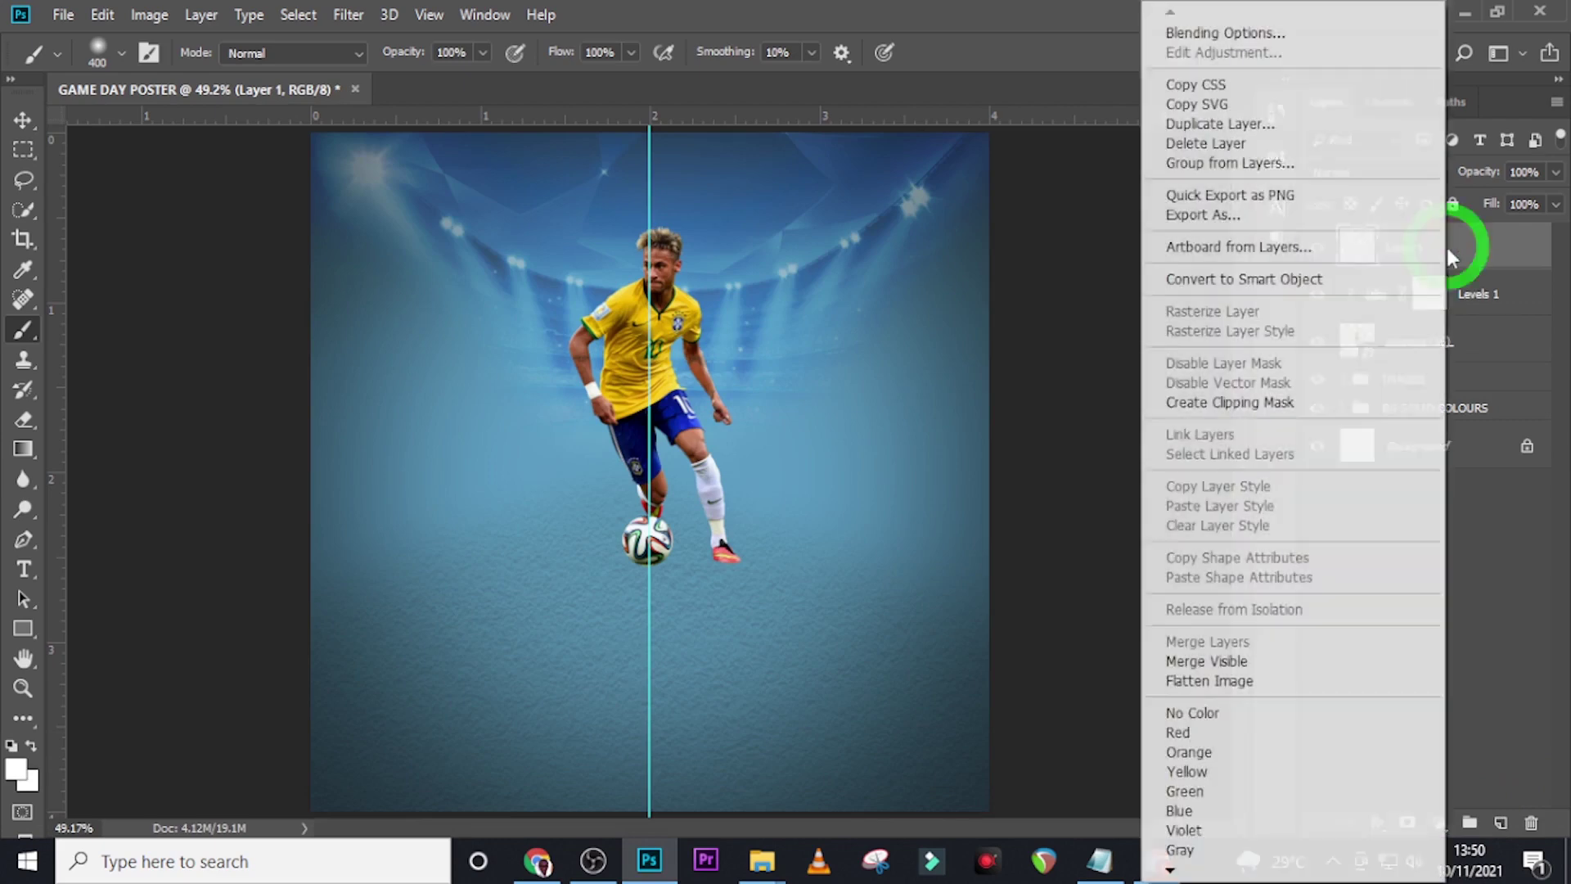
pyautogui.click(1233, 403)
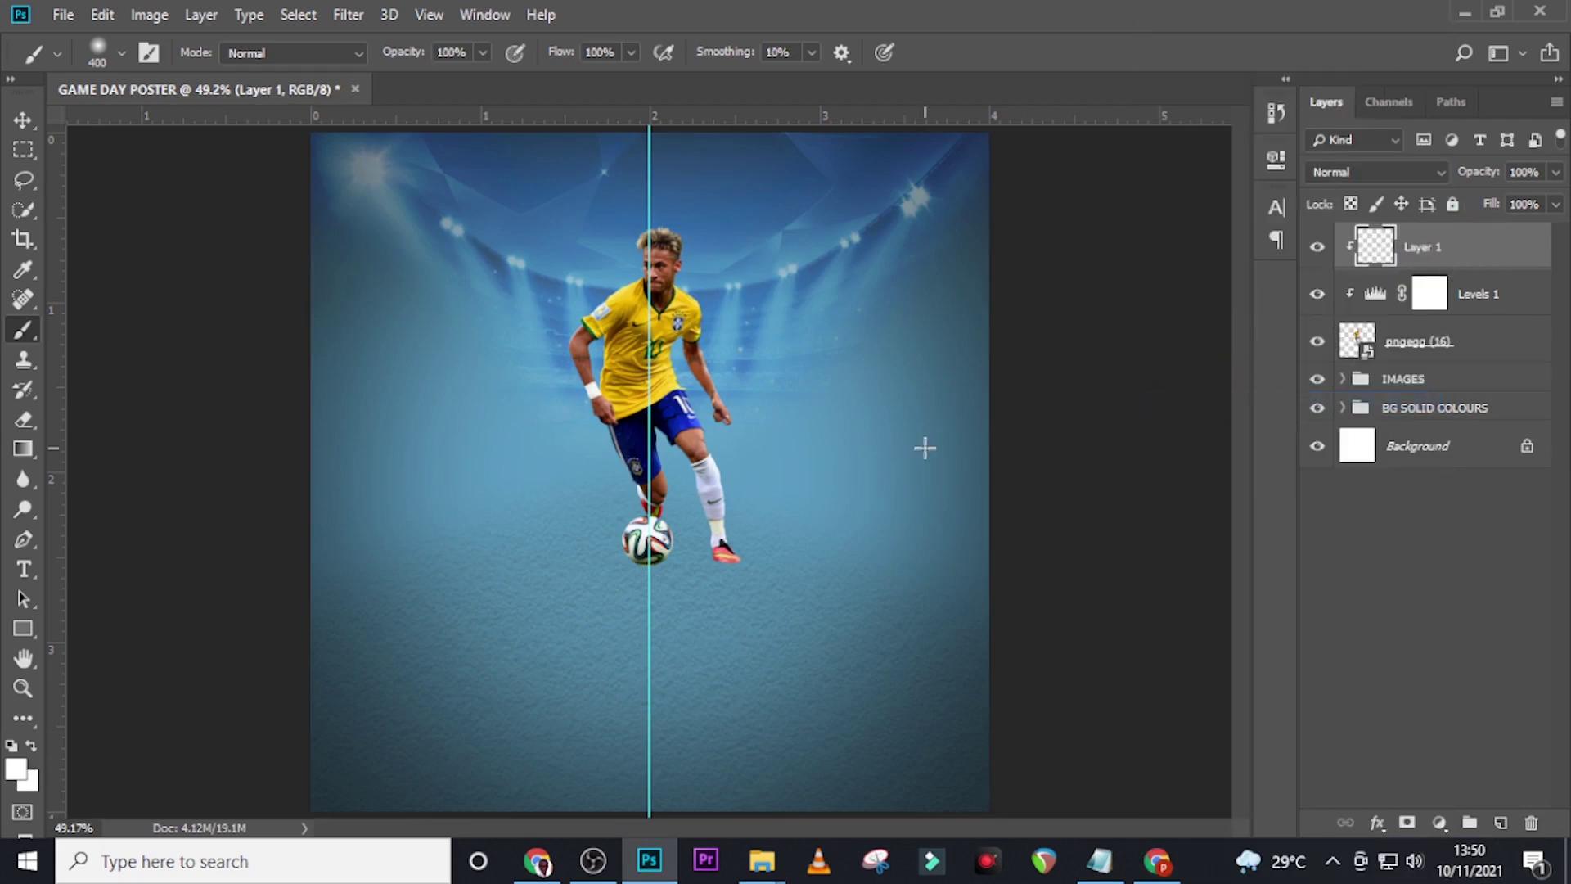
# Reduce the brush size to 20 px and undo the white stroke painted along the underside of the ball.
pyautogui.hotkey('ctrl', '=')
pyautogui.hotkey('ctrl', '=')
pyautogui.hotkey('ctrl', '=')
pyautogui.hotkey('ctrl', '=')
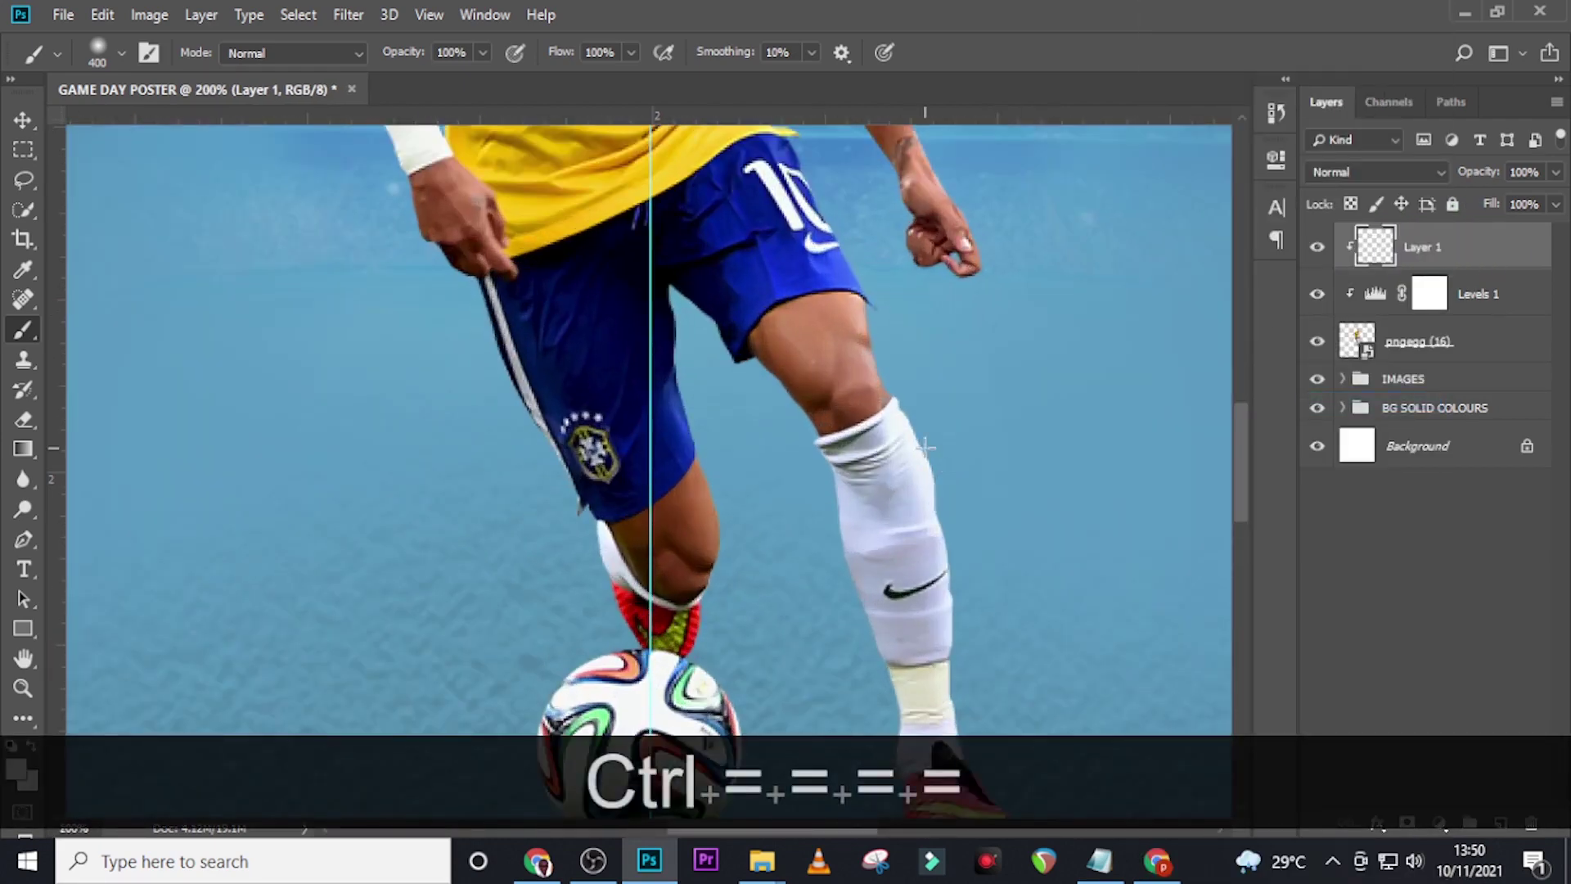
pyautogui.scroll(-6, 515, 450)
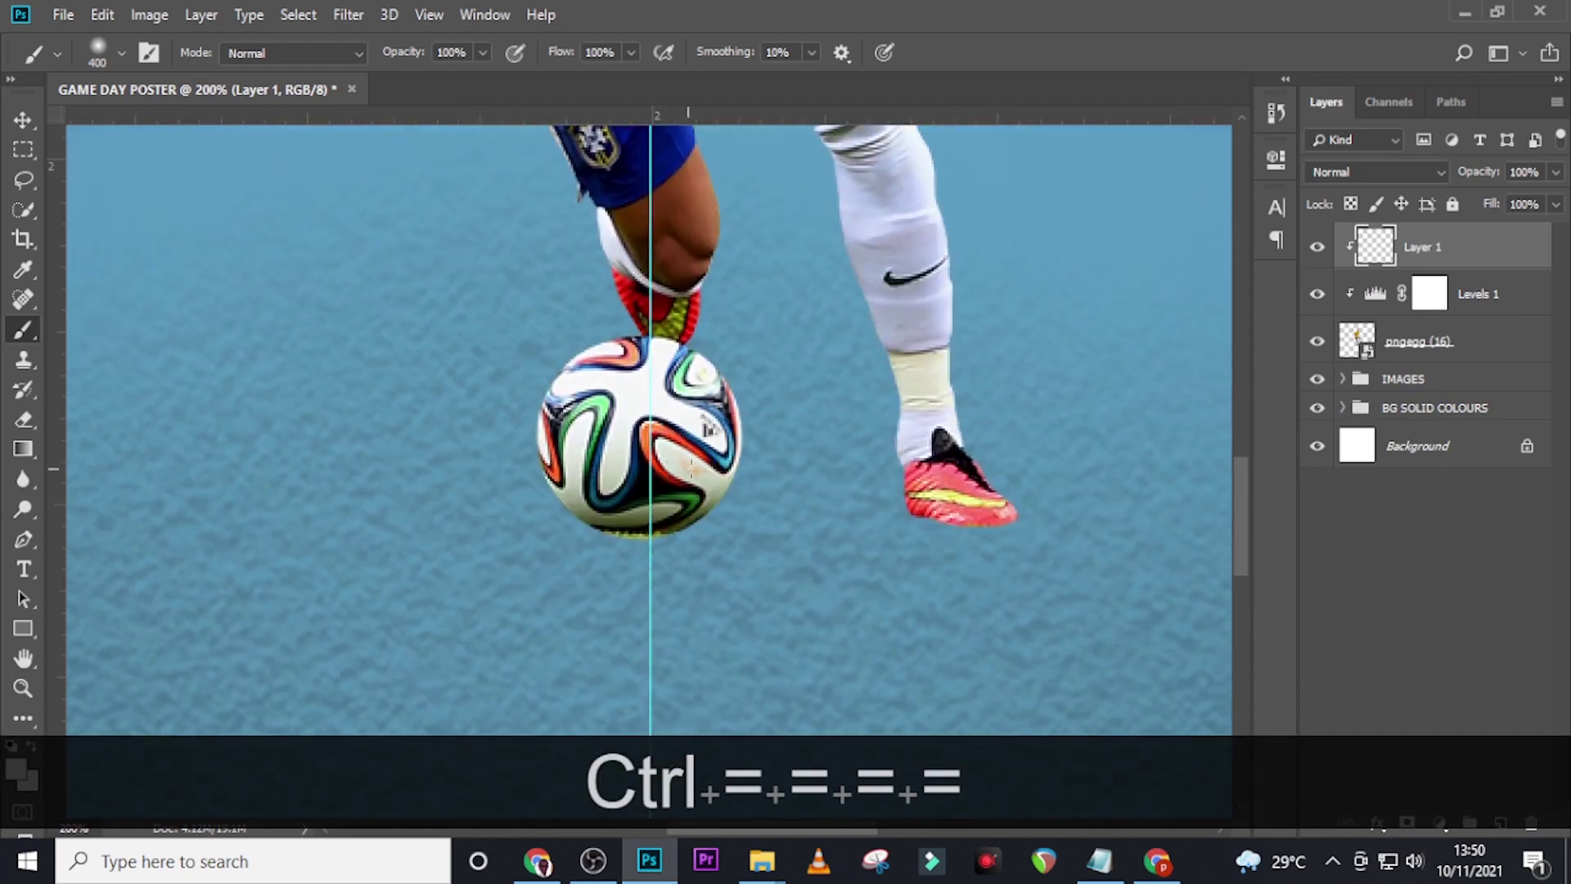
pyautogui.press('Tab')
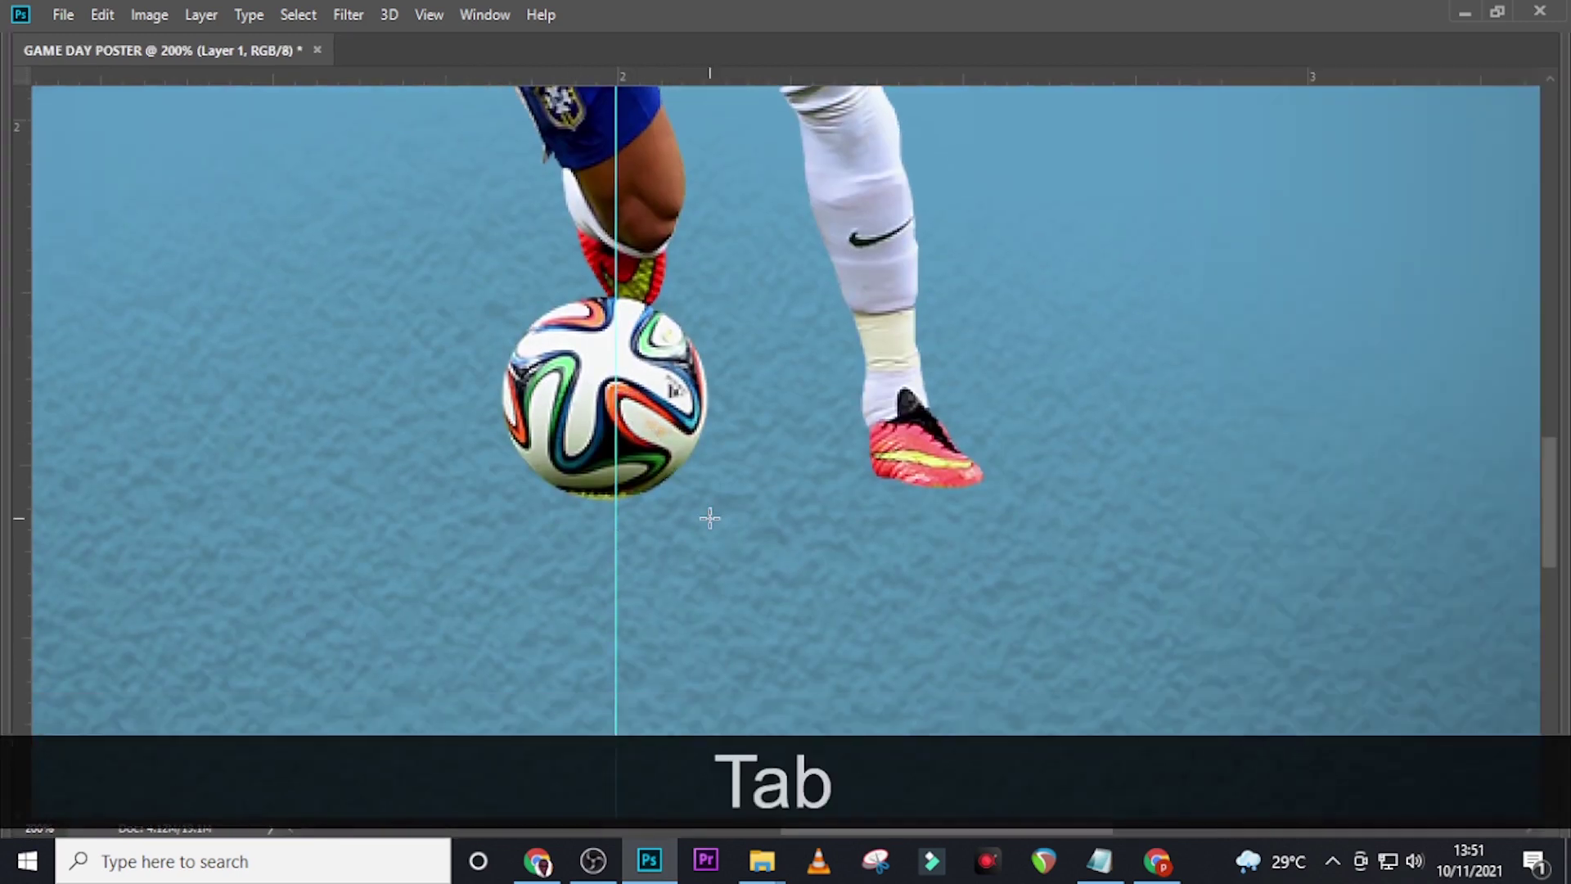
pyautogui.press('Tab')
pyautogui.press('capslock')
pyautogui.press('[')
pyautogui.press('[')
pyautogui.press('[')
pyautogui.press('[')
pyautogui.press('[')
pyautogui.press('[')
pyautogui.press('[')
pyautogui.press('[')
pyautogui.press('[')
pyautogui.press('[')
pyautogui.press('[')
pyautogui.press('[')
pyautogui.press('[')
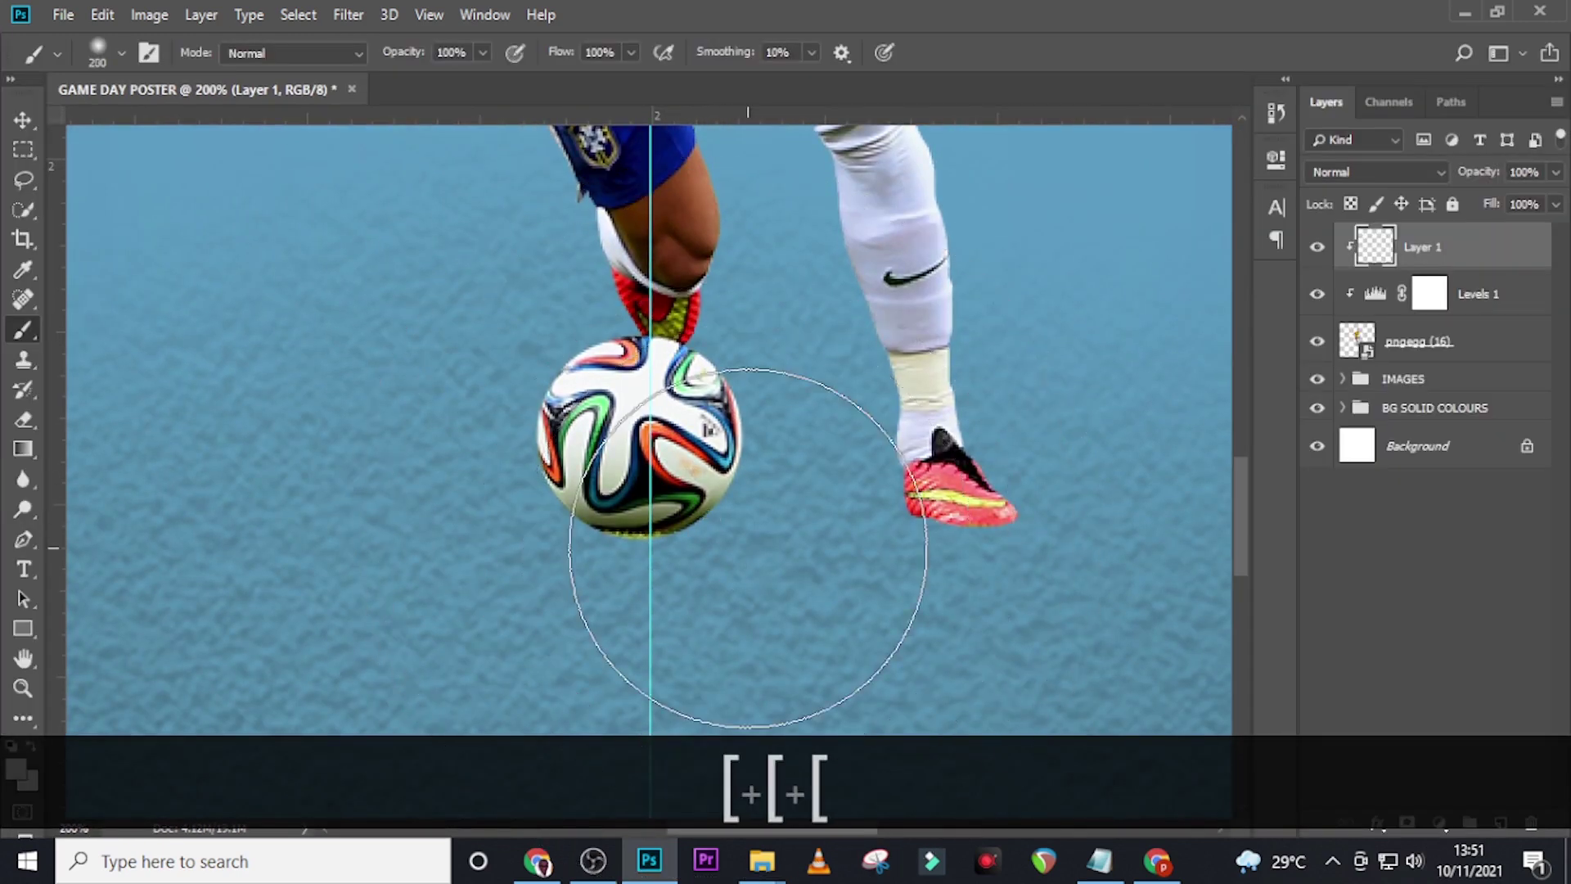
pyautogui.press('[')
pyautogui.press('[')
pyautogui.press('[')
pyautogui.press('[')
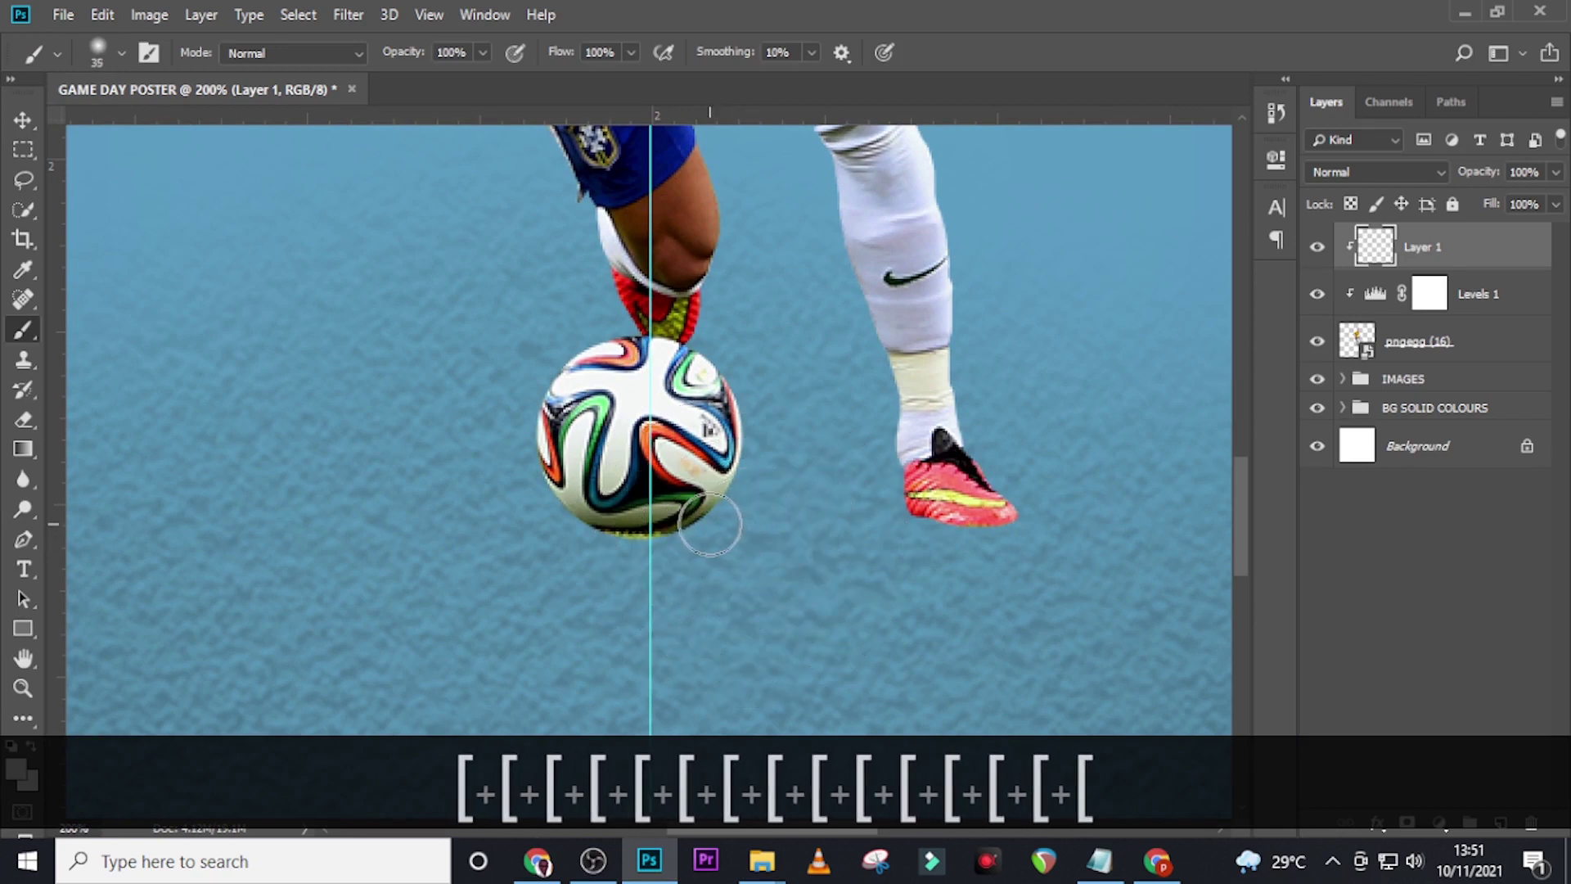
pyautogui.press('[')
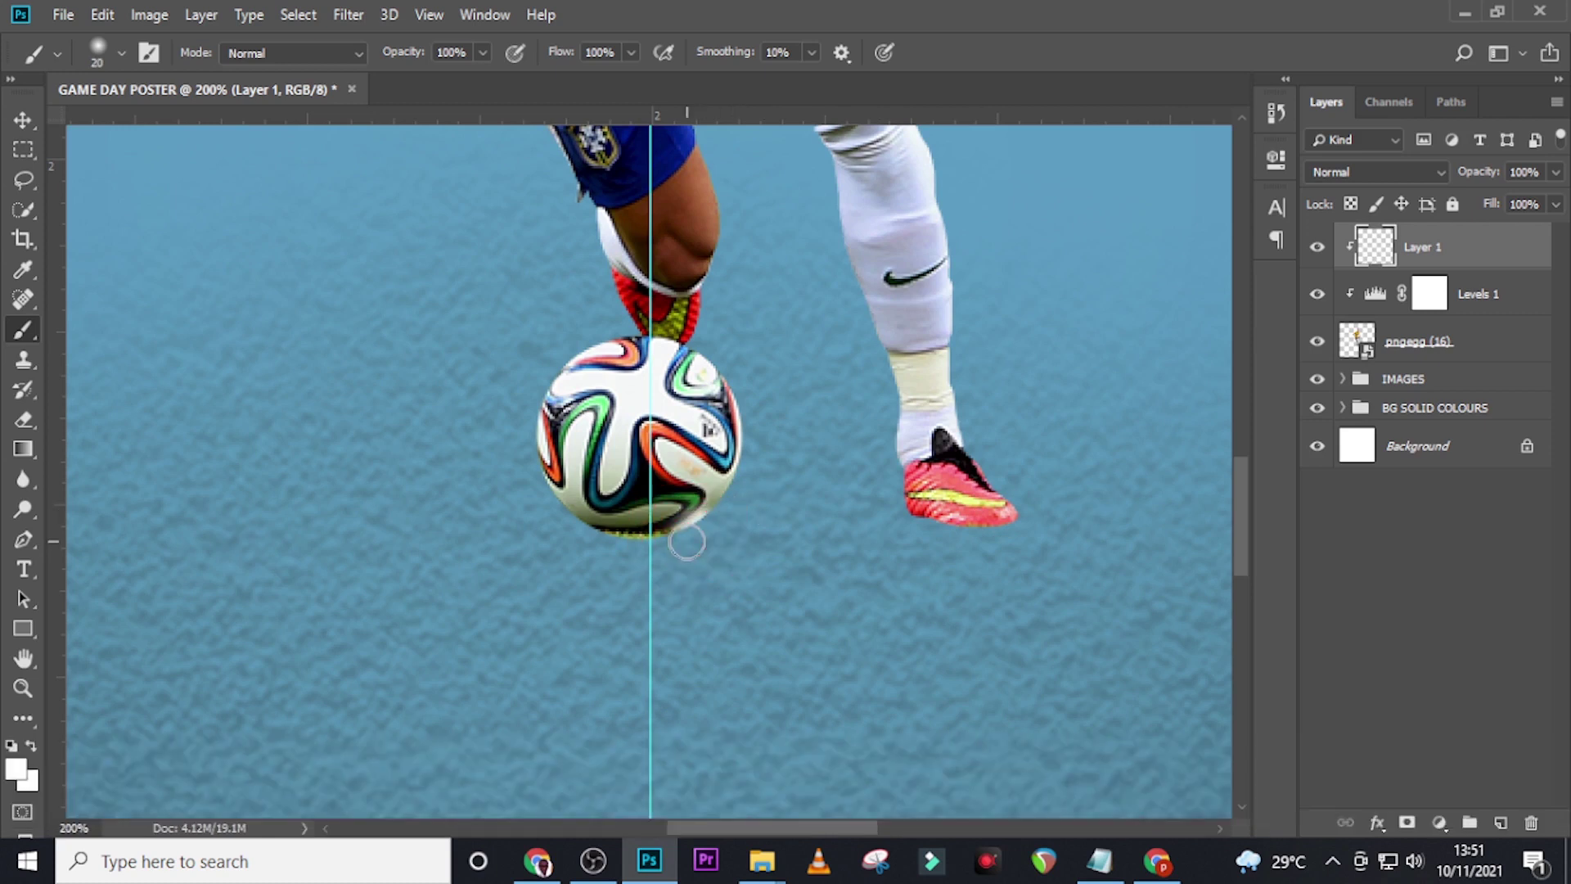
pyautogui.hotkey('ctrl', 'z')
# Set the foreground colour to black and paint shading along the underside of the ball and the sole of the boot.
pyautogui.click(17, 768)
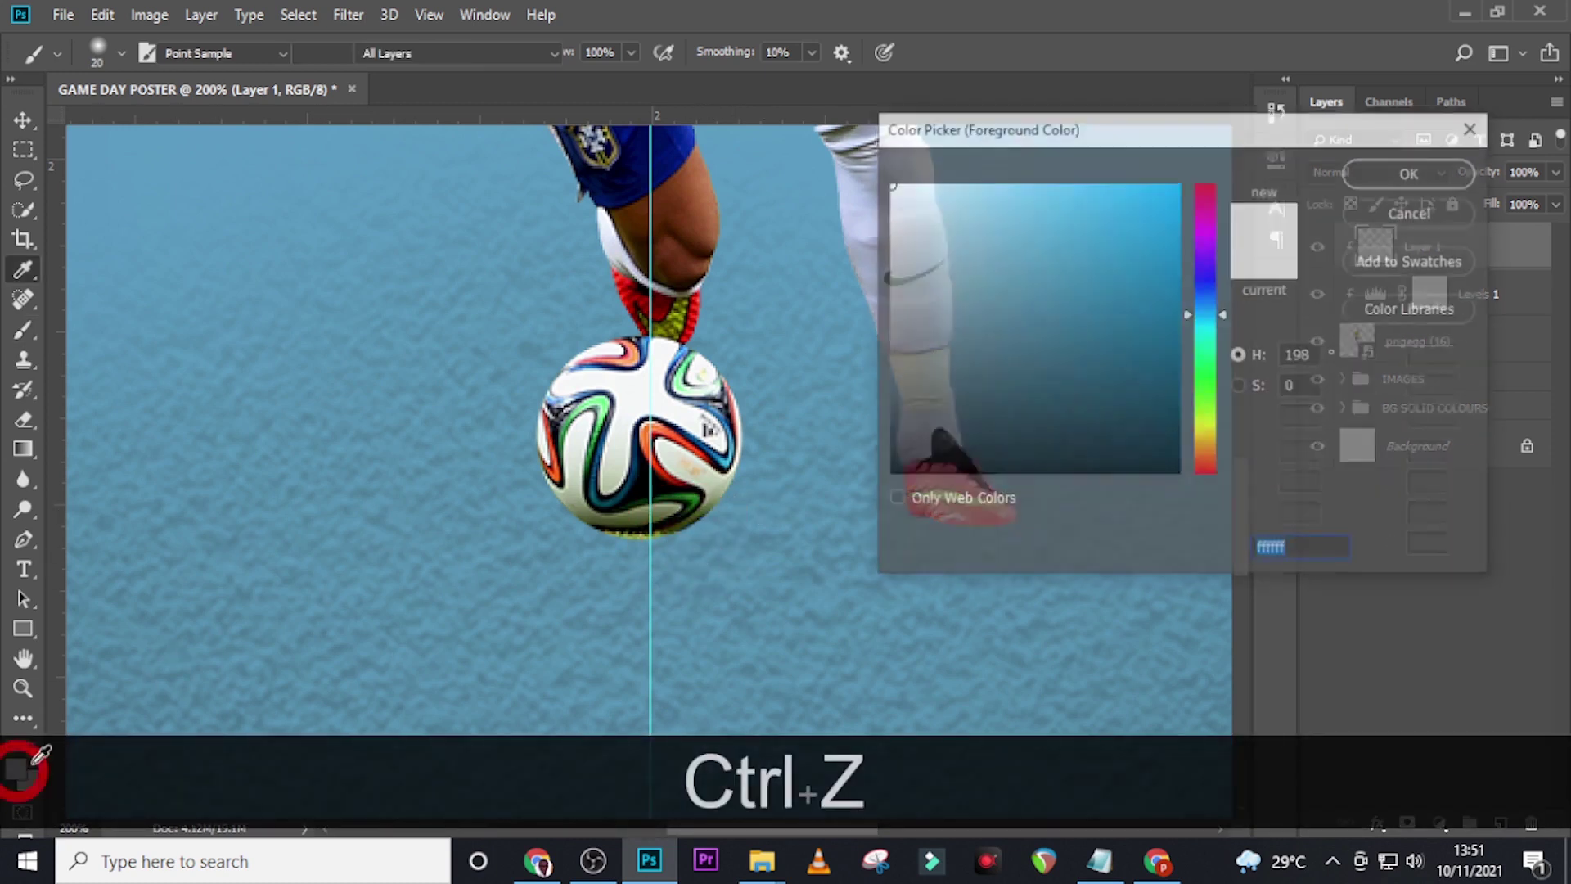
pyautogui.moveTo(975, 447); pyautogui.dragTo(828, 495)
pyautogui.click(1431, 170)
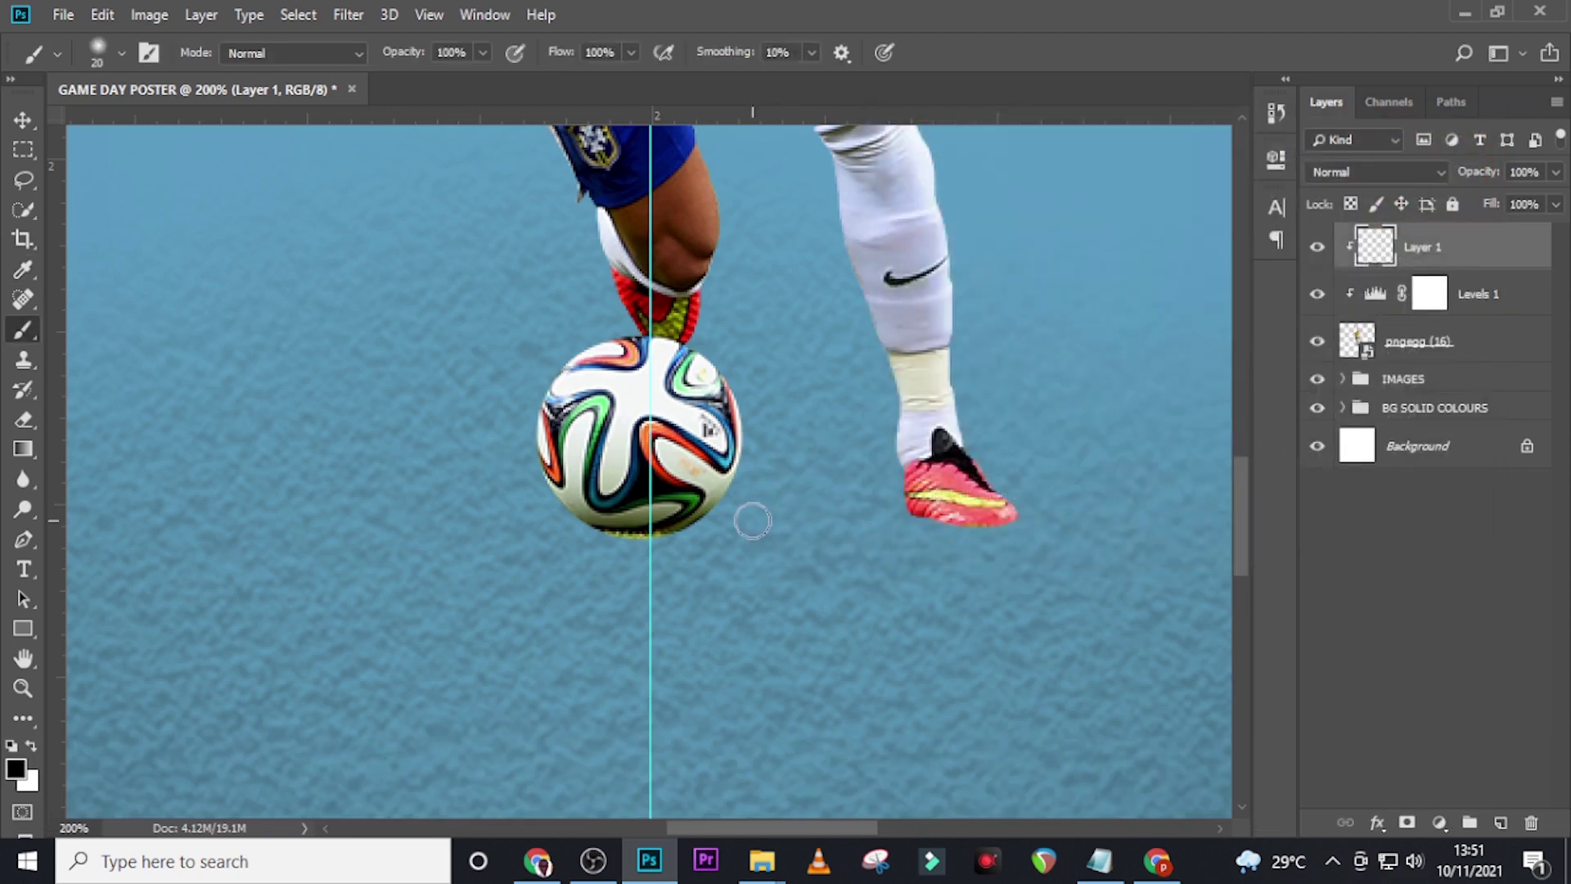
pyautogui.moveTo(563, 521)
pyautogui.mouseDown()
pyautogui.moveTo(646, 558)
pyautogui.moveTo(671, 526)
pyautogui.moveTo(702, 535)
pyautogui.mouseUp()
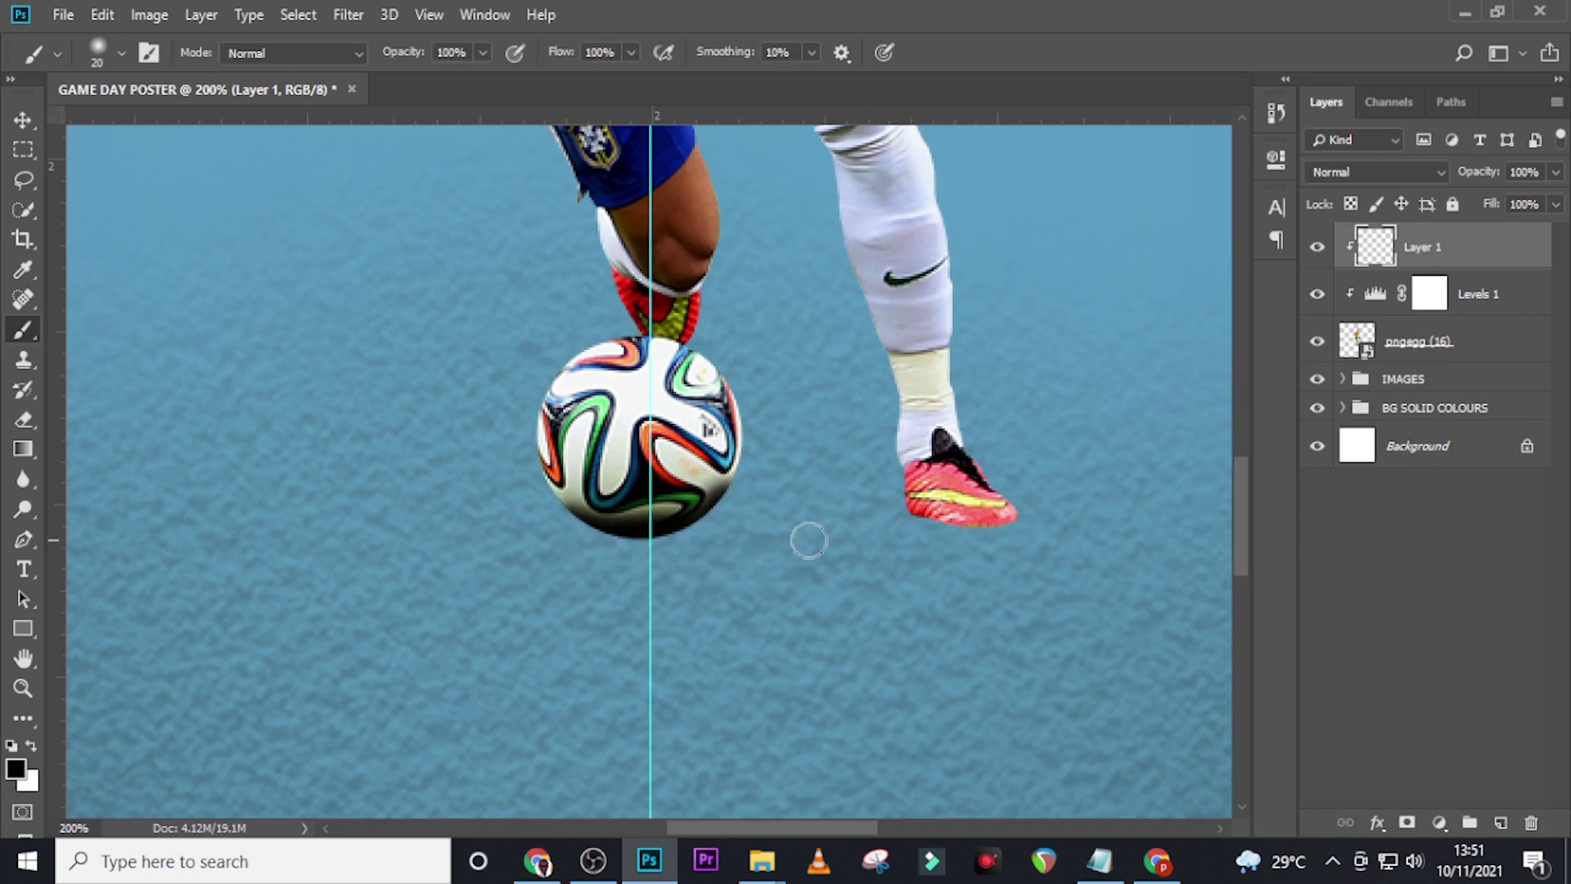
pyautogui.moveTo(906, 516); pyautogui.dragTo(1036, 532)
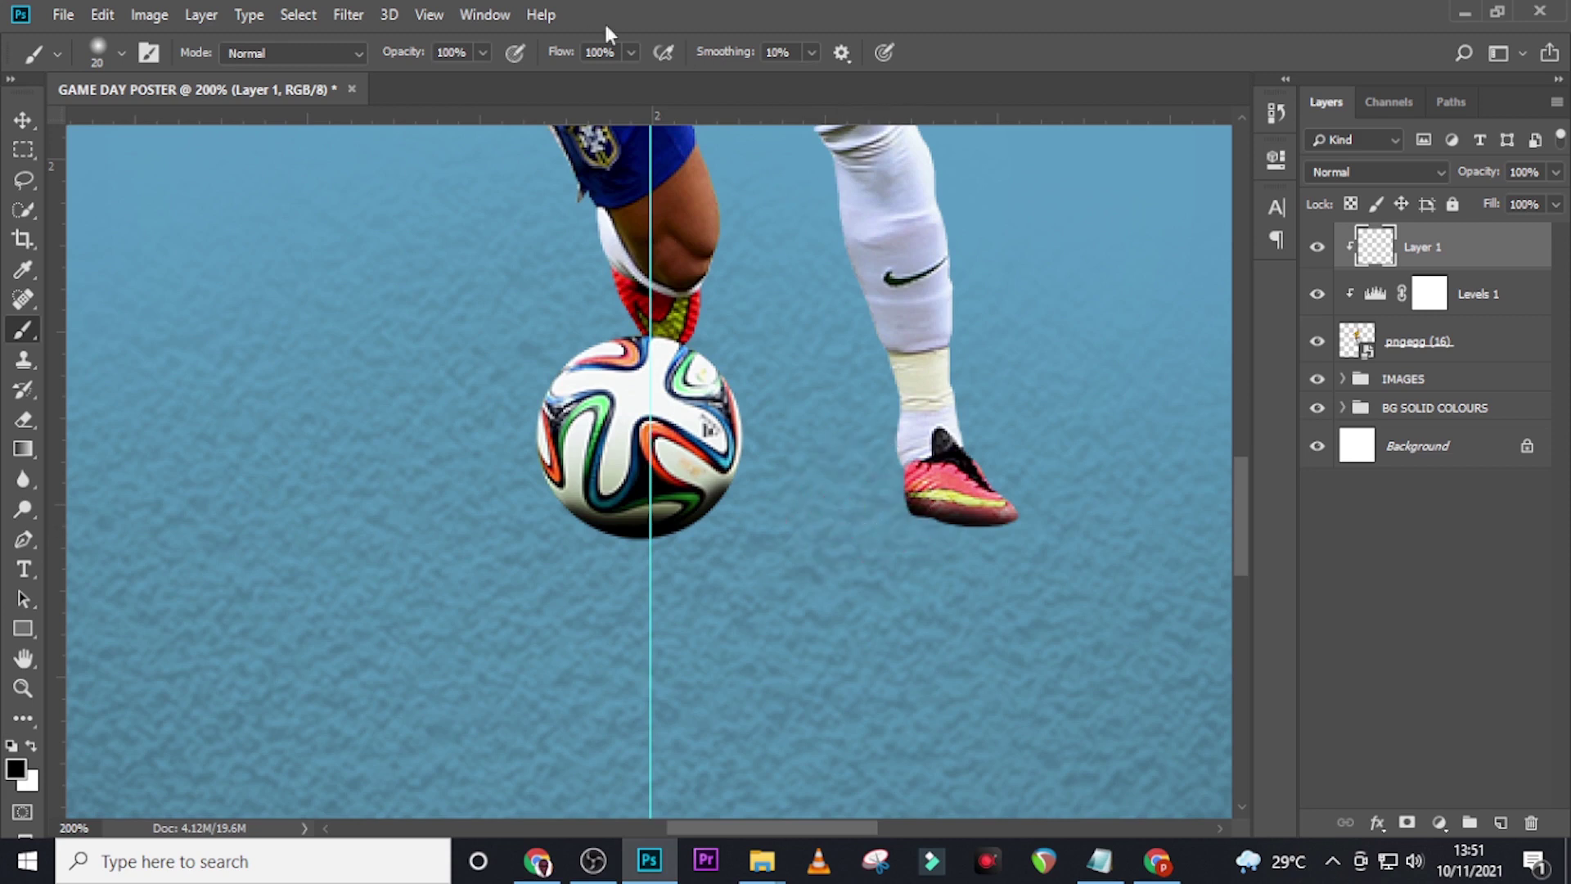
# Lower the brush flow to 19% and darken the red boot beside the ball with soft shading.
pyautogui.click(631, 53)
pyautogui.moveTo(545, 72); pyautogui.dragTo(524, 82)
pyautogui.moveTo(892, 494)
pyautogui.mouseDown()
pyautogui.moveTo(1023, 527)
pyautogui.moveTo(946, 470)
pyautogui.moveTo(936, 480)
pyautogui.moveTo(1005, 503)
pyautogui.mouseUp()
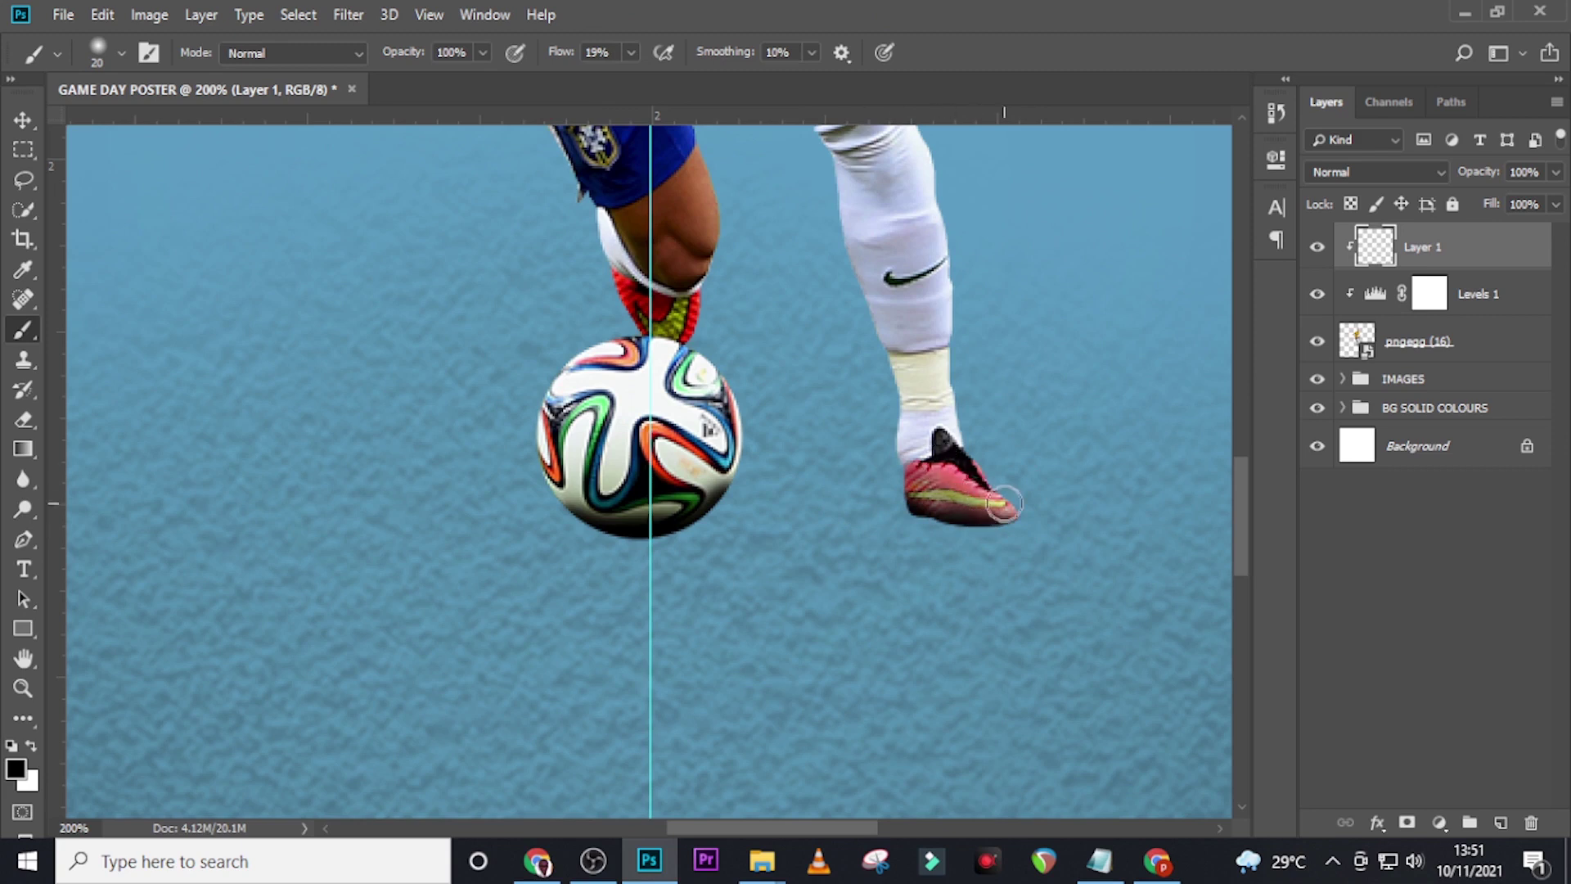
pyautogui.hotkey('ctrl', 'z')
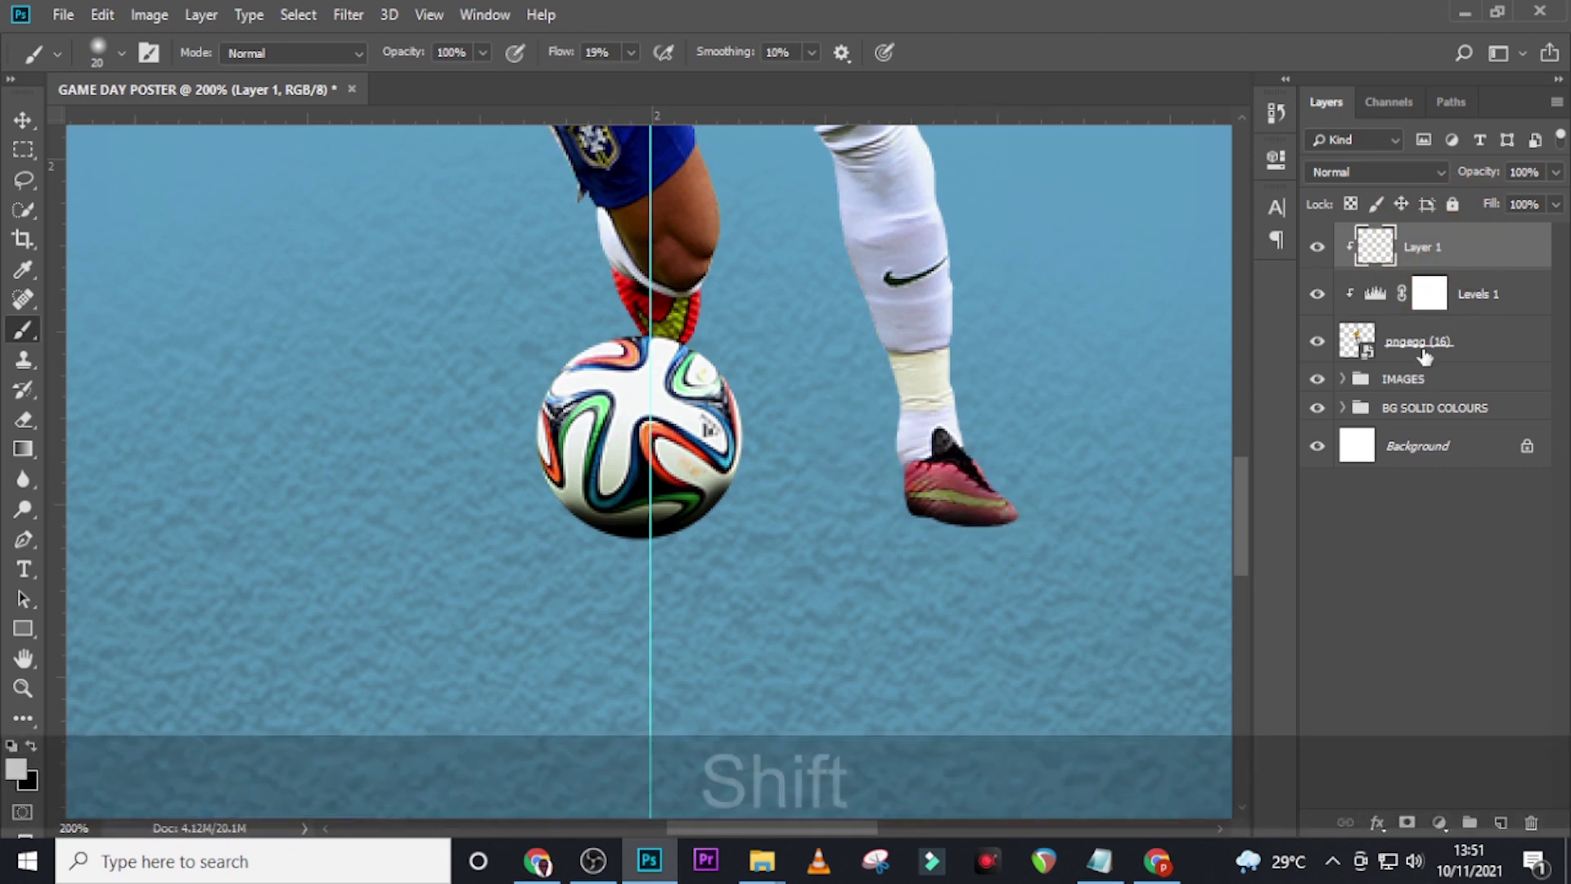
# Group the player, Levels and shading layers together and name the group MODEL.
pyautogui.keyDown('shift'); pyautogui.click(1418, 344); pyautogui.keyUp('shift')
pyautogui.hotkey('ctrl', 'shift', 'g')
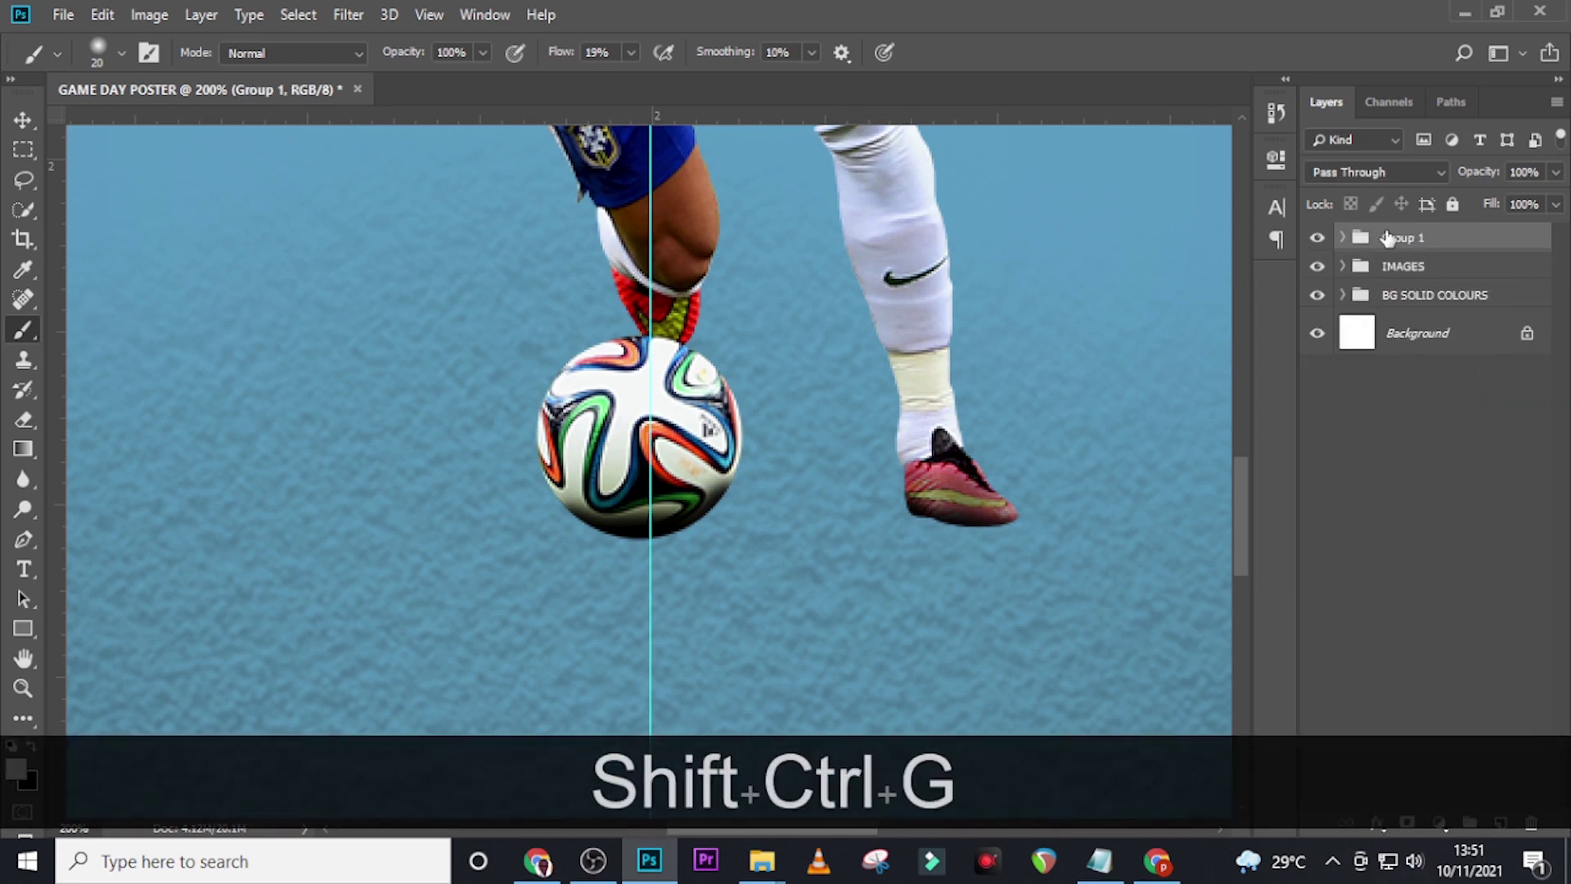
pyautogui.doubleClick(1401, 237)
pyautogui.press('capslock')
pyautogui.write('MODEL')
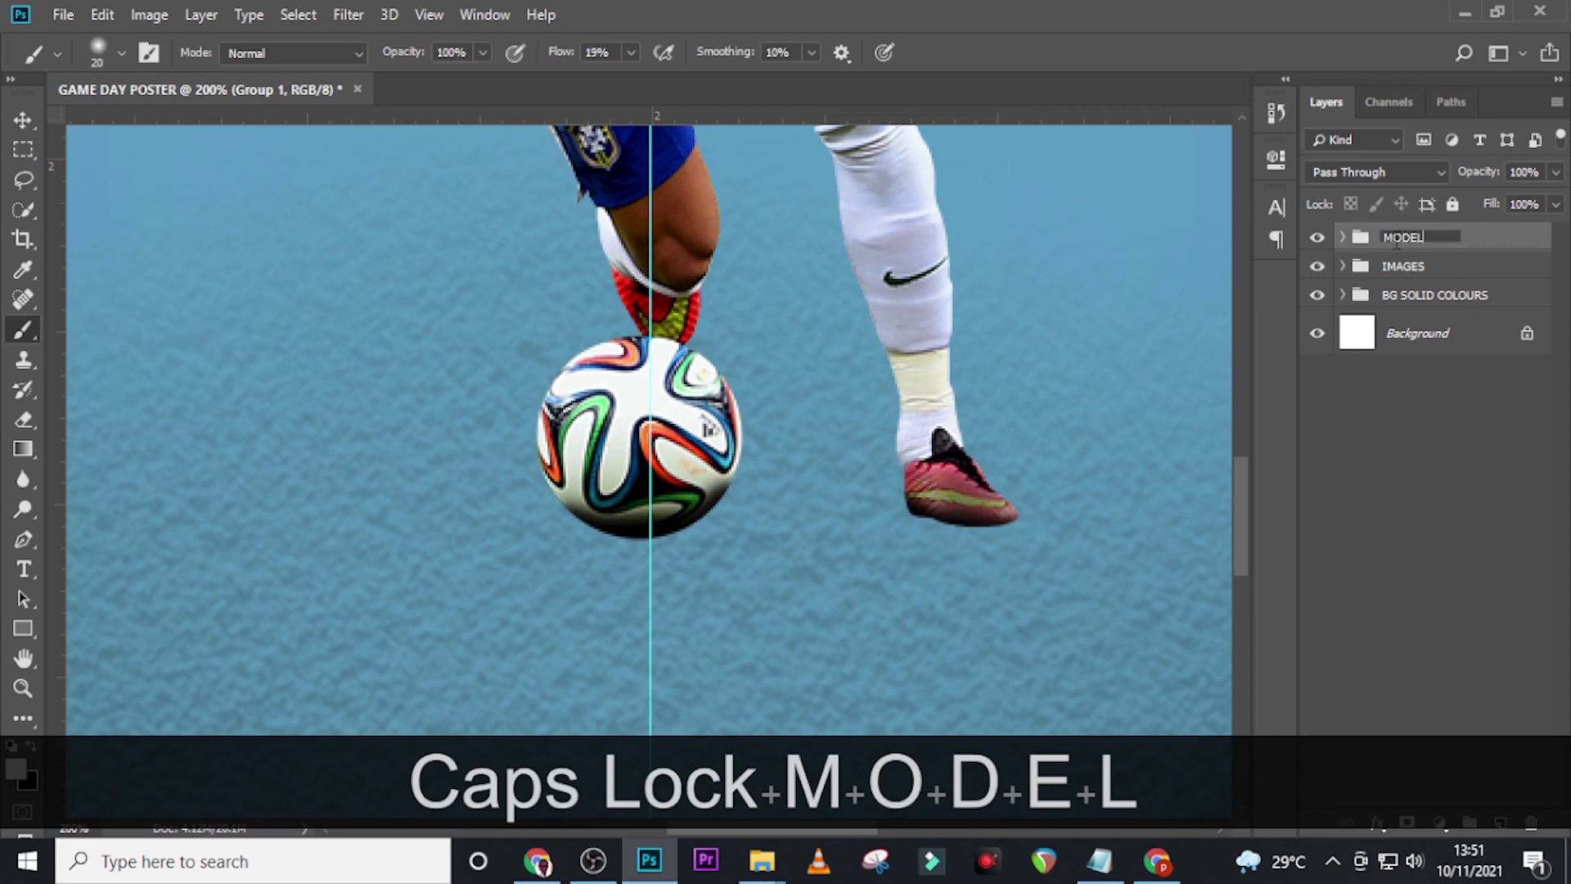
pyautogui.press('Return')
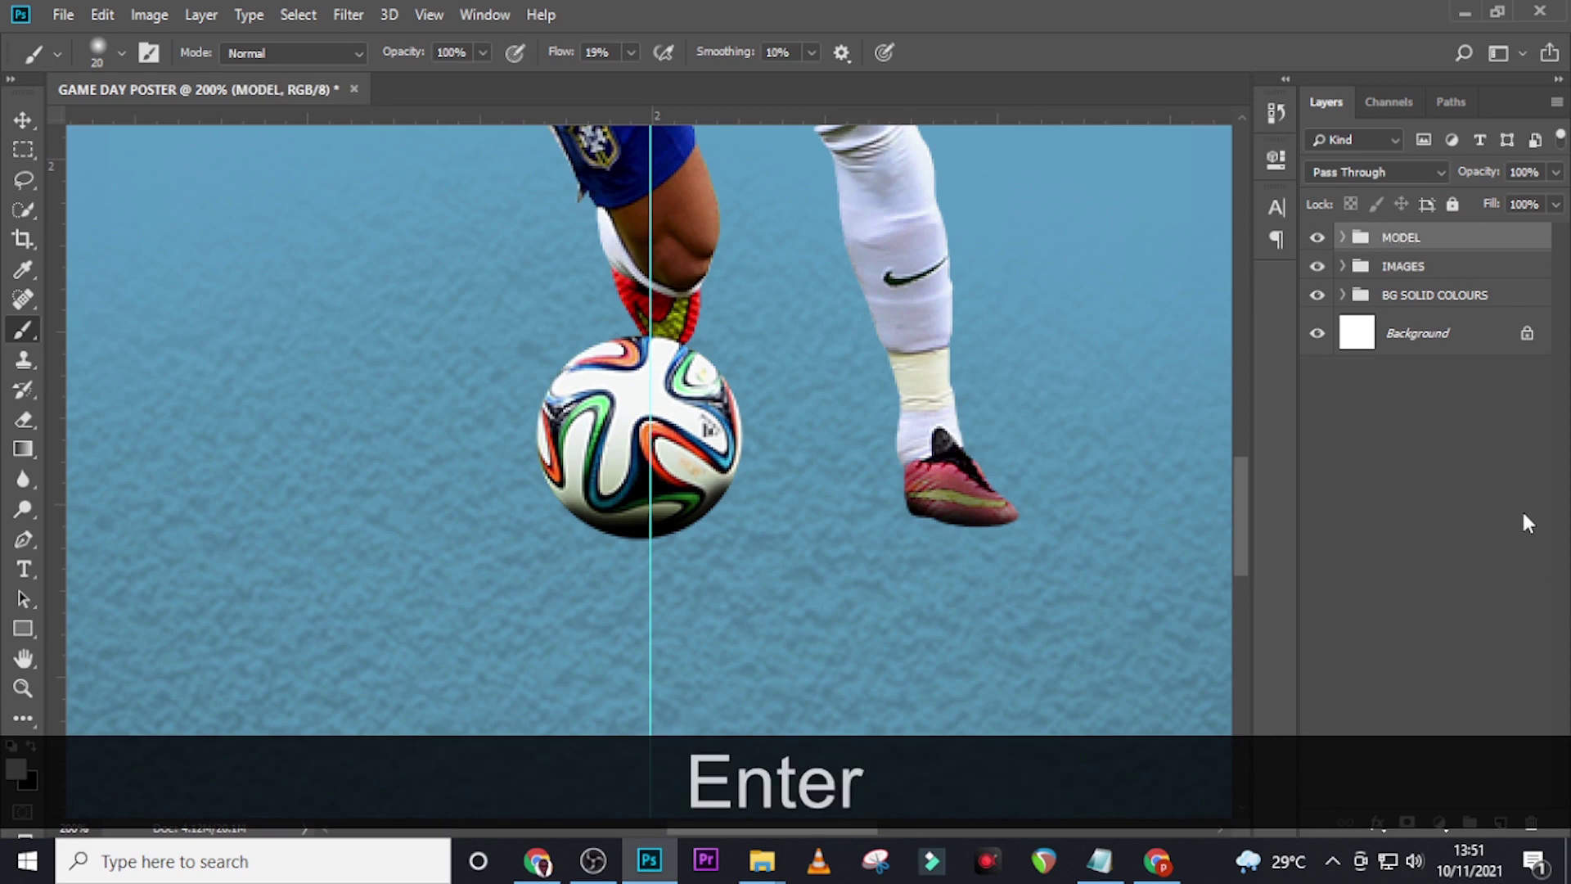
# Add a new empty layer and place it between the MODEL and IMAGES groups.
pyautogui.hotkey('ctrl', '0')
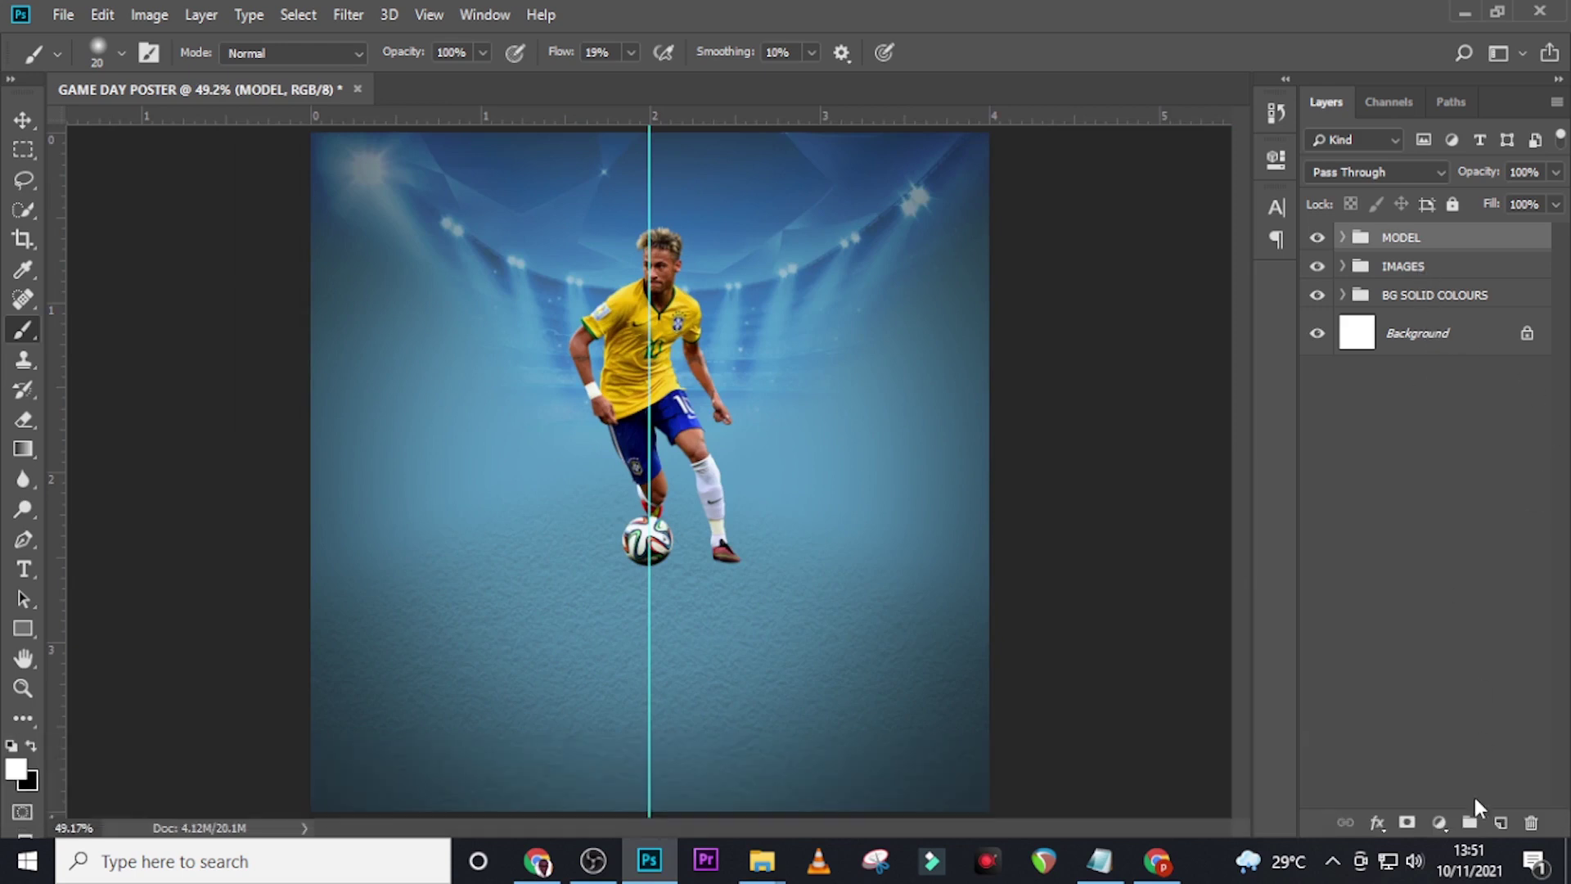
pyautogui.click(1499, 823)
pyautogui.moveTo(1425, 270); pyautogui.dragTo(1411, 308)
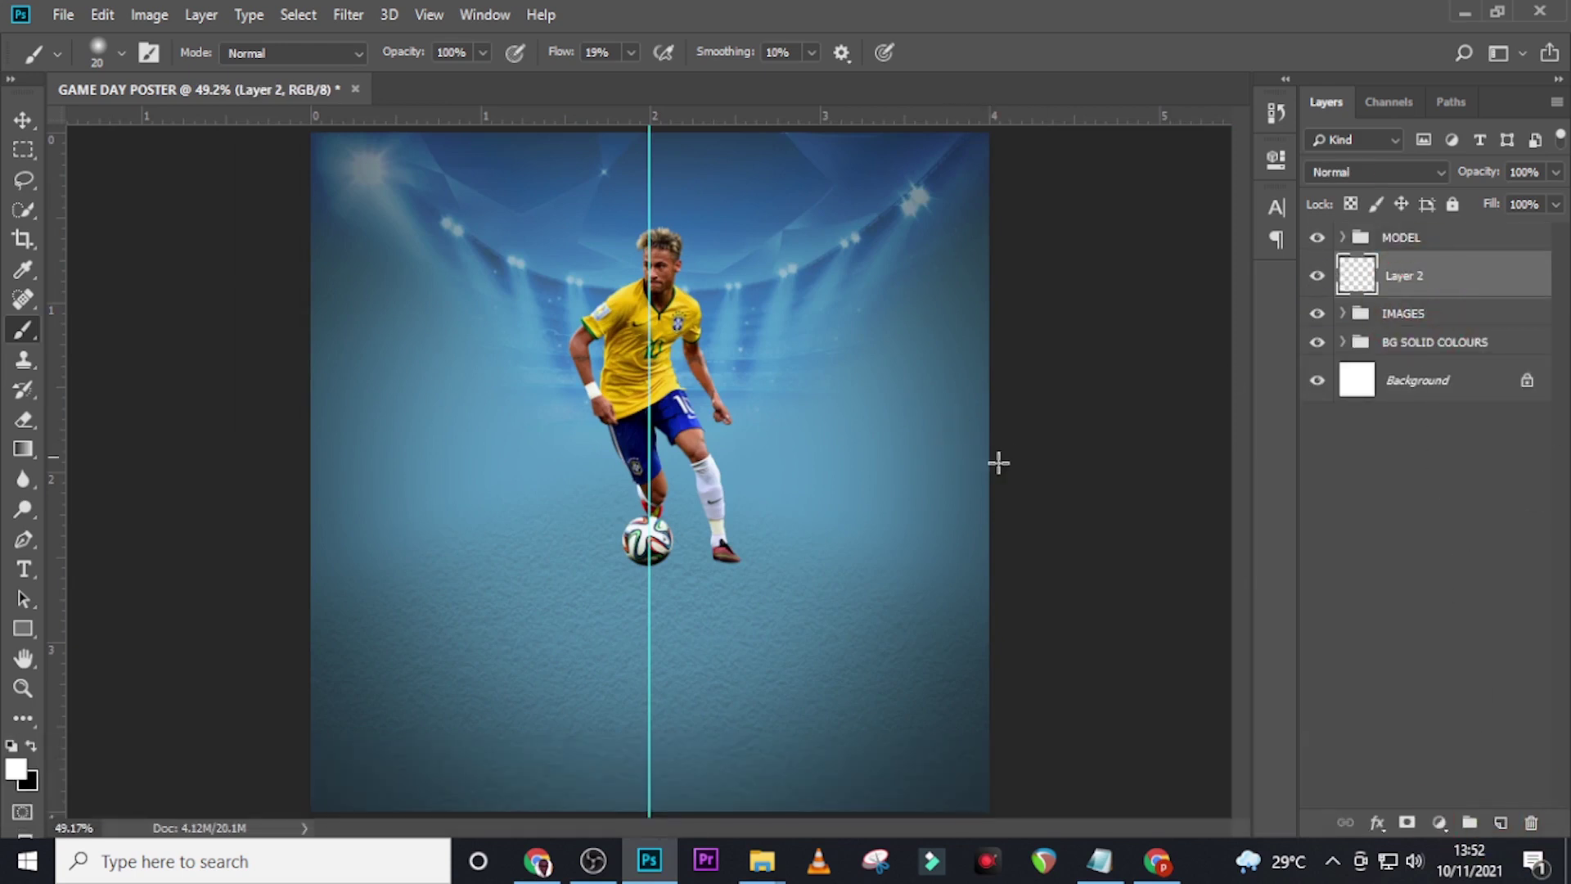
# Enlarge the brush to 500 px and undo the first dab on the new layer.
pyautogui.press('b')
pyautogui.press('capslock')
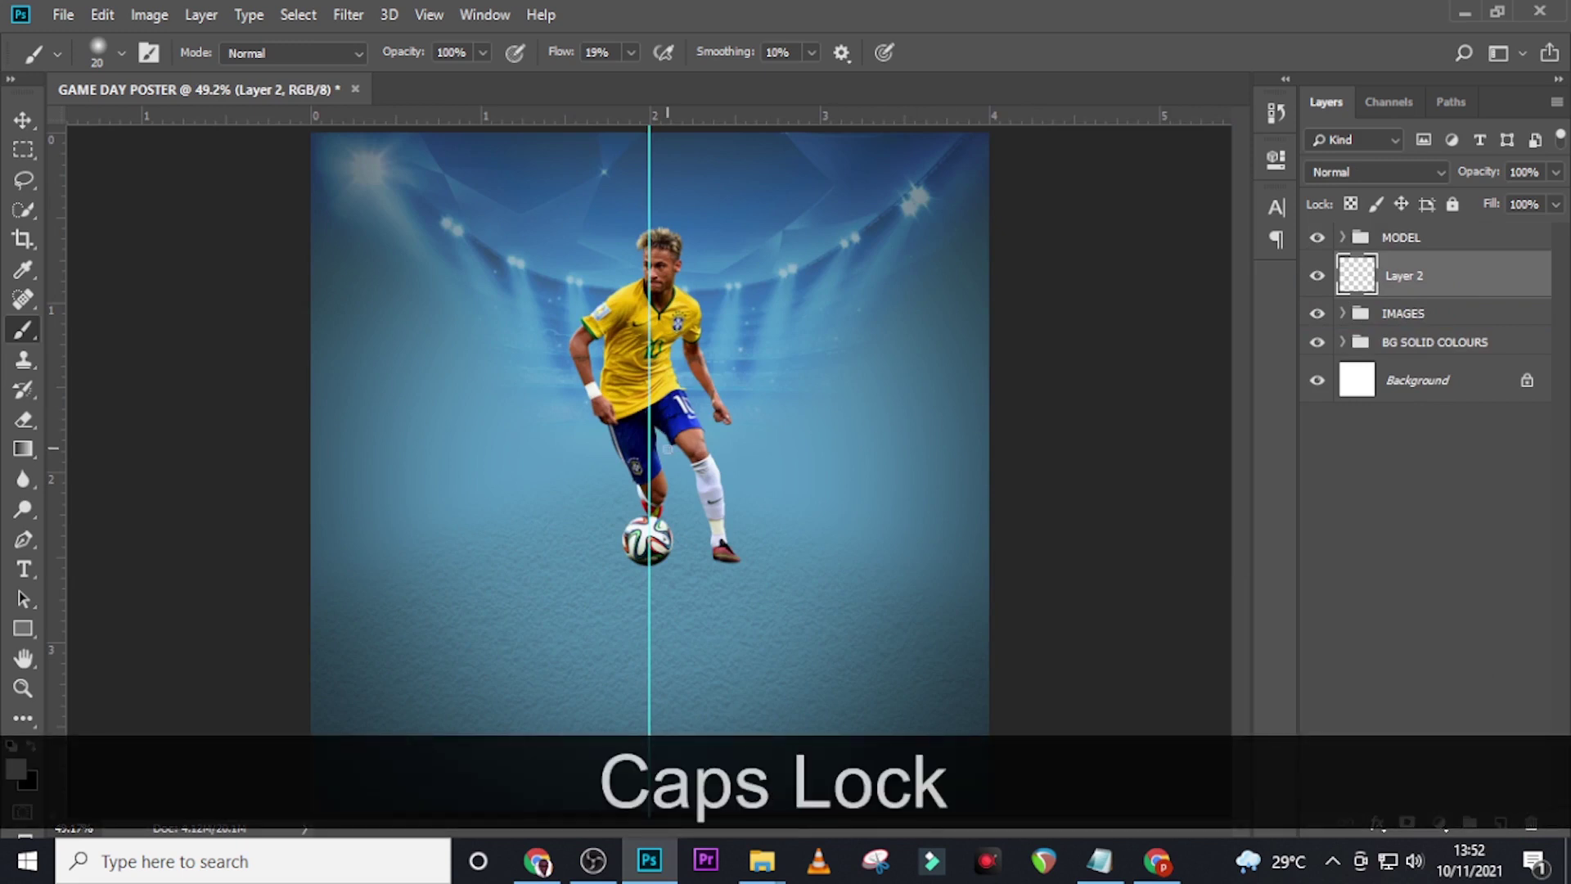
pyautogui.press(']')
pyautogui.press(']')
pyautogui.press(']')
pyautogui.press(']')
pyautogui.press(']')
pyautogui.press(']')
pyautogui.press(']')
pyautogui.press(']')
pyautogui.press(']')
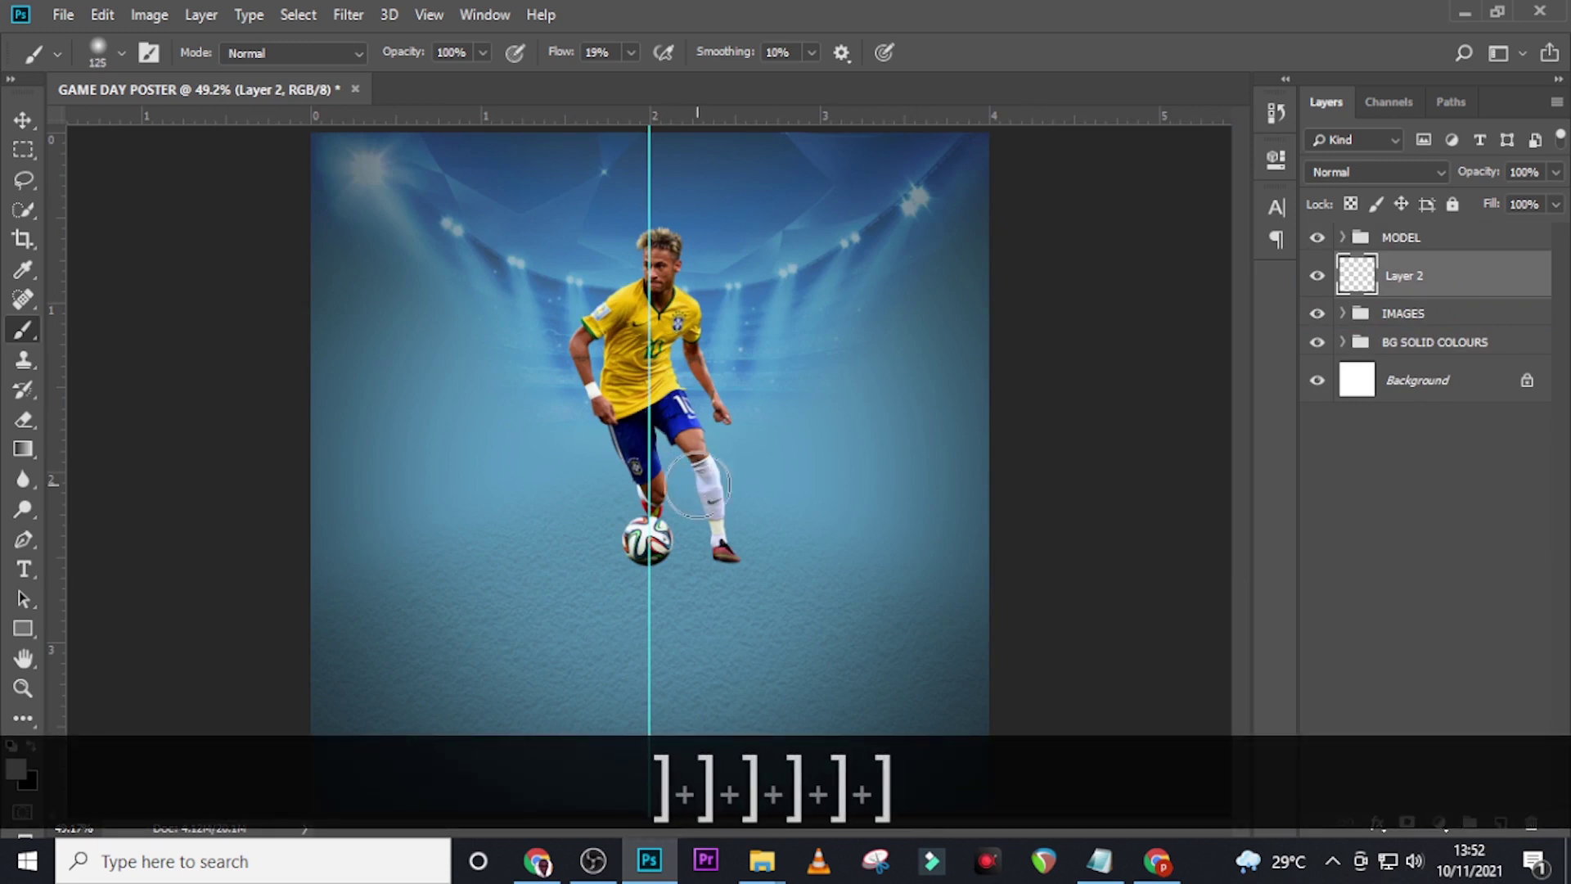
pyautogui.press(']')
pyautogui.press(']')
pyautogui.press(']')
pyautogui.hotkey('ctrl', 'z')
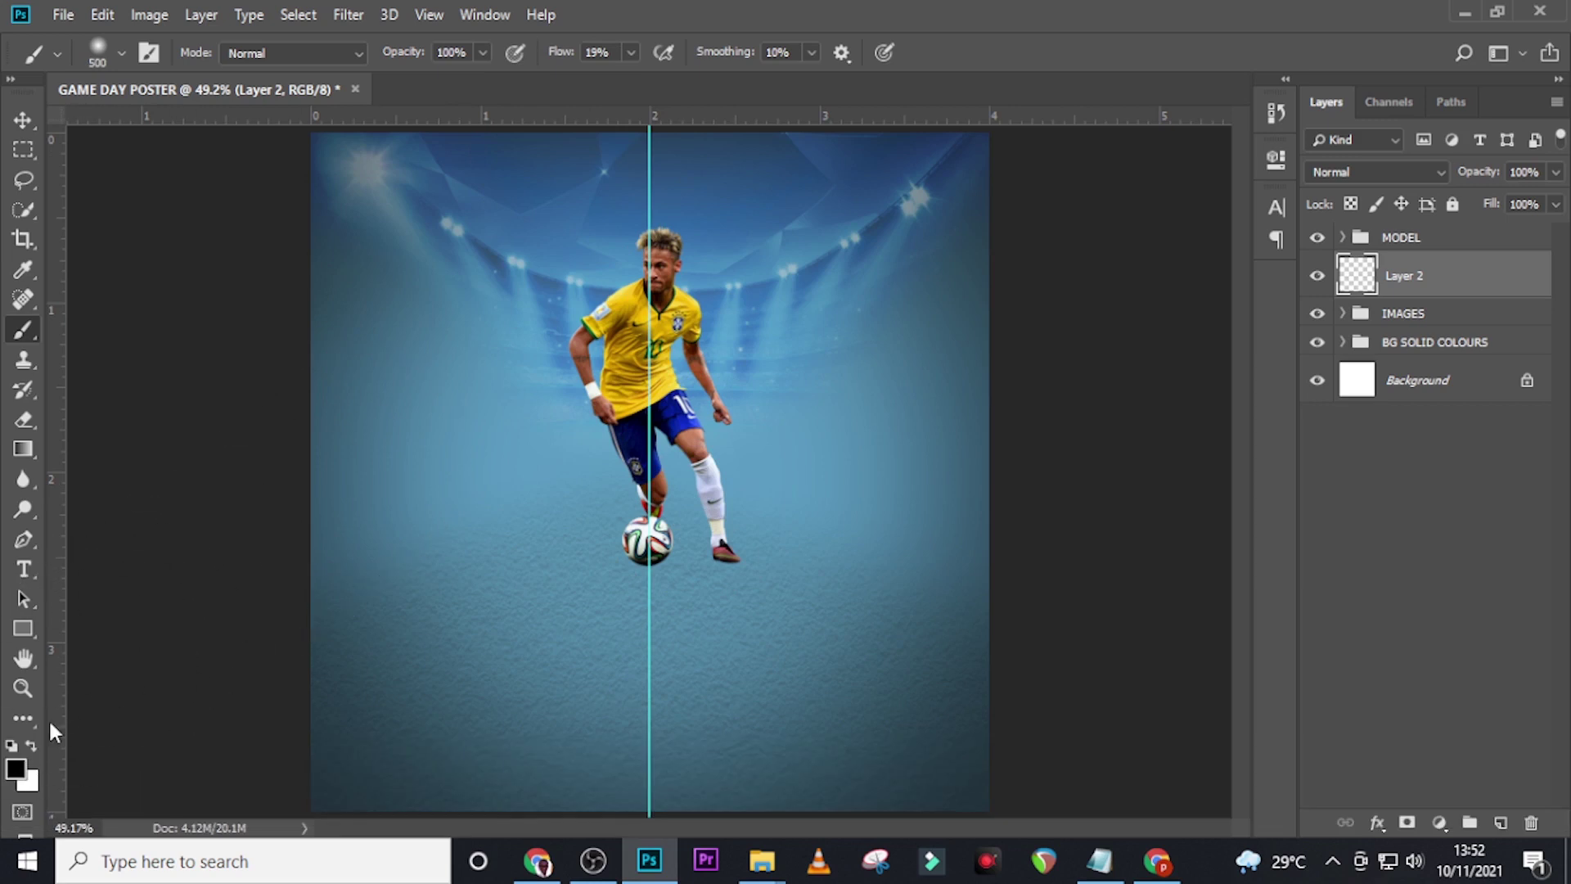
# Set the brush flow to 100% and paint a soft black spot around the ball and the player's feet.
pyautogui.click(588, 53)
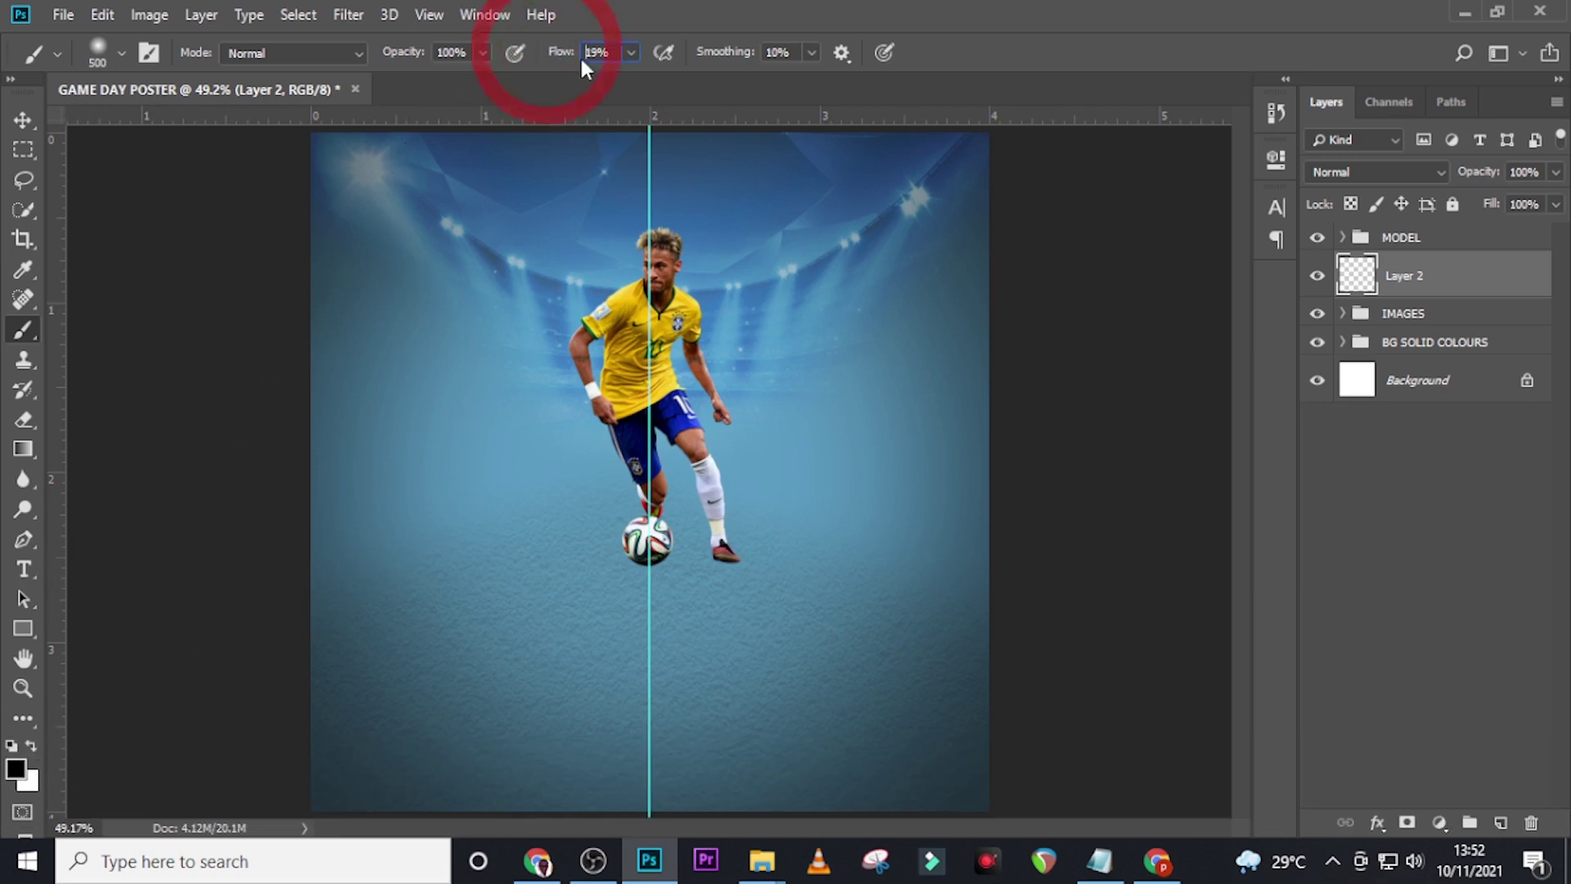
pyautogui.write('100')
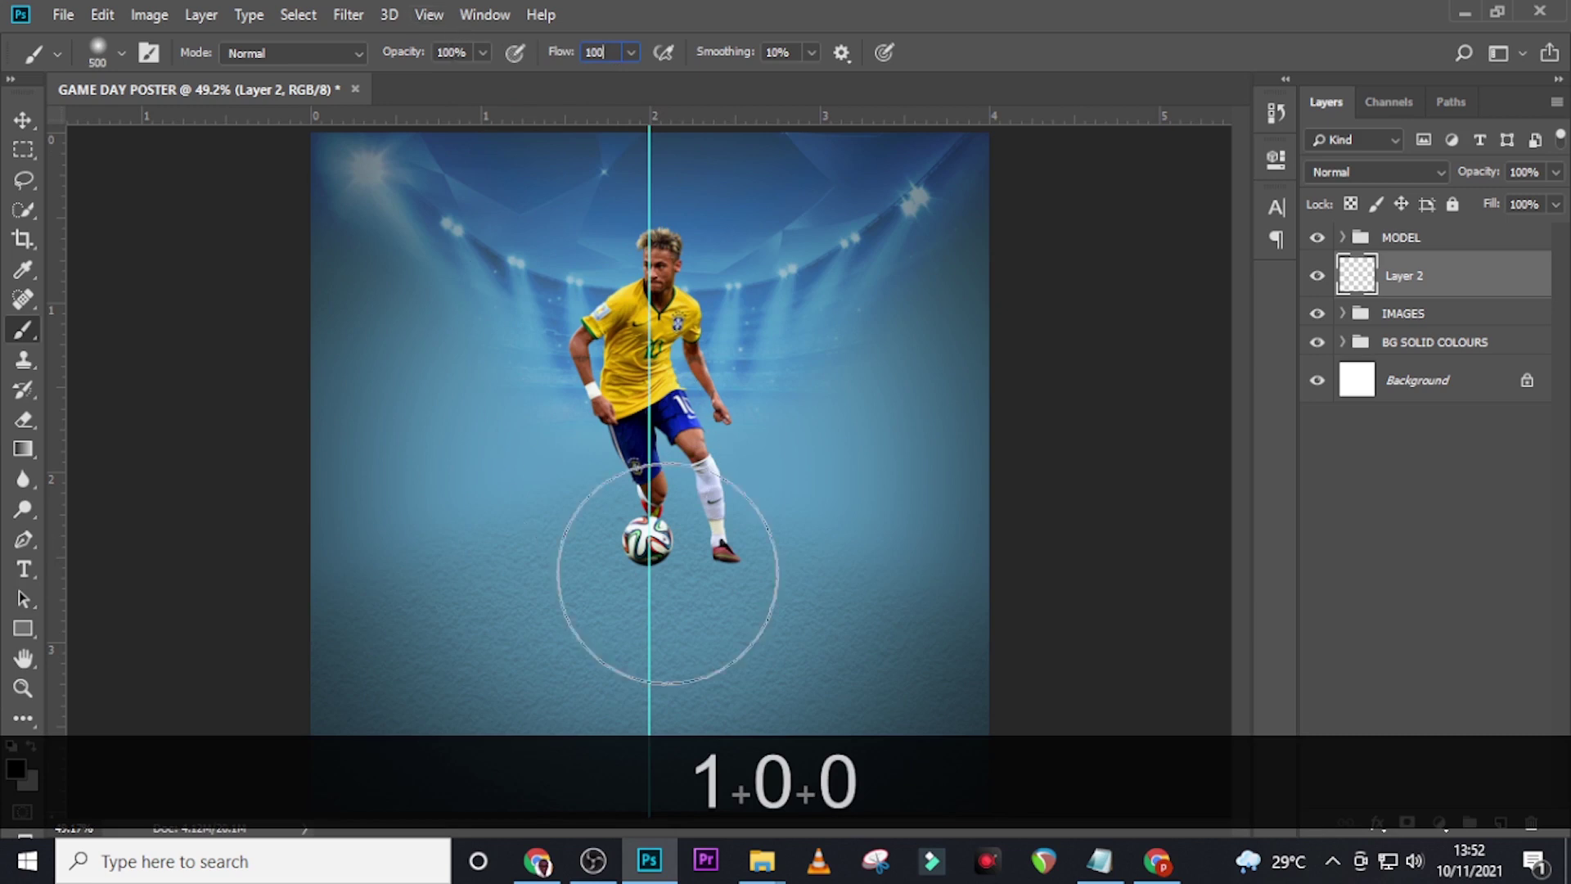
pyautogui.click(666, 561)
pyautogui.click(666, 562)
# Squash and narrow the black spot into a small flat shadow ellipse and commit the transform.
pyautogui.hotkey('ctrl', 't')
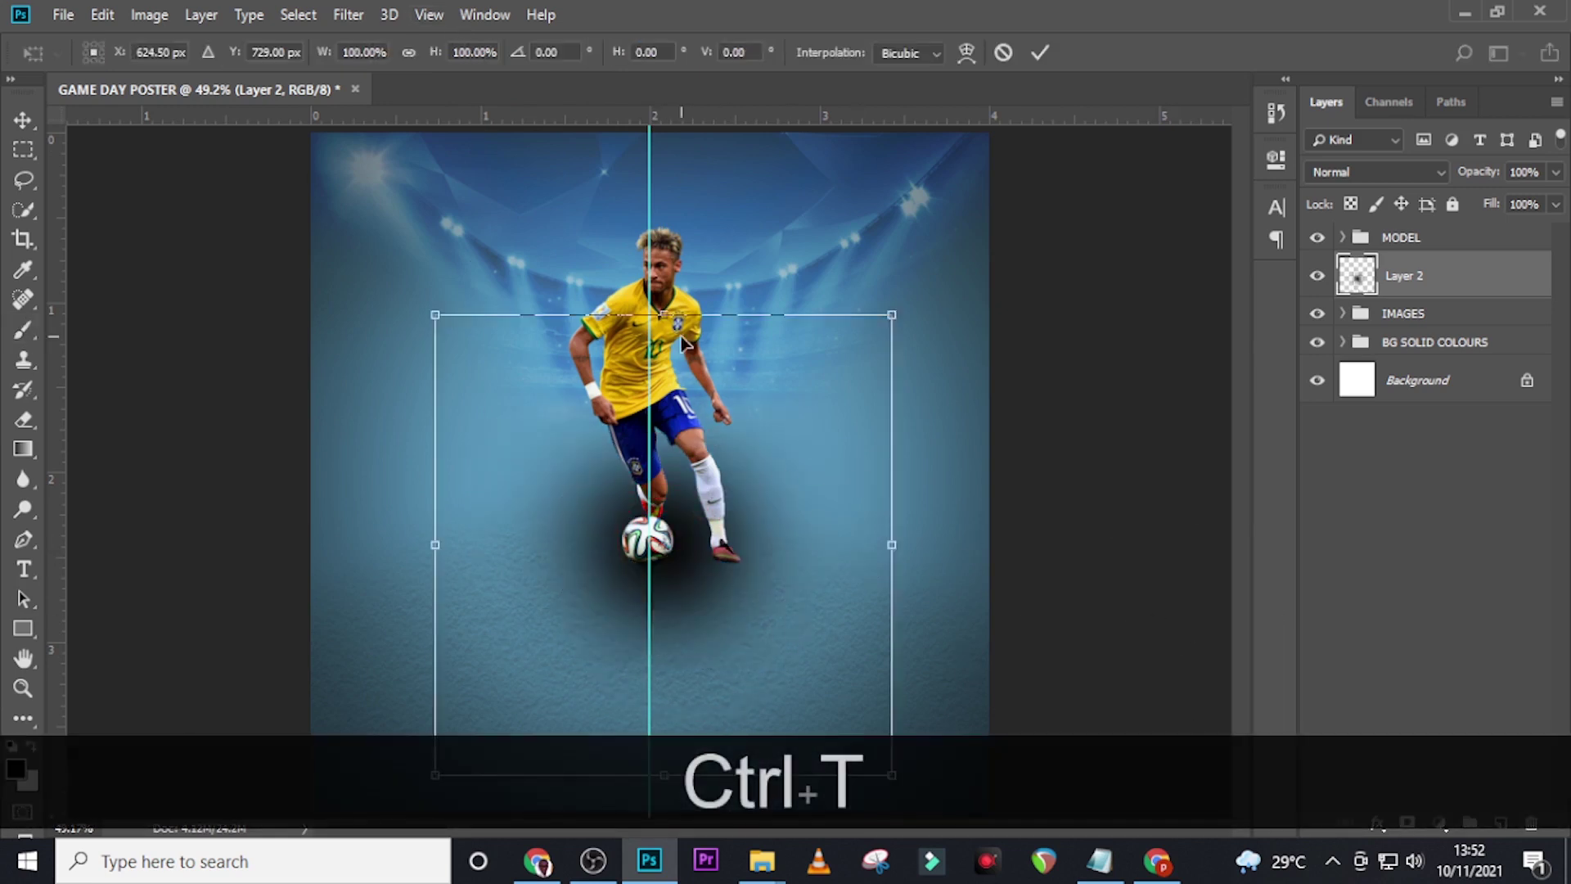
pyautogui.moveTo(666, 315); pyautogui.dragTo(665, 604)
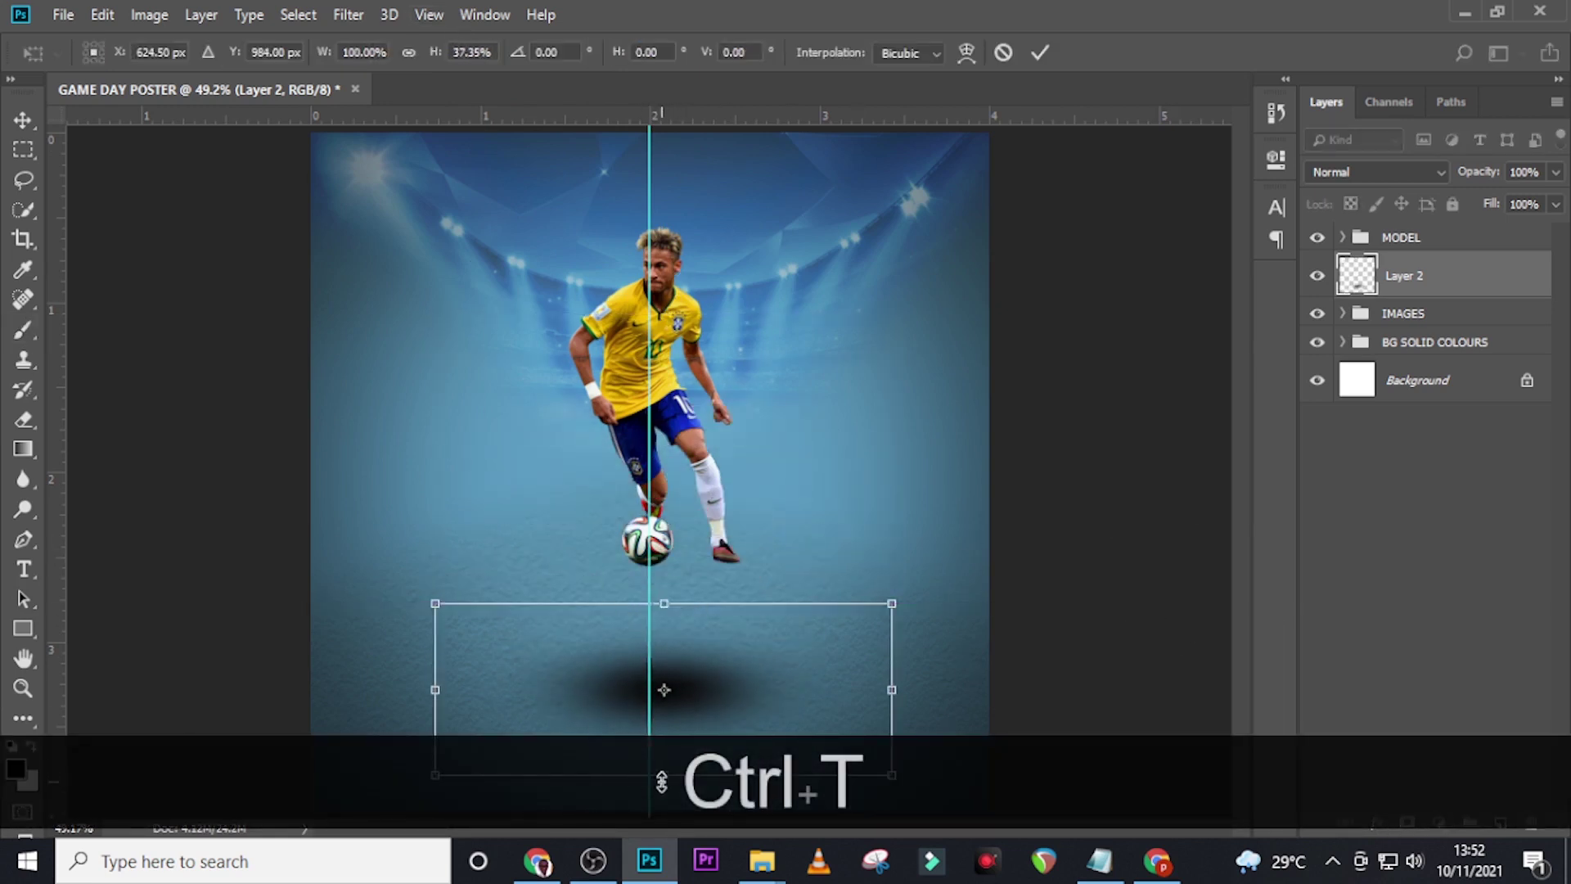
pyautogui.moveTo(662, 782); pyautogui.dragTo(680, 632)
pyautogui.moveTo(892, 617); pyautogui.dragTo(621, 618)
pyautogui.click(537, 628)
pyautogui.press('Return')
# Move the shadow to the base of the ball and narrow it further with Free Transform.
pyautogui.press('v')
pyautogui.moveTo(517, 610); pyautogui.dragTo(626, 547)
pyautogui.hotkey('ctrl', 't')
pyautogui.moveTo(732, 558); pyautogui.dragTo(691, 560)
pyautogui.press('Return')
pyautogui.press('v')
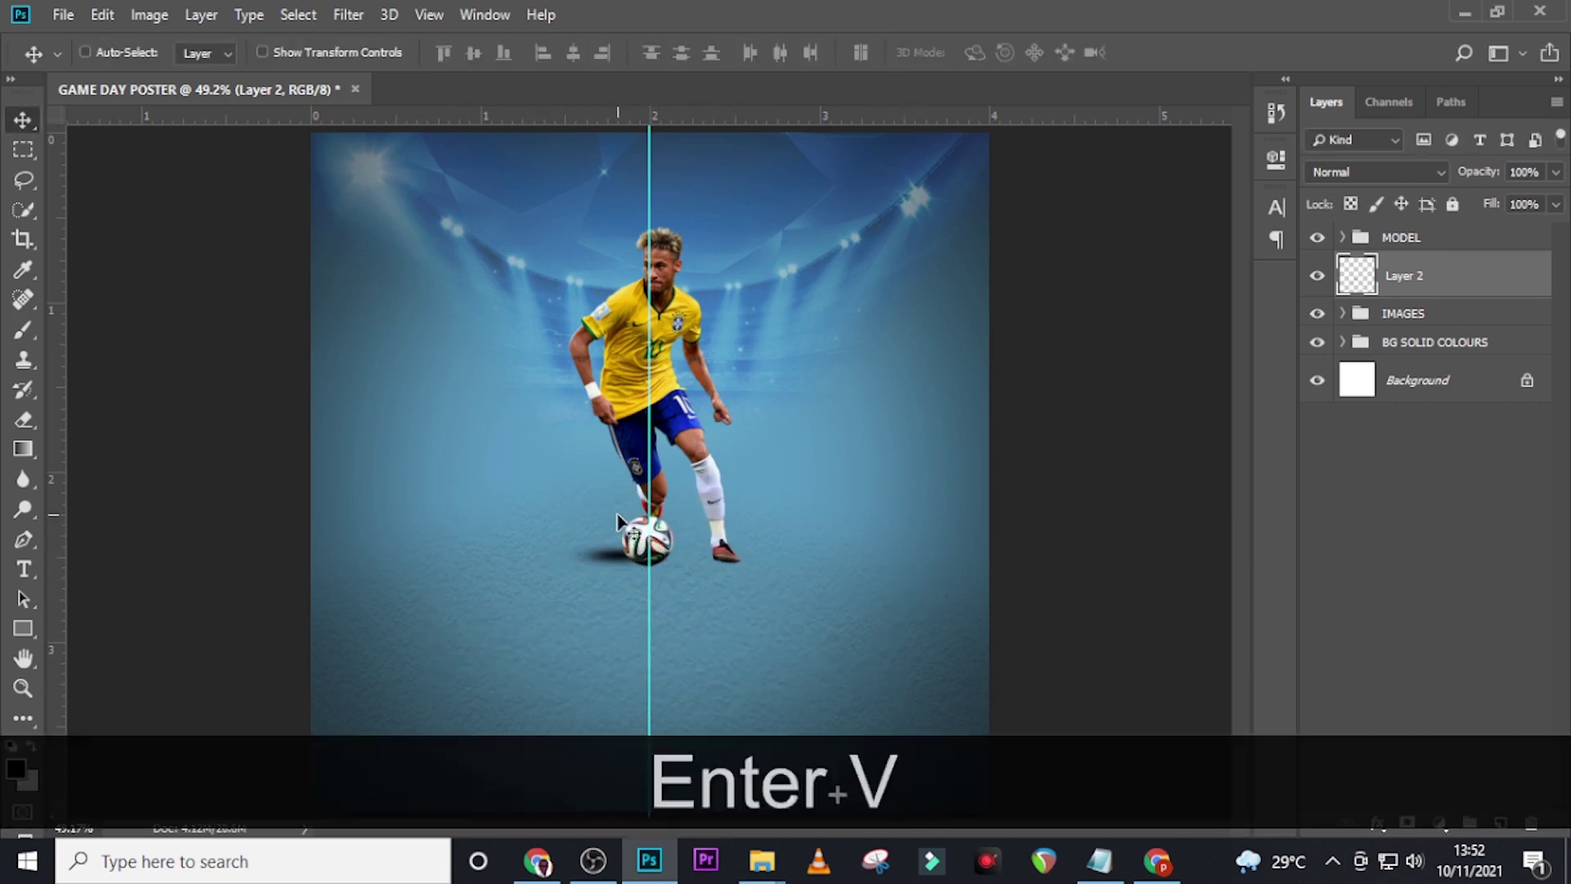
# Nudge the shadow right and down so it sits directly beneath the ball, and hide the vertical guide.
pyautogui.hotkey('shift', 'Right')
pyautogui.hotkey('shift', 'Right')
pyautogui.hotkey('shift', 'Right')
pyautogui.hotkey('shift', 'Right')
pyautogui.hotkey('shift', 'Right')
pyautogui.hotkey('shift', 'Down')
pyautogui.hotkey('shift', 'Down')
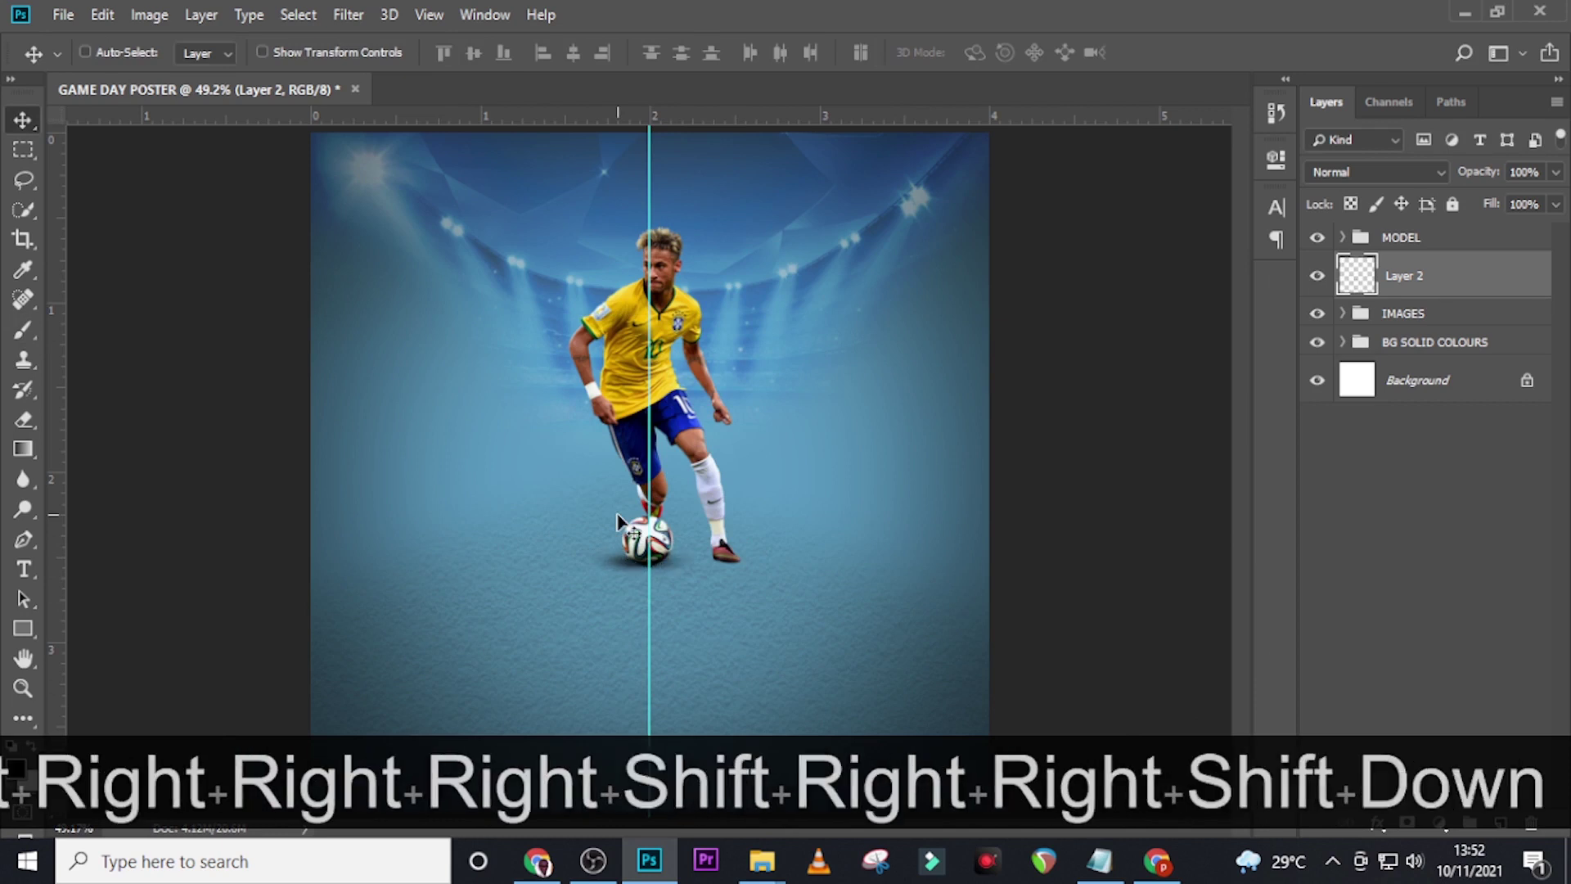
pyautogui.hotkey('shift', 'Up')
pyautogui.hotkey('shift', 'Right')
pyautogui.hotkey('shift', 'Right')
pyautogui.hotkey('shift', 'Right')
pyautogui.hotkey('shift', 'Down')
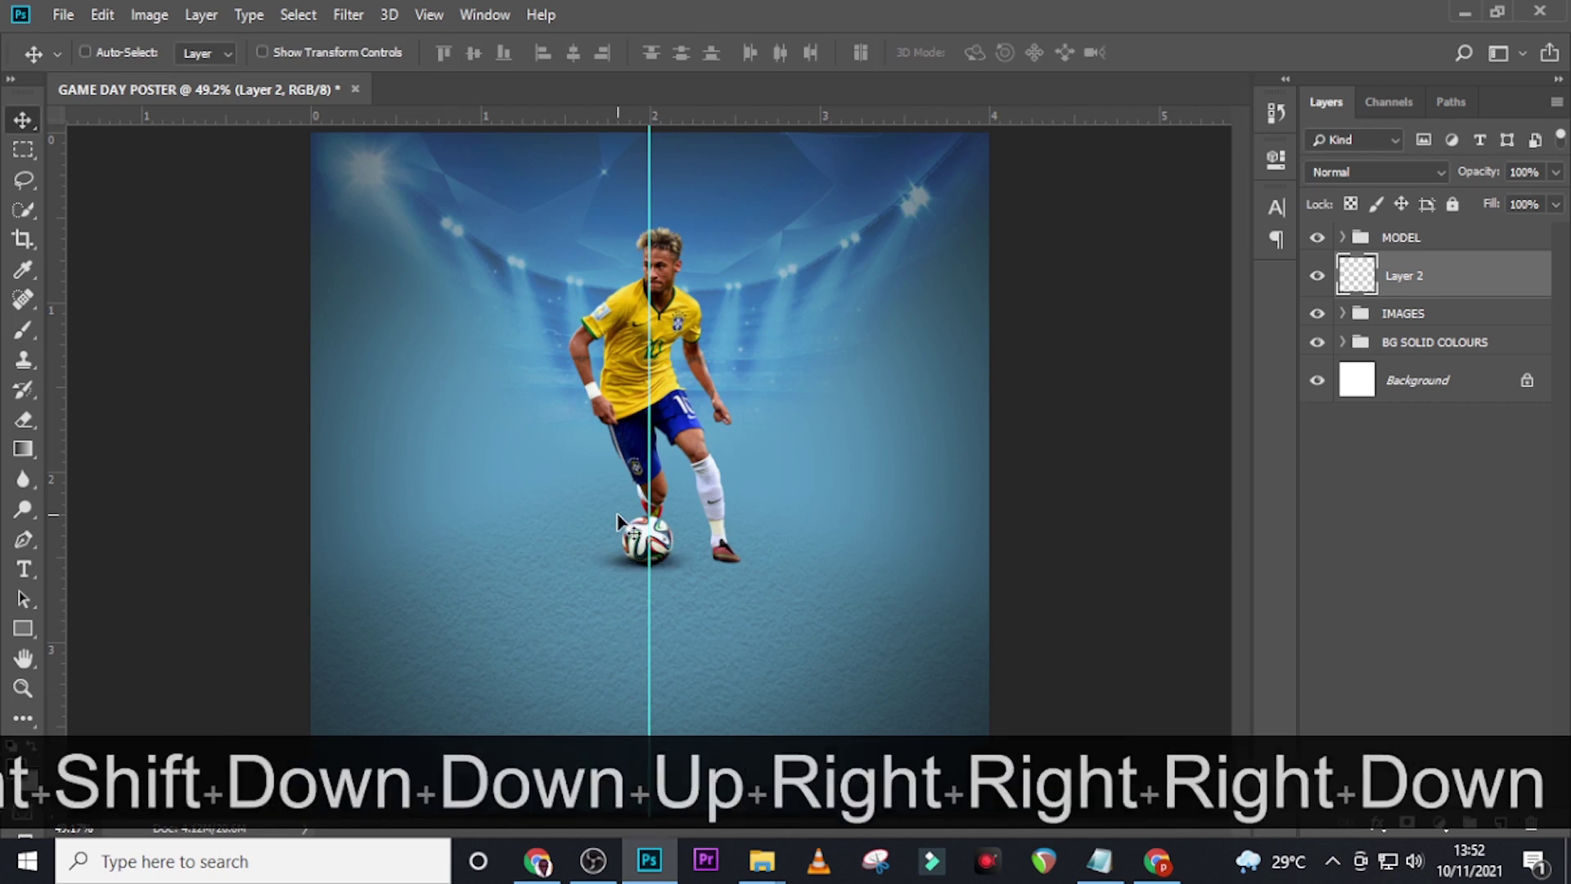
pyautogui.press('Right')
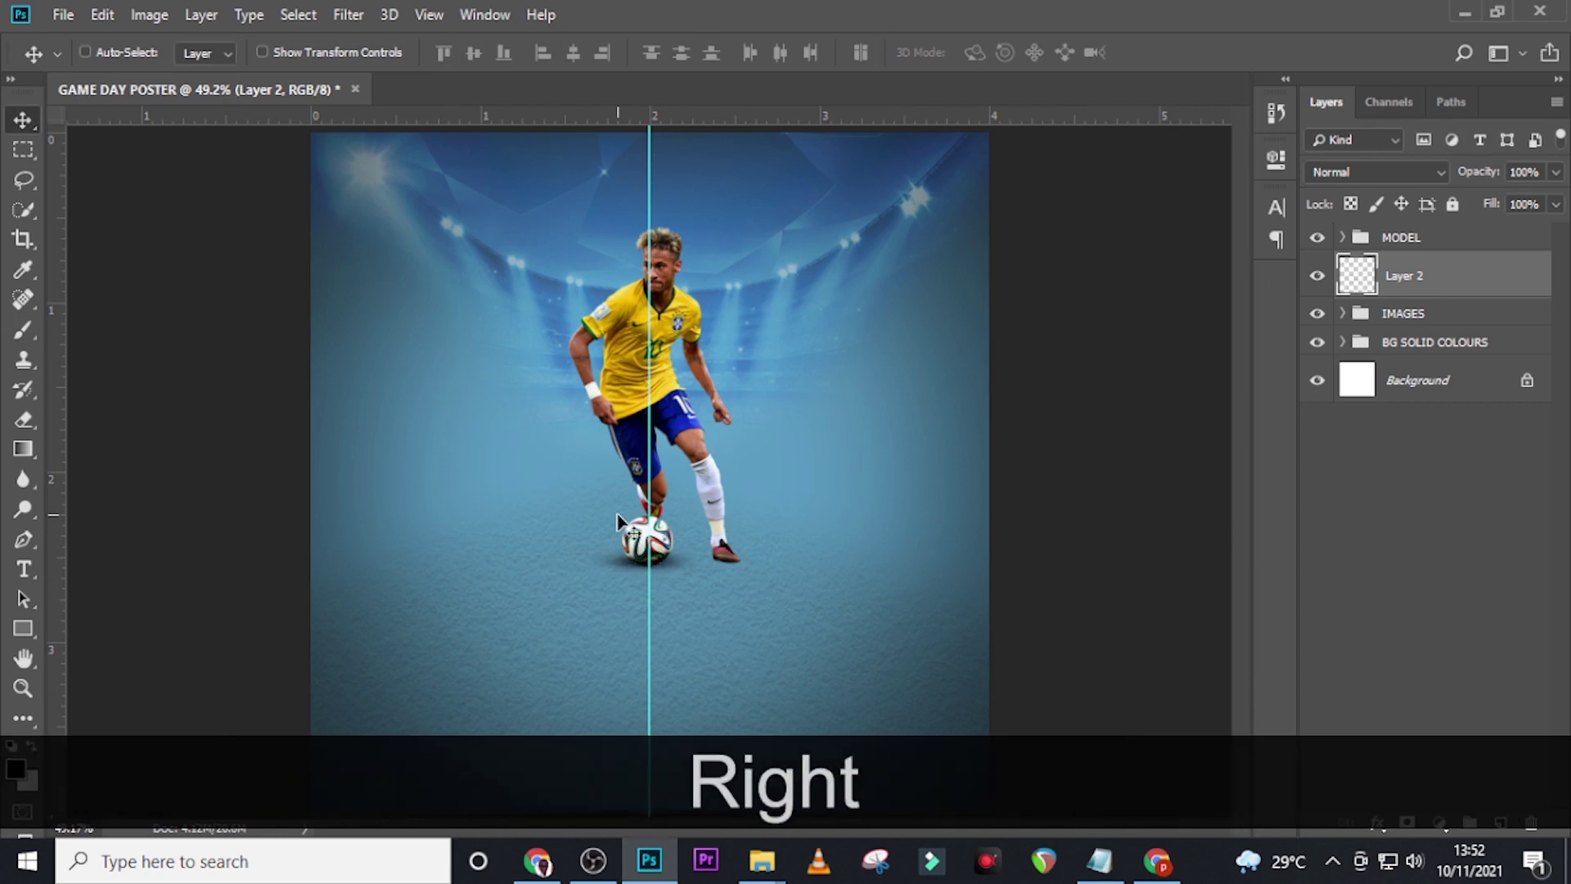
pyautogui.hotkey('ctrl', 'h')
pyautogui.press('Down')
pyautogui.press('Down')
# Duplicate the ball shadow twice, move the topmost copy under the player's boot and nudge it into position.
pyautogui.hotkey('ctrl', 'j')
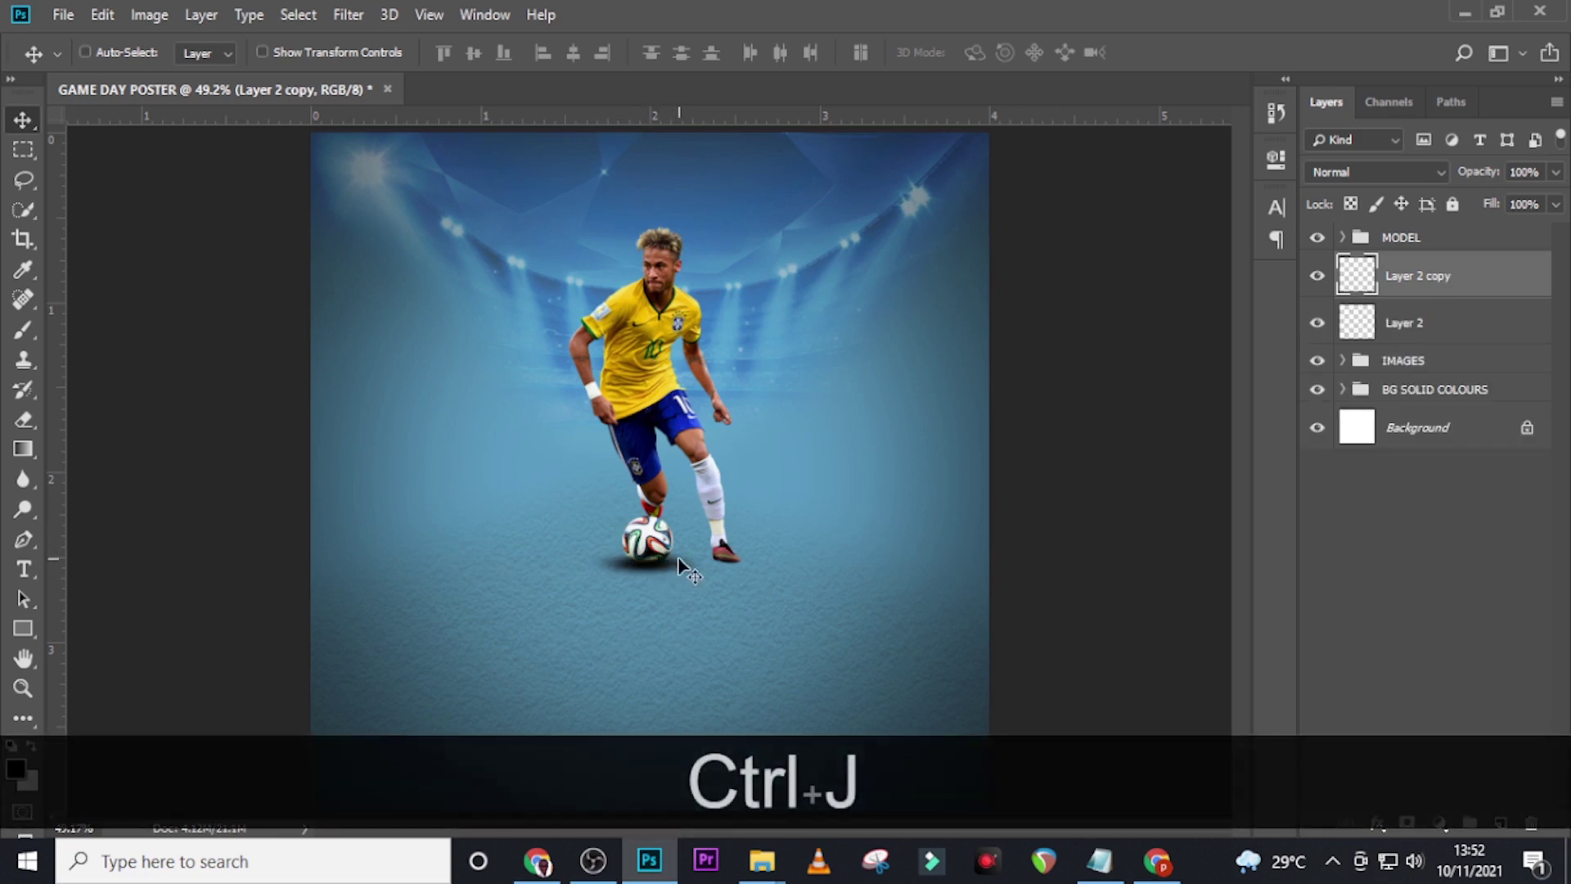
pyautogui.hotkey('ctrl', 'j')
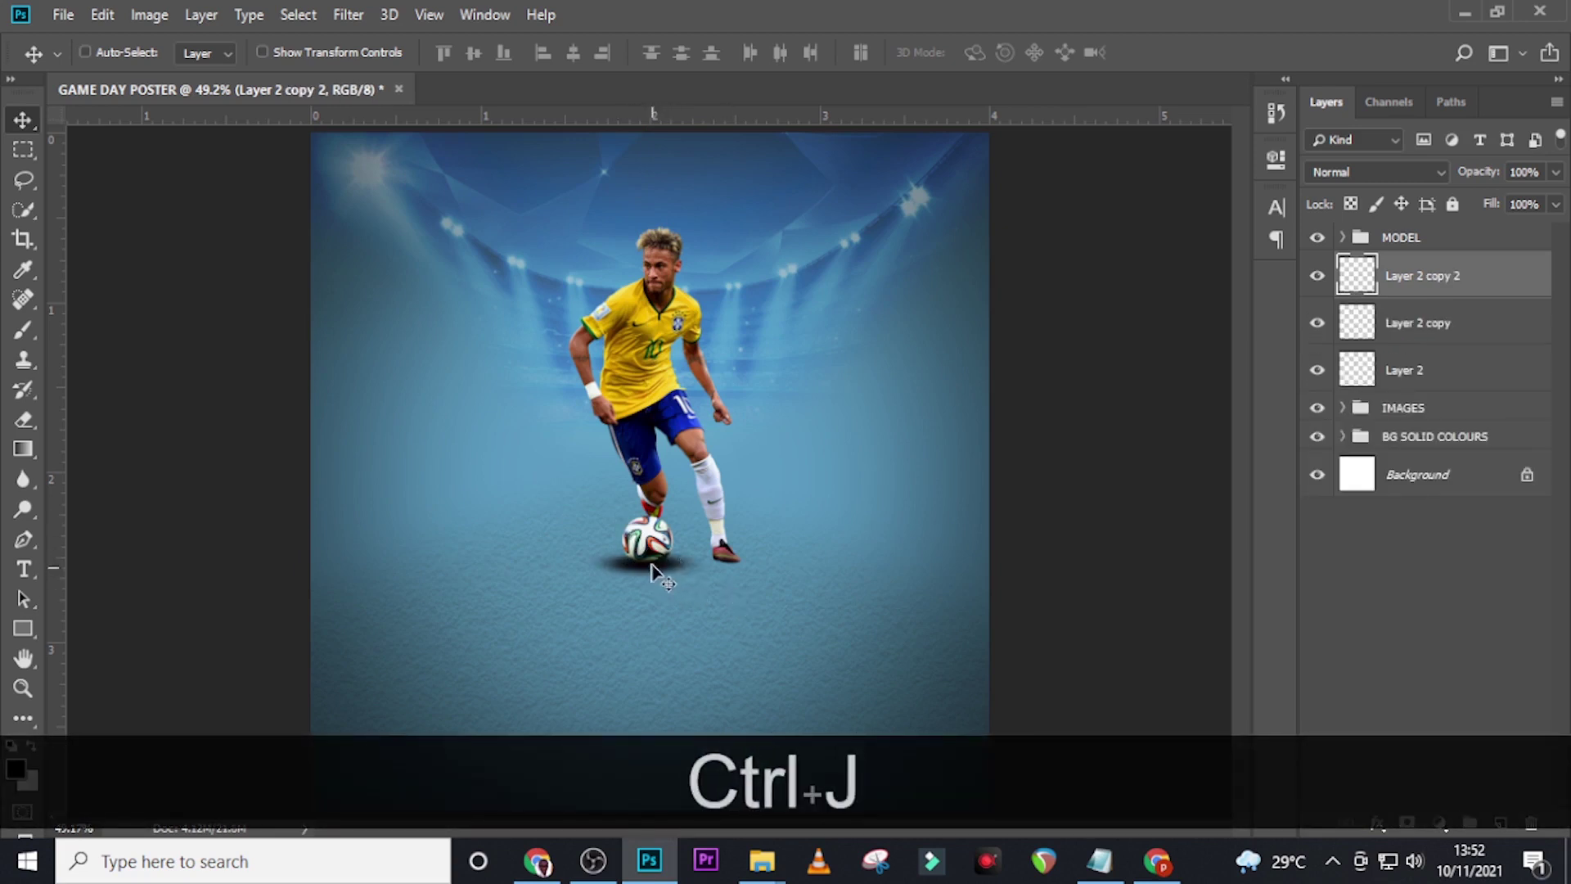
pyautogui.moveTo(653, 566); pyautogui.dragTo(741, 567)
pyautogui.press('Up')
pyautogui.press('Up')
pyautogui.press('Up')
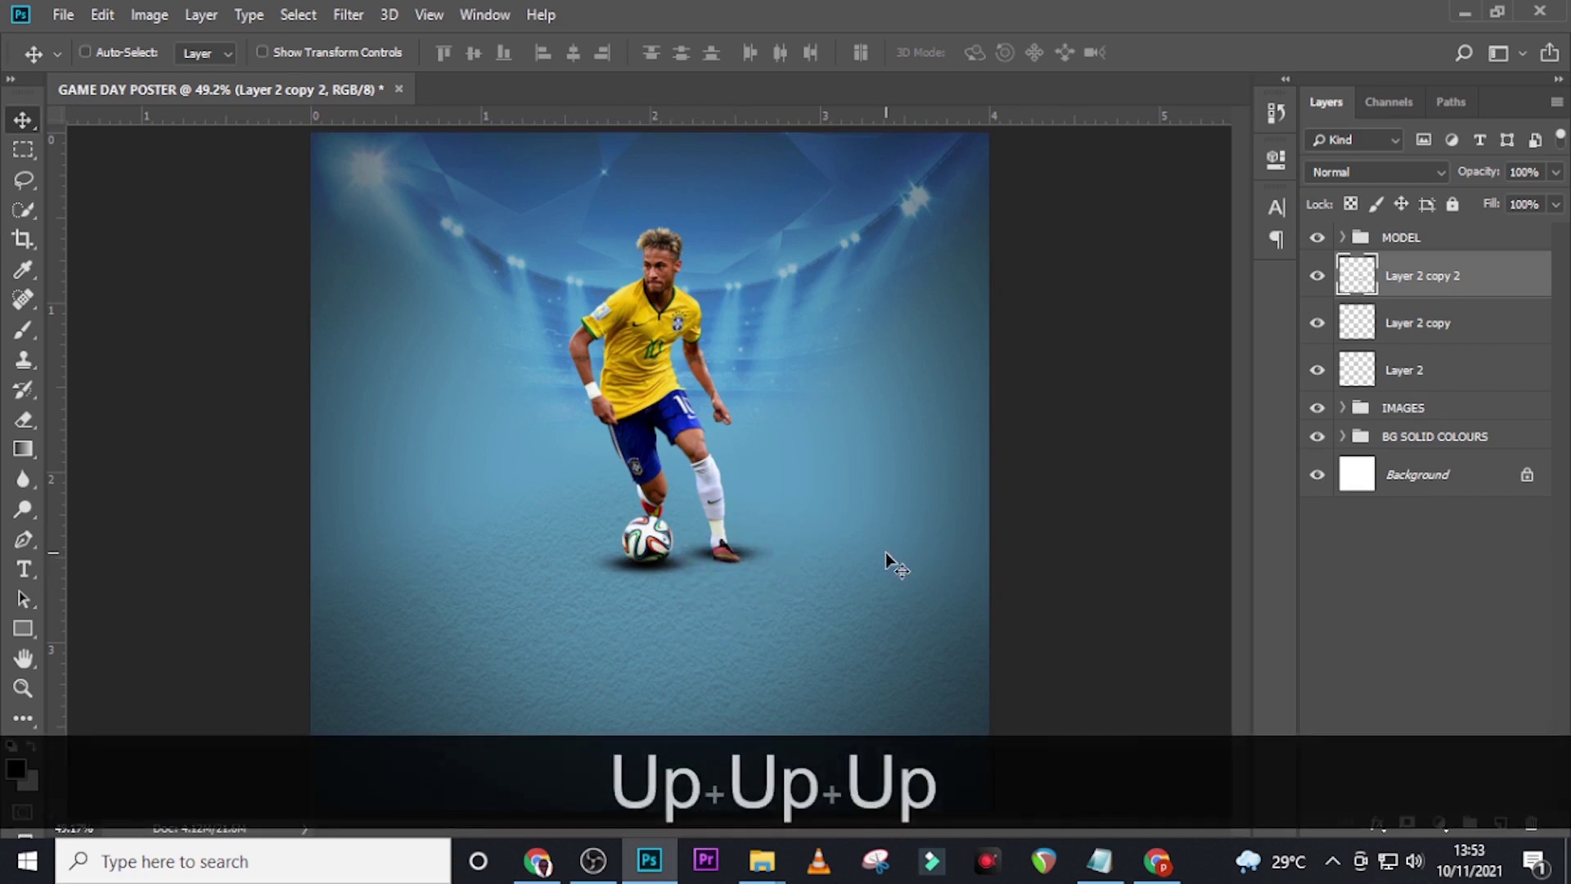
pyautogui.press('Left')
pyautogui.press('Left')
pyautogui.press('Left')
pyautogui.press('Left')
pyautogui.press('Down')
pyautogui.press('Down')
pyautogui.press('Down')
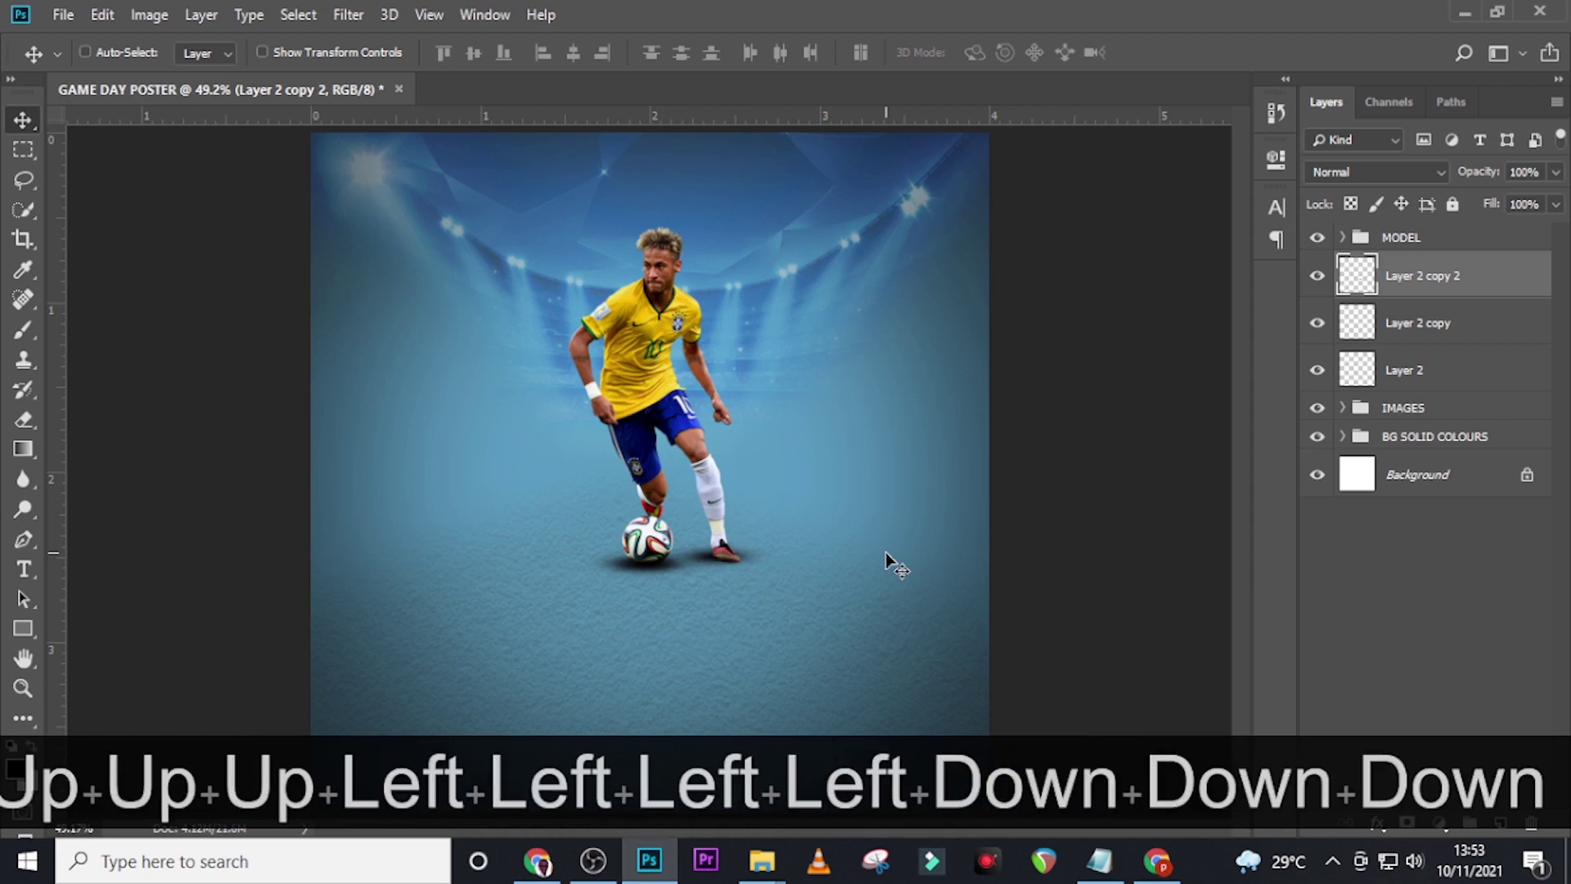
# Flatten the boot shadow to about 74% of its height with Free Transform and nudge it slightly left.
pyautogui.hotkey('ctrl', 't')
pyautogui.moveTo(715, 570); pyautogui.dragTo(715, 562)
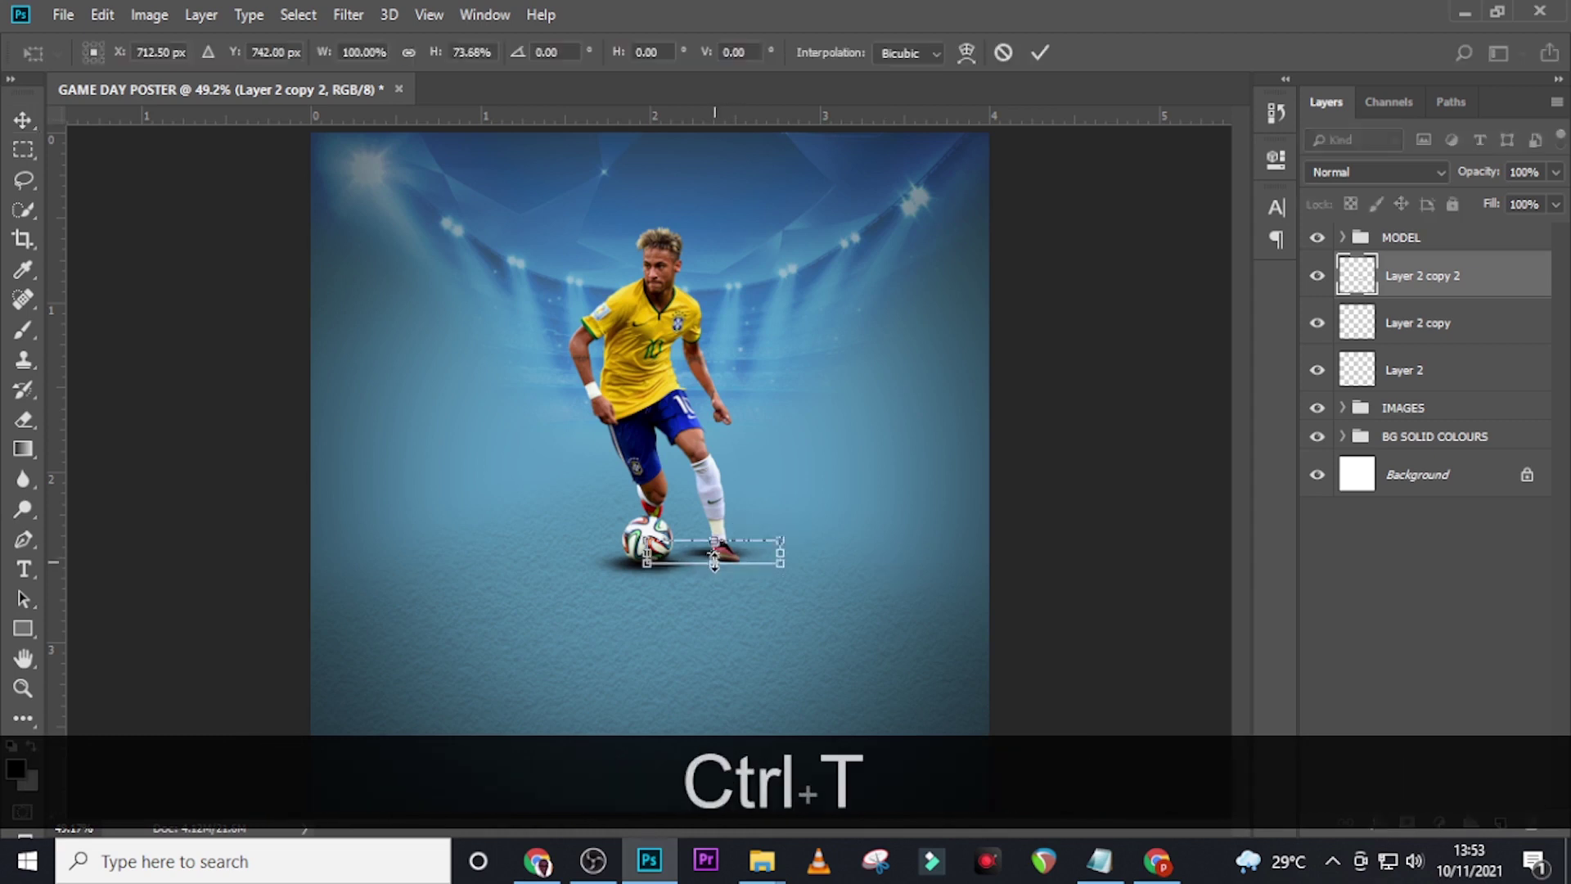
pyautogui.press('Return')
pyautogui.press('Left')
# Add a layer mask to the boot shadow and paint out its end beyond the toe with a soft black 100 px brush.
pyautogui.click(1406, 822)
pyautogui.press('b')
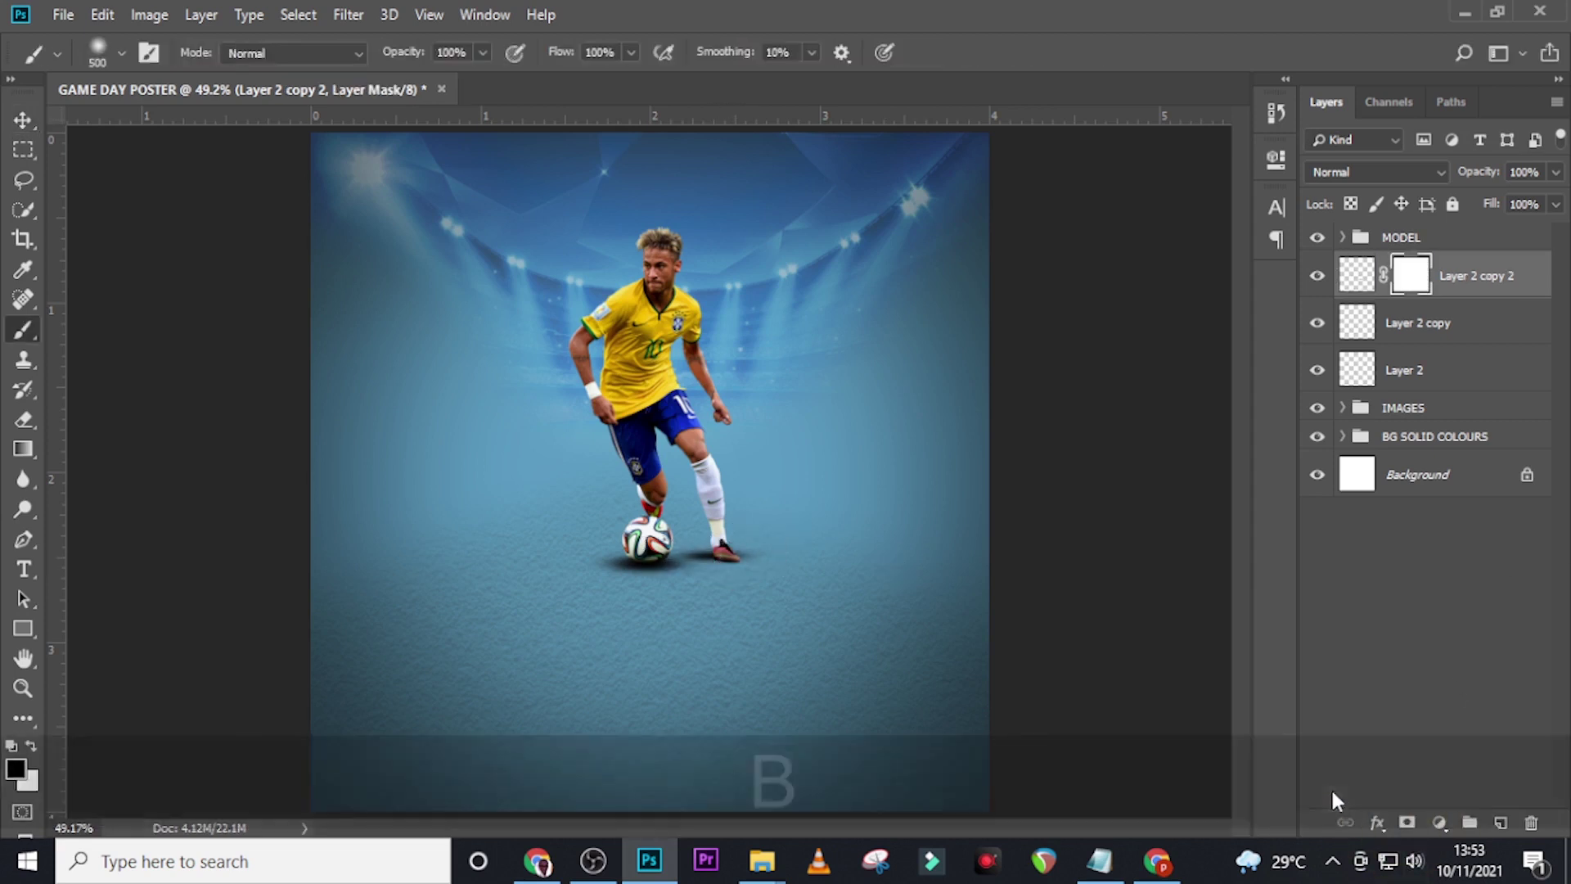
pyautogui.press('[')
pyautogui.press('[')
pyautogui.press('[')
pyautogui.press('[')
pyautogui.press('[')
pyautogui.press('[')
pyautogui.press('[')
pyautogui.press('[')
pyautogui.press('[')
pyautogui.press('[')
pyautogui.press('[')
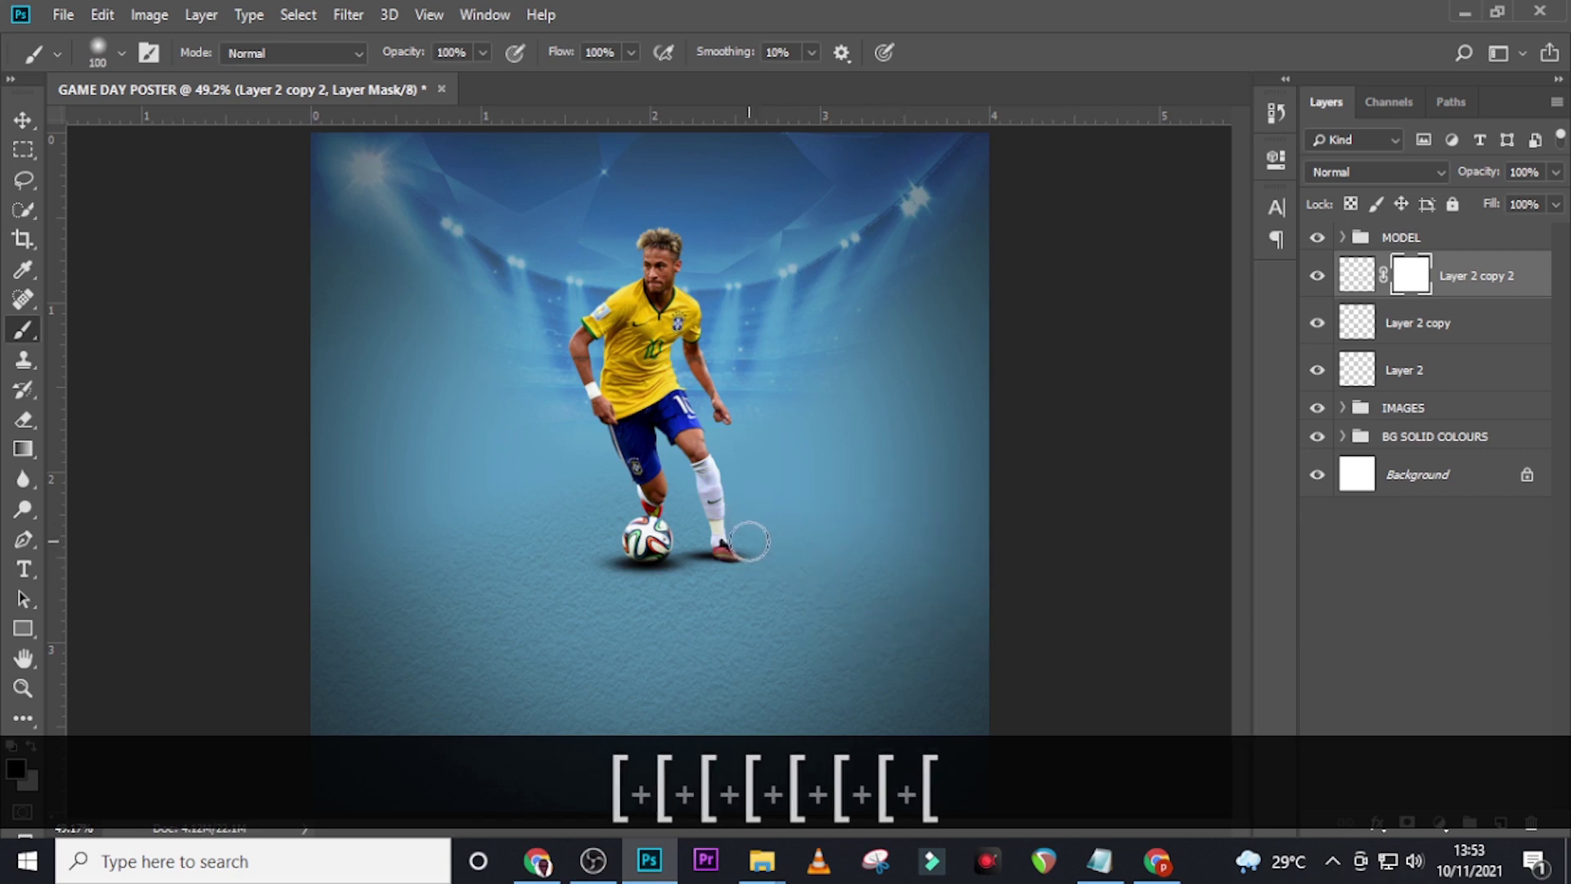
pyautogui.moveTo(751, 561); pyautogui.dragTo(741, 548)
# Nudge the masked shadow layer a few pixels so it sits snugly beneath the boot.
pyautogui.click(1463, 280)
pyautogui.press('v')
pyautogui.press('Up')
pyautogui.press('v')
pyautogui.press('Right')
pyautogui.press('Right')
pyautogui.press('Down')
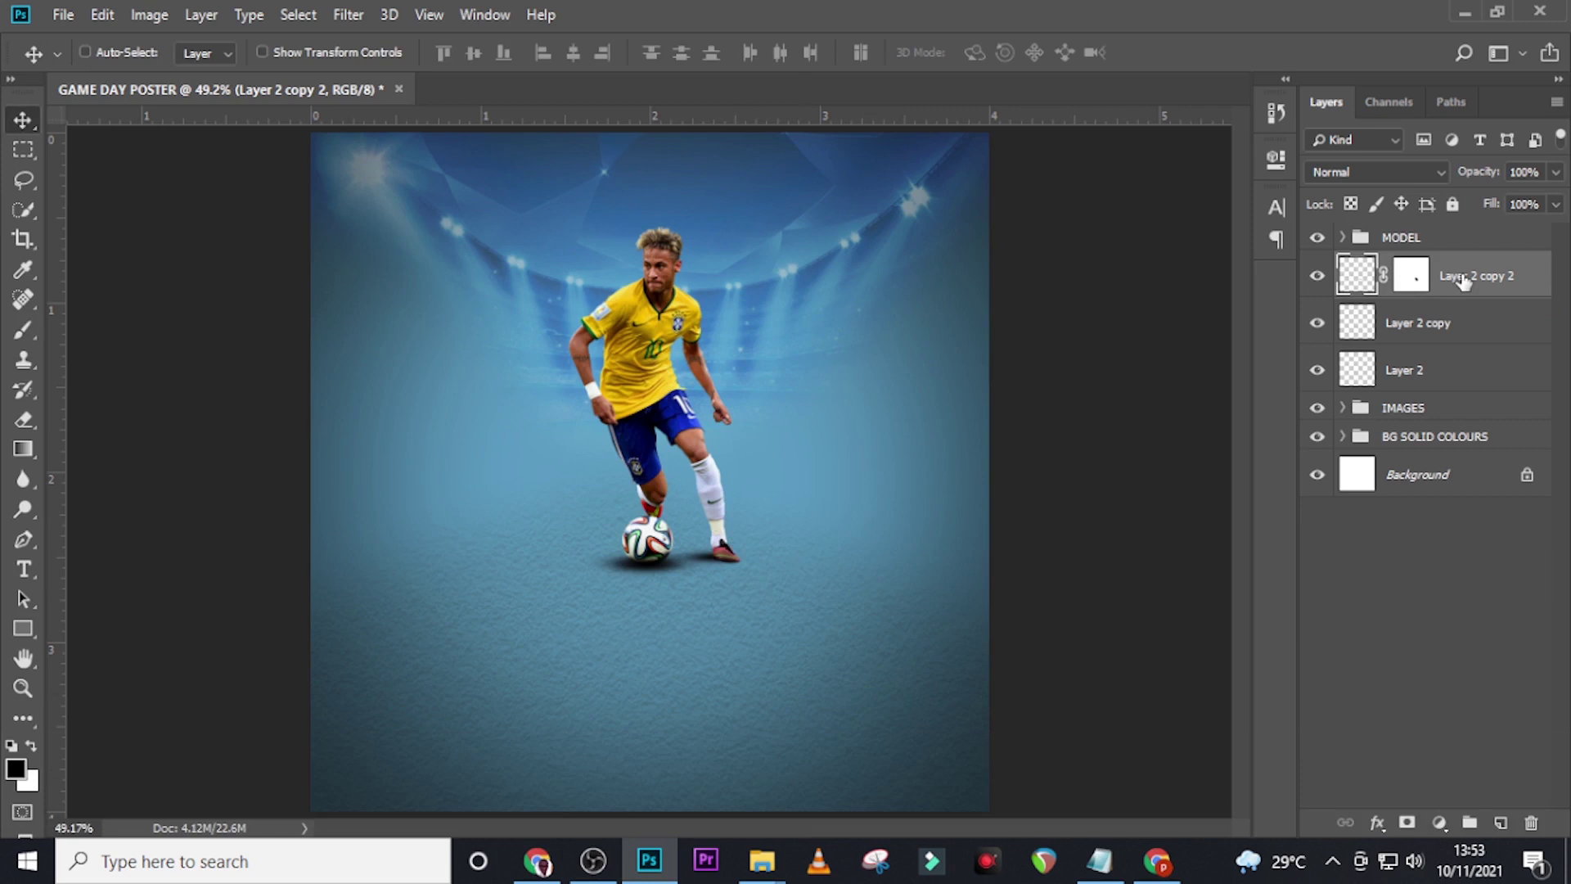
# Group the three shadow layers as SHADOW and toggle the group's visibility to compare the effect.
pyautogui.click(1463, 281)
pyautogui.keyDown('shift'); pyautogui.click(1490, 375); pyautogui.keyUp('shift')
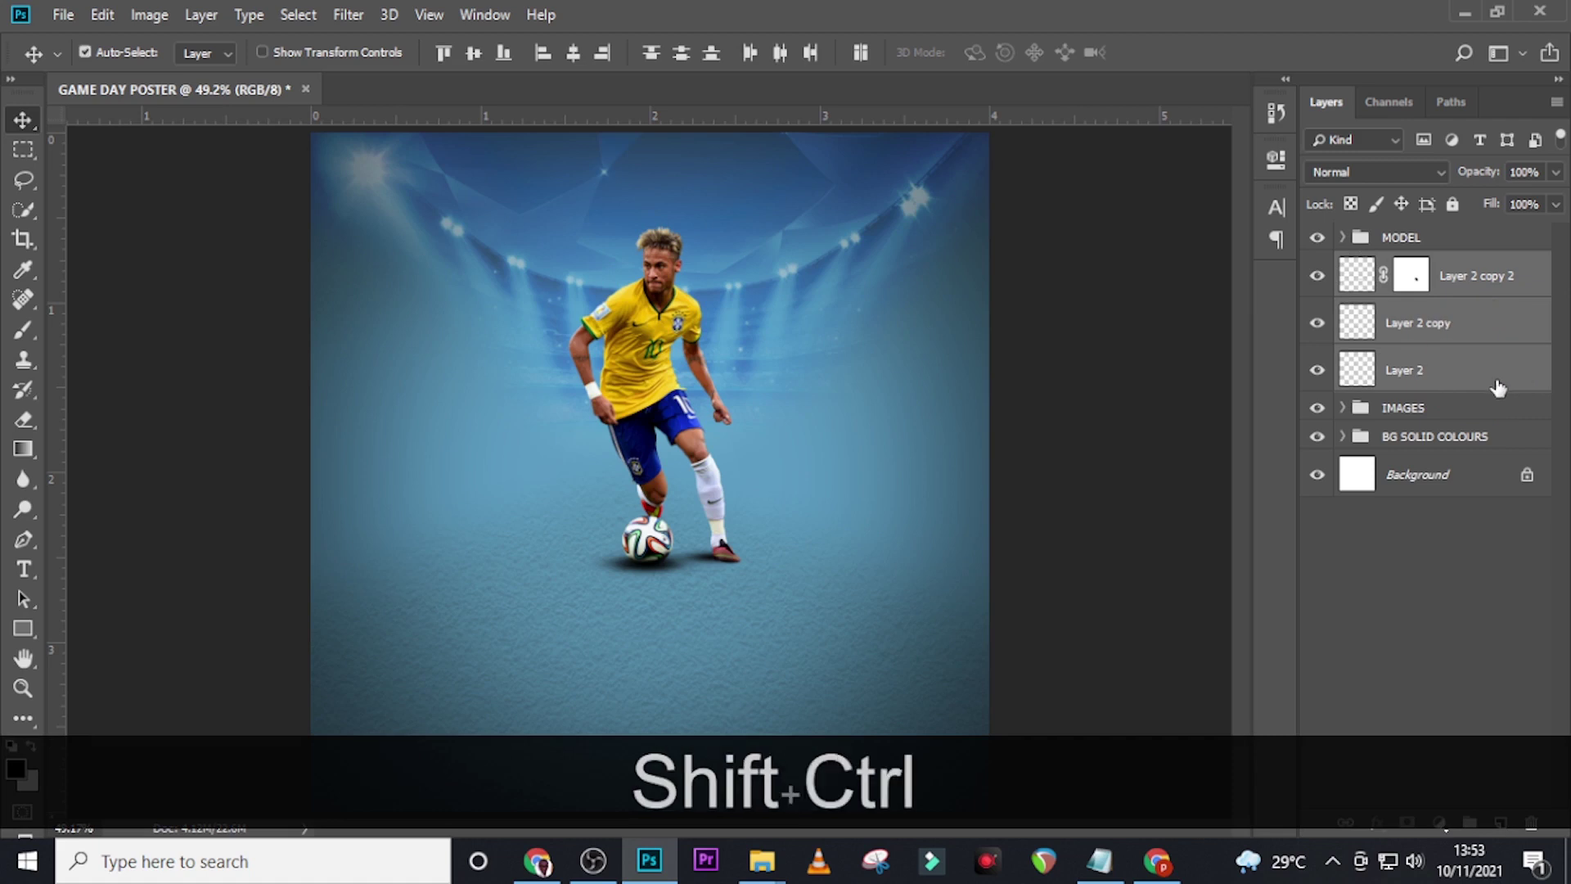
pyautogui.hotkey('ctrl', 'shift', 'g')
pyautogui.doubleClick(1397, 270)
pyautogui.press('capslock')
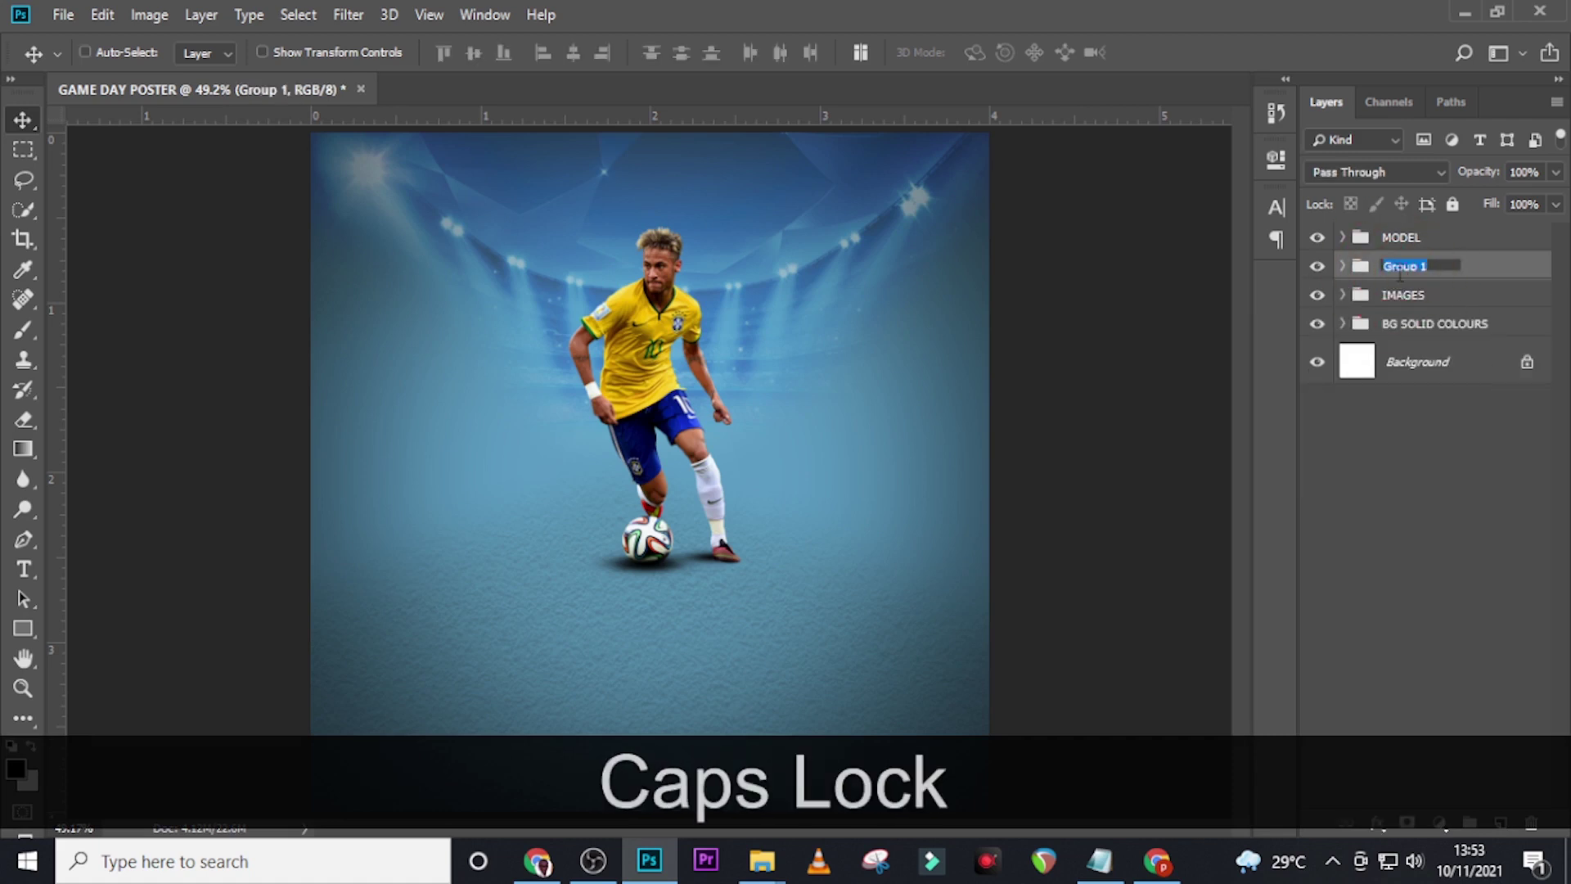
pyautogui.write('SHADOW')
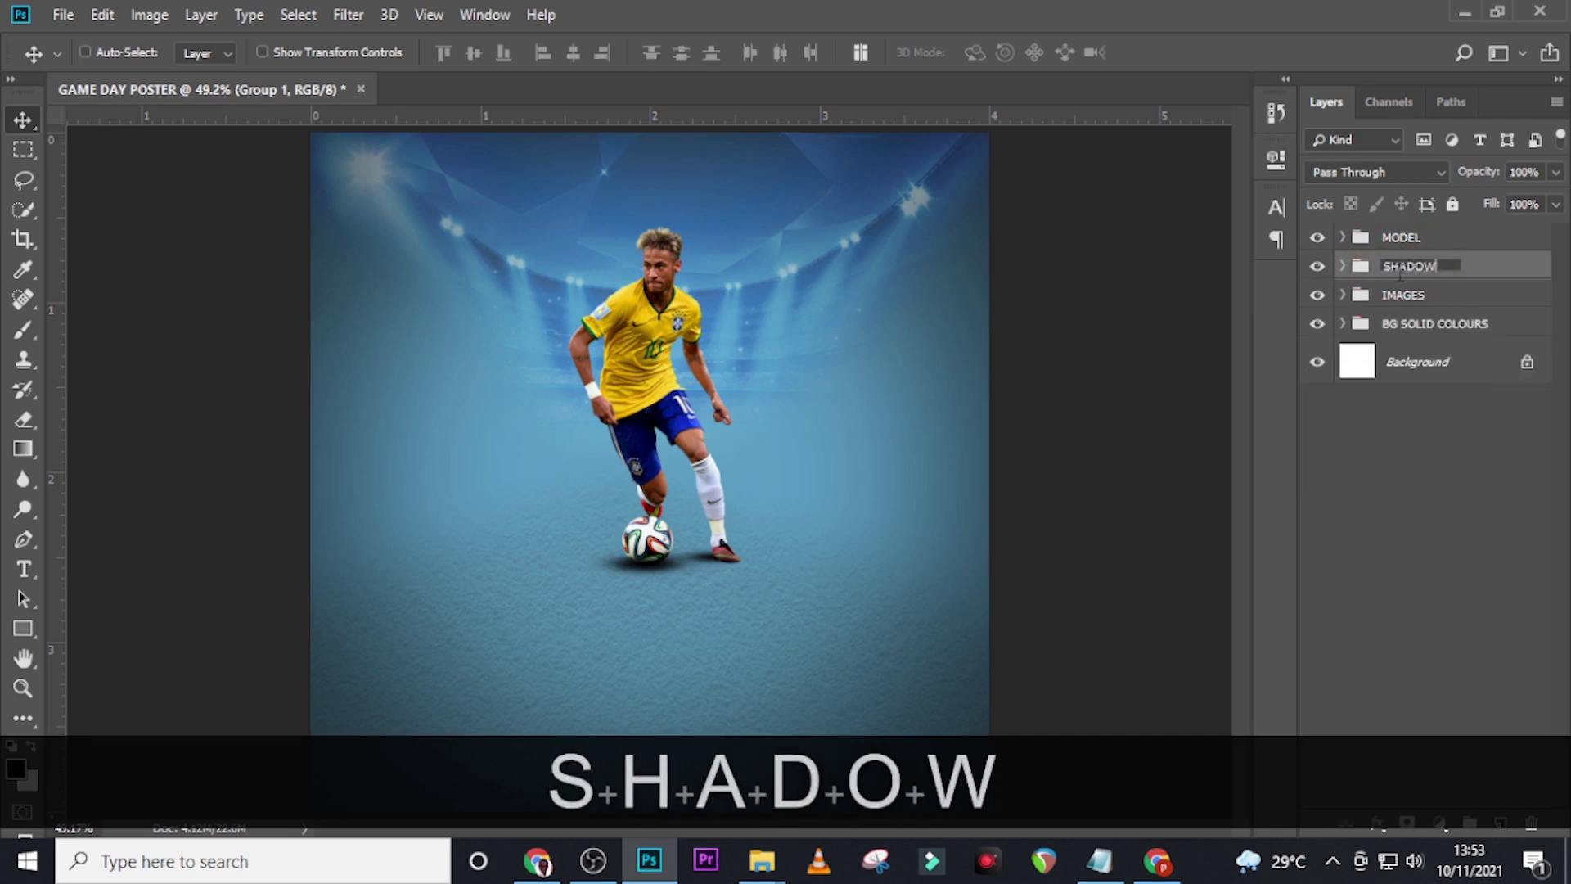
pyautogui.press('Return')
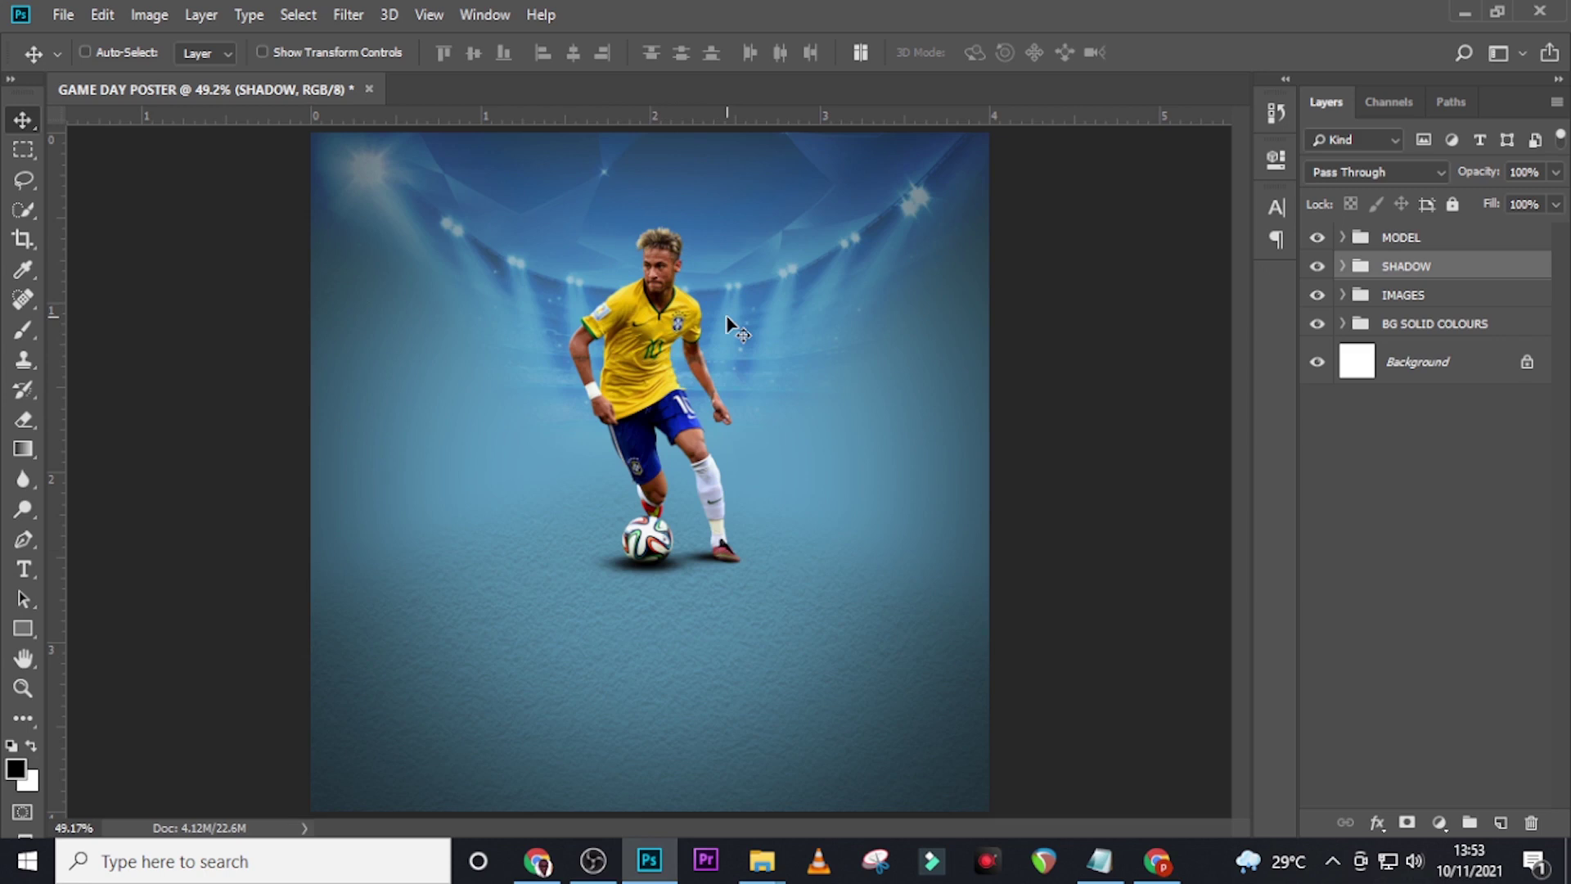
pyautogui.click(1317, 267)
pyautogui.click(1315, 271)
# Add a NEYMAR text copied from U59.txt in Notepad above the player and move its layer above the MODEL group.
pyautogui.press('t')
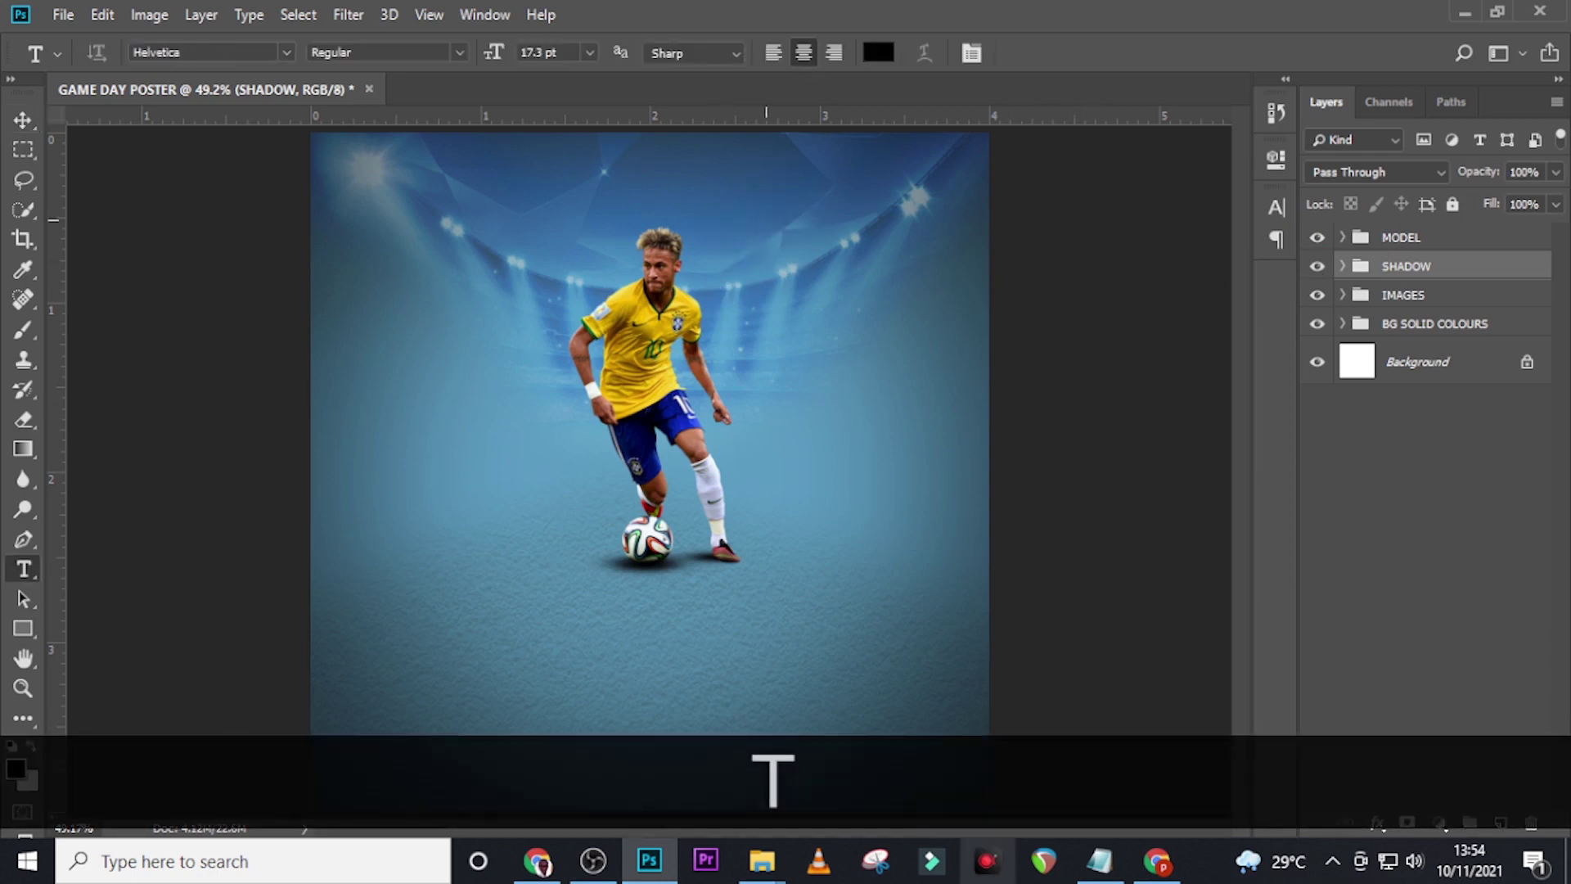
pyautogui.click(766, 219)
pyautogui.click(1099, 859)
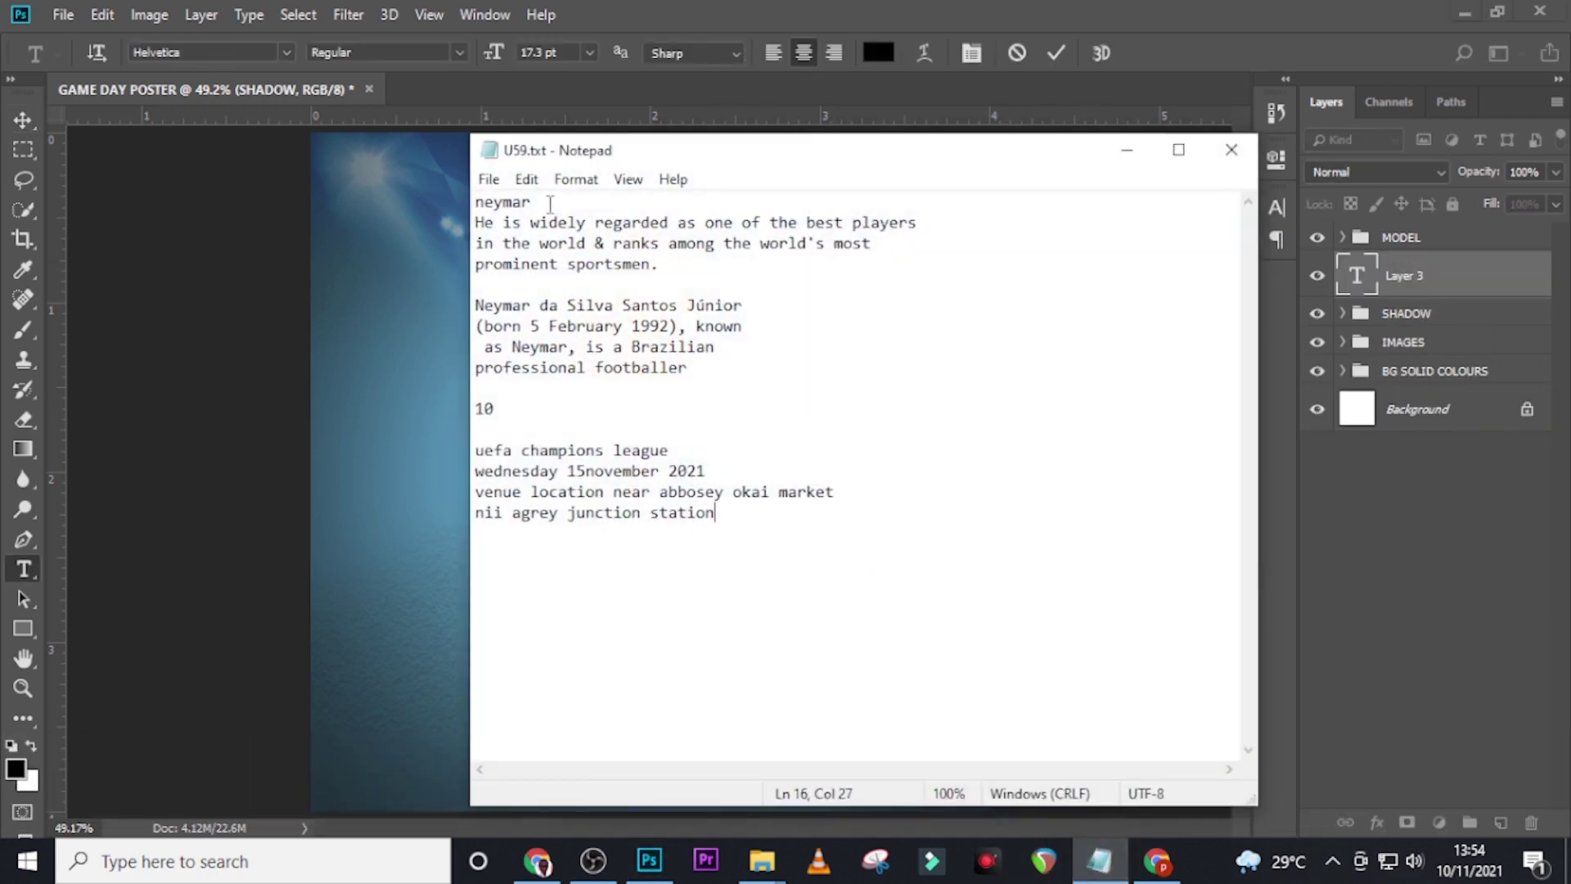
pyautogui.moveTo(550, 204); pyautogui.dragTo(476, 202)
pyautogui.hotkey('ctrl', 'c')
pyautogui.click(974, 8)
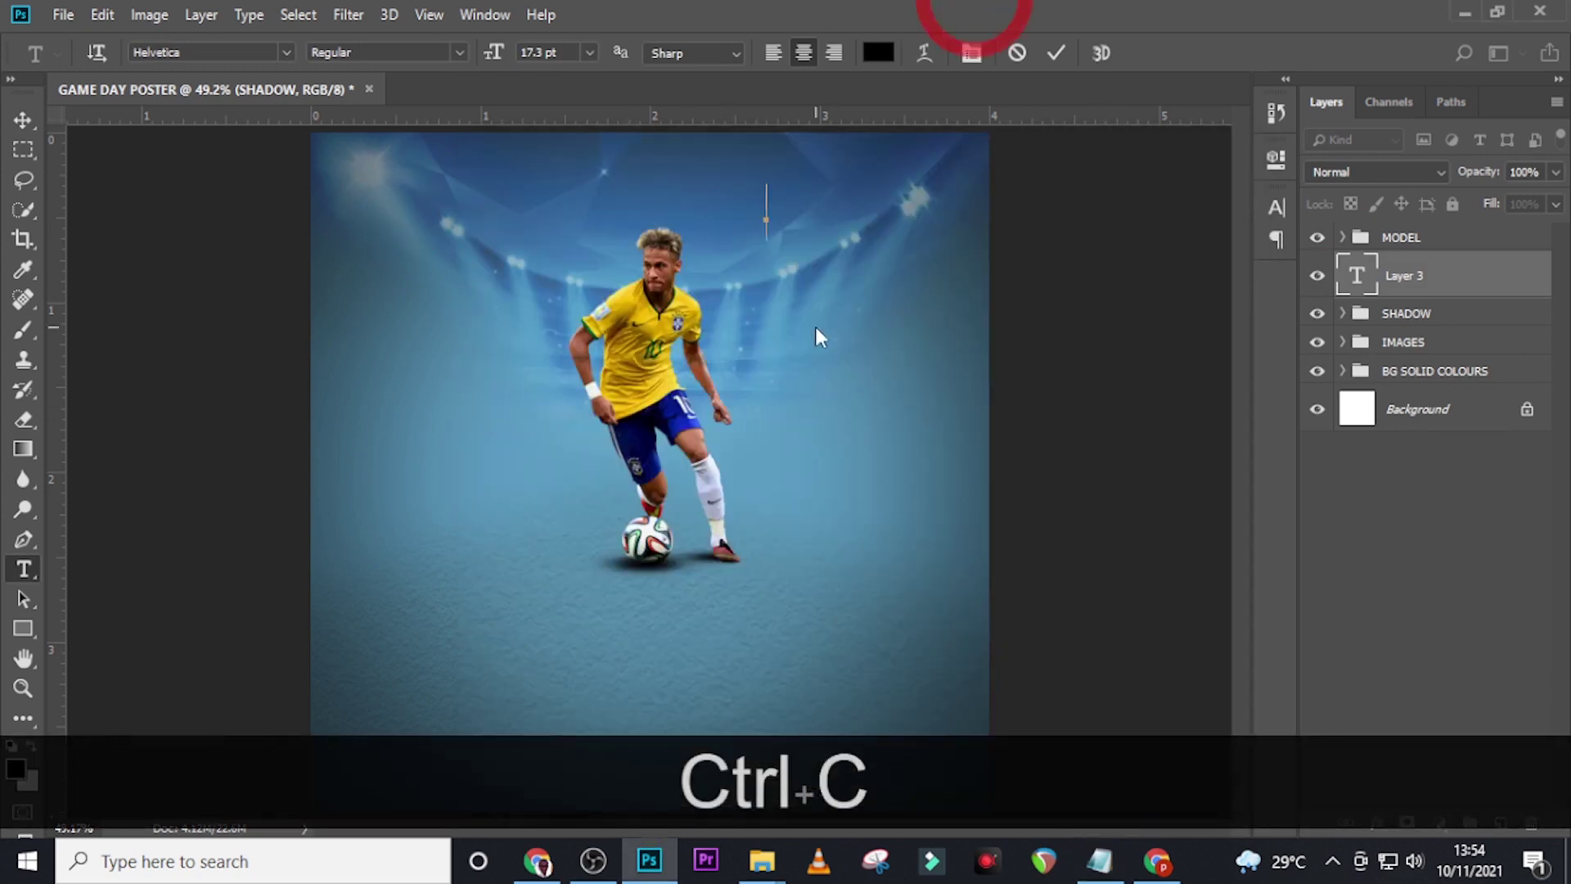
pyautogui.hotkey('ctrl', 'v')
pyautogui.click(1352, 278)
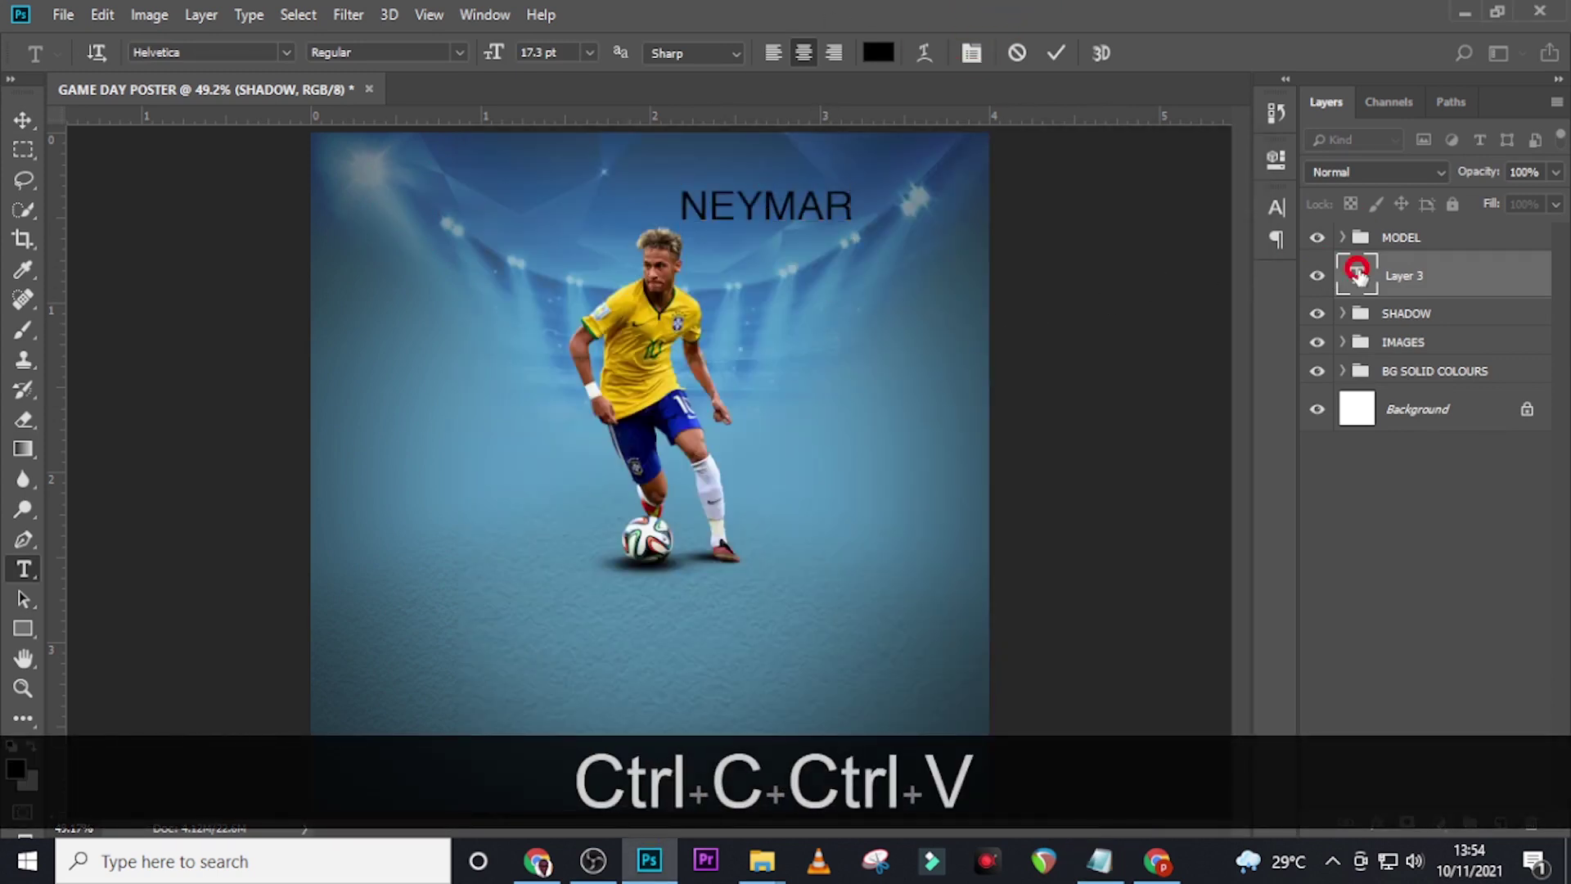
pyautogui.moveTo(1441, 273); pyautogui.dragTo(1432, 228)
# Set the NEYMAR text to the PRIMETIME font at 45 pt.
pyautogui.click(1277, 208)
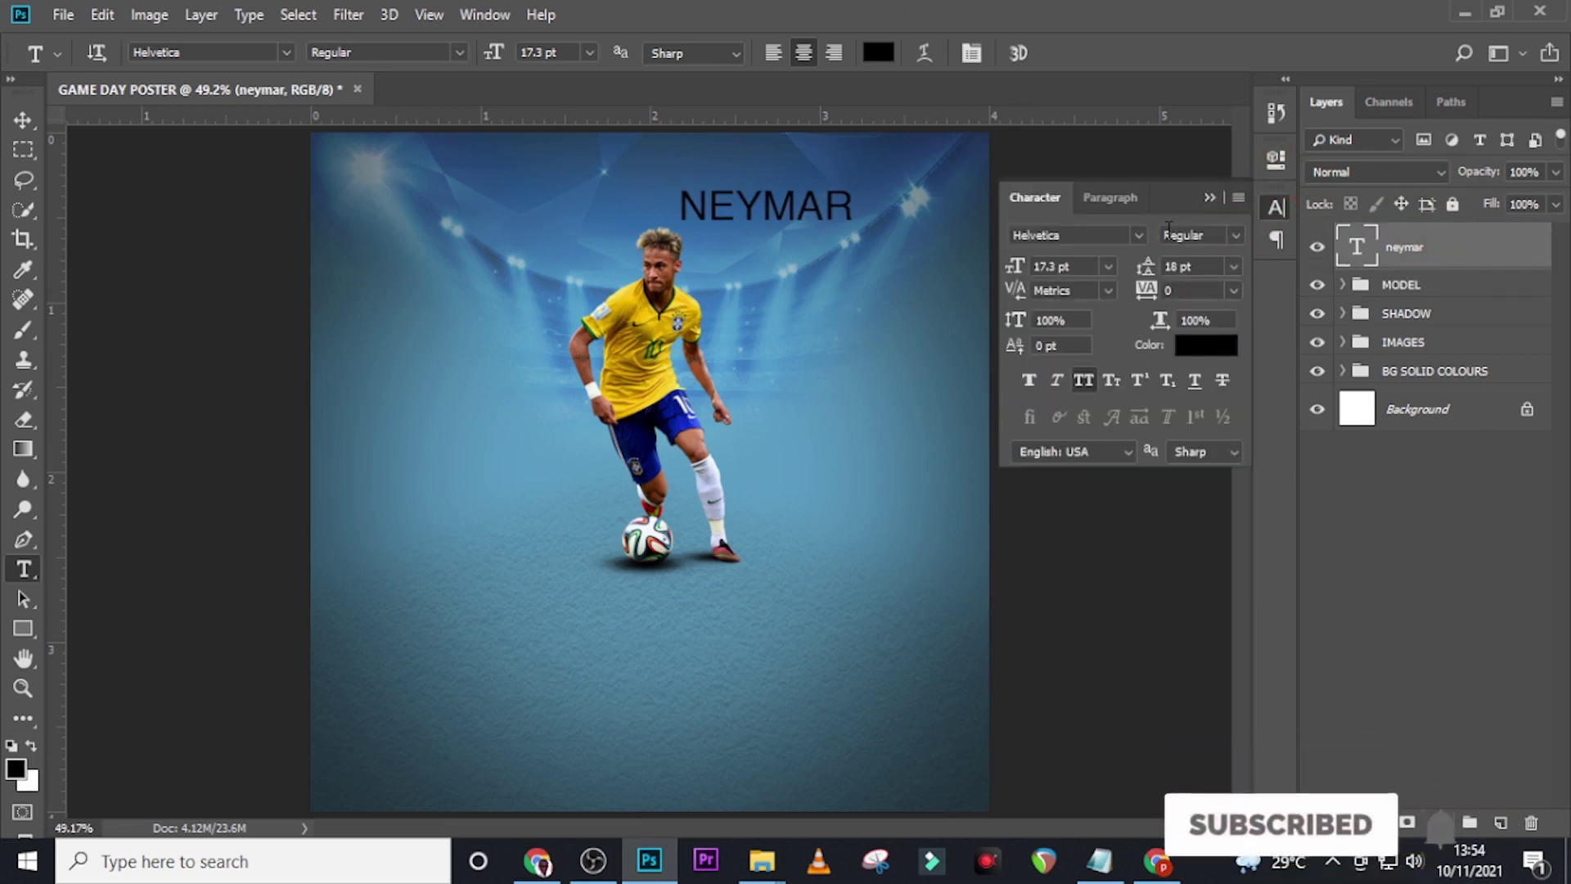
pyautogui.click(1137, 234)
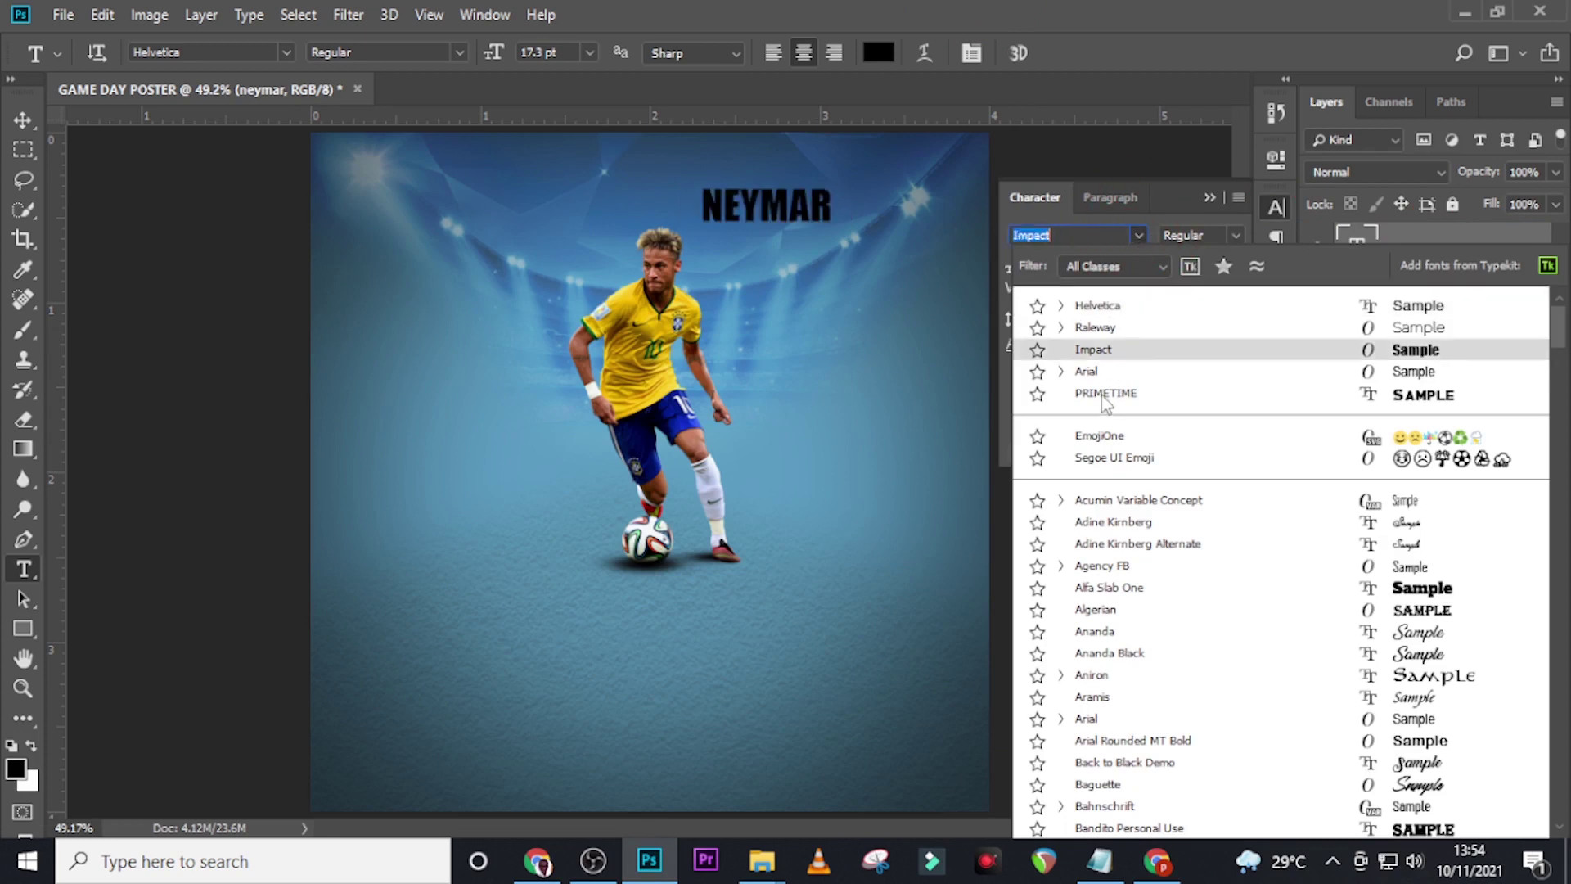
pyautogui.click(1101, 393)
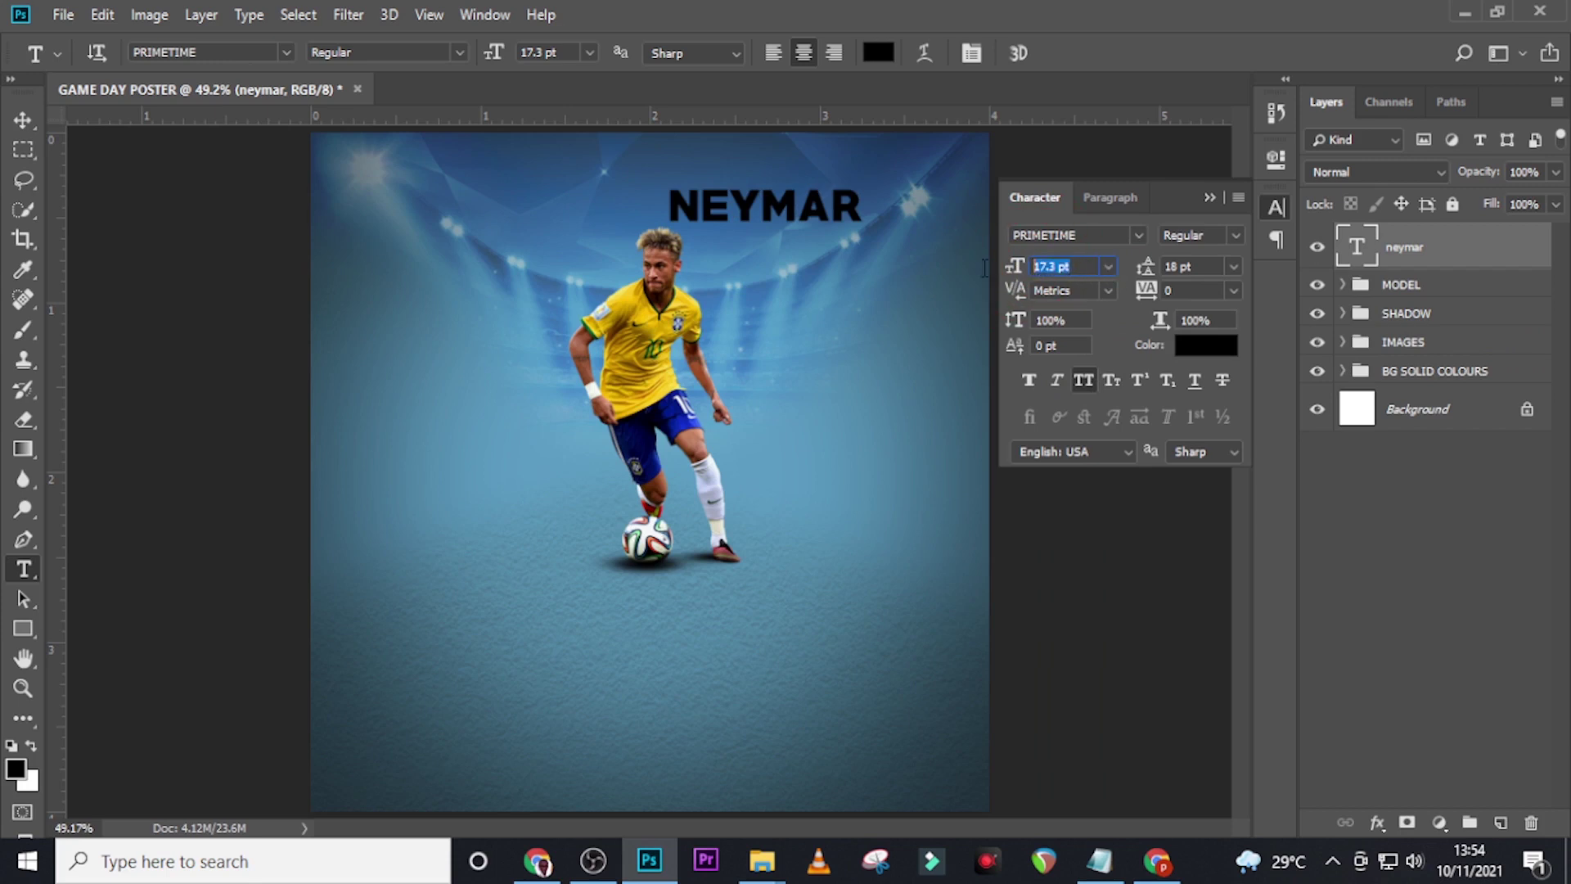
pyautogui.write('45')
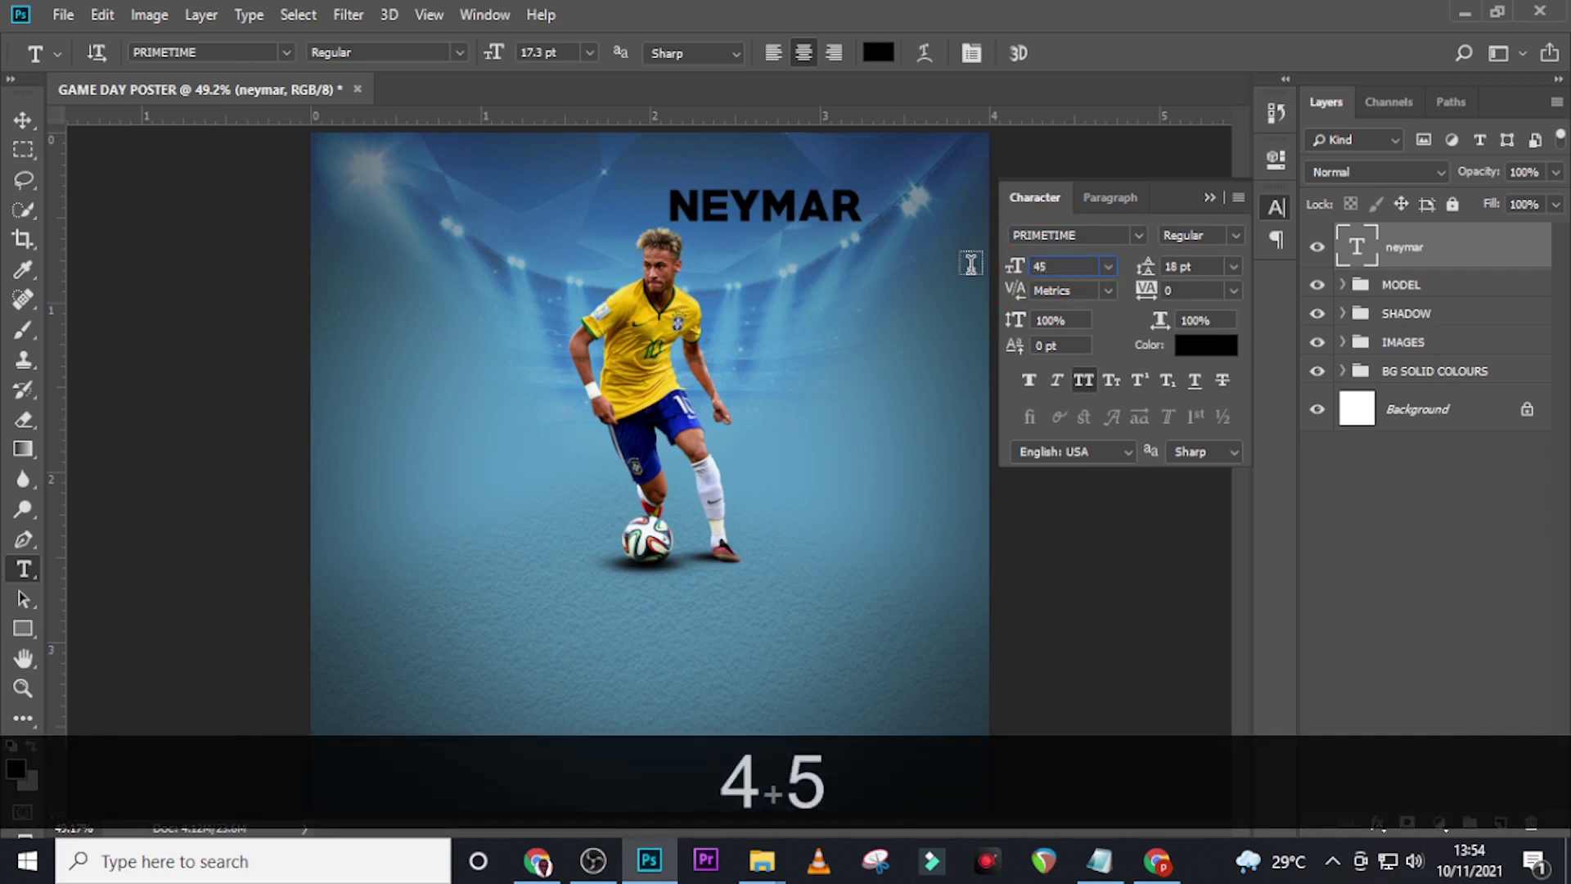
pyautogui.press('Return')
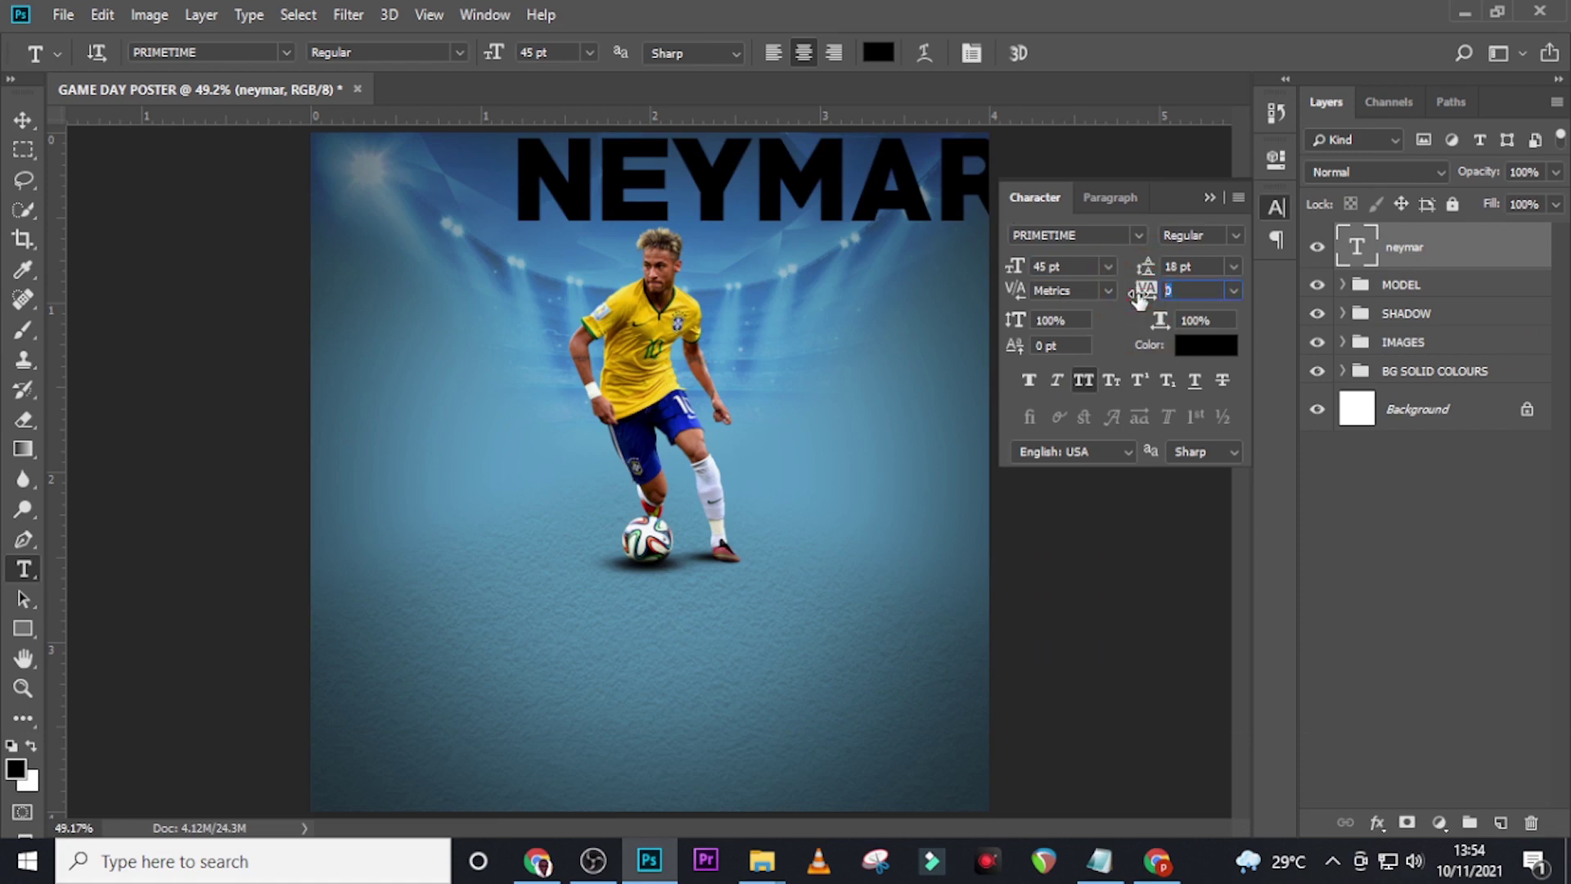
# Move the NEYMAR text down across the player's waist and place a vertical guide at the left edge of the N.
pyautogui.click(1385, 255)
pyautogui.press('v')
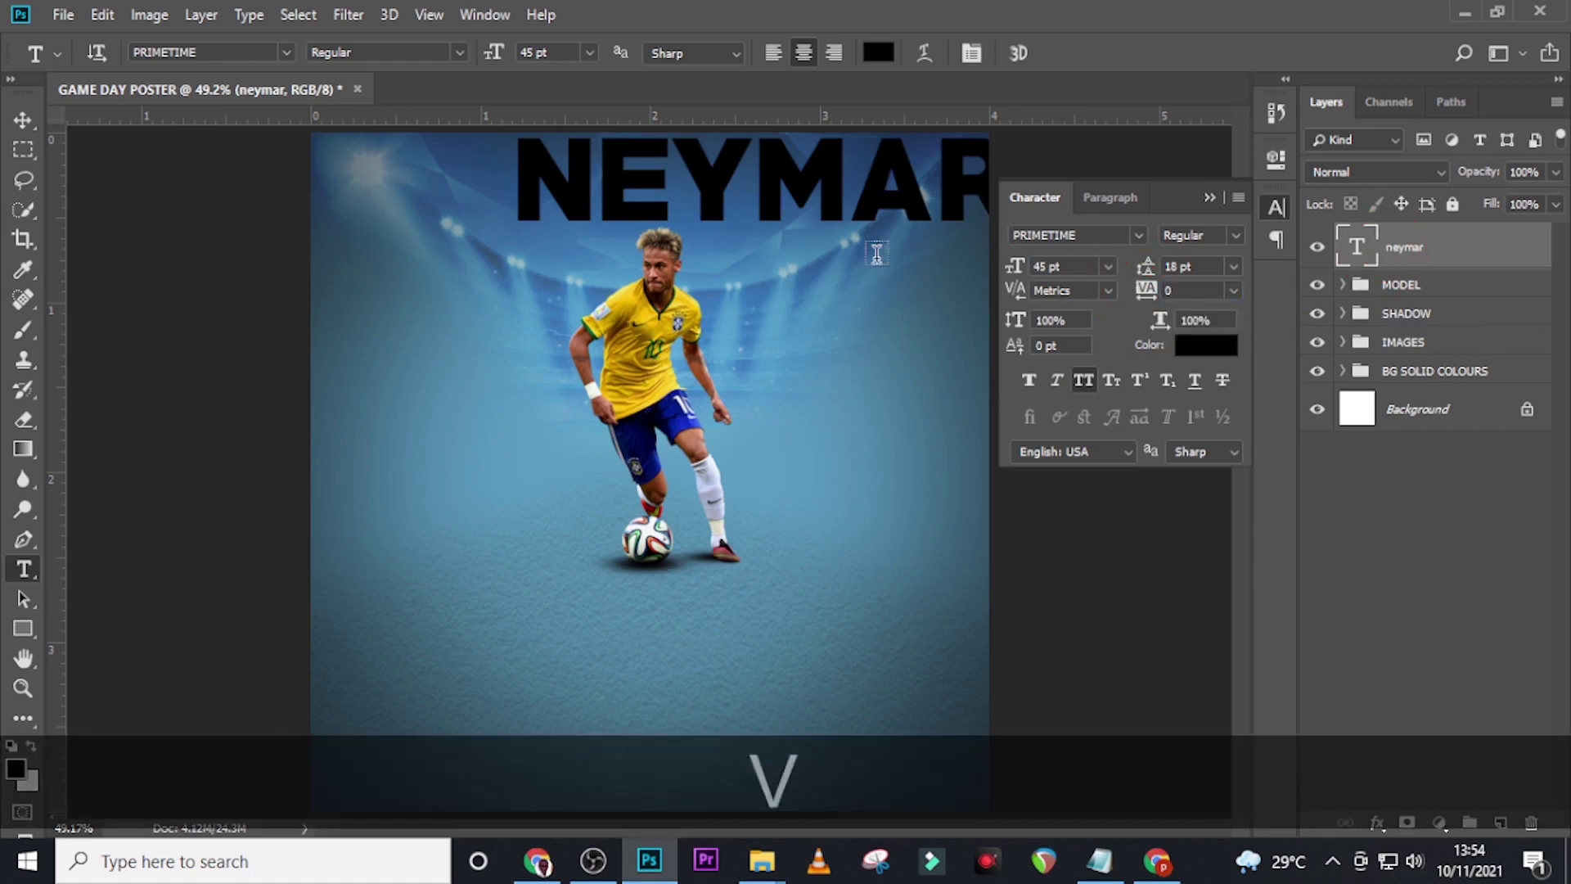
pyautogui.click(23, 121)
pyautogui.moveTo(677, 234); pyautogui.dragTo(595, 463)
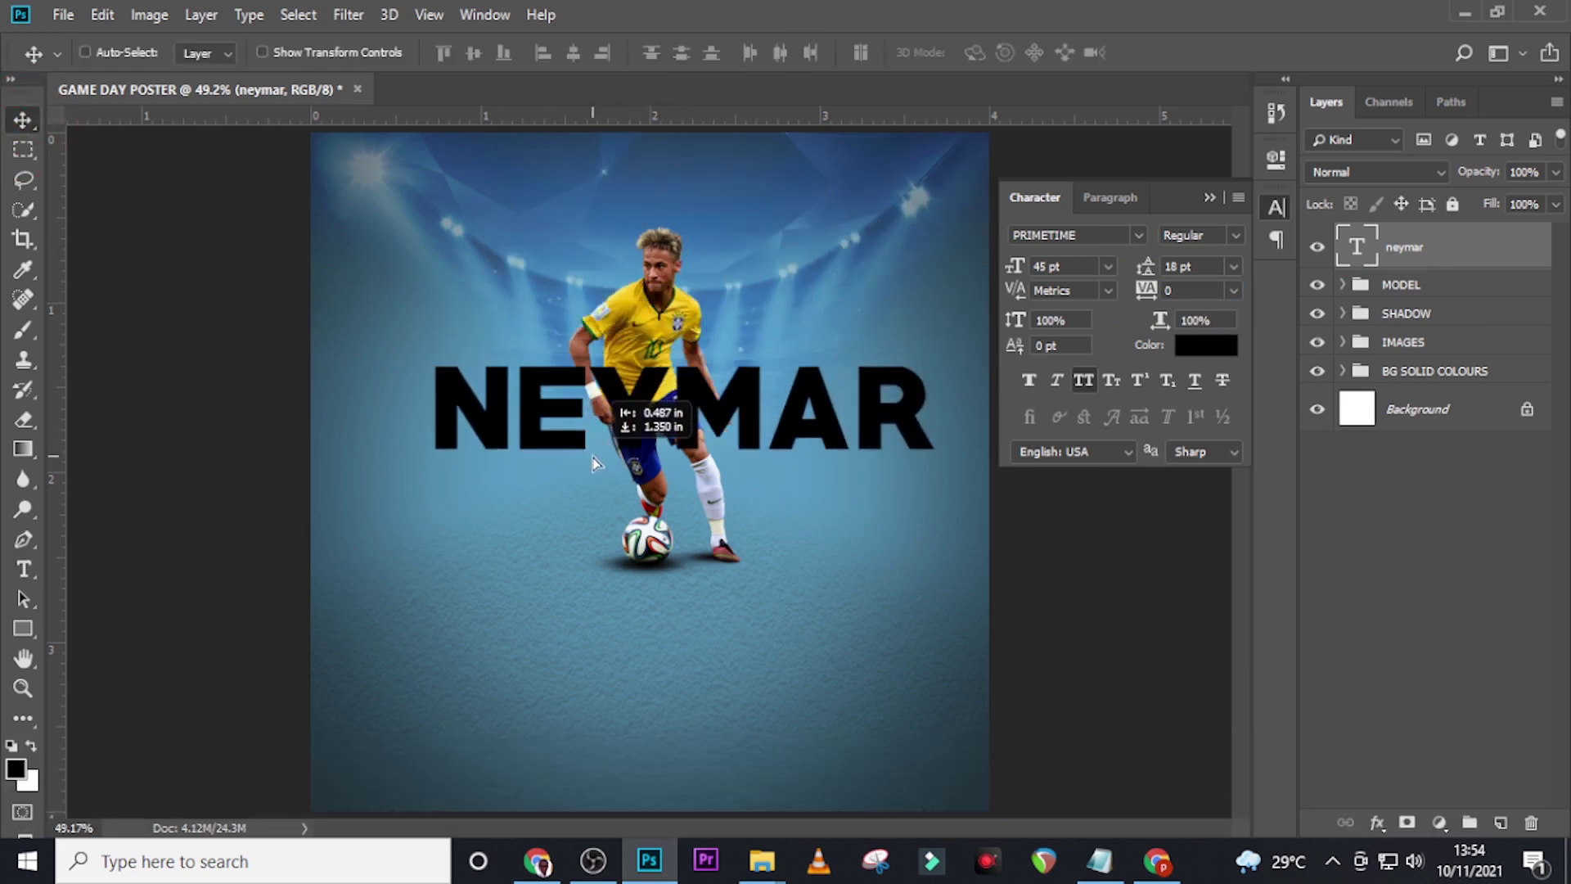
pyautogui.moveTo(56, 368); pyautogui.dragTo(437, 375)
pyautogui.moveTo(437, 375); pyautogui.dragTo(435, 376)
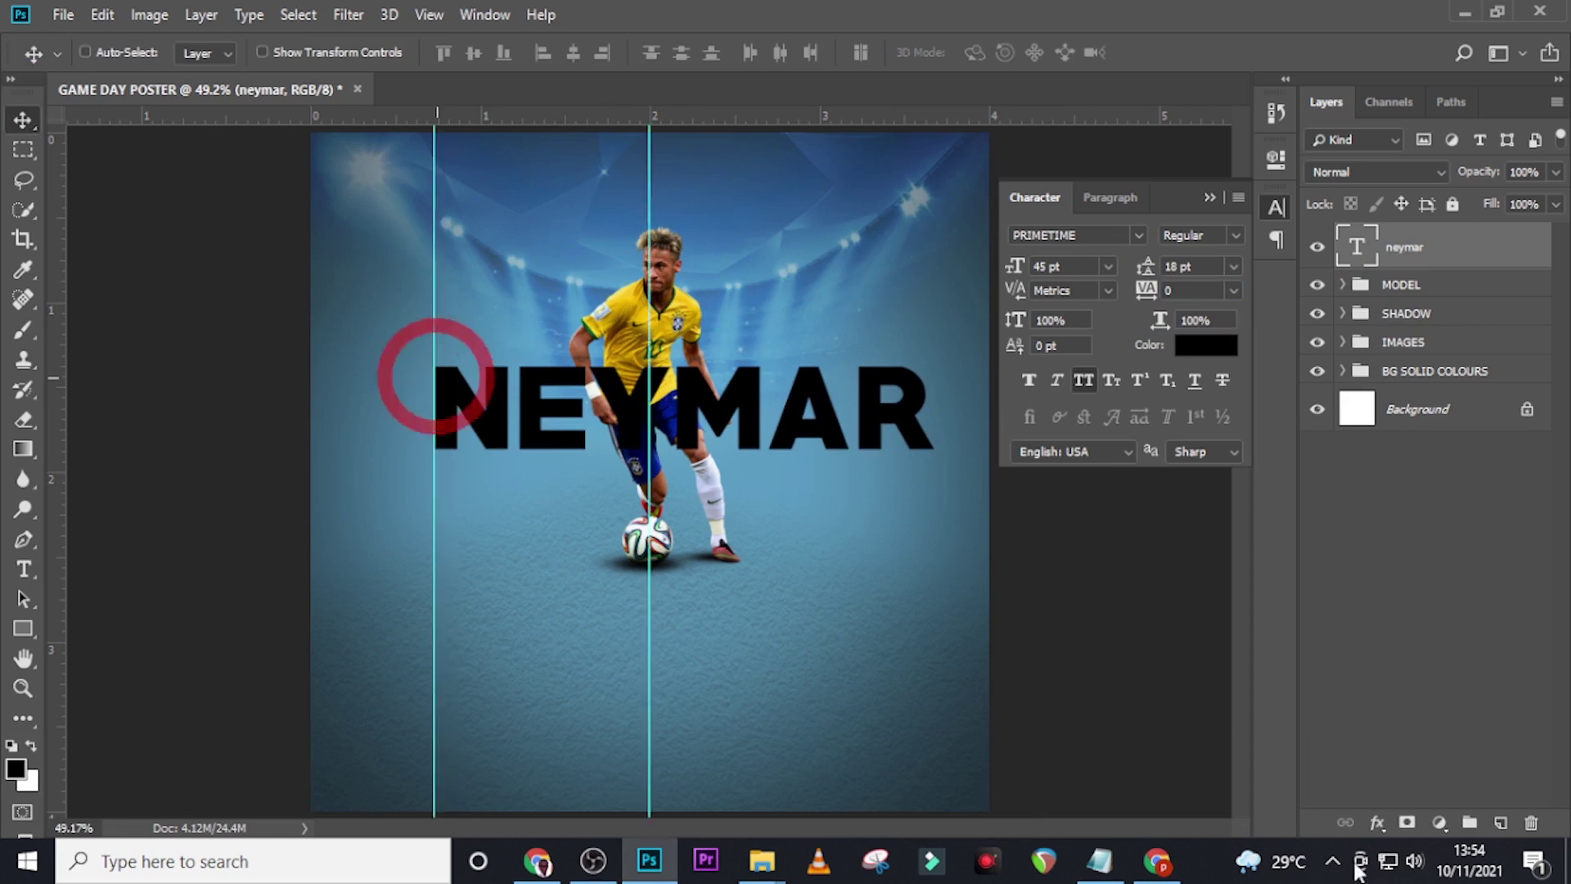
# Copy the paragraph beginning "He is widely regarded" from the Notepad file and paste it as a new text layer below NEYMAR.
pyautogui.click(1099, 861)
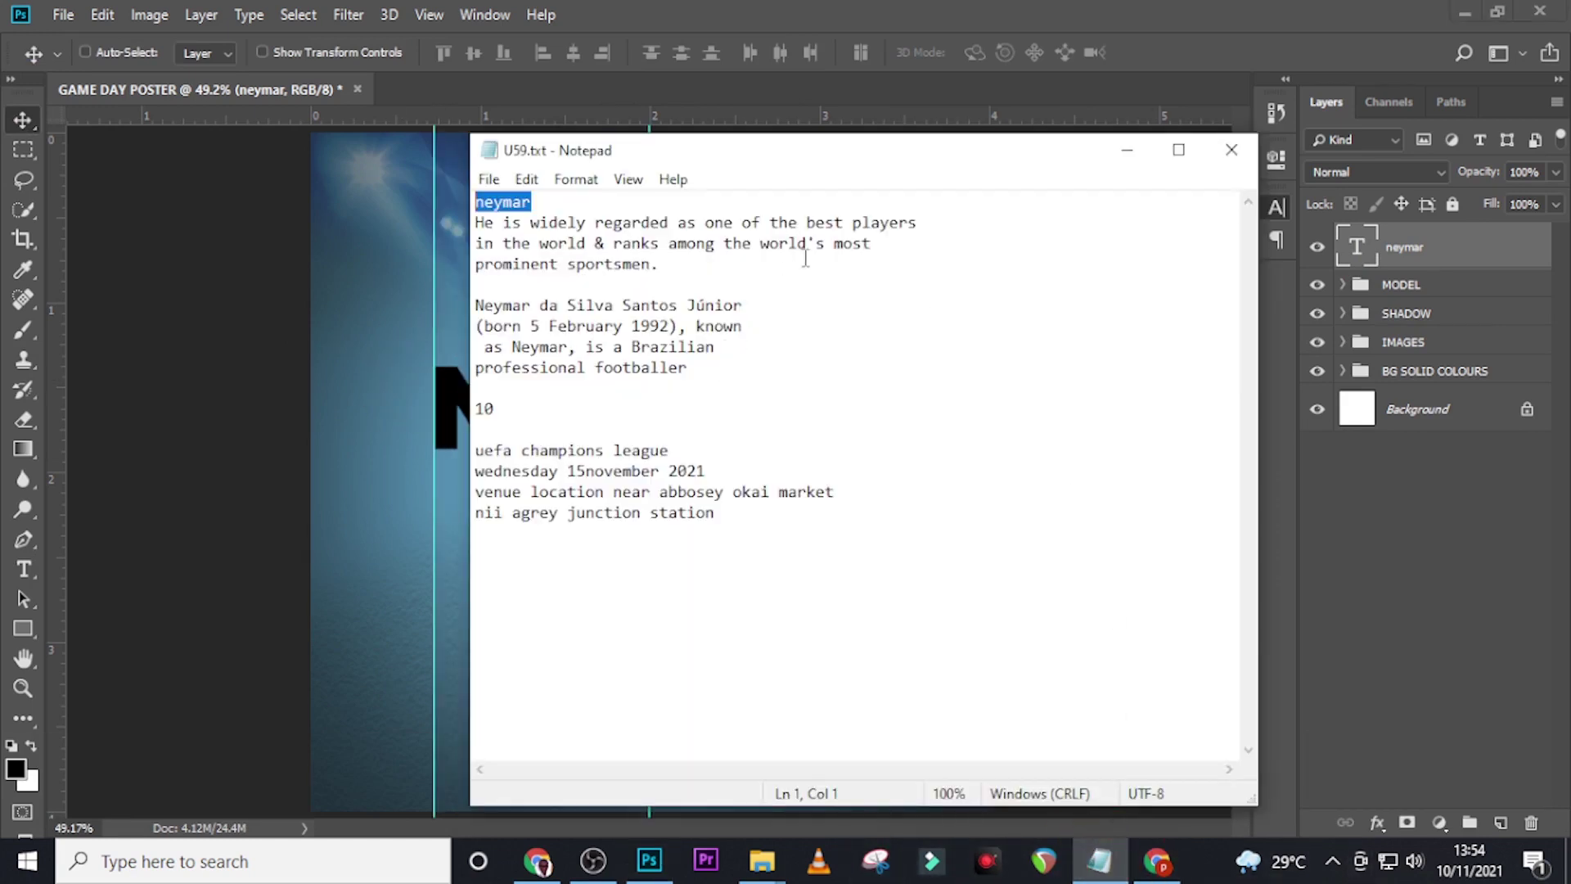
pyautogui.moveTo(691, 276); pyautogui.dragTo(474, 223)
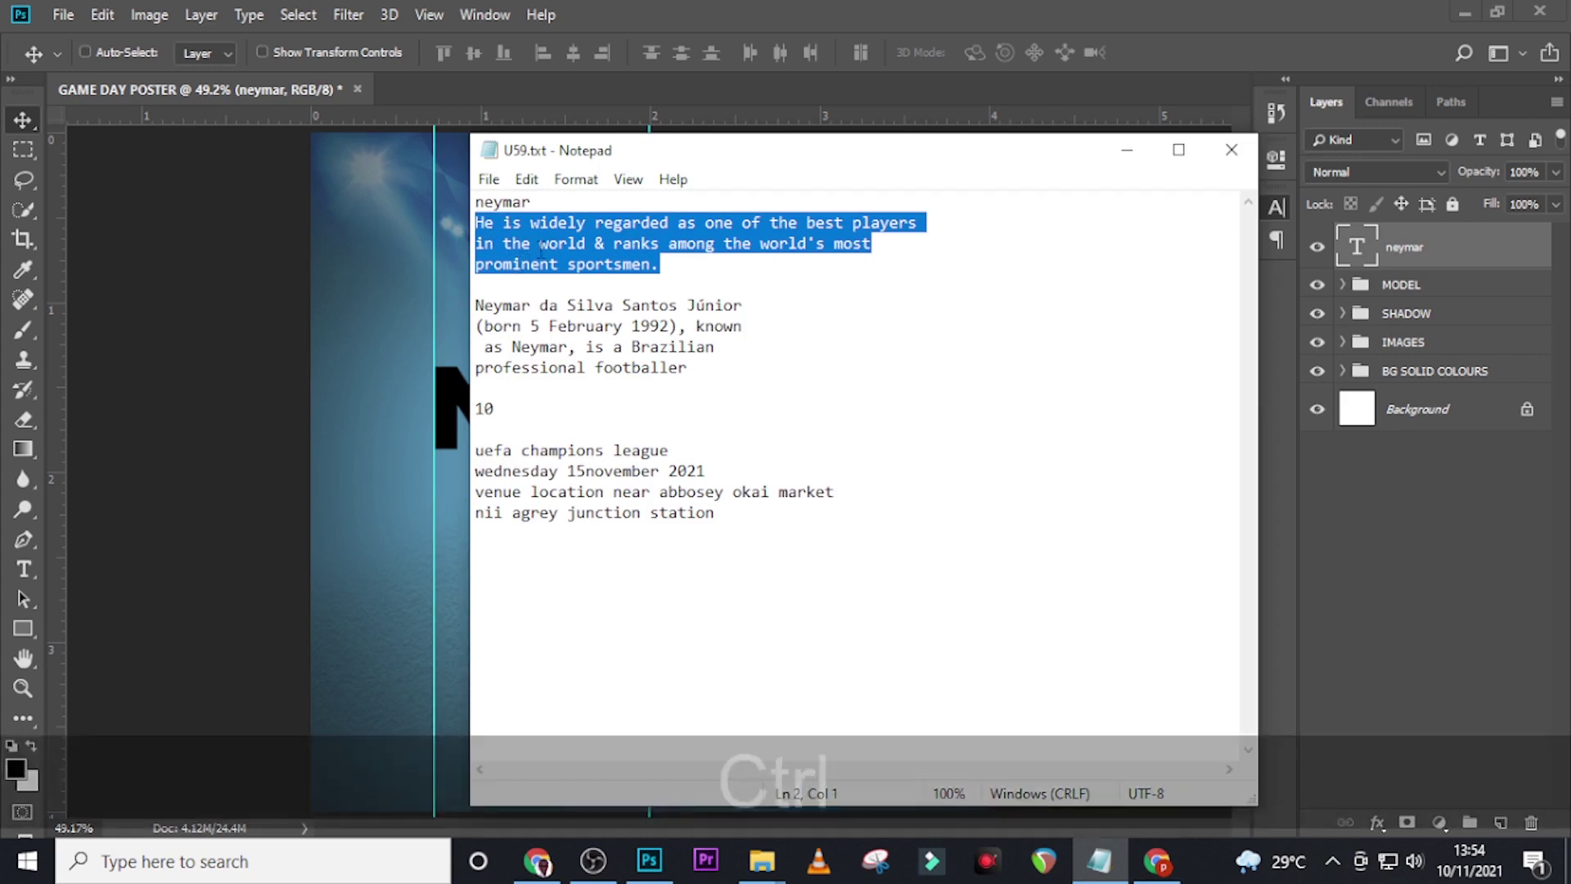
pyautogui.hotkey('ctrl', 'c')
pyautogui.click(809, 12)
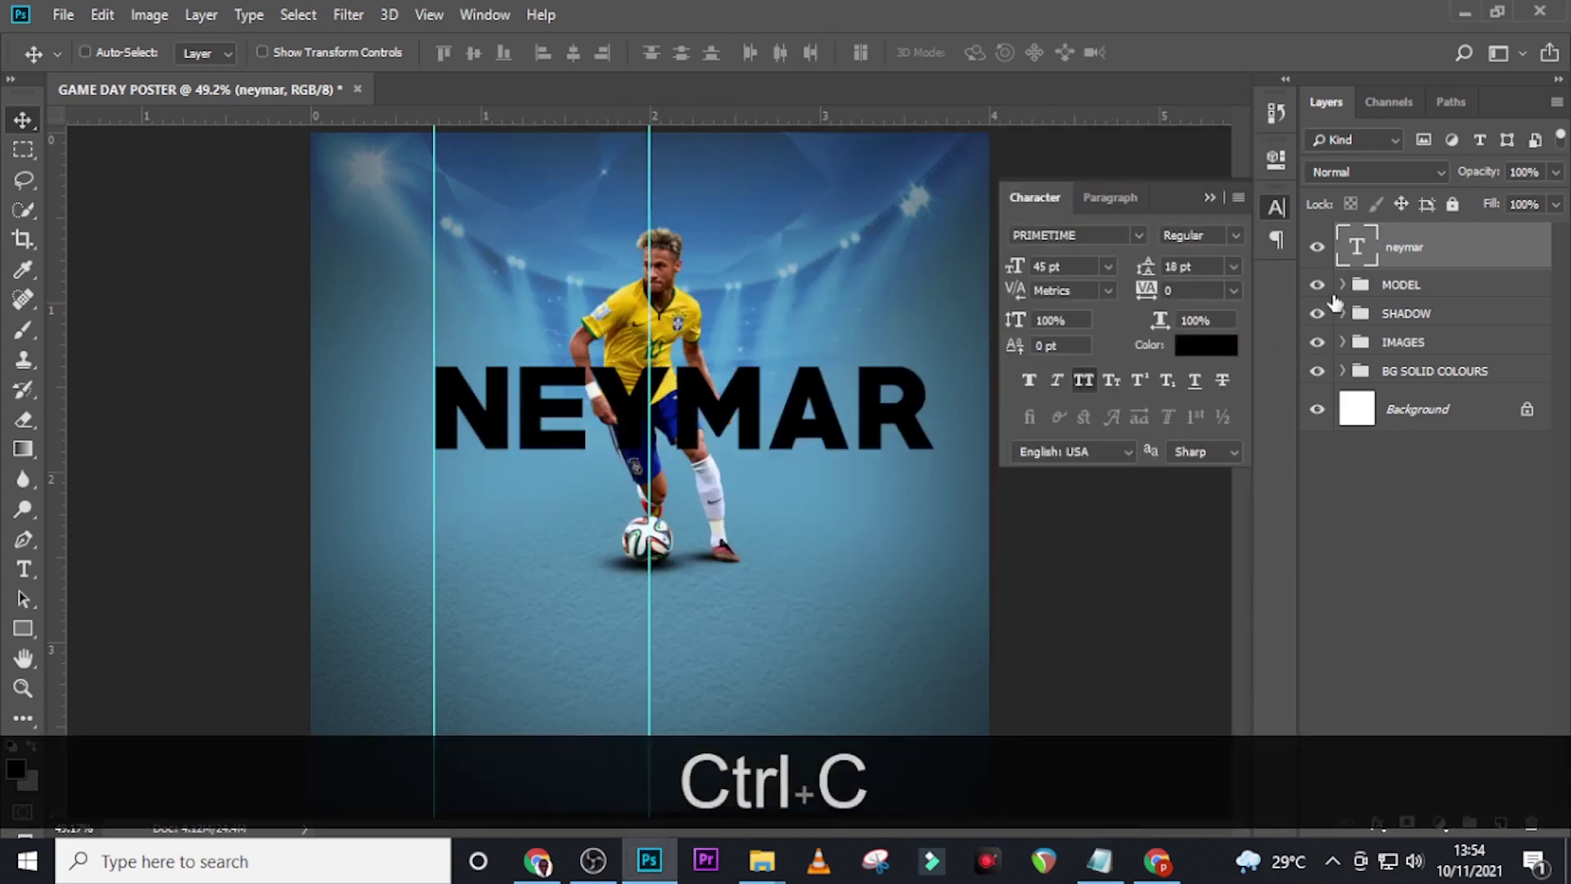
pyautogui.press('t')
pyautogui.click(531, 530)
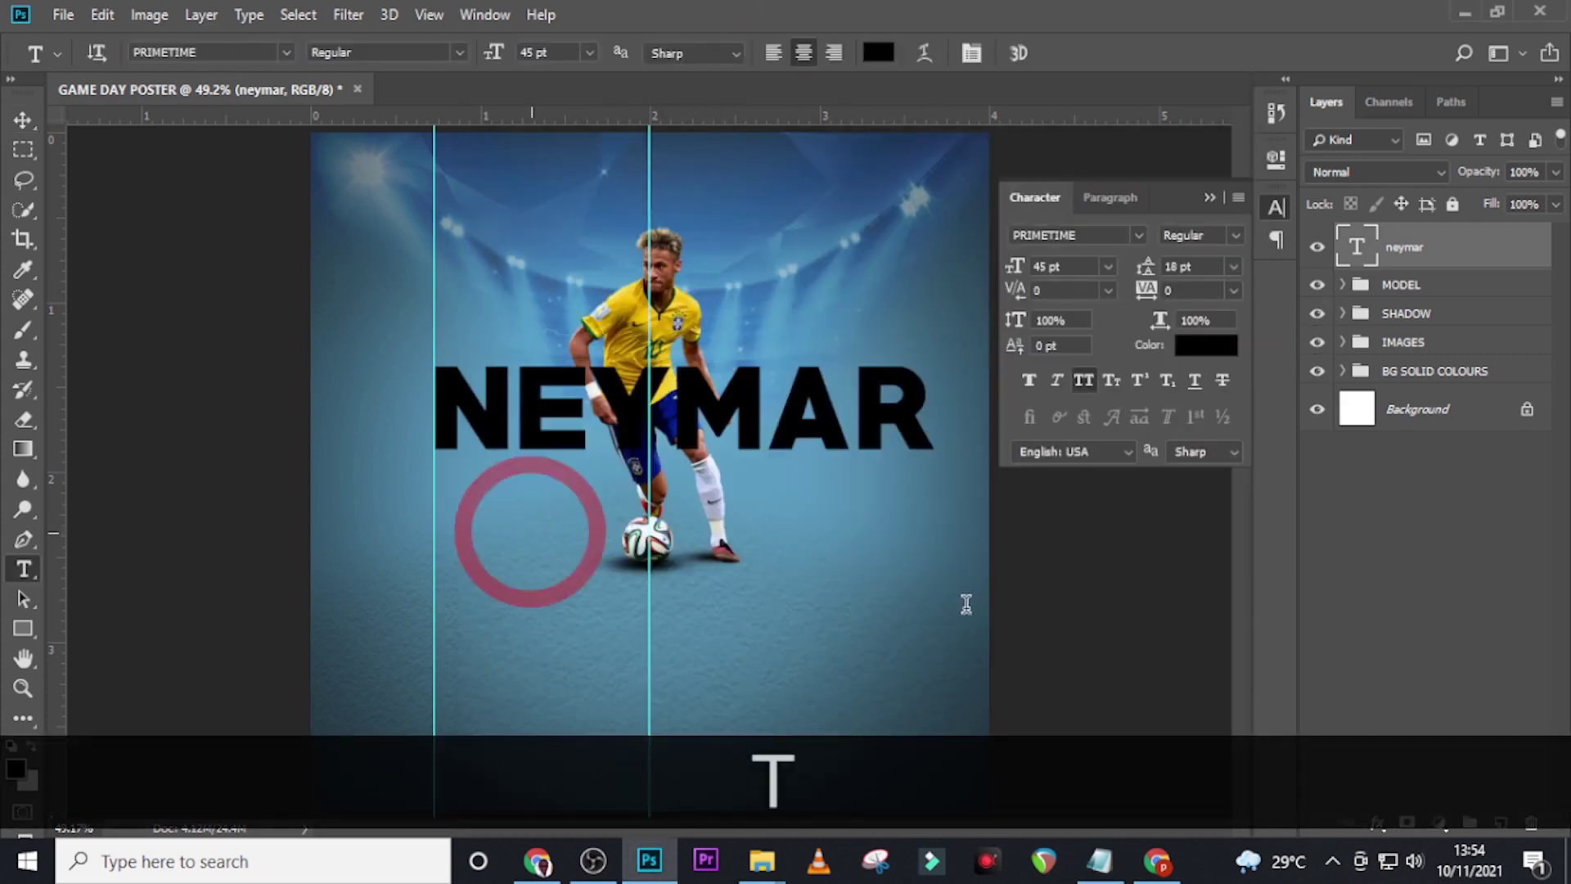
pyautogui.hotkey('ctrl', 'v')
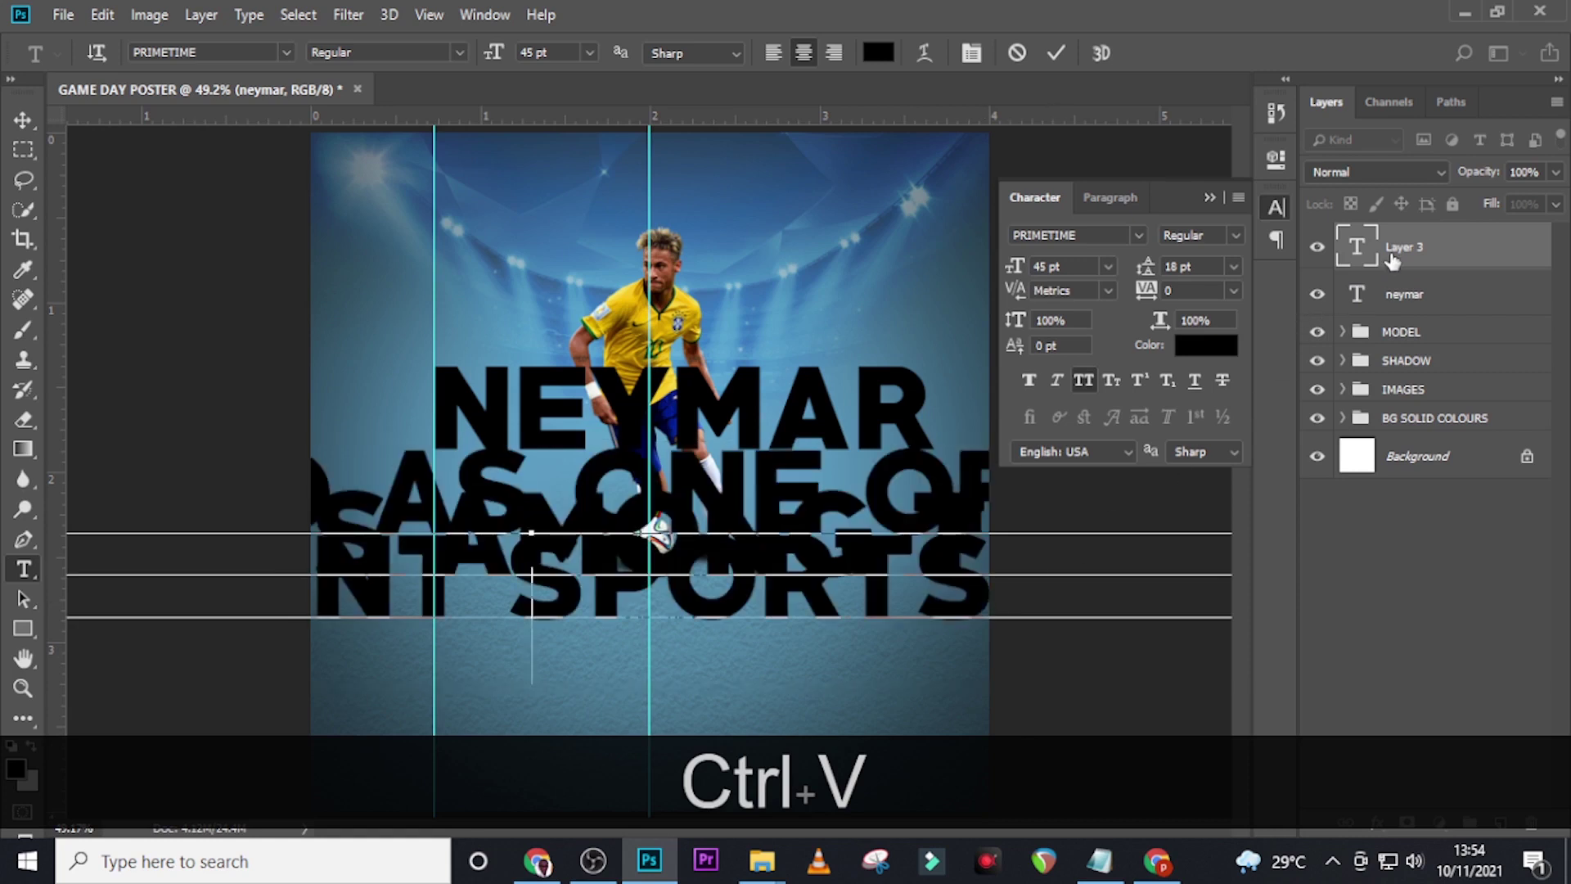
# Left-align the paragraph text, set its font to Arial and turn off All Caps.
pyautogui.click(1095, 196)
pyautogui.click(1031, 236)
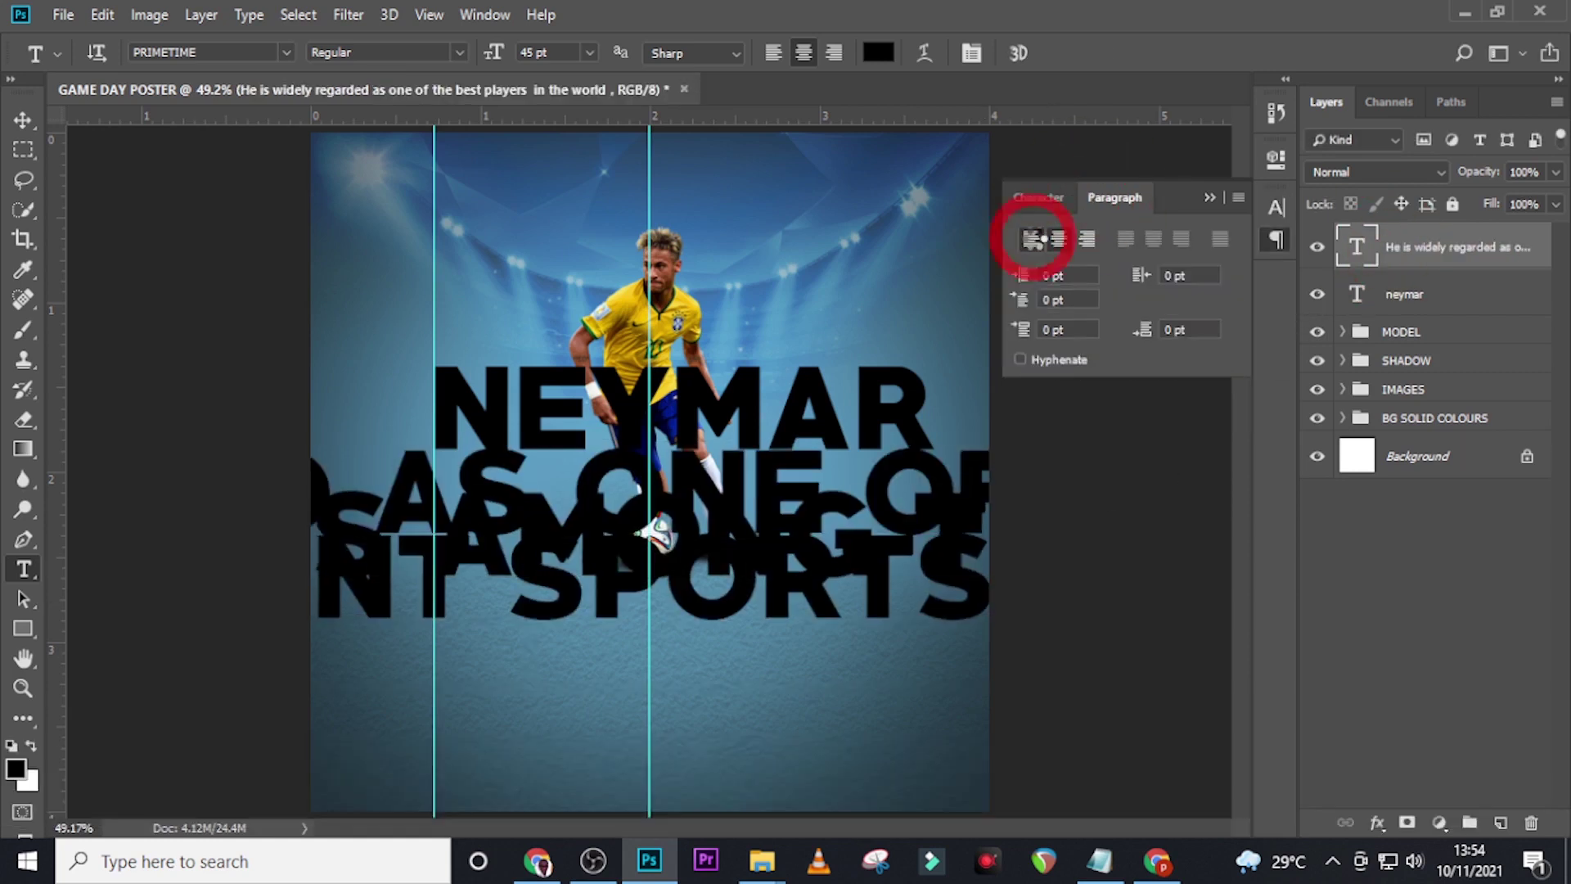
pyautogui.click(1034, 199)
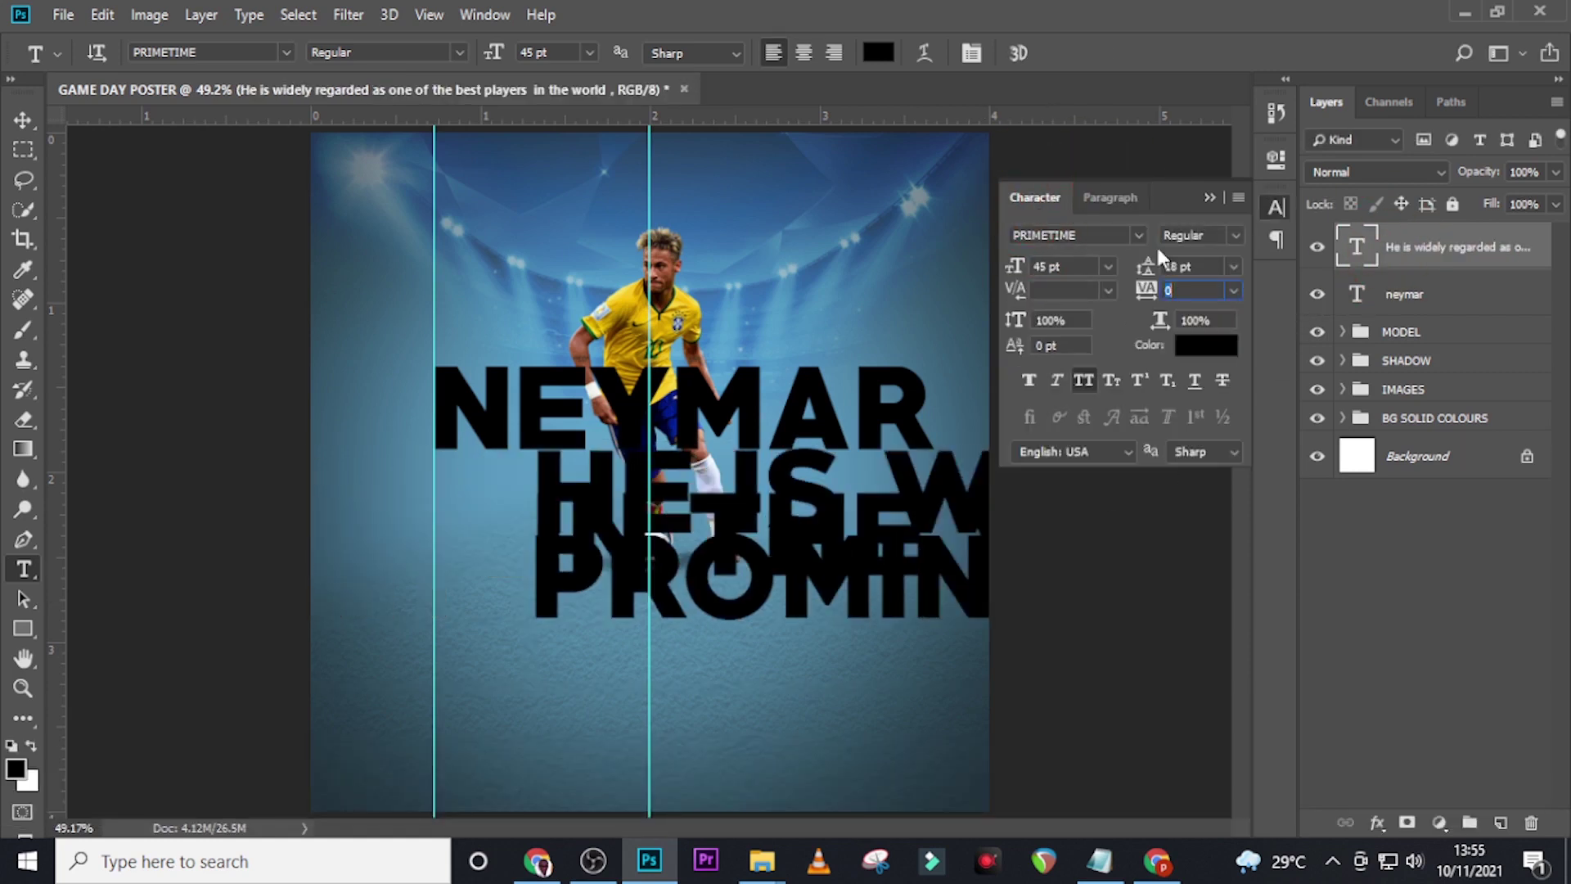
pyautogui.click(1137, 235)
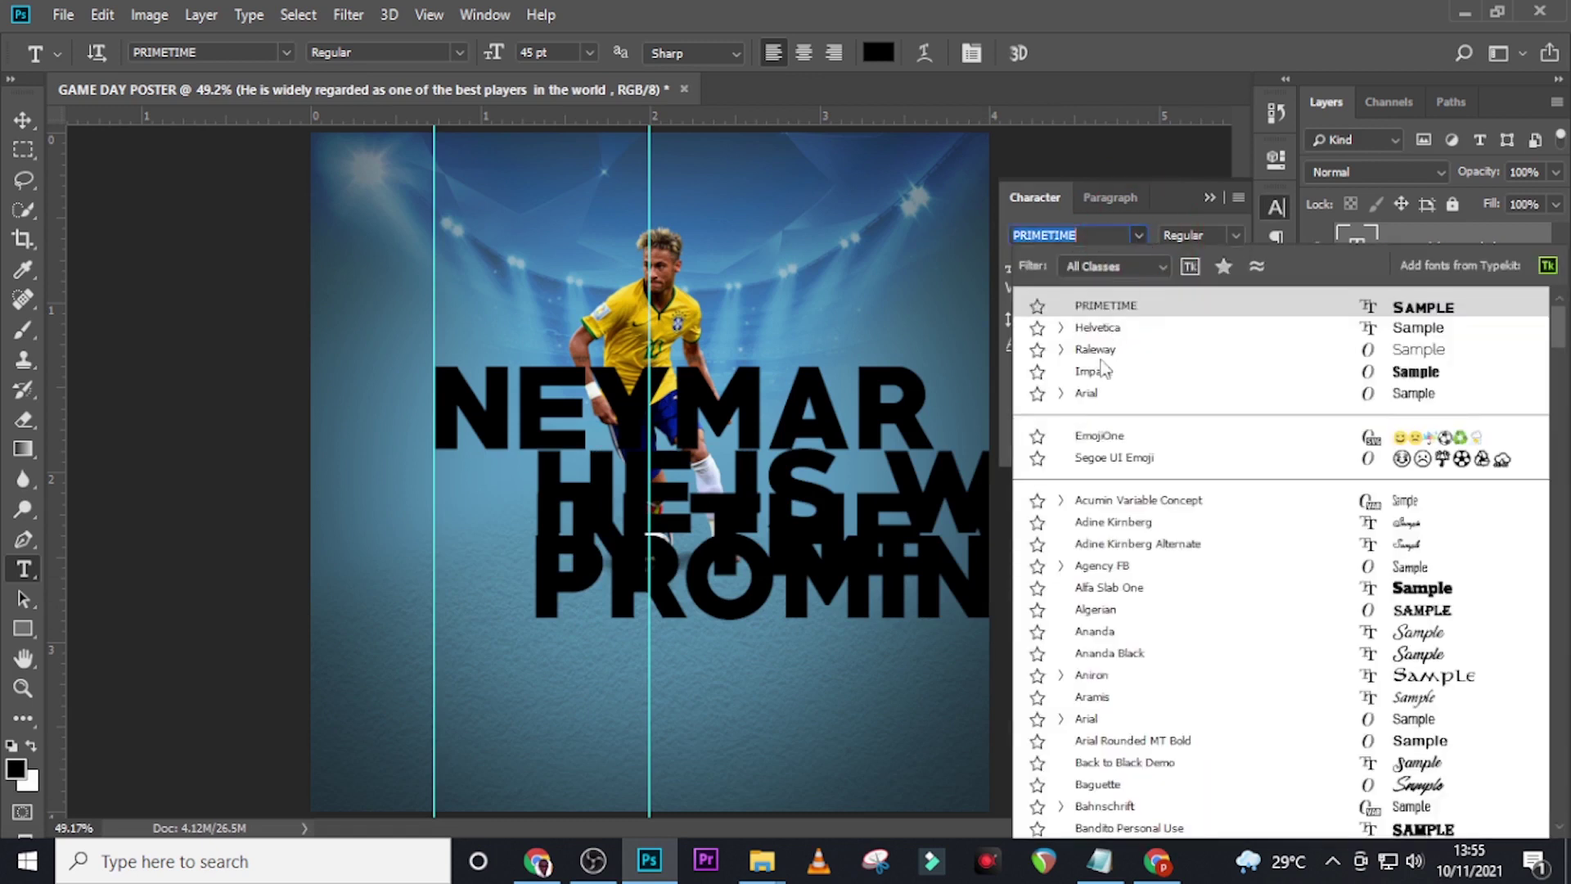
pyautogui.click(1089, 396)
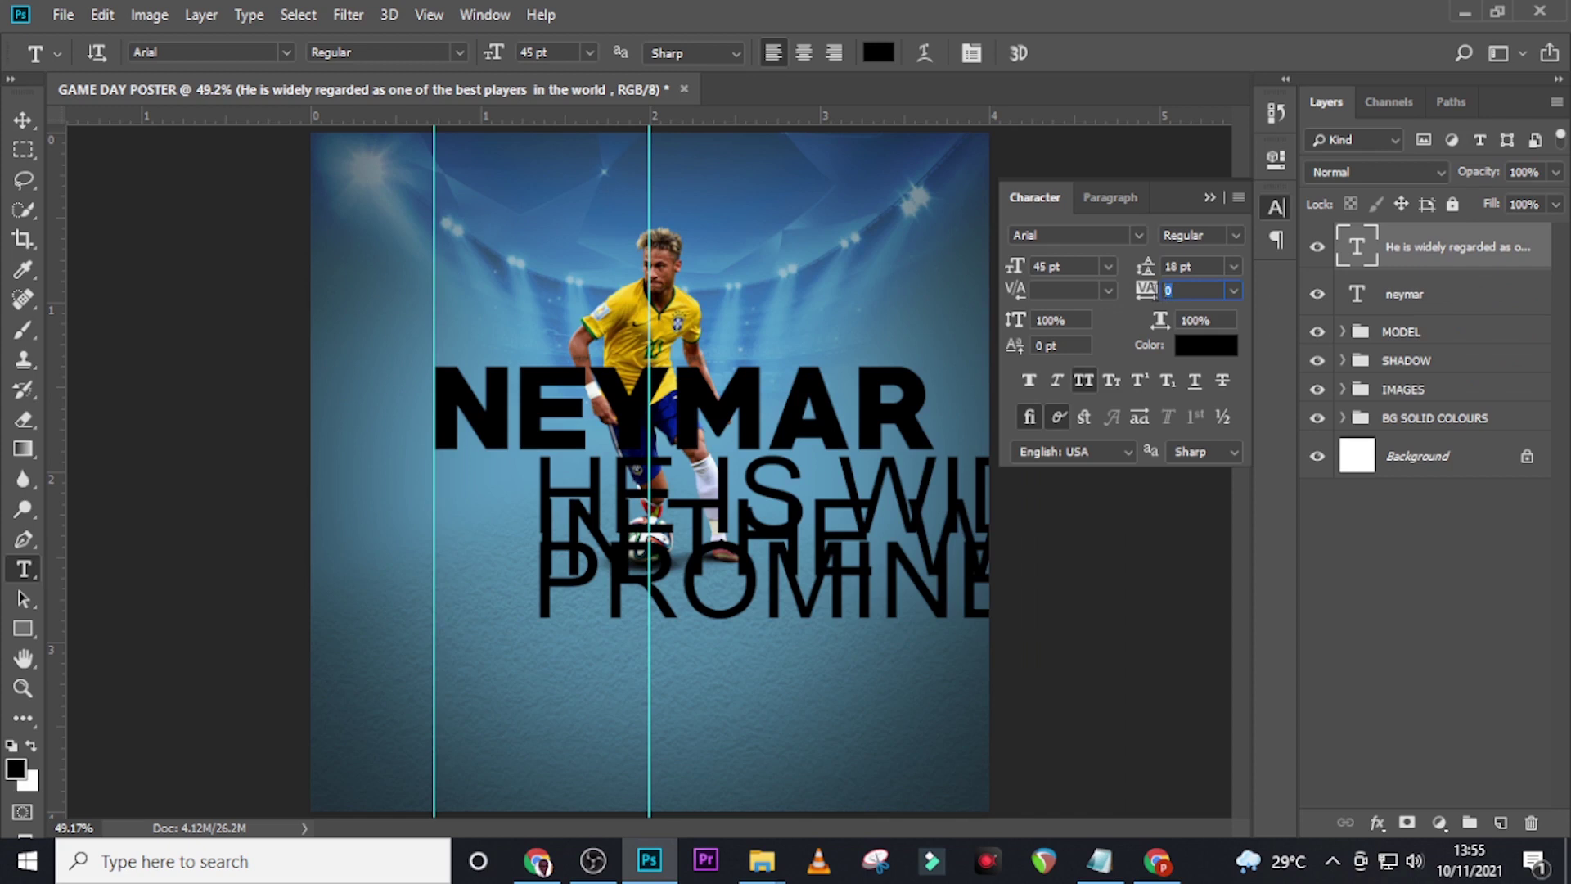
pyautogui.click(1080, 380)
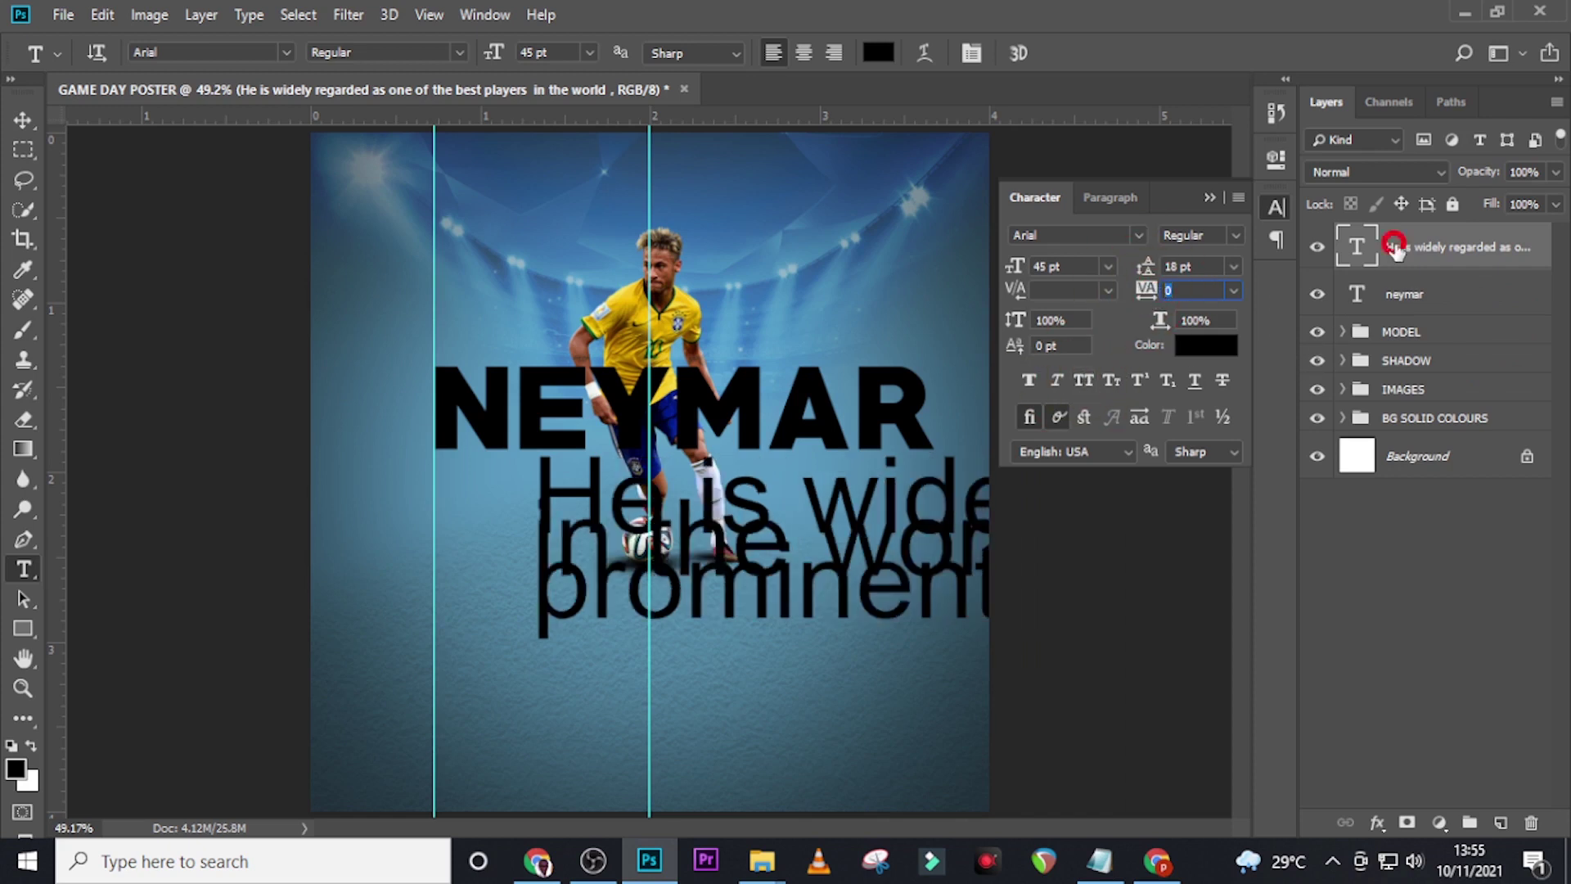
# Increase the paragraph's leading to 31 pt and collapse the character settings.
pyautogui.click(1149, 266)
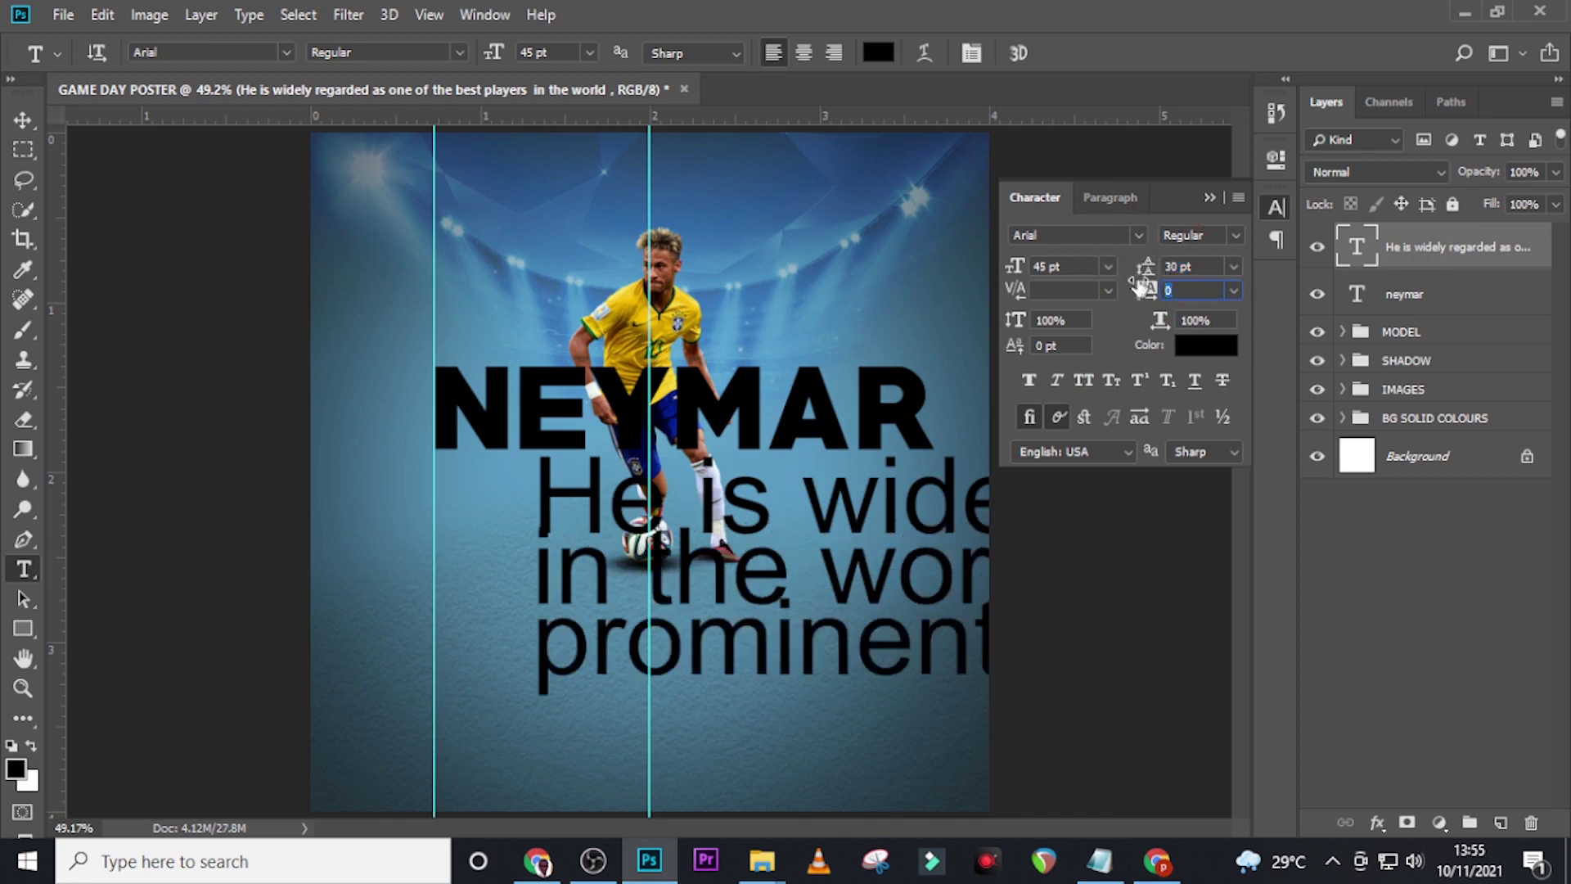
pyautogui.click(1150, 268)
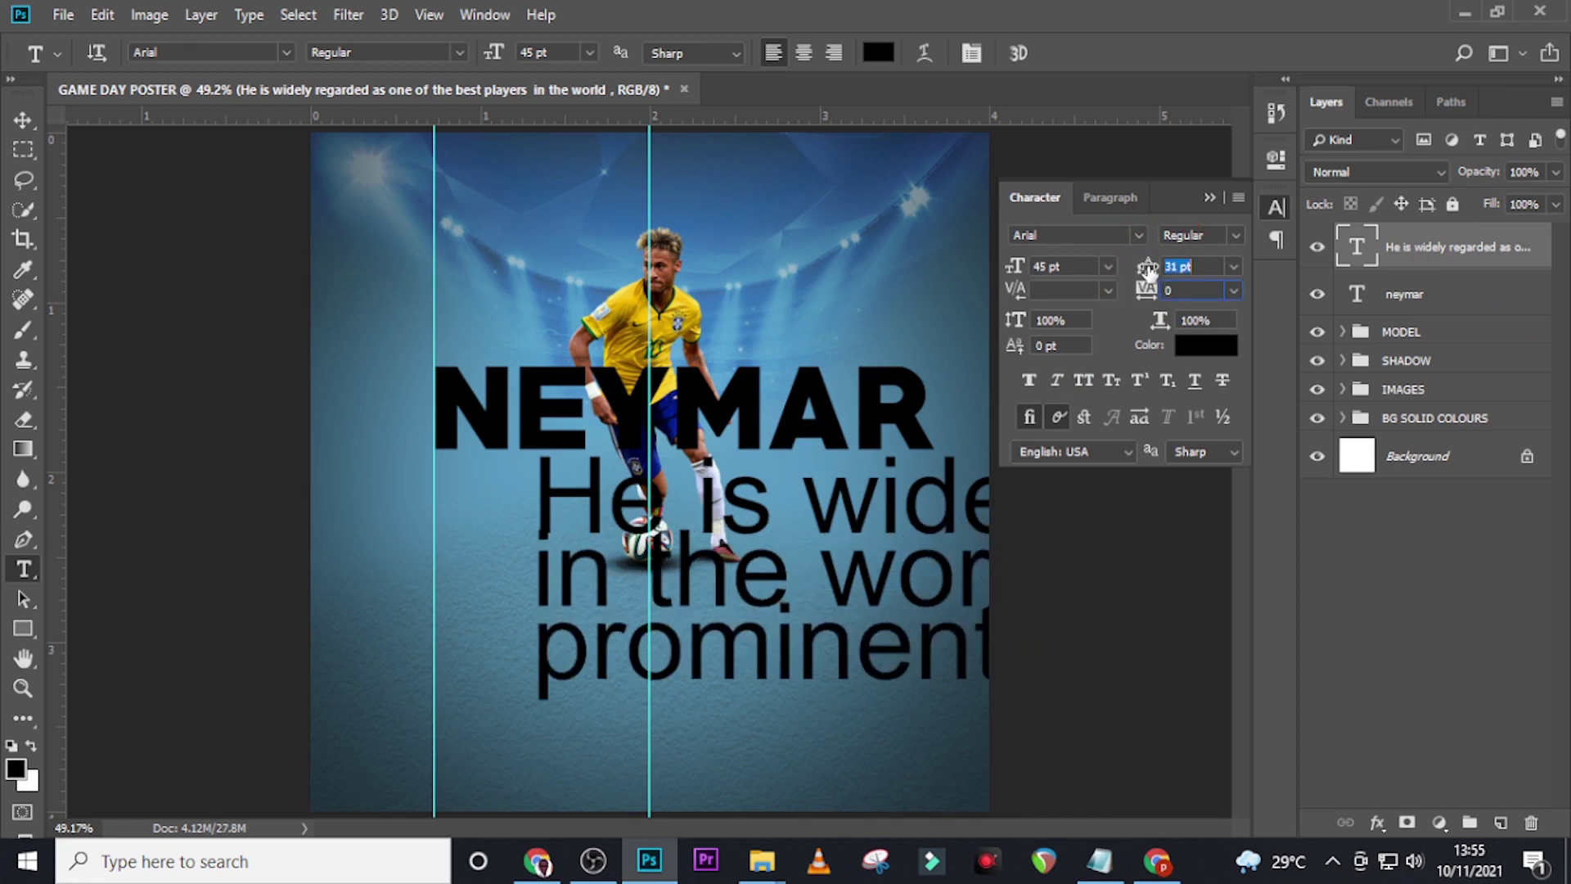
pyautogui.click(1374, 253)
pyautogui.click(1210, 197)
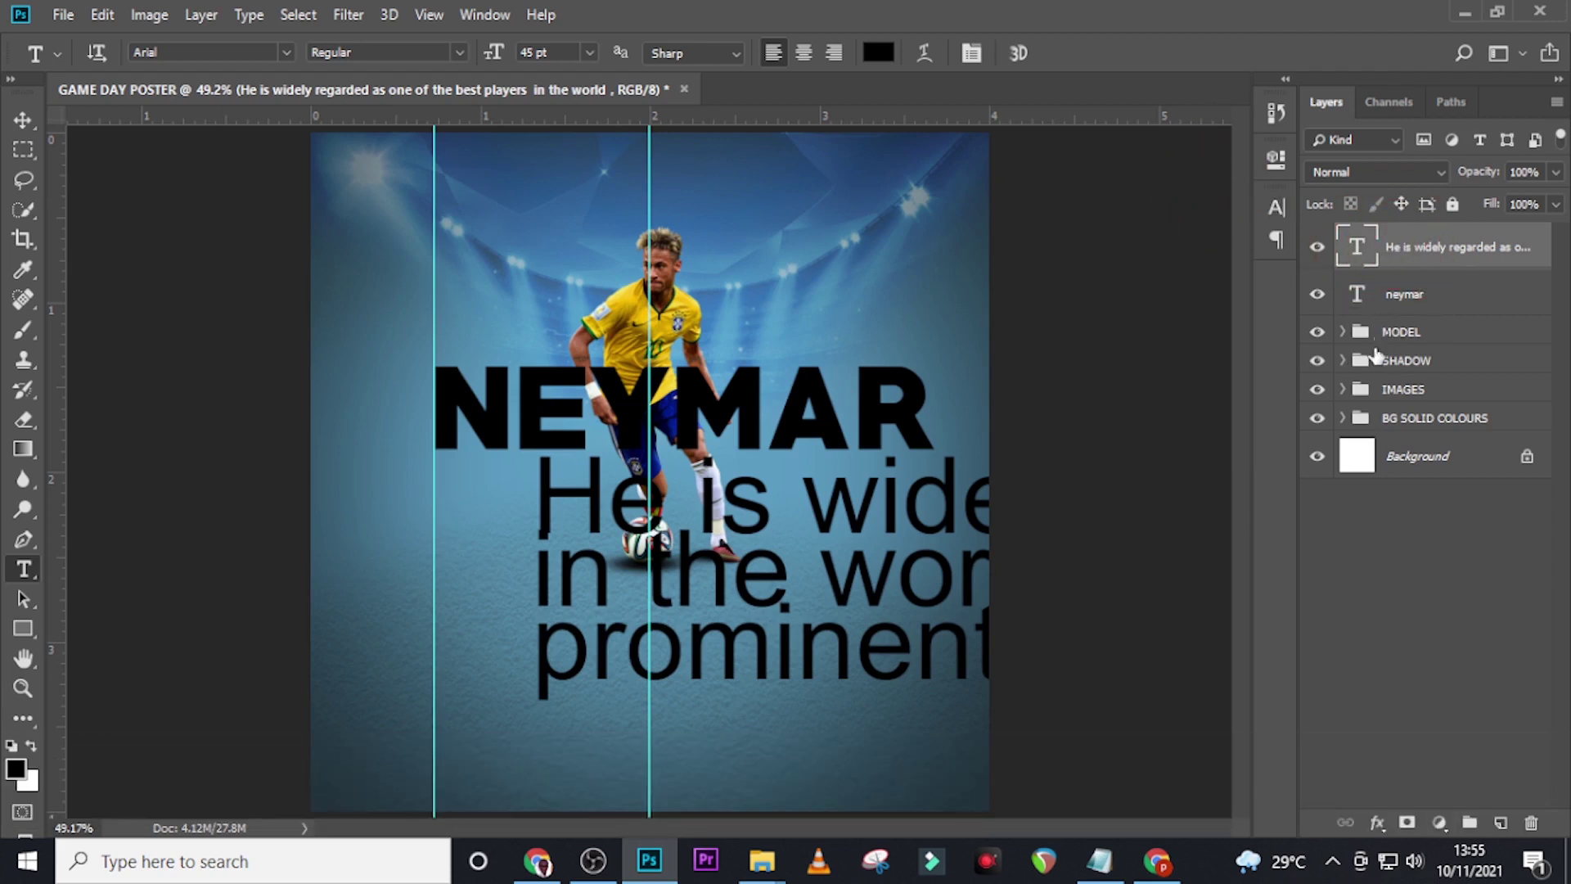
# Scale the paragraph proportionally to about 22.4% so it fits beneath the NEYMAR title, and commit the transform.
pyautogui.hotkey('ctrl', 't')
pyautogui.hotkey('ctrl', '0')
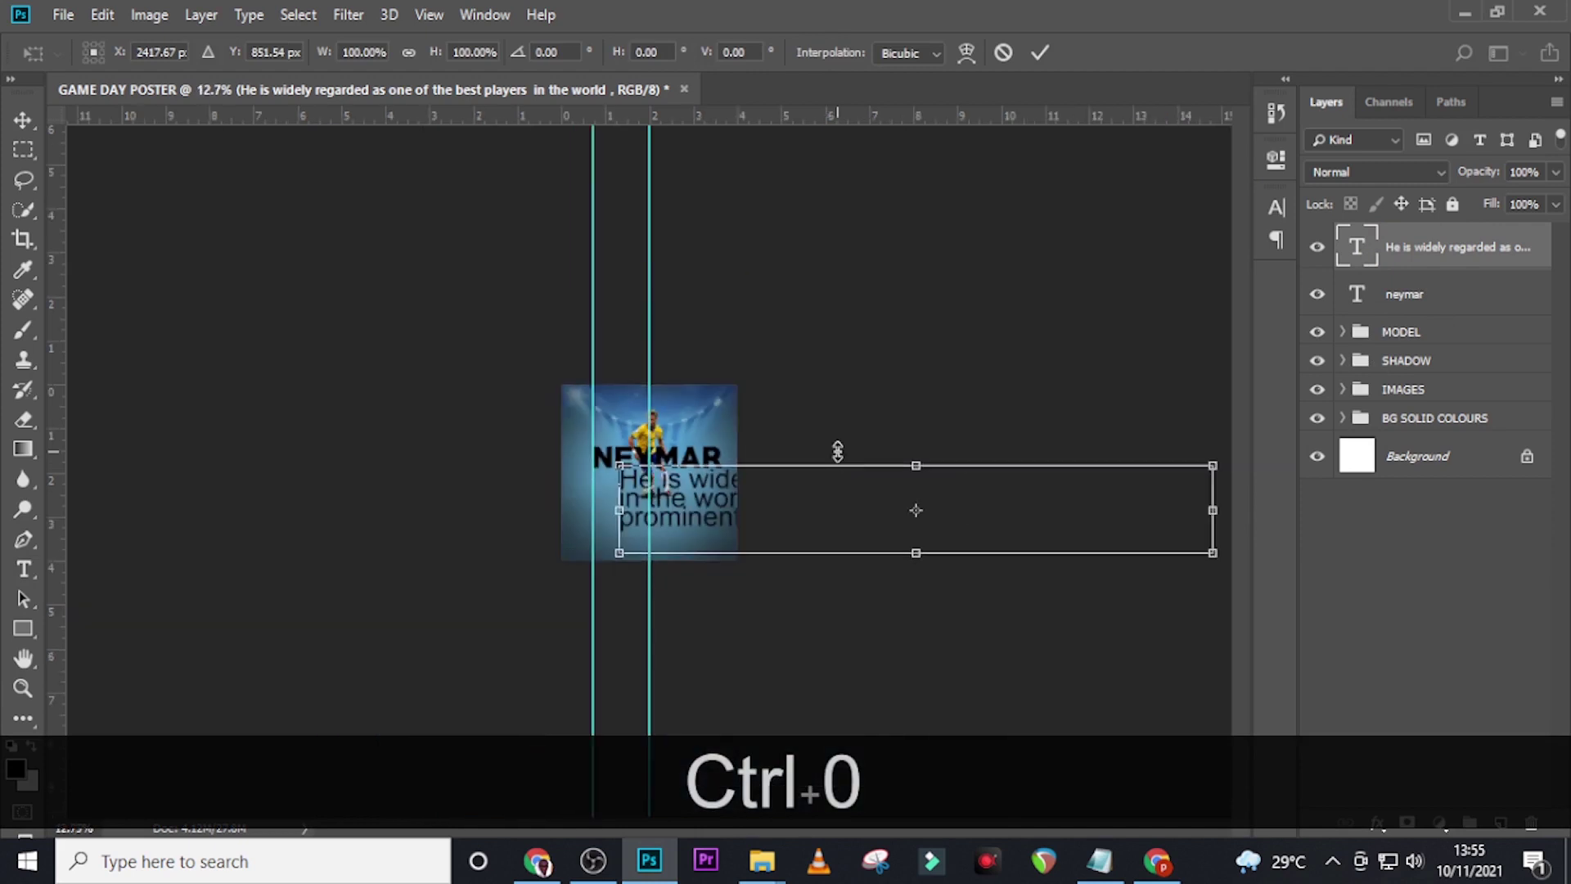
pyautogui.moveTo(1208, 551); pyautogui.dragTo(747, 471)
pyautogui.press('Return')
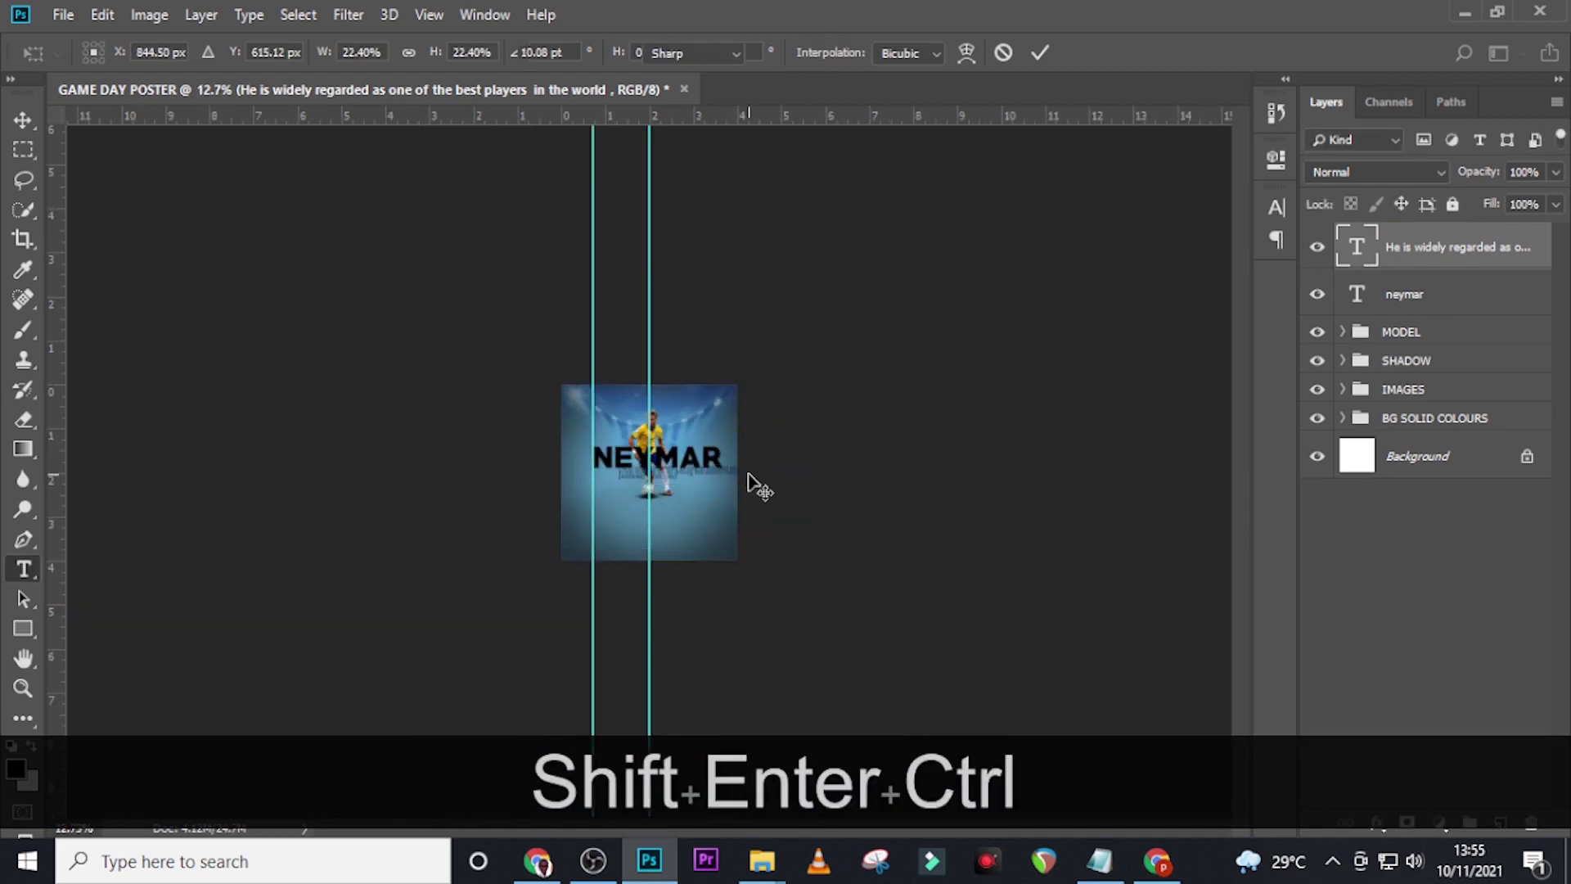
# Move the paragraph directly beneath the NEYMAR title with its left edge aligned to the left vertical guide.
pyautogui.hotkey('ctrl', '0')
pyautogui.press('c')
pyautogui.press('v')
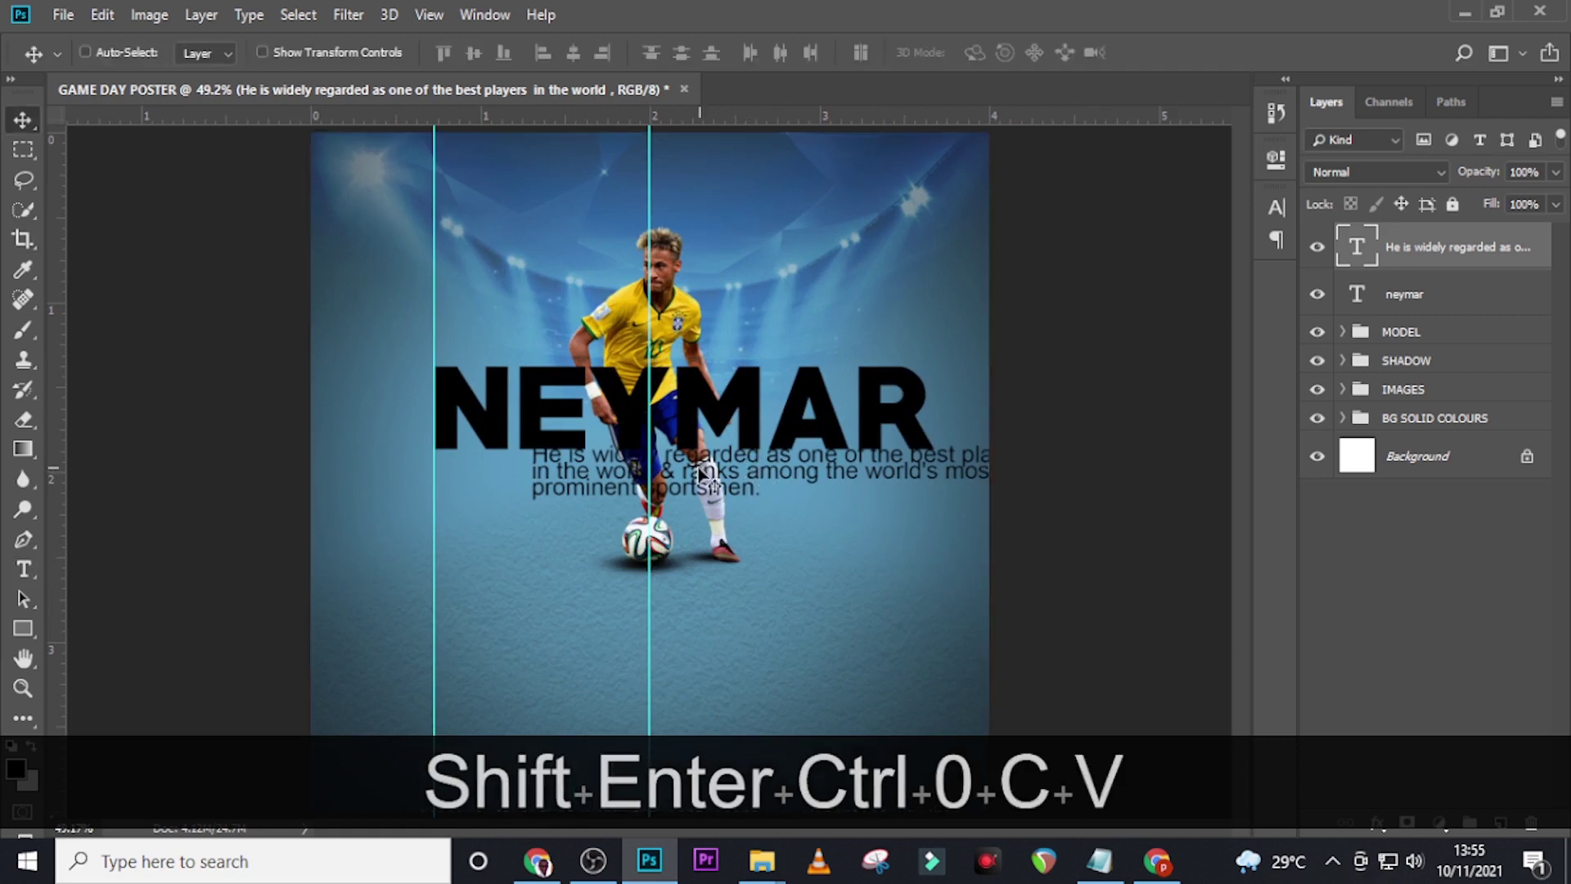
pyautogui.moveTo(701, 478); pyautogui.dragTo(603, 489)
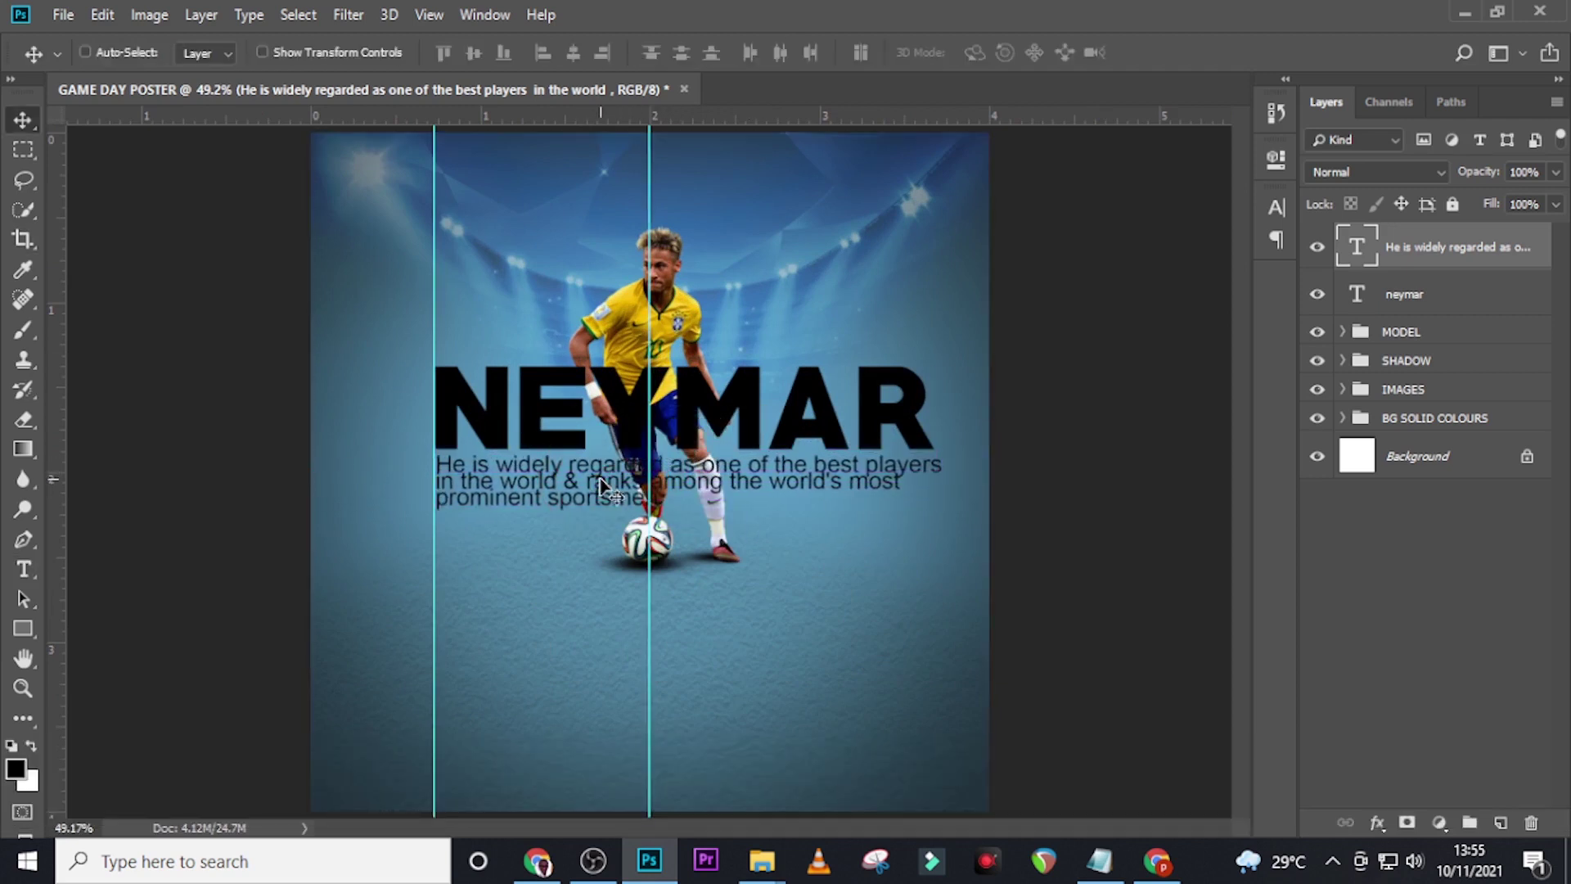
pyautogui.press('Up')
pyautogui.press('Up')
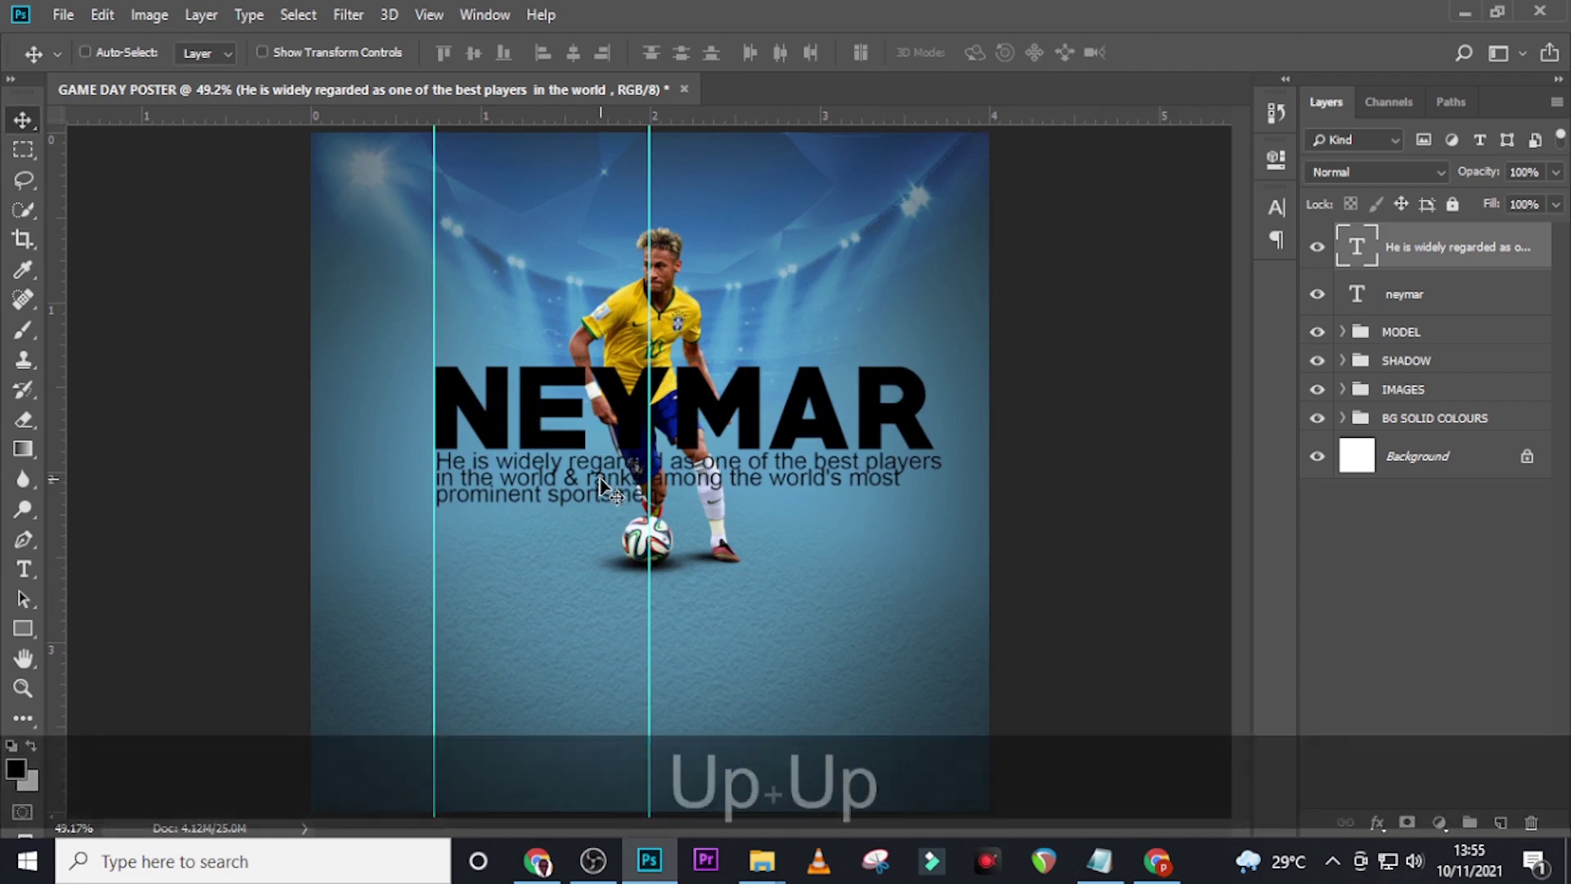
# Set the paragraph's leading to 8.94 pt and collapse the character settings.
pyautogui.click(1274, 210)
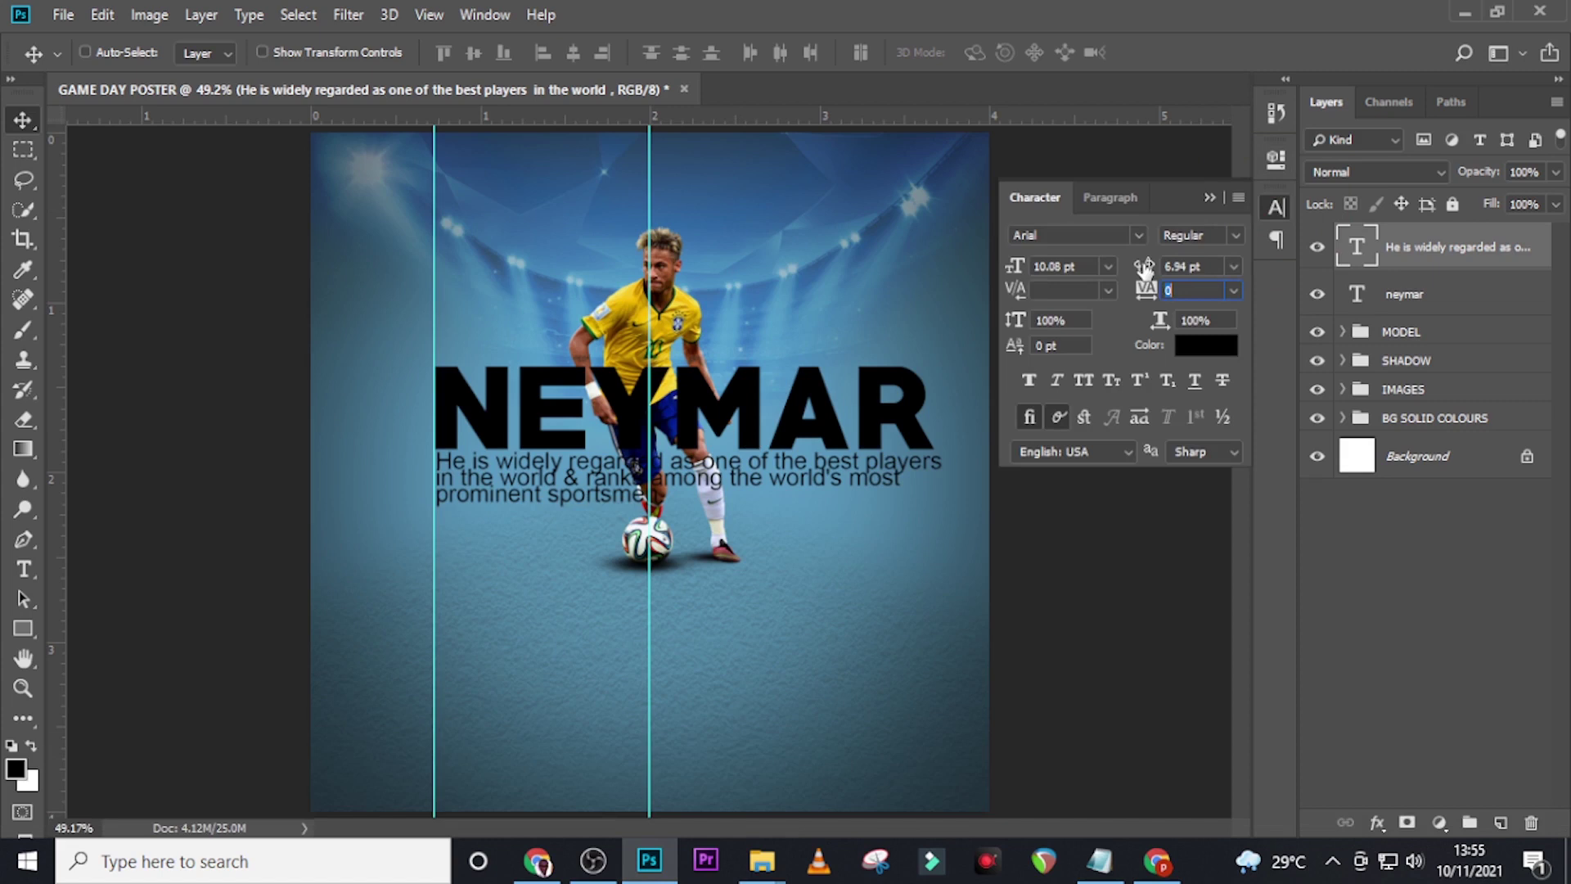
pyautogui.moveTo(1148, 269); pyautogui.dragTo(1150, 269)
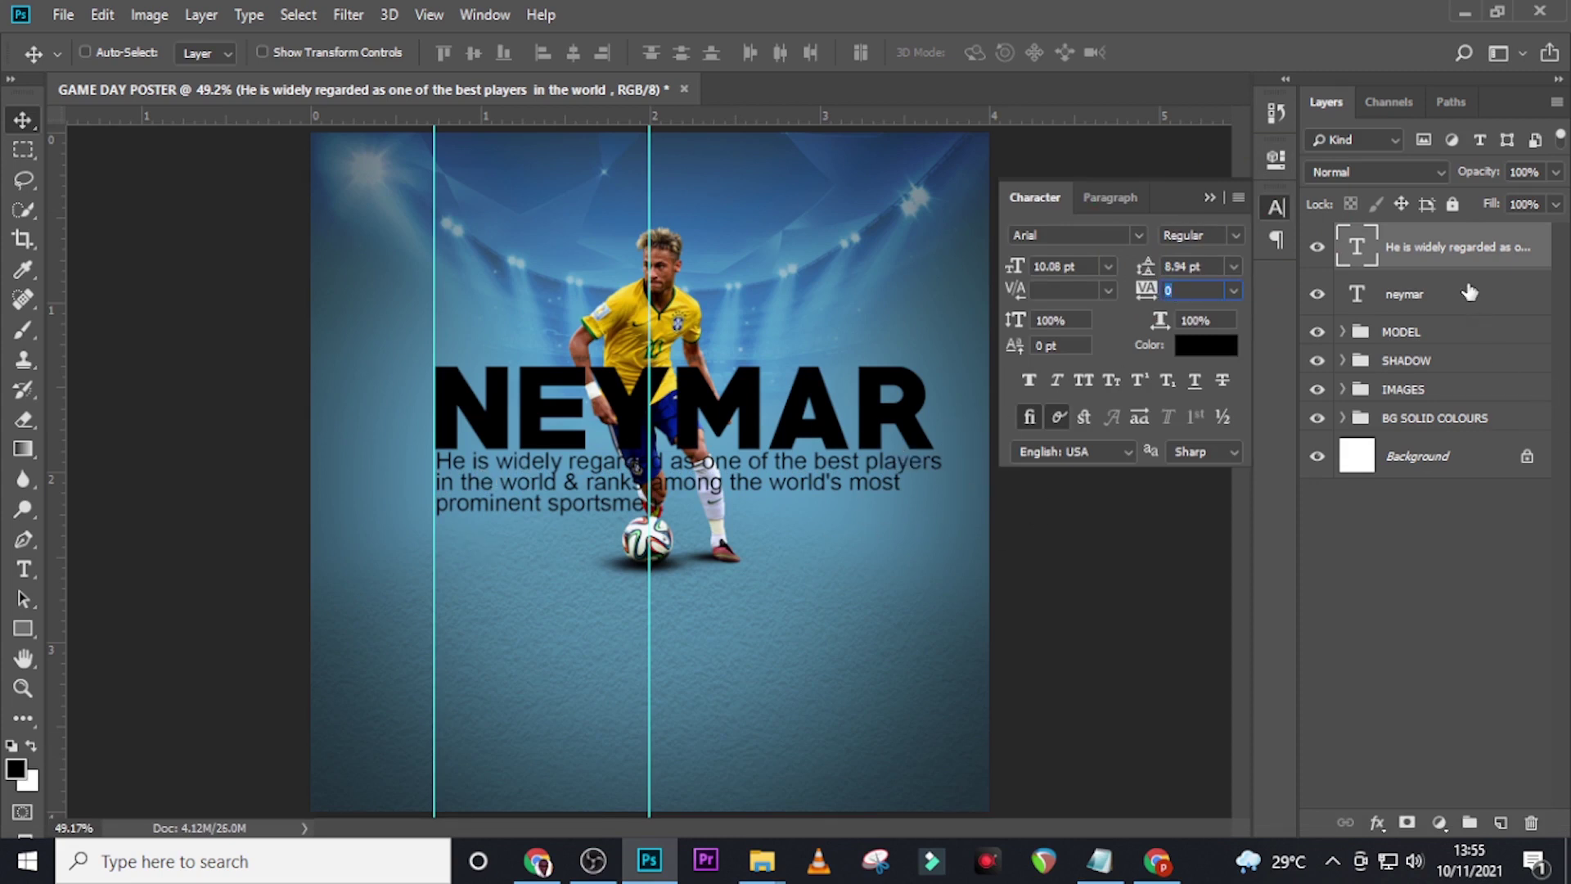
pyautogui.click(1446, 263)
pyautogui.click(1207, 197)
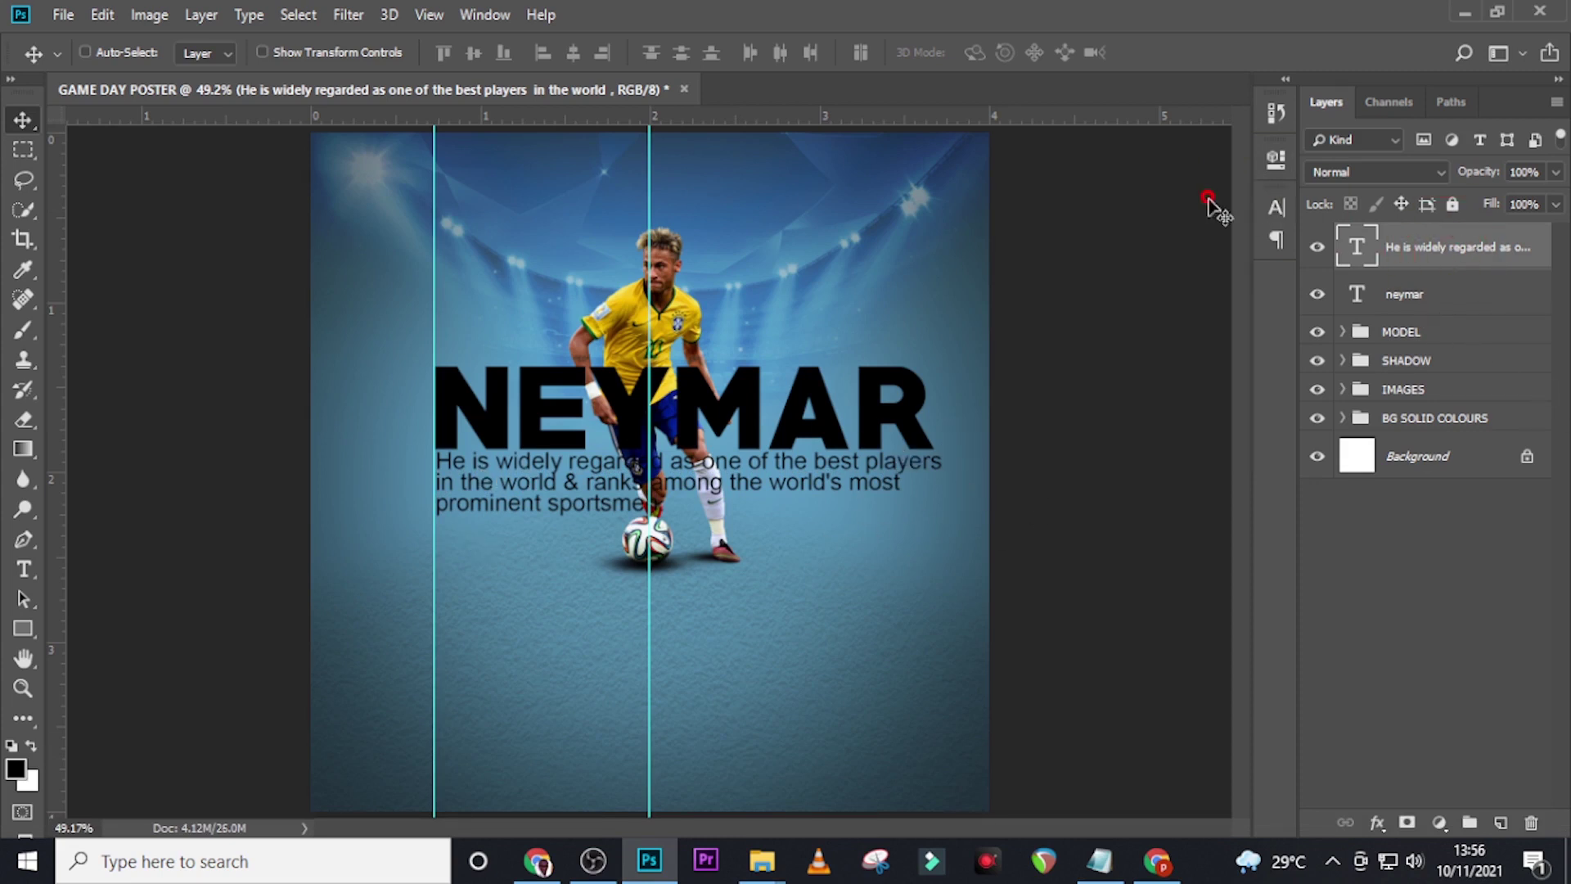
# Duplicate the NEYMAR and paragraph text layers together and hide the two originals.
pyautogui.click(1414, 294)
pyautogui.press('ctrl')
pyautogui.keyDown('ctrl'); pyautogui.click(1417, 247); pyautogui.keyUp('ctrl')
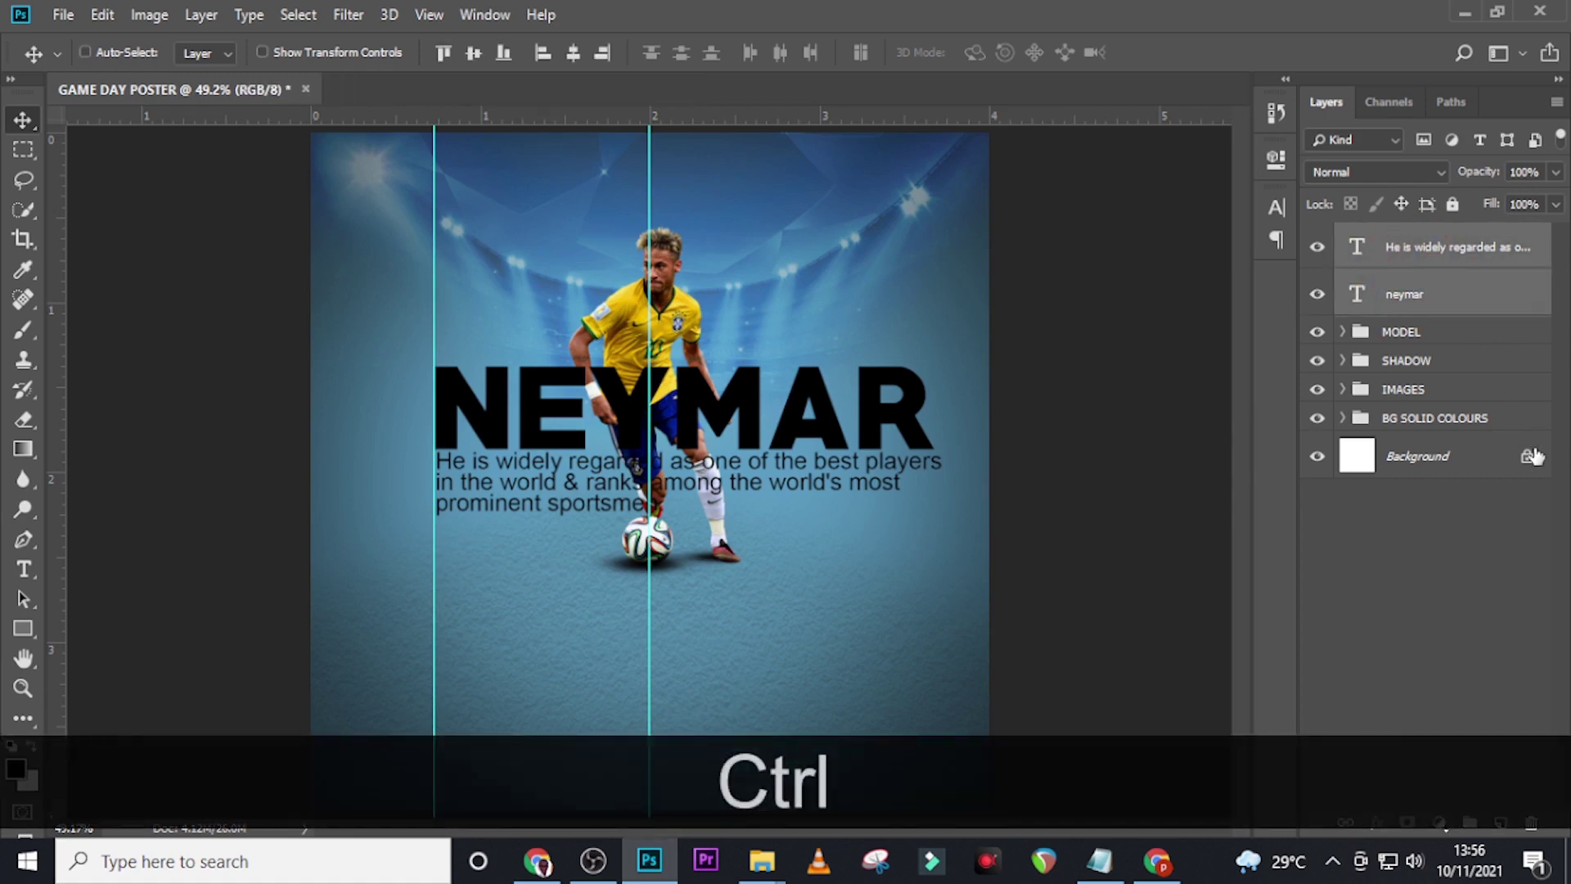
pyautogui.hotkey('ctrl', 'j')
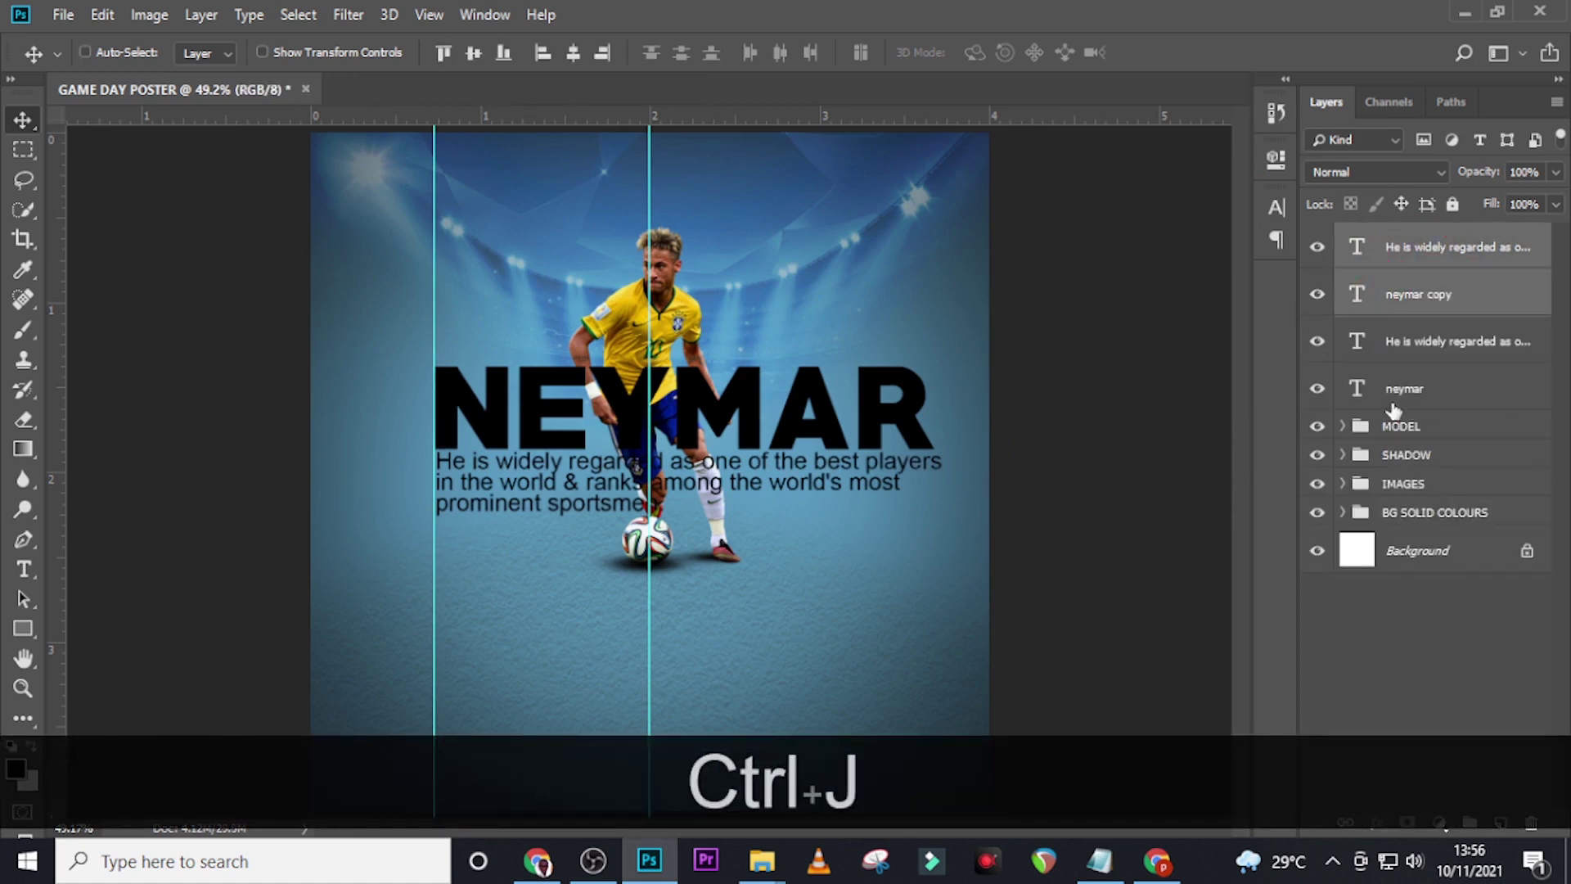
pyautogui.click(1318, 388)
pyautogui.click(1317, 342)
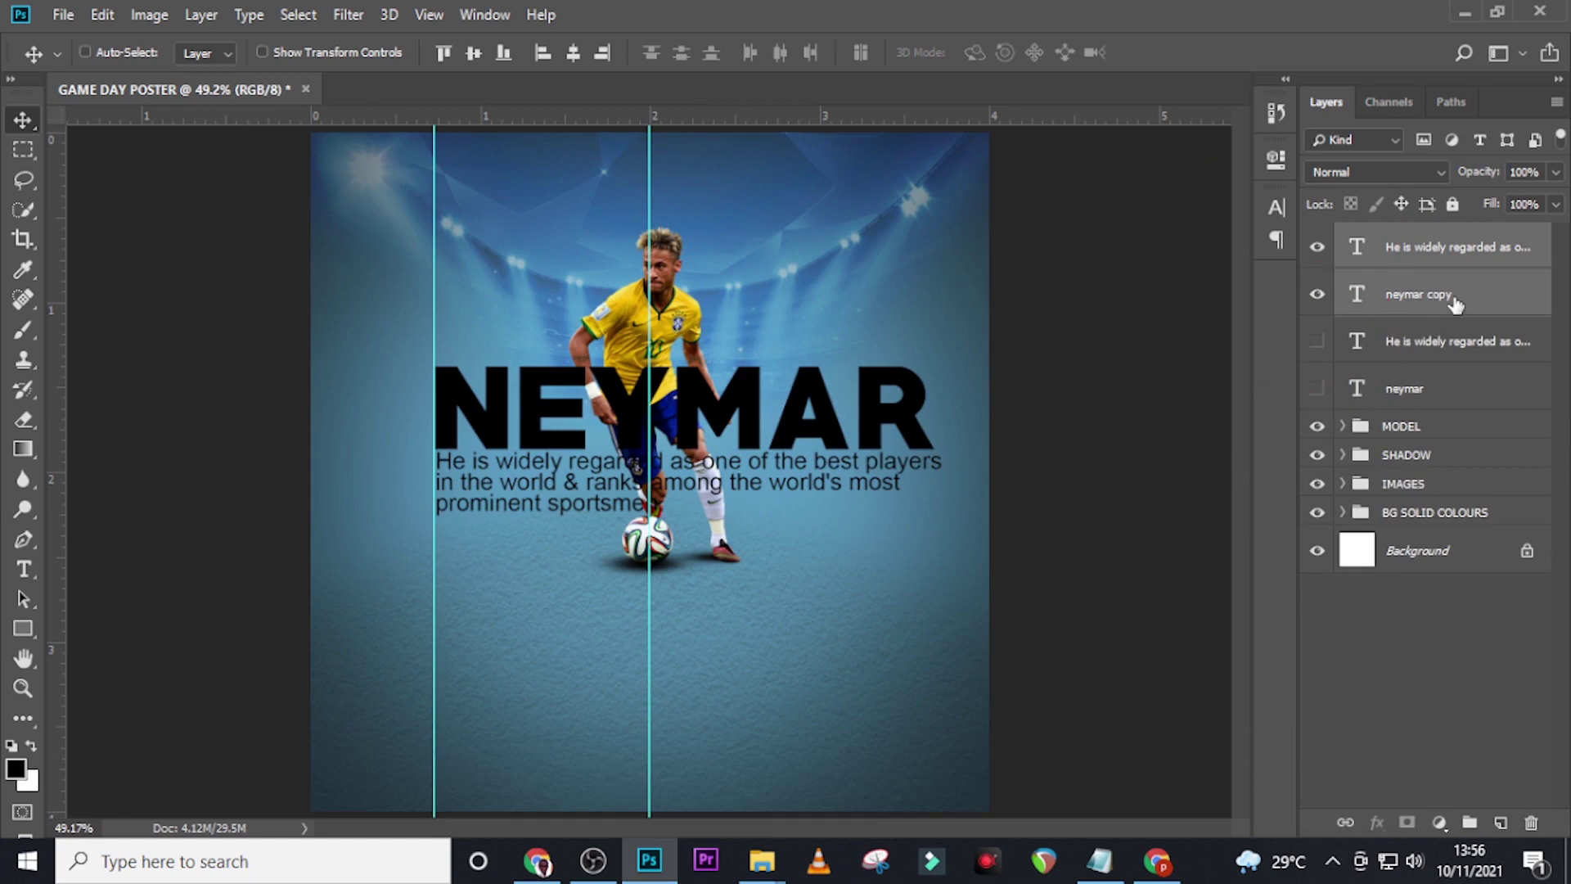
# Merge the two duplicated text layers and convert the merged layer to a smart object.
pyautogui.hotkey('ctrl', 'e')
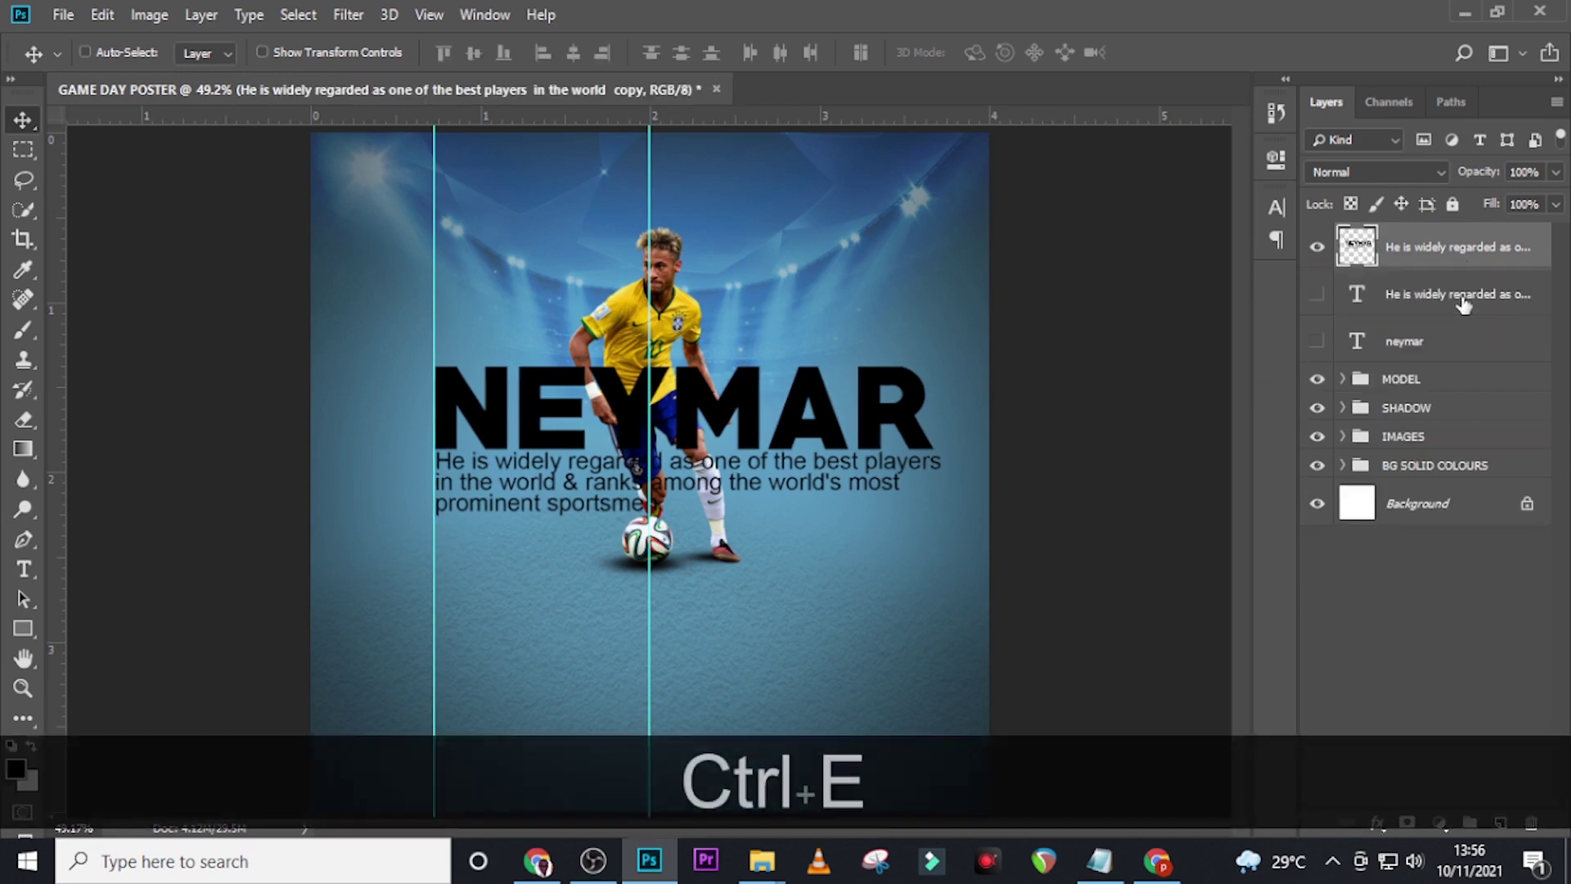
pyautogui.rightClick(1474, 243)
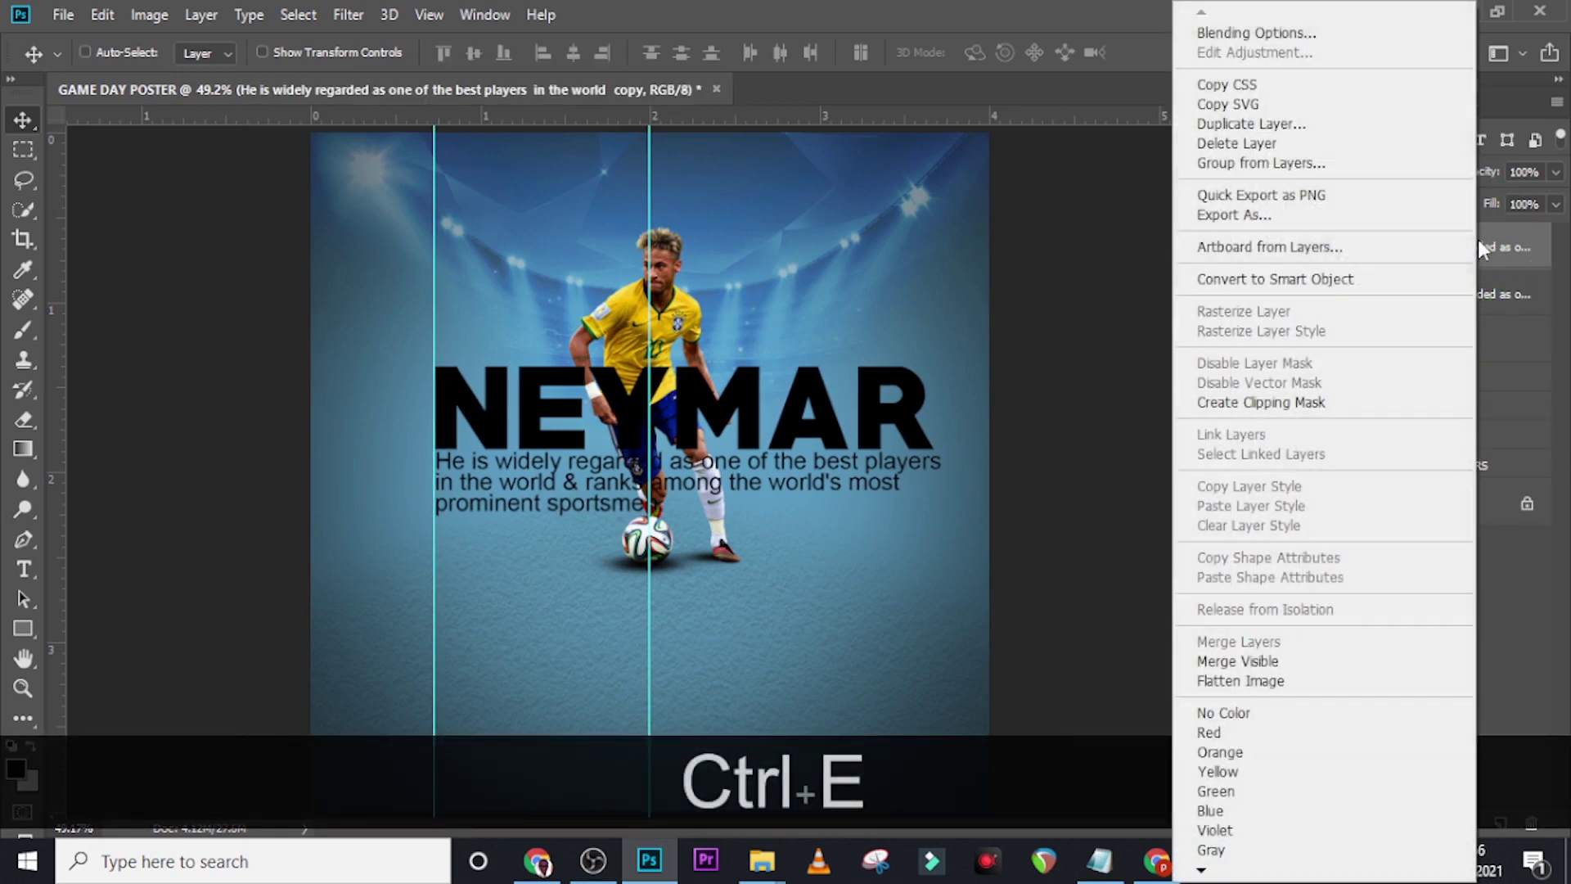
pyautogui.click(1270, 278)
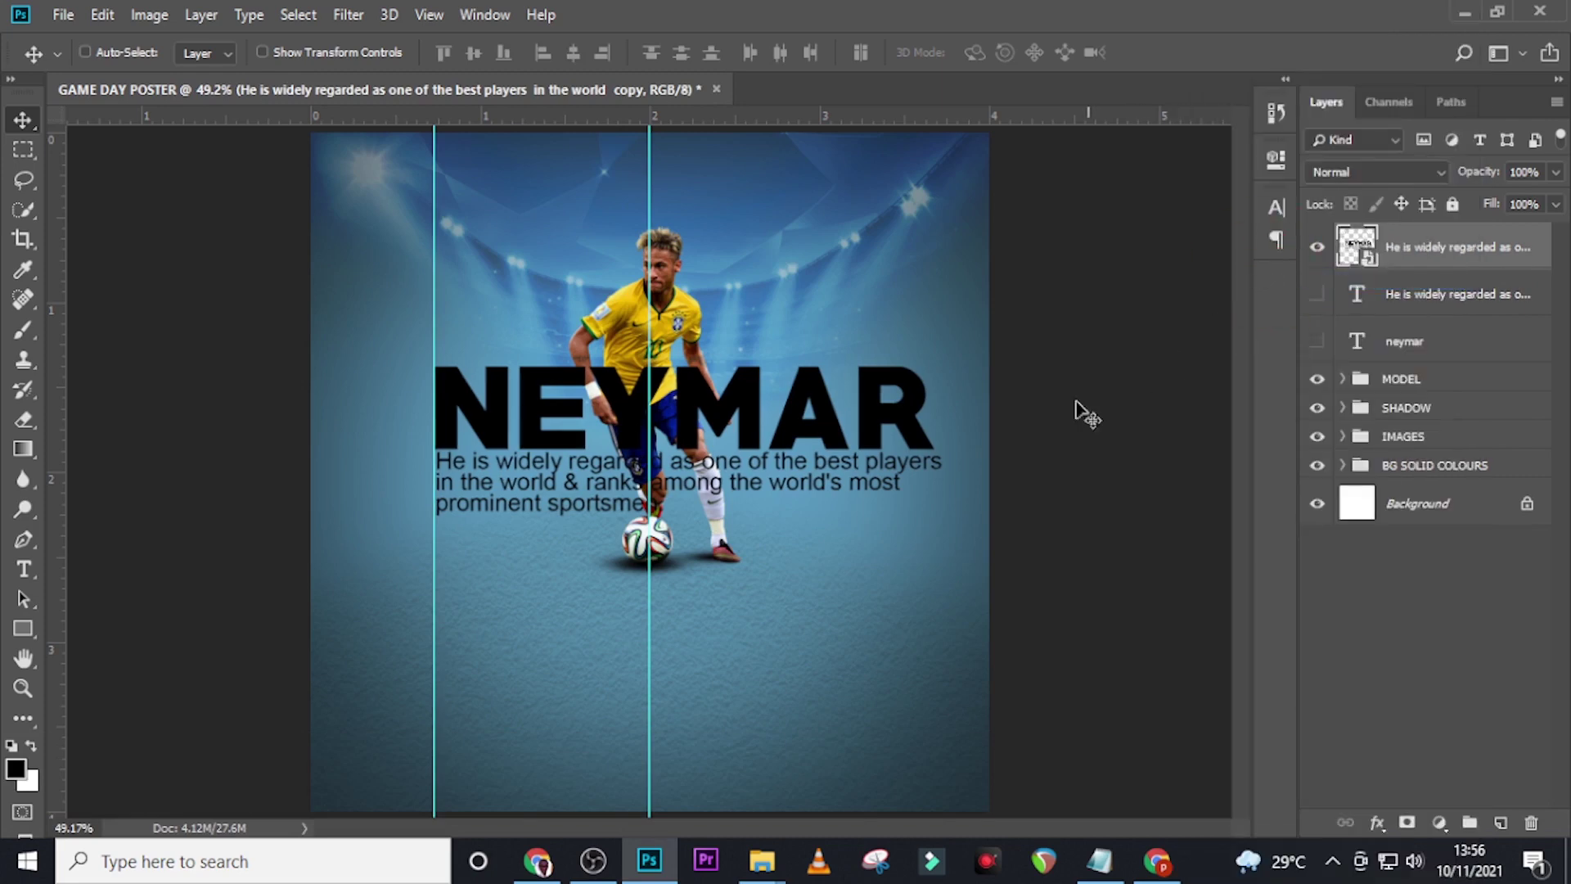
# Distort the merged text, placing it to the right of the player and narrowing its left end beside his planted foot.
pyautogui.moveTo(781, 442)
pyautogui.mouseDown()
pyautogui.moveTo(763, 409)
pyautogui.moveTo(744, 462)
pyautogui.moveTo(753, 442)
pyautogui.moveTo(763, 465)
pyautogui.mouseUp()
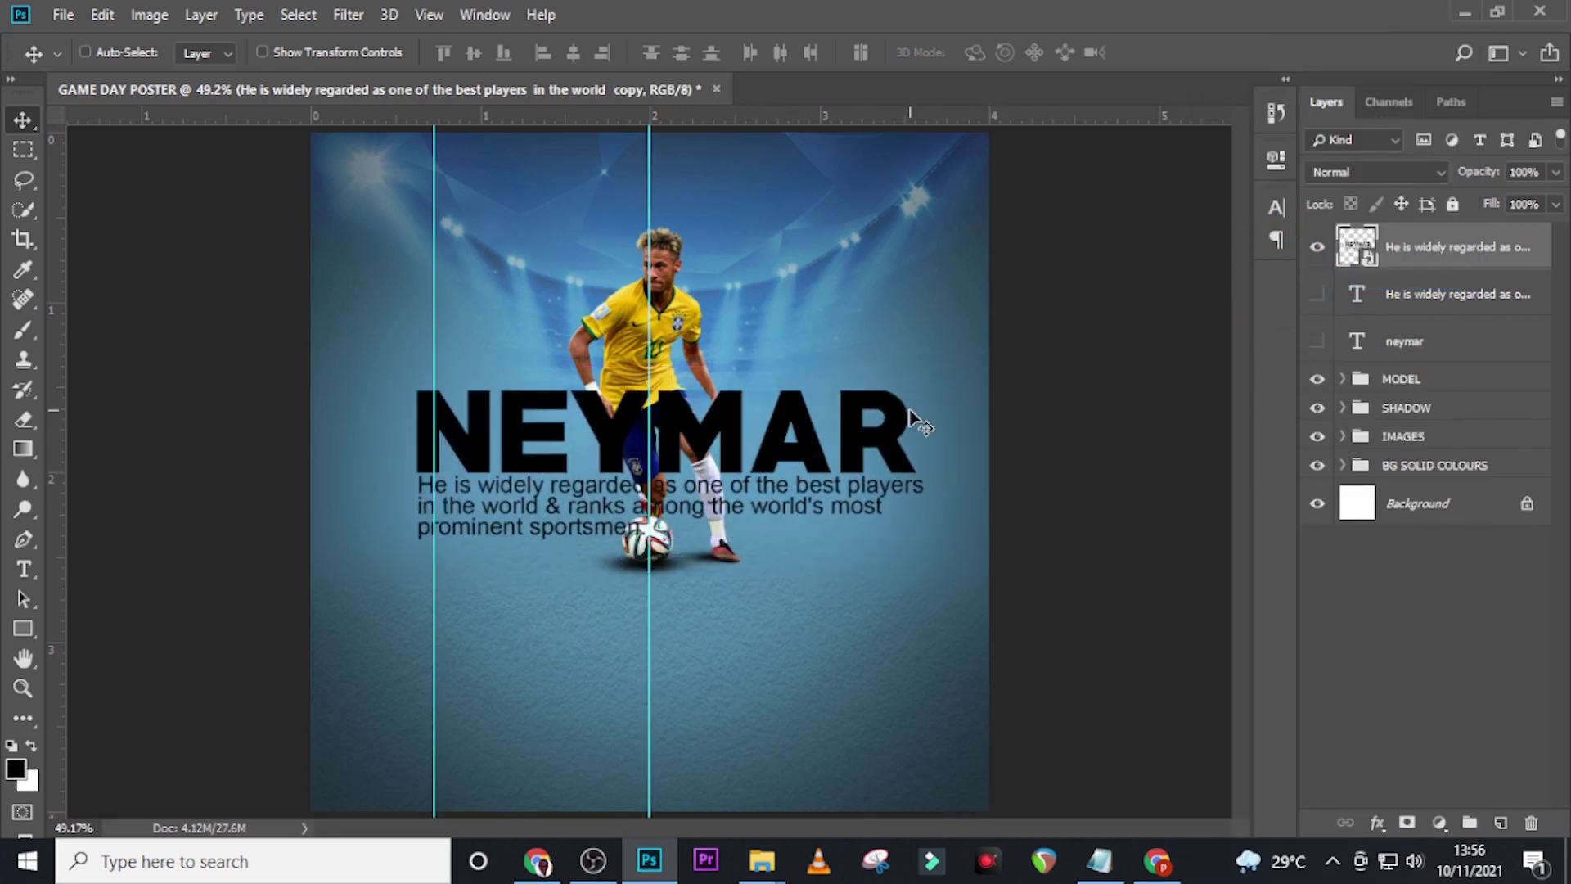
pyautogui.hotkey('ctrl', 't')
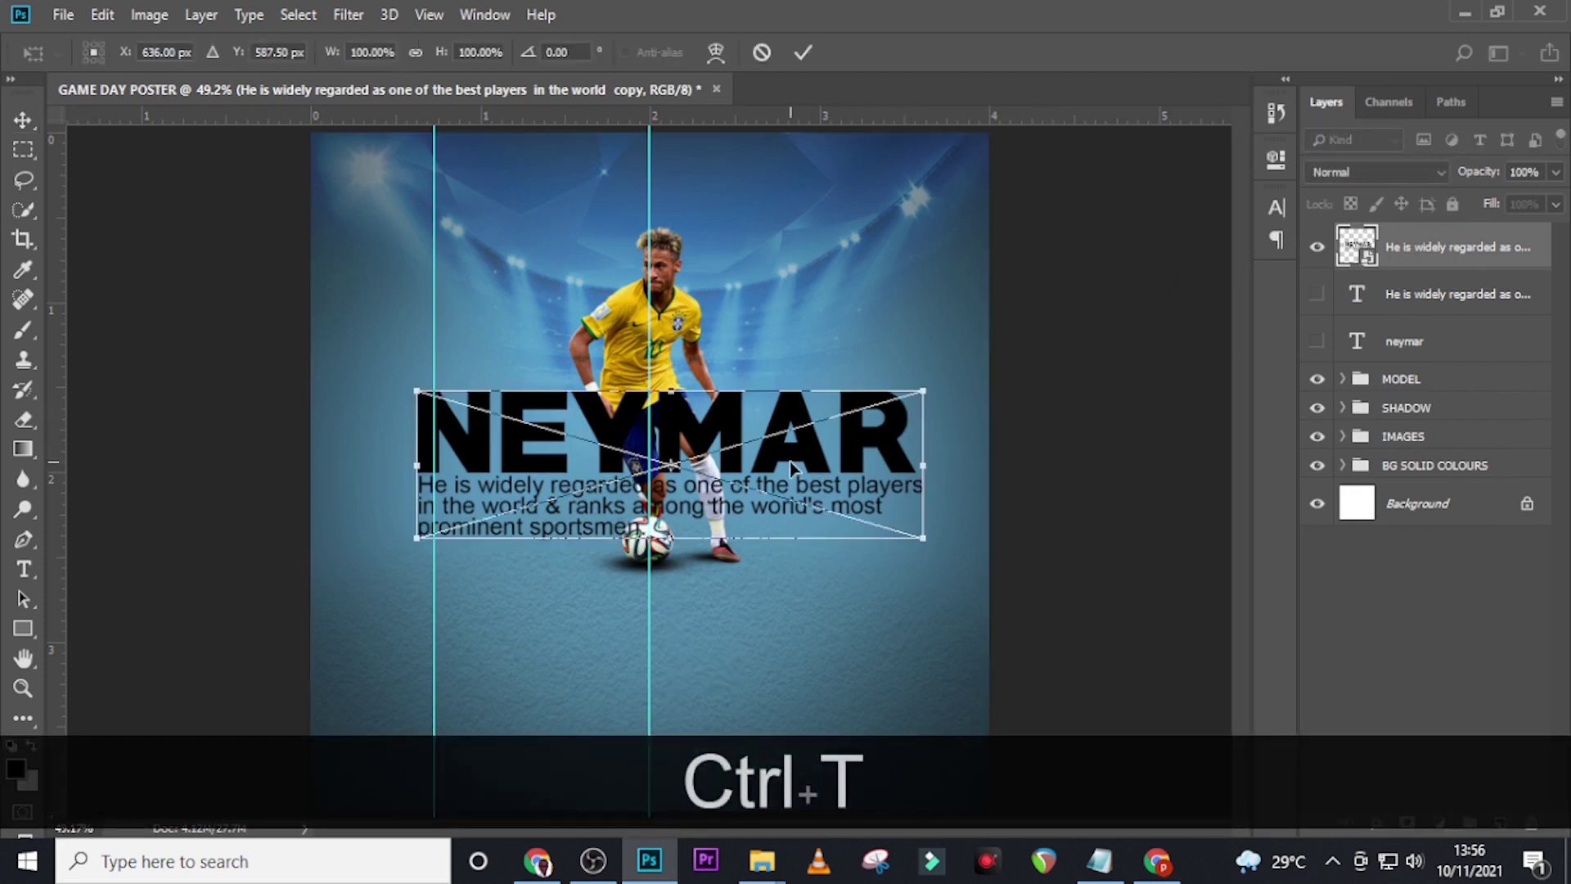
pyautogui.rightClick(821, 473)
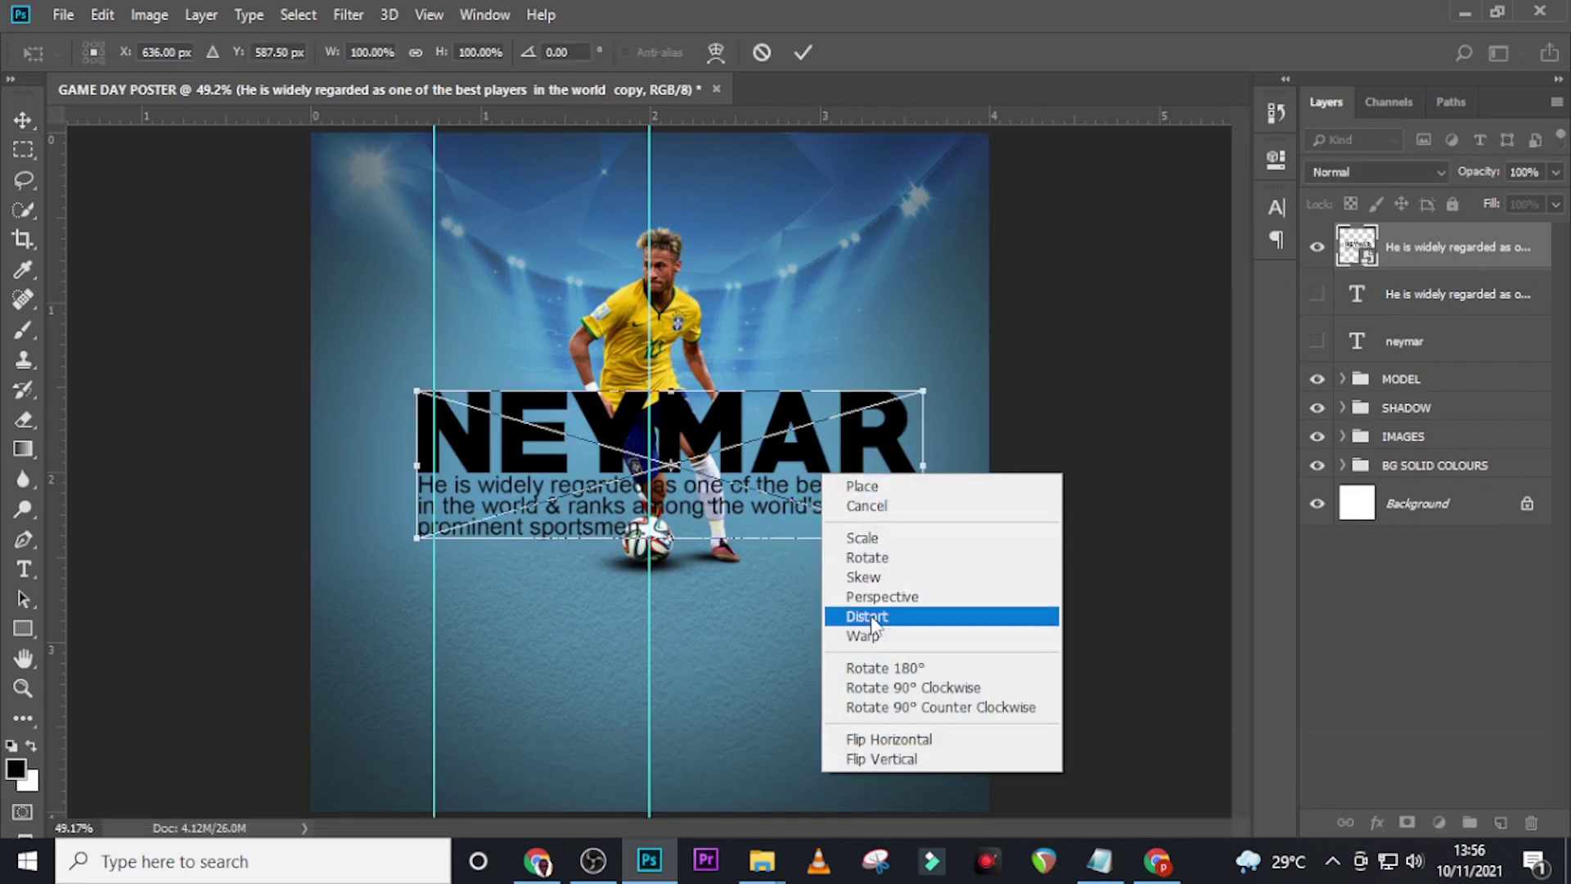
pyautogui.click(869, 616)
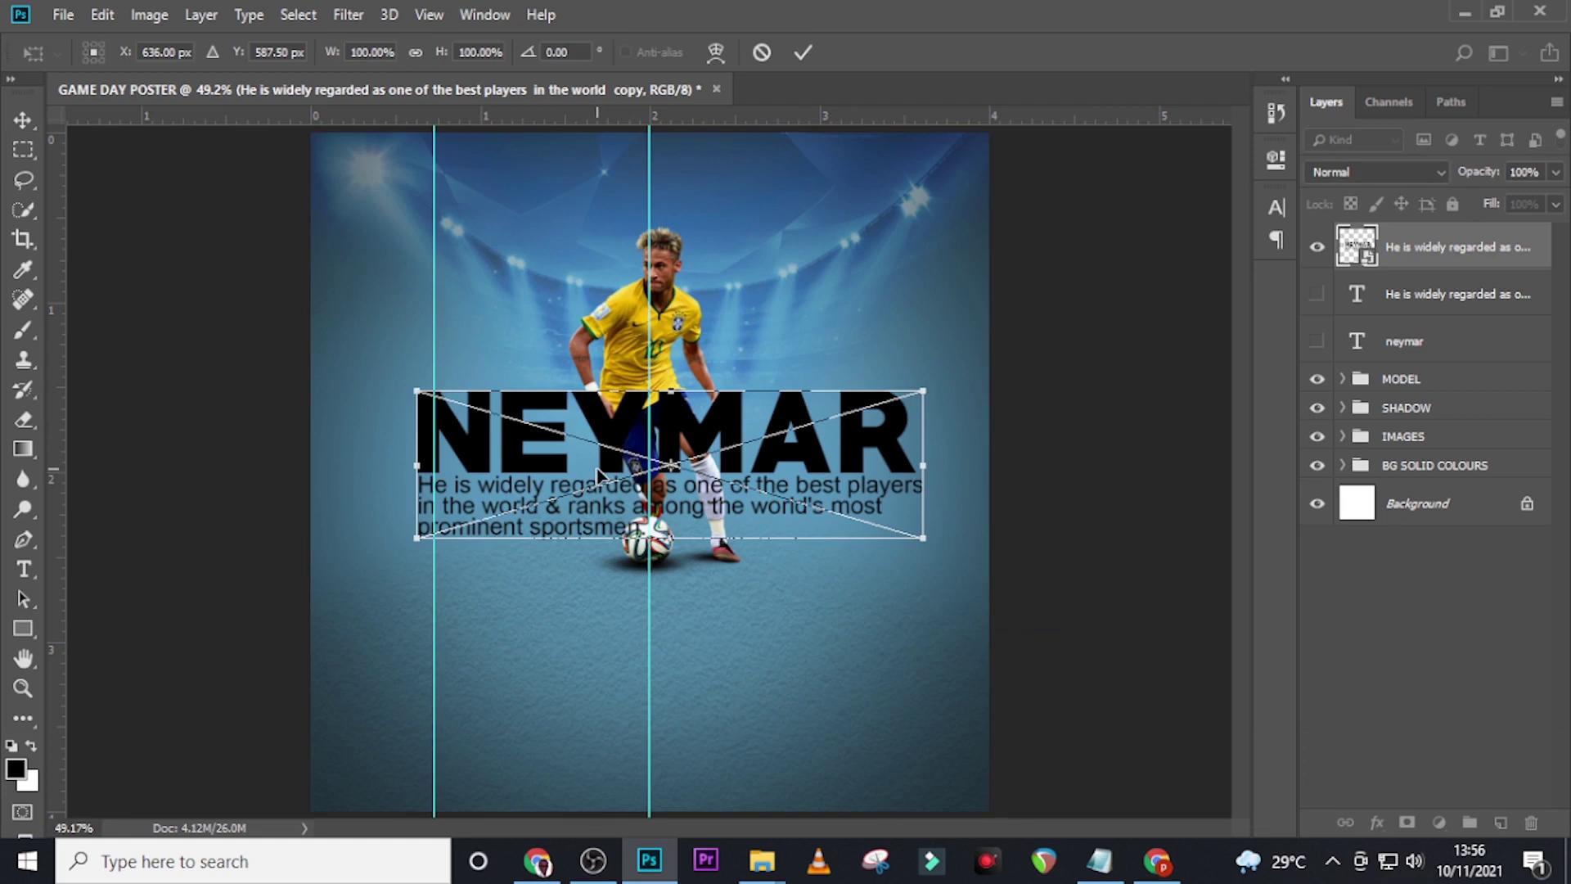
pyautogui.moveTo(598, 475); pyautogui.dragTo(897, 506)
pyautogui.moveTo(717, 424); pyautogui.dragTo(718, 507)
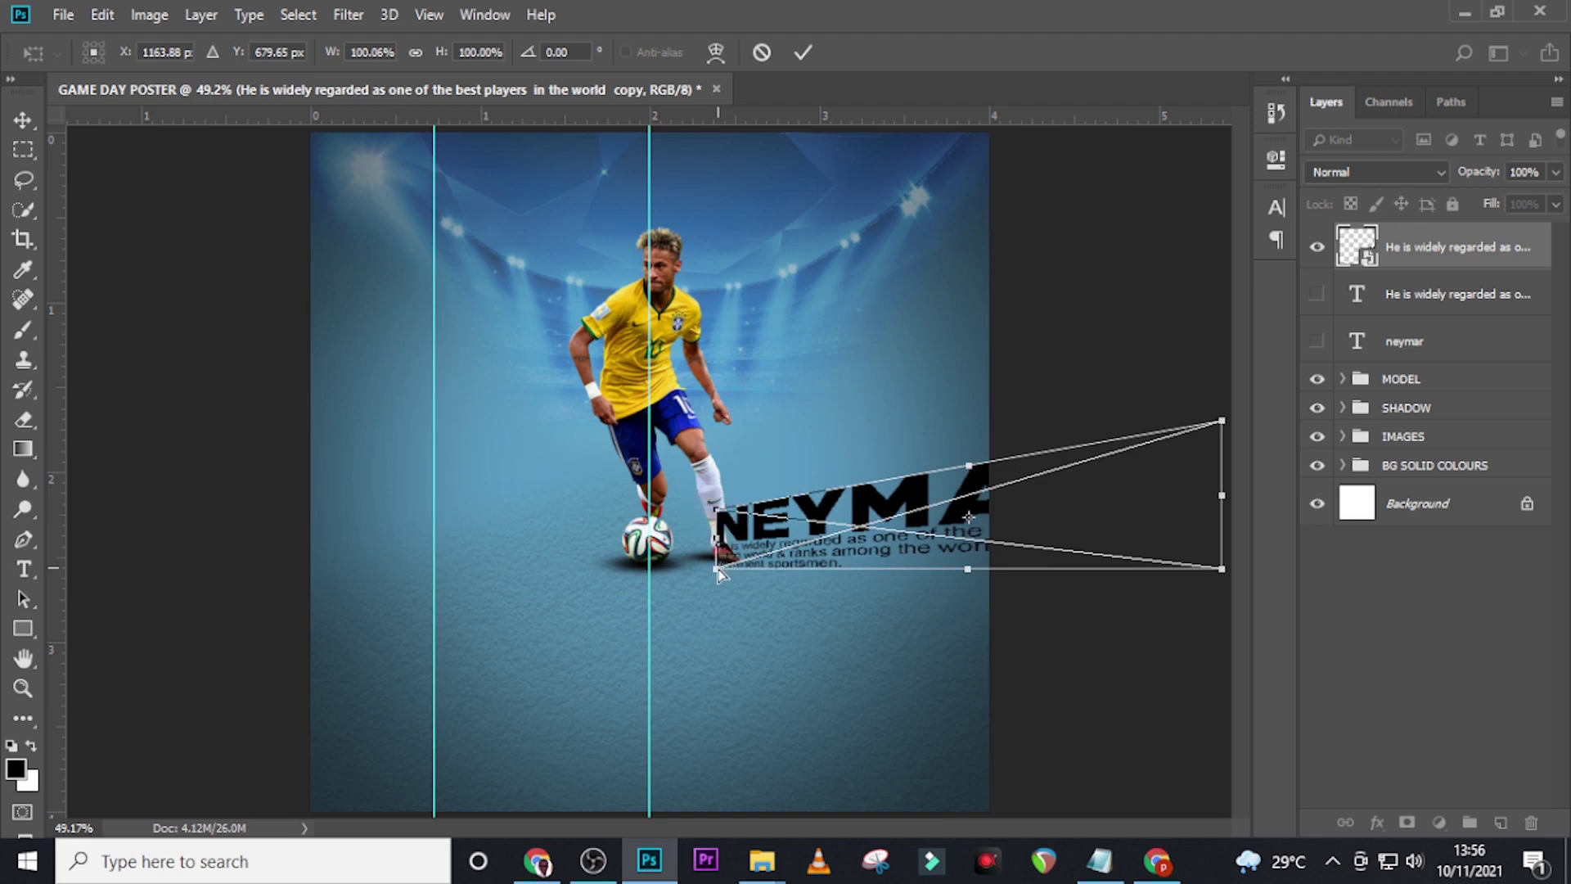
pyautogui.moveTo(719, 571); pyautogui.dragTo(727, 559)
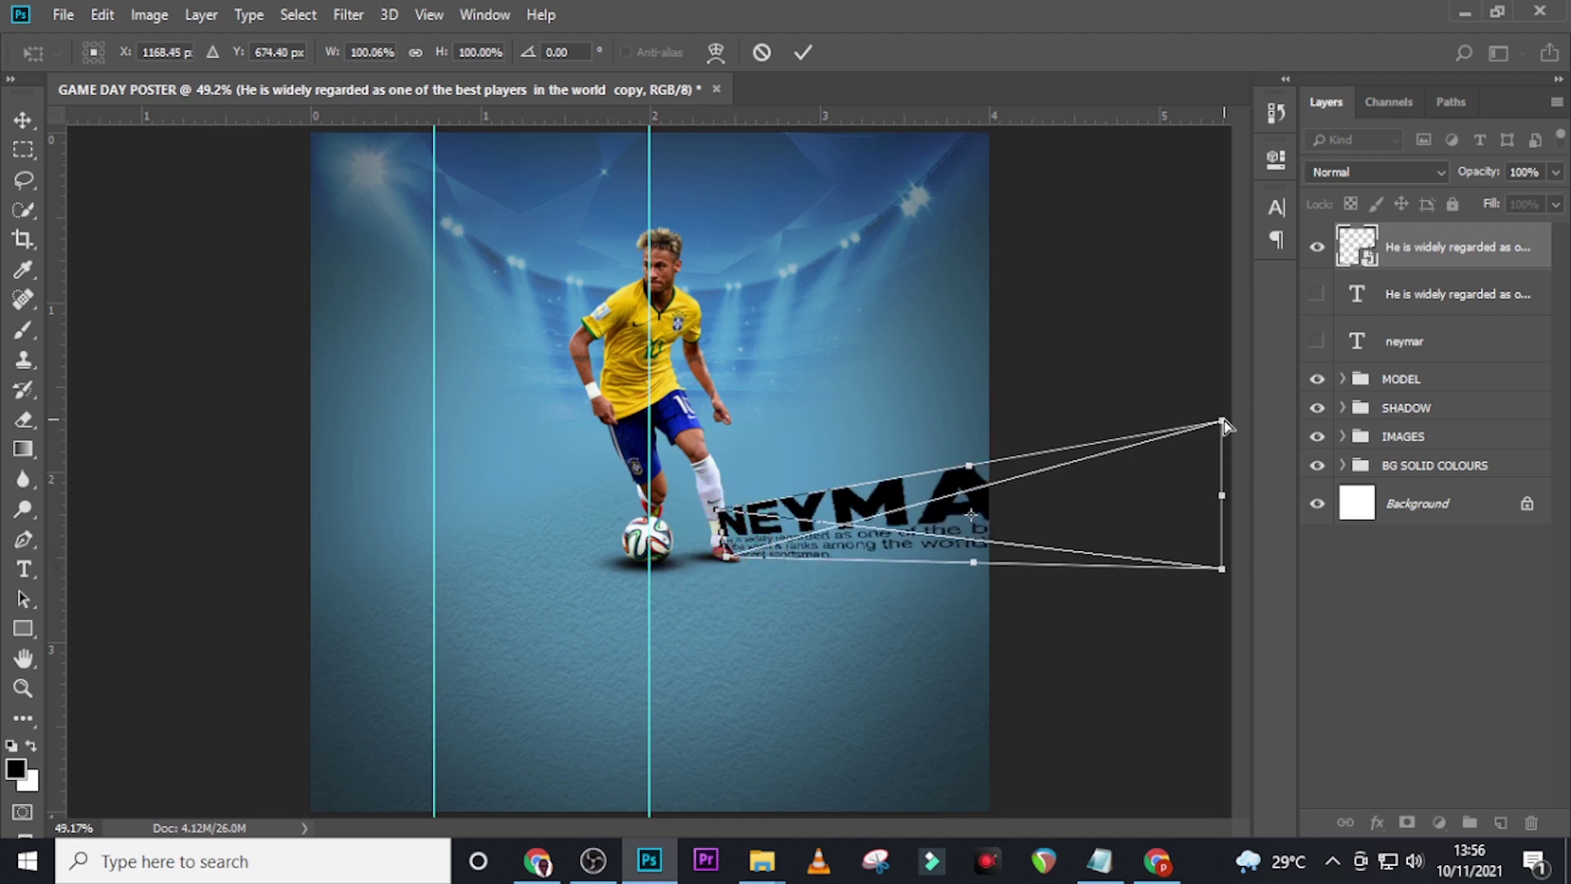
# Pull the text's right corners up toward the upper-right stadium lights so it rises diagonally from the foot, and commit the distortion.
pyautogui.moveTo(1224, 424); pyautogui.dragTo(902, 168)
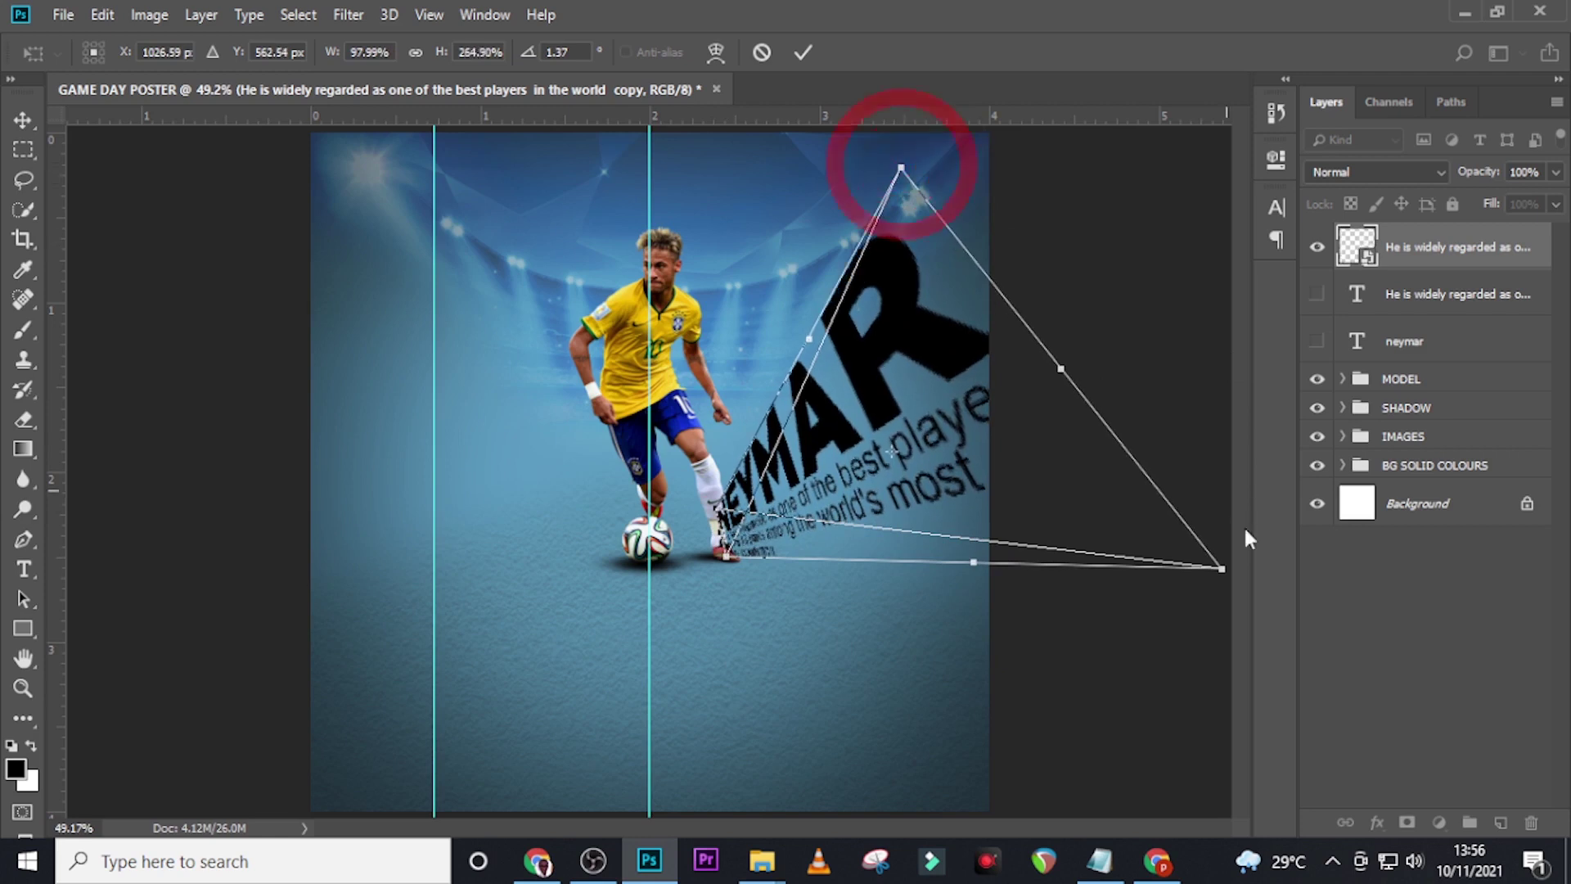
pyautogui.moveTo(1225, 578); pyautogui.dragTo(1018, 381)
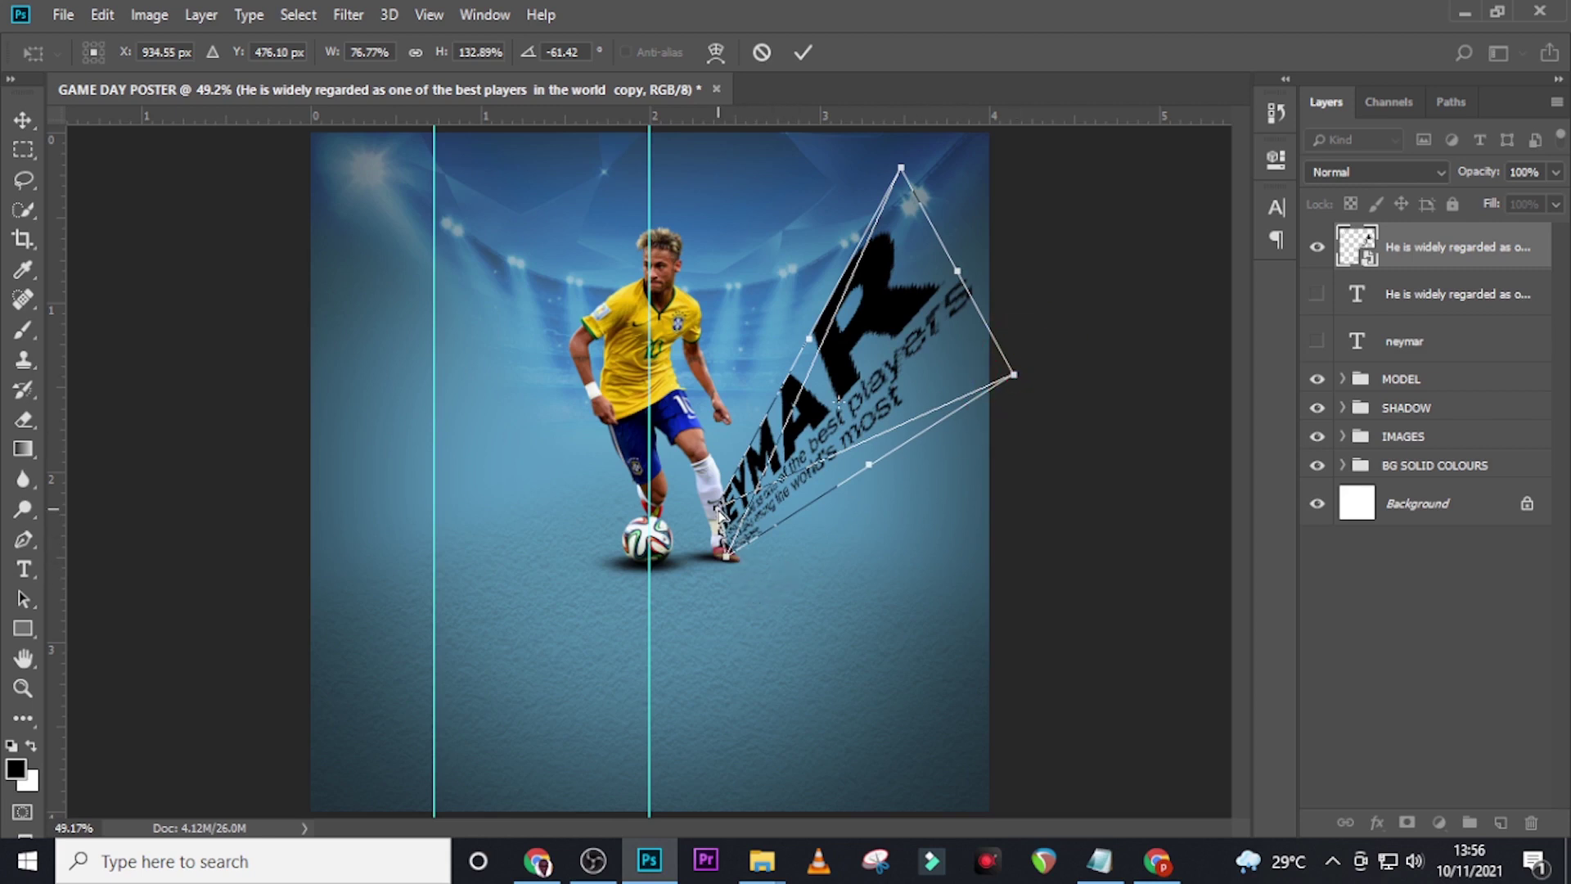
pyautogui.moveTo(720, 514)
pyautogui.mouseDown()
pyautogui.moveTo(738, 473)
pyautogui.moveTo(732, 487)
pyautogui.mouseUp()
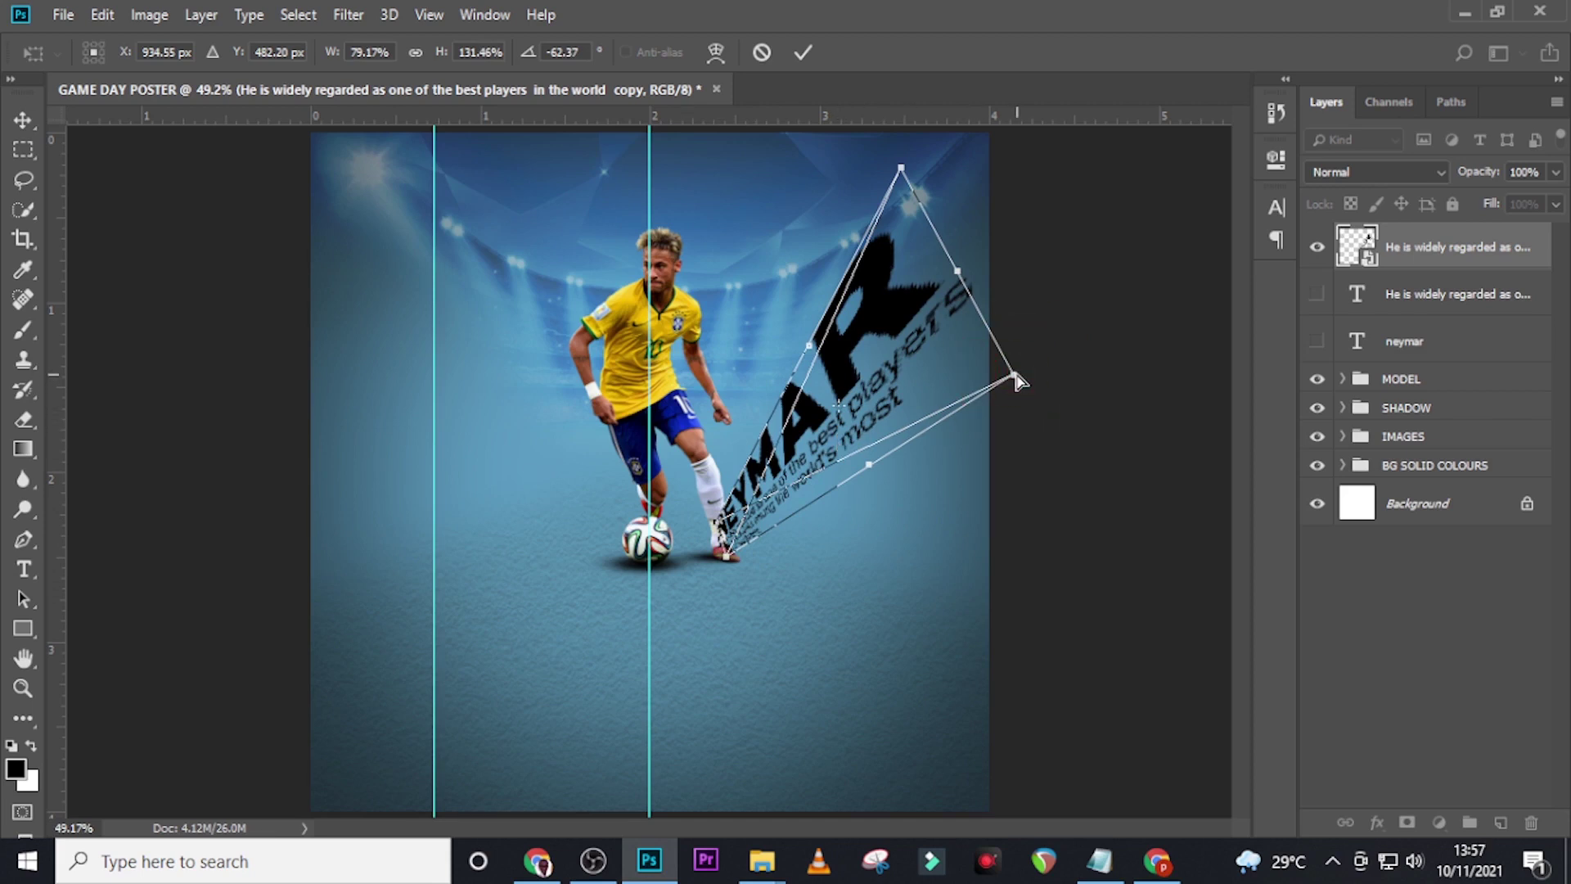
pyautogui.press('Return')
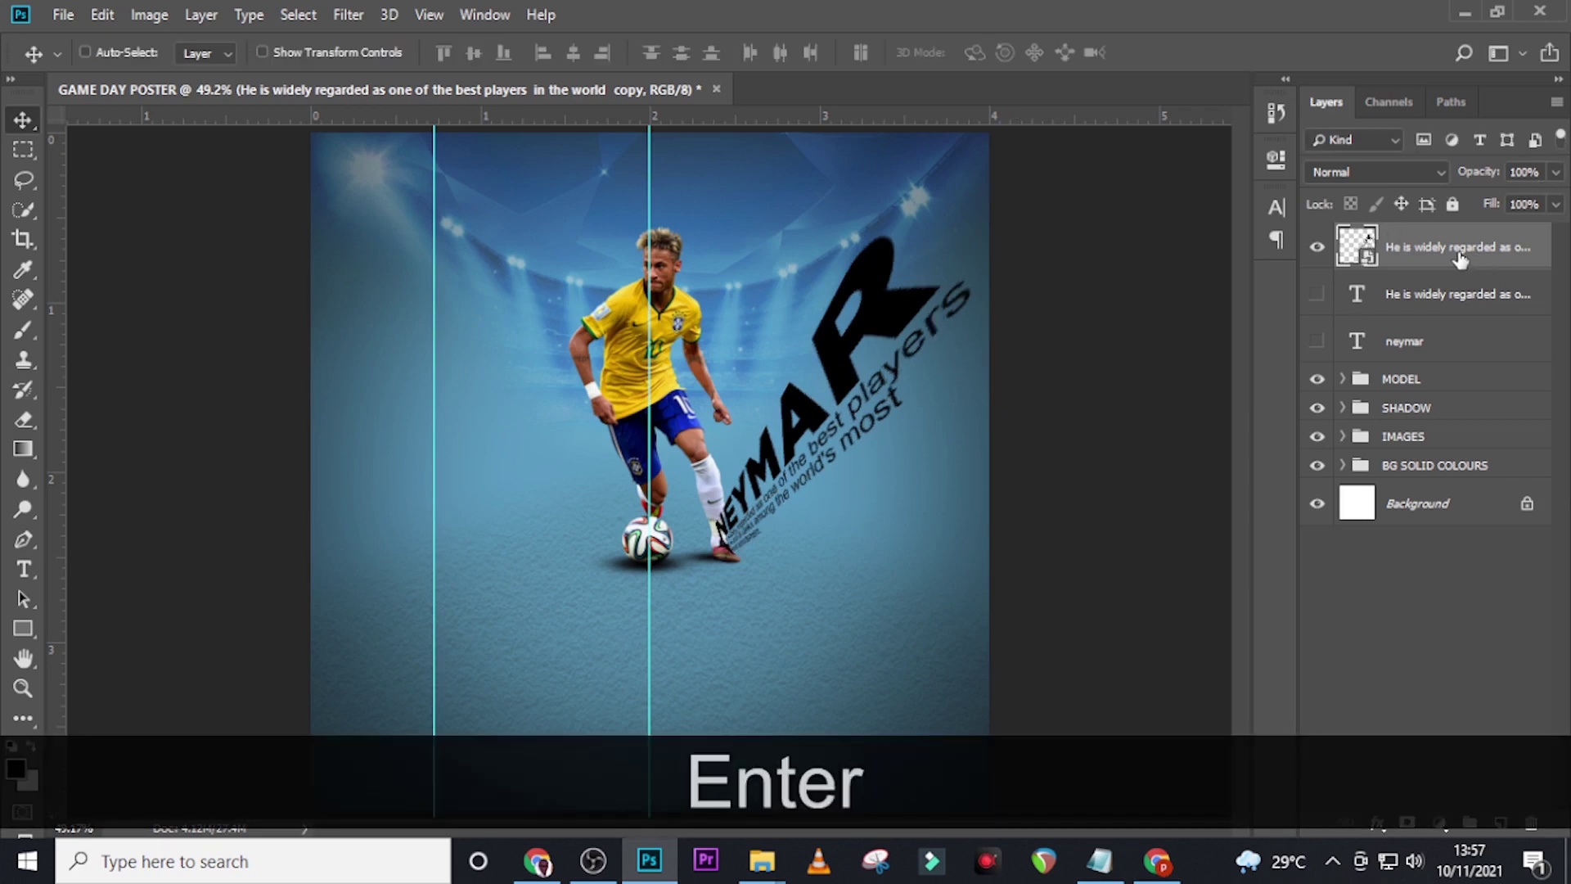
# Place the distorted text layer beneath the MODEL group and nudge it slightly down and right so it starts at the player's foot.
pyautogui.moveTo(1448, 261); pyautogui.dragTo(1402, 397)
pyautogui.press('v')
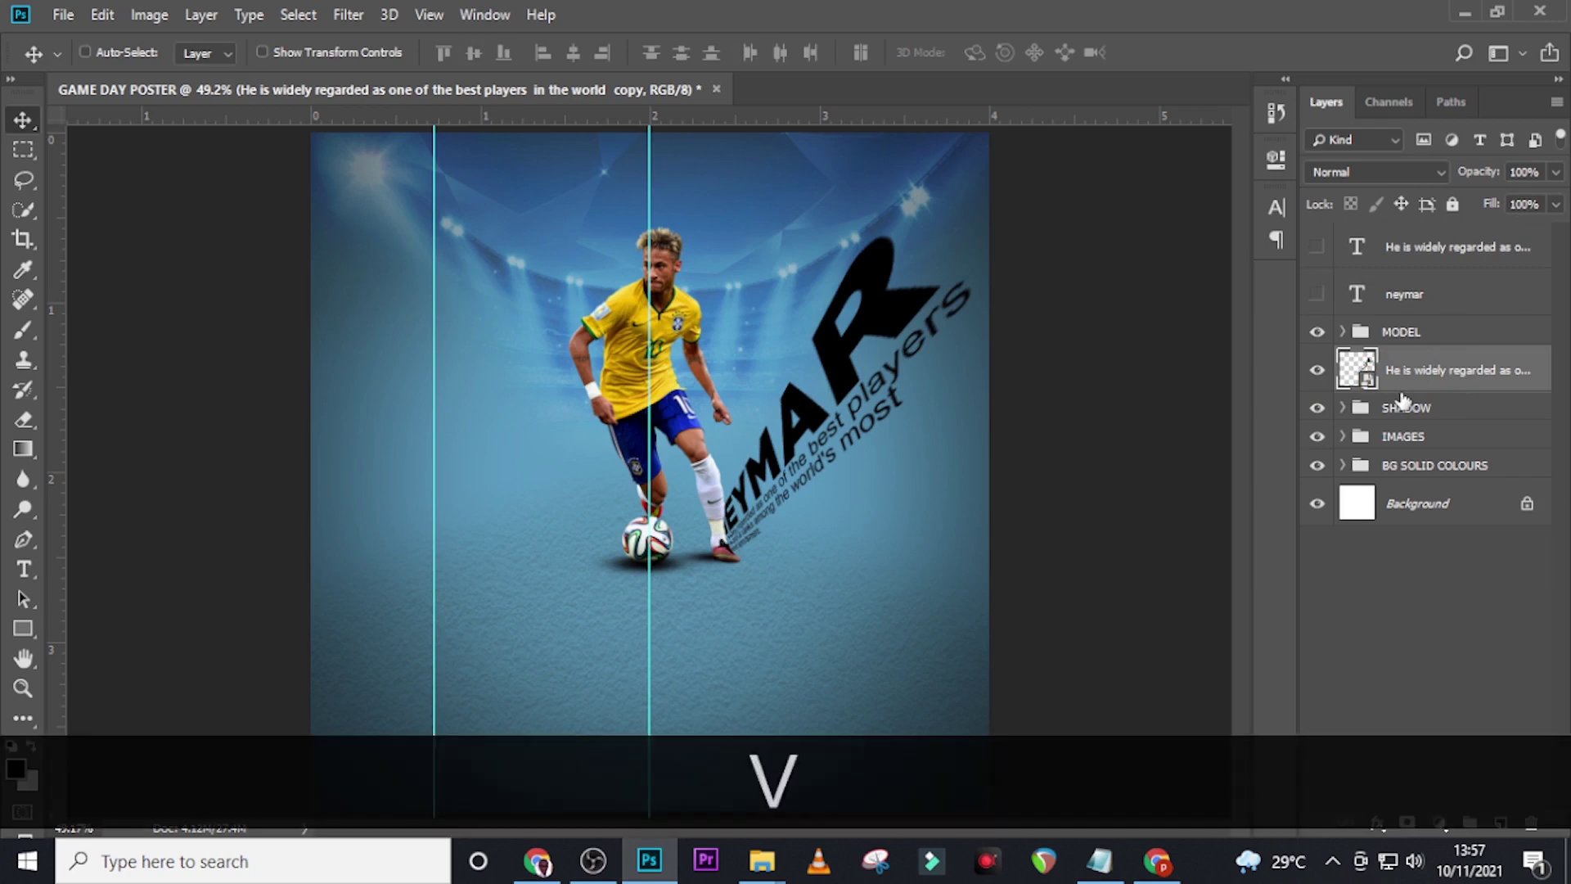
pyautogui.press('Down')
pyautogui.press('Down')
pyautogui.press('Right')
pyautogui.press('Right')
pyautogui.press('Right')
pyautogui.press('Down')
pyautogui.press('Down')
pyautogui.press('Right')
pyautogui.press('Right')
pyautogui.press('Right')
pyautogui.press('Right')
pyautogui.press('Up')
pyautogui.press('Left')
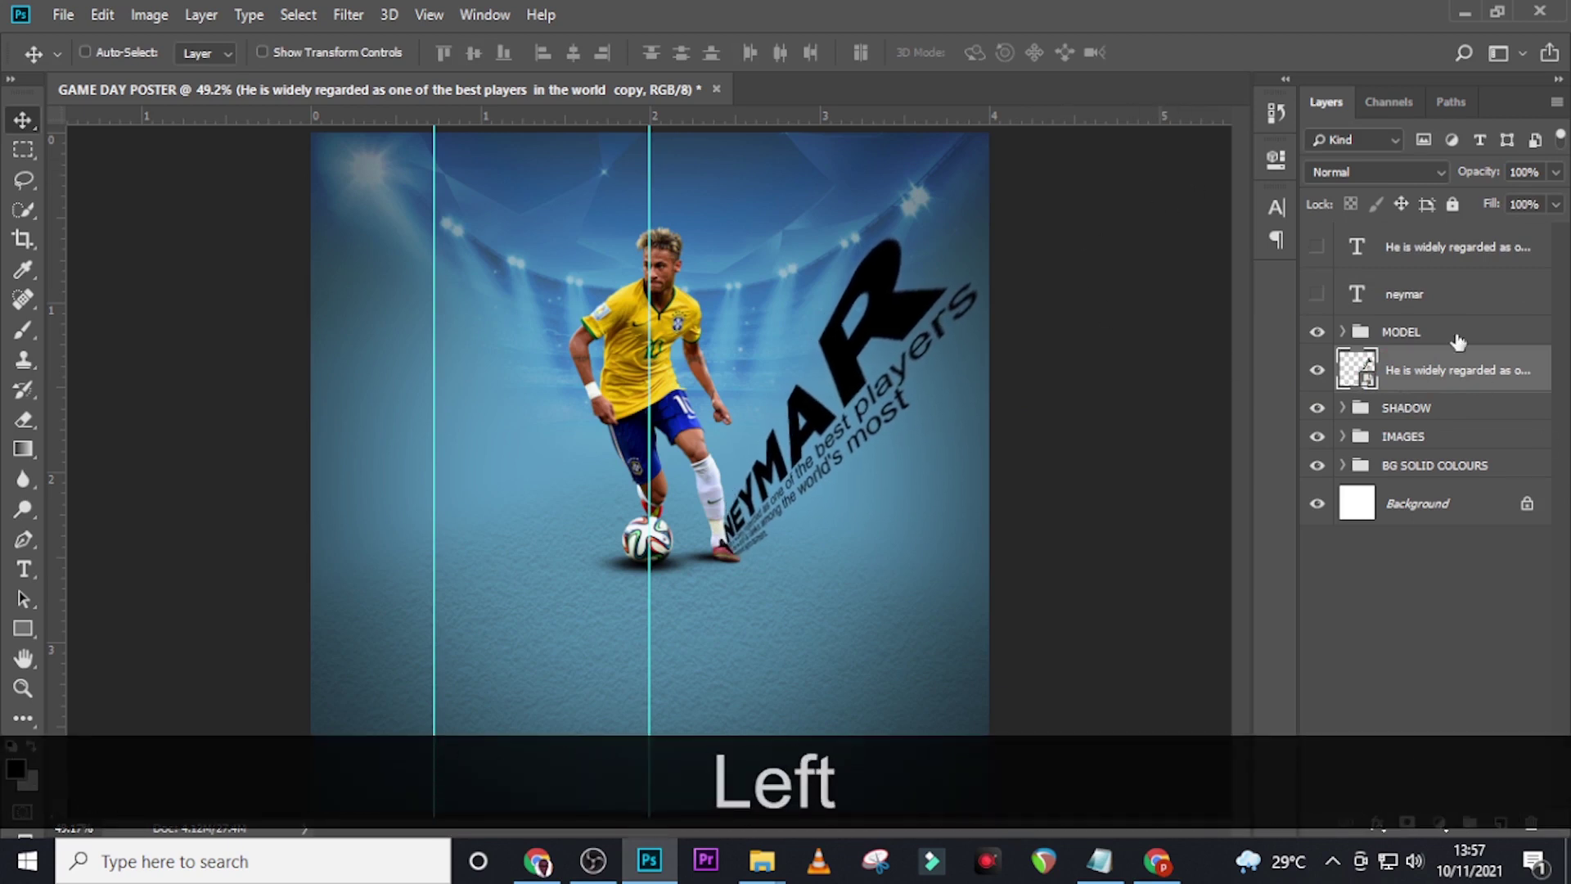
# Copy the paragraph beginning "Neymar da Silva Santos Júnior" from the Notepad file.
pyautogui.click(1402, 259)
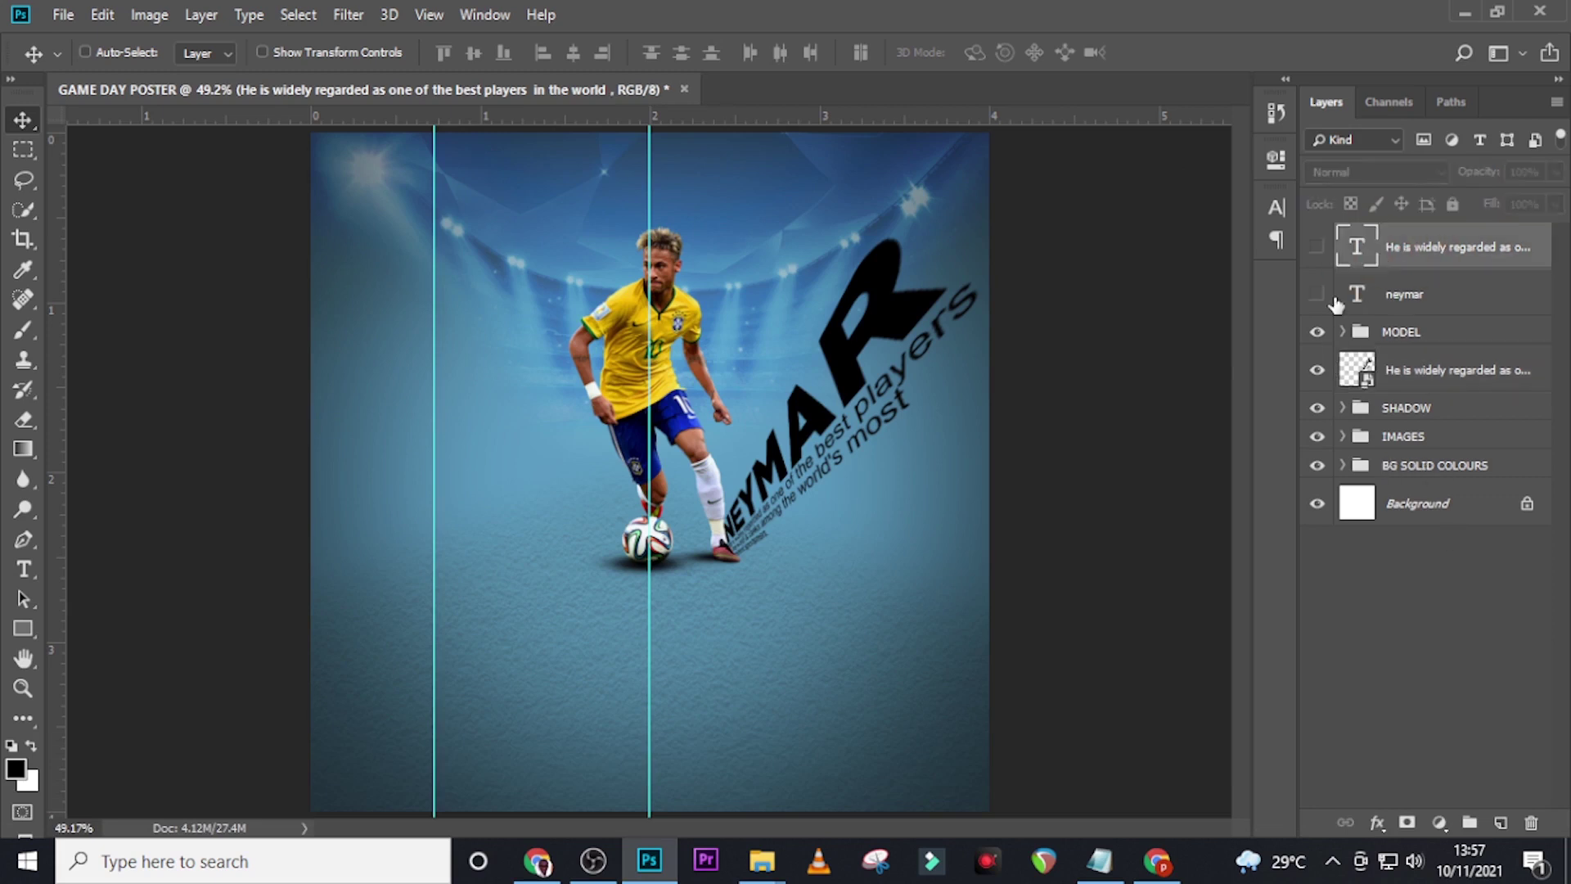
pyautogui.click(1099, 860)
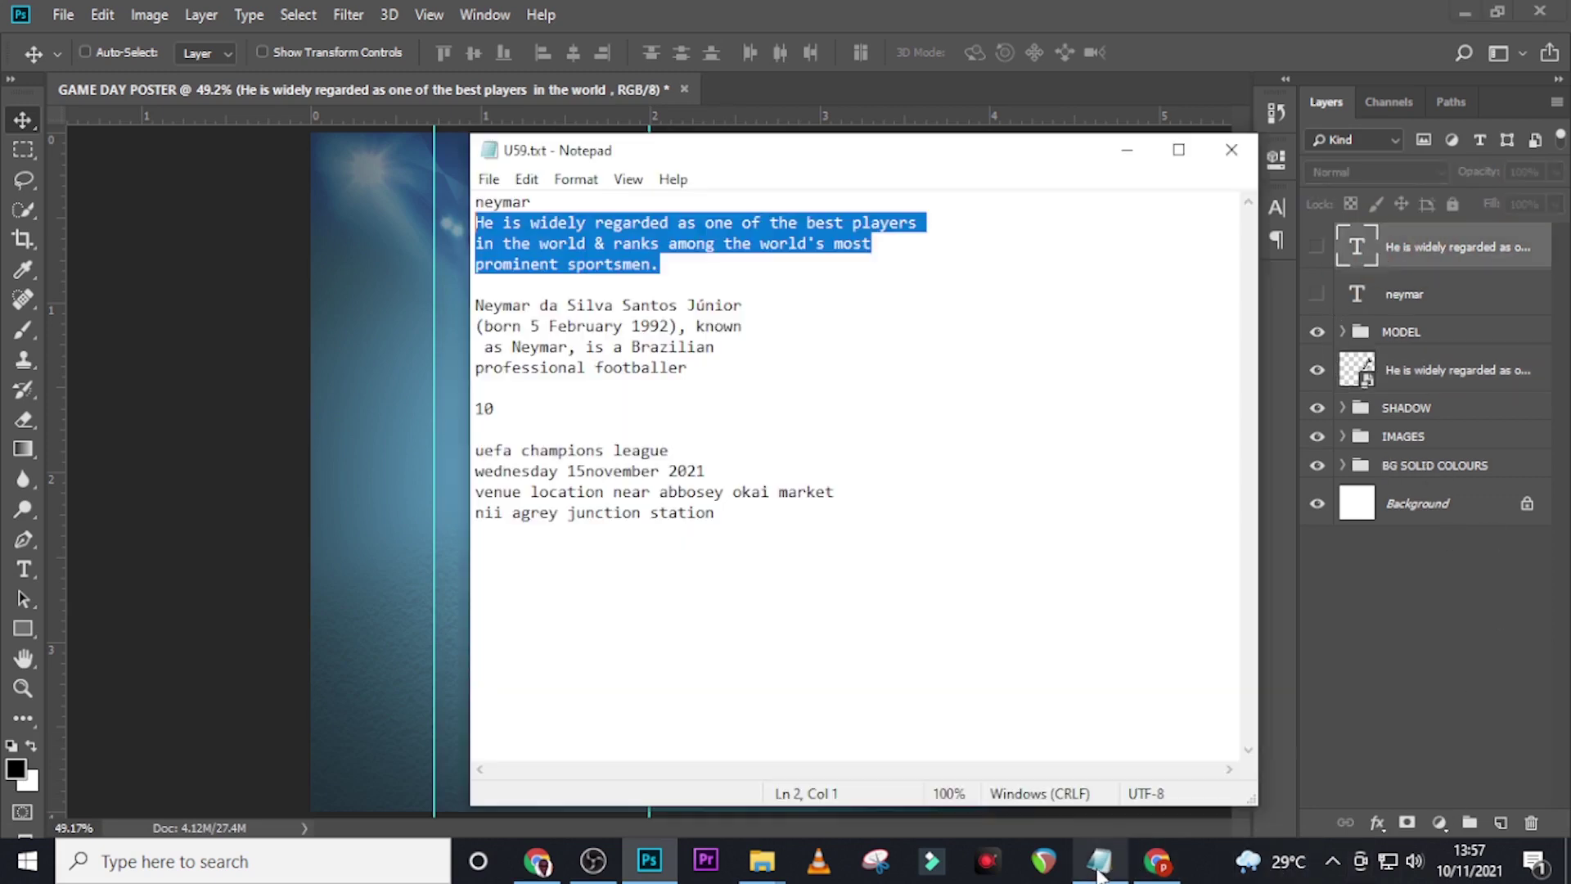
pyautogui.click(705, 376)
pyautogui.moveTo(705, 376); pyautogui.dragTo(474, 304)
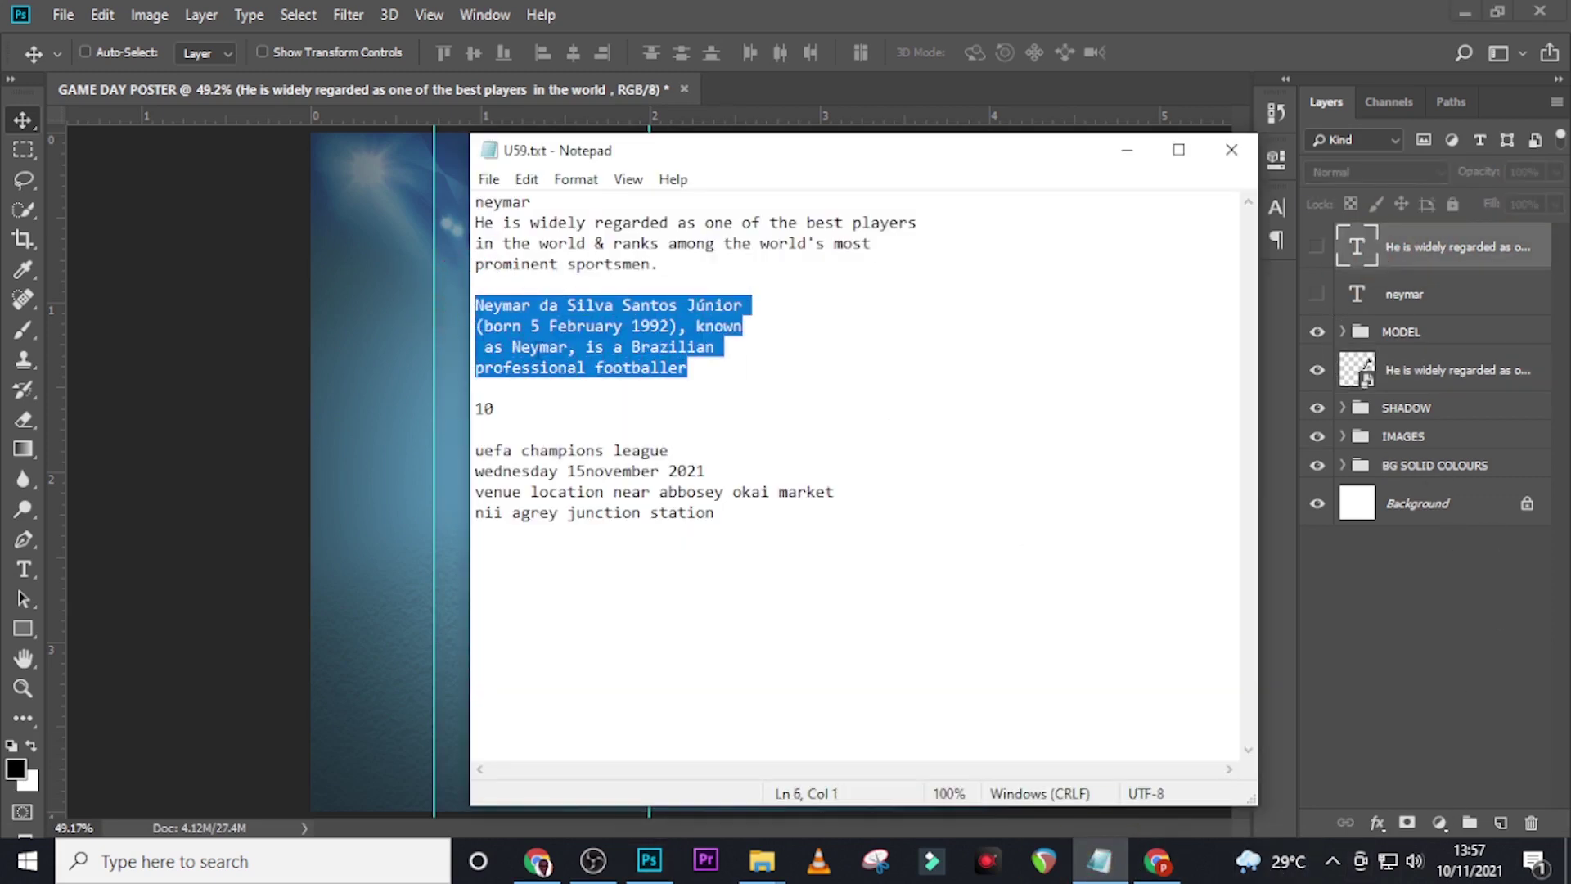
pyautogui.hotkey('ctrl', 'c')
# Replace the text of the hidden "He is widely regarded" layer with the copied paragraph and commit it.
pyautogui.click(1363, 260)
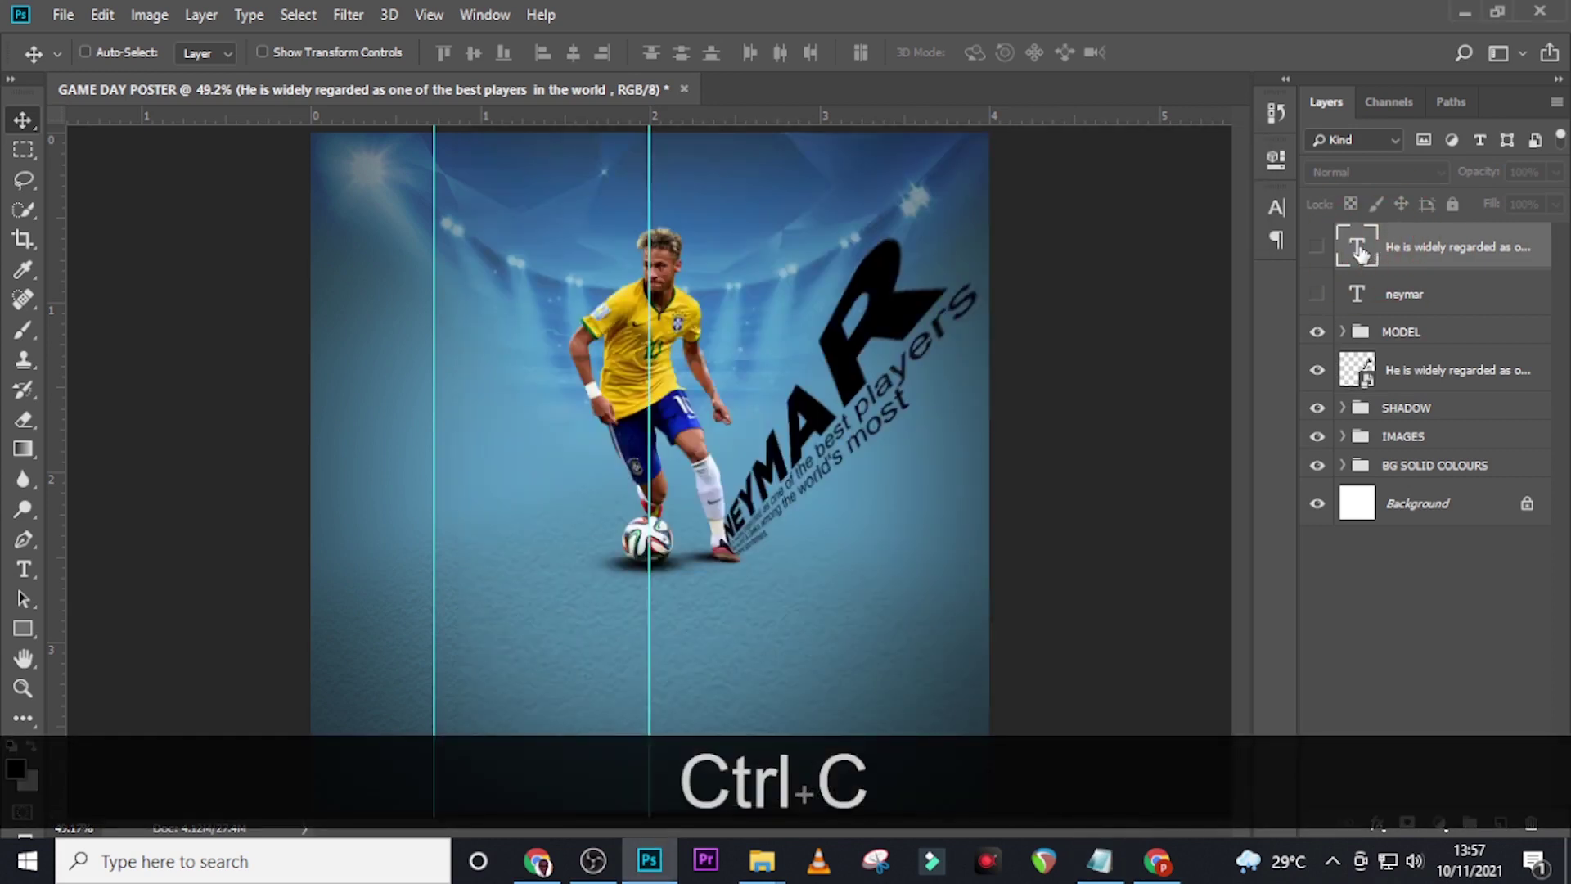
pyautogui.doubleClick(1359, 249)
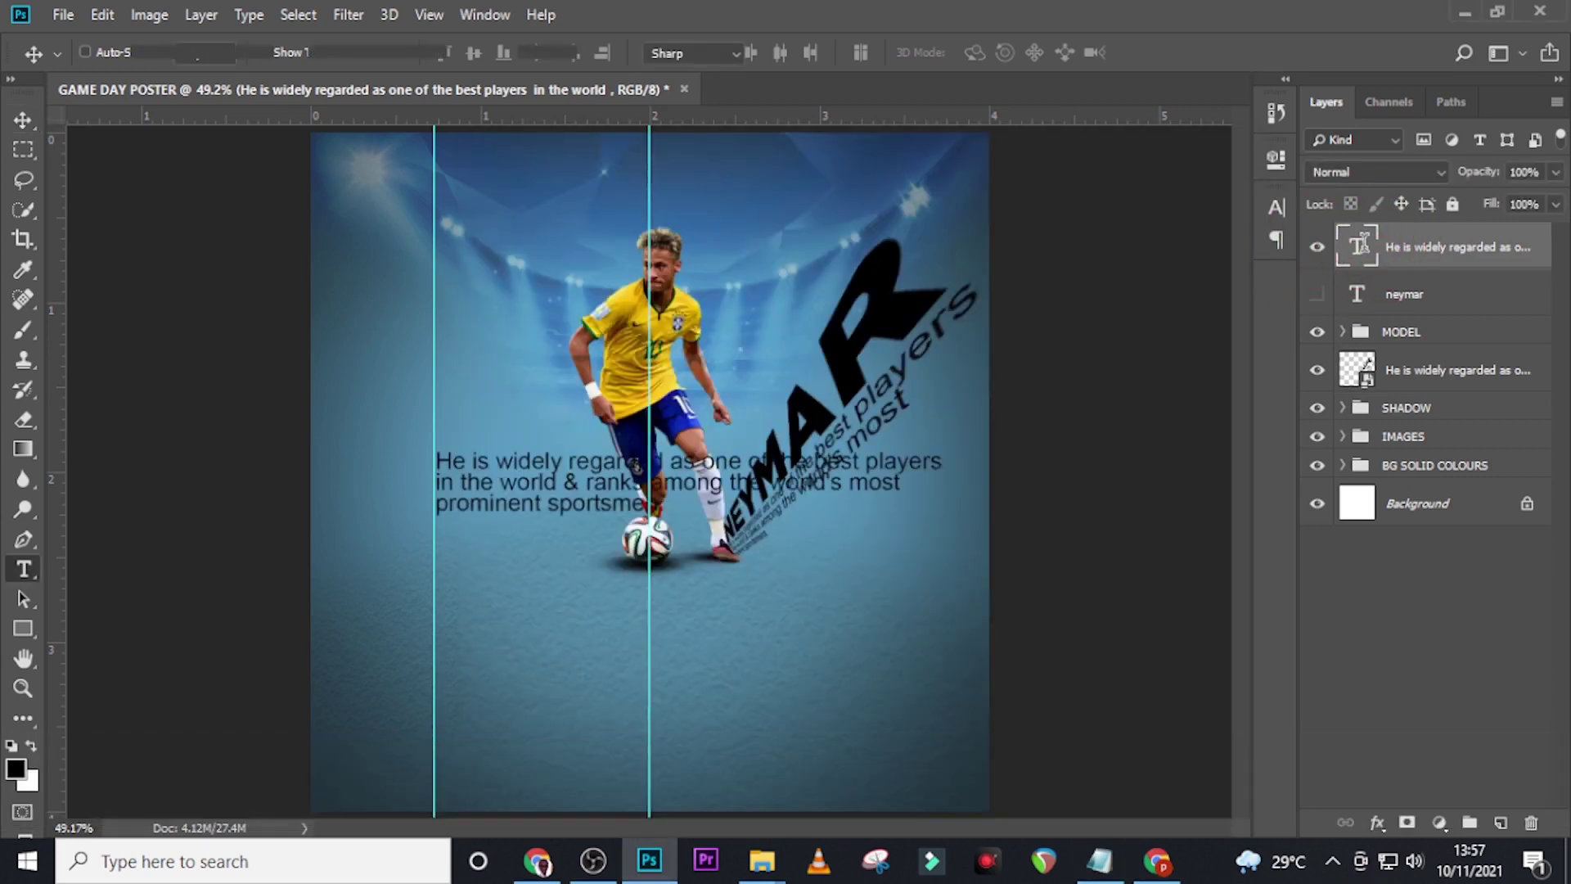
pyautogui.hotkey('ctrl', 'a')
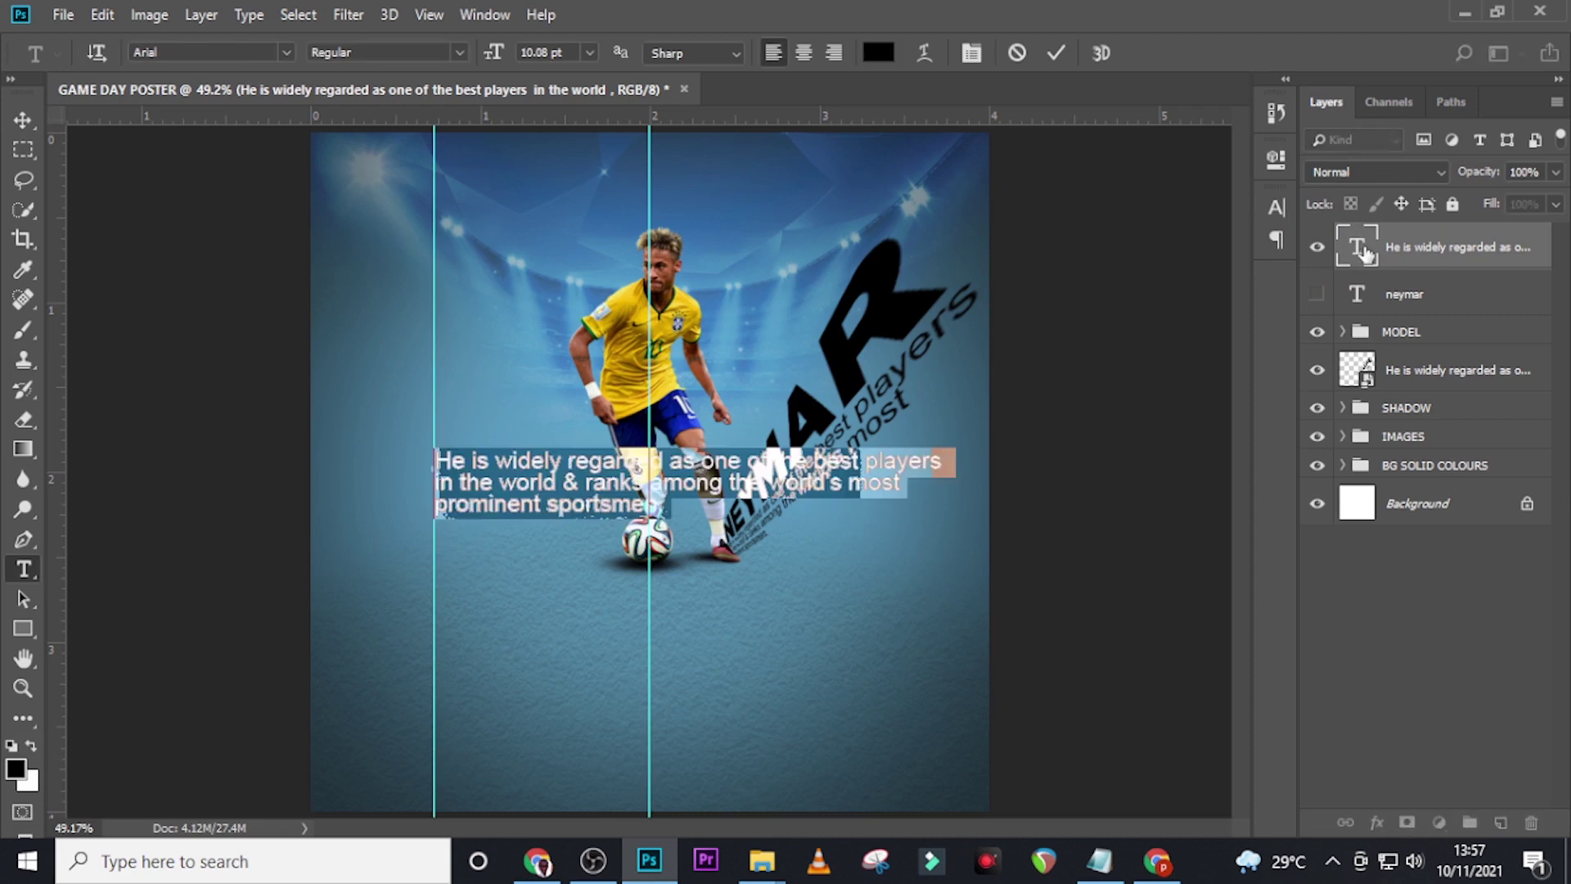
pyautogui.hotkey('ctrl', 'v')
pyautogui.click(1363, 252)
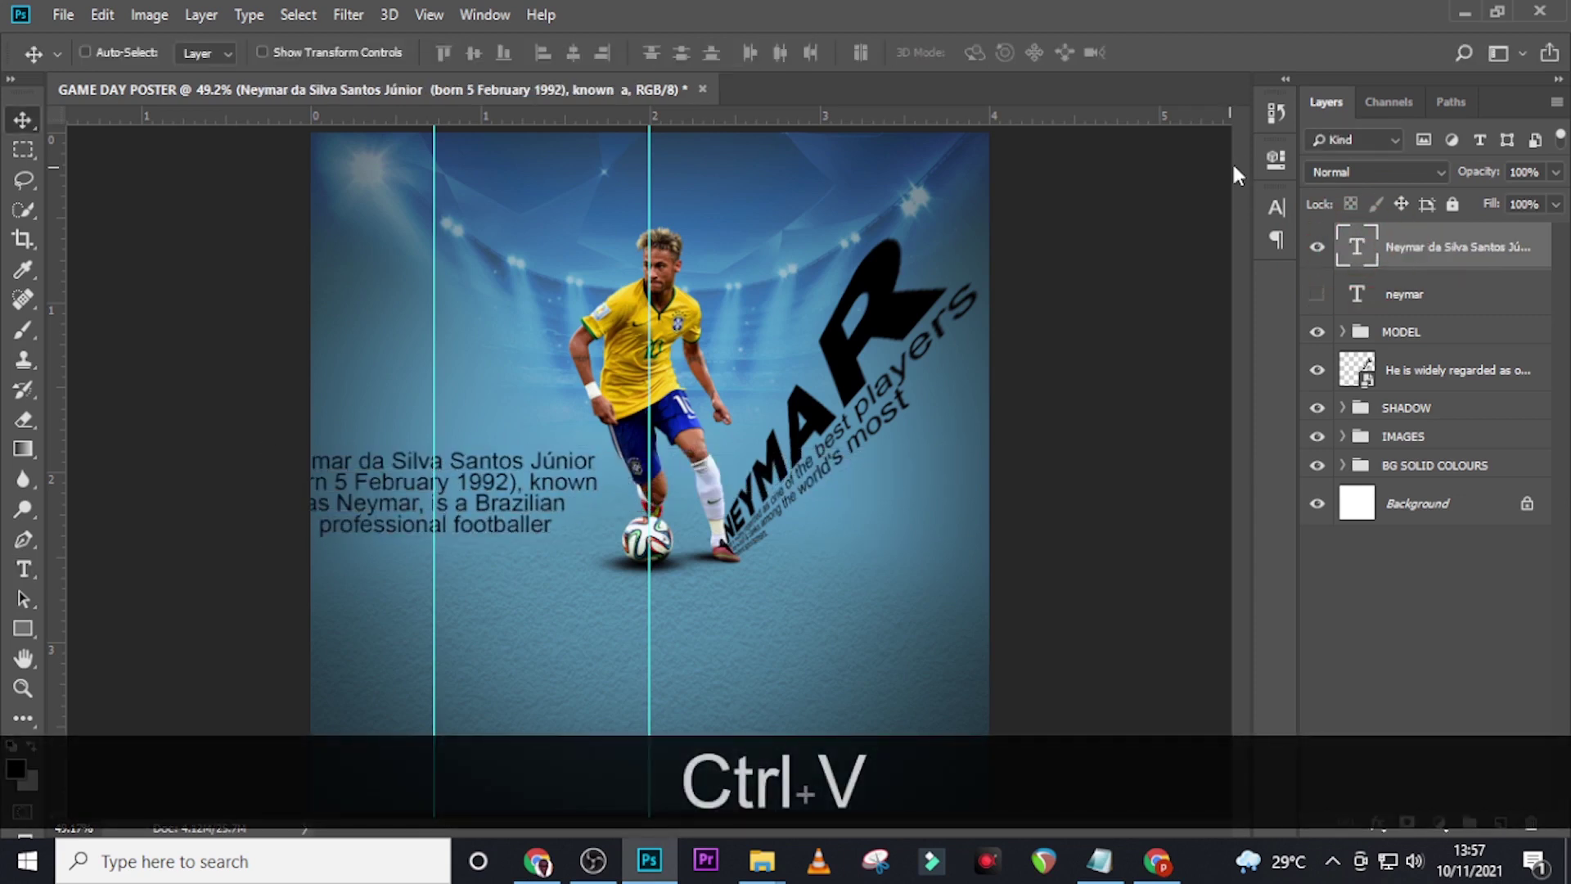
# Right-align the new biography paragraph and move it beside the player's legs on the left half of the poster.
pyautogui.click(1275, 204)
pyautogui.click(1109, 199)
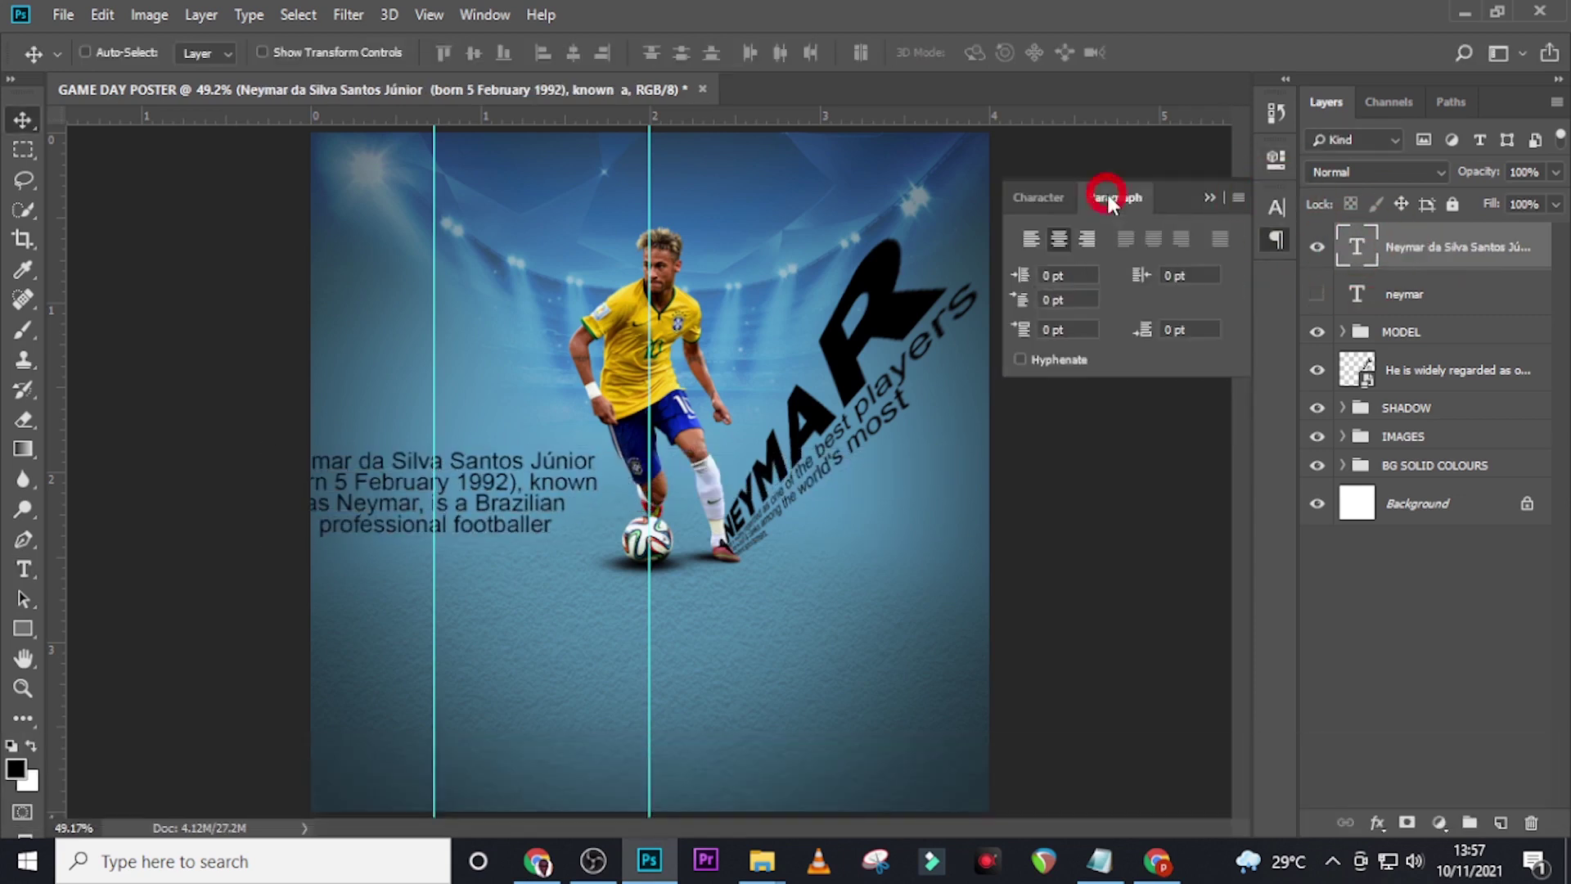
pyautogui.click(1086, 238)
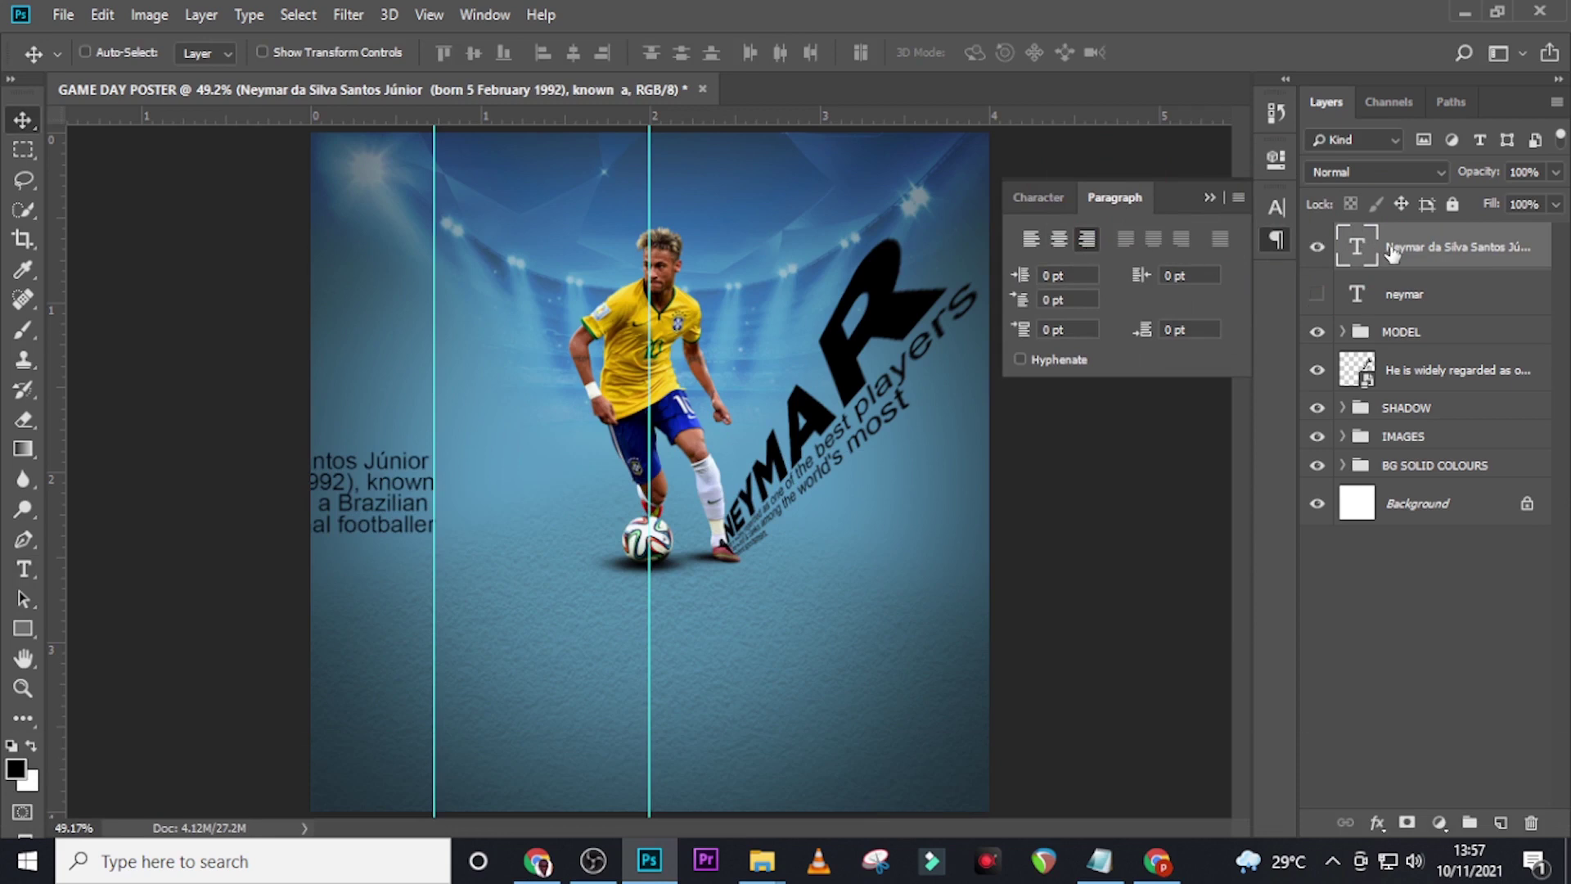
pyautogui.moveTo(362, 503); pyautogui.dragTo(528, 511)
# Set the font style of the biography paragraph layer to Arial Bold.
pyautogui.click(1033, 196)
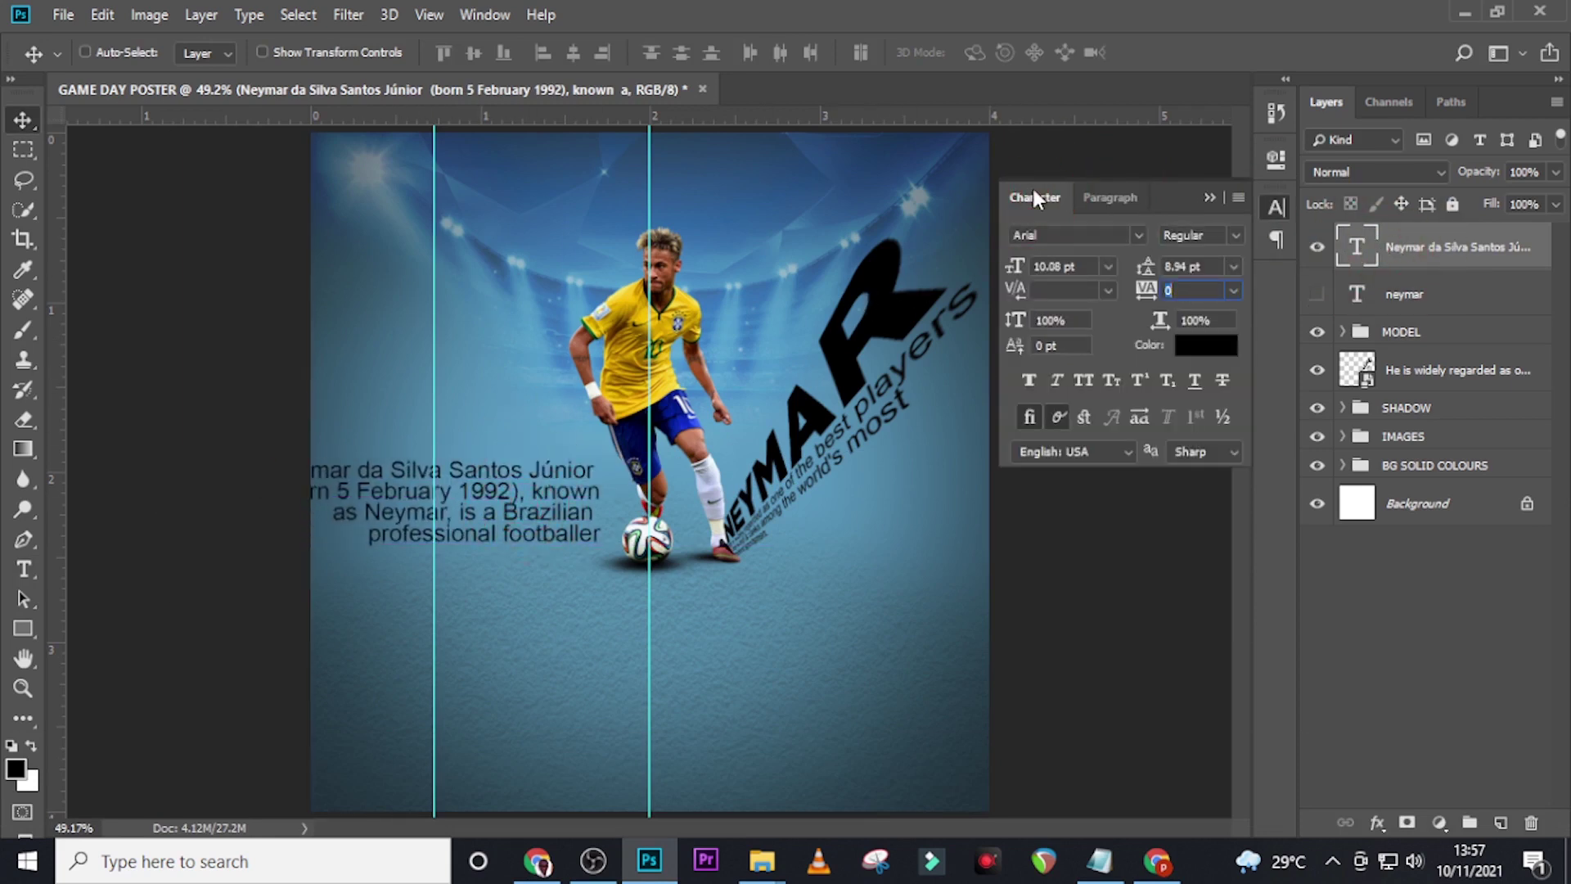
pyautogui.click(1443, 256)
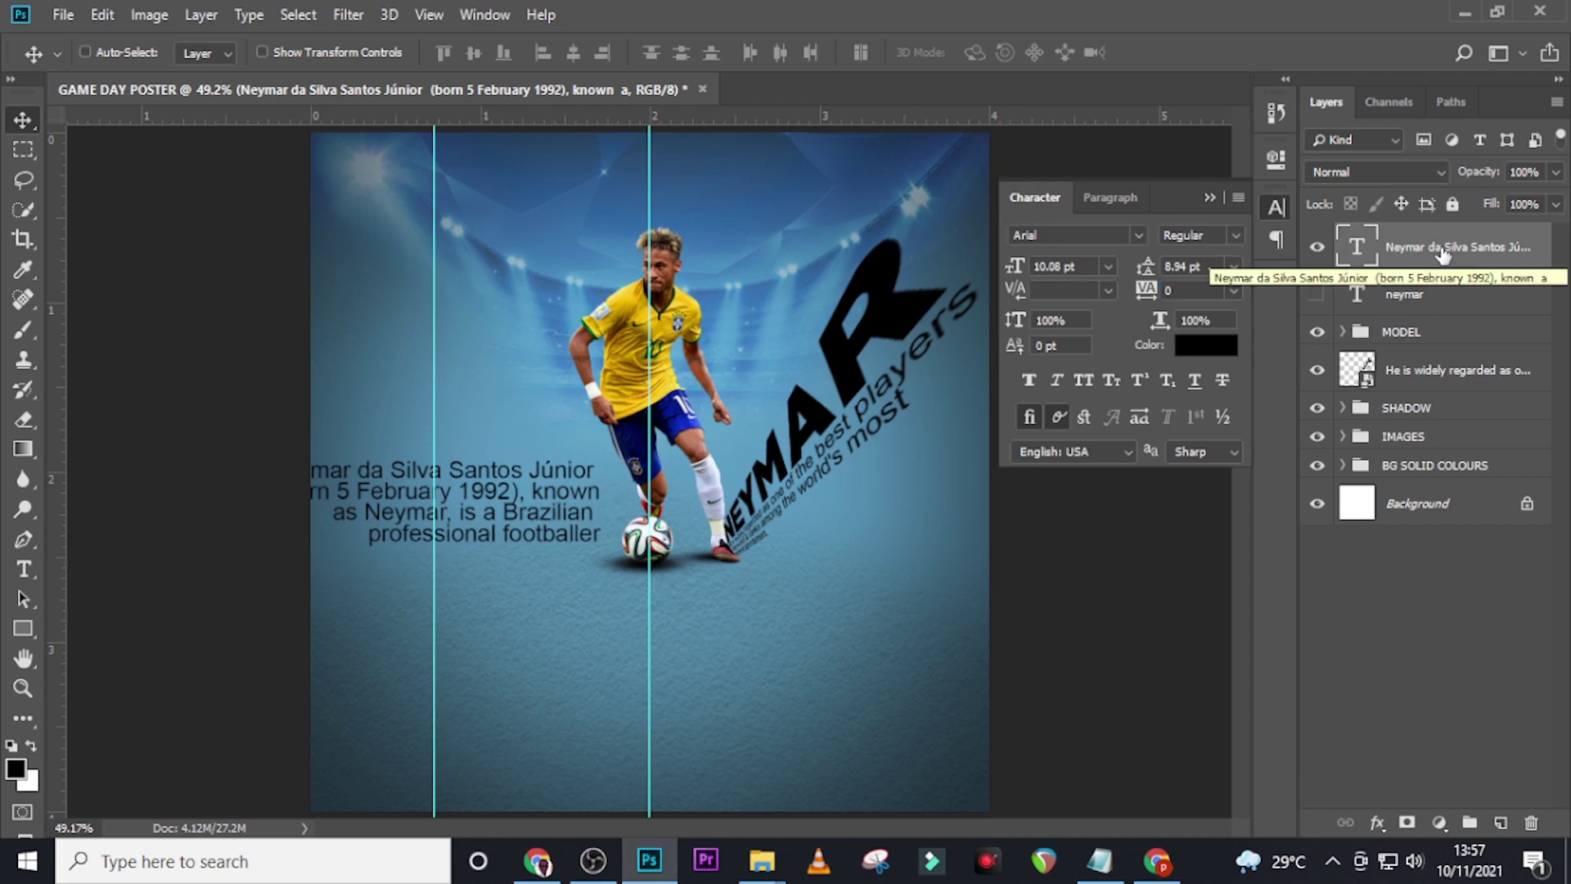
pyautogui.click(1240, 236)
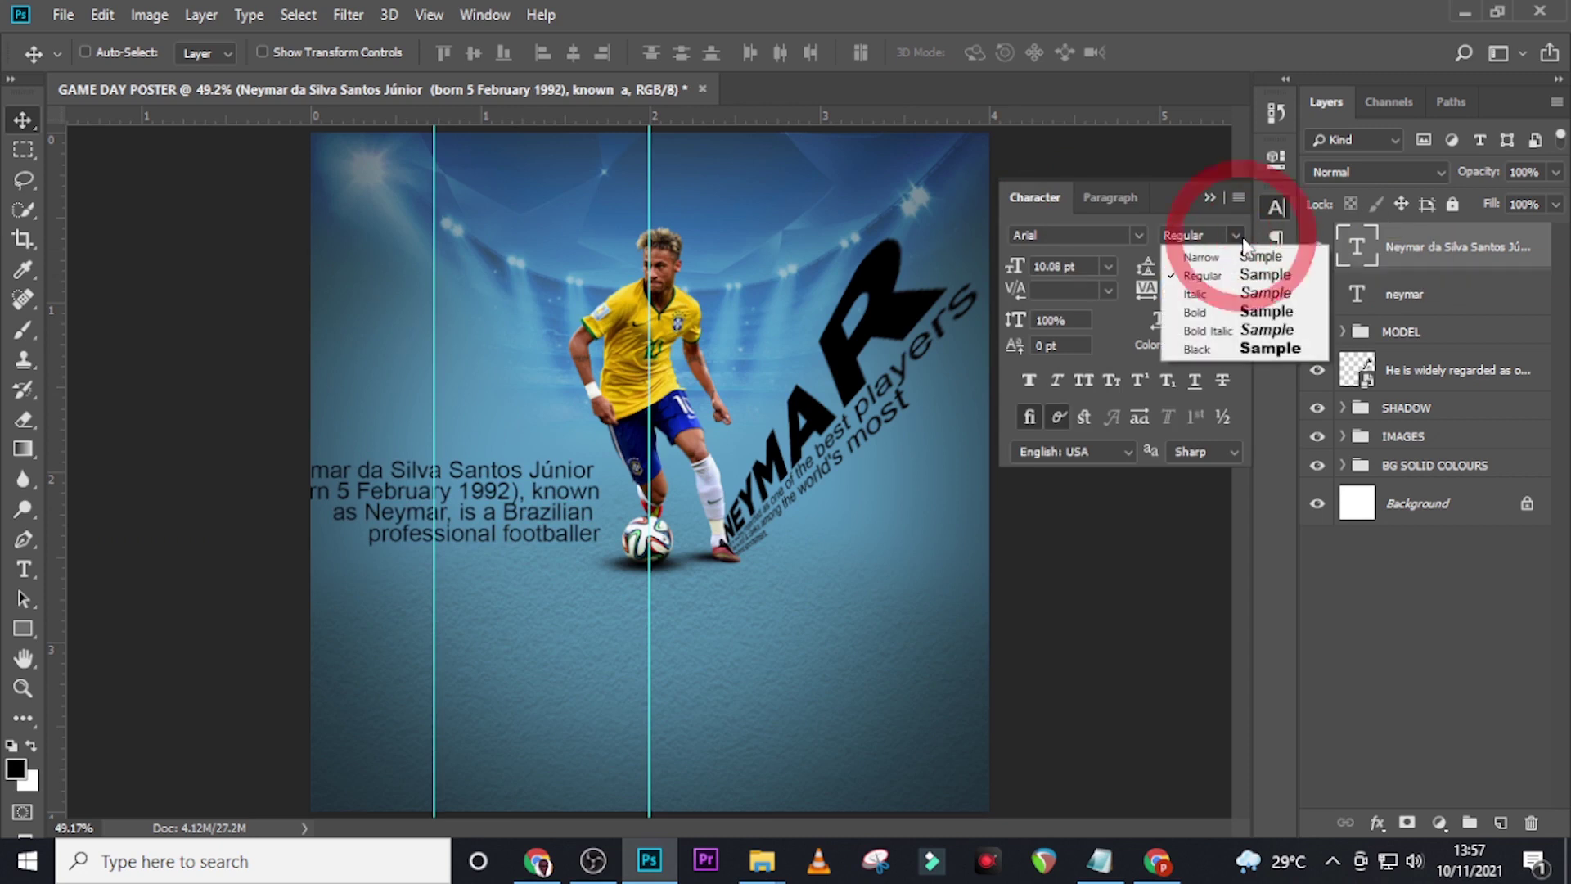
pyautogui.click(1220, 306)
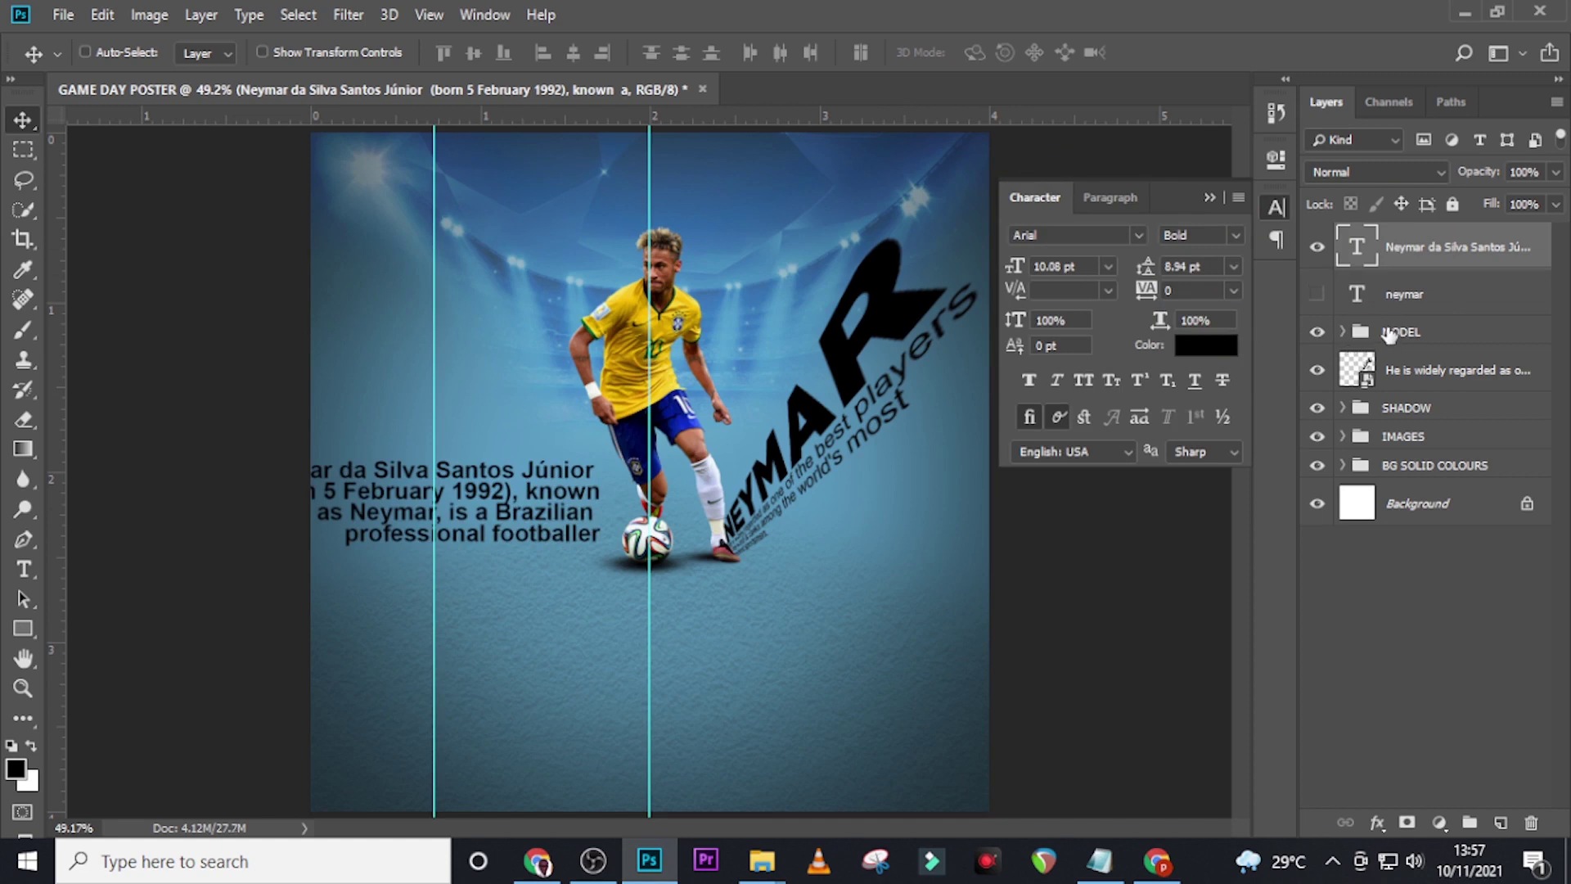
pyautogui.click(1210, 197)
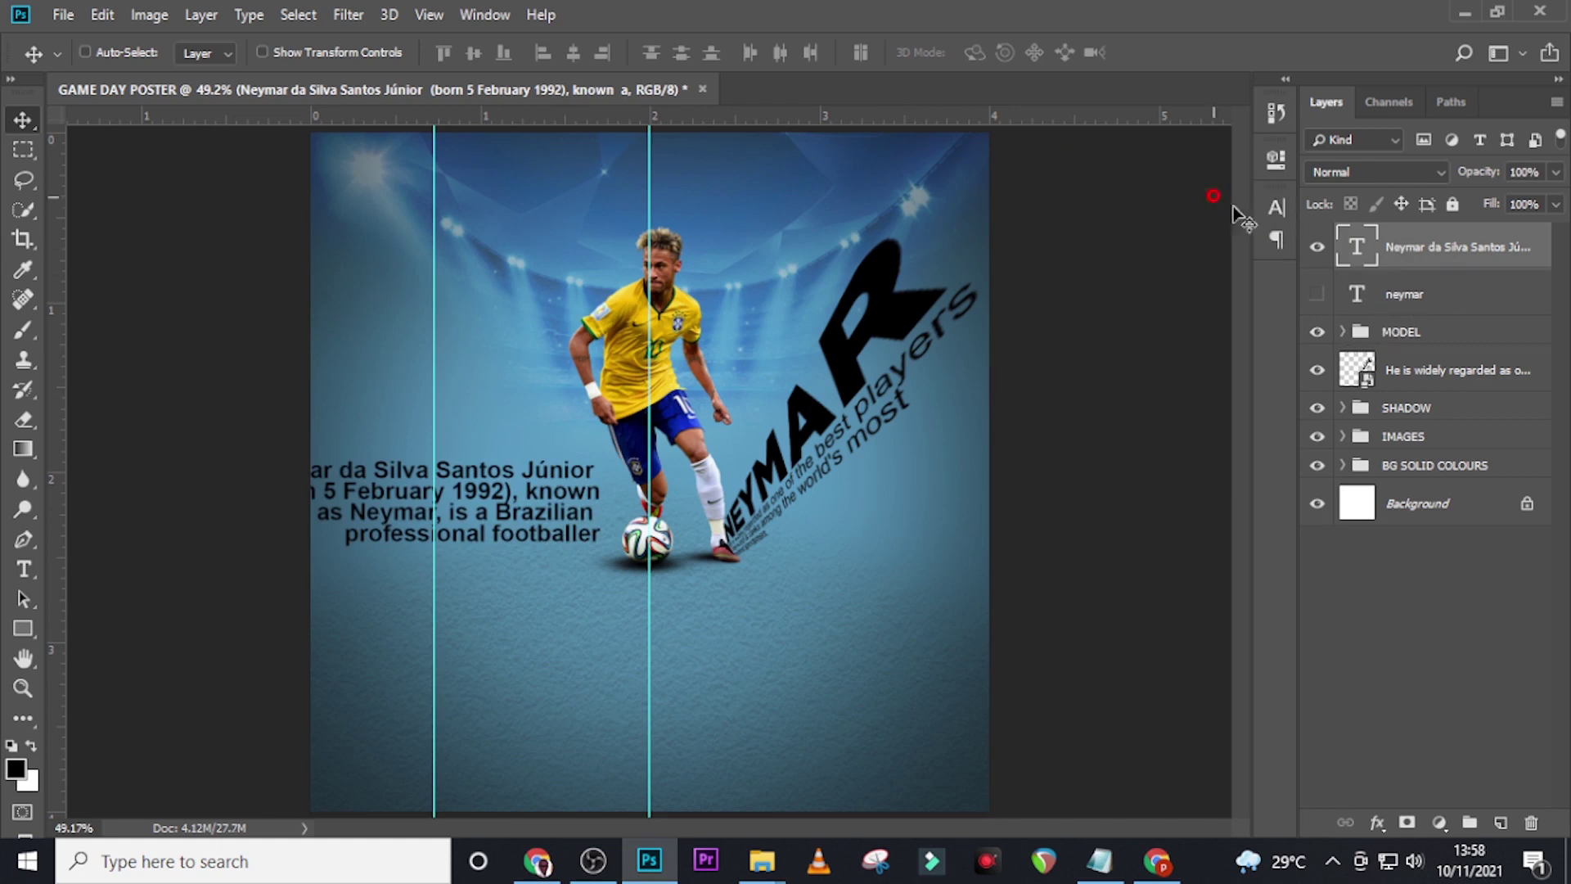
# Duplicate the biography text layer, hide the original and convert the copy to a smart object.
pyautogui.hotkey('ctrl', 'j')
pyautogui.hotkey('ctrl', 'j')
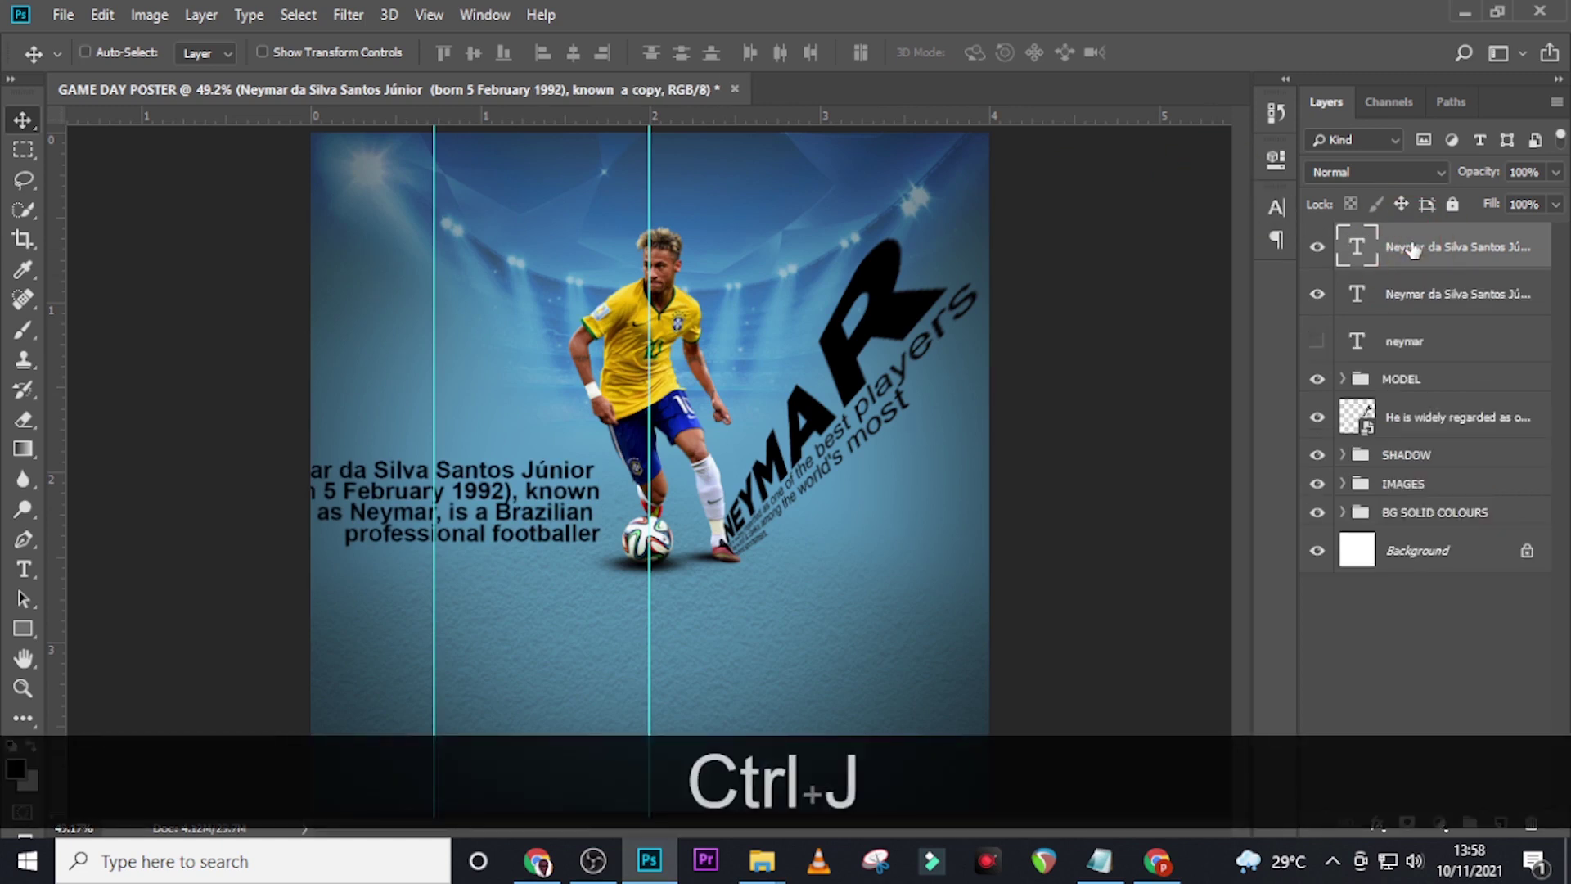
pyautogui.click(1319, 296)
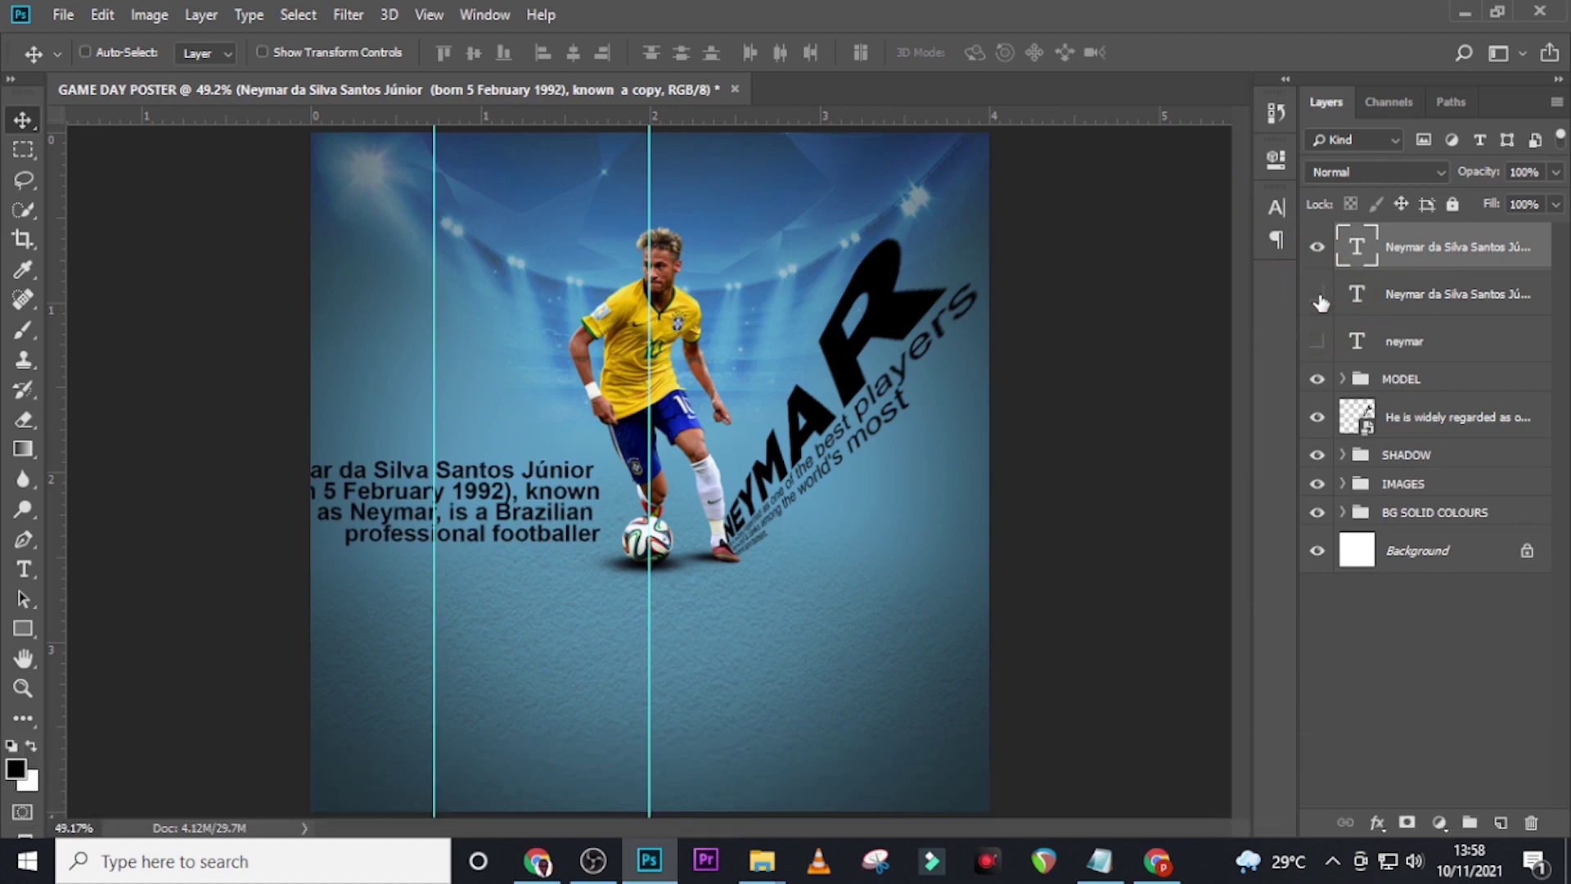
pyautogui.rightClick(1418, 249)
pyautogui.click(1342, 336)
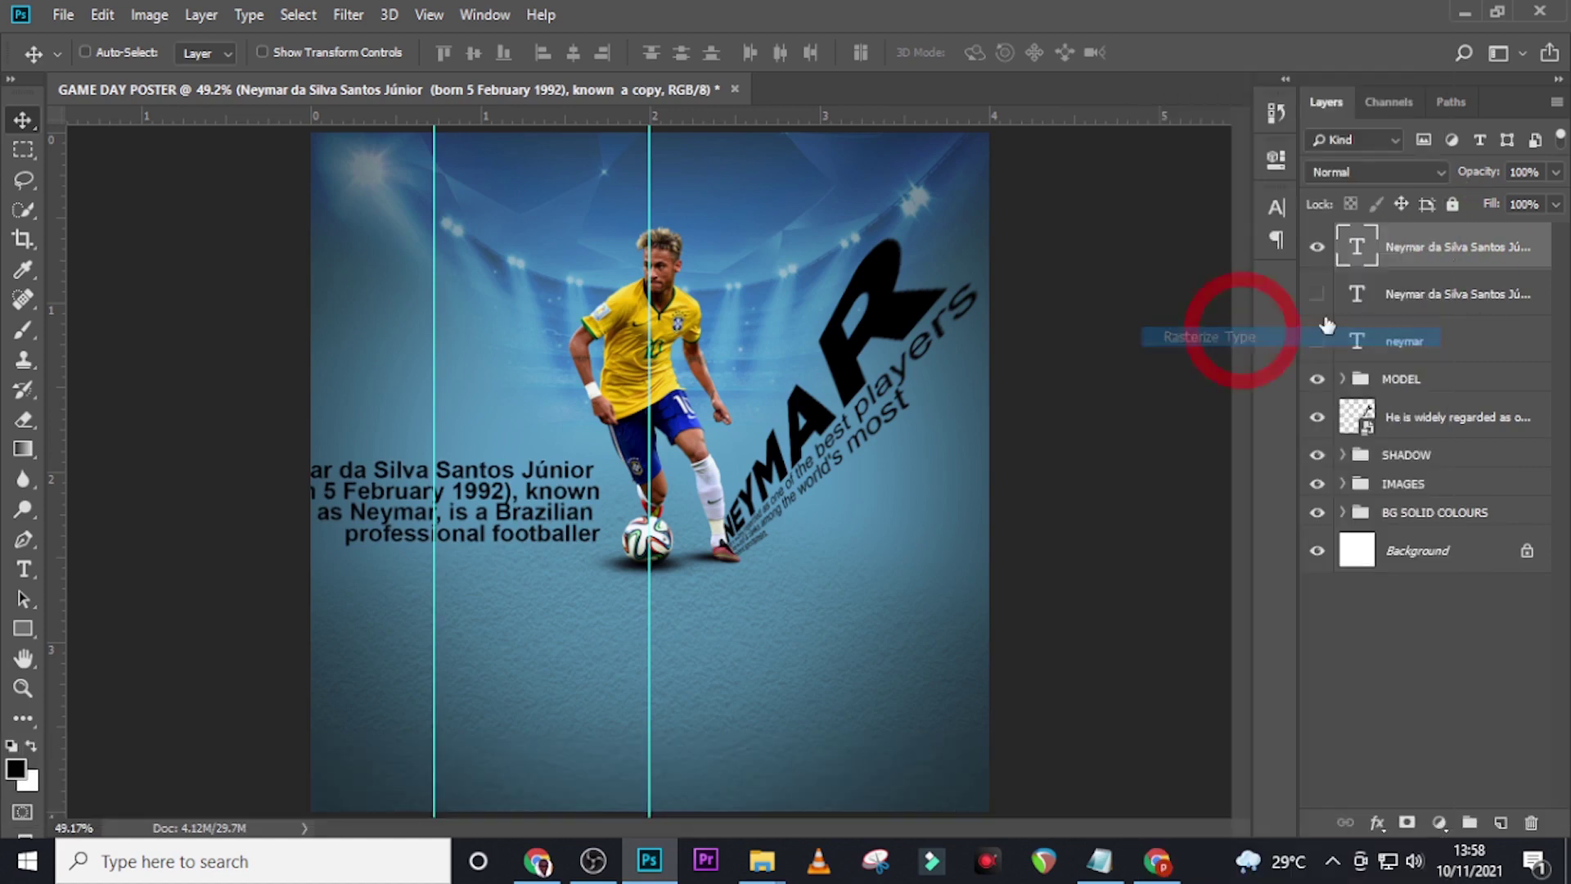
pyautogui.rightClick(1410, 305)
pyautogui.click(1309, 279)
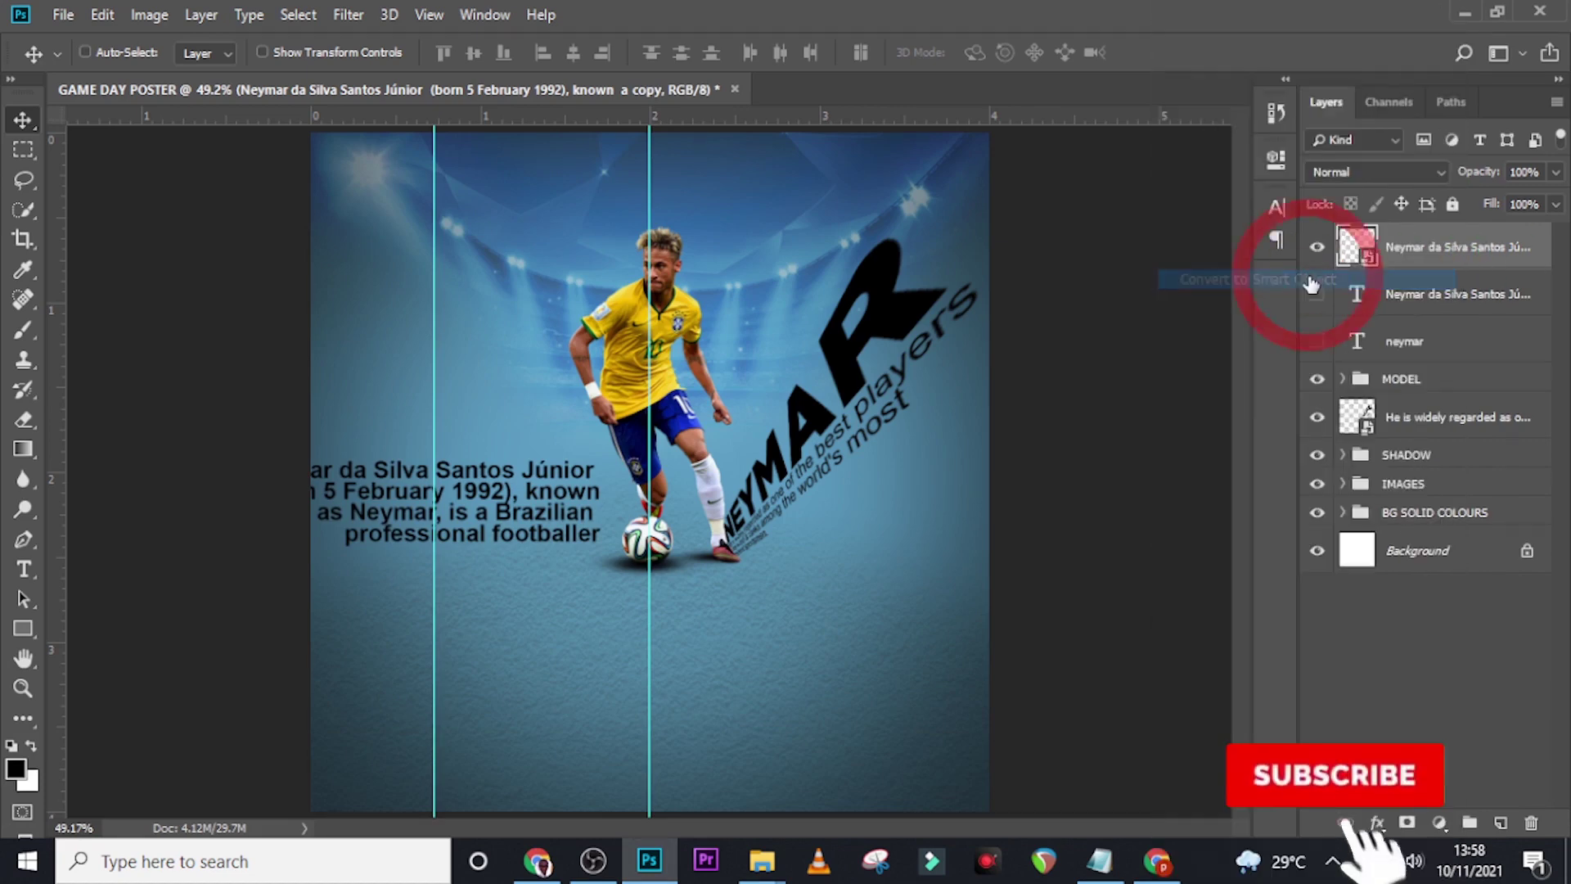
# Distort the biography smart object so it tapers towards the ball and rises, widening, to the upper left, mirroring the NEYMAR text, and apply it.
pyautogui.hotkey('ctrl', 't')
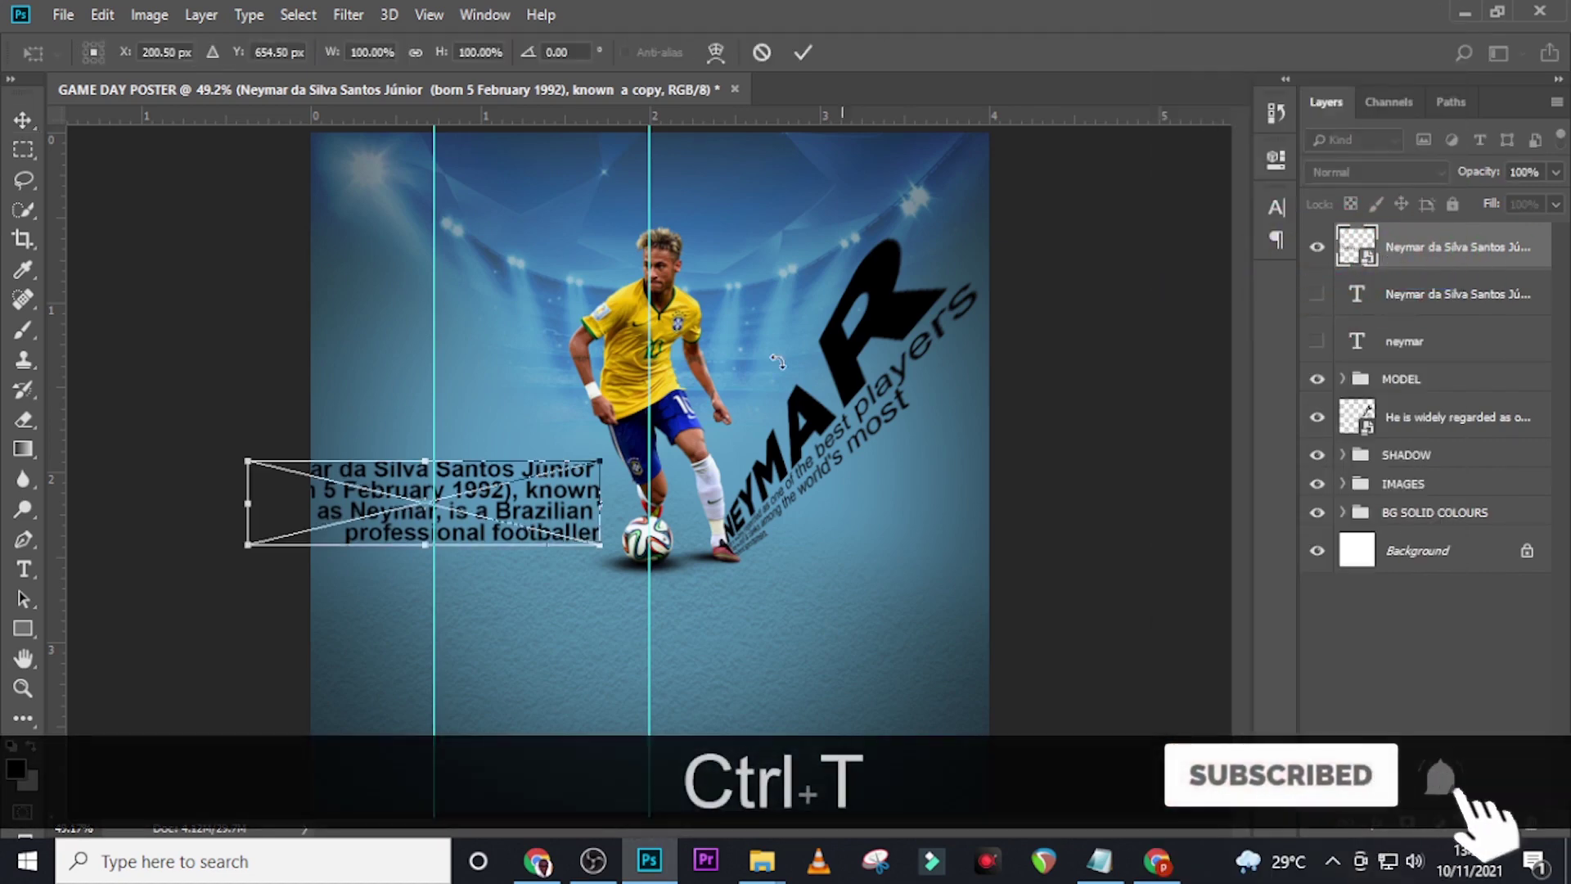
pyautogui.moveTo(589, 473); pyautogui.dragTo(602, 475)
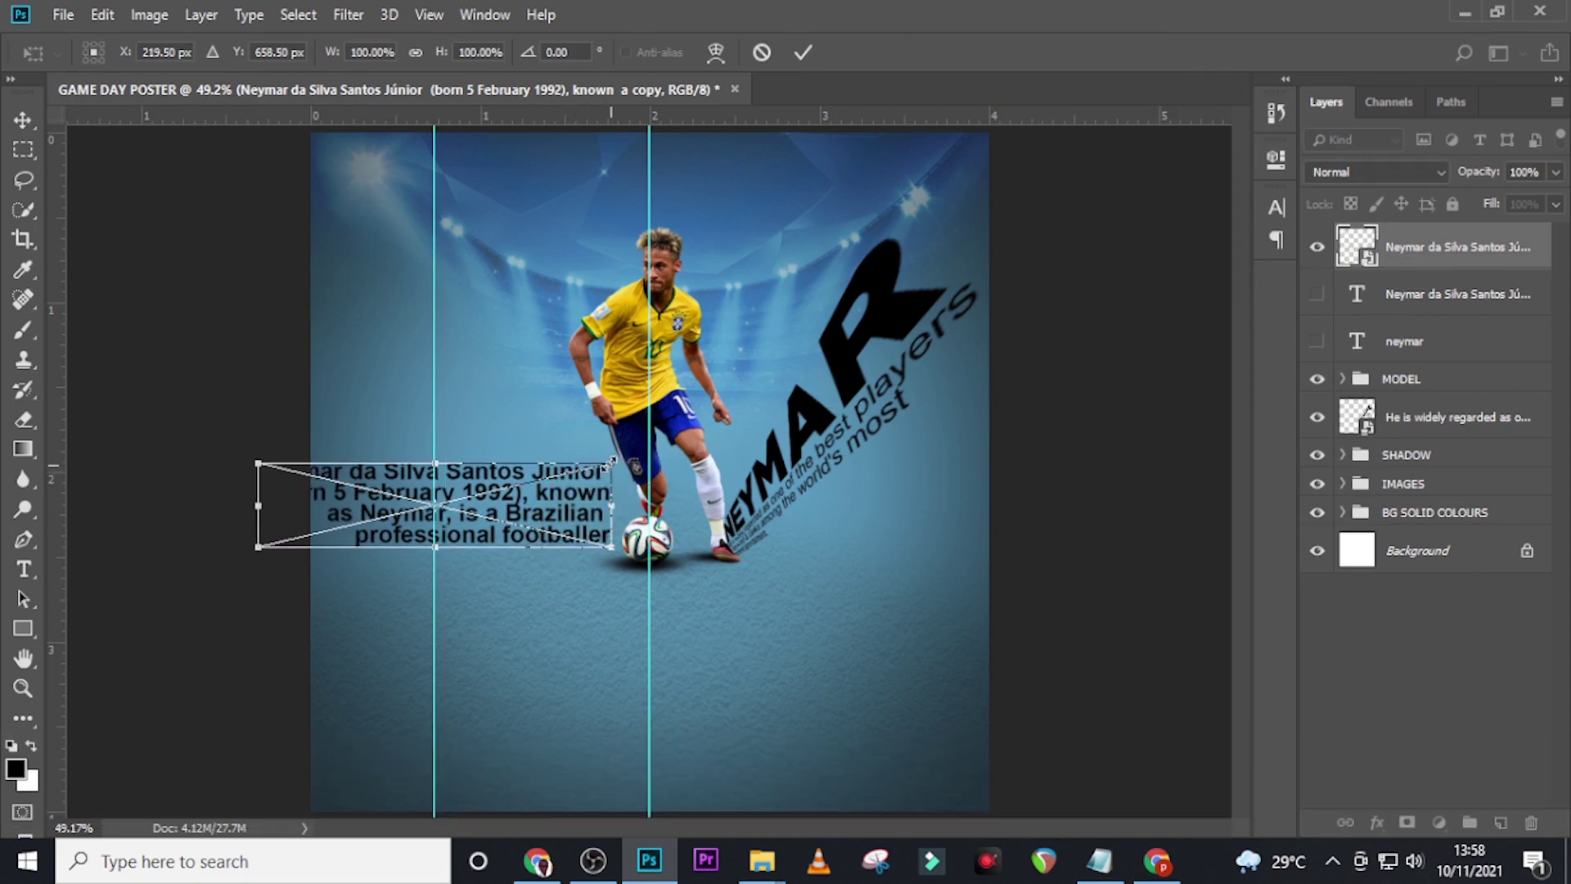
pyautogui.rightClick(577, 490)
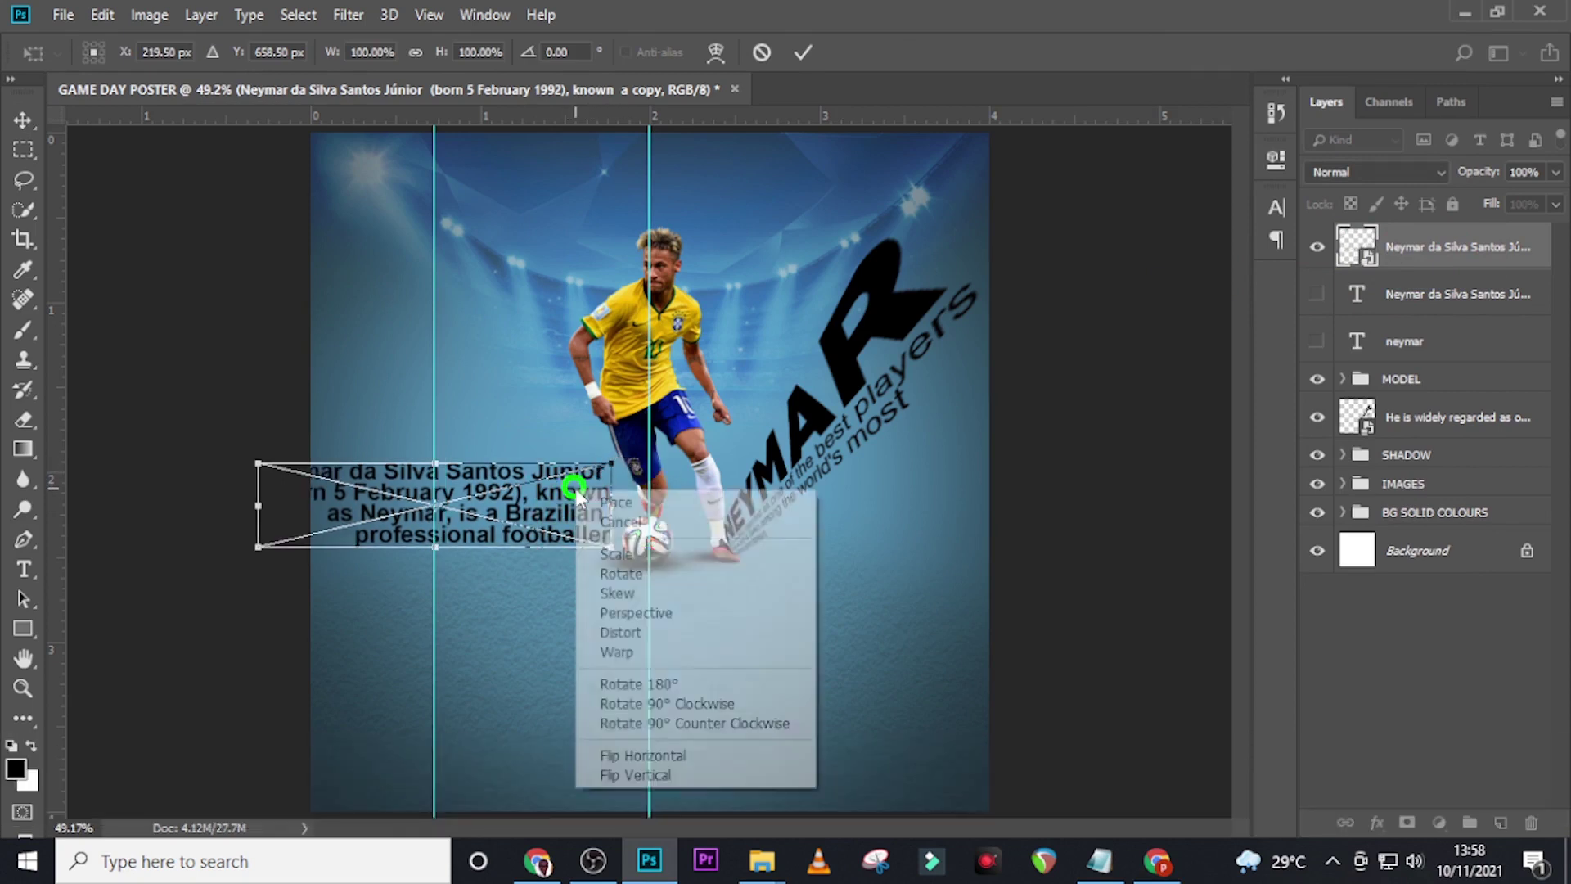
pyautogui.click(620, 632)
pyautogui.moveTo(611, 464); pyautogui.dragTo(619, 500)
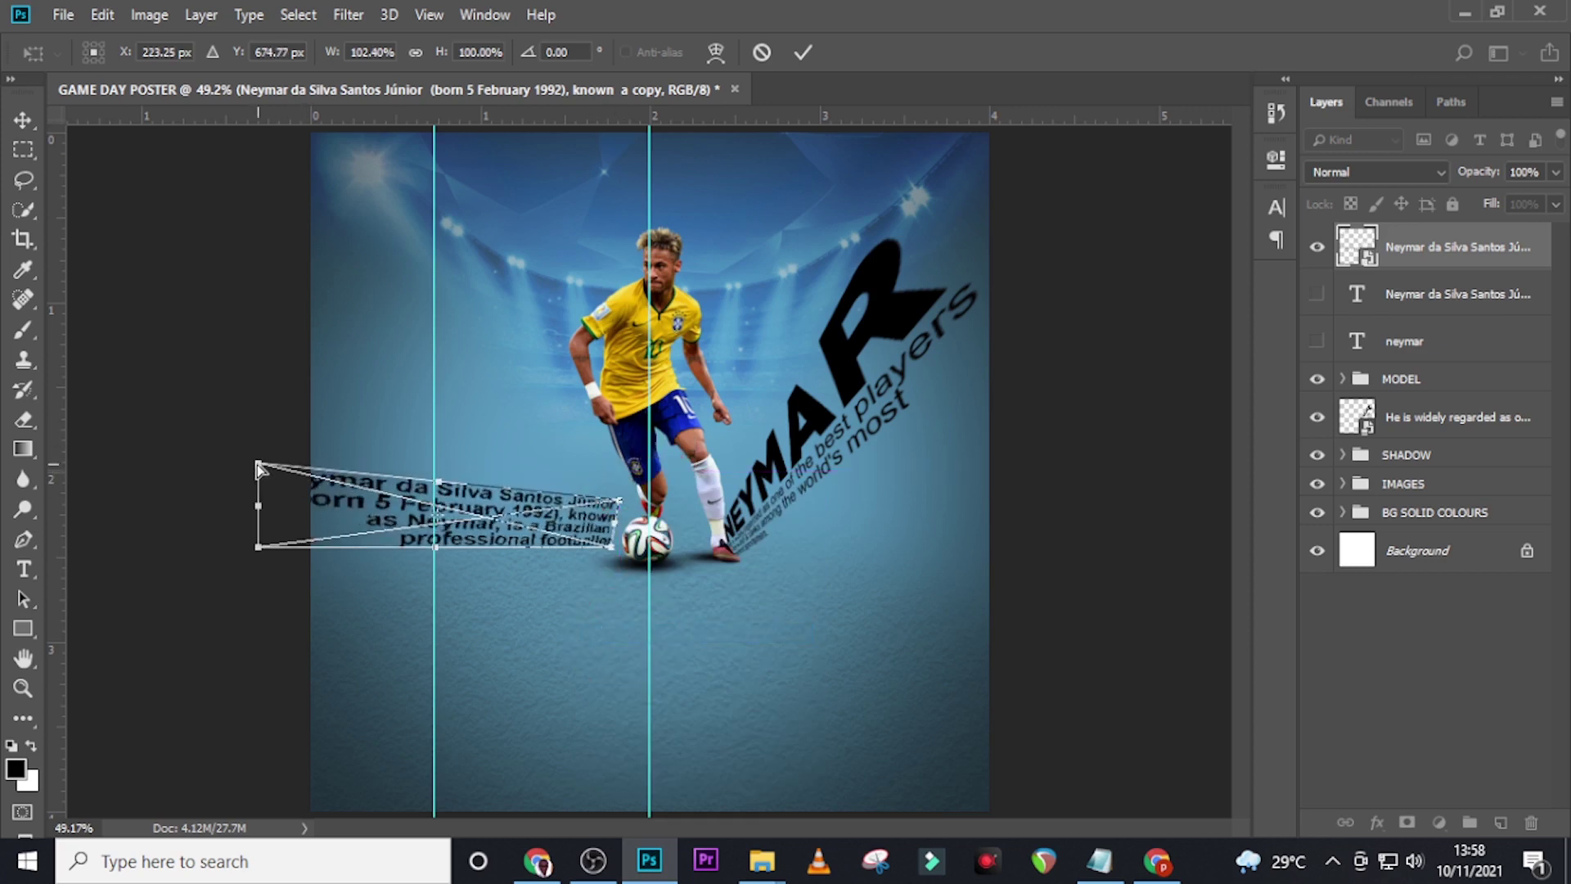
pyautogui.moveTo(259, 467); pyautogui.dragTo(412, 206)
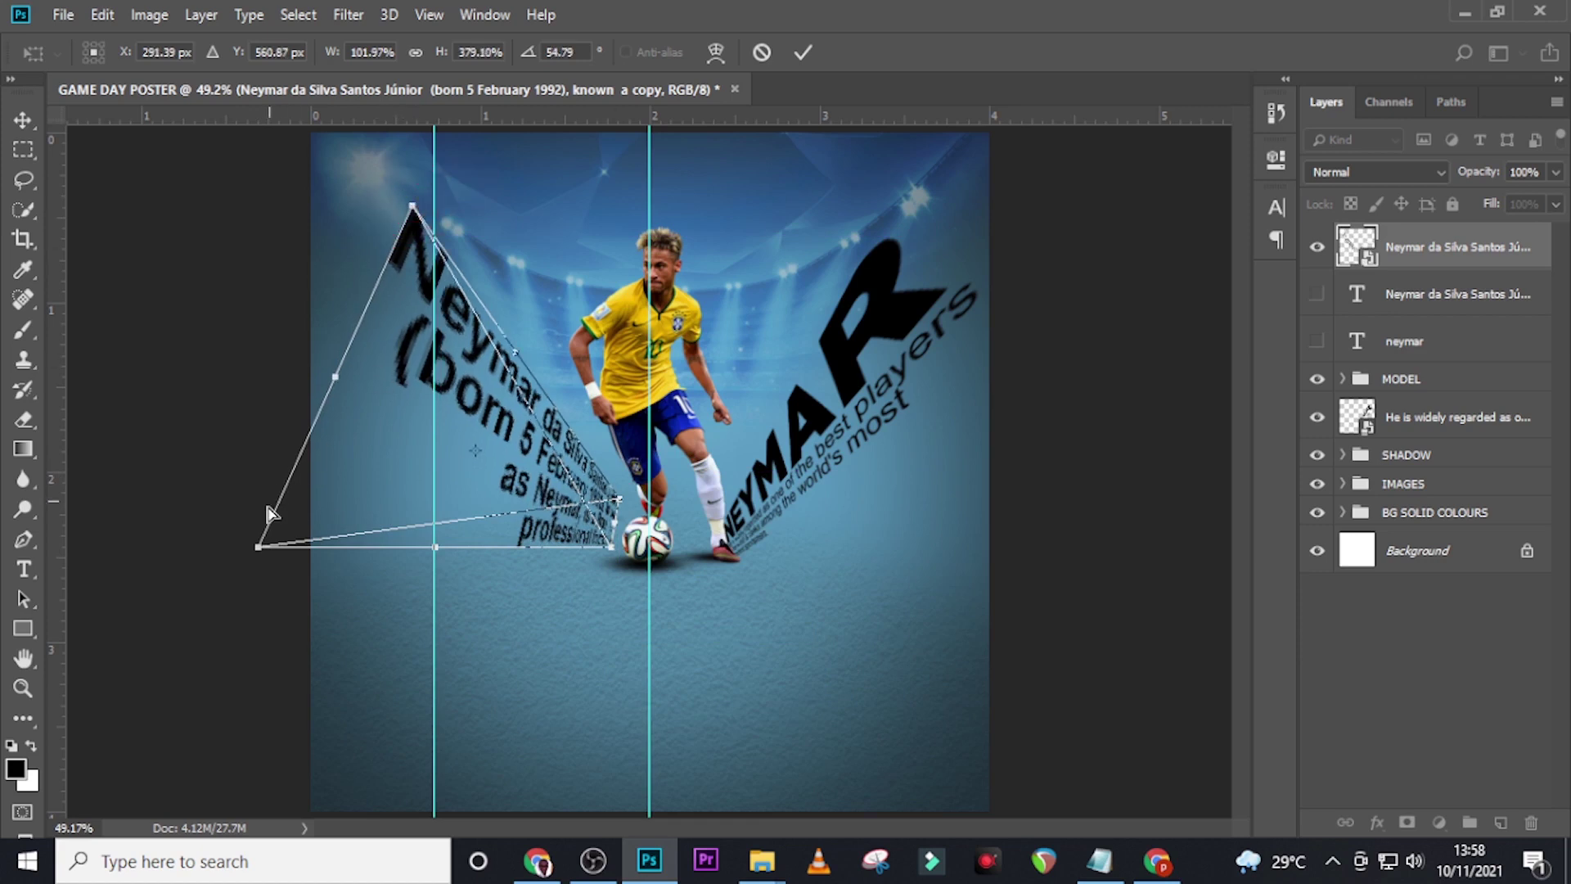
pyautogui.moveTo(261, 547); pyautogui.dragTo(351, 399)
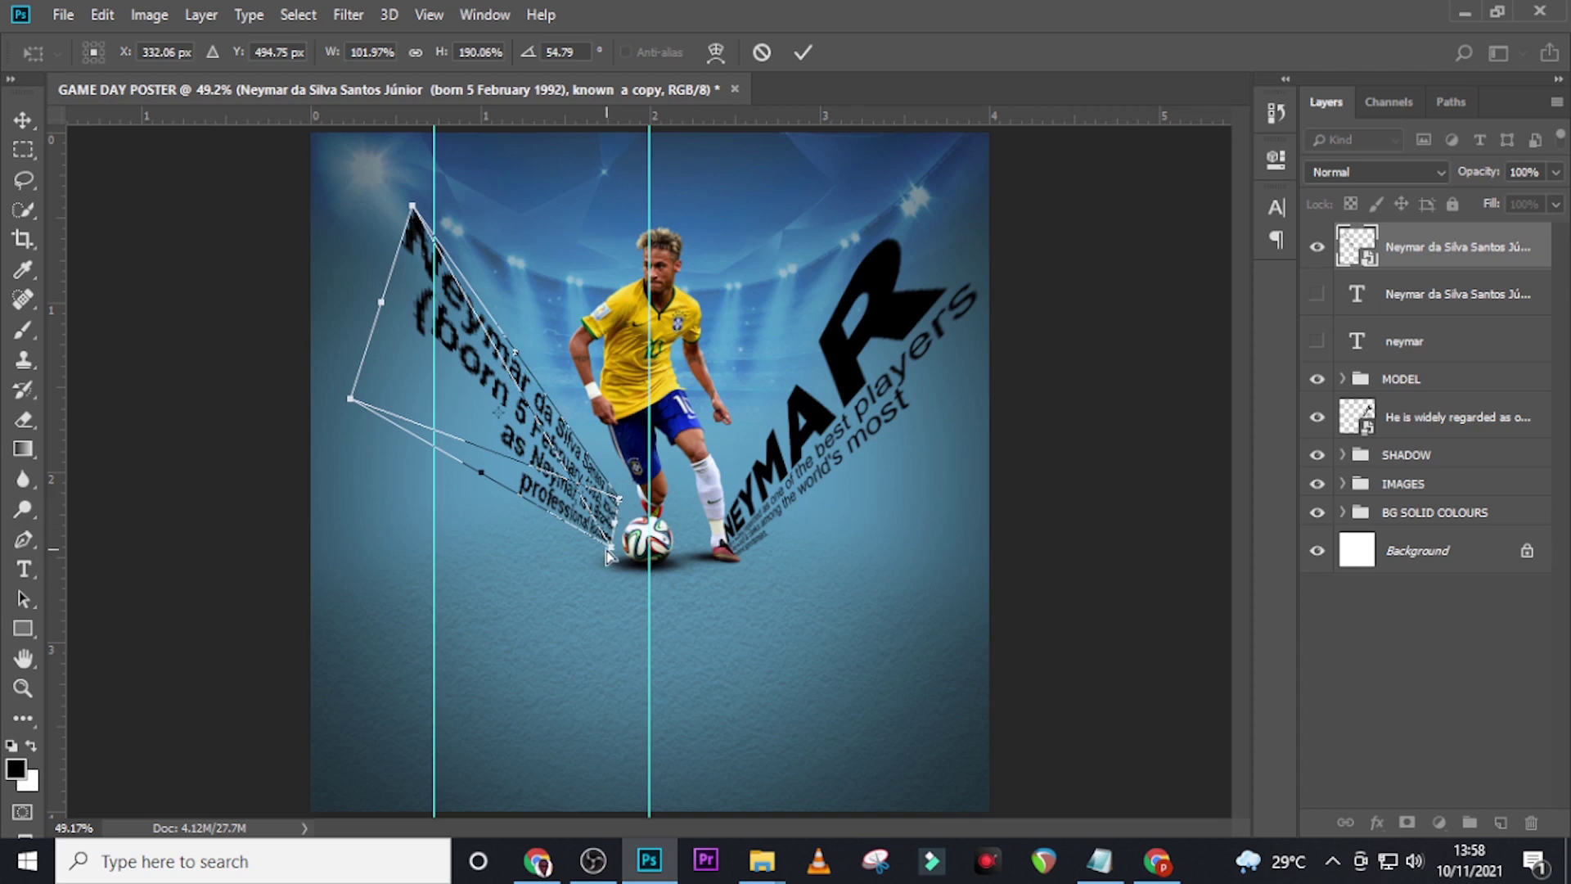
pyautogui.moveTo(610, 555); pyautogui.dragTo(617, 557)
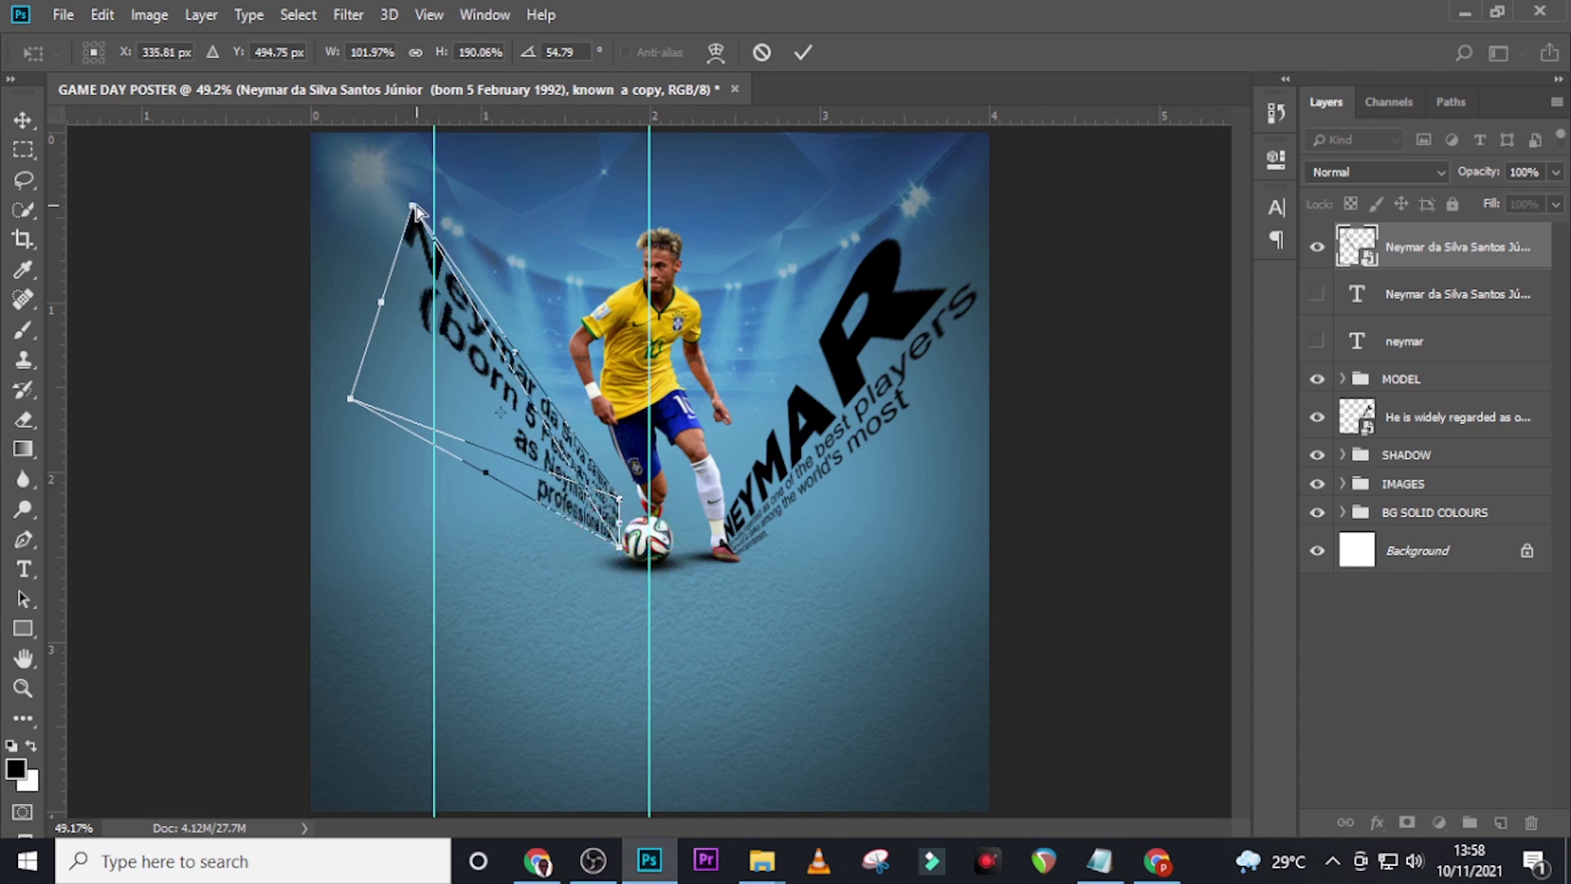
pyautogui.moveTo(415, 211); pyautogui.dragTo(435, 194)
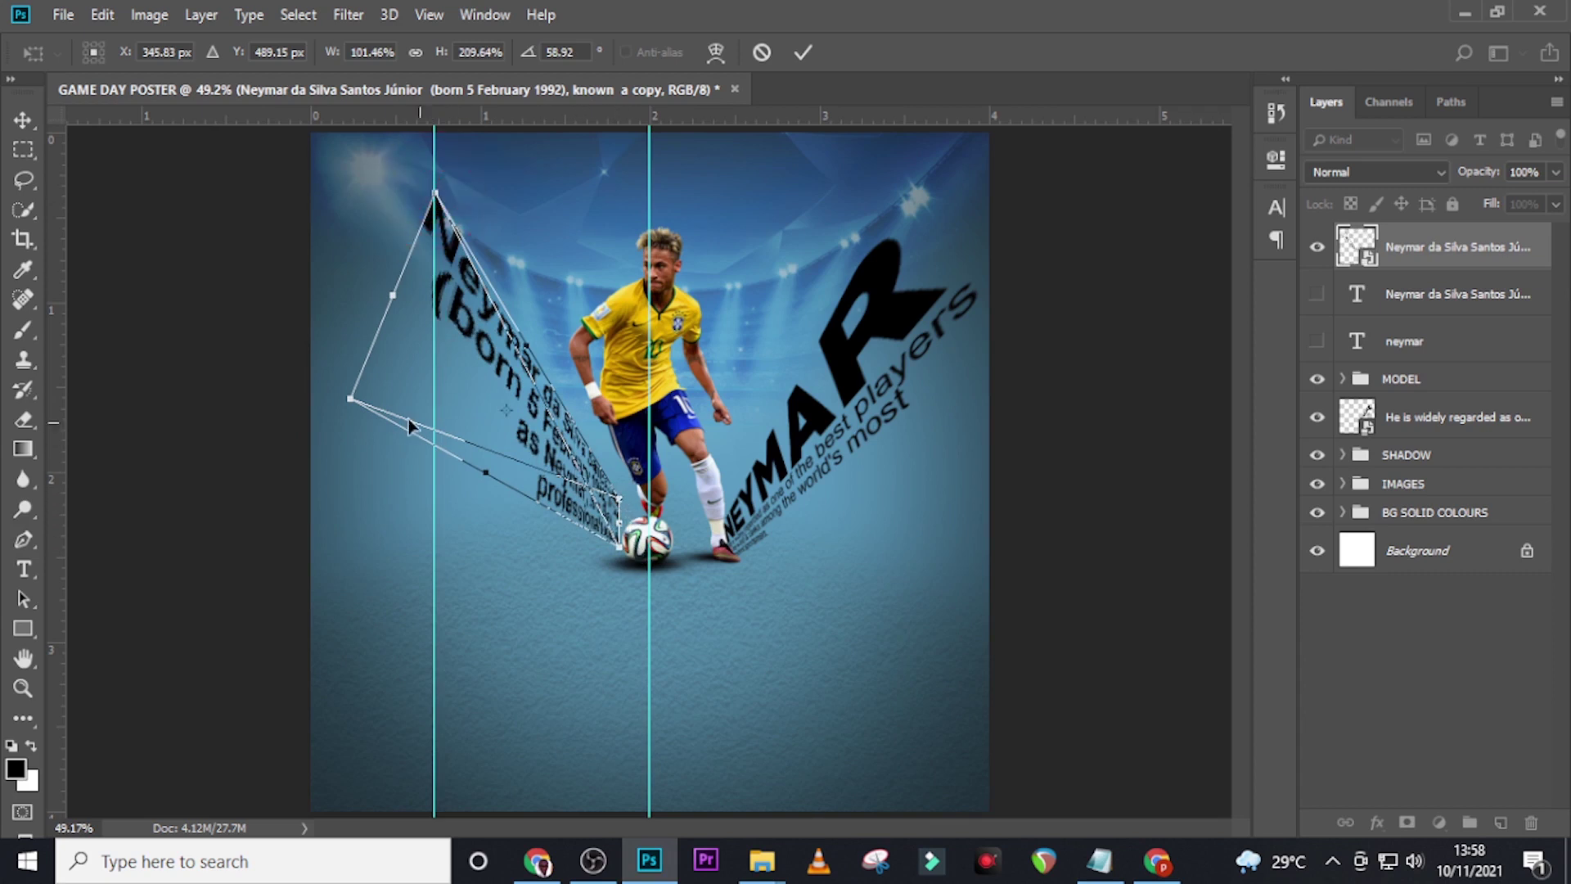
pyautogui.moveTo(357, 407); pyautogui.dragTo(316, 398)
pyautogui.press('Return')
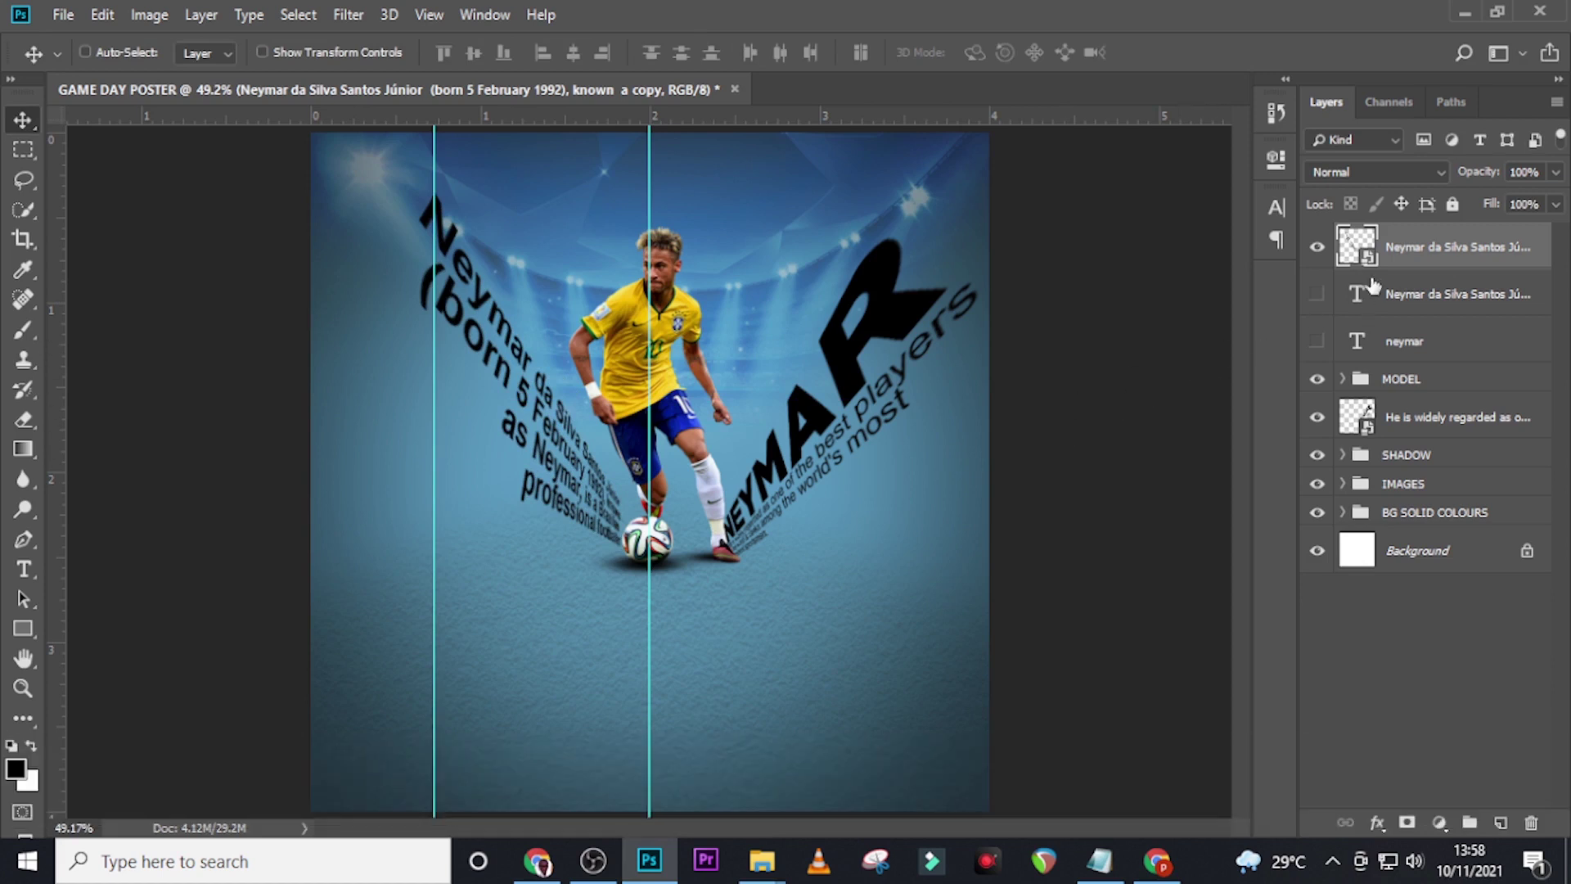
# Place the distorted biography layer beneath the "He is widely regarded" layer and nudge it slightly right and down towards the ball.
pyautogui.moveTo(1398, 262); pyautogui.dragTo(1358, 439)
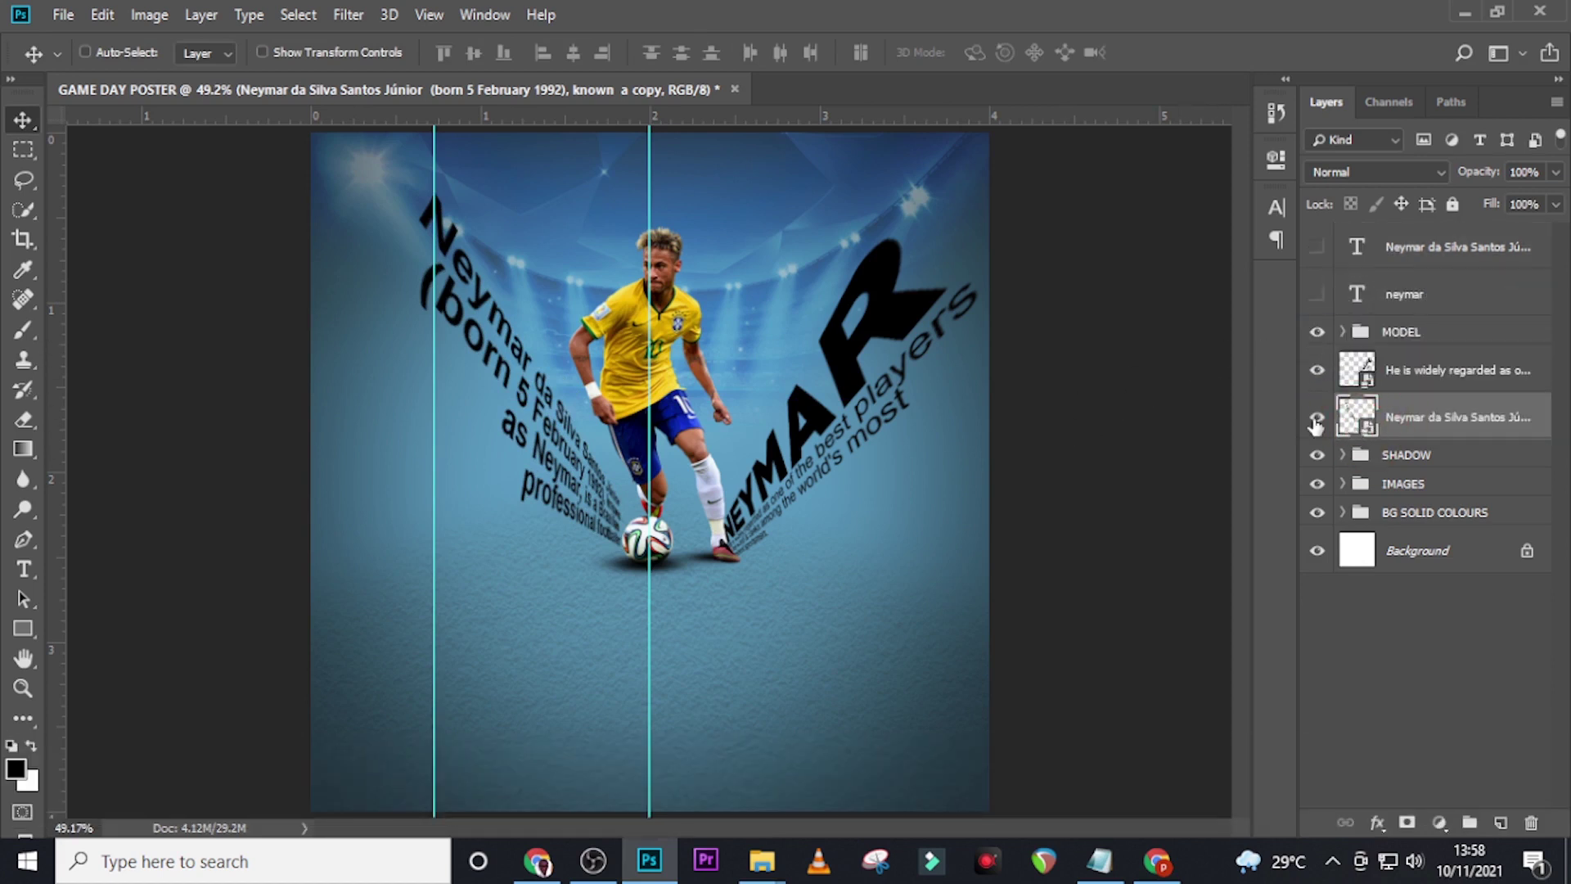
pyautogui.press('v')
pyautogui.hotkey('shift', 'Right')
pyautogui.hotkey('shift', 'Right')
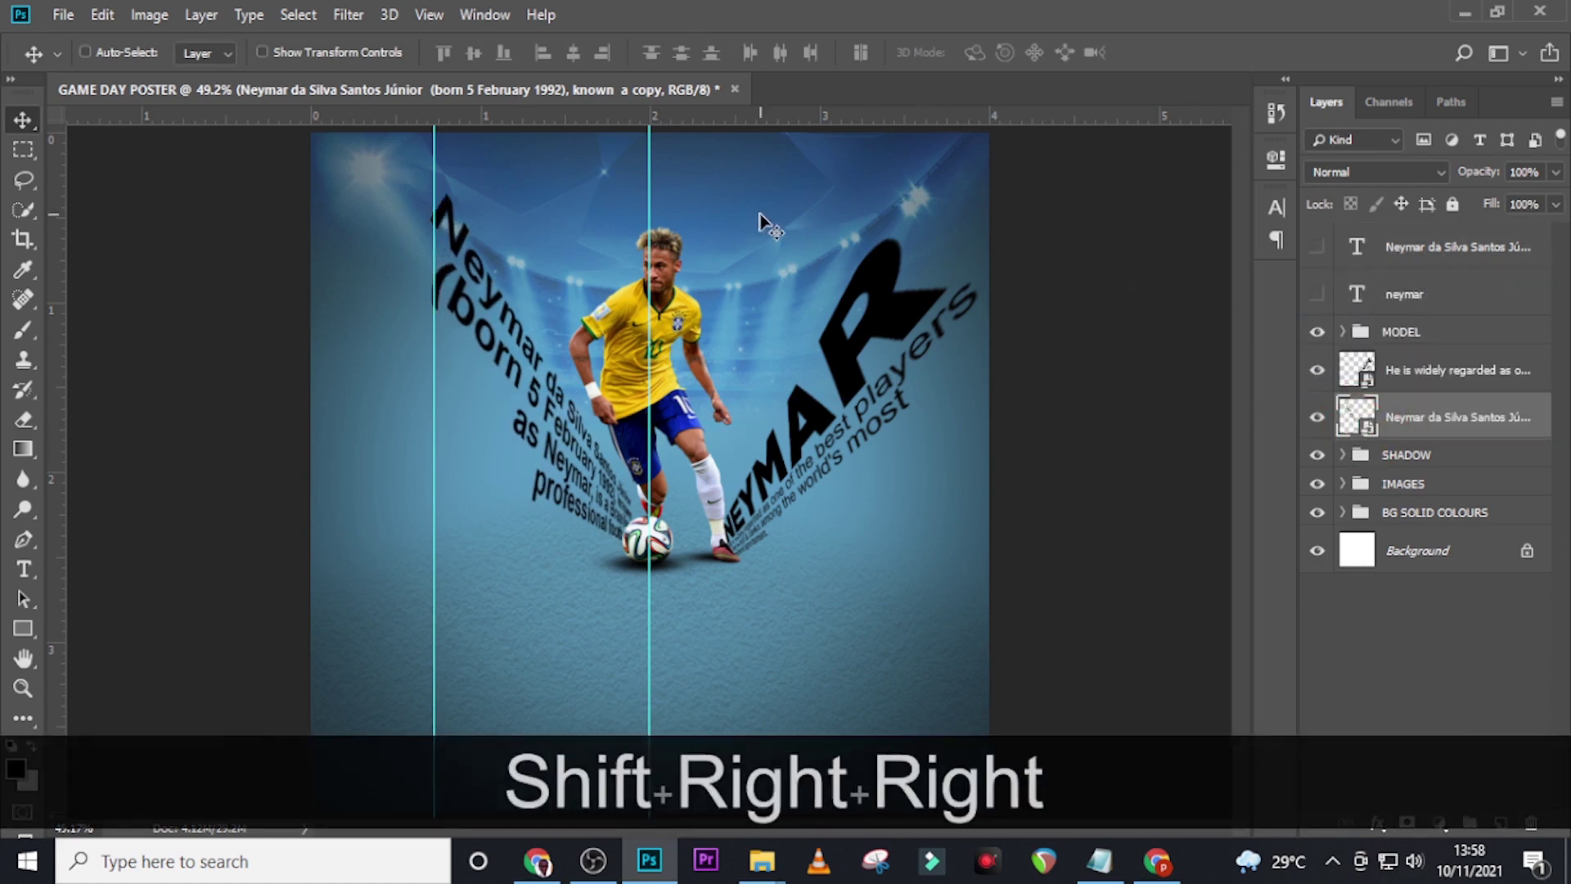
pyautogui.hotkey('shift', 'Down')
pyautogui.hotkey('shift', 'Down')
pyautogui.hotkey('shift', 'Down')
pyautogui.hotkey('shift', 'Down')
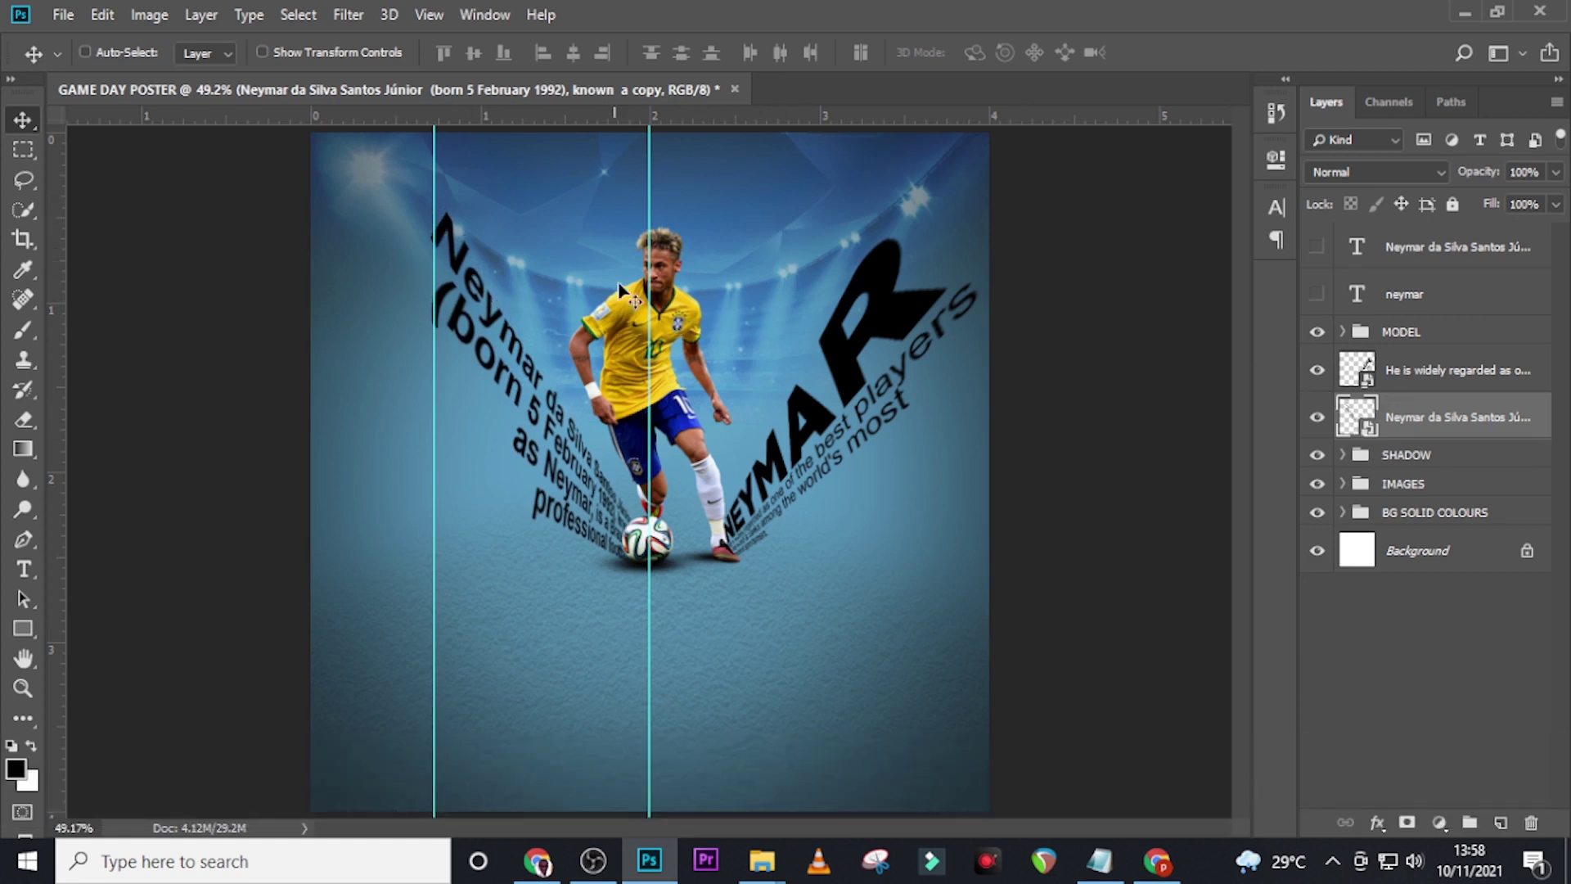
# Rotate the MODEL and SHADOW groups together slightly clockwise and apply the transform.
pyautogui.click(1393, 464)
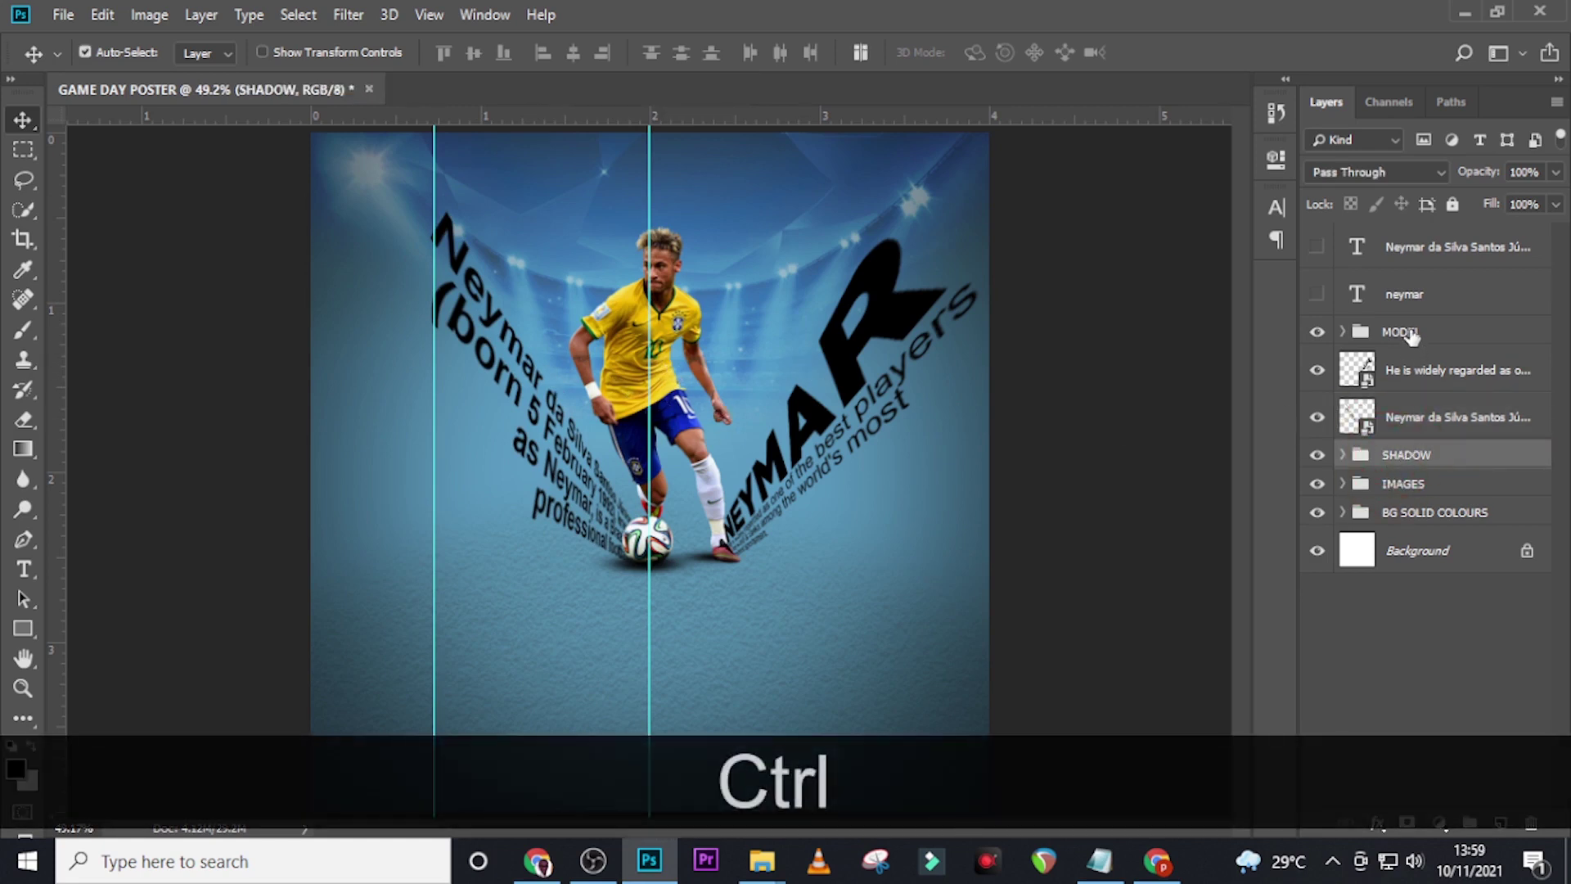
pyautogui.keyDown('ctrl'); pyautogui.click(1411, 332); pyautogui.keyUp('ctrl')
pyautogui.hotkey('ctrl', 't')
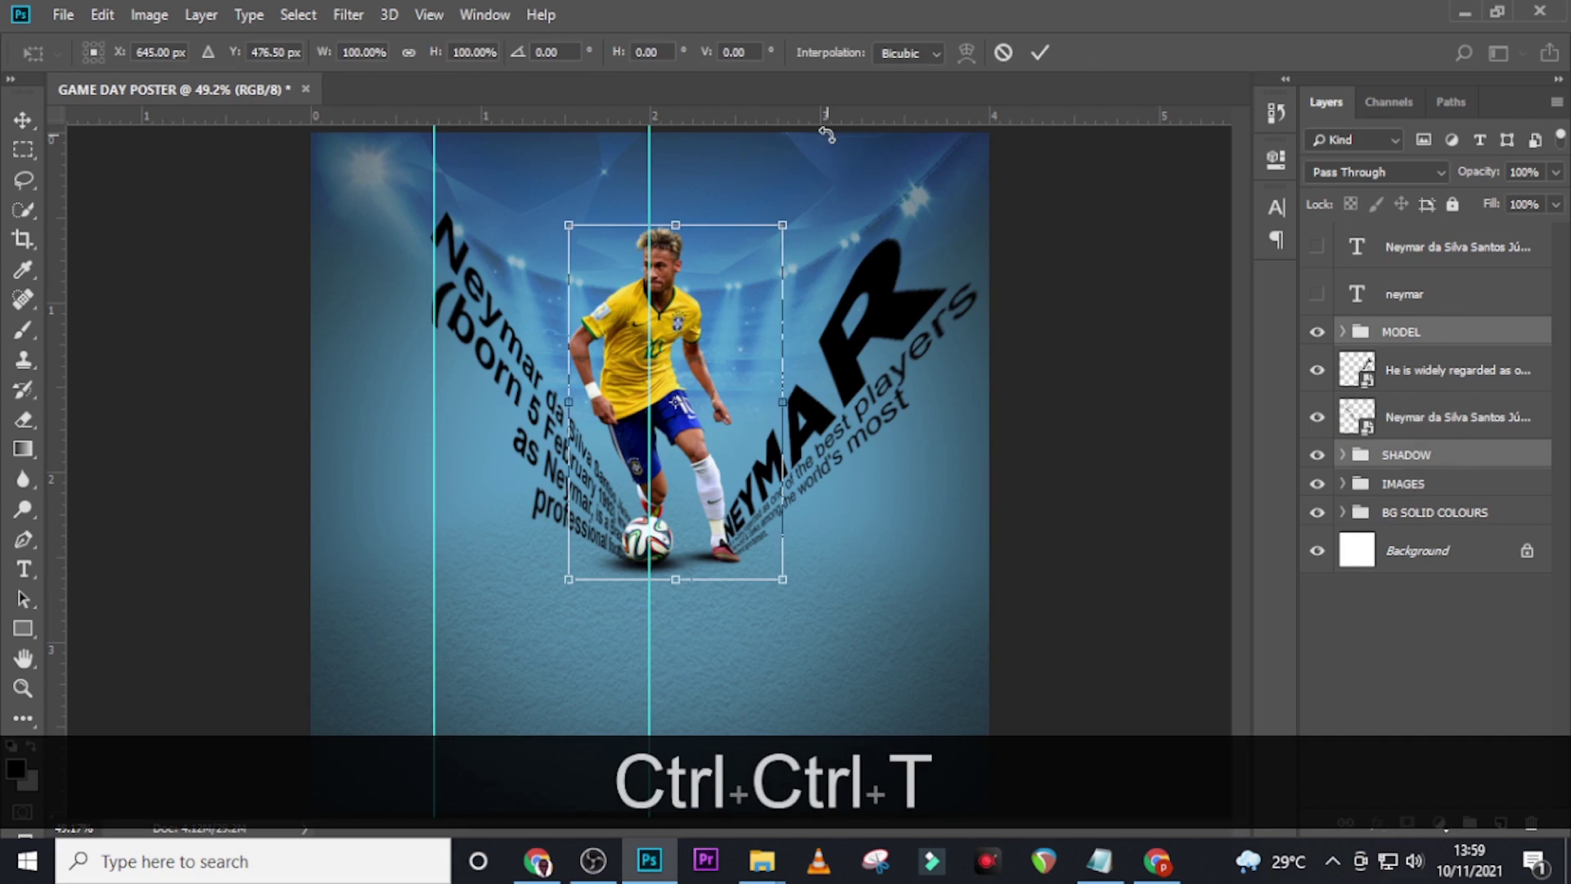
pyautogui.moveTo(826, 135); pyautogui.dragTo(842, 146)
pyautogui.press('Return')
pyautogui.click(1434, 417)
pyautogui.hotkey('shift', 'Left')
pyautogui.hotkey('shift', 'Left')
pyautogui.hotkey('ctrl', 'z')
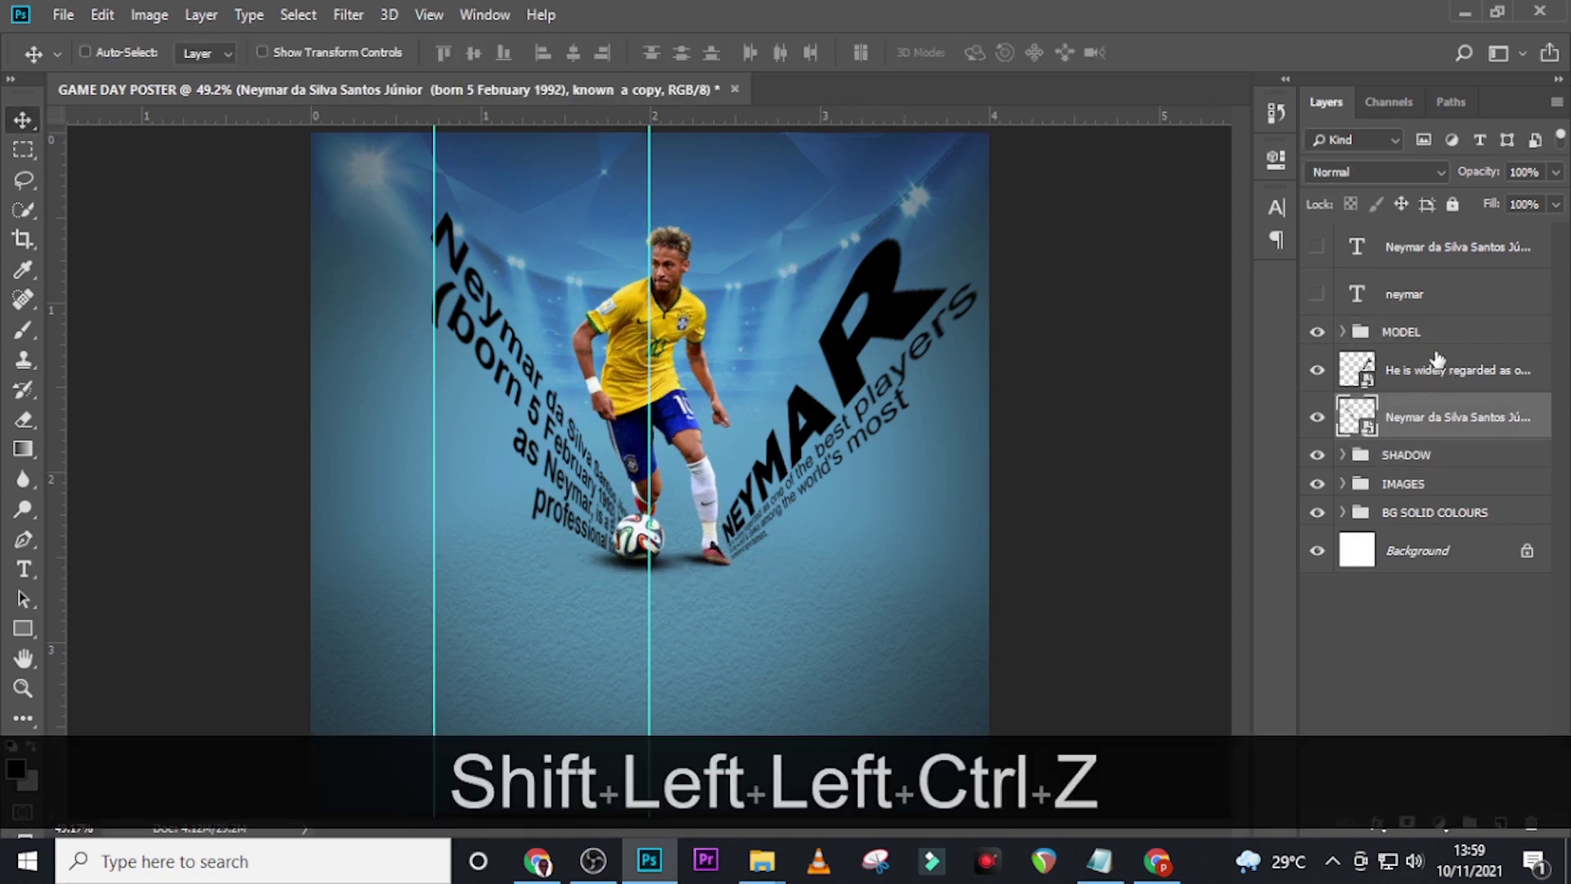
# Nudge the distorted "He is widely regarded" text layer slightly left towards the player's foot.
pyautogui.click(1413, 375)
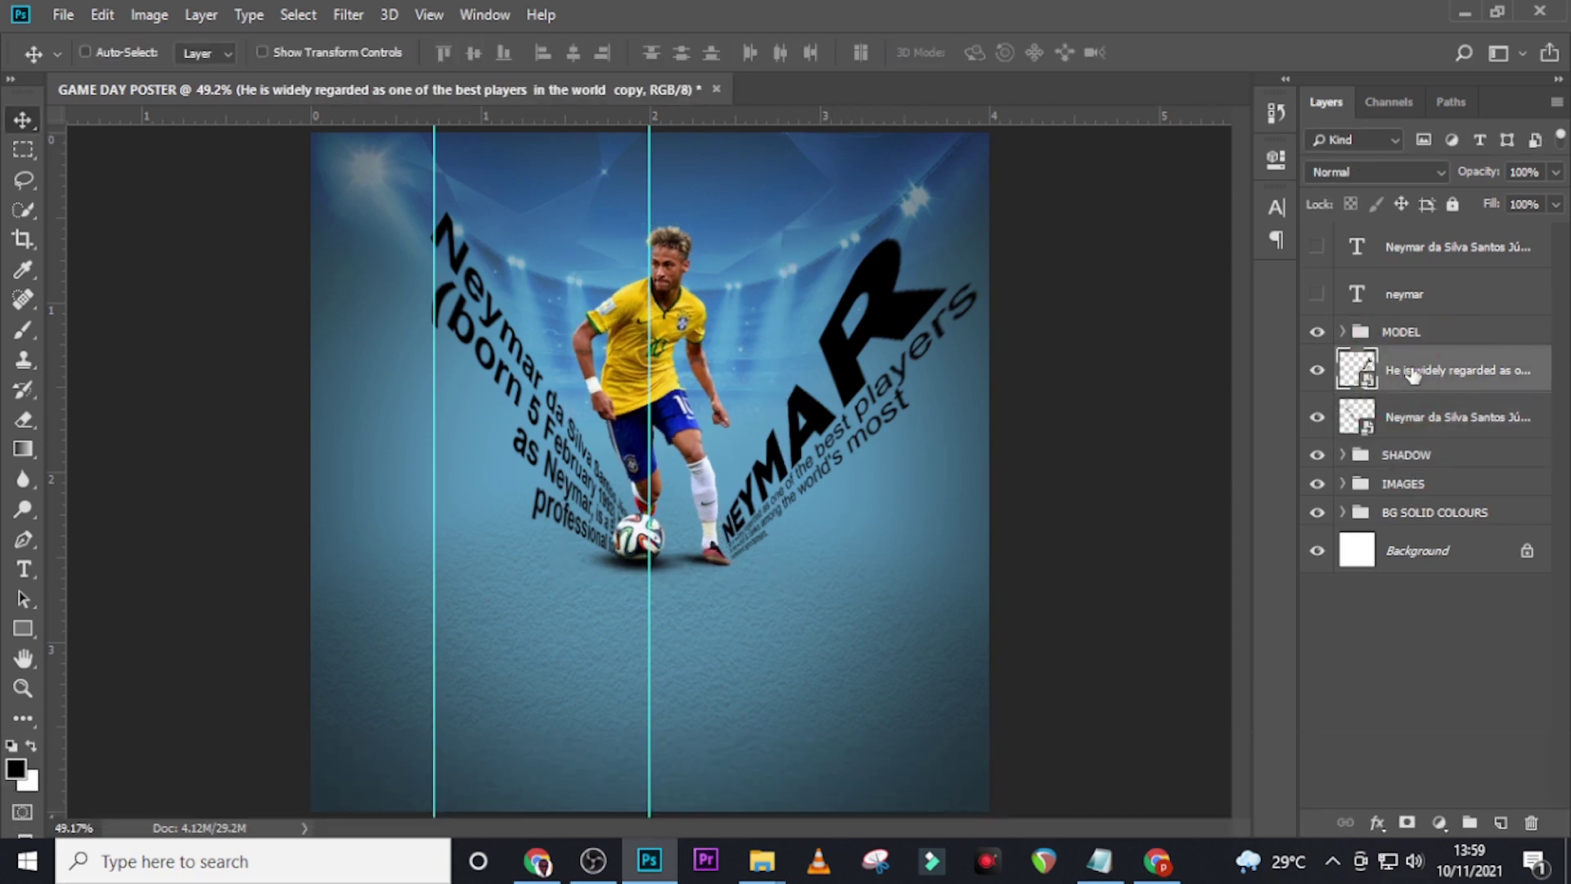
pyautogui.hotkey('shift', 'Left')
pyautogui.hotkey('shift', 'Left')
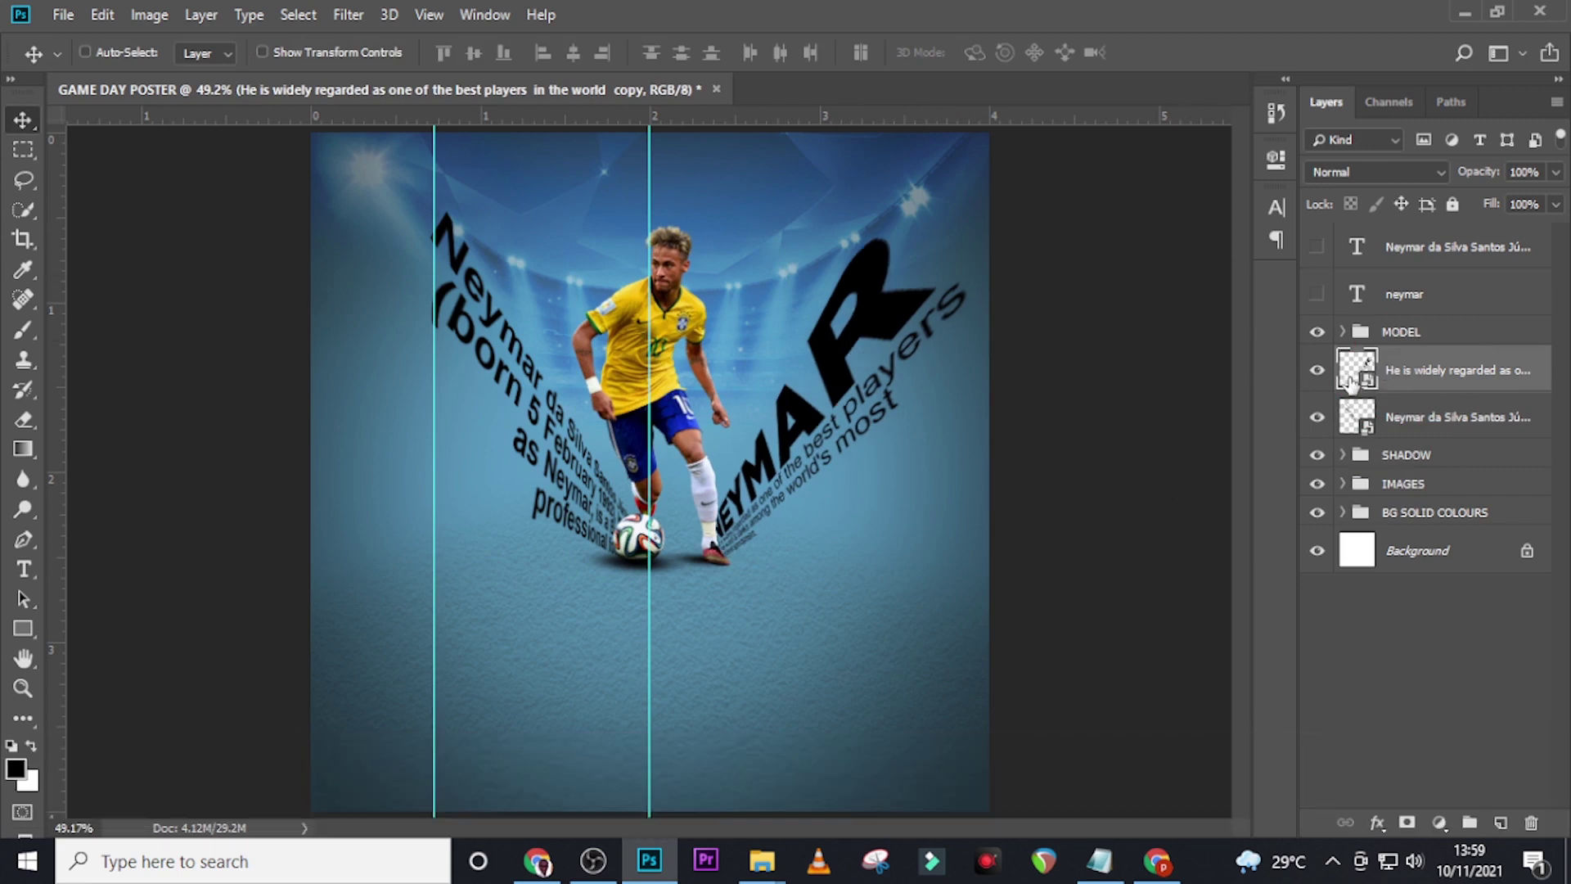
# Add a text layer reading "10" on the ground below and left of the ball.
pyautogui.press('t')
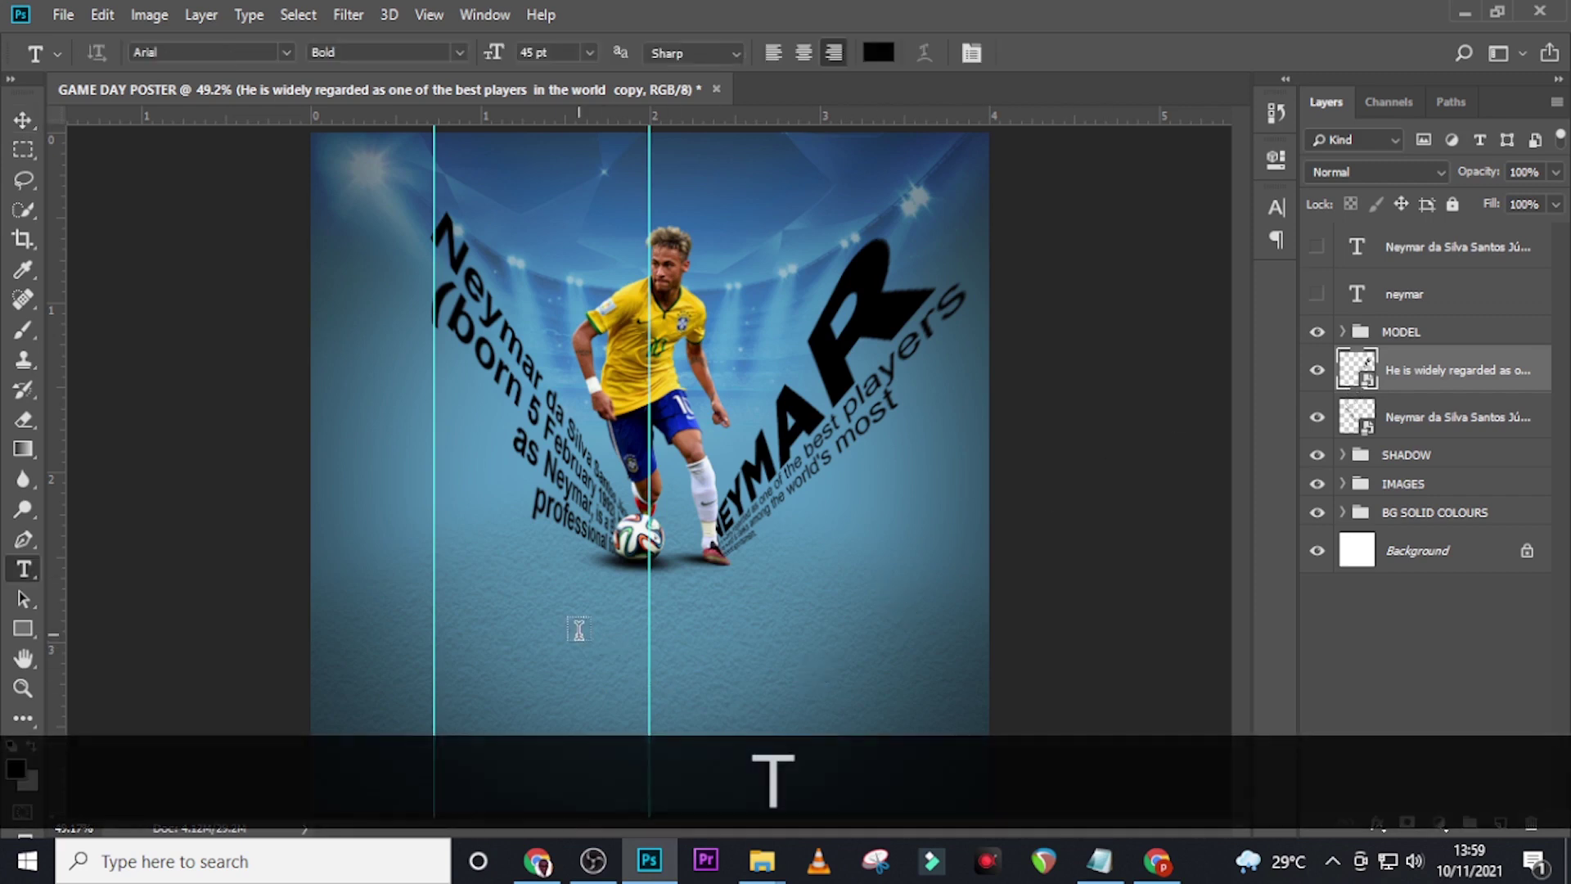
pyautogui.click(579, 634)
pyautogui.write('10')
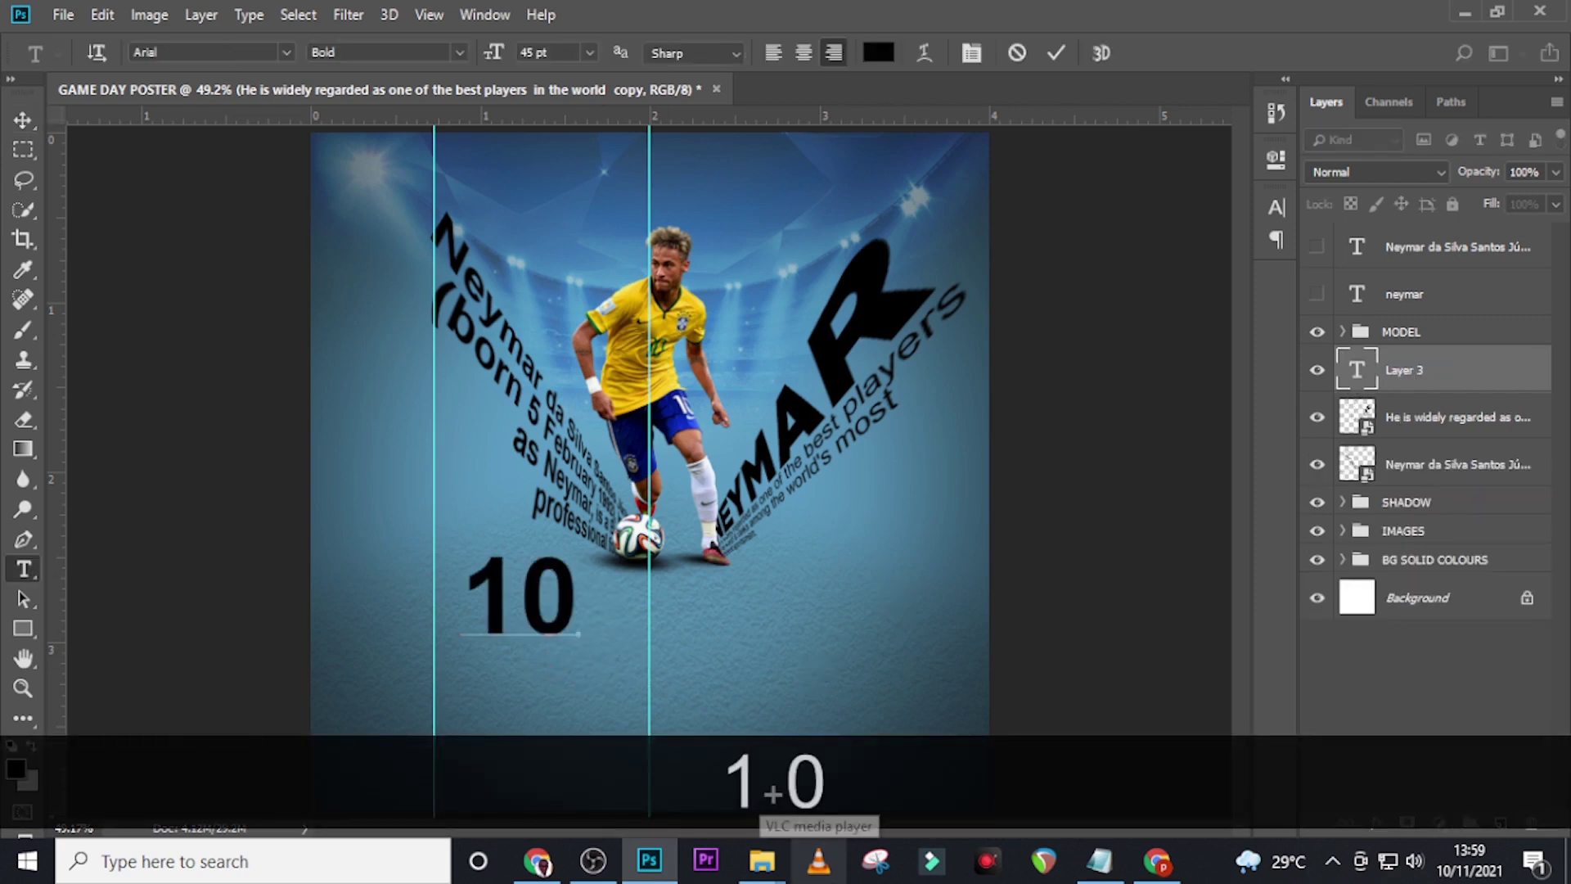
pyautogui.click(1413, 371)
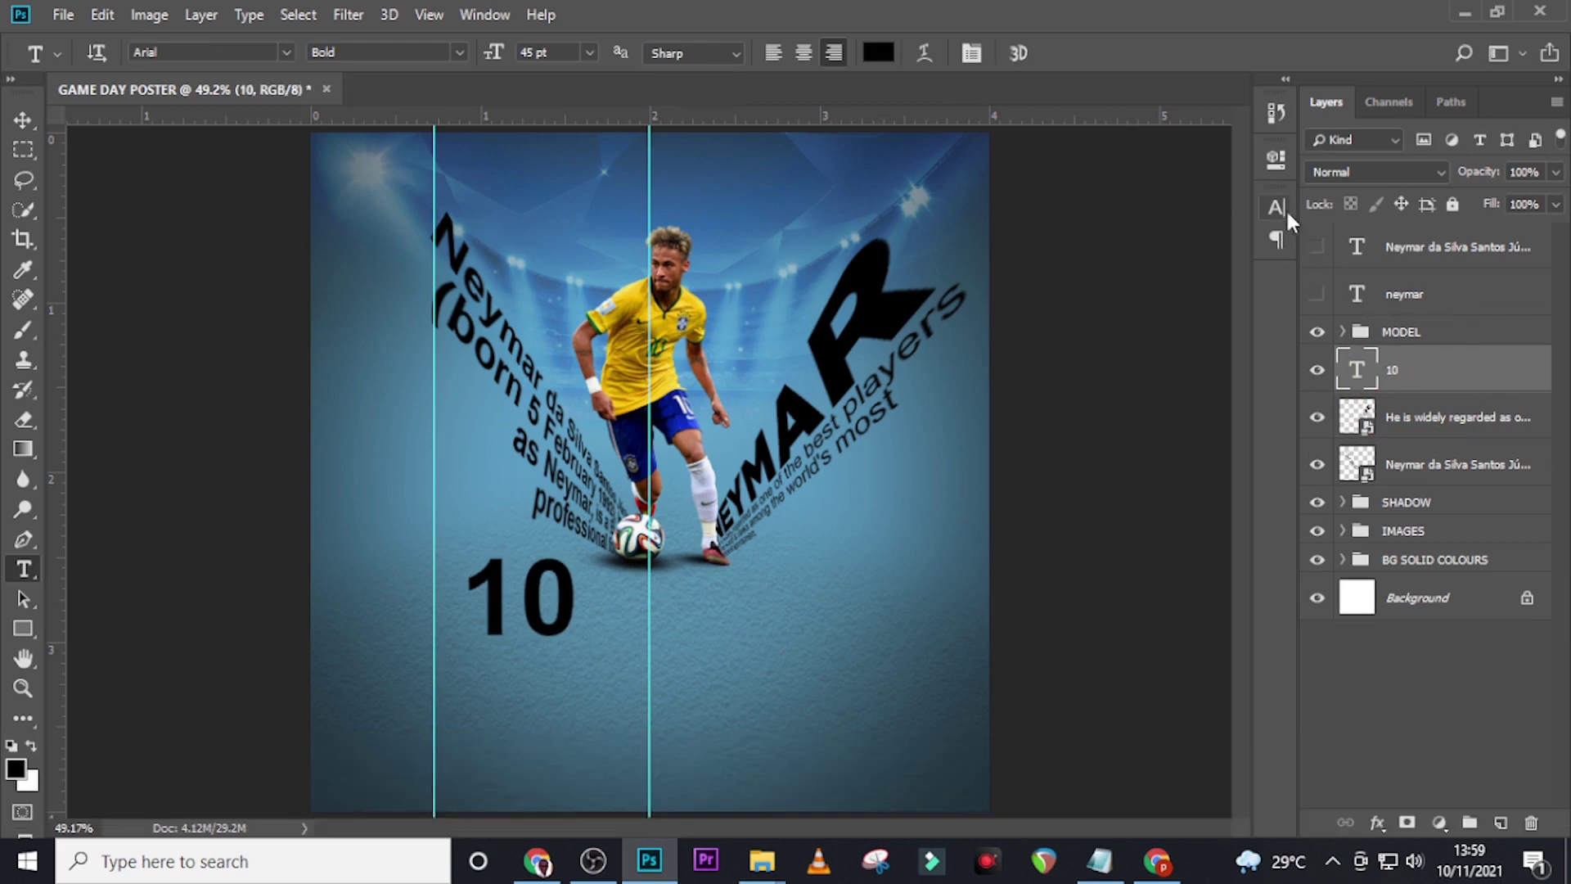
# Set the "10" text to the Impact font at 70 pt.
pyautogui.click(1283, 204)
pyautogui.click(1137, 236)
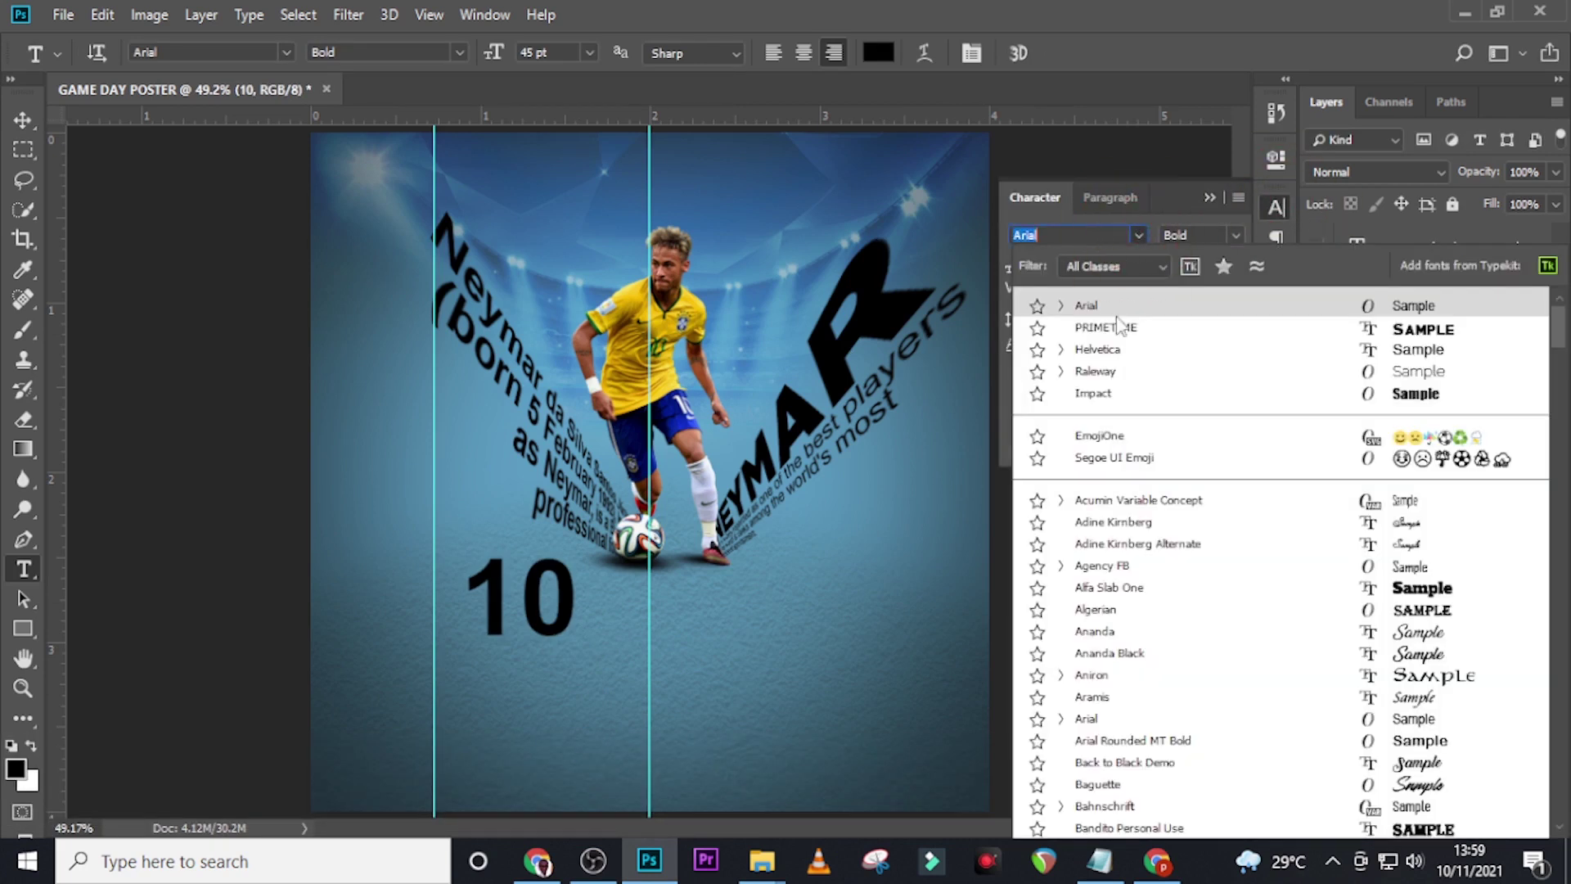
pyautogui.click(1093, 394)
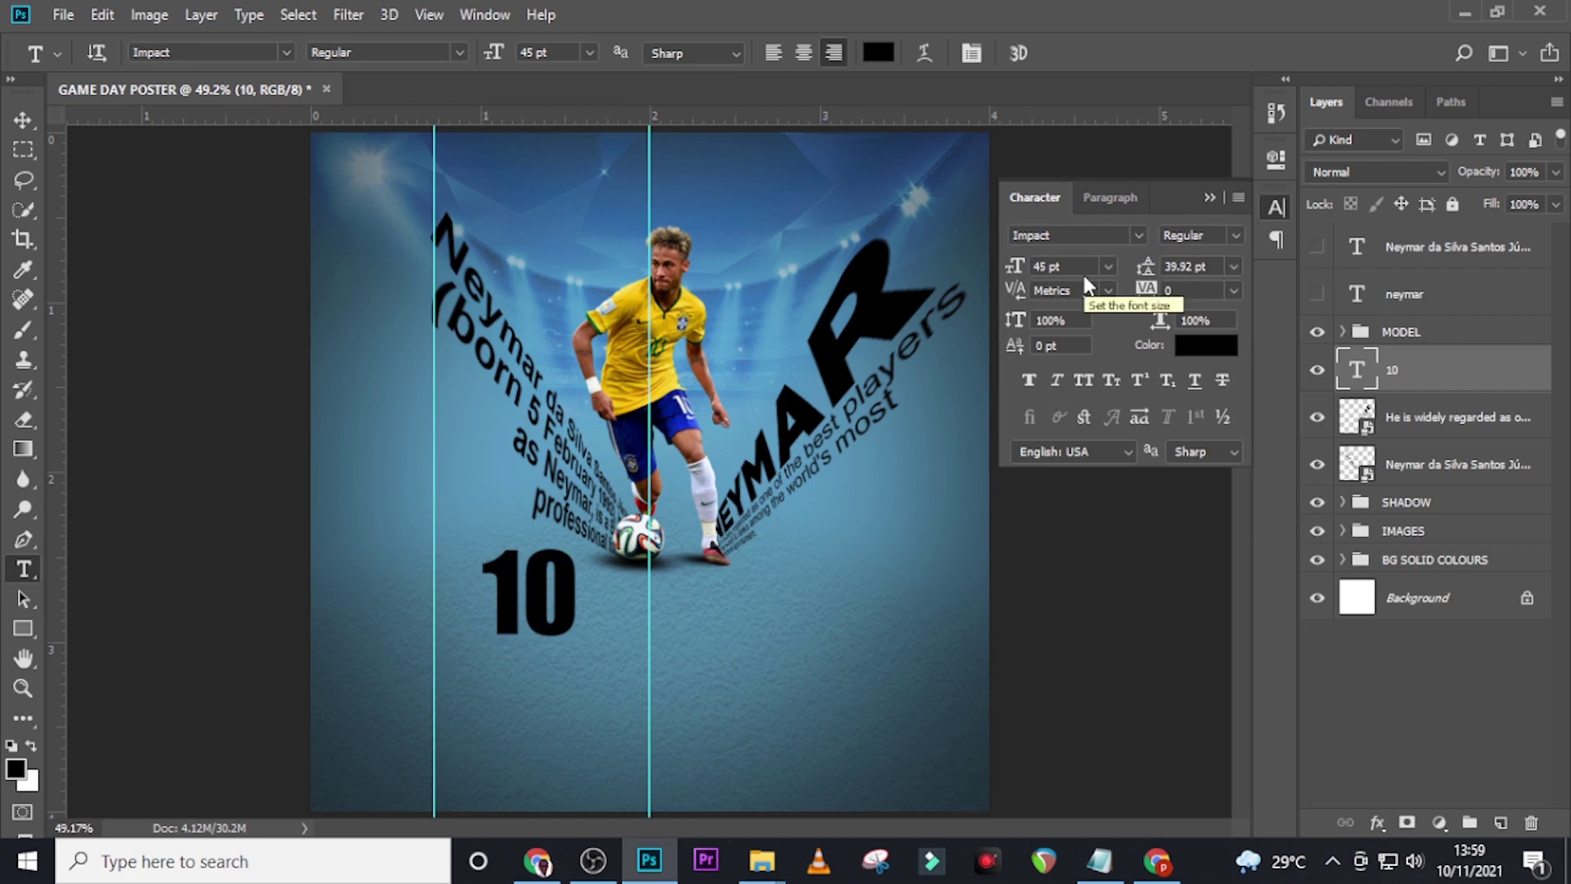
pyautogui.click(1005, 269)
pyautogui.write('70')
pyautogui.press('Return')
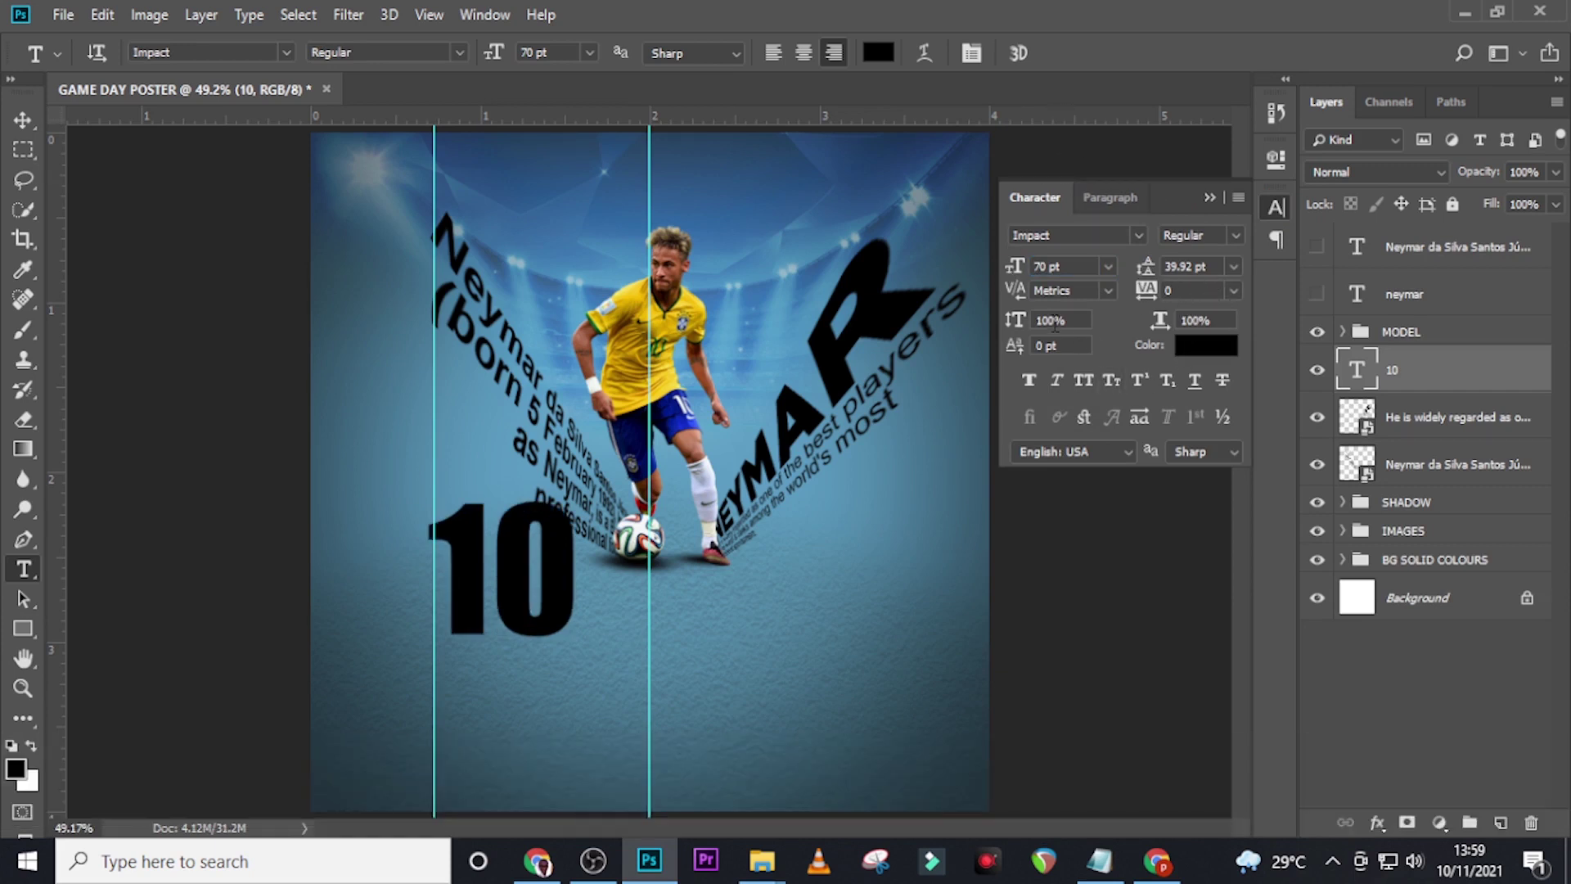
pyautogui.click(1207, 198)
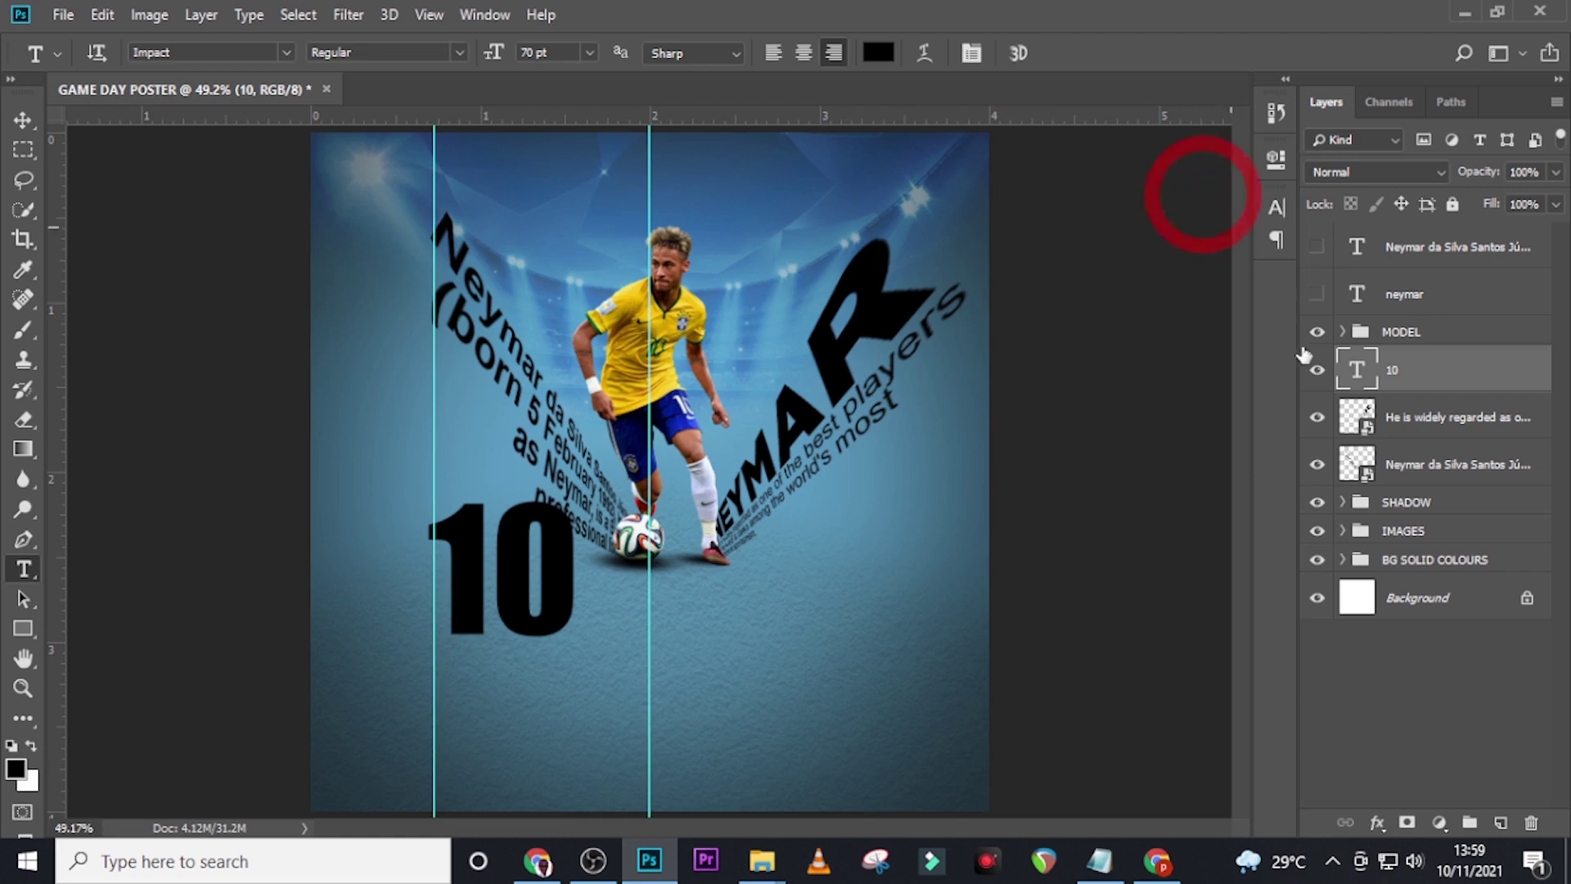
# Duplicate the "10" text layer, hide the original and move it above the hidden "neymar" layer.
pyautogui.hotkey('ctrl', 'j')
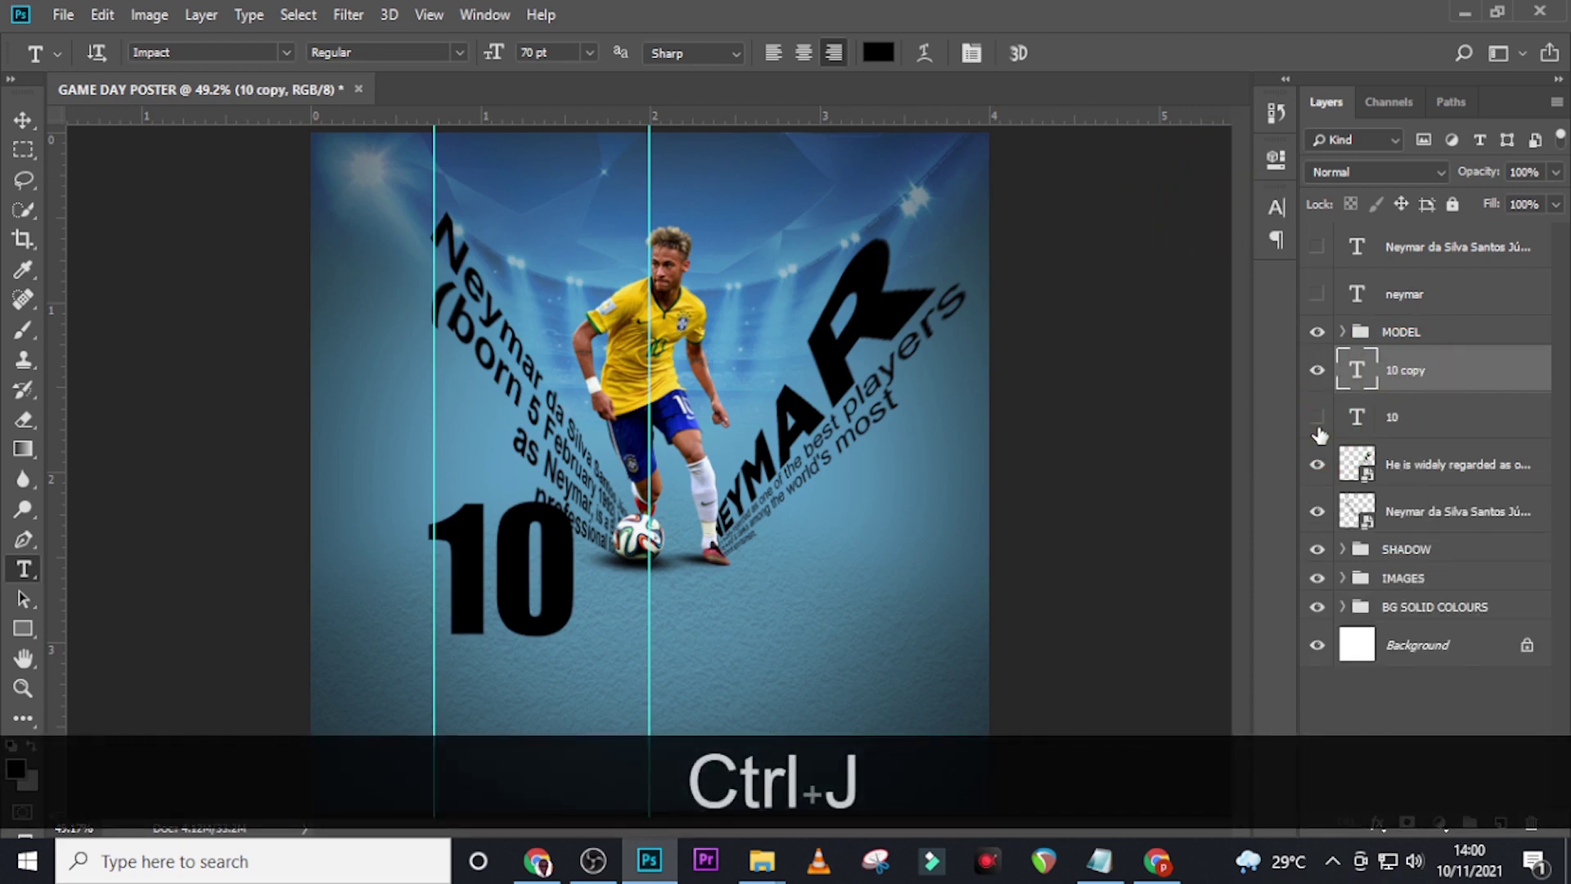
pyautogui.moveTo(1431, 415); pyautogui.dragTo(1442, 293)
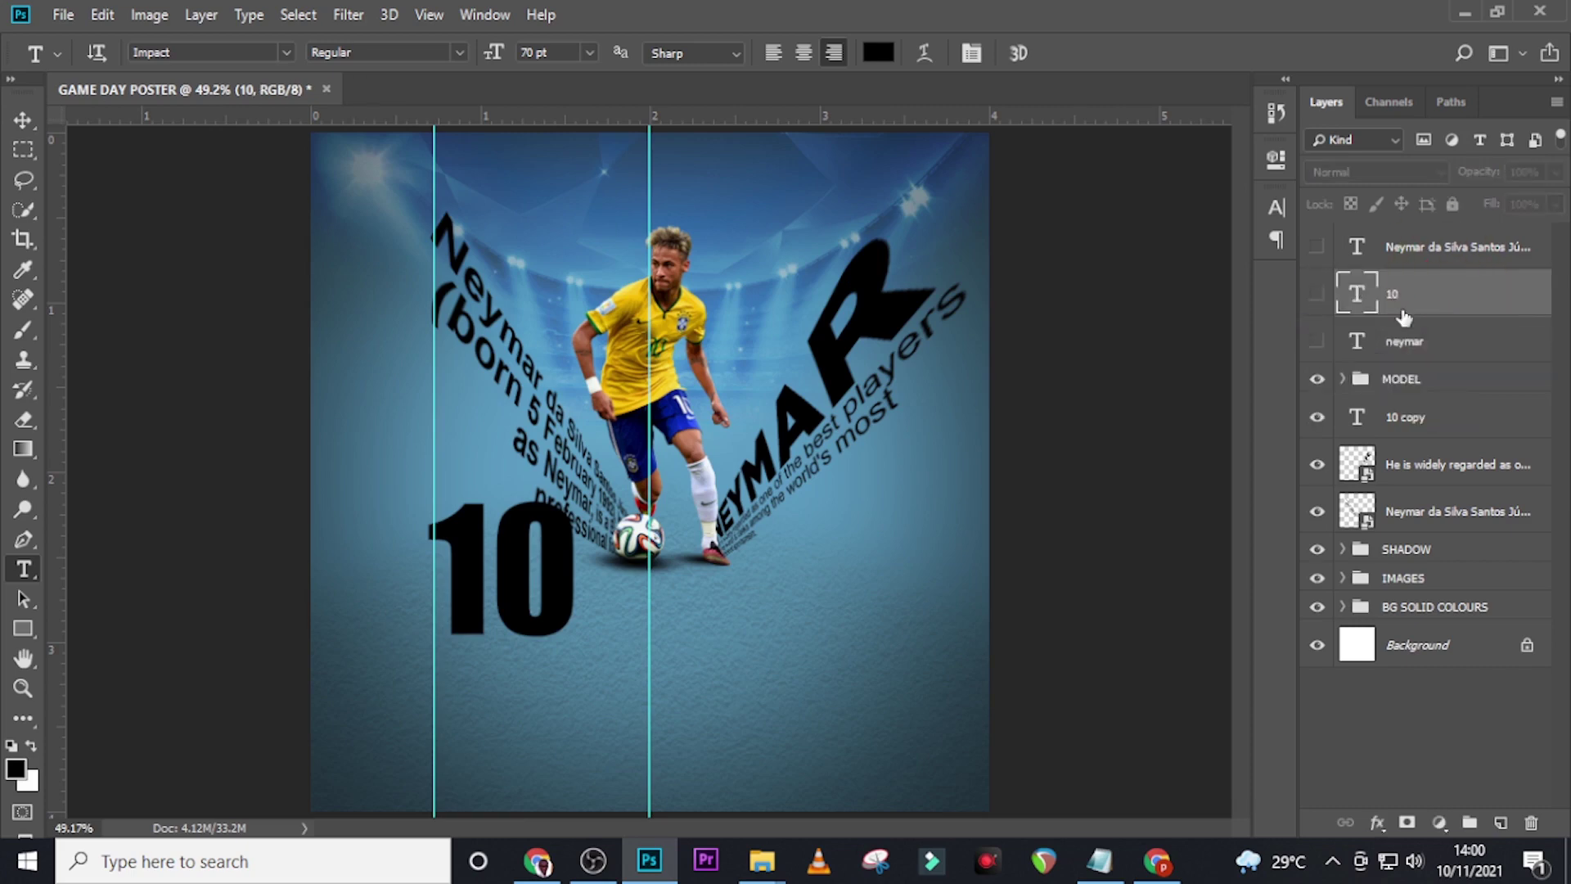
# Rasterize the type of the "10 copy" layer and convert the layer to a smart object.
pyautogui.click(1409, 419)
pyautogui.hotkey('ctrl', 'z')
pyautogui.rightClick(1421, 424)
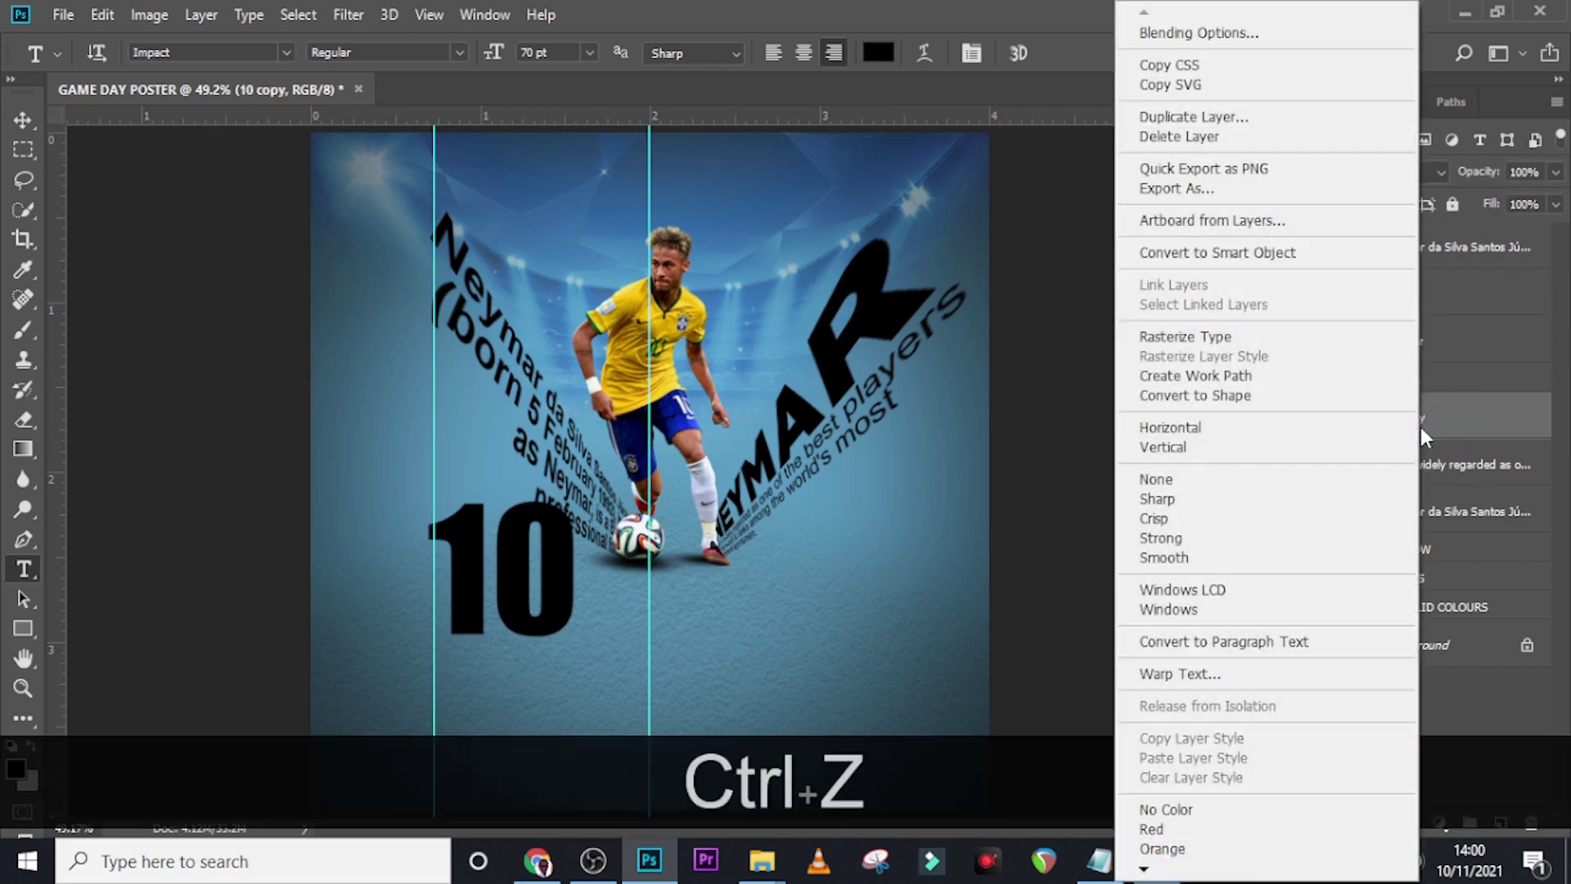
pyautogui.click(1189, 336)
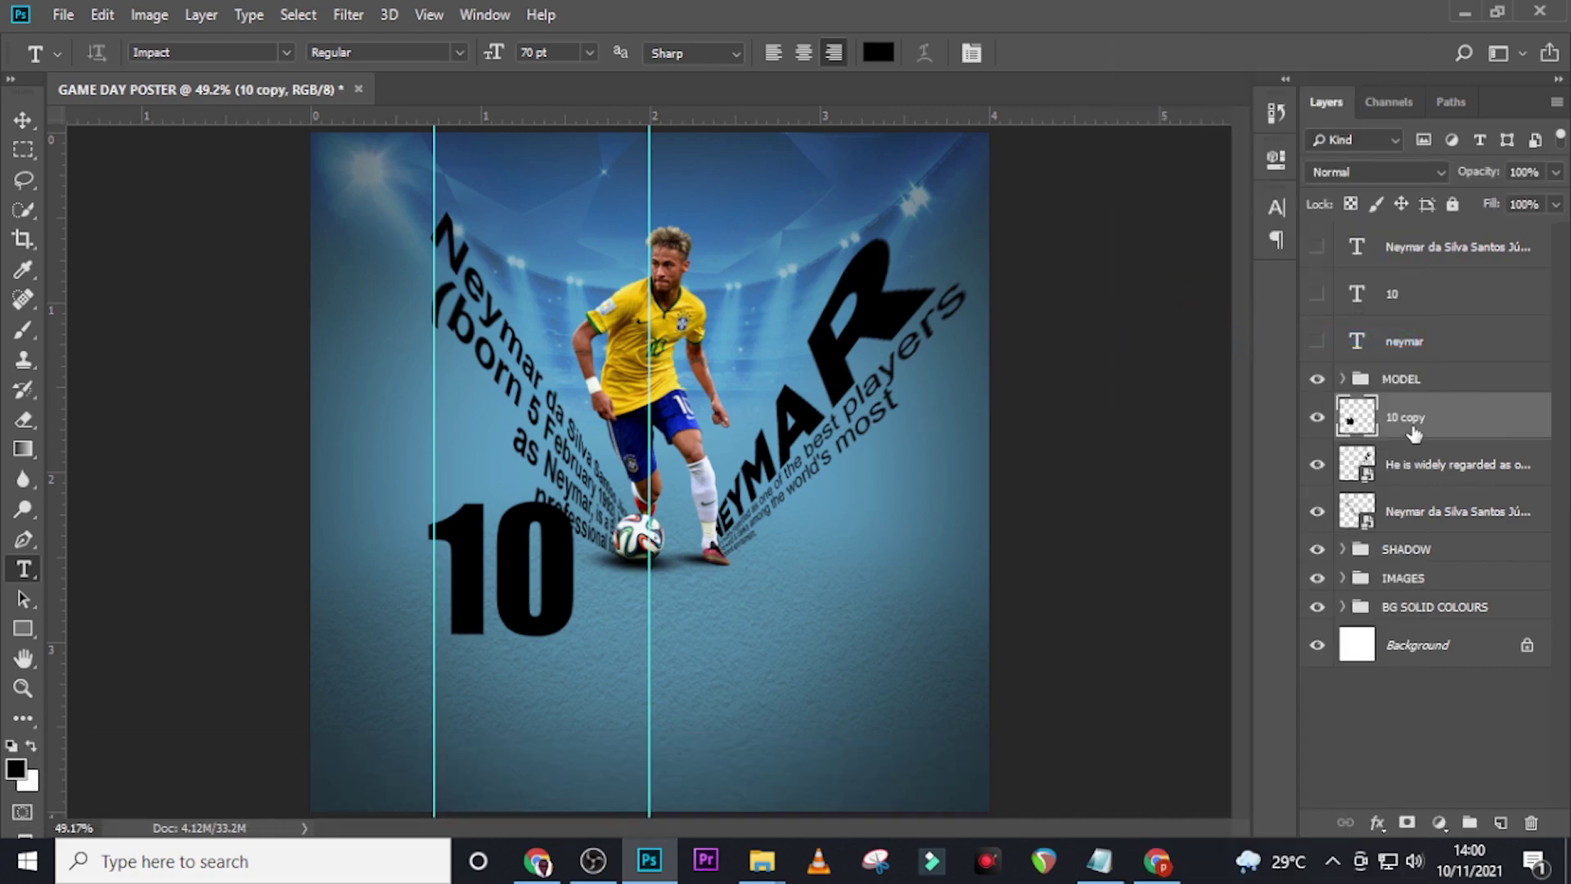
pyautogui.rightClick(1414, 434)
pyautogui.click(1270, 273)
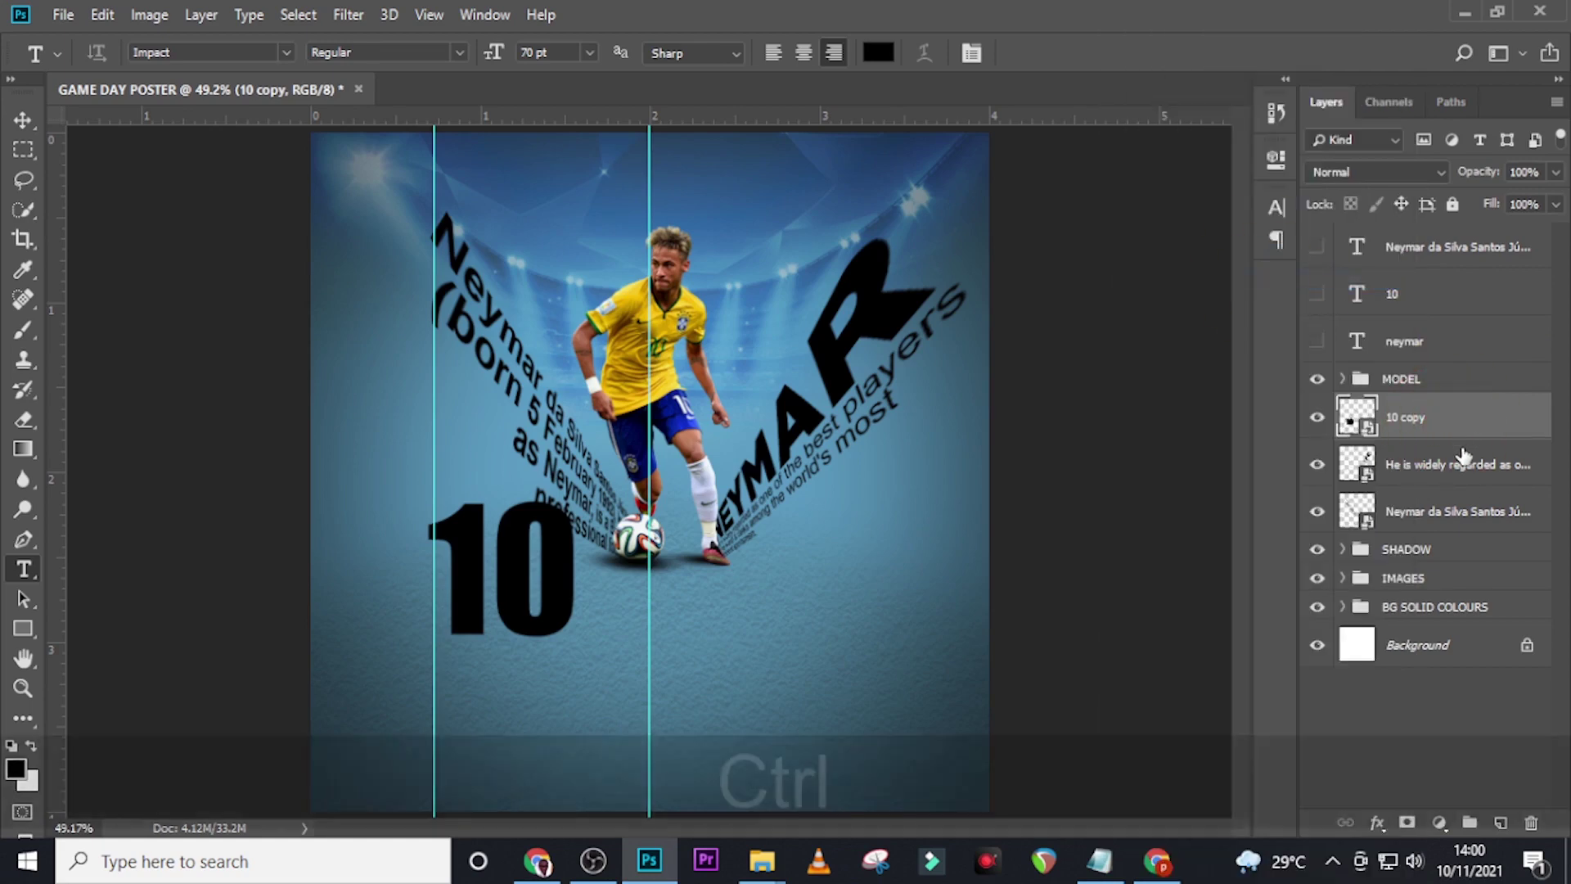
# Free transform the "10 copy" layer, flip it vertically and move it directly beneath the ball and the player's foot.
pyautogui.hotkey('ctrl', 't')
pyautogui.moveTo(589, 576); pyautogui.dragTo(746, 613)
pyautogui.rightClick(659, 602)
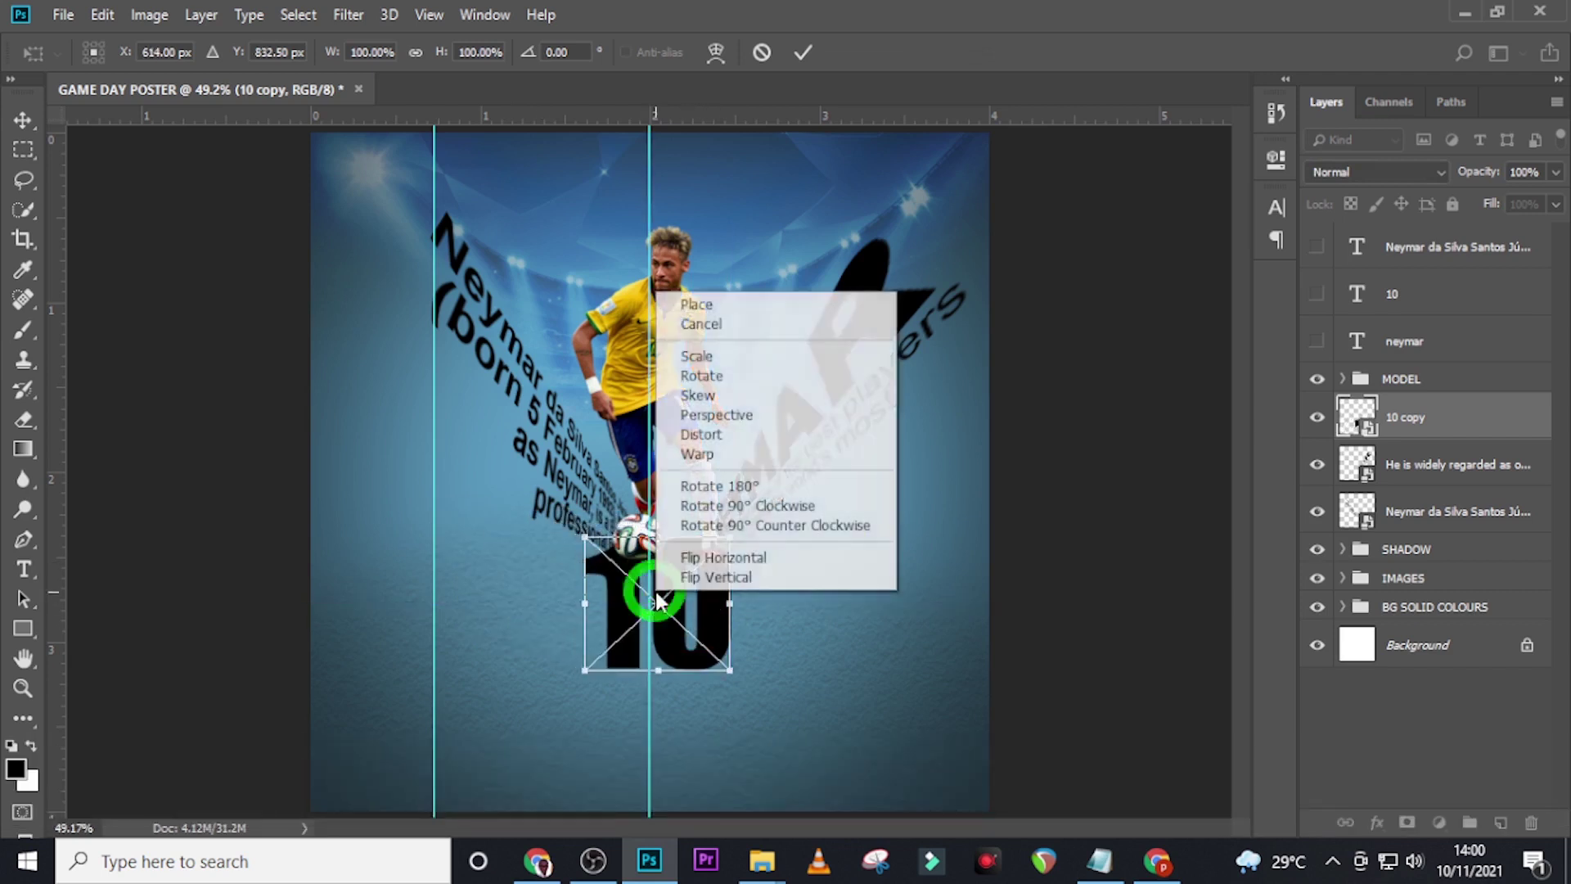
pyautogui.click(717, 578)
pyautogui.moveTo(679, 607); pyautogui.dragTo(686, 628)
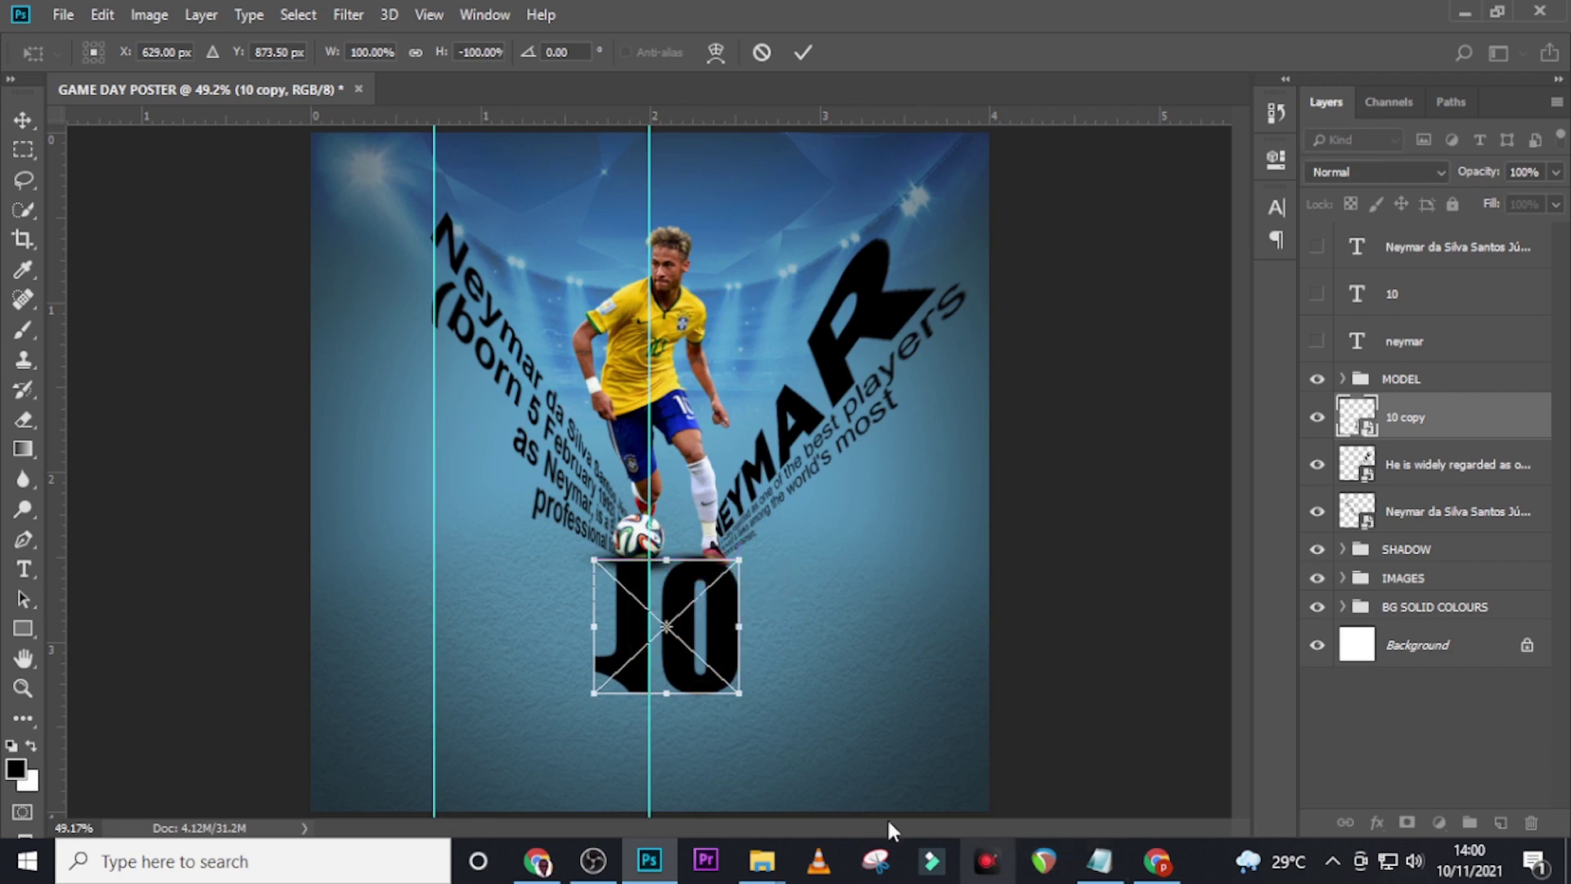
# Distort the flipped "10" by pulling its two lower corners outward past the poster's lower edge, like a long ground shadow.
pyautogui.rightClick(711, 598)
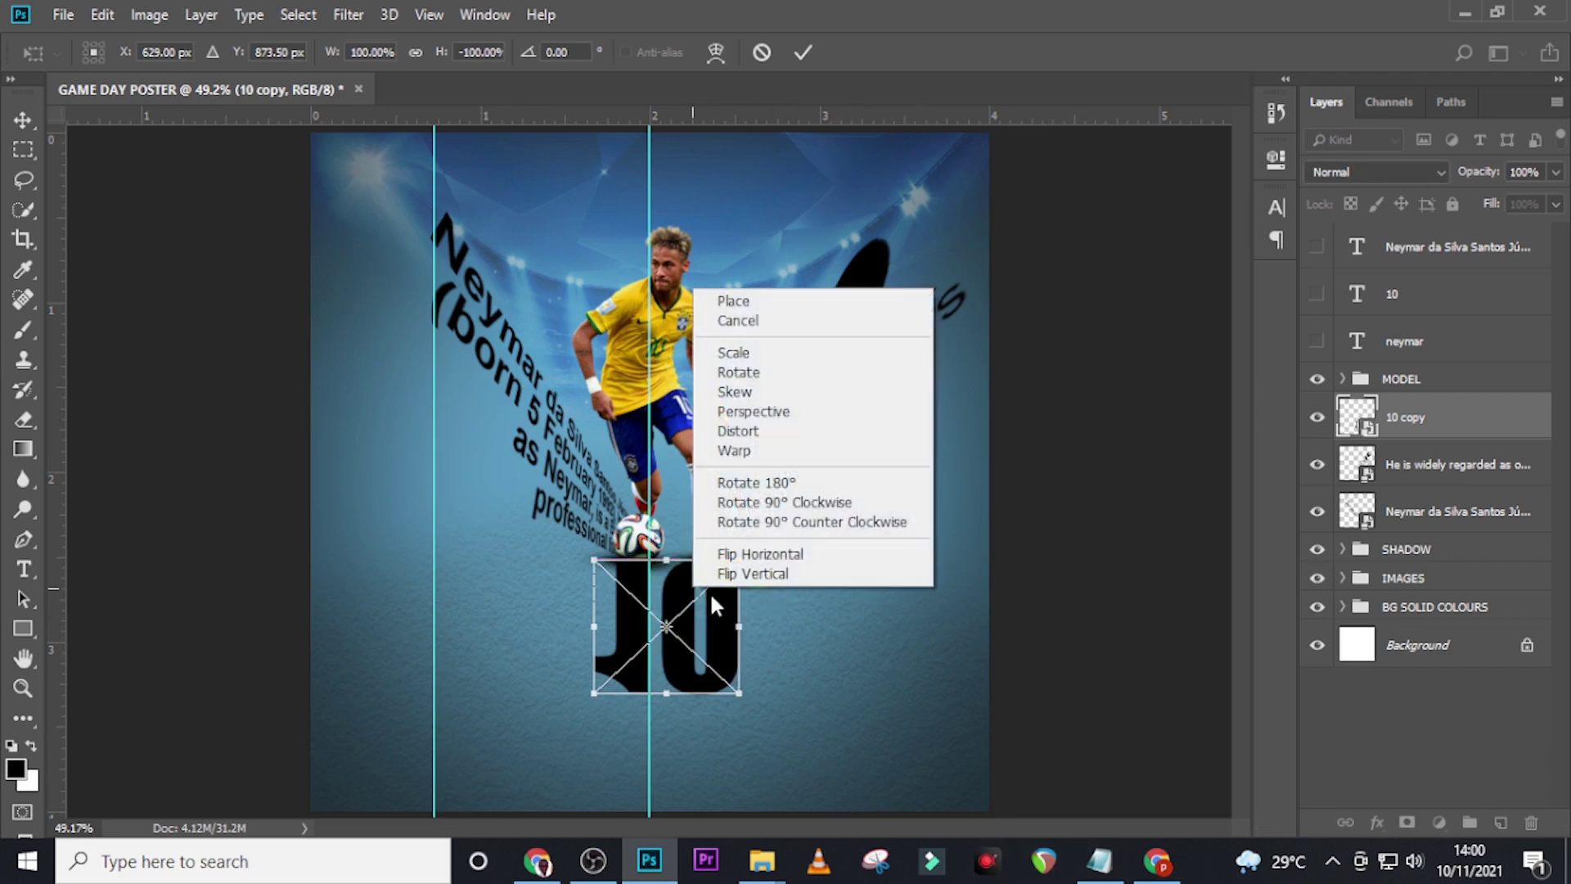
pyautogui.click(739, 431)
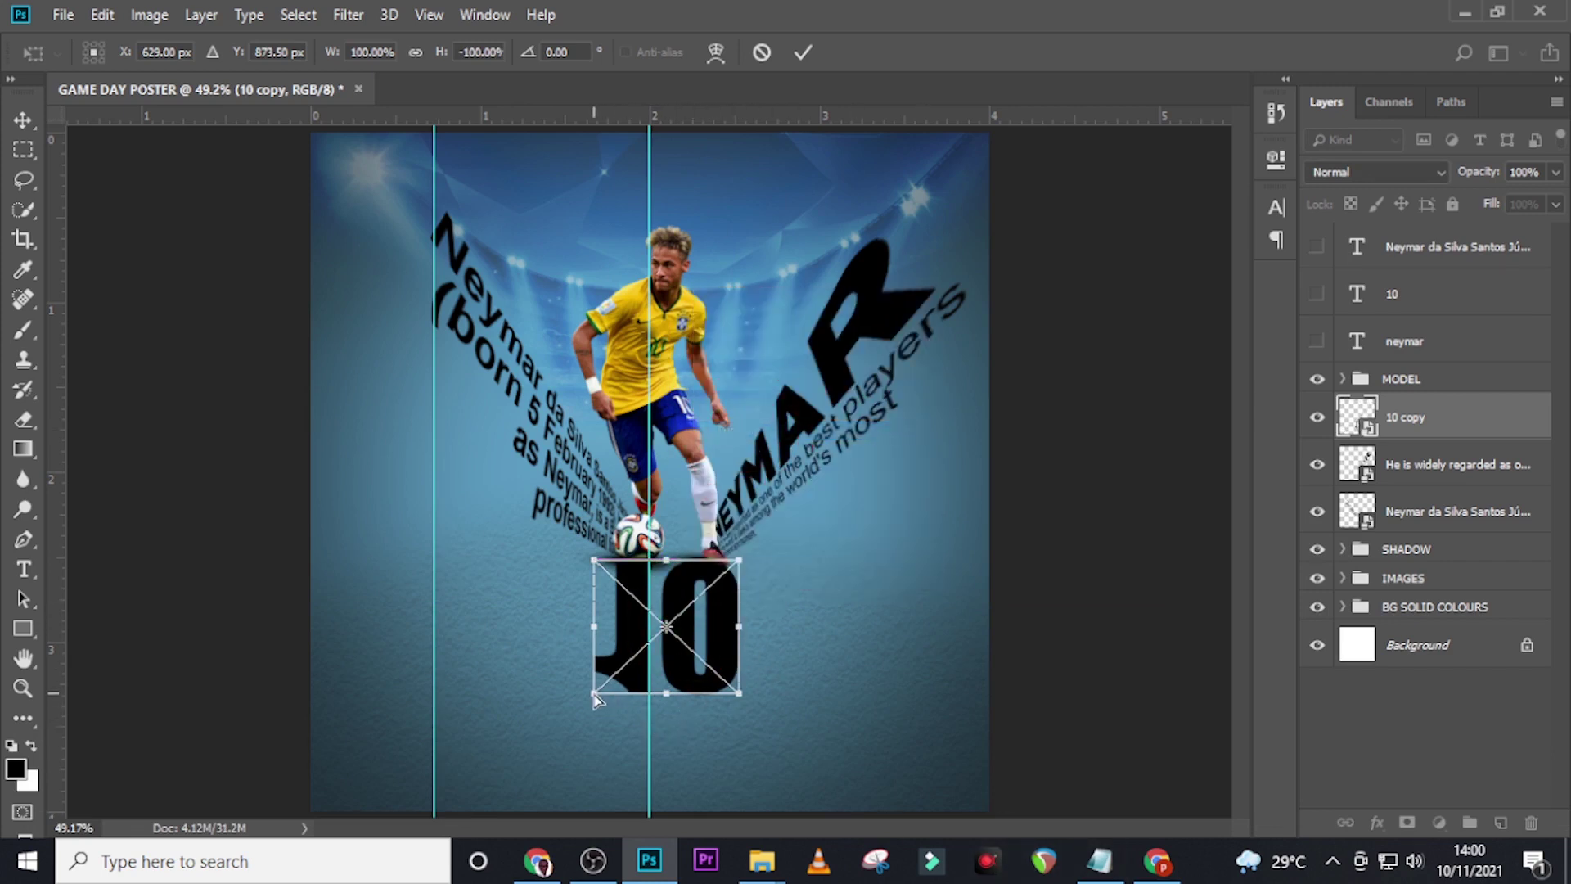
pyautogui.moveTo(595, 695); pyautogui.dragTo(343, 879)
pyautogui.hotkey('ctrl', '-')
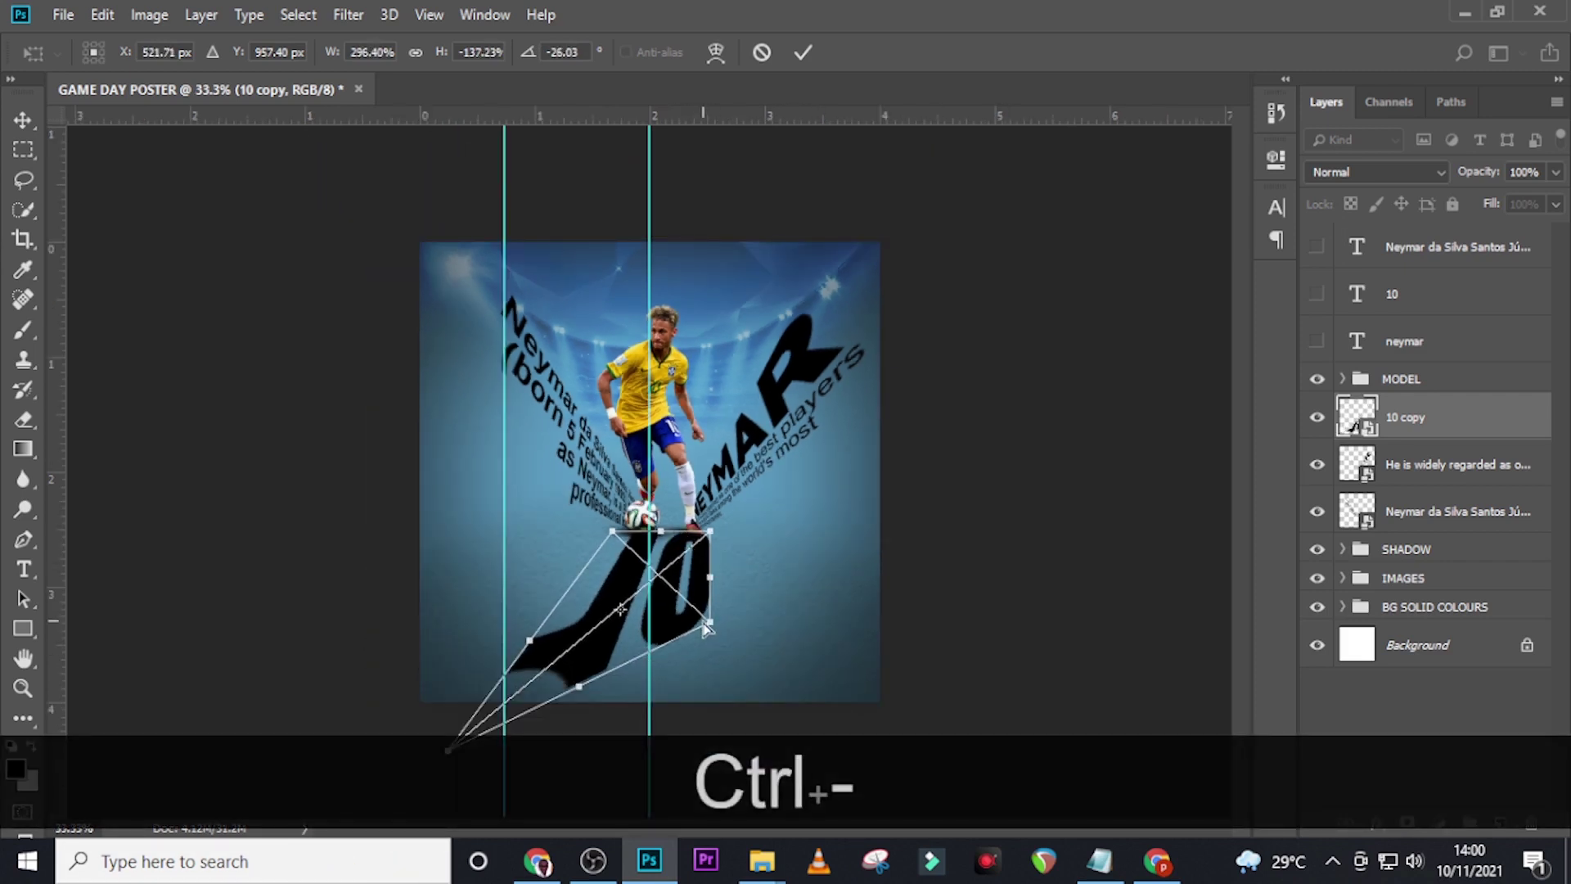
pyautogui.moveTo(709, 622); pyautogui.dragTo(844, 758)
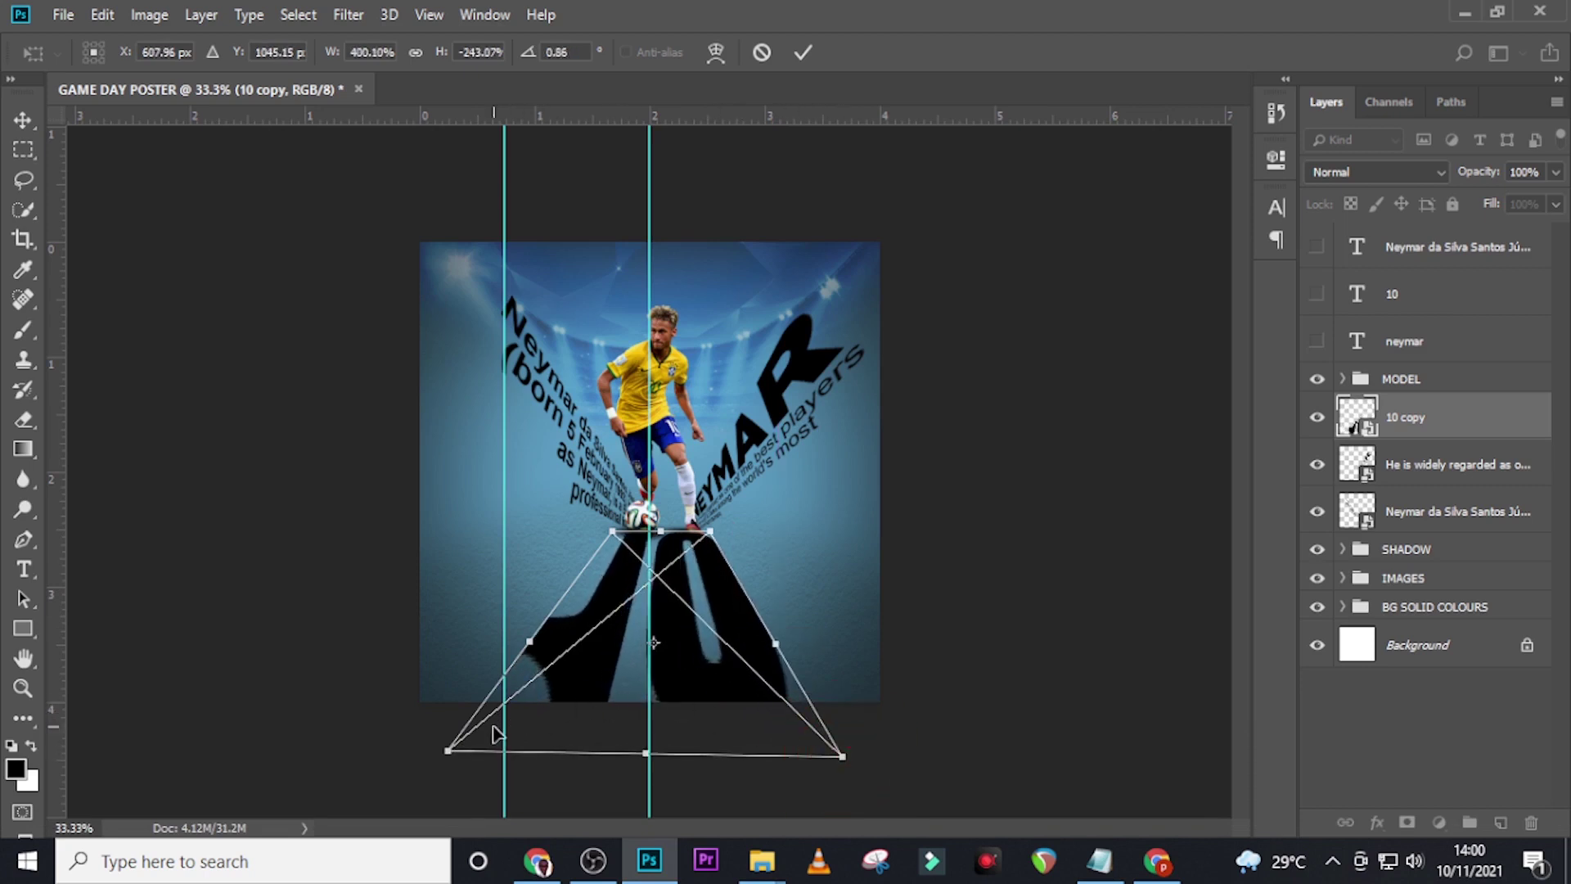
pyautogui.moveTo(448, 761); pyautogui.dragTo(386, 736)
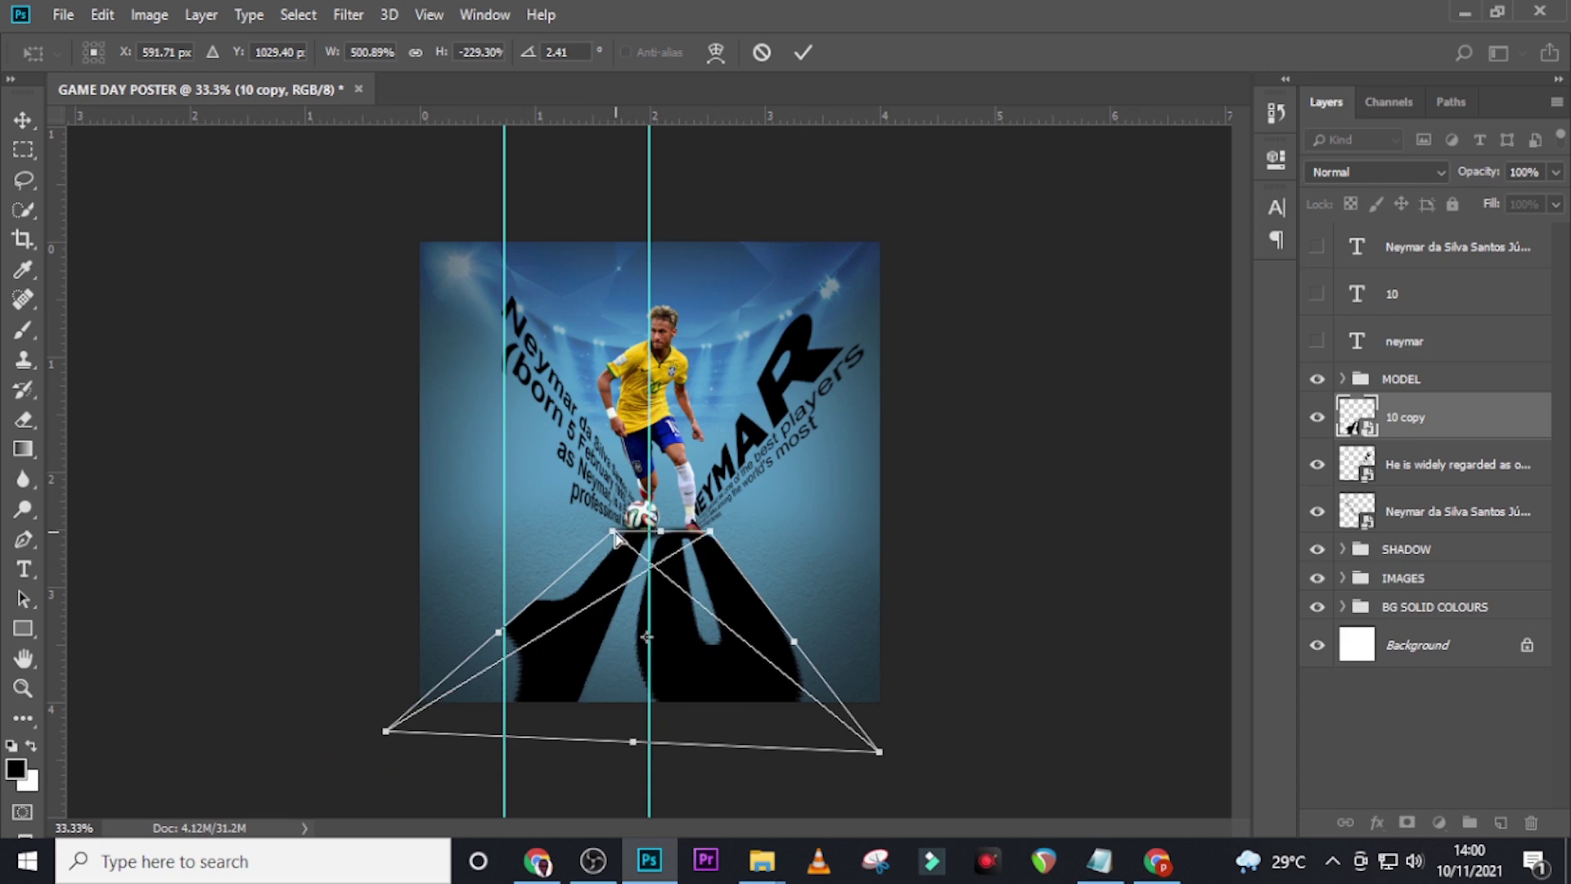
# Fine-tune the distorted "10" corners so its narrow end meets the ball and foot, and apply the transform.
pyautogui.moveTo(619, 537); pyautogui.dragTo(625, 526)
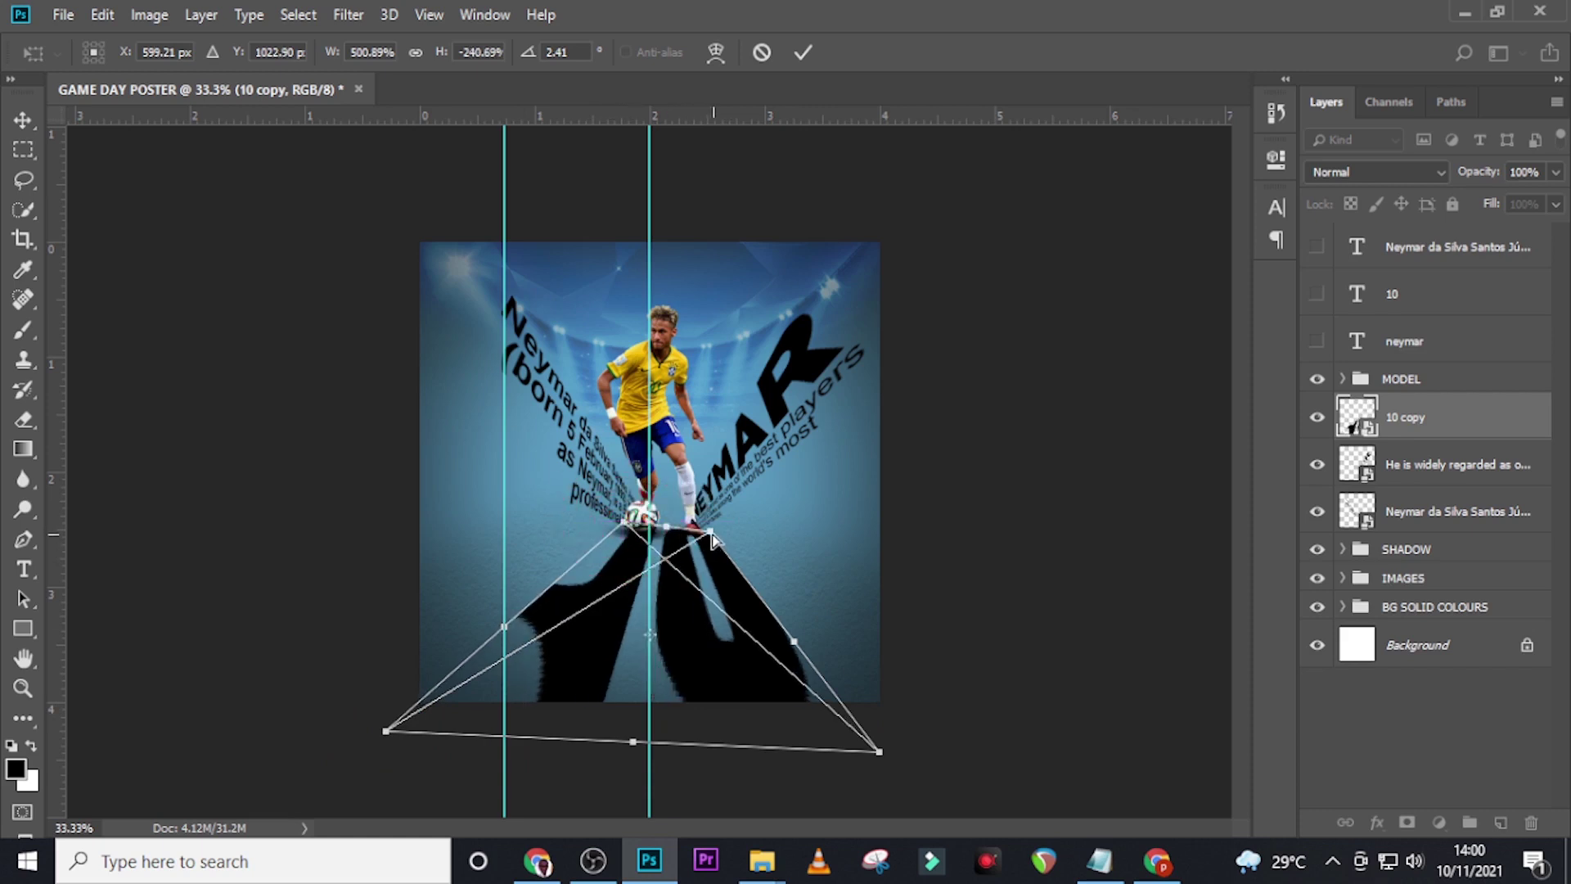
pyautogui.moveTo(386, 732); pyautogui.dragTo(387, 743)
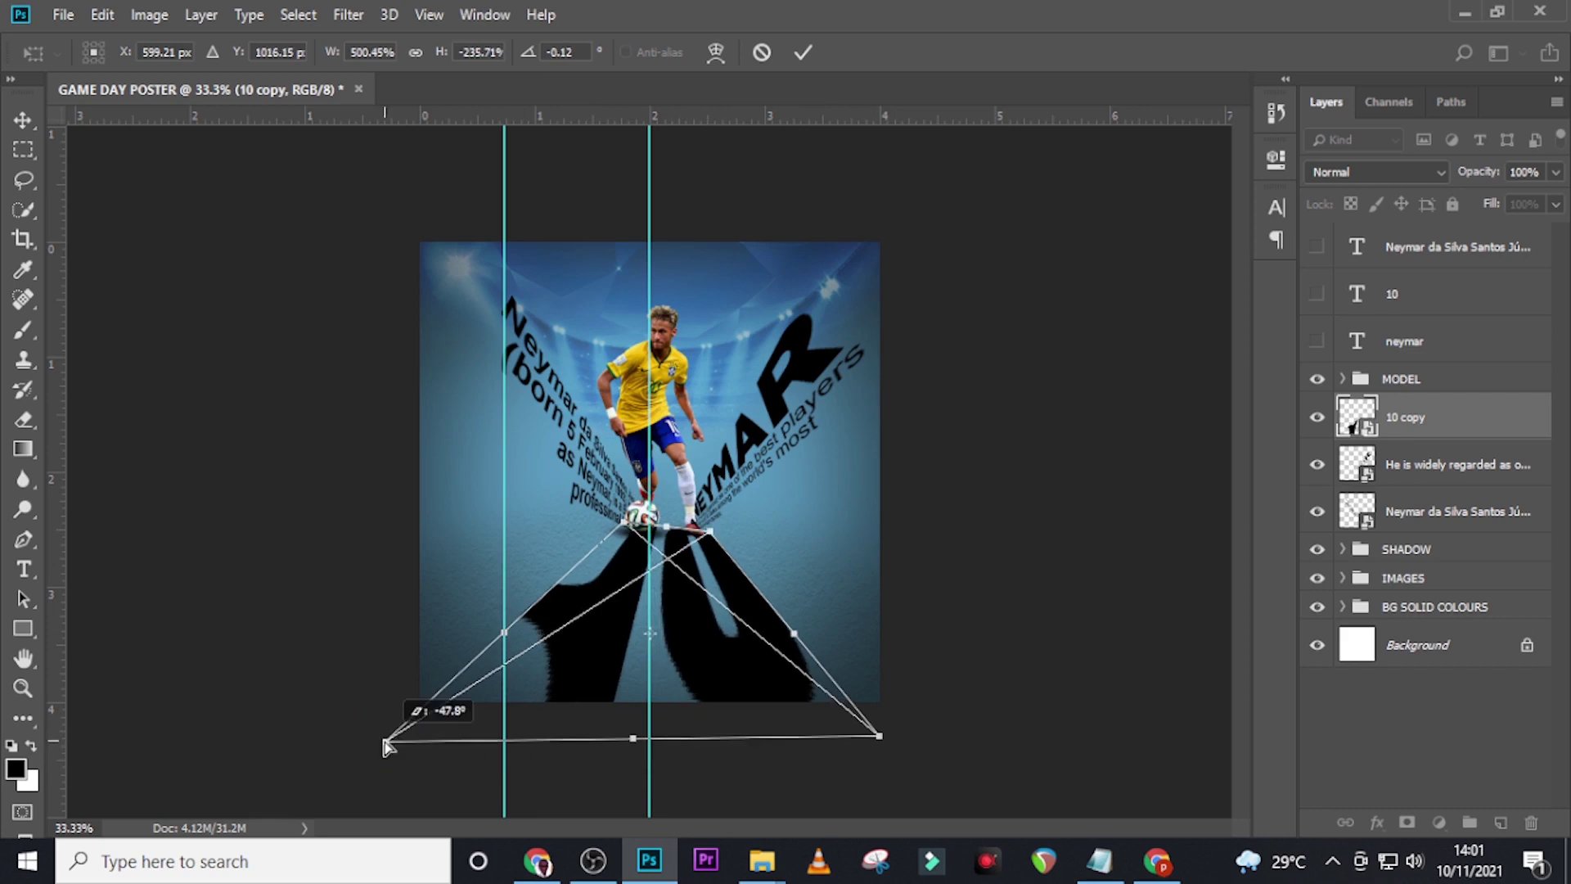
pyautogui.moveTo(623, 522); pyautogui.dragTo(624, 529)
pyautogui.press('Up')
pyautogui.press('Up')
pyautogui.press('Up')
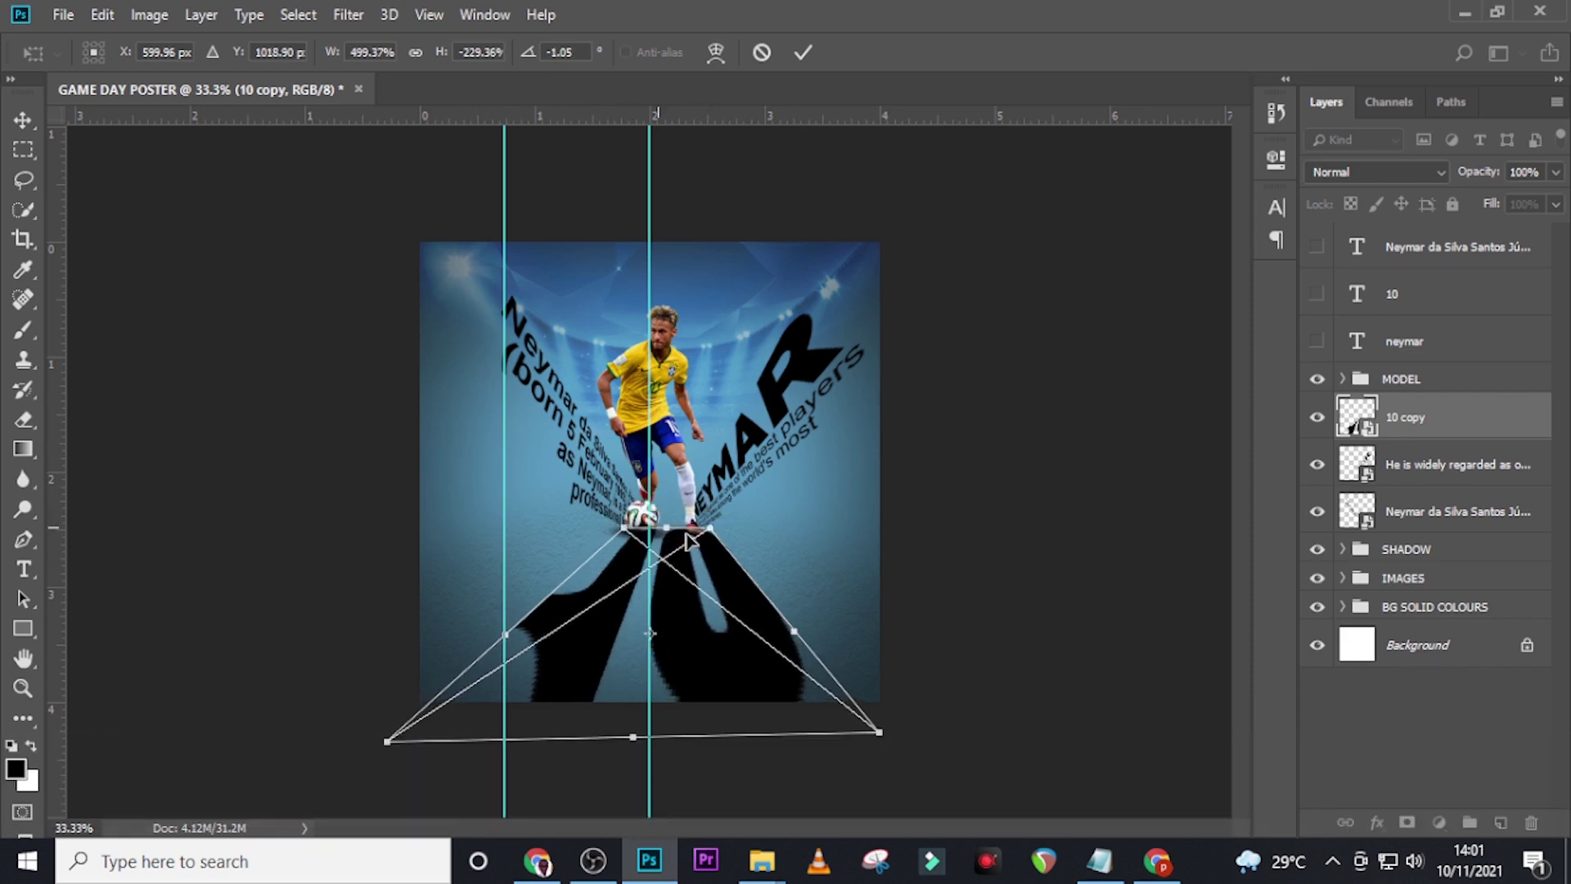
pyautogui.press('Return')
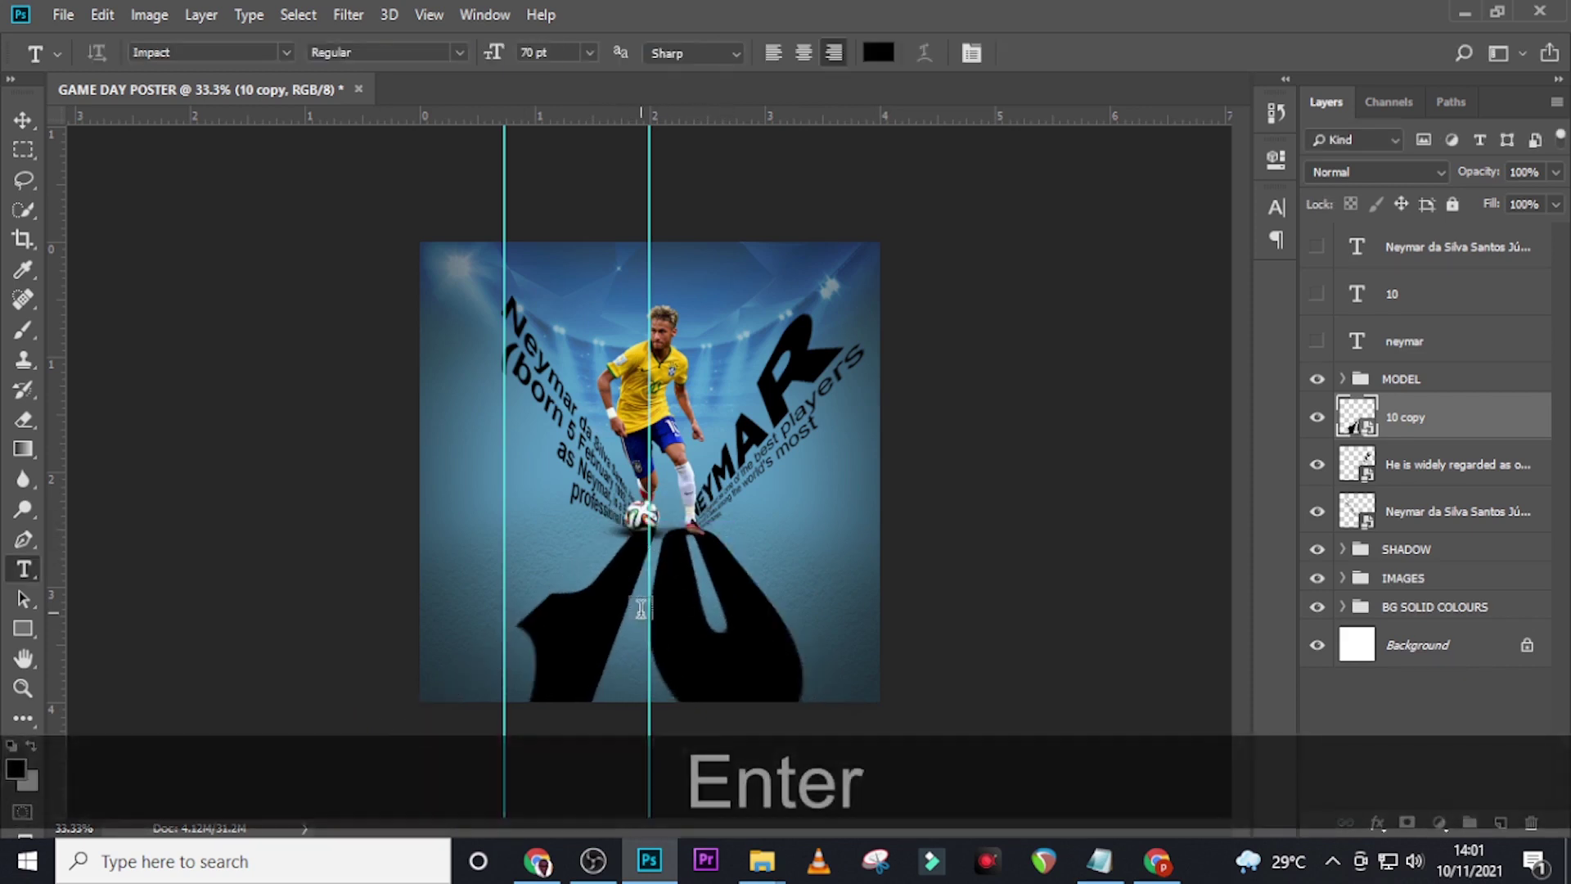
pyautogui.hotkey('ctrl', '0')
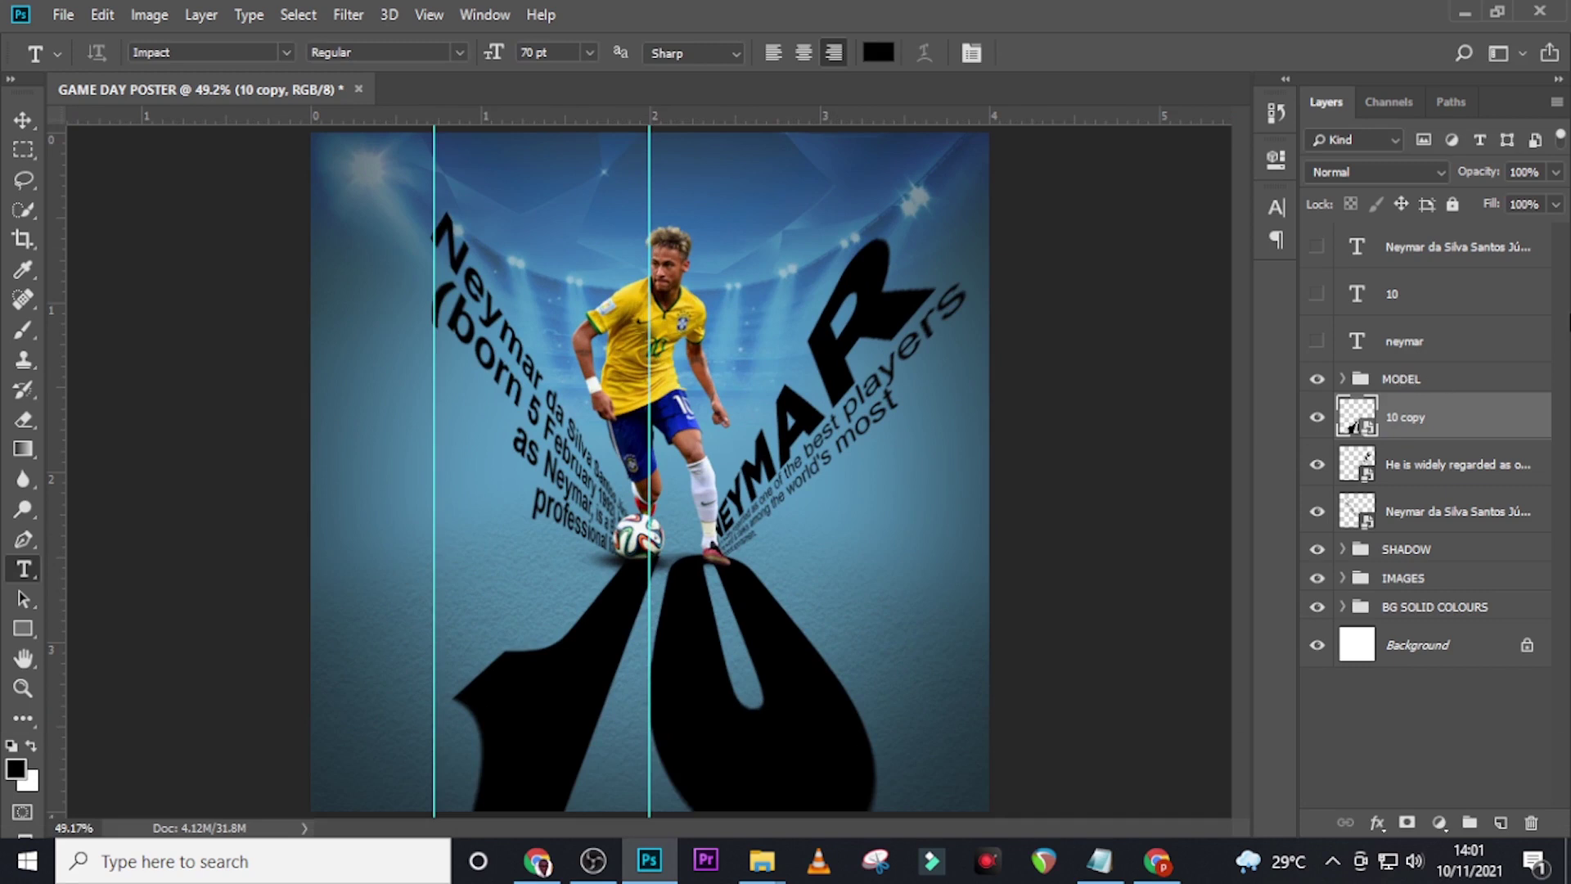
# Add a layer mask to the "10 copy" layer and set its opacity to 68%.
pyautogui.click(1404, 825)
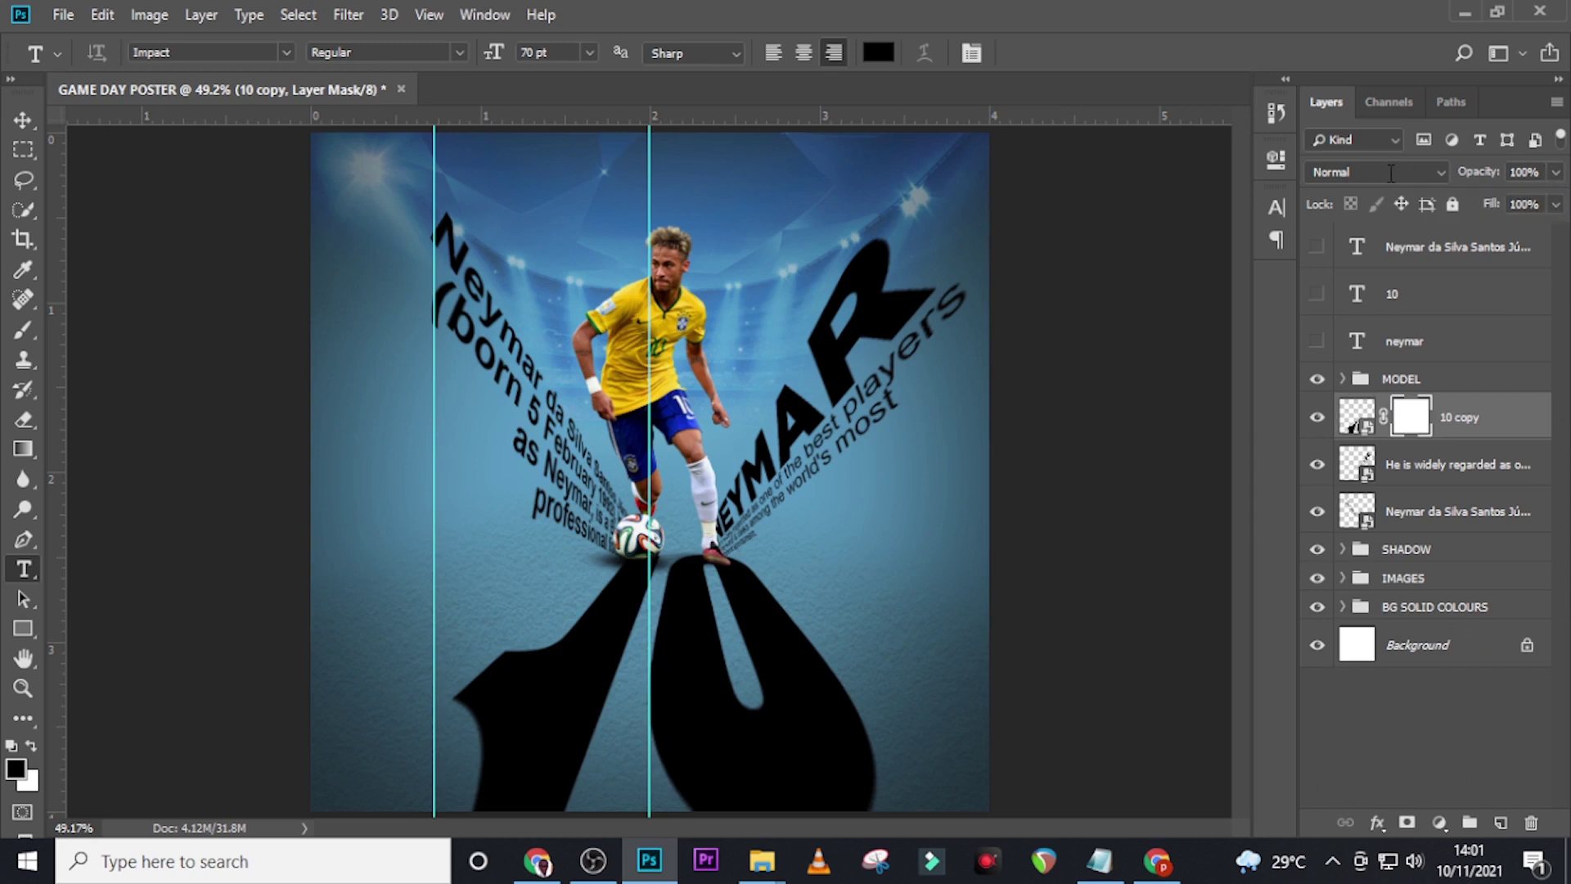
pyautogui.write('68')
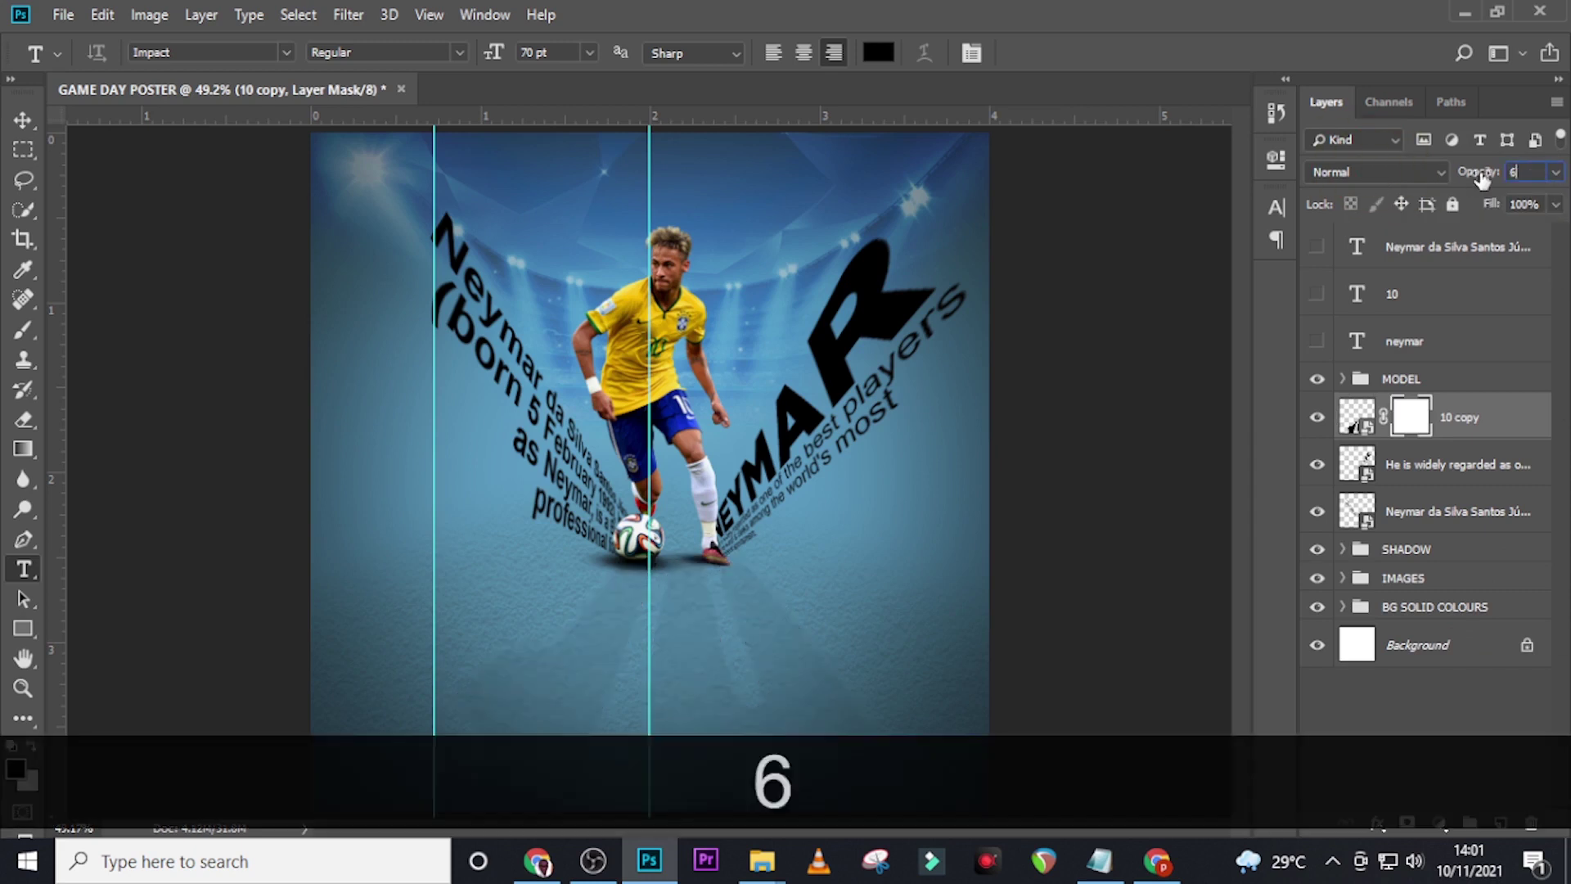
pyautogui.press('Return')
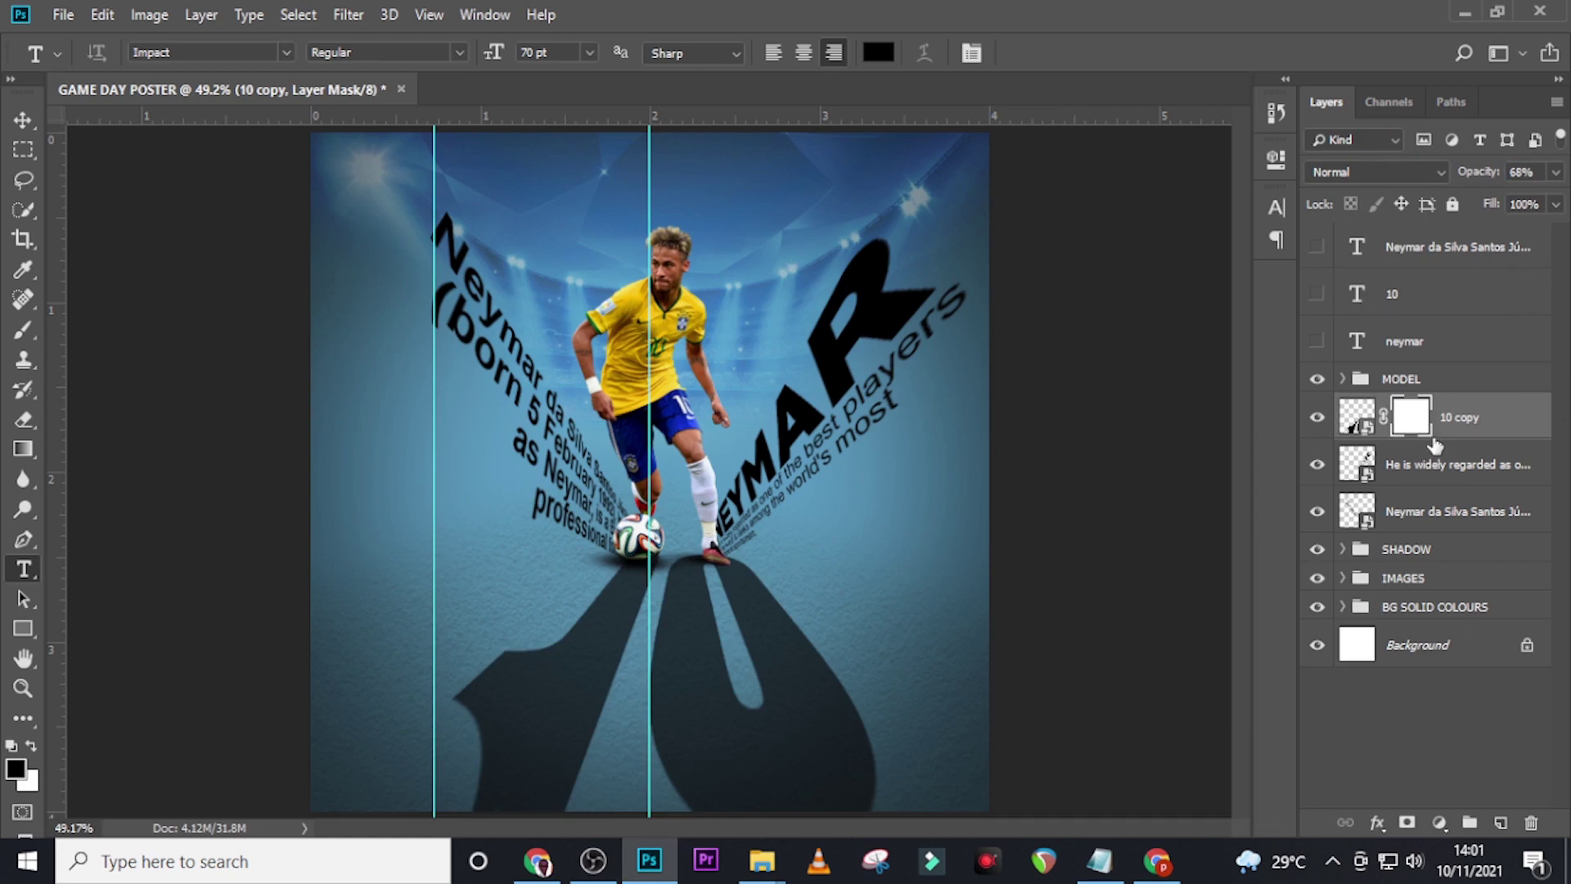
# With a soft black brush at size 150, mask out the narrow end of the "10" between the ball and the foot.
pyautogui.press('b')
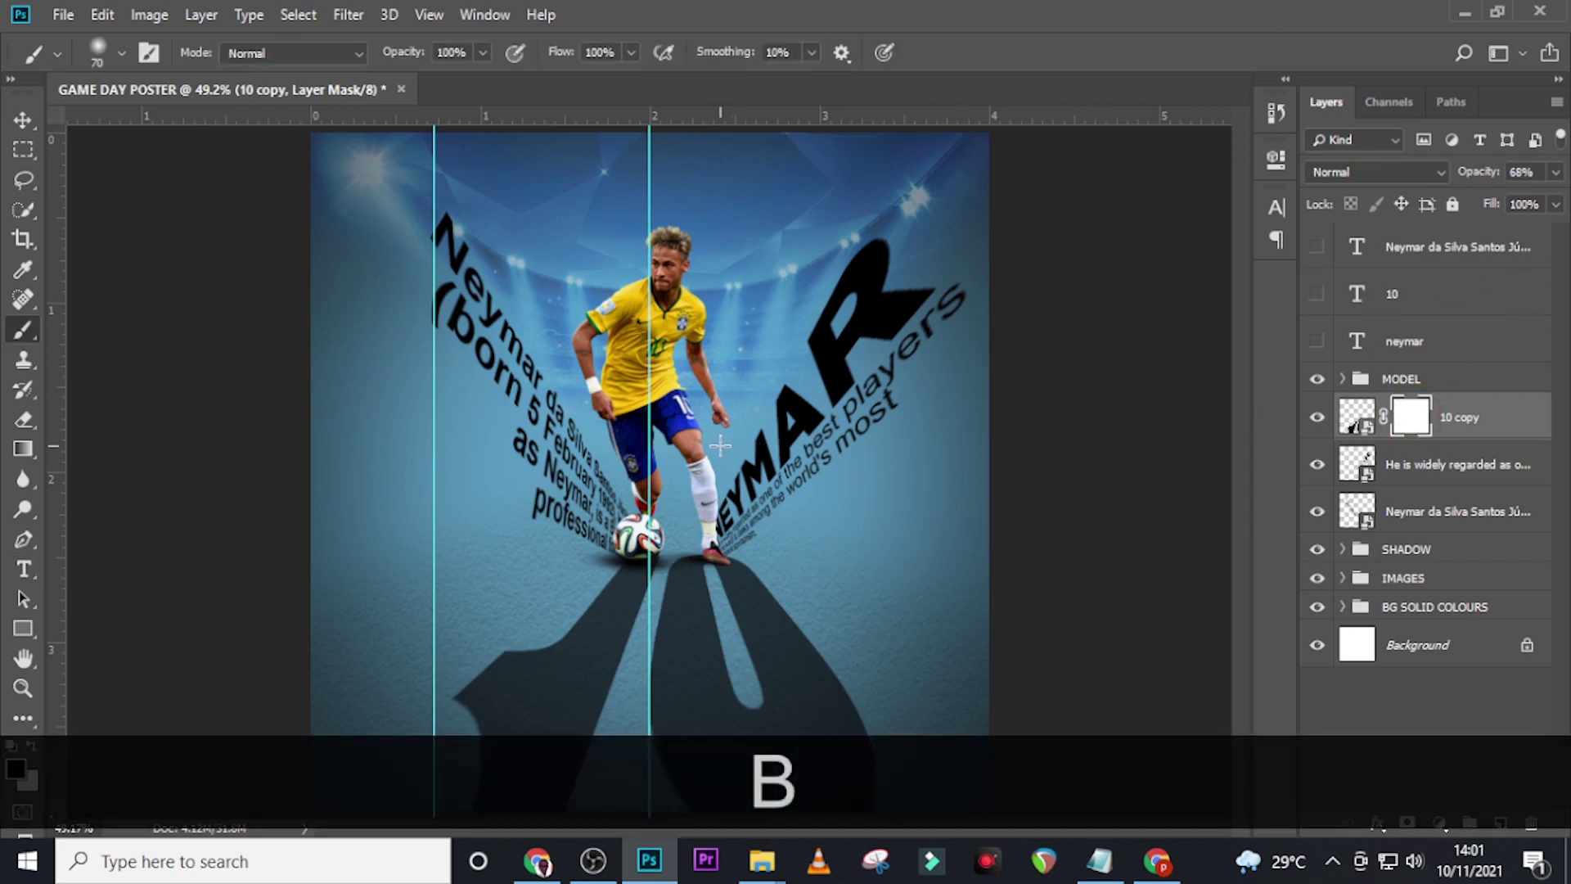
pyautogui.press('capslock')
pyautogui.press(']')
pyautogui.press(']')
pyautogui.press(']')
pyautogui.press(']')
pyautogui.press(']')
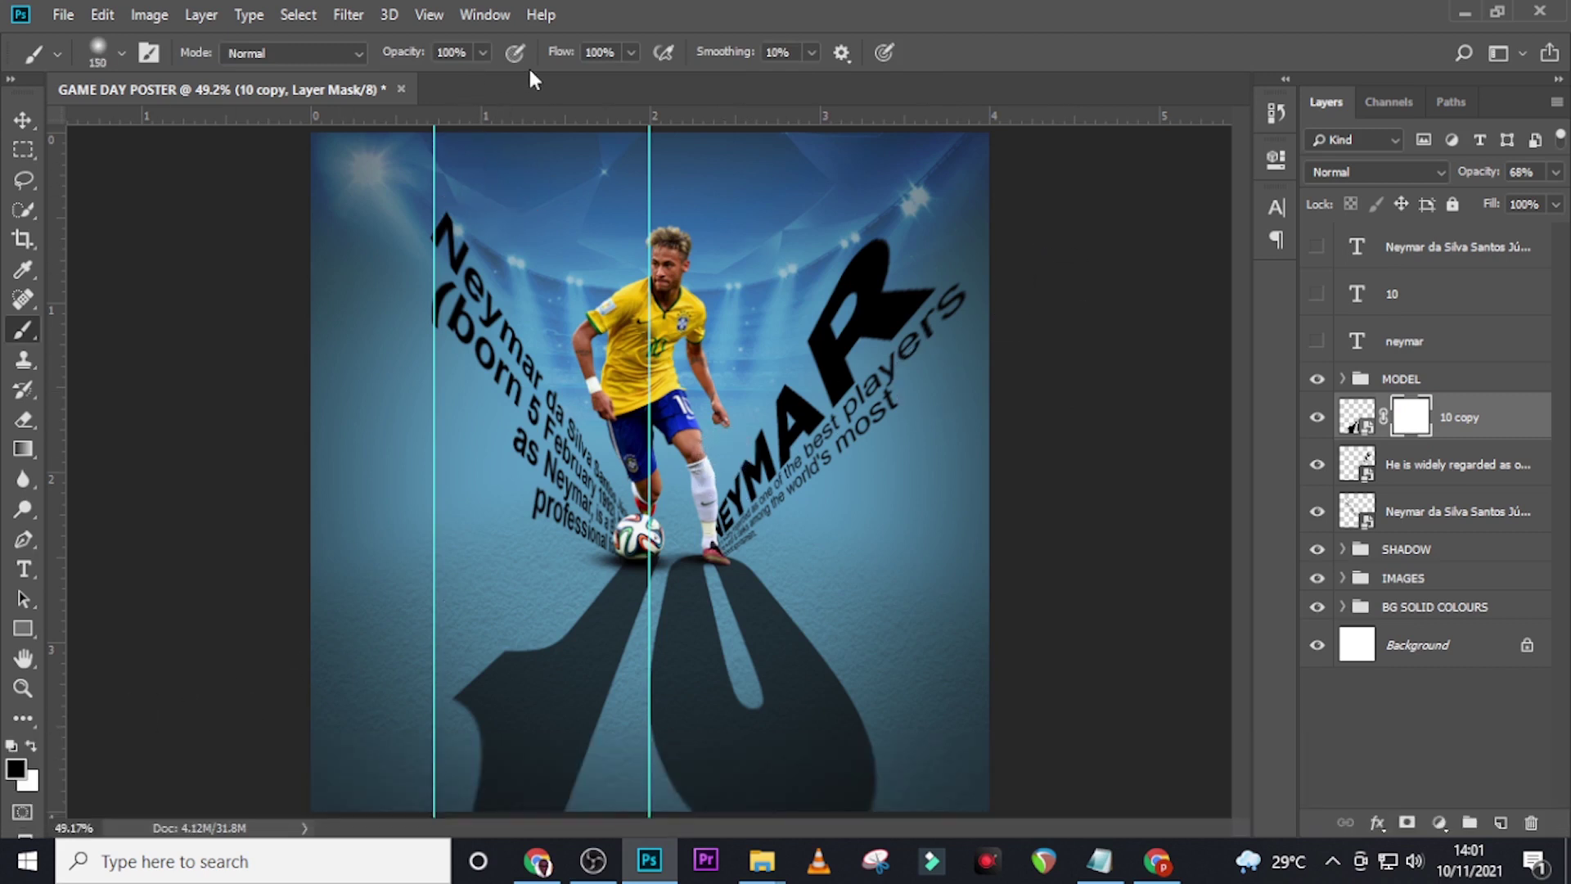
pyautogui.click(684, 553)
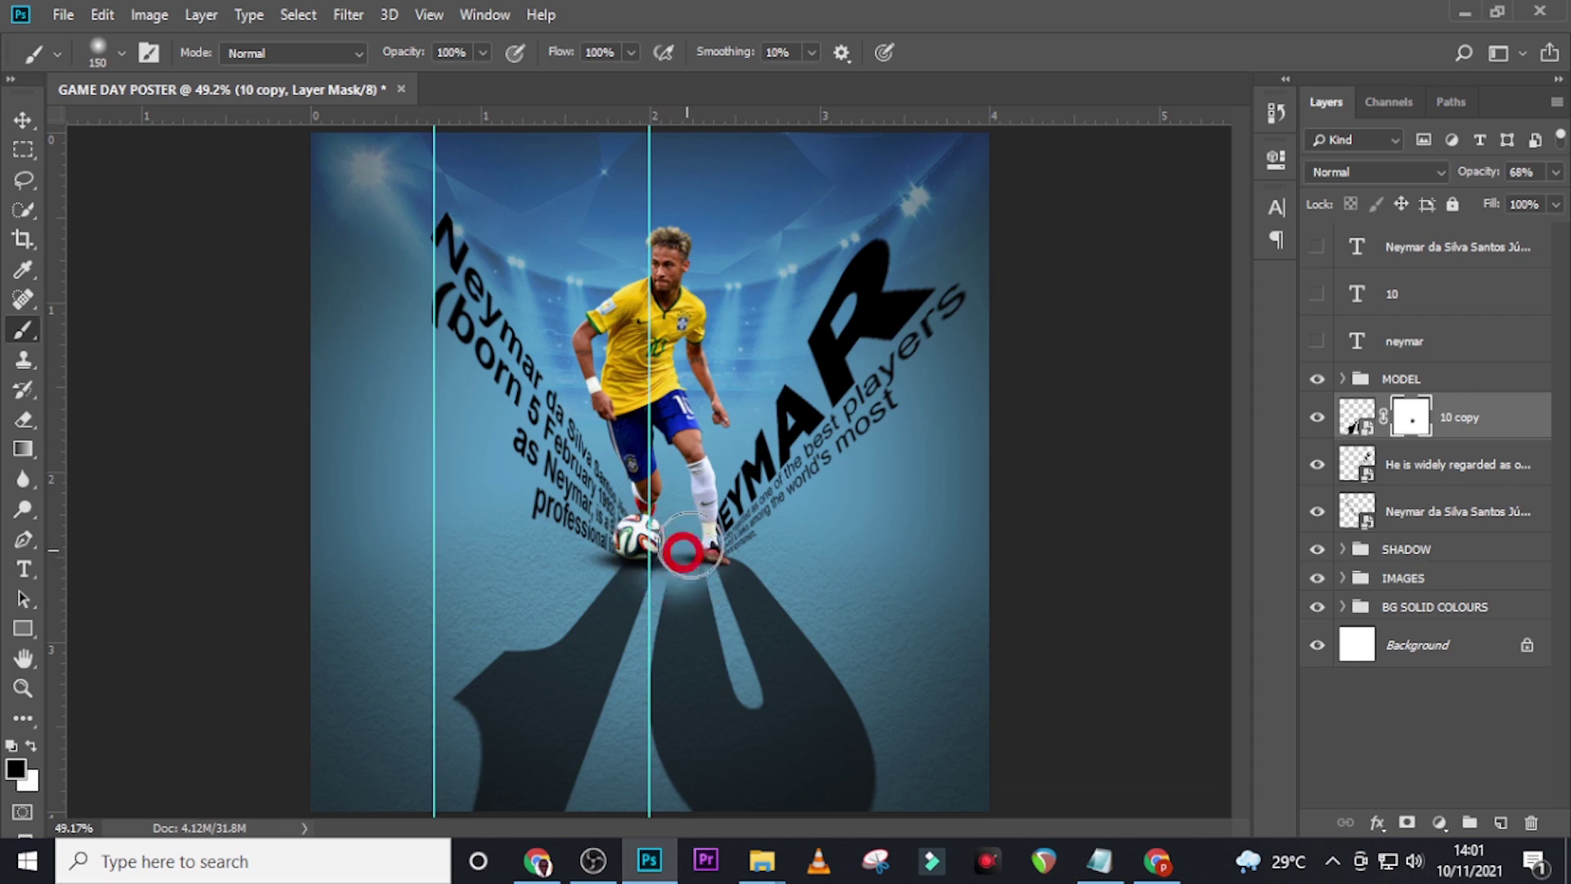
pyautogui.click(690, 544)
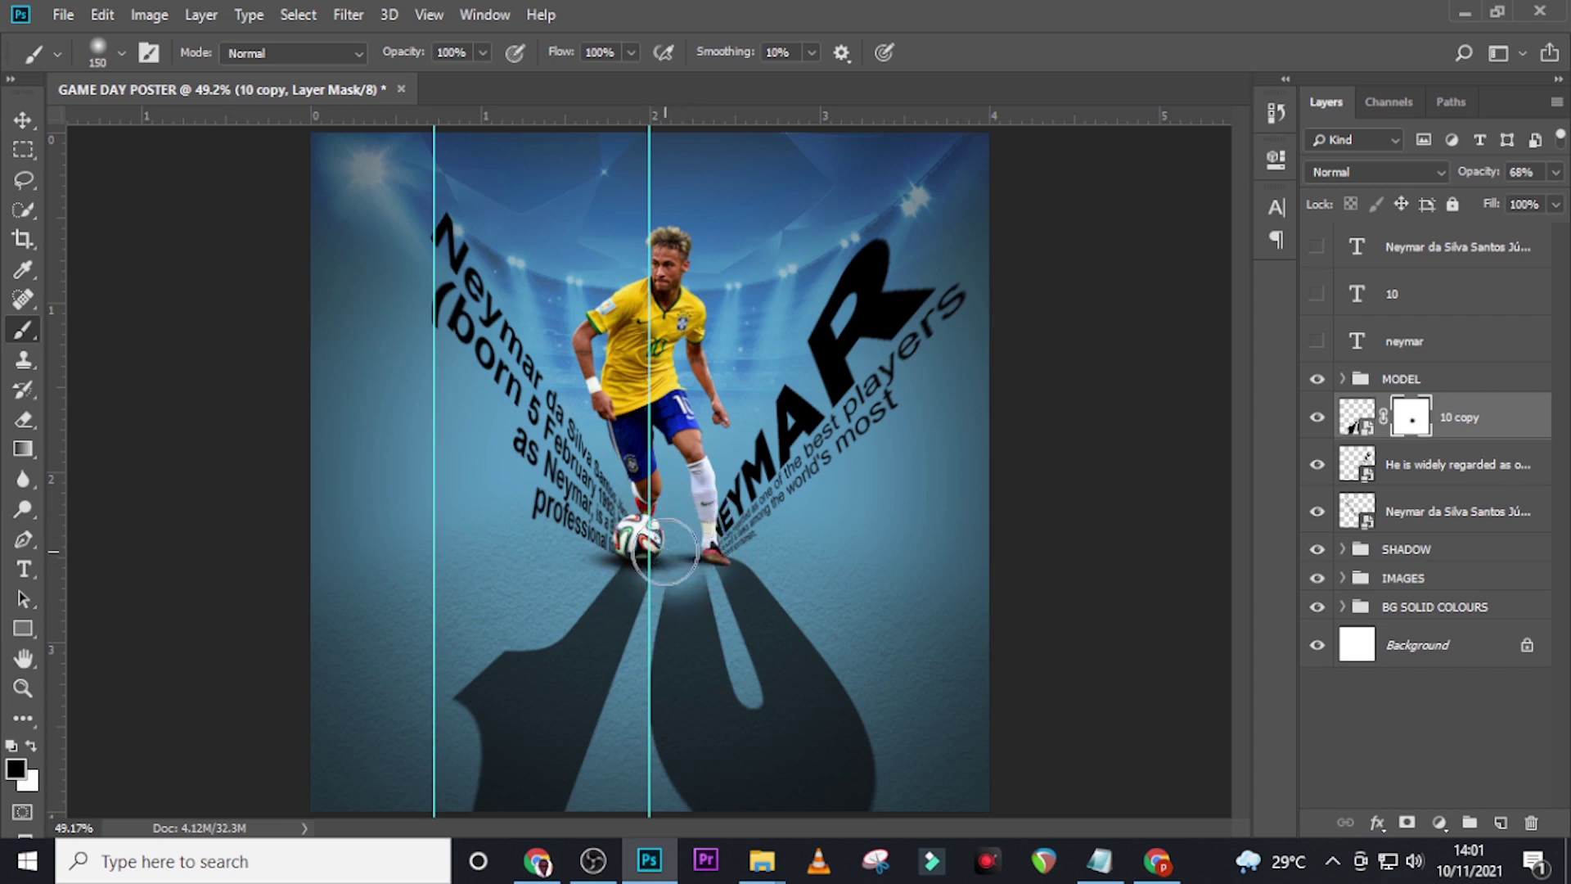
pyautogui.click(694, 545)
pyautogui.click(695, 540)
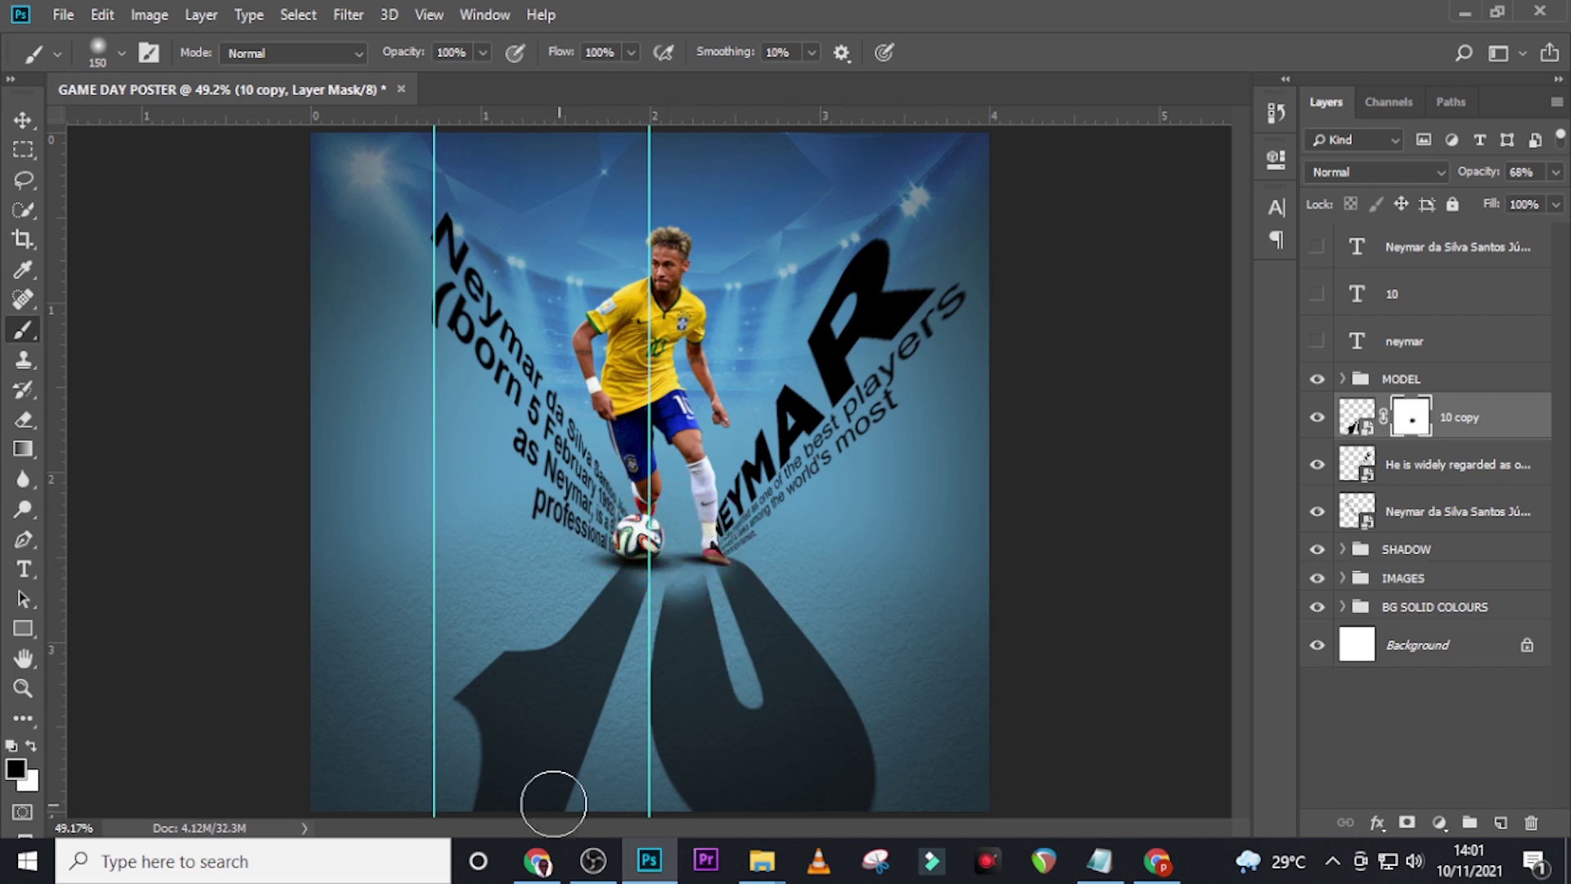
# Enlarge the brush to 500 with 3% flow and lightly paint the mask over the lower middle of the "10".
pyautogui.press(']')
pyautogui.press(']')
pyautogui.press(']')
pyautogui.press(']')
pyautogui.press(']')
pyautogui.press(']')
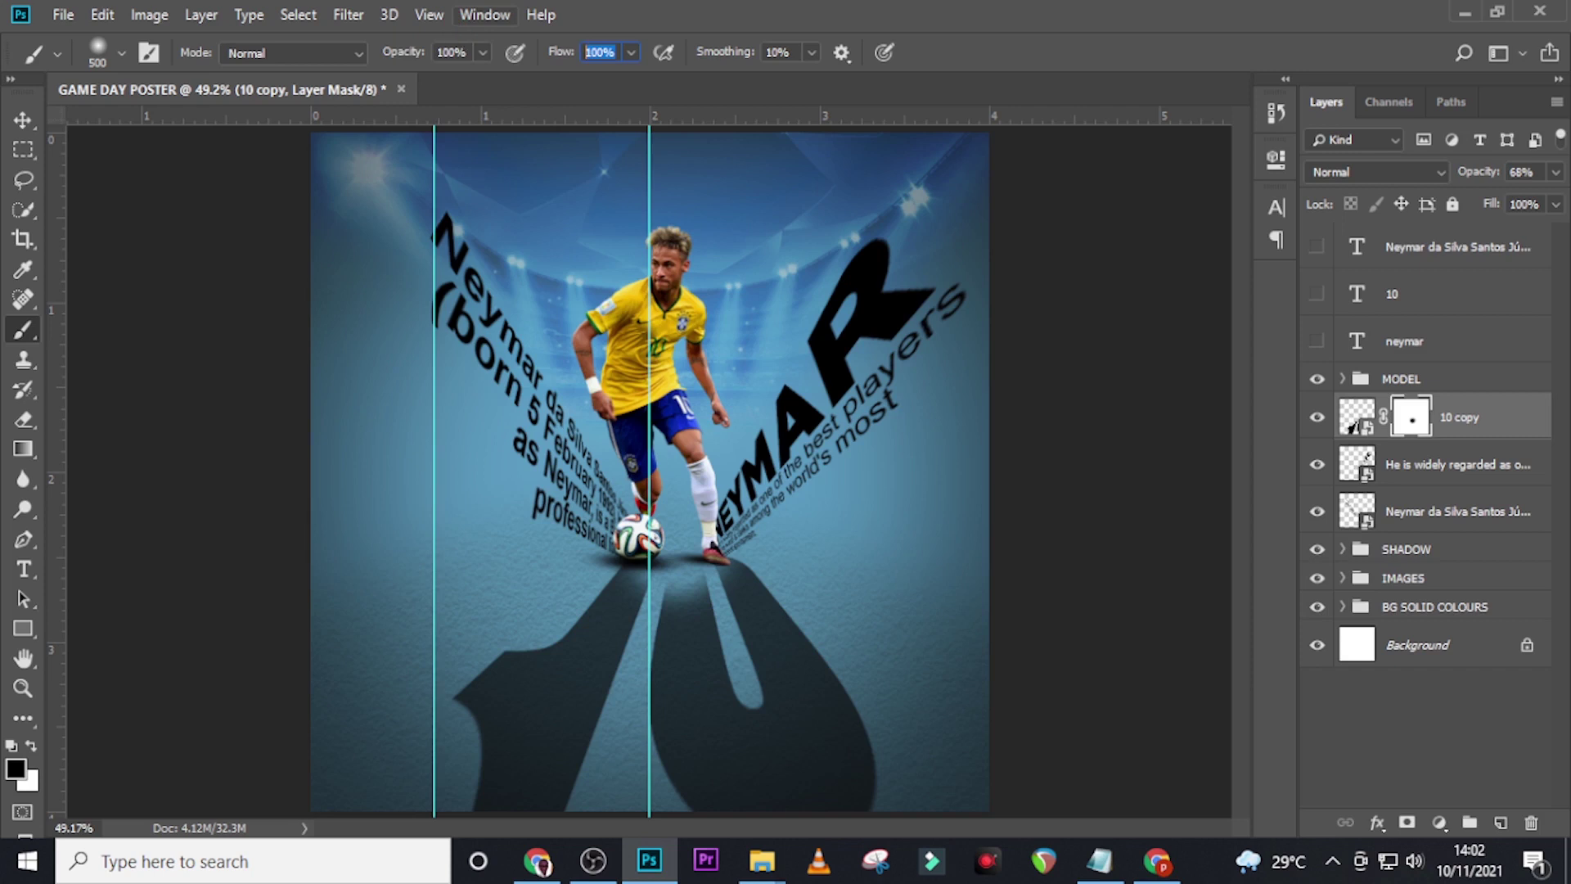
pyautogui.write('30')
pyautogui.press('Return')
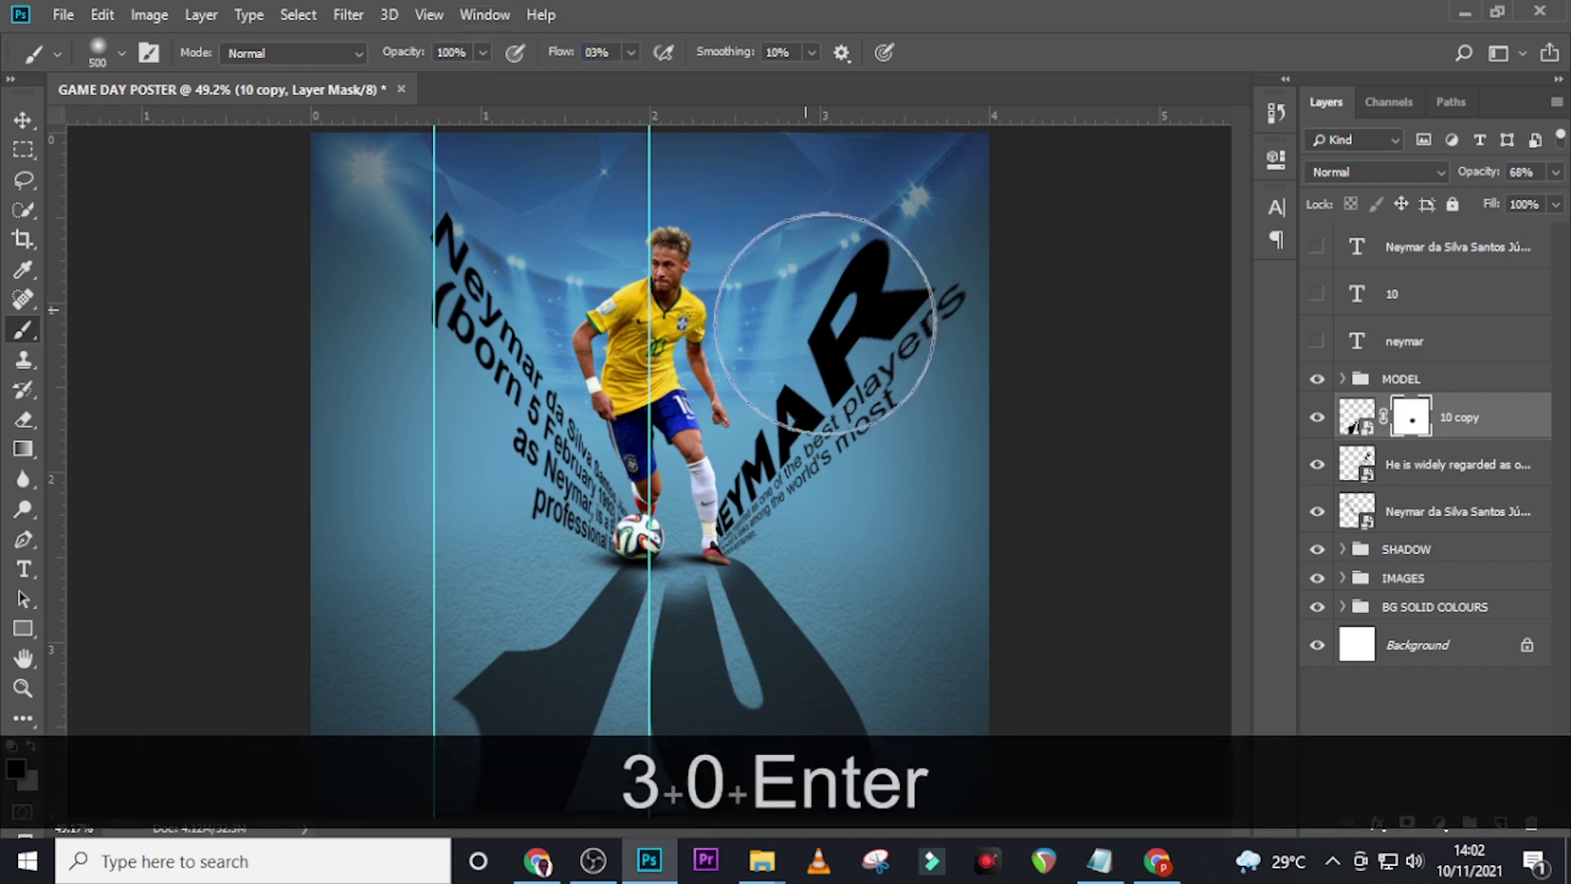
pyautogui.hotkey('ctrl', '=')
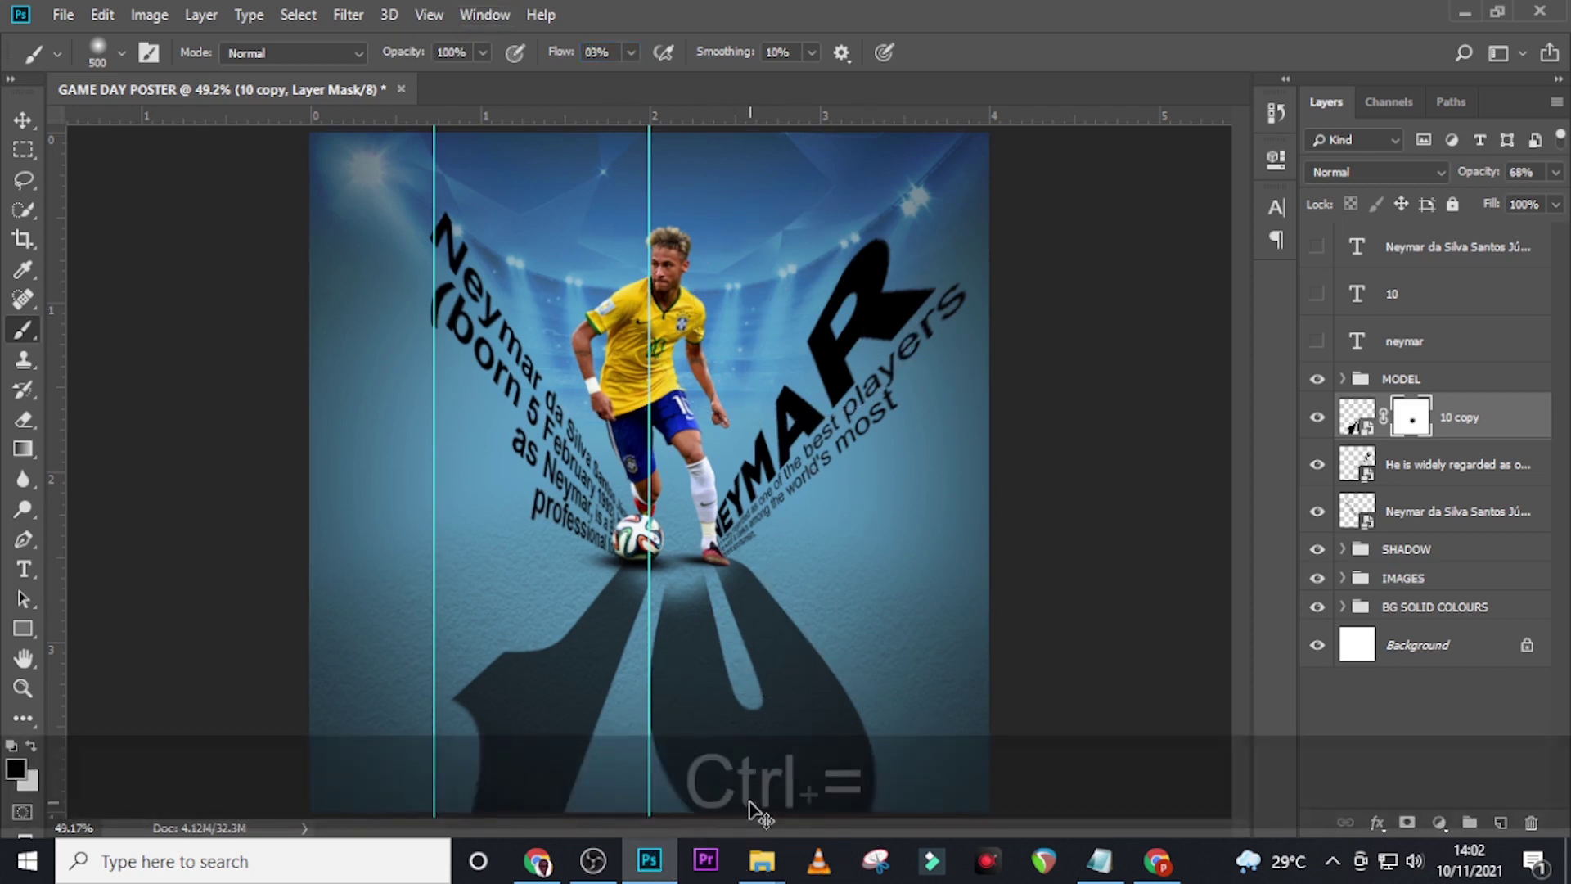
pyautogui.hotkey('ctrl', '=')
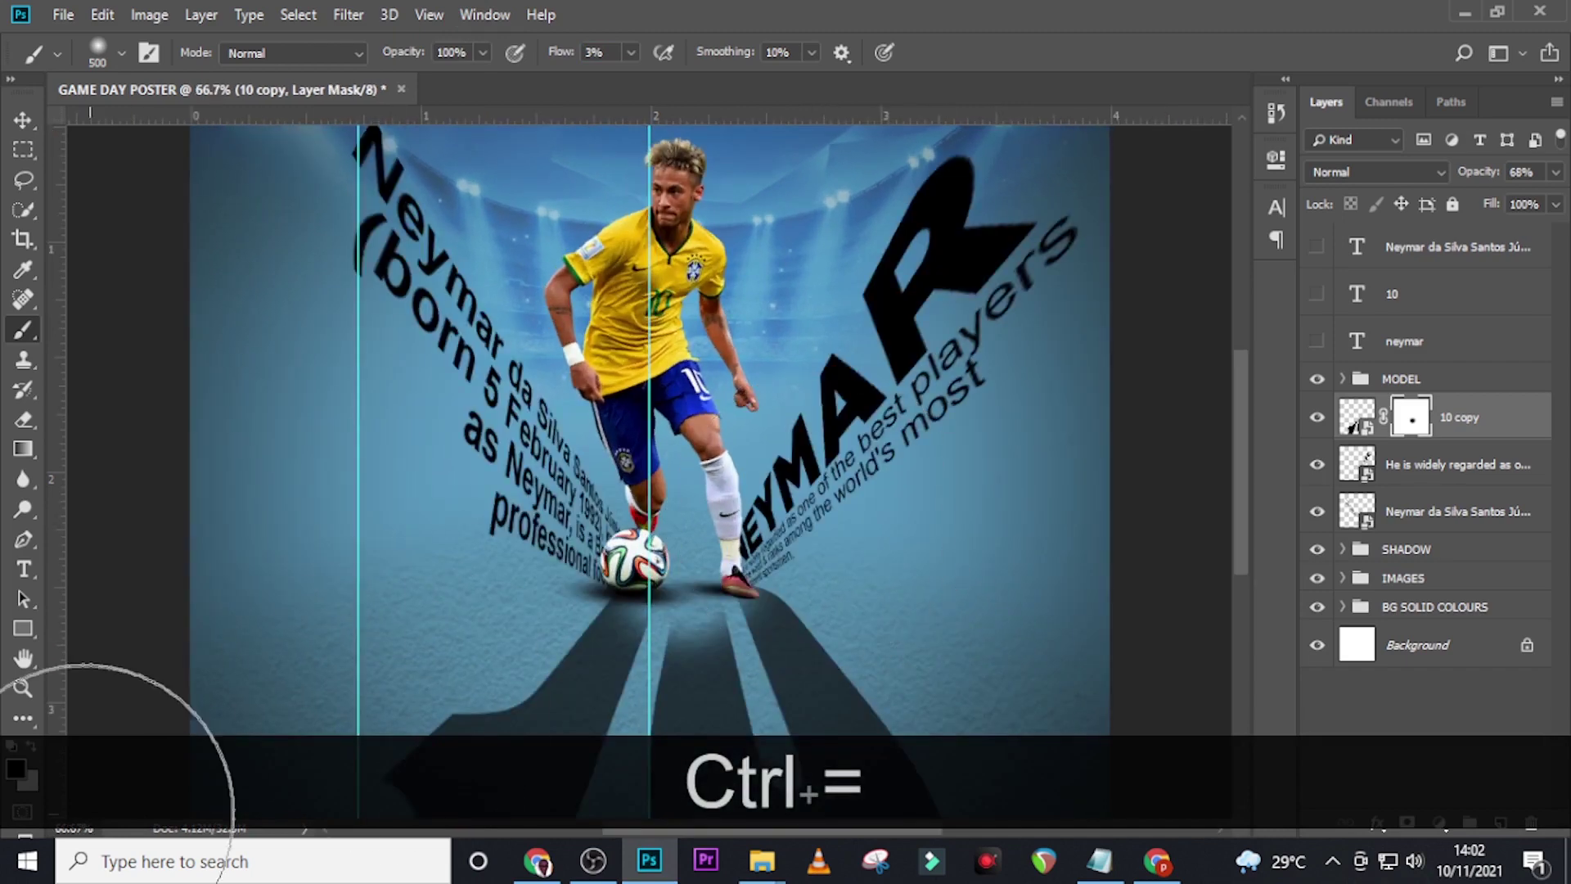
pyautogui.scroll(-8, 1122, 333)
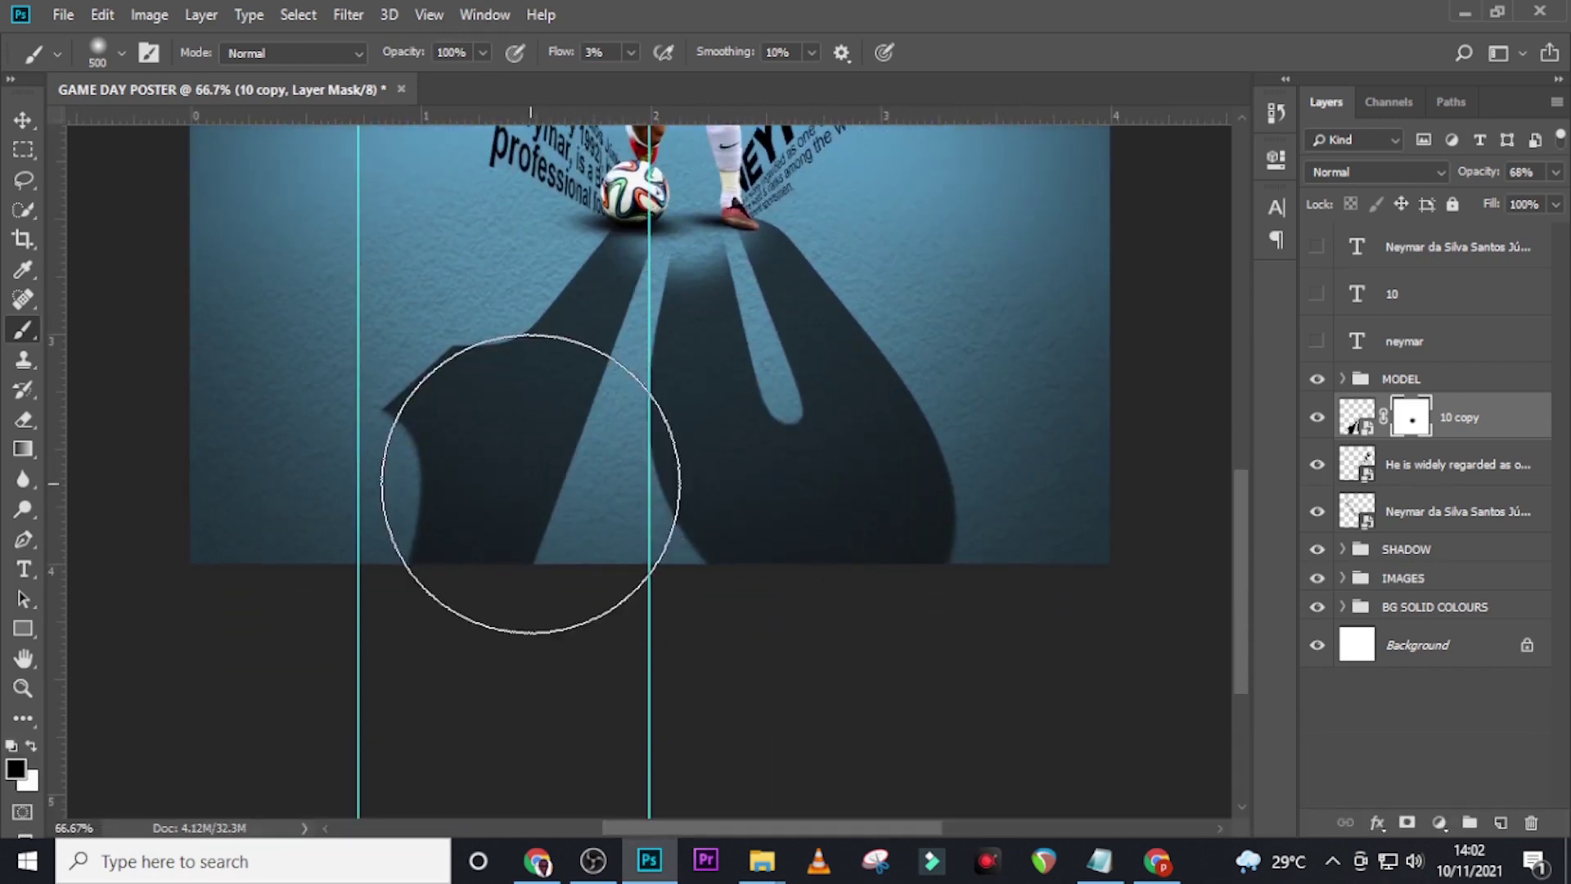
pyautogui.moveTo(631, 516); pyautogui.dragTo(645, 497)
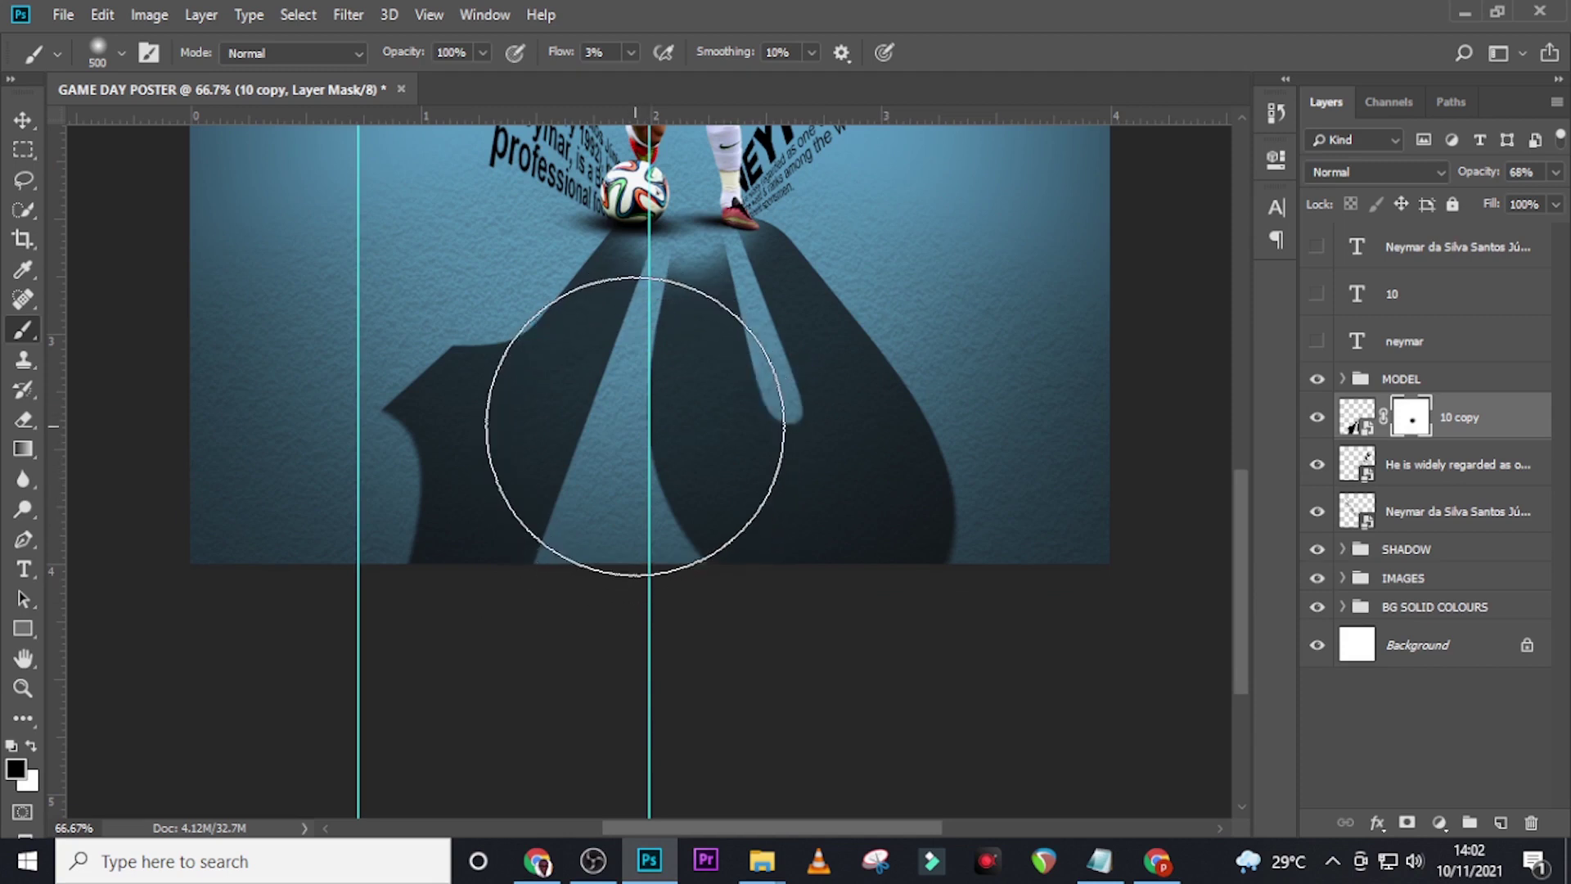
# Set the brush flow to 30% and fade the lower middle of the "10" down to the poster's lower edge.
pyautogui.write('30')
pyautogui.press('Return')
pyautogui.moveTo(613, 426)
pyautogui.mouseDown()
pyautogui.moveTo(645, 554)
pyautogui.moveTo(635, 487)
pyautogui.moveTo(613, 511)
pyautogui.moveTo(625, 469)
pyautogui.moveTo(640, 498)
pyautogui.moveTo(626, 590)
pyautogui.mouseUp()
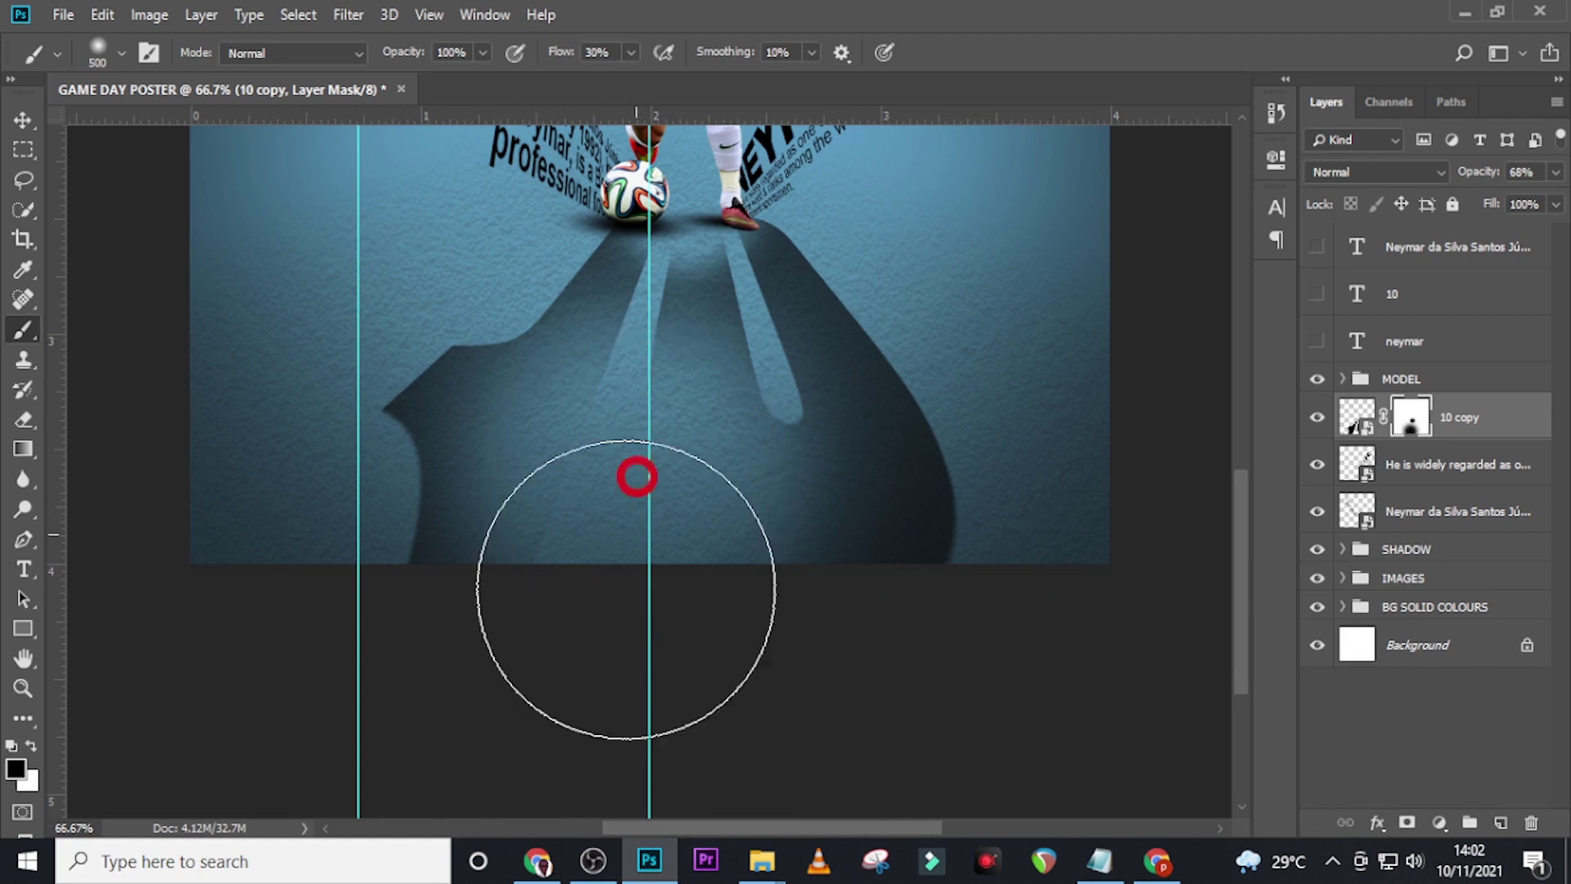
pyautogui.hotkey('ctrl', '0')
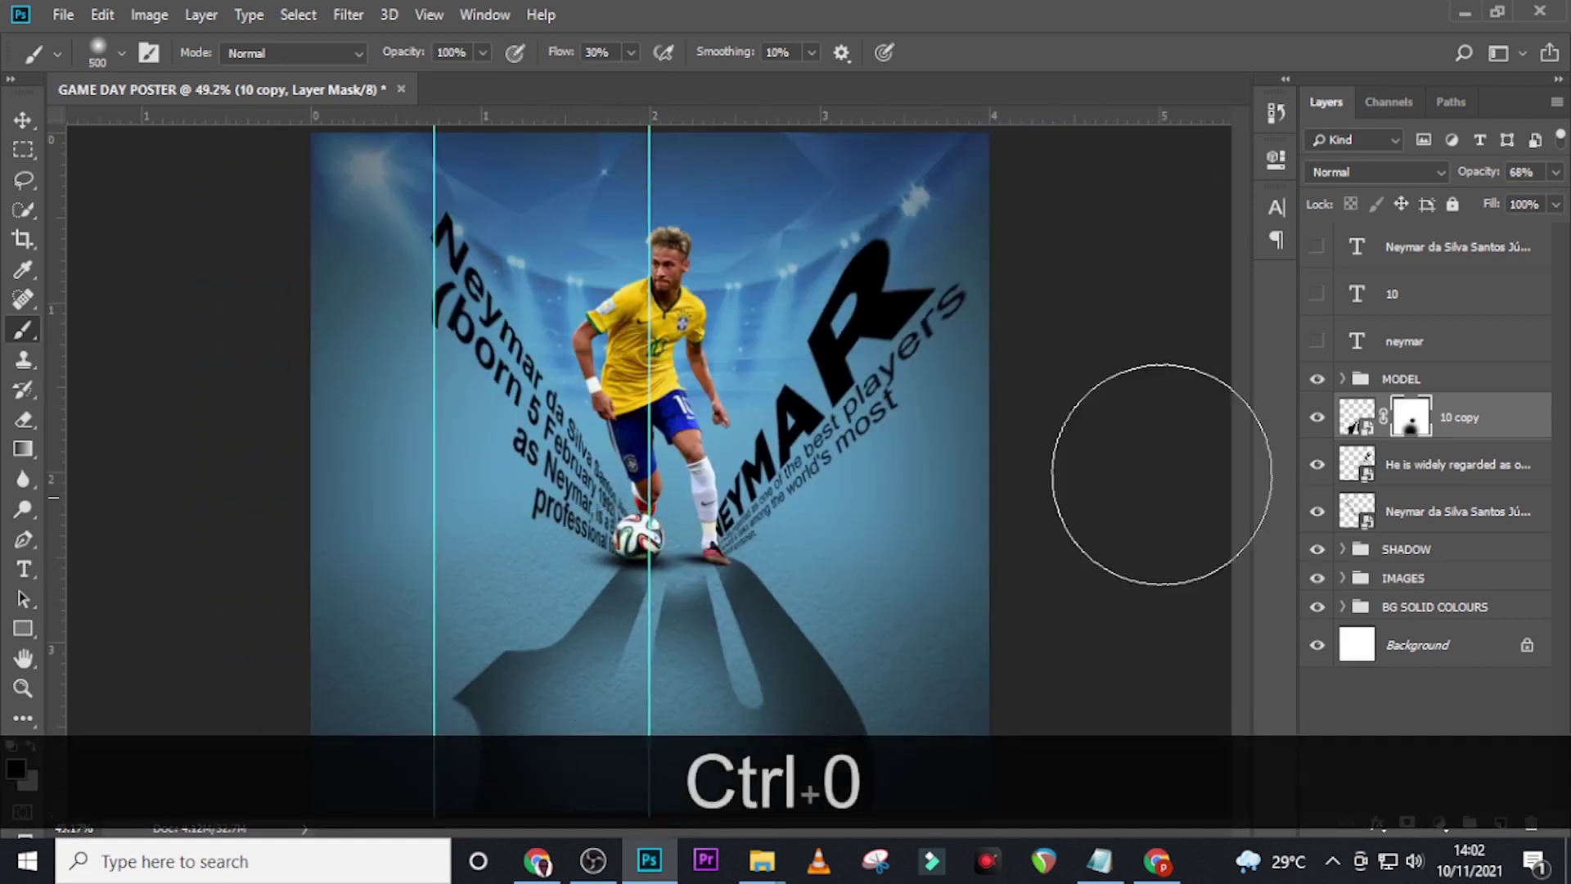
# Group the "10 copy" layer with the two distorted text layers below it and name the group TEXTS.
pyautogui.click(1442, 433)
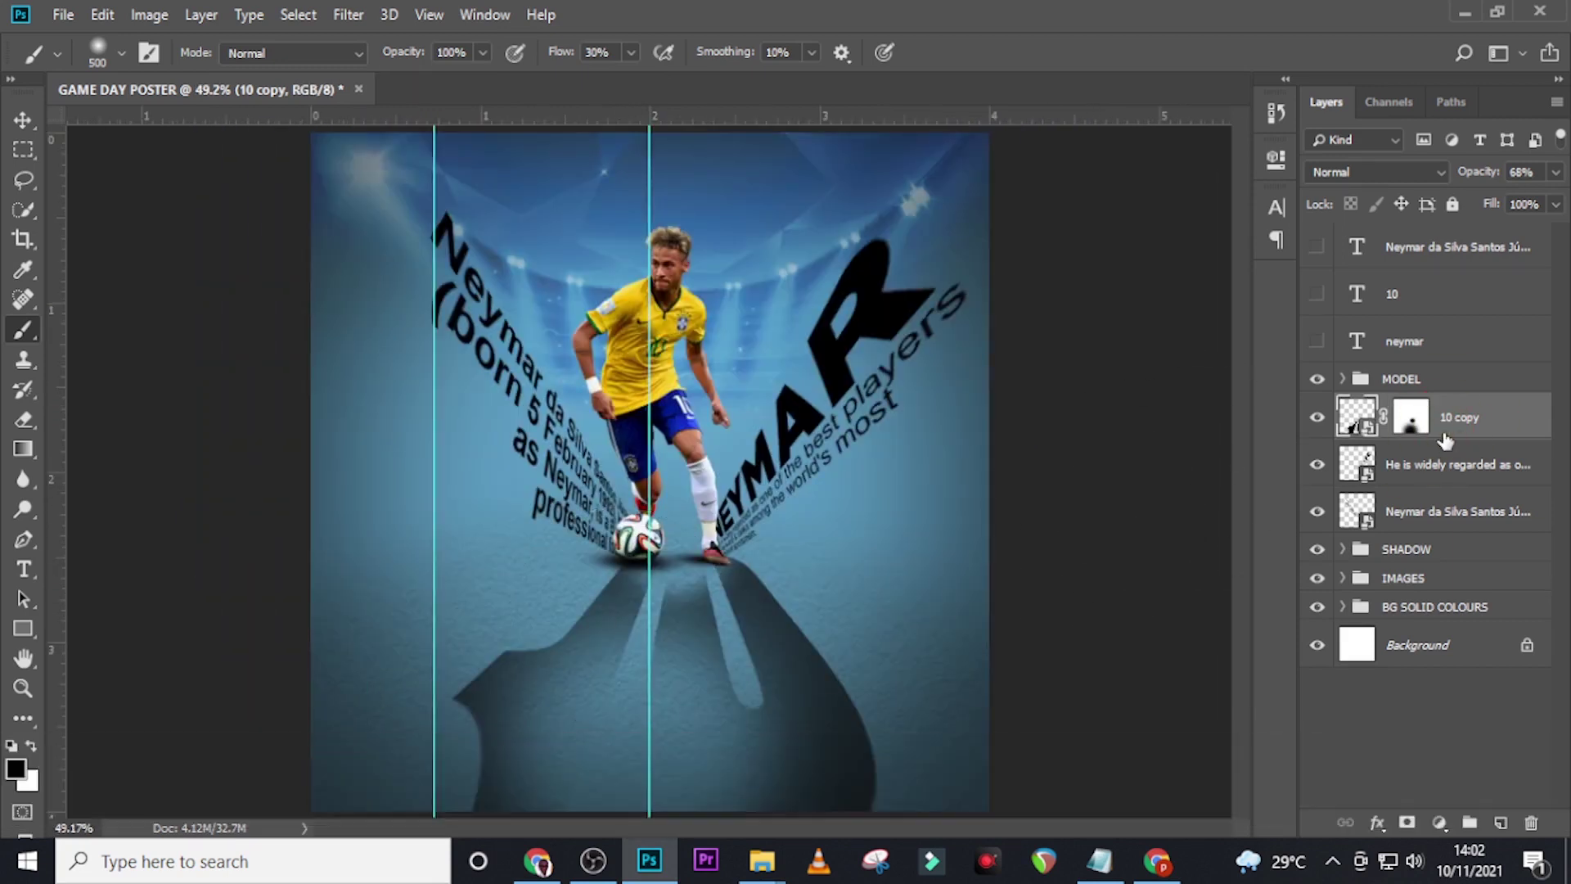
pyautogui.keyDown('shift'); pyautogui.click(1428, 513); pyautogui.keyUp('shift')
pyautogui.hotkey('ctrl', 'g')
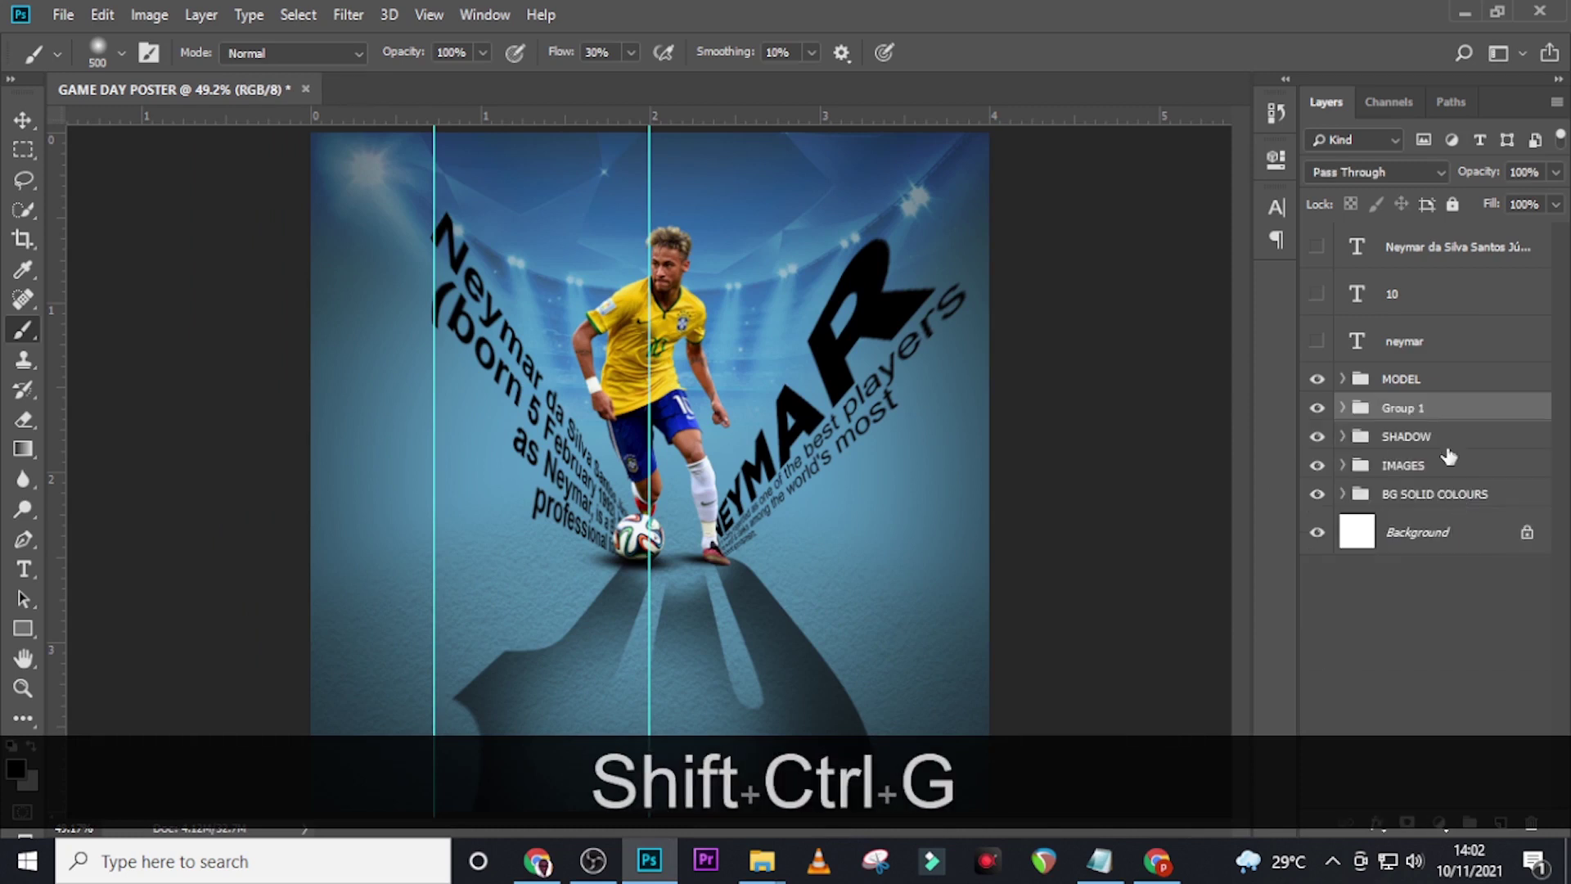
pyautogui.doubleClick(1402, 407)
pyautogui.write('T')
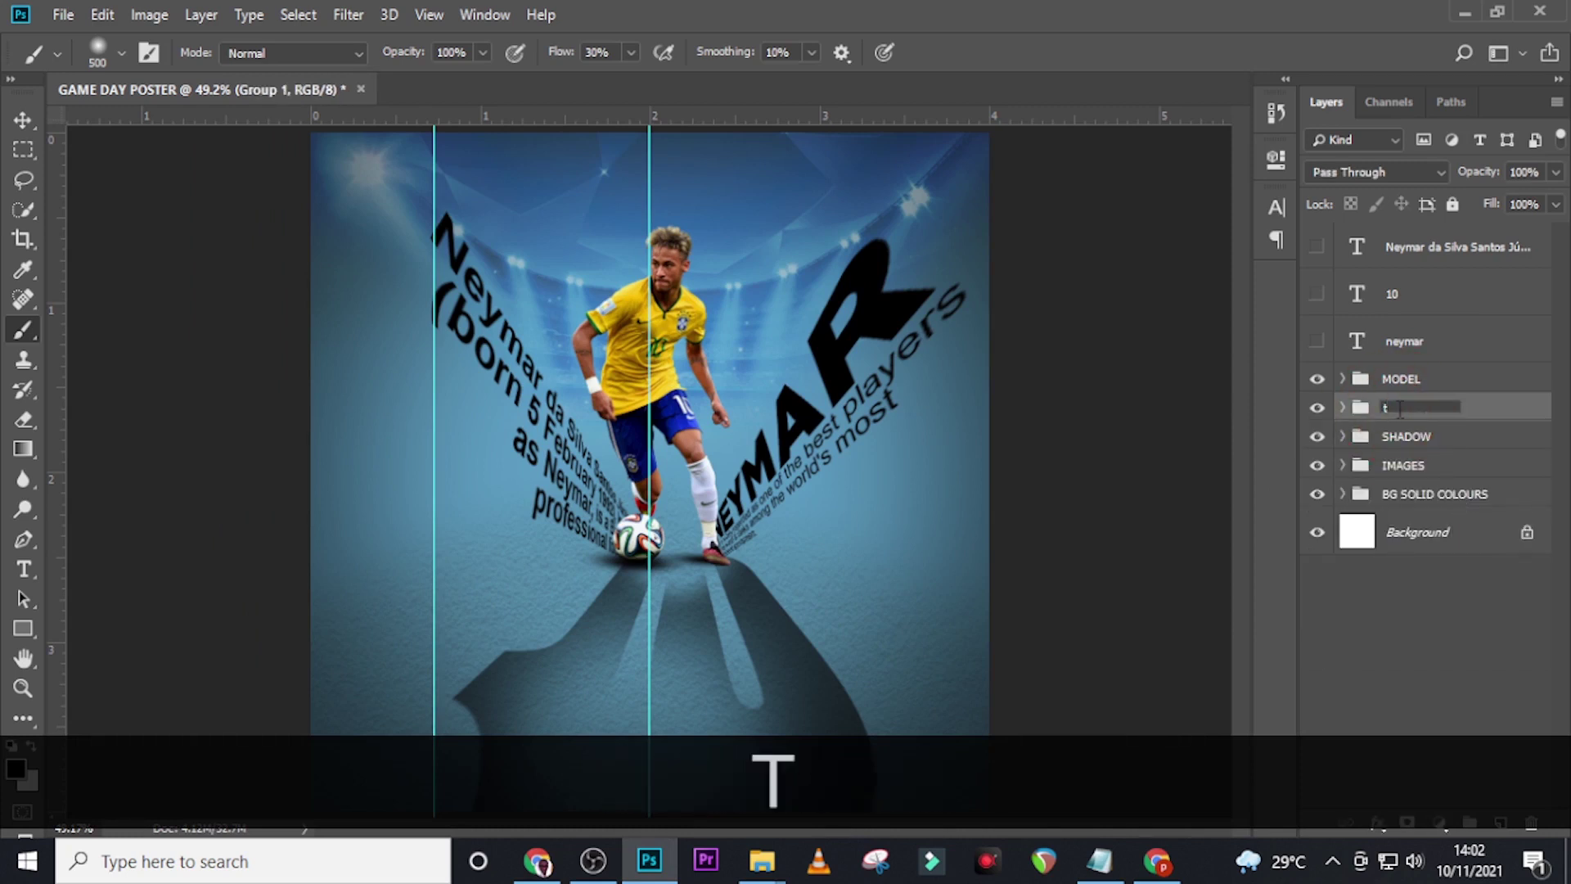
pyautogui.press('BackSpace')
pyautogui.press('capslock')
pyautogui.write('TEXTS')
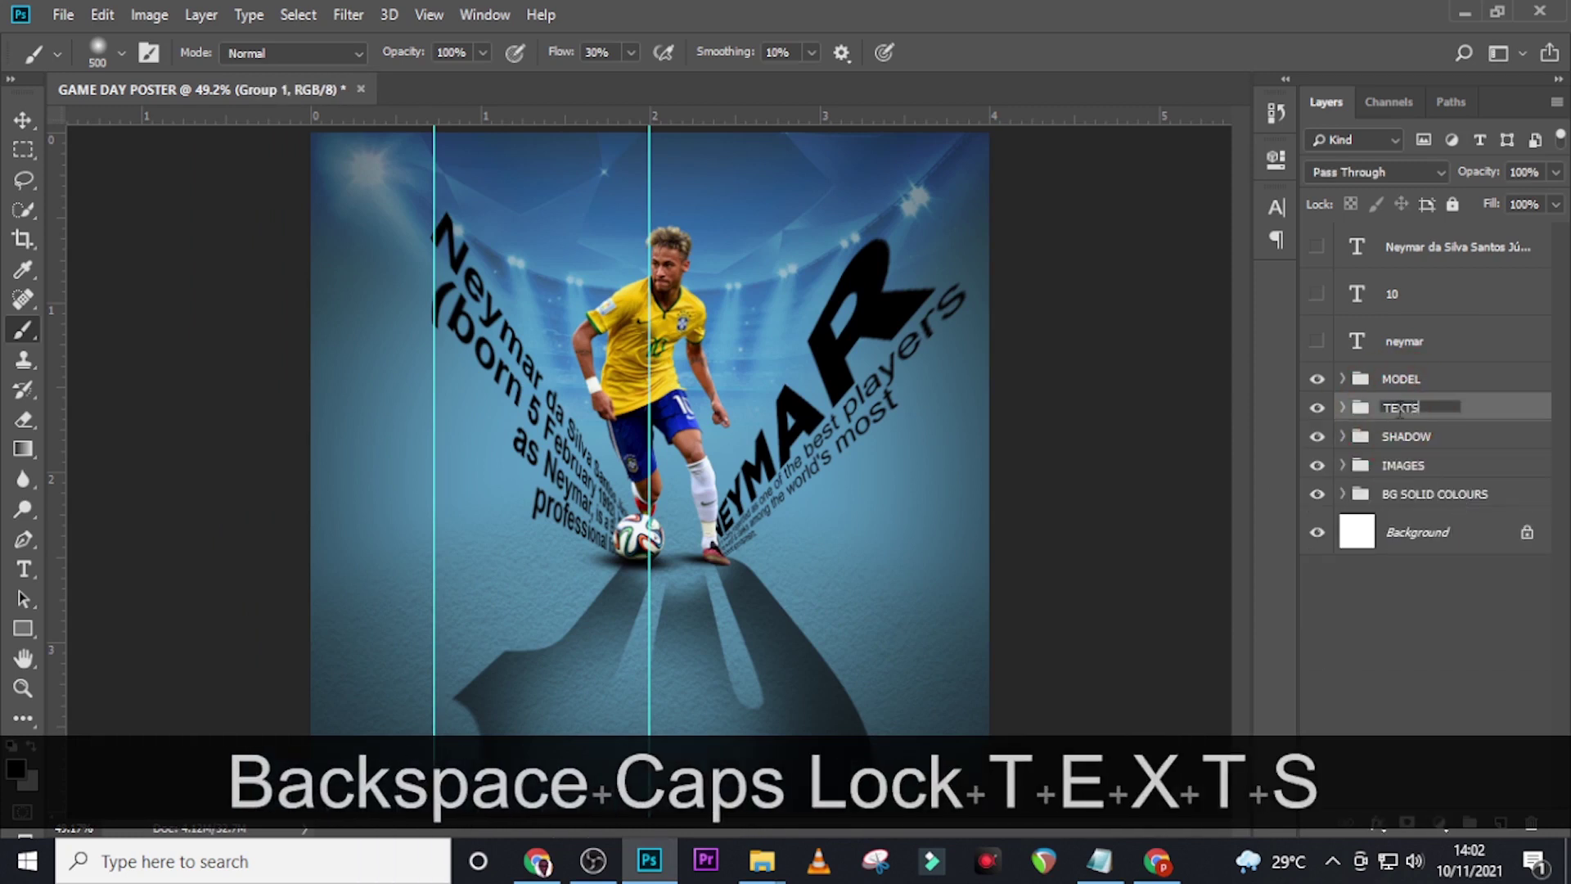
# Finish naming the TEXTS group and delete the three hidden original text layers above the MODEL group.
pyautogui.press('Return')
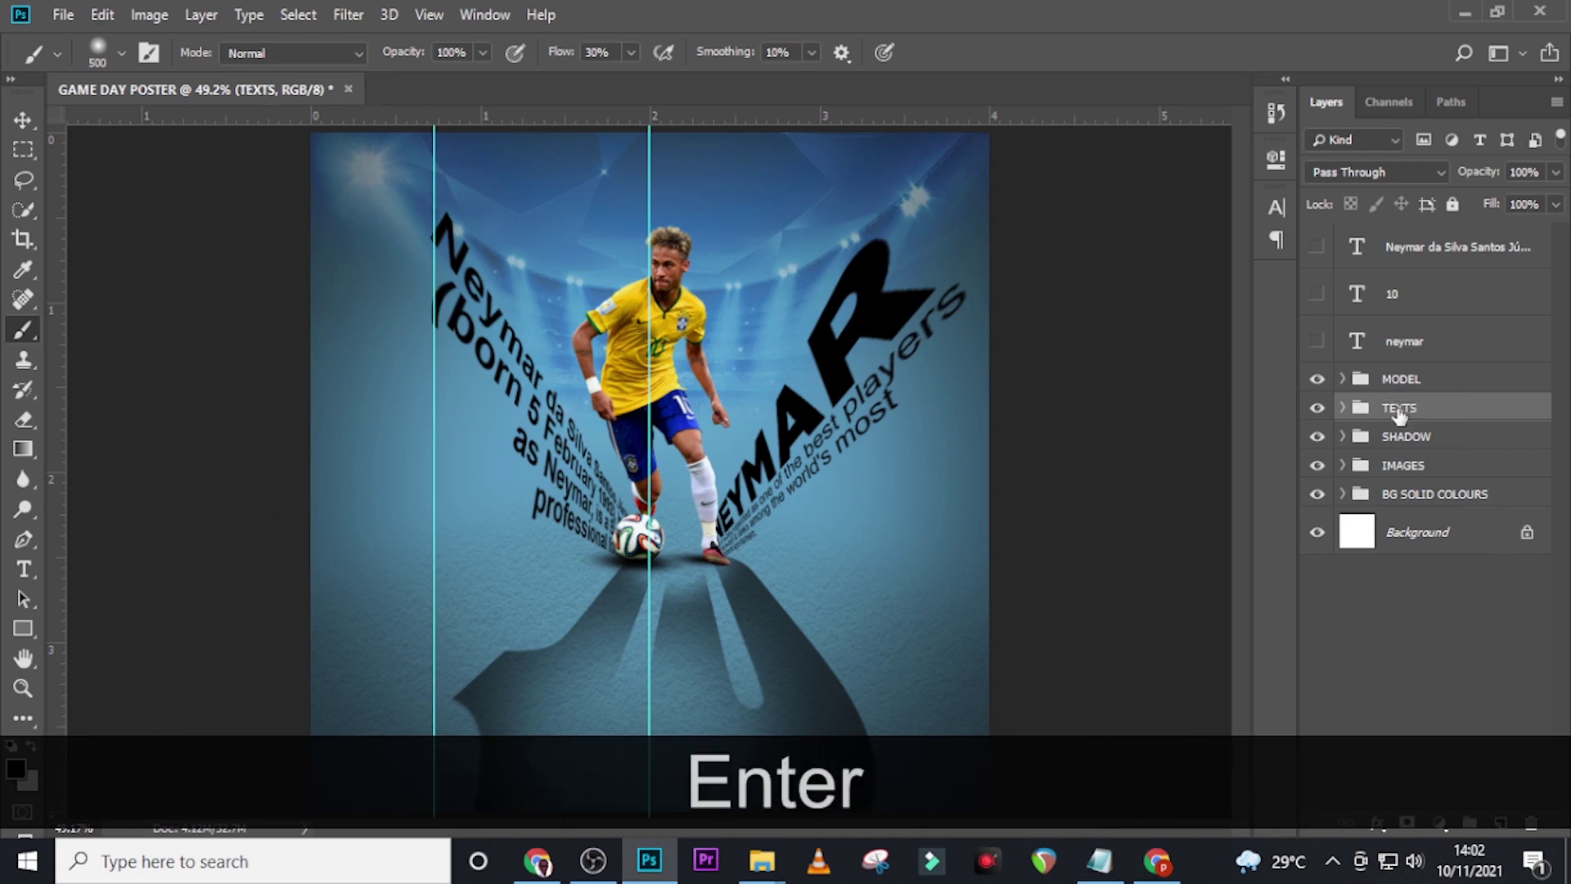
pyautogui.click(1404, 344)
pyautogui.keyDown('shift'); pyautogui.click(1400, 266); pyautogui.keyUp('shift')
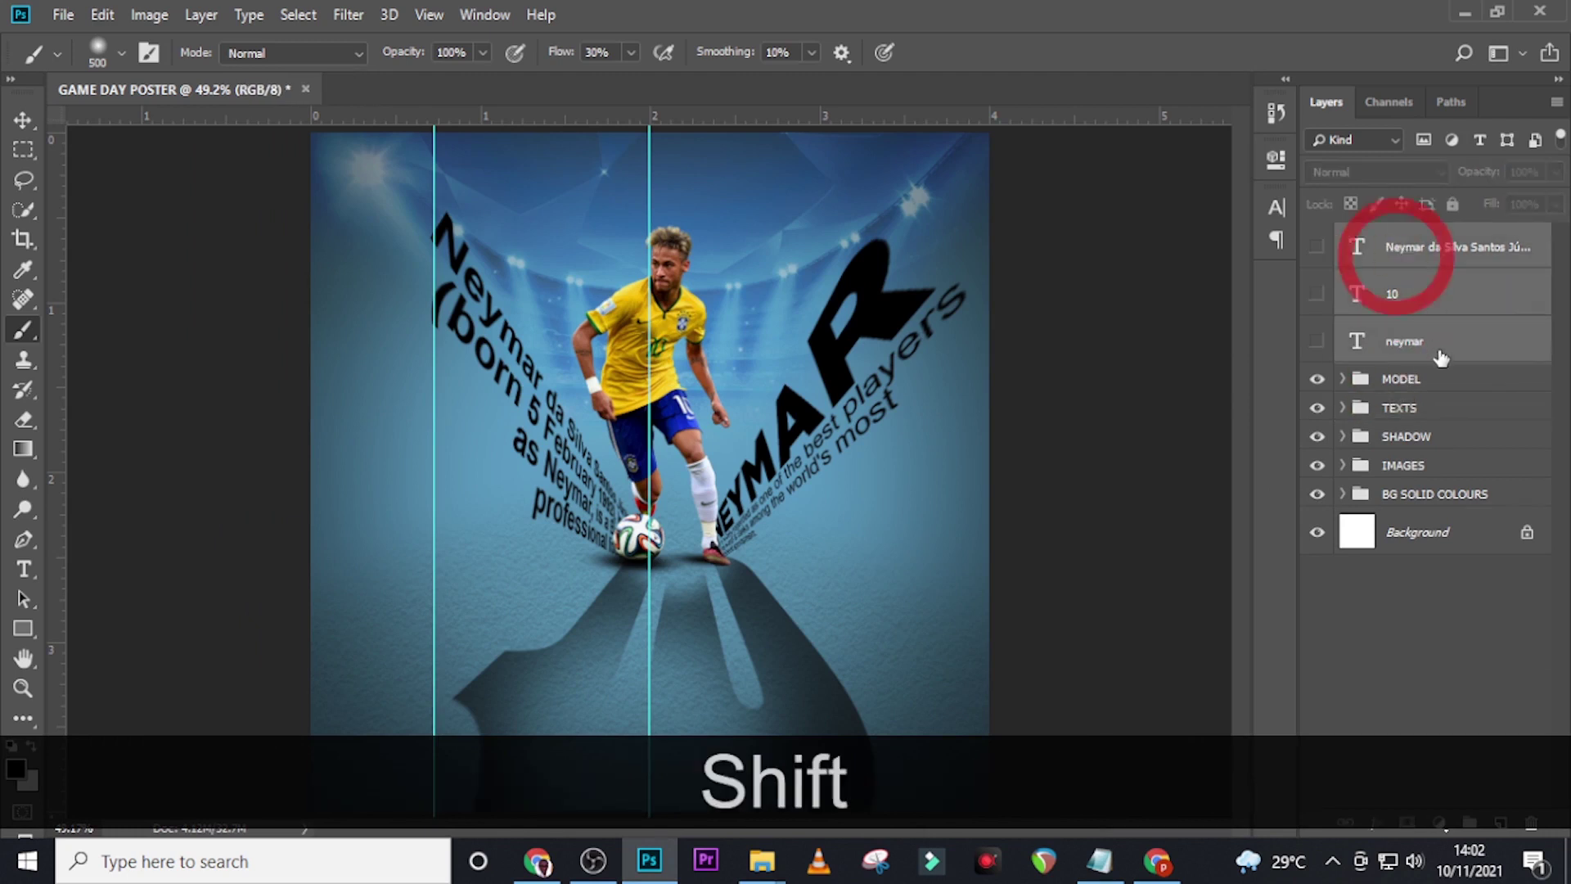
pyautogui.press('Delete')
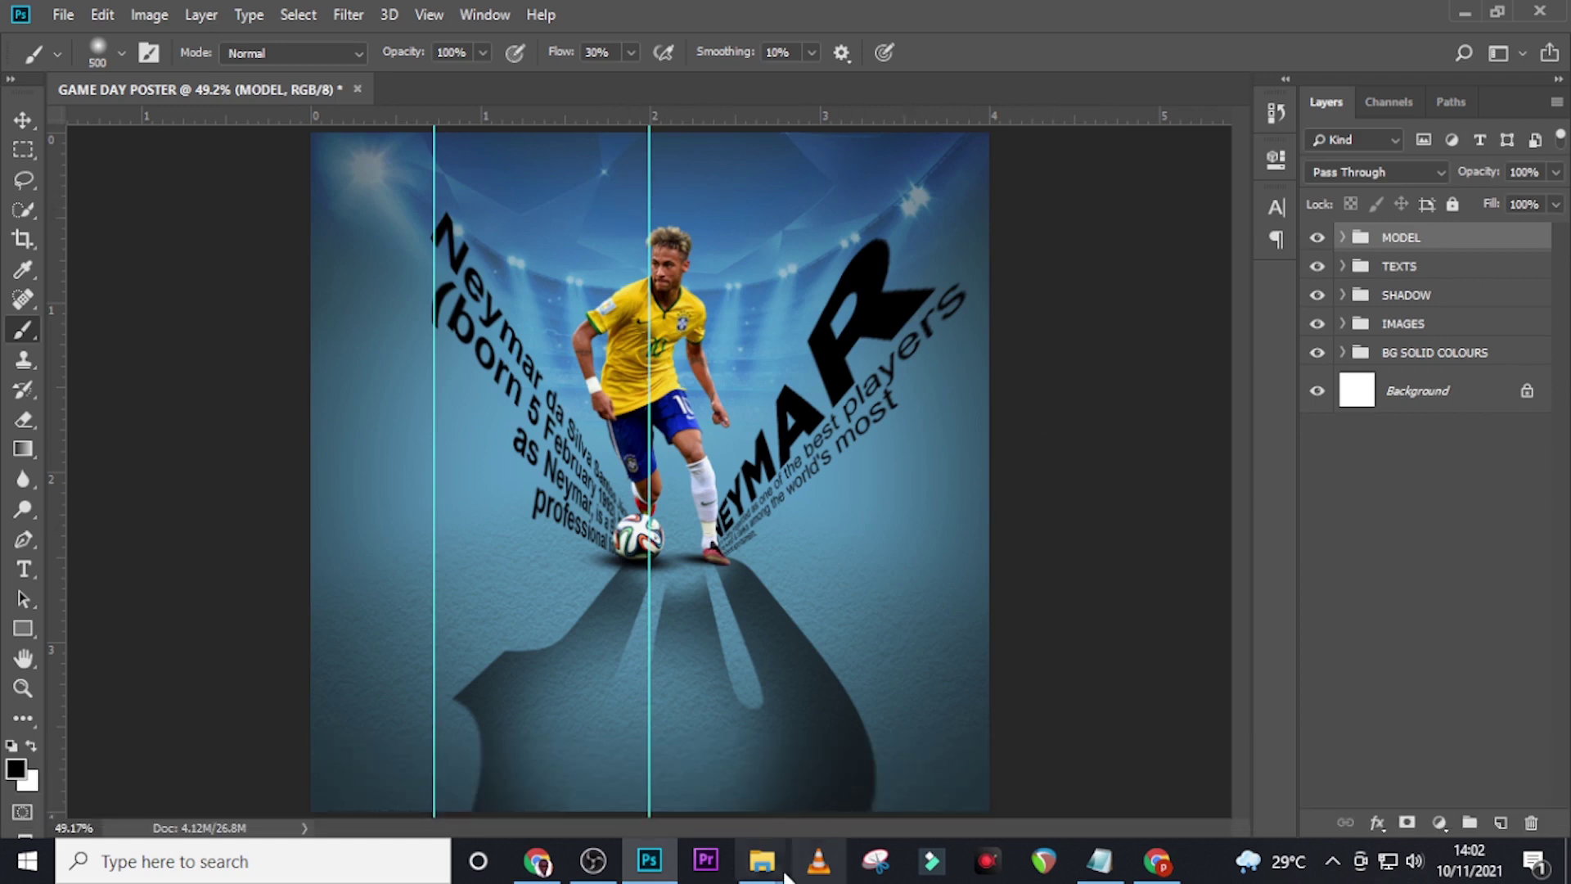
# Place the Champions League logo pngegg (7).png from the GAME DAY 2 folder into the poster and shrink it.
pyautogui.moveTo(762, 861)
pyautogui.click(814, 791)
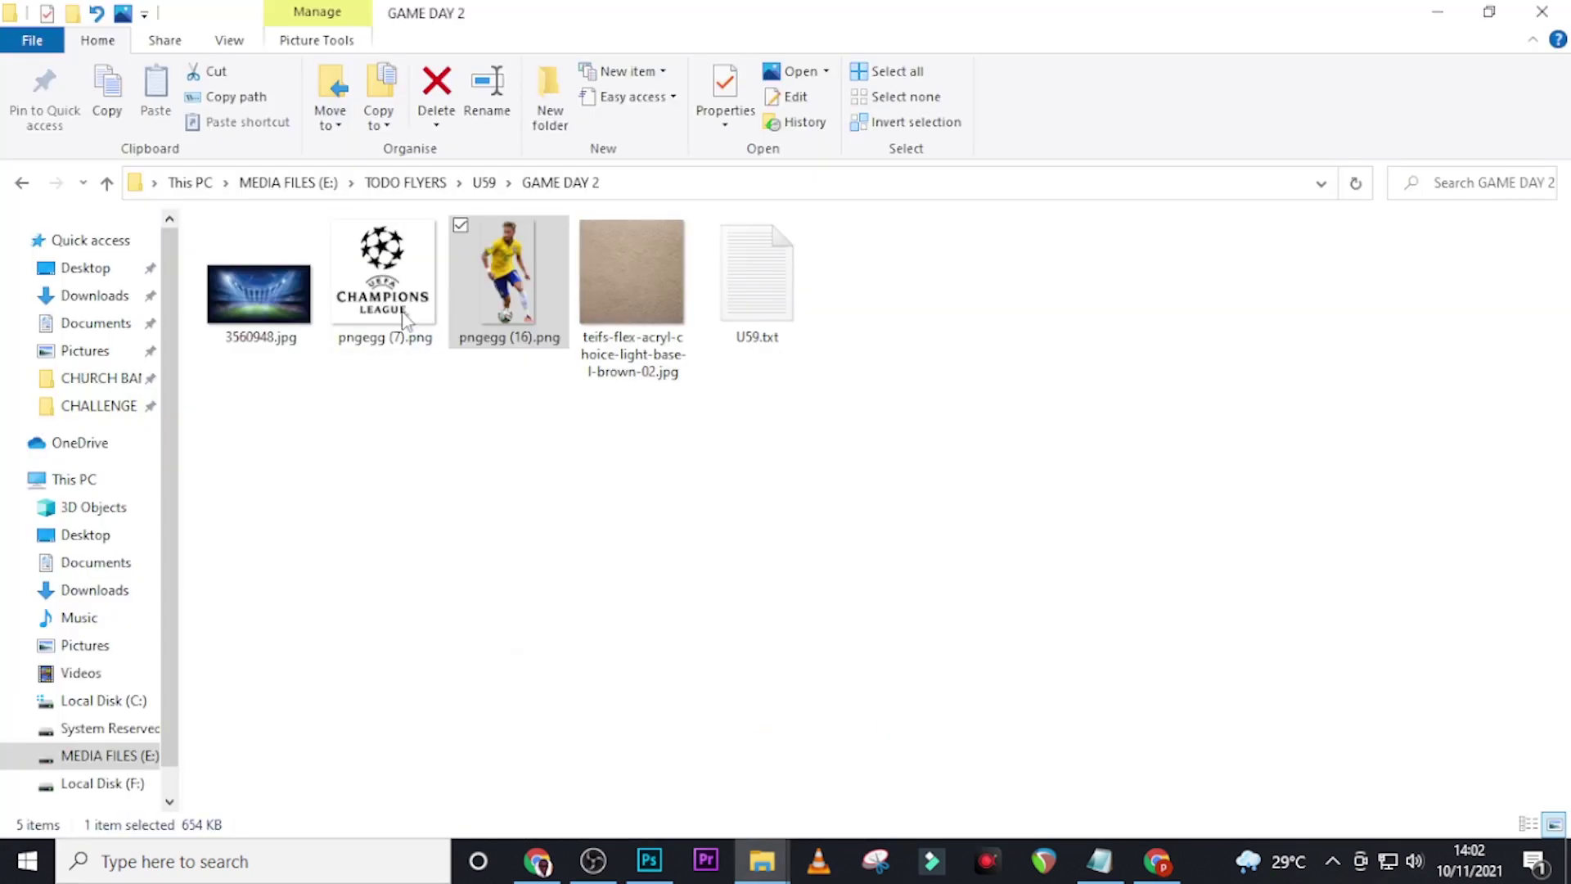
pyautogui.press('Left')
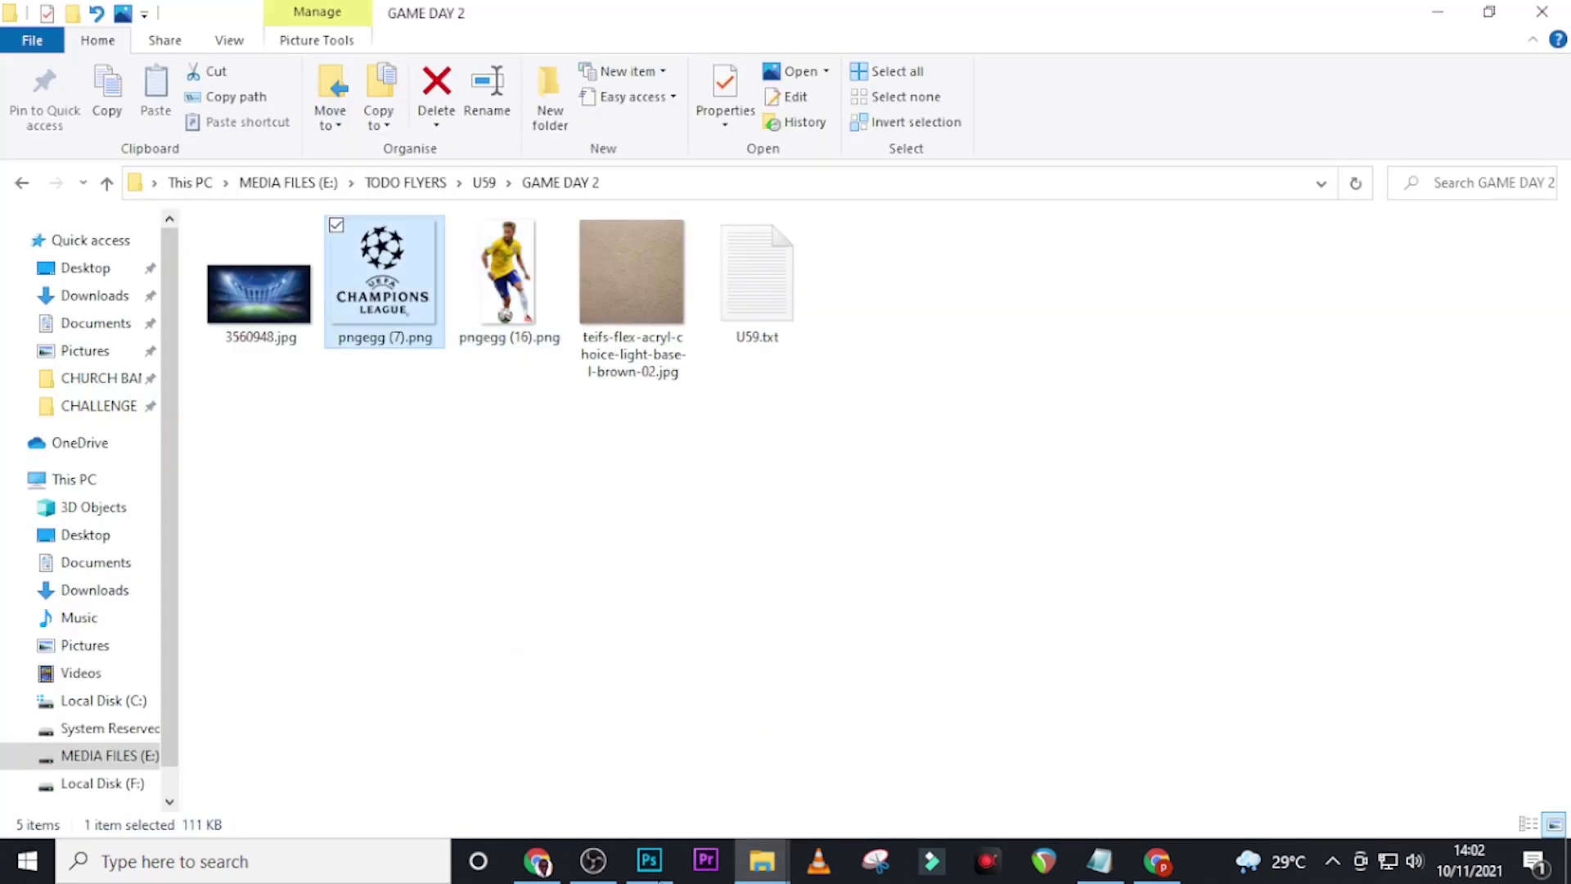
pyautogui.moveTo(384, 278); pyautogui.dragTo(900, 701)
pyautogui.moveTo(985, 811); pyautogui.dragTo(804, 401)
pyautogui.press('Return')
# Move the logo to the poster's upper middle above the player's head and scale it to 1.67%.
pyautogui.press('v')
pyautogui.moveTo(652, 501); pyautogui.dragTo(650, 201)
pyautogui.moveTo(689, 462); pyautogui.dragTo(694, 217)
pyautogui.hotkey('ctrl', 't')
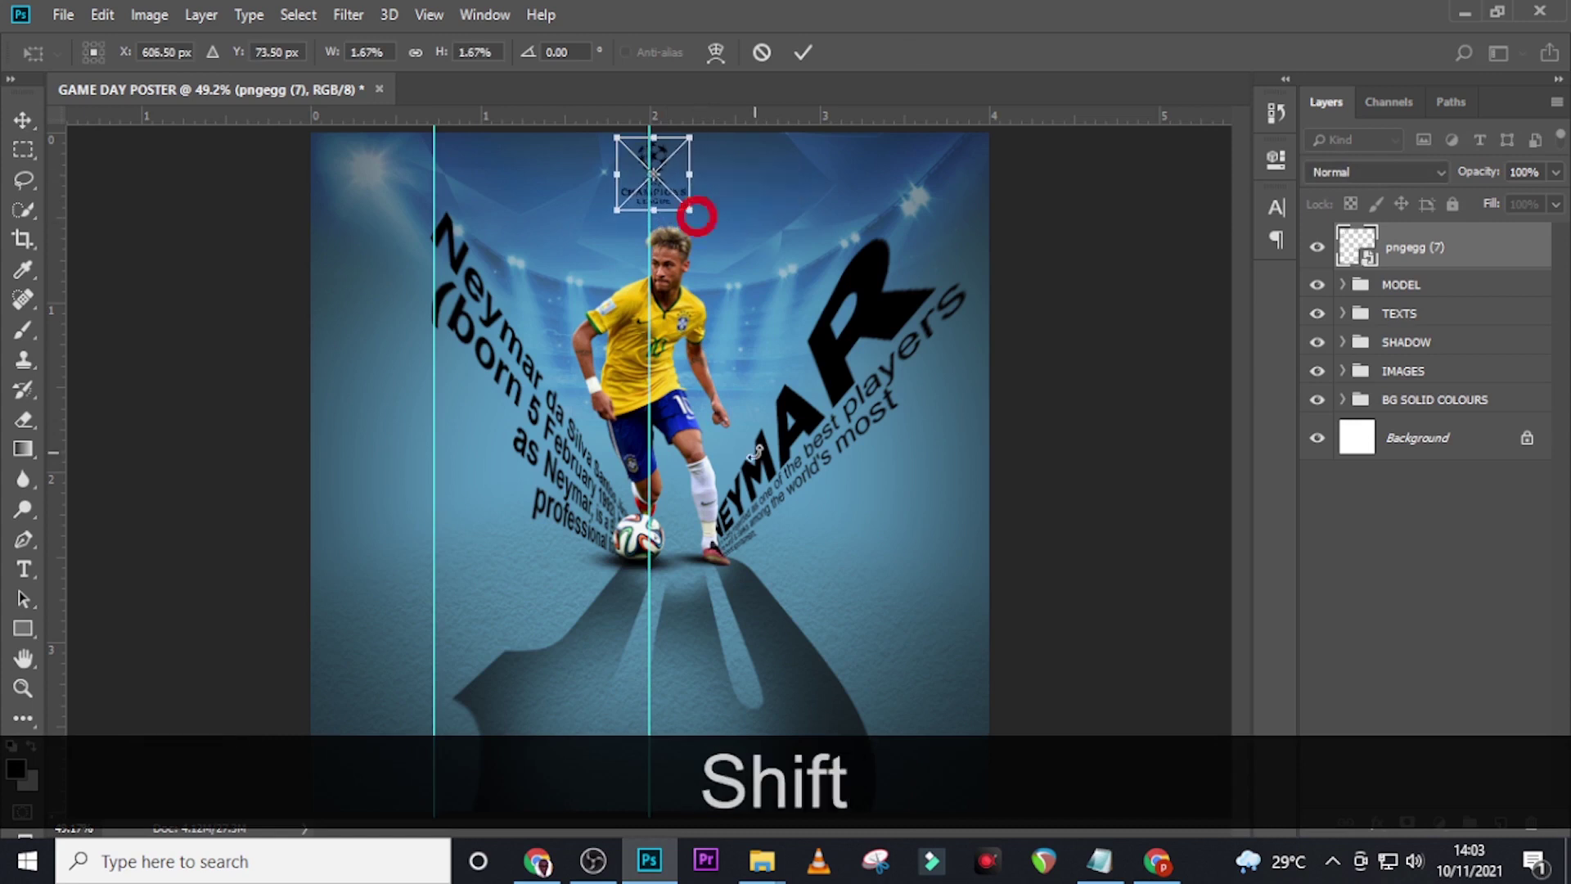
pyautogui.hotkey('shift', 'Return')
# Nudge the Champions League logo sideways until it lines up over the player's head.
pyautogui.press('v')
pyautogui.press('Right')
pyautogui.press('Right')
pyautogui.press('Left')
pyautogui.press('Left')
pyautogui.press('Left')
pyautogui.press('Left')
pyautogui.press('Left')
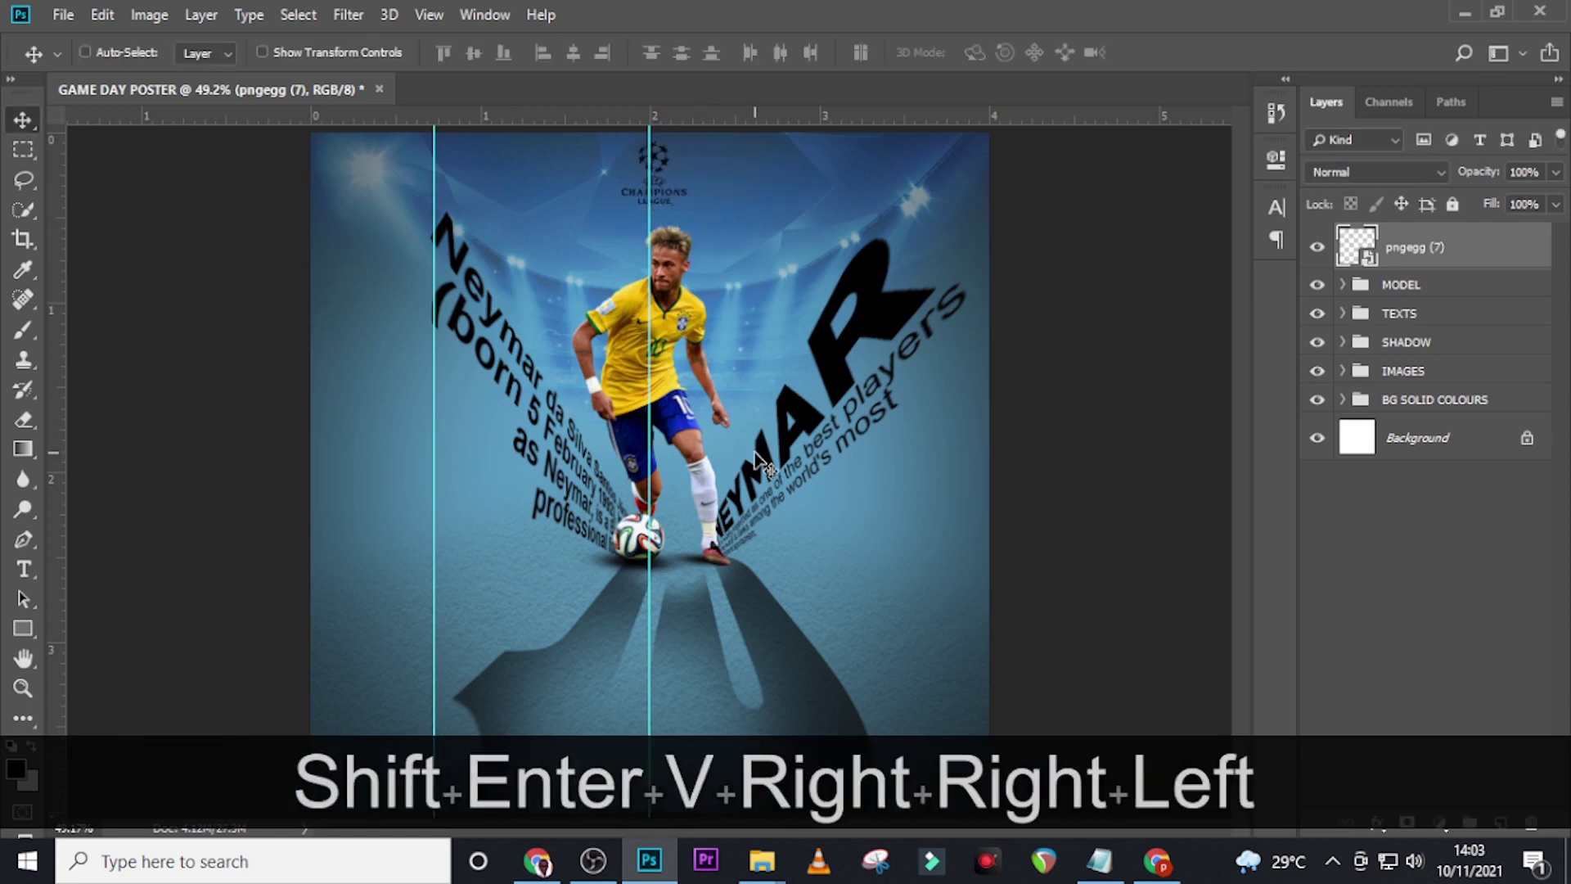
pyautogui.press('Right')
pyautogui.press('Right')
pyautogui.press('Right')
pyautogui.press('Right')
pyautogui.press('Right')
pyautogui.press('Right')
pyautogui.press('Right')
pyautogui.press('Right')
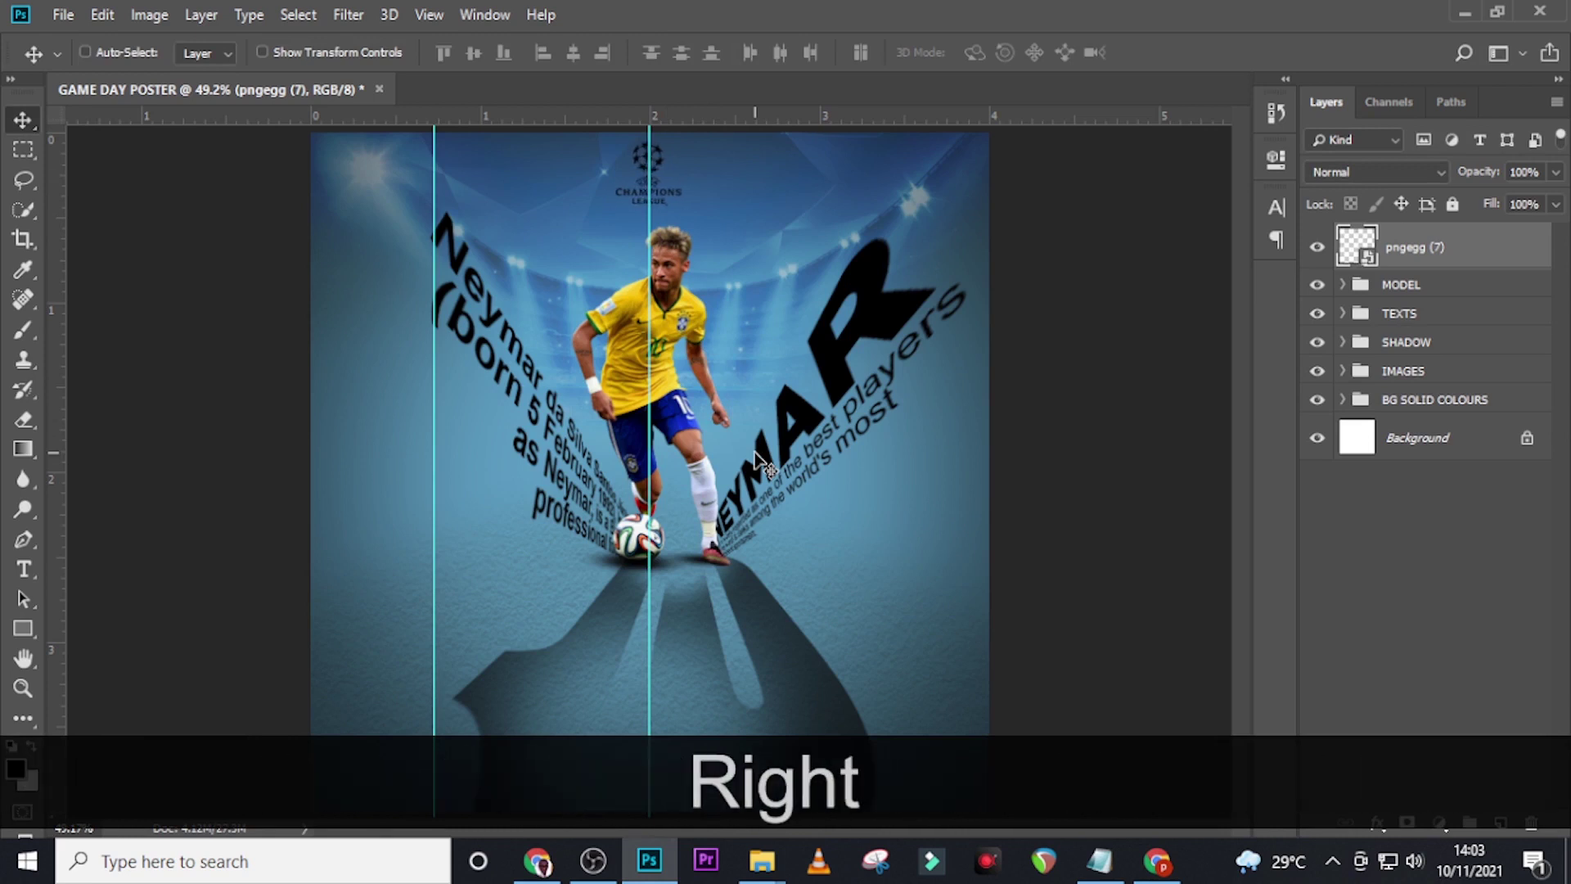
pyautogui.press('Right')
pyautogui.press('Right')
pyautogui.press('Right')
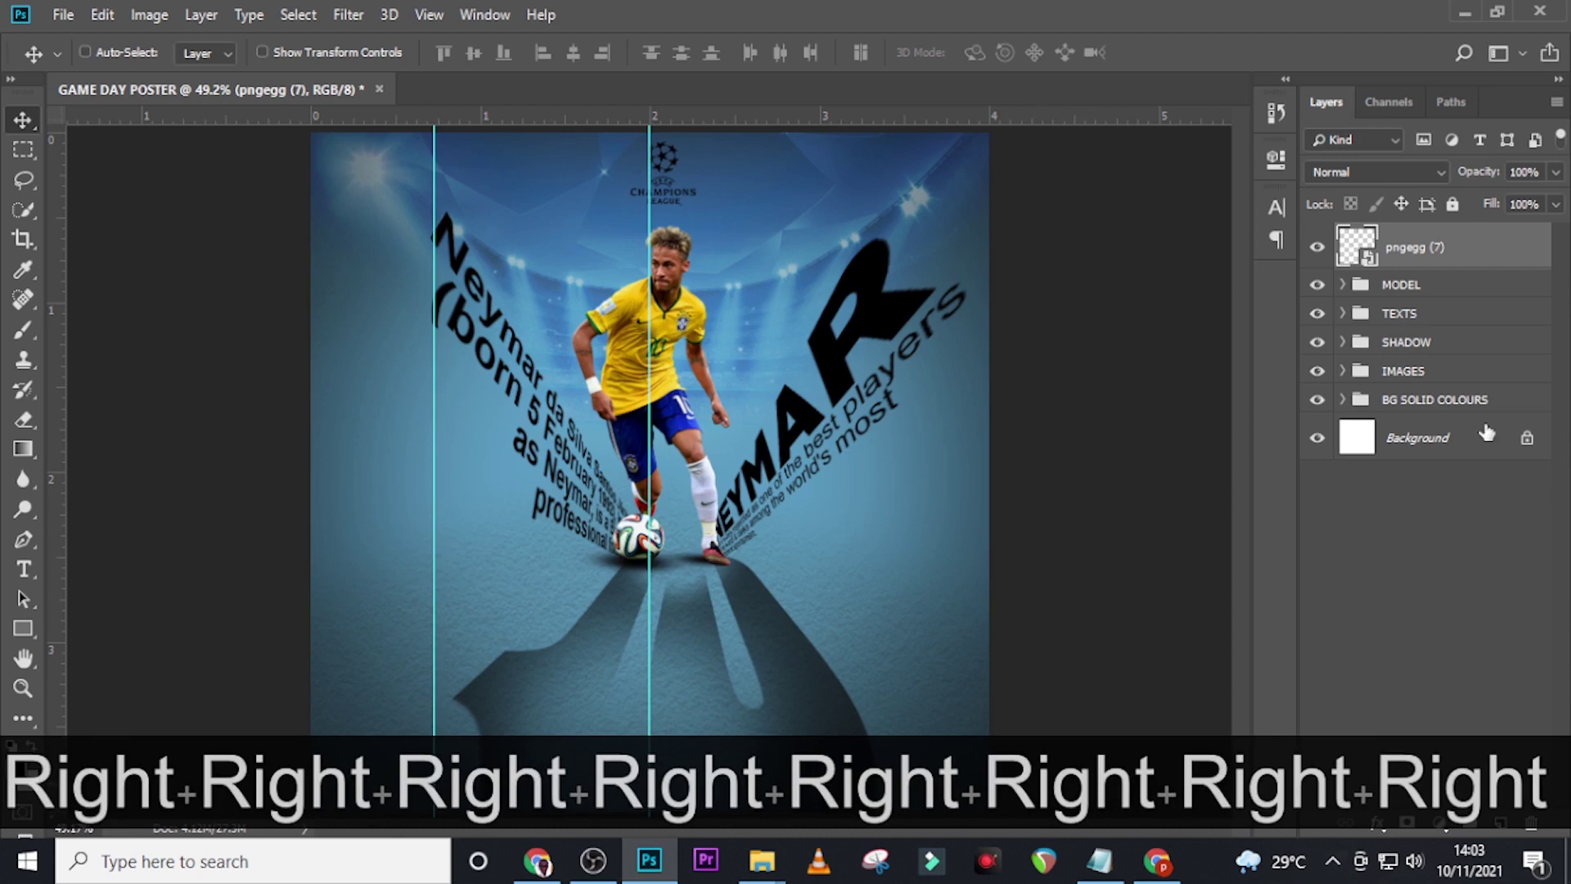
# Apply a white Color Overlay at 100% opacity to the Champions League logo.
pyautogui.doubleClick(1529, 261)
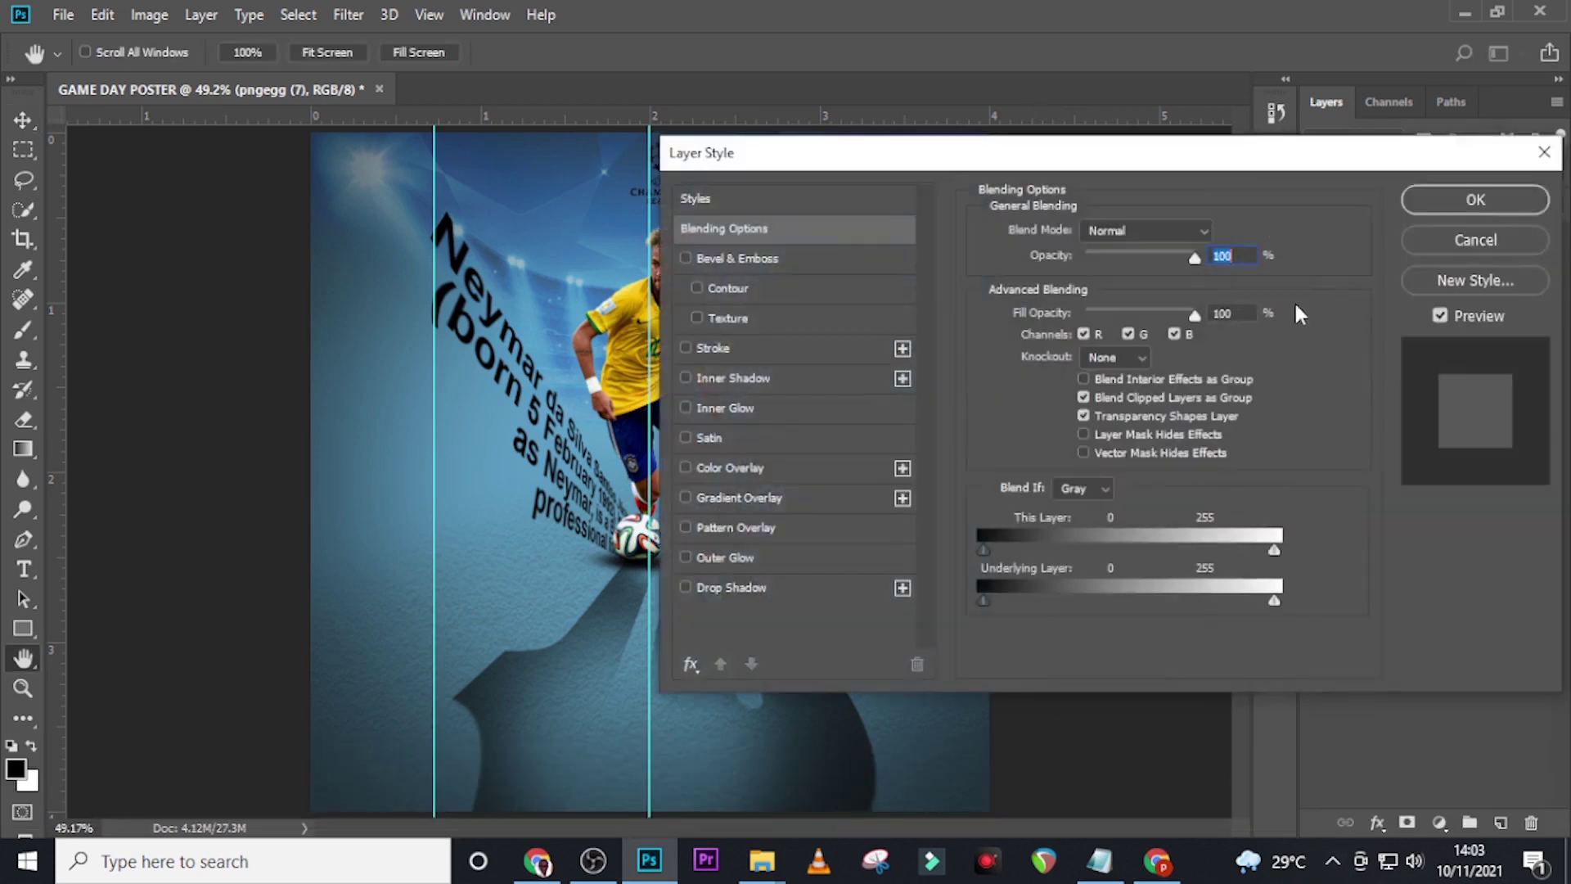
pyautogui.click(734, 469)
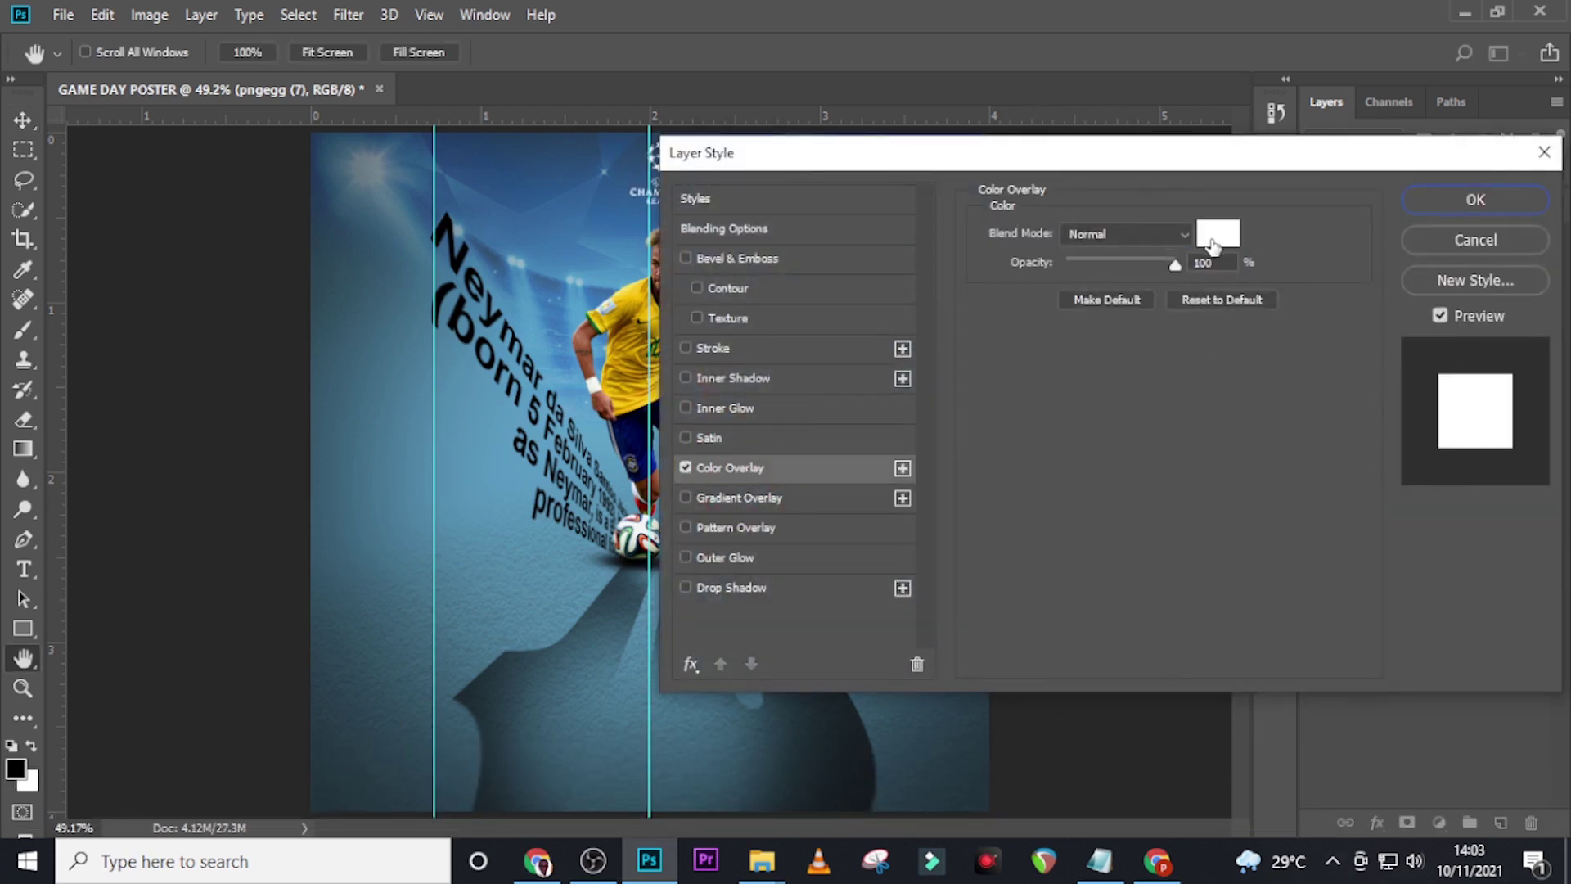
pyautogui.click(1474, 199)
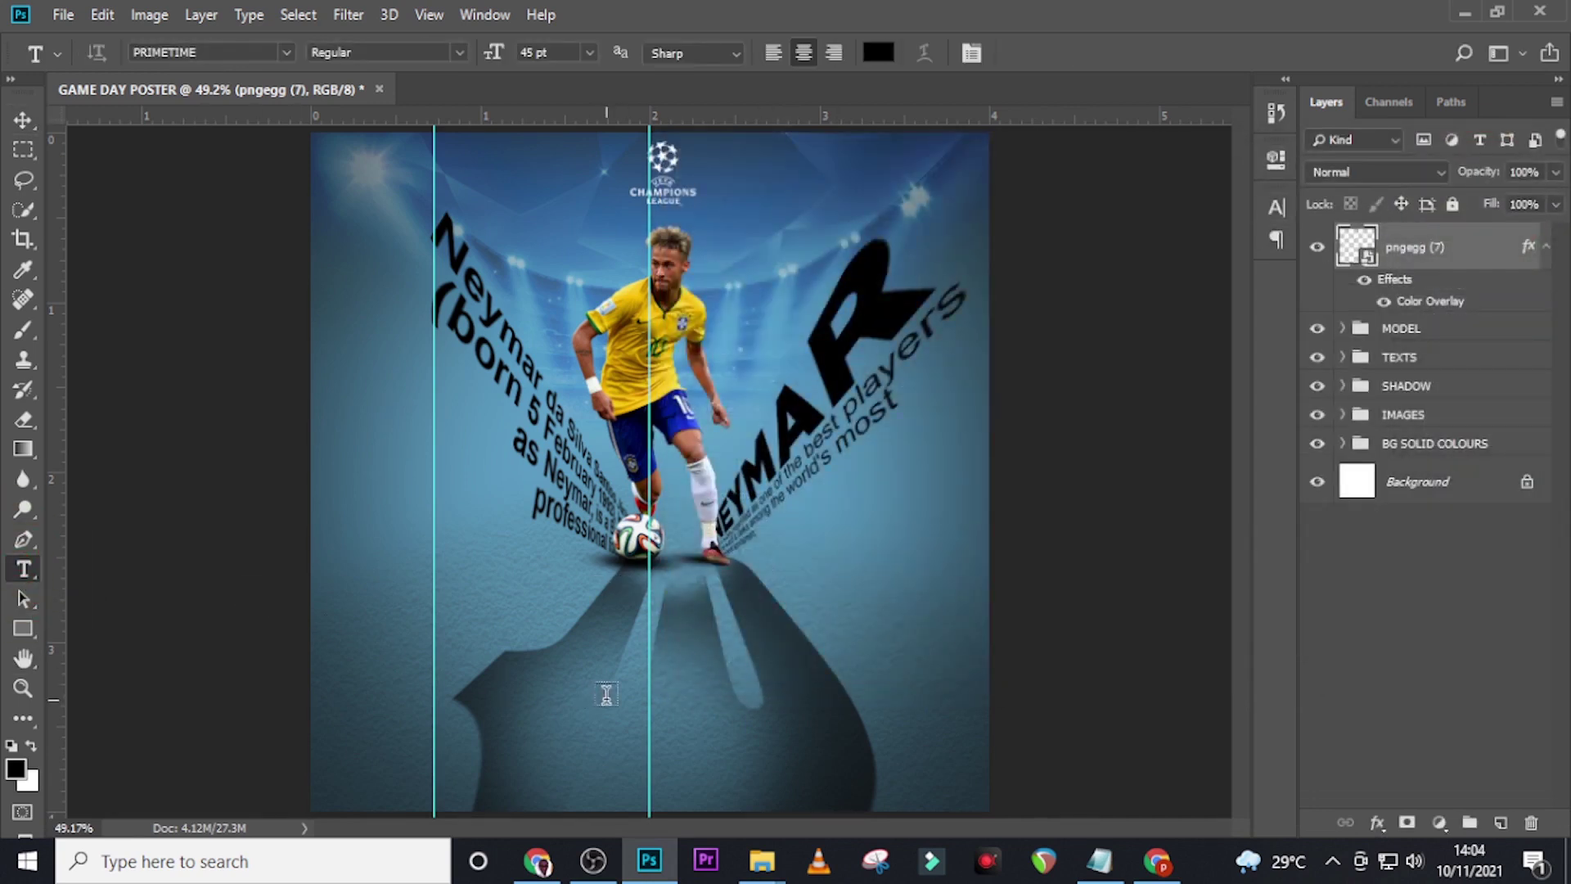
# Add a text line below the ball containing "uefa champions league", copied from the U59.txt notes.
pyautogui.click(615, 652)
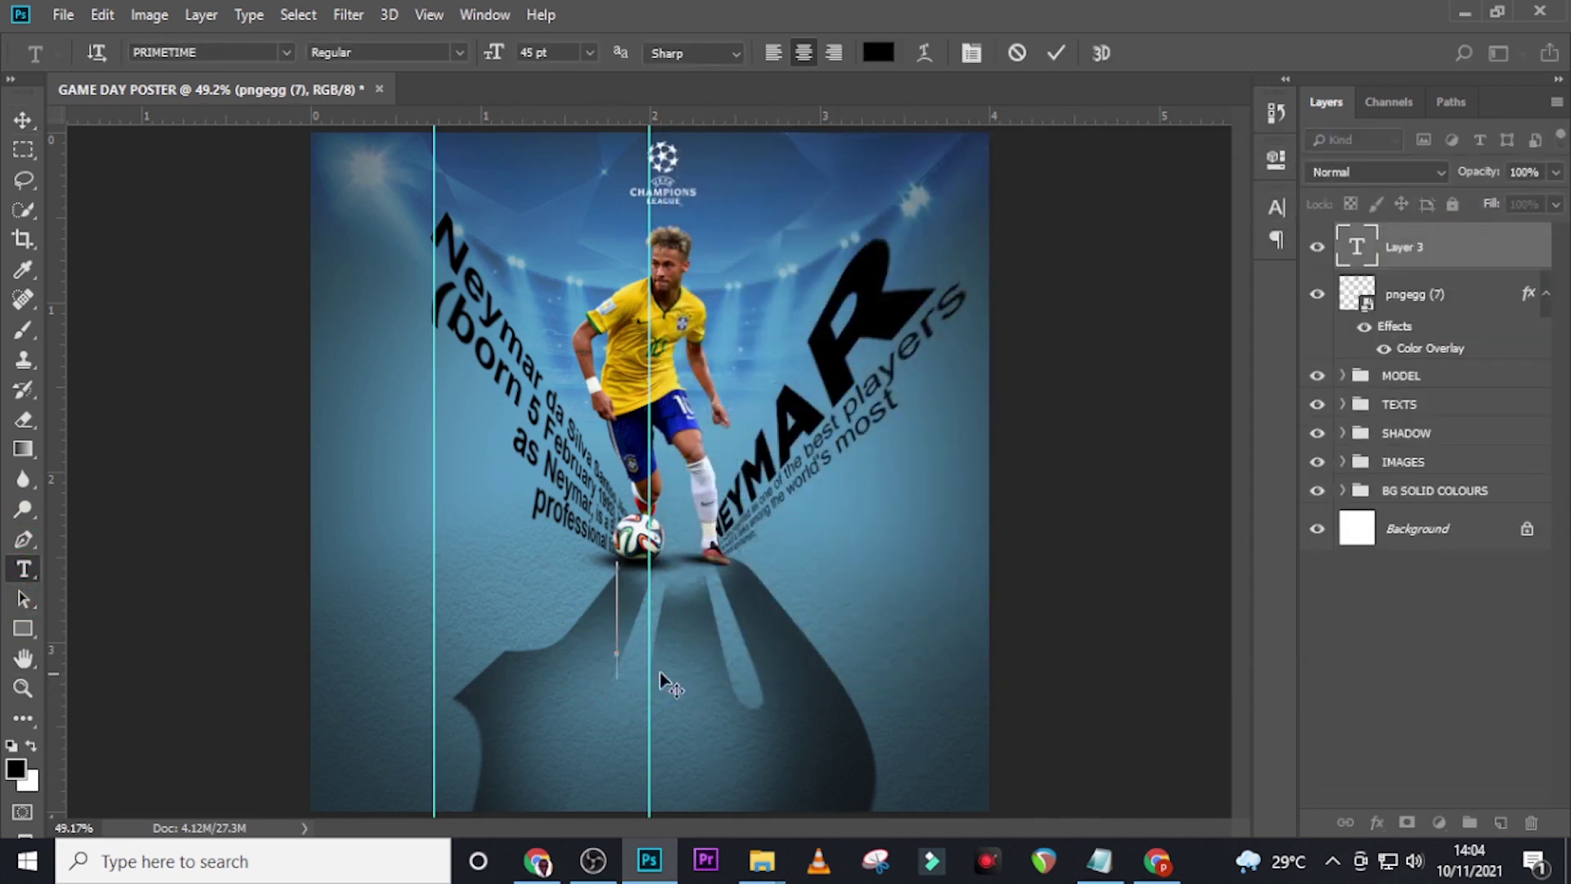
pyautogui.click(1099, 859)
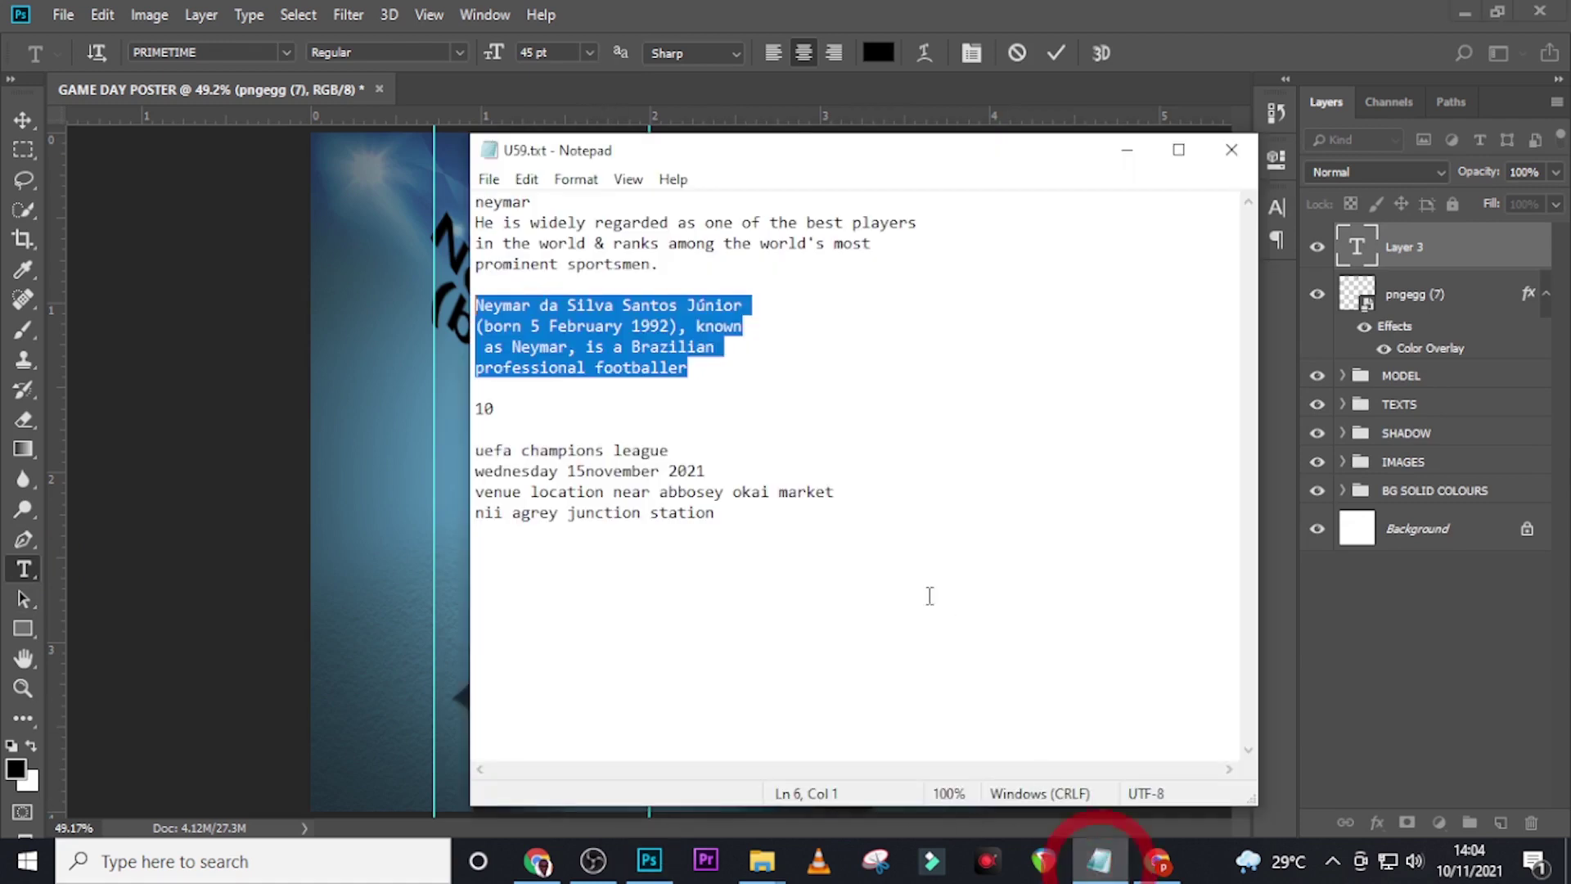
pyautogui.moveTo(693, 455); pyautogui.dragTo(475, 451)
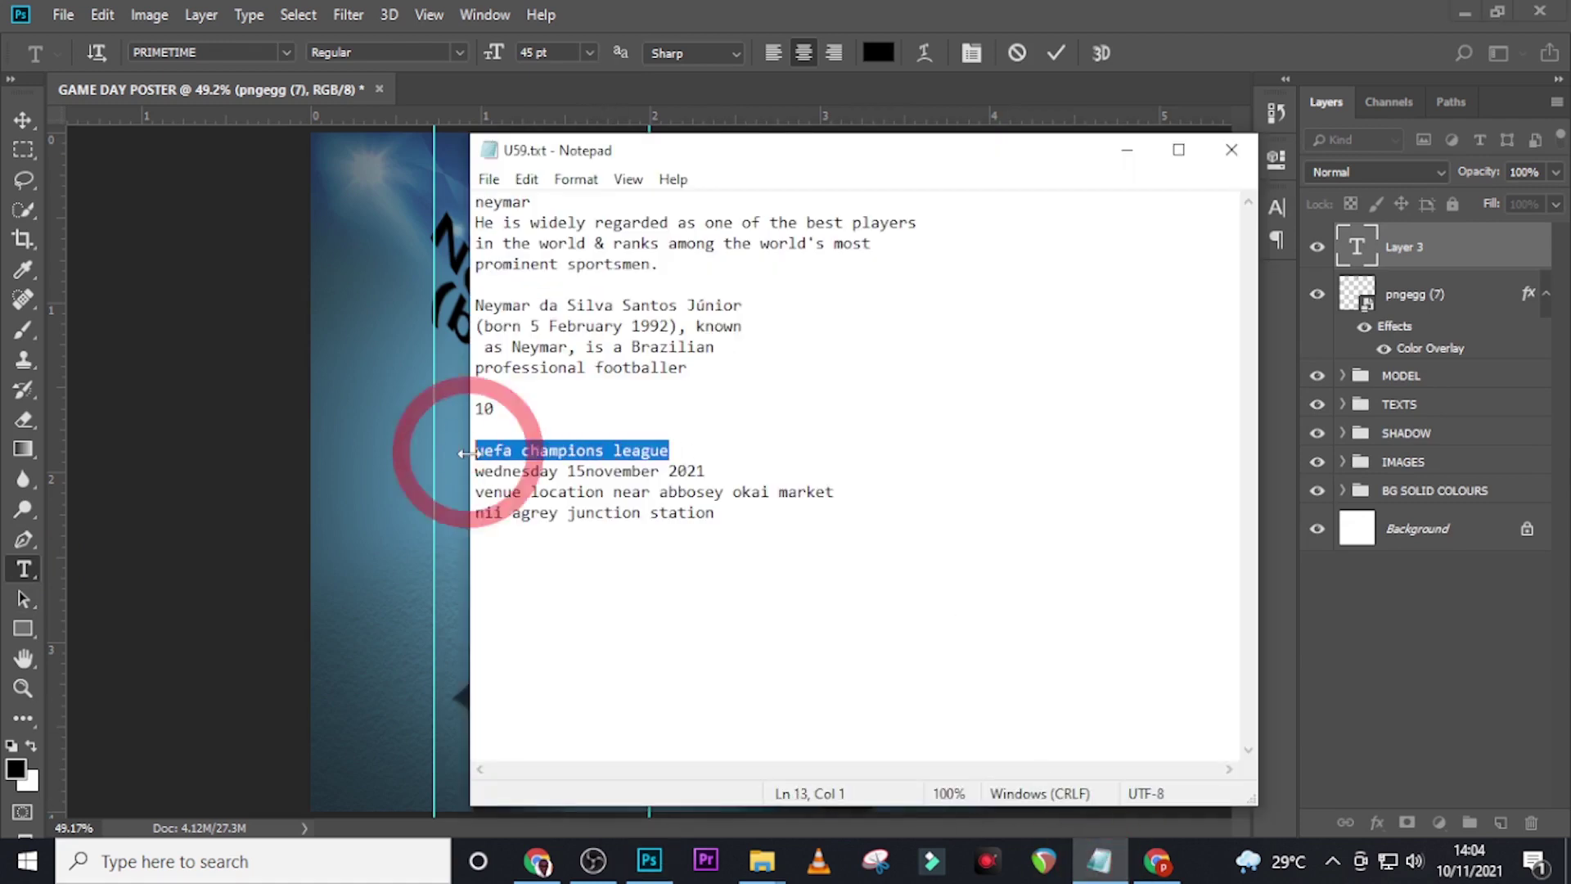
pyautogui.hotkey('ctrl', 'c')
pyautogui.click(851, 16)
pyautogui.hotkey('ctrl', 'v')
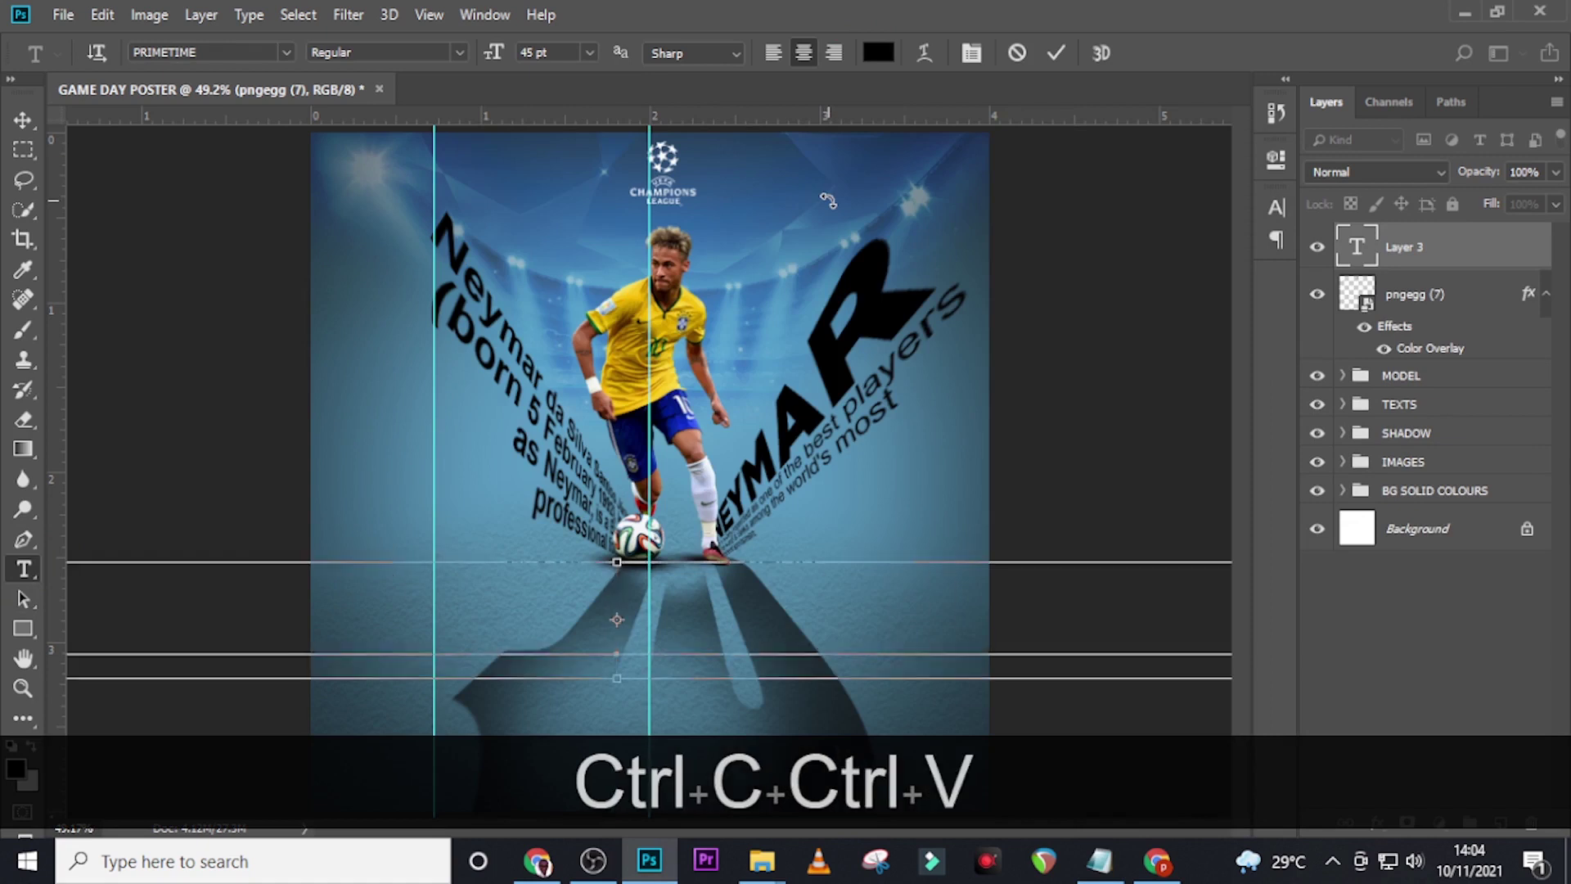
pyautogui.click(1352, 250)
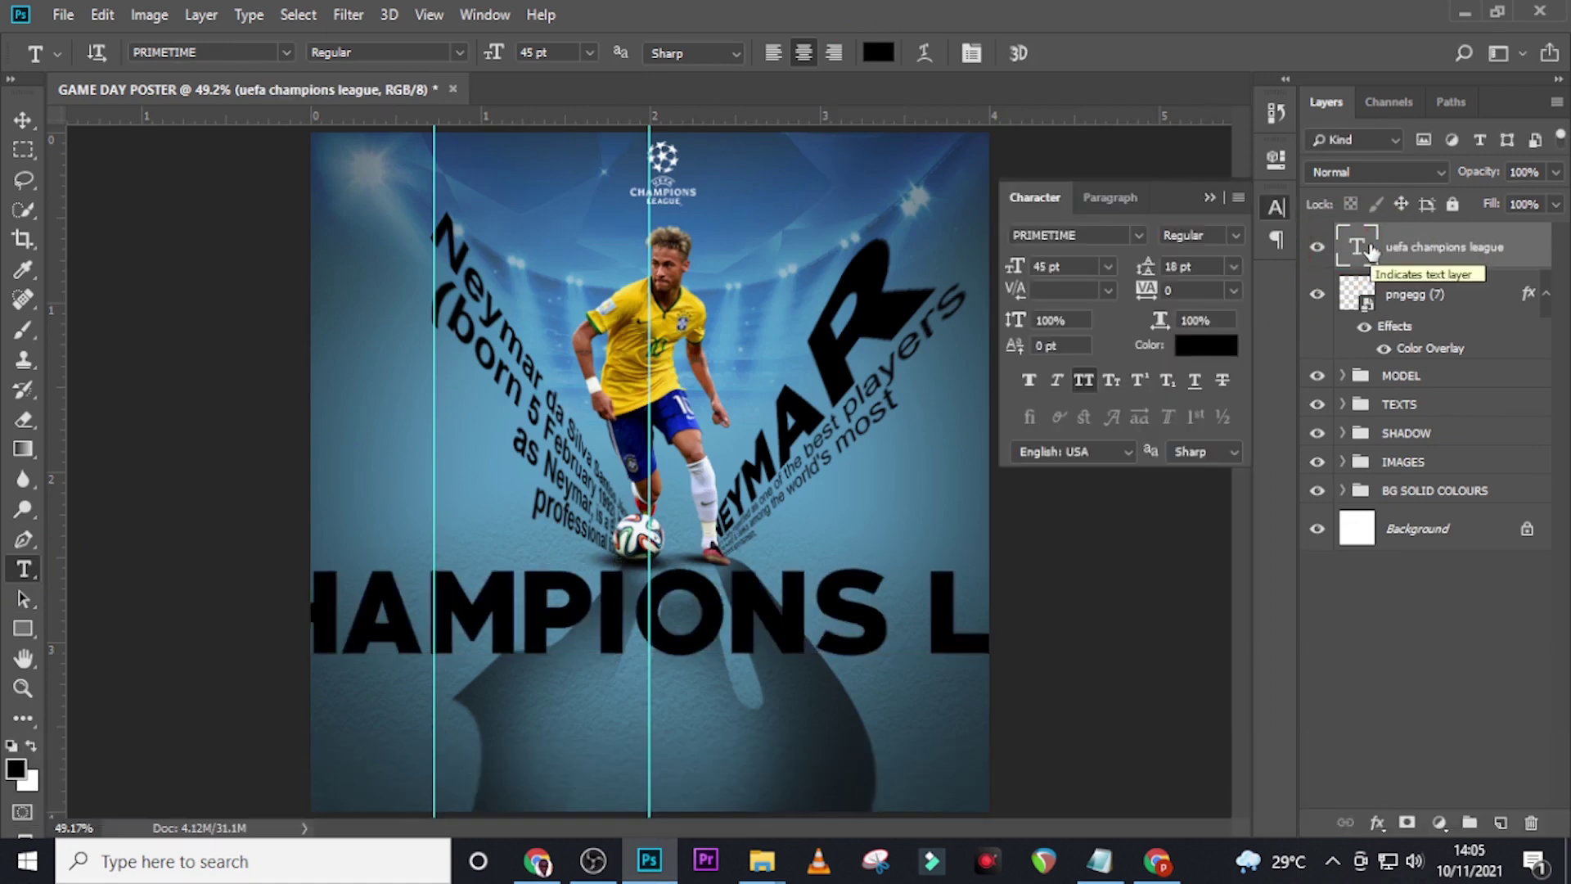
# Set the "uefa champions league" text to Raleway Bold at 9 pt.
pyautogui.click(1277, 207)
pyautogui.click(1138, 234)
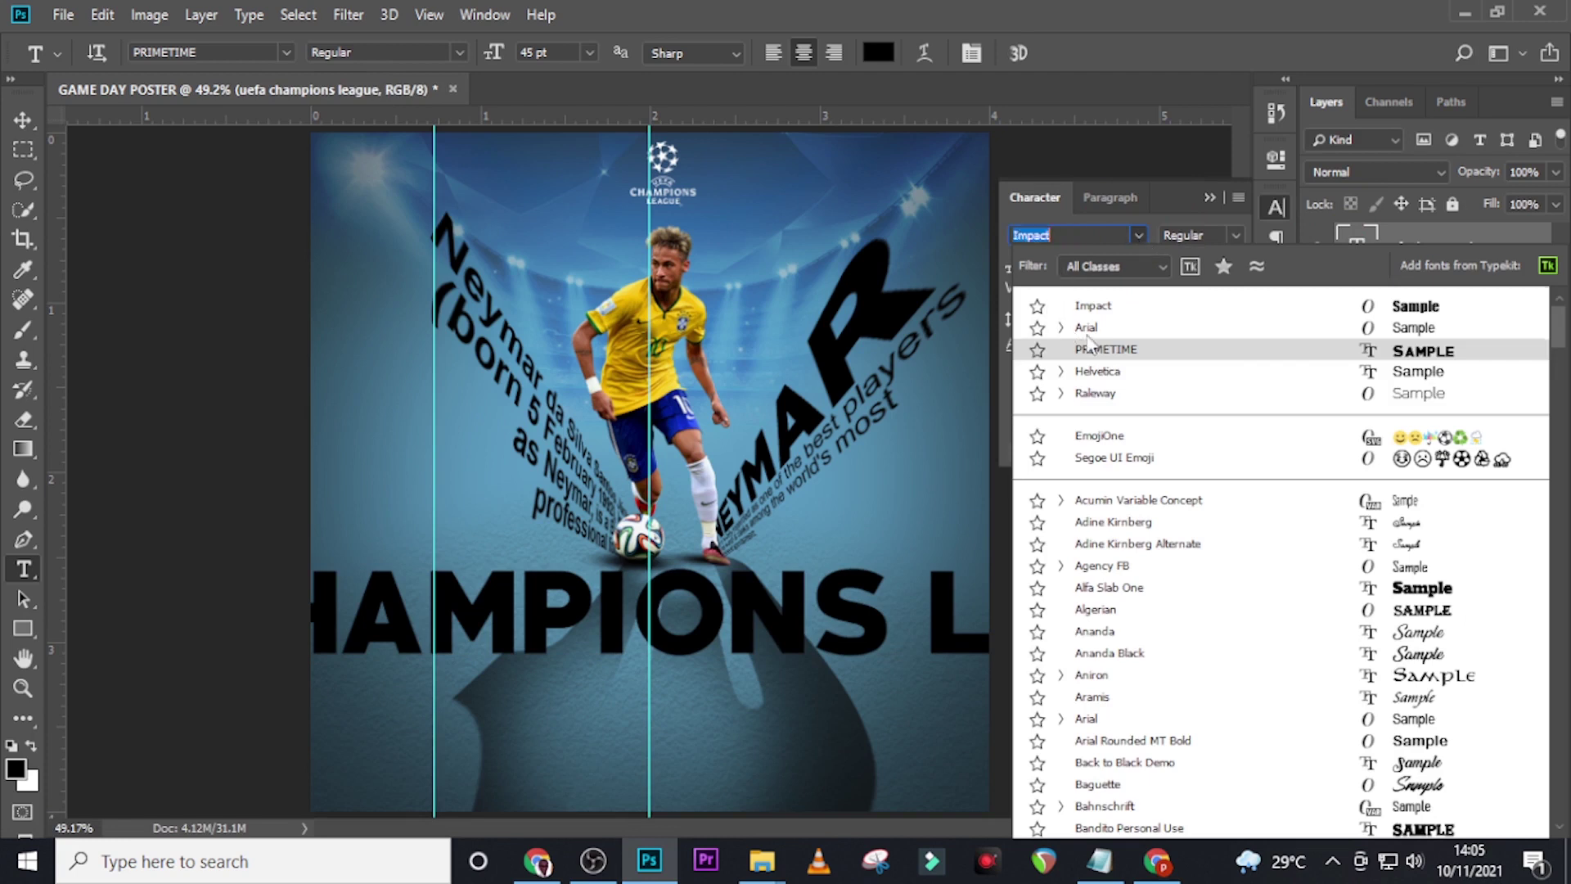
pyautogui.click(1106, 394)
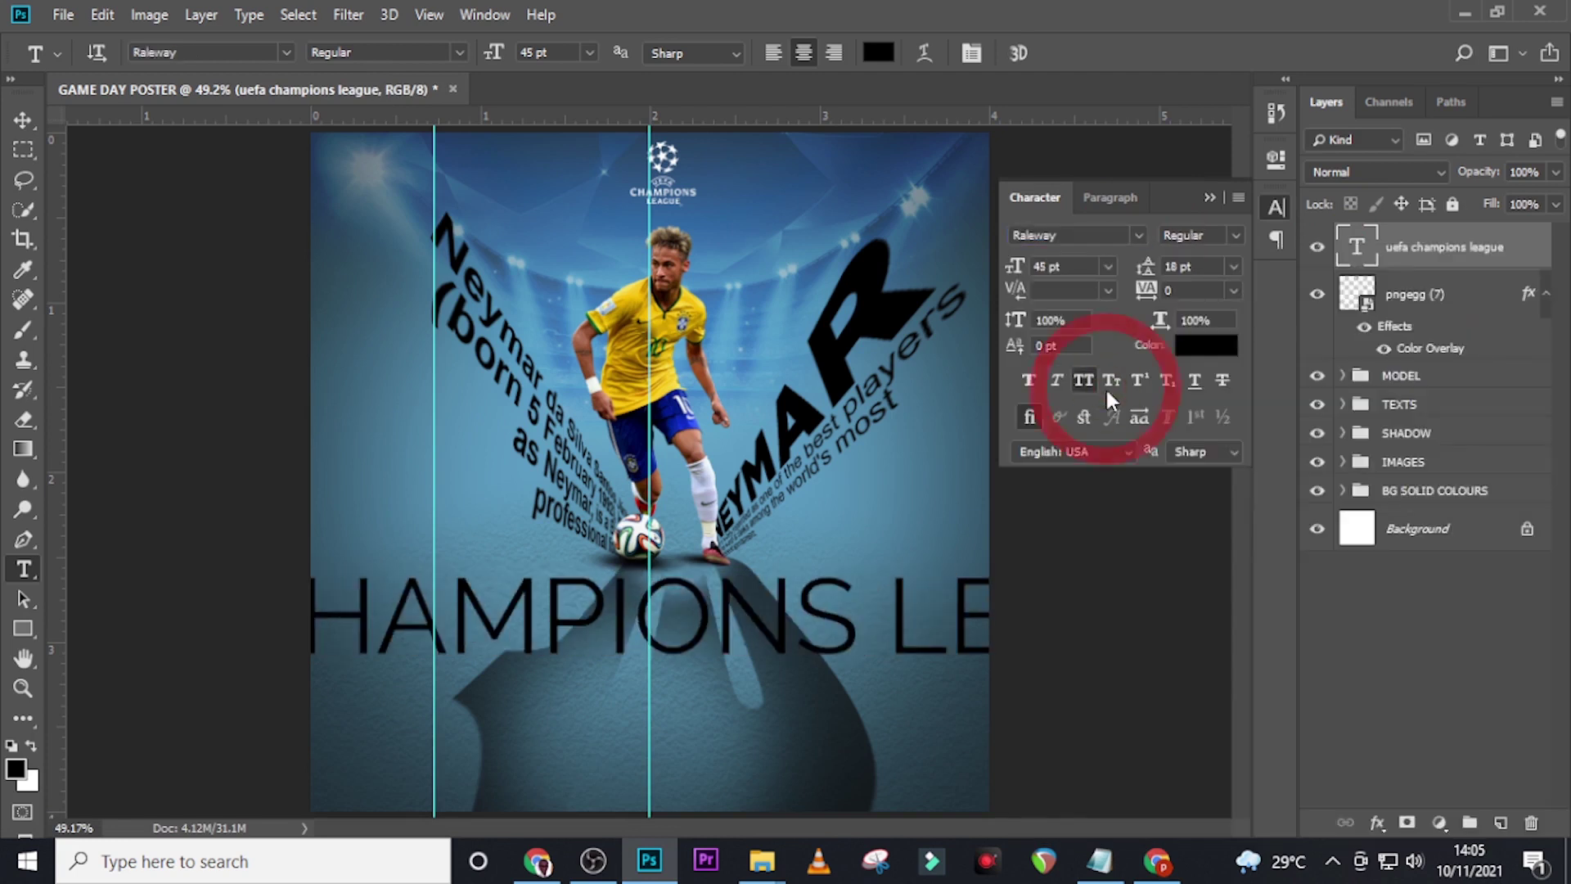
pyautogui.click(1236, 235)
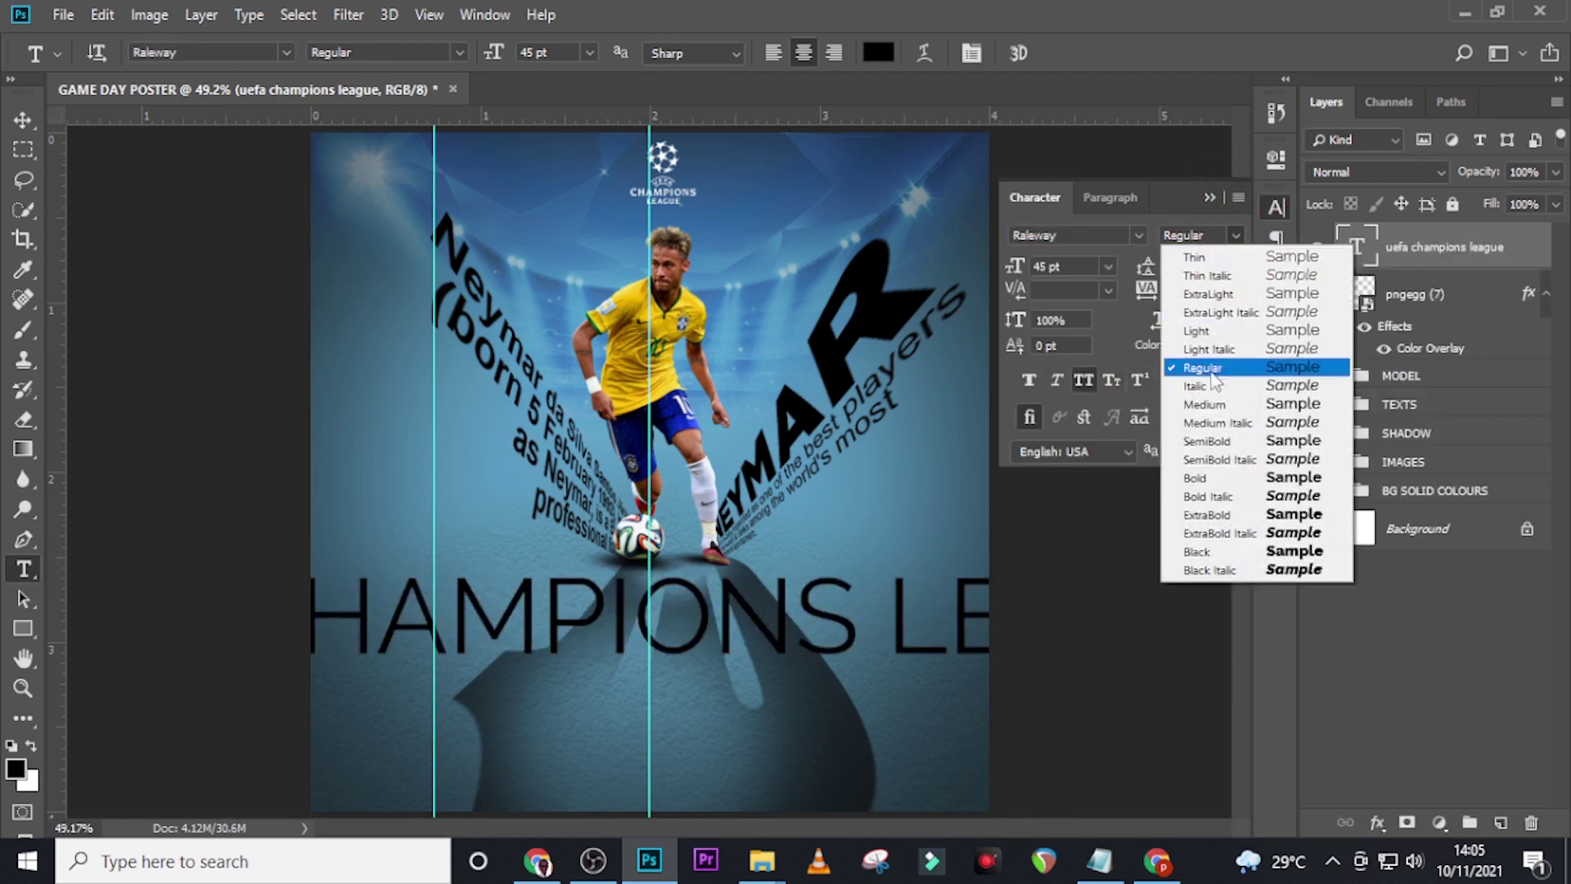
pyautogui.click(1203, 481)
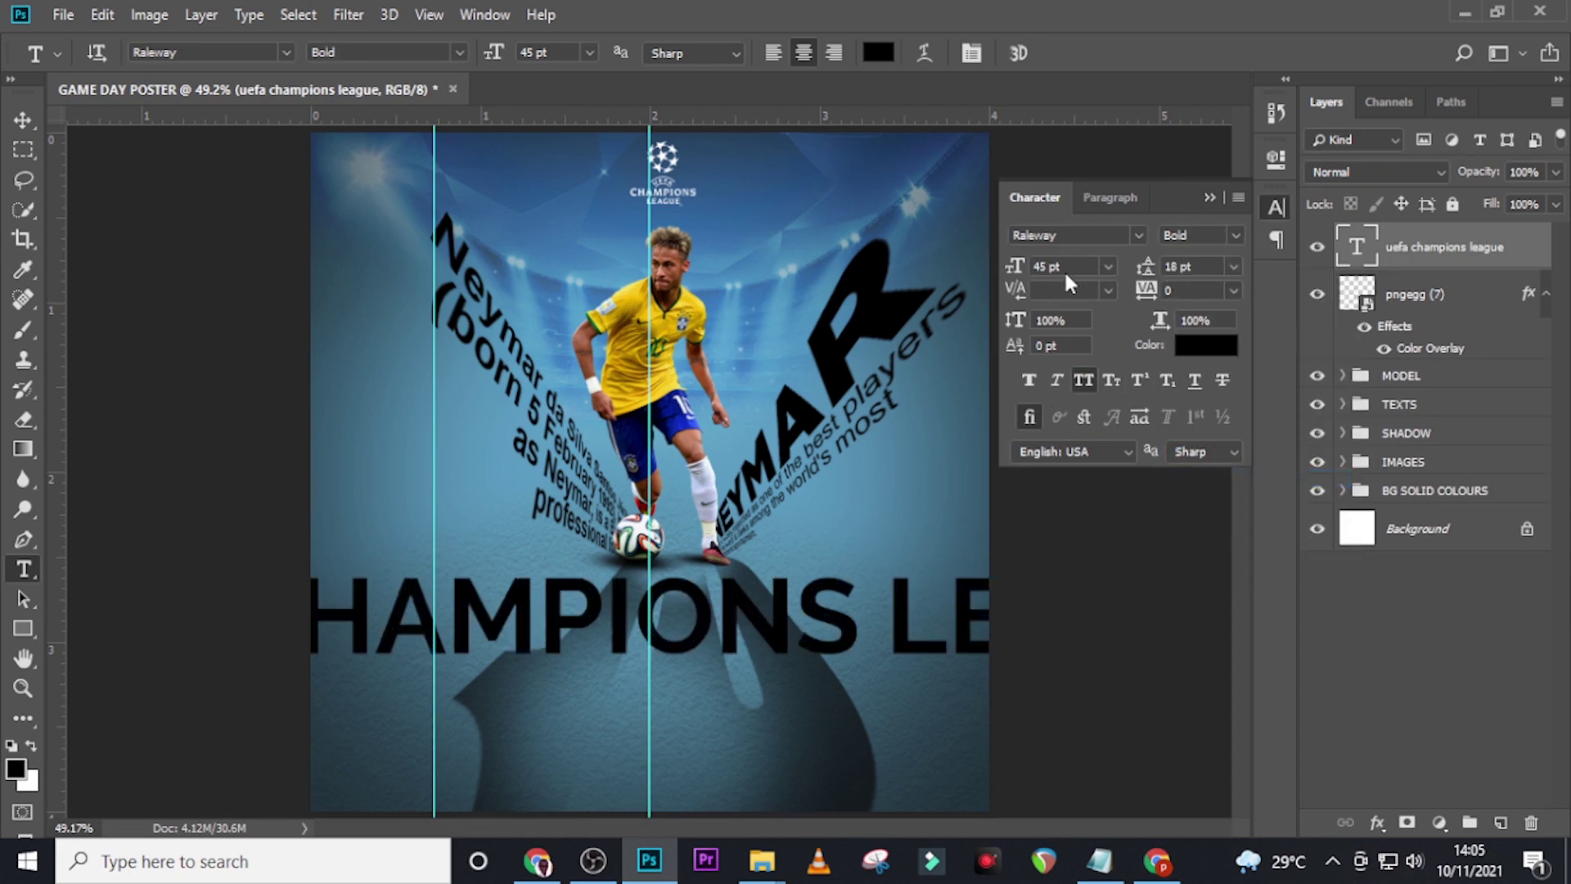
pyautogui.write('9')
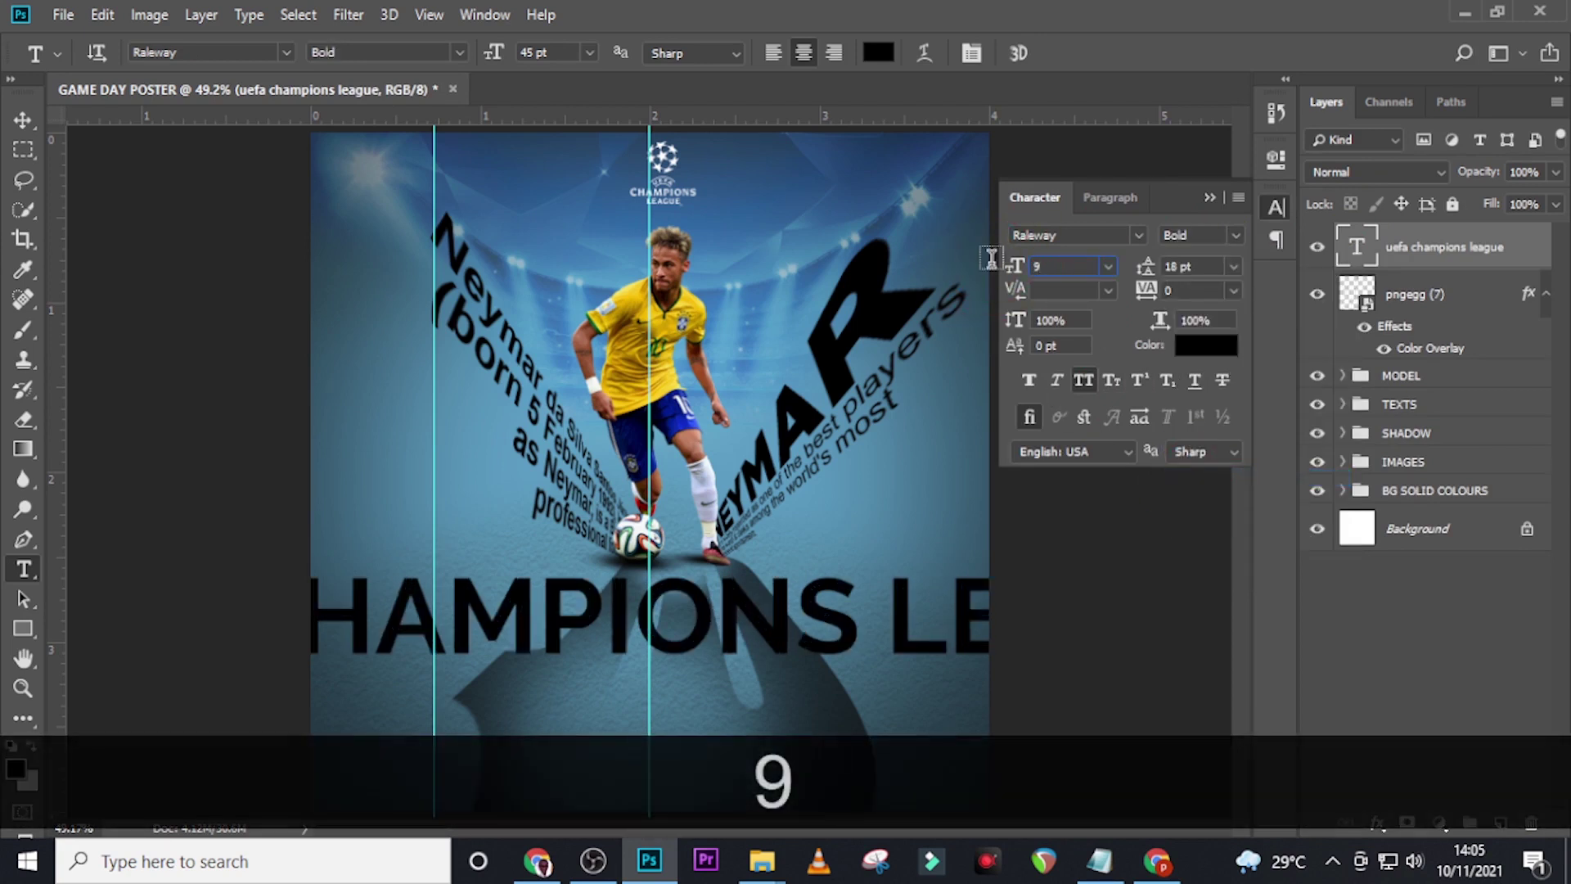
pyautogui.press('Return')
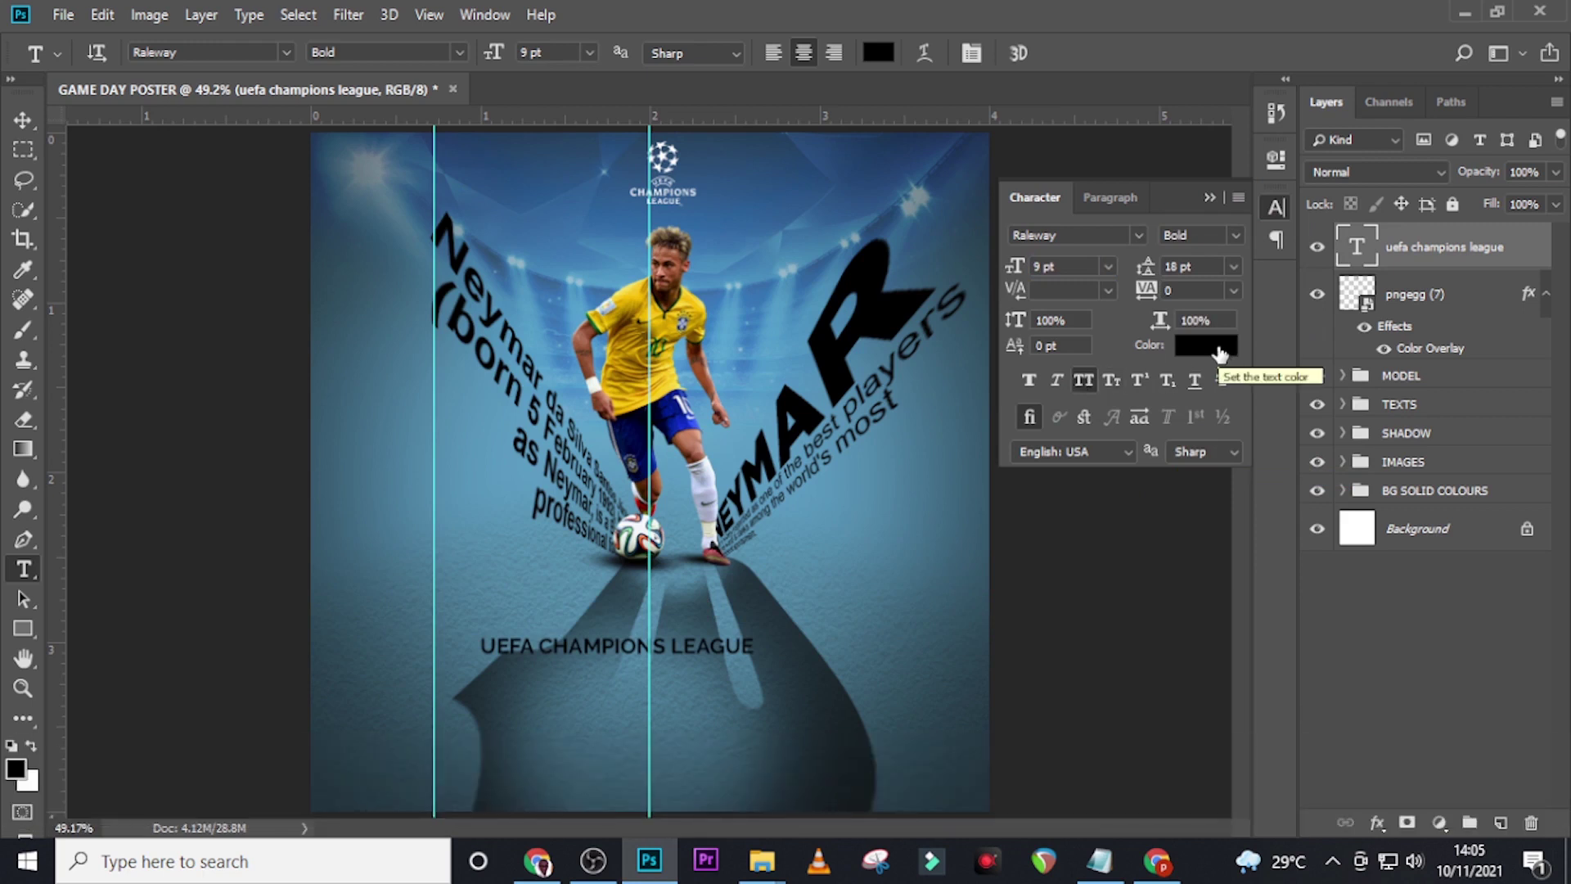
# Shift the "uefa champions league" line sideways to centre it on the poster's vertical centre guide.
pyautogui.hotkey('ctrl', 't')
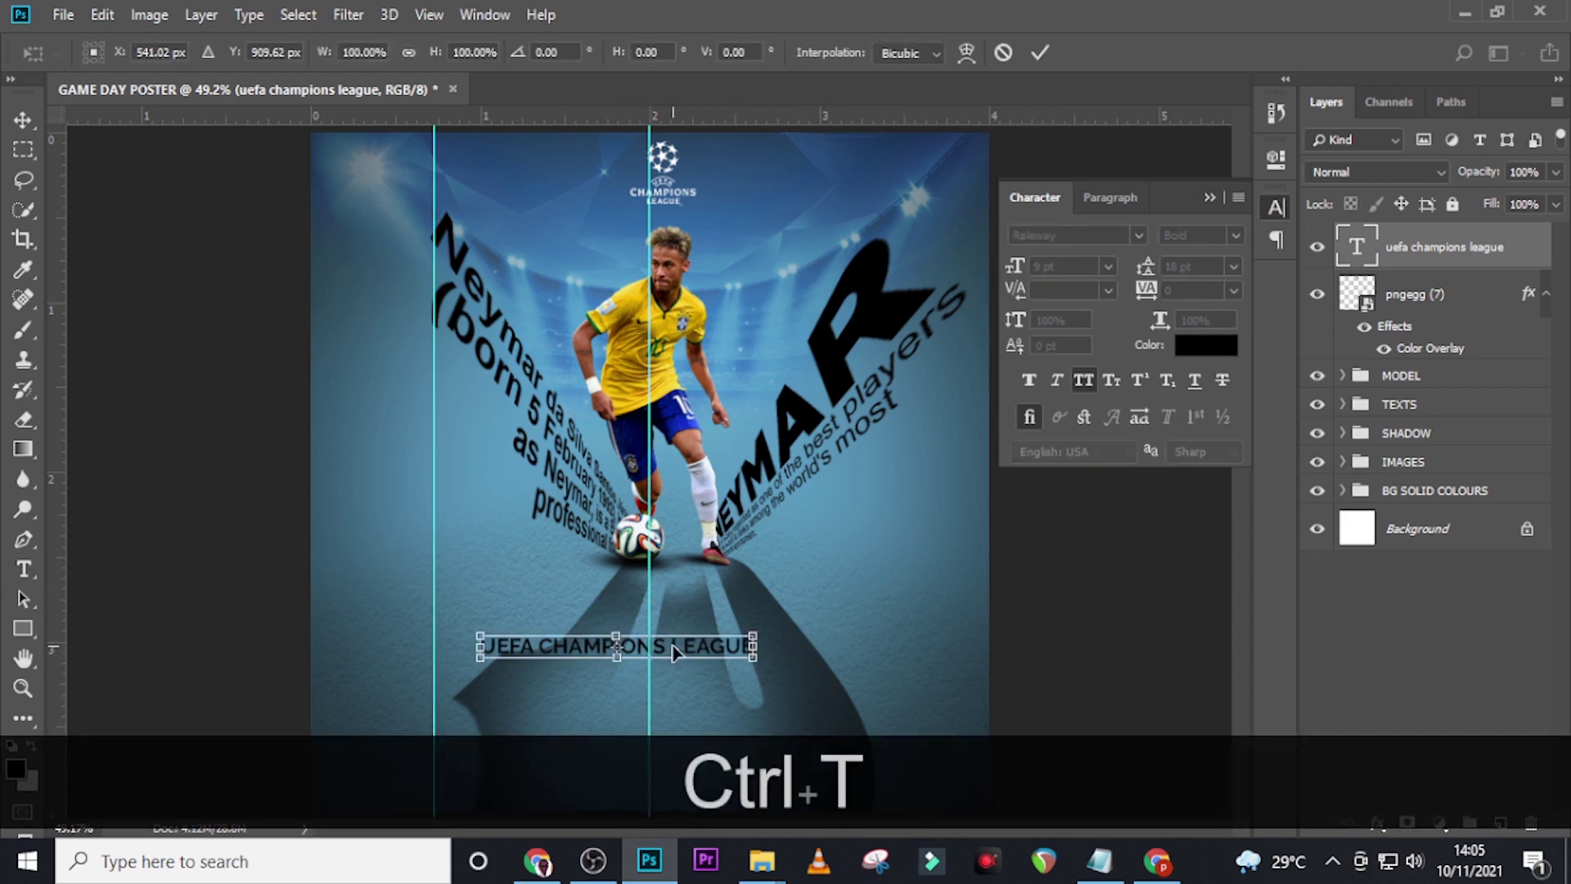
pyautogui.moveTo(672, 651); pyautogui.dragTo(711, 644)
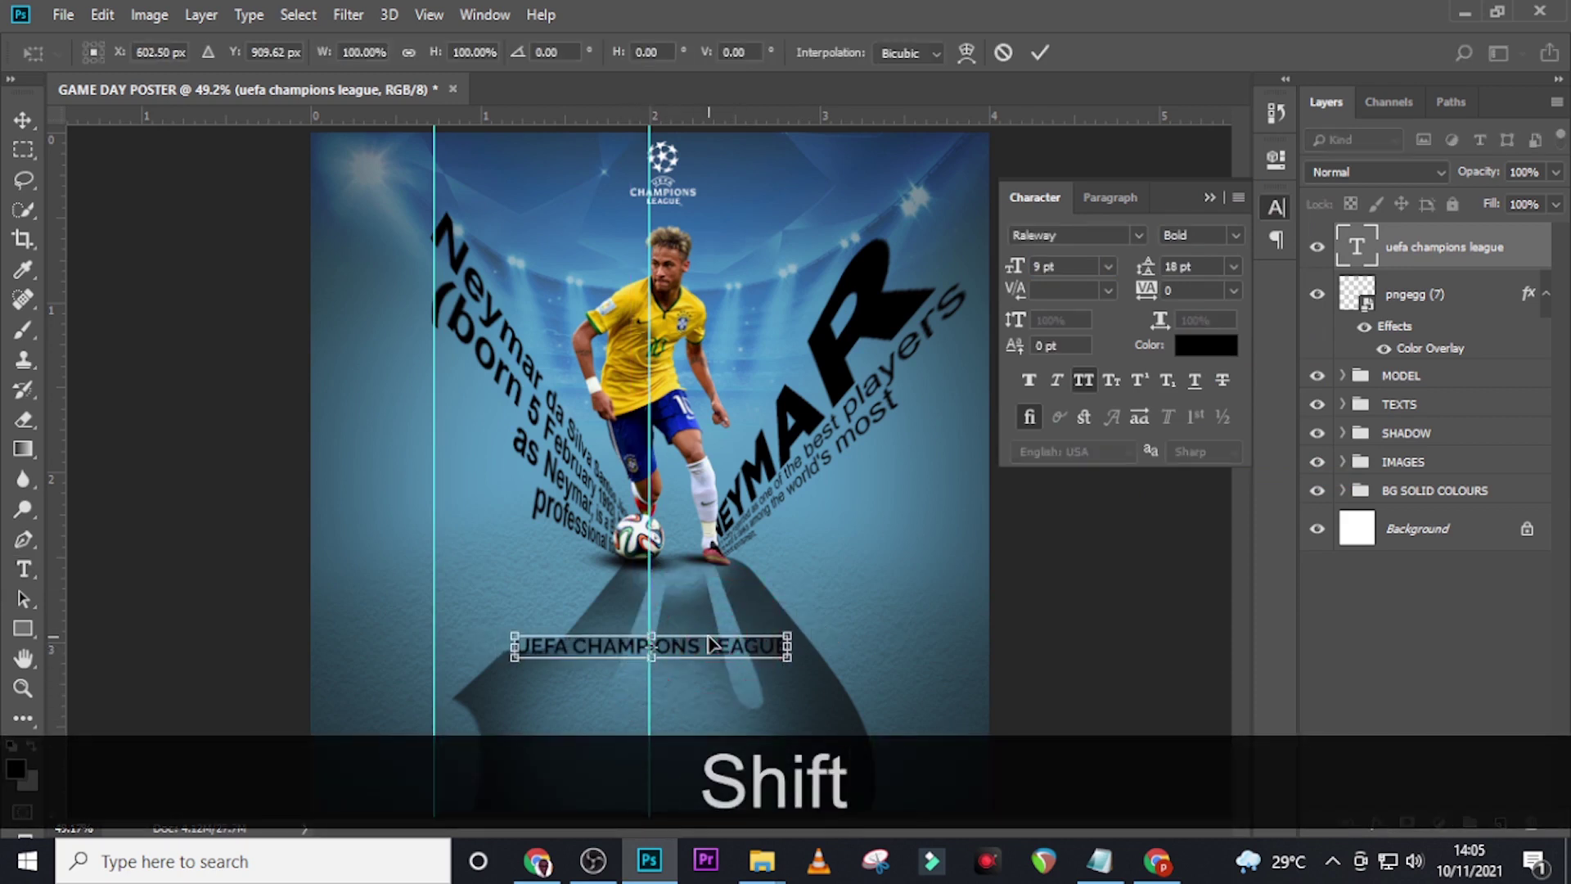
pyautogui.press('Left')
pyautogui.press('Return')
# Recolour only the words "CHAMPIONS LEAGUE" in the text line to white, ffffff.
pyautogui.hotkey('ctrl', '=')
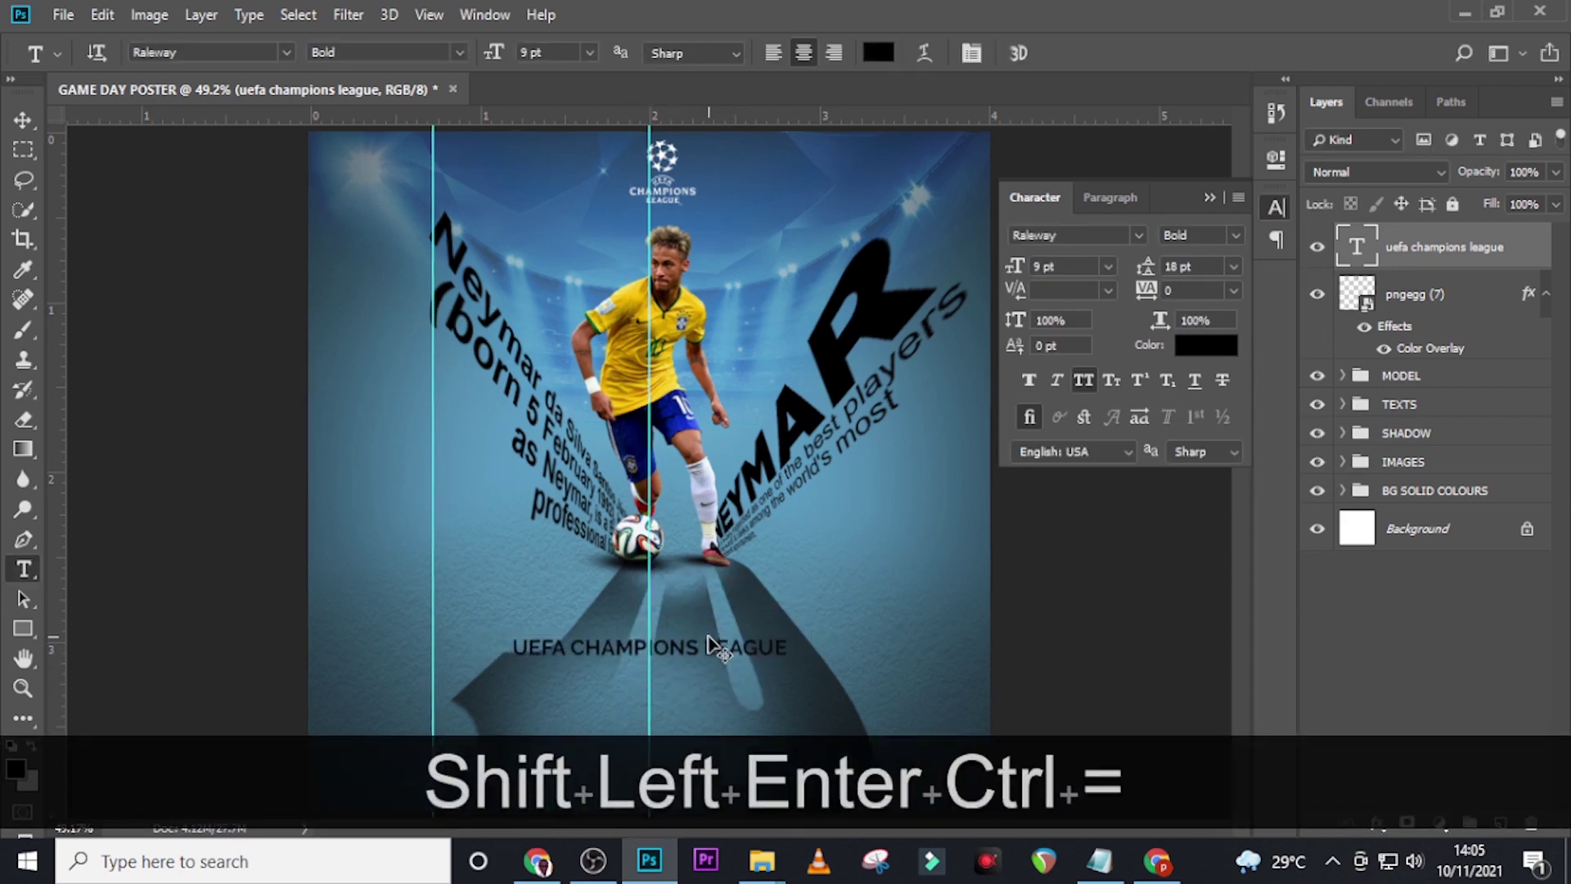
pyautogui.hotkey('ctrl', '=')
pyautogui.scroll(-5, 719, 613)
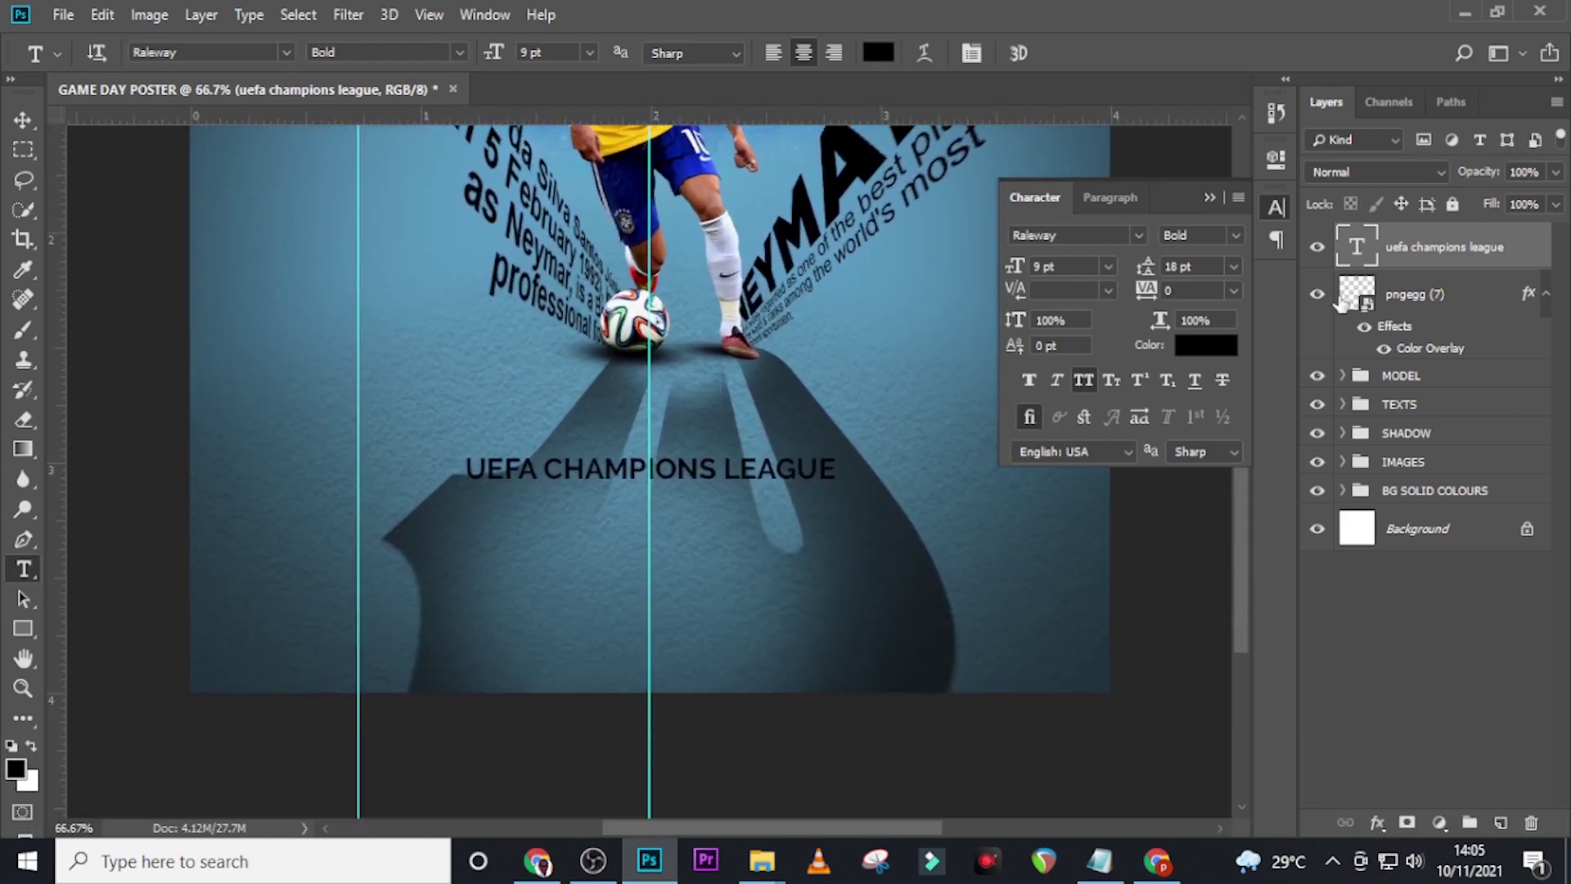
pyautogui.doubleClick(1359, 250)
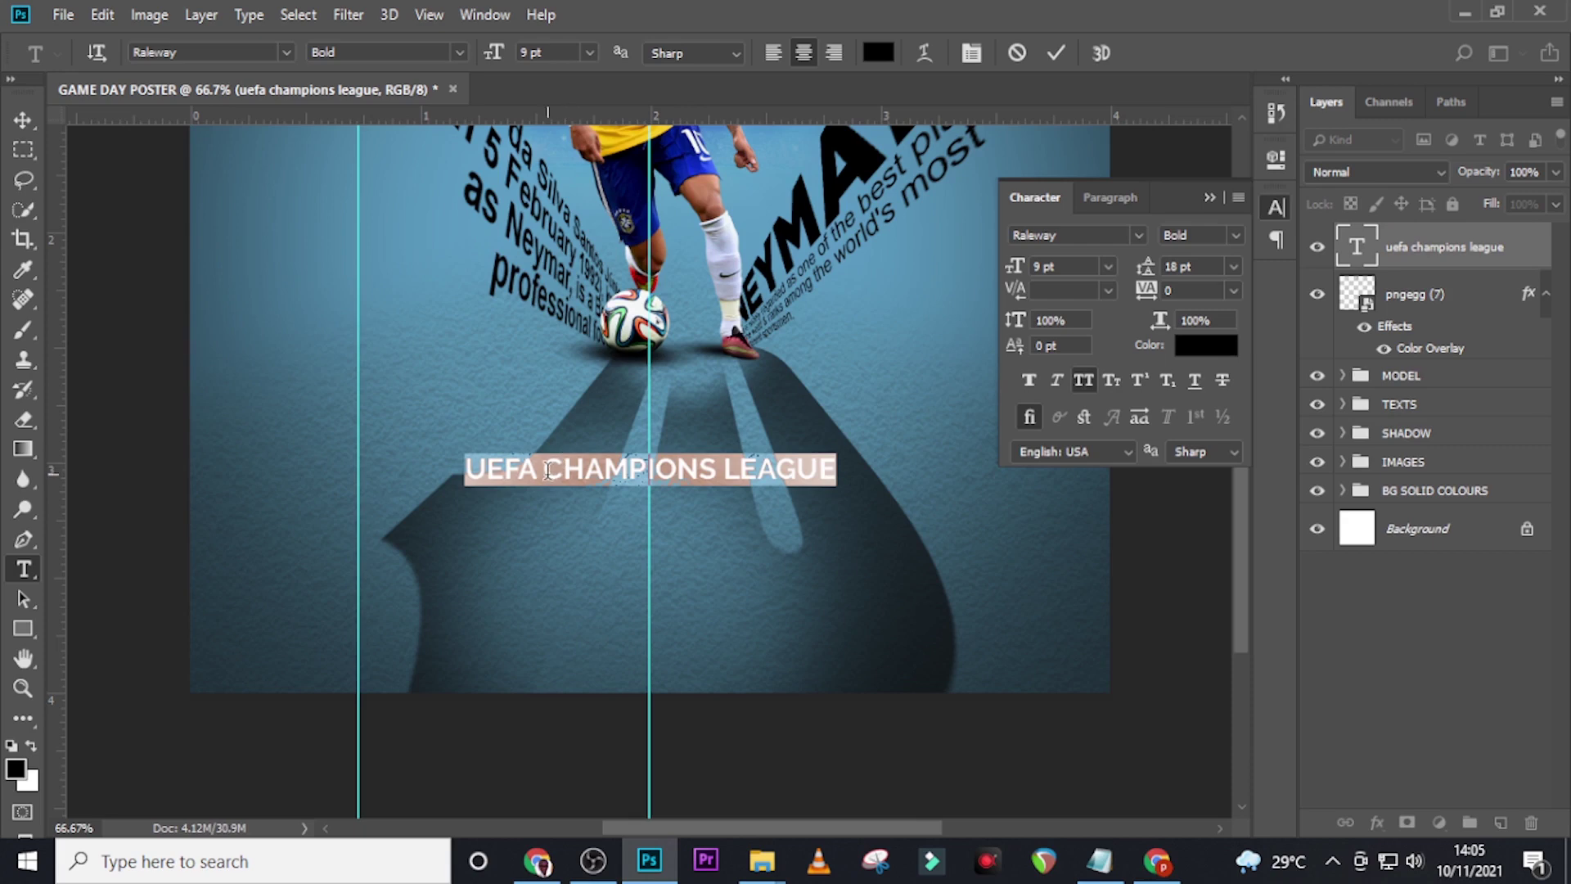
pyautogui.moveTo(548, 470); pyautogui.dragTo(888, 473)
pyautogui.click(1207, 346)
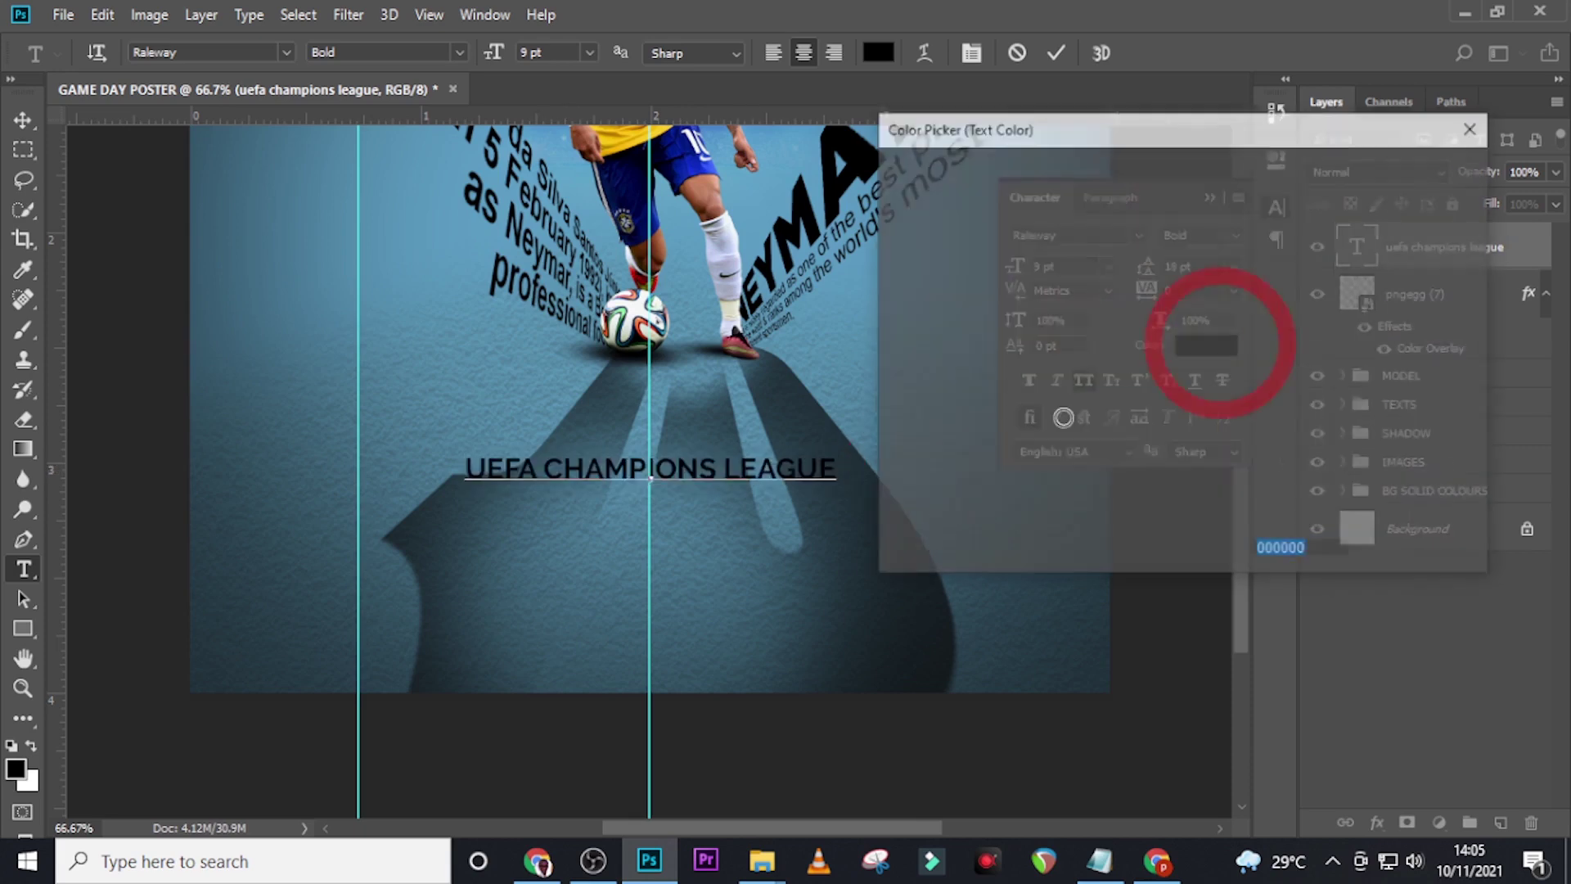
pyautogui.write('ffffff')
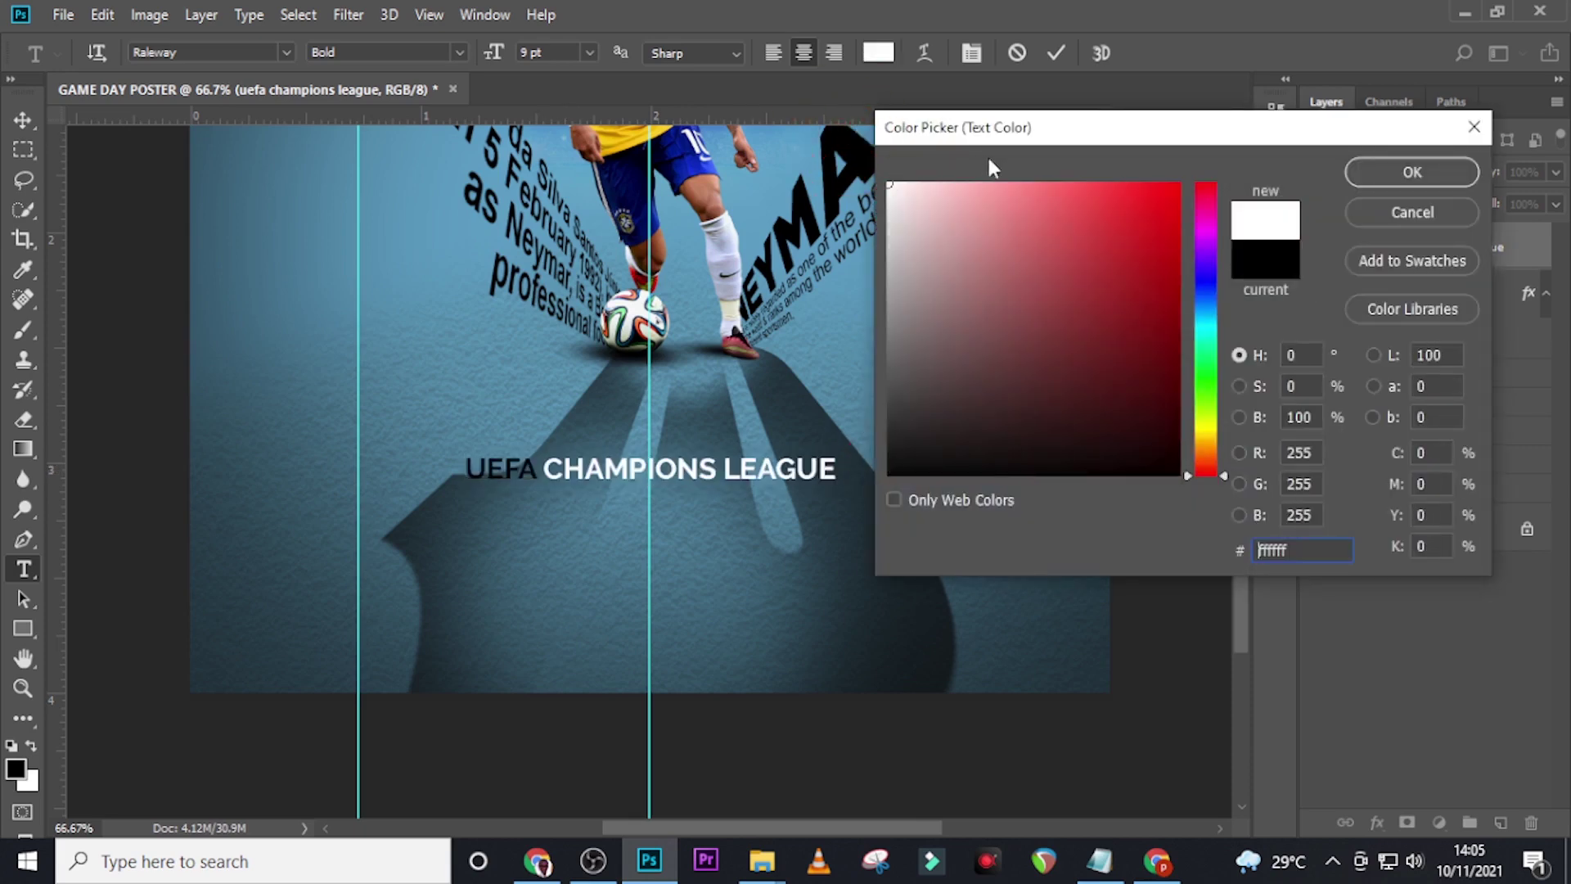
pyautogui.click(1365, 171)
pyautogui.click(1346, 250)
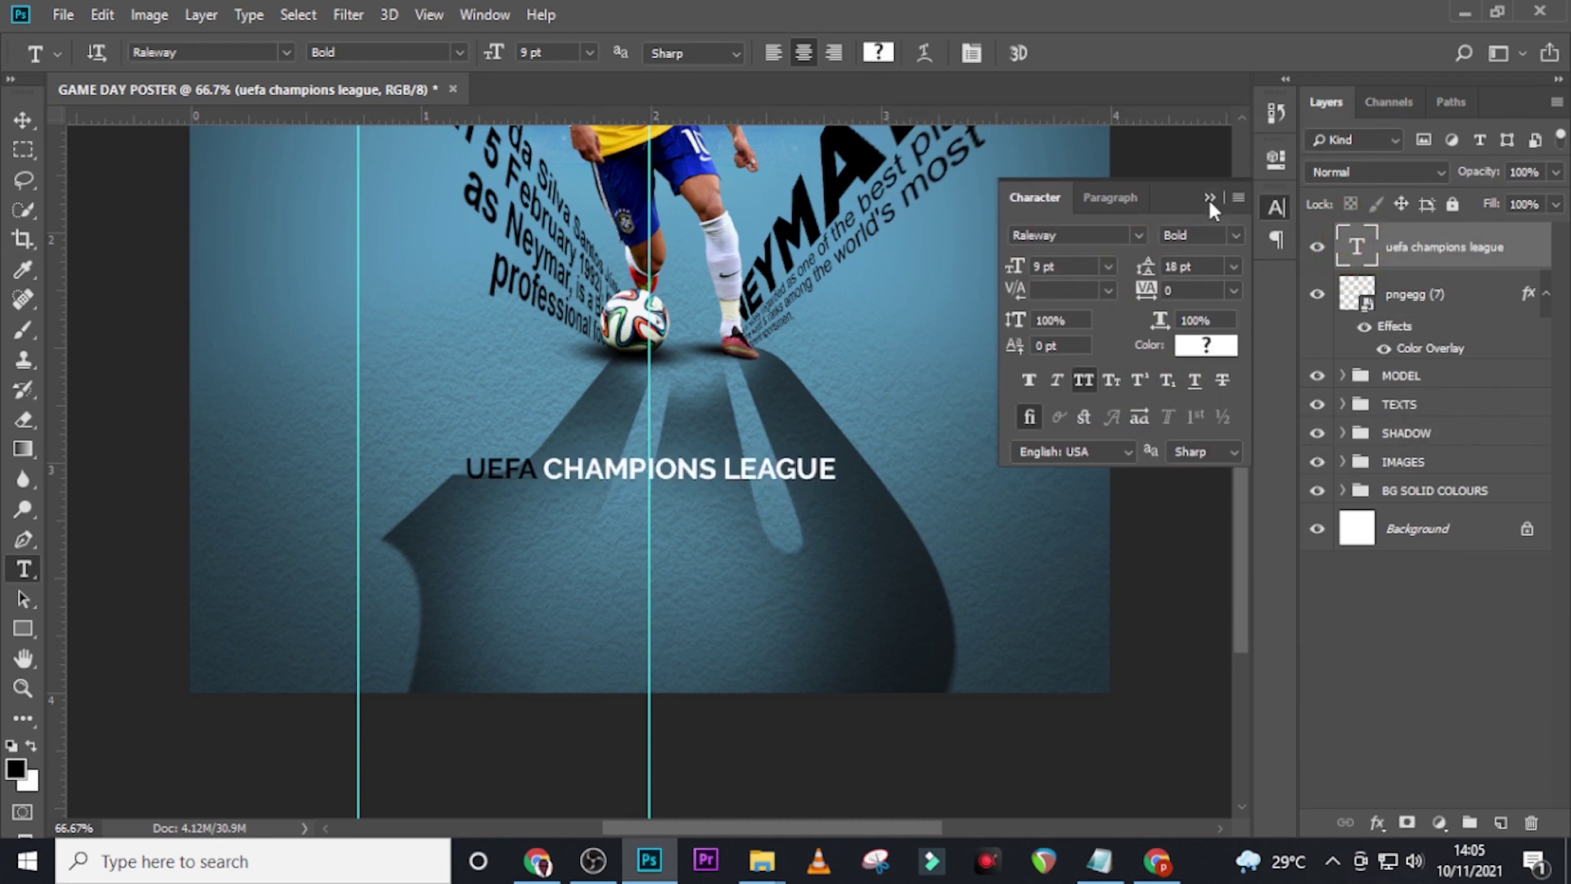
# Draw a black rectangle about 397 by 45 px over "CHAMPIONS LEAGUE" and place its layer beneath the text layer.
pyautogui.click(1209, 198)
pyautogui.click(22, 628)
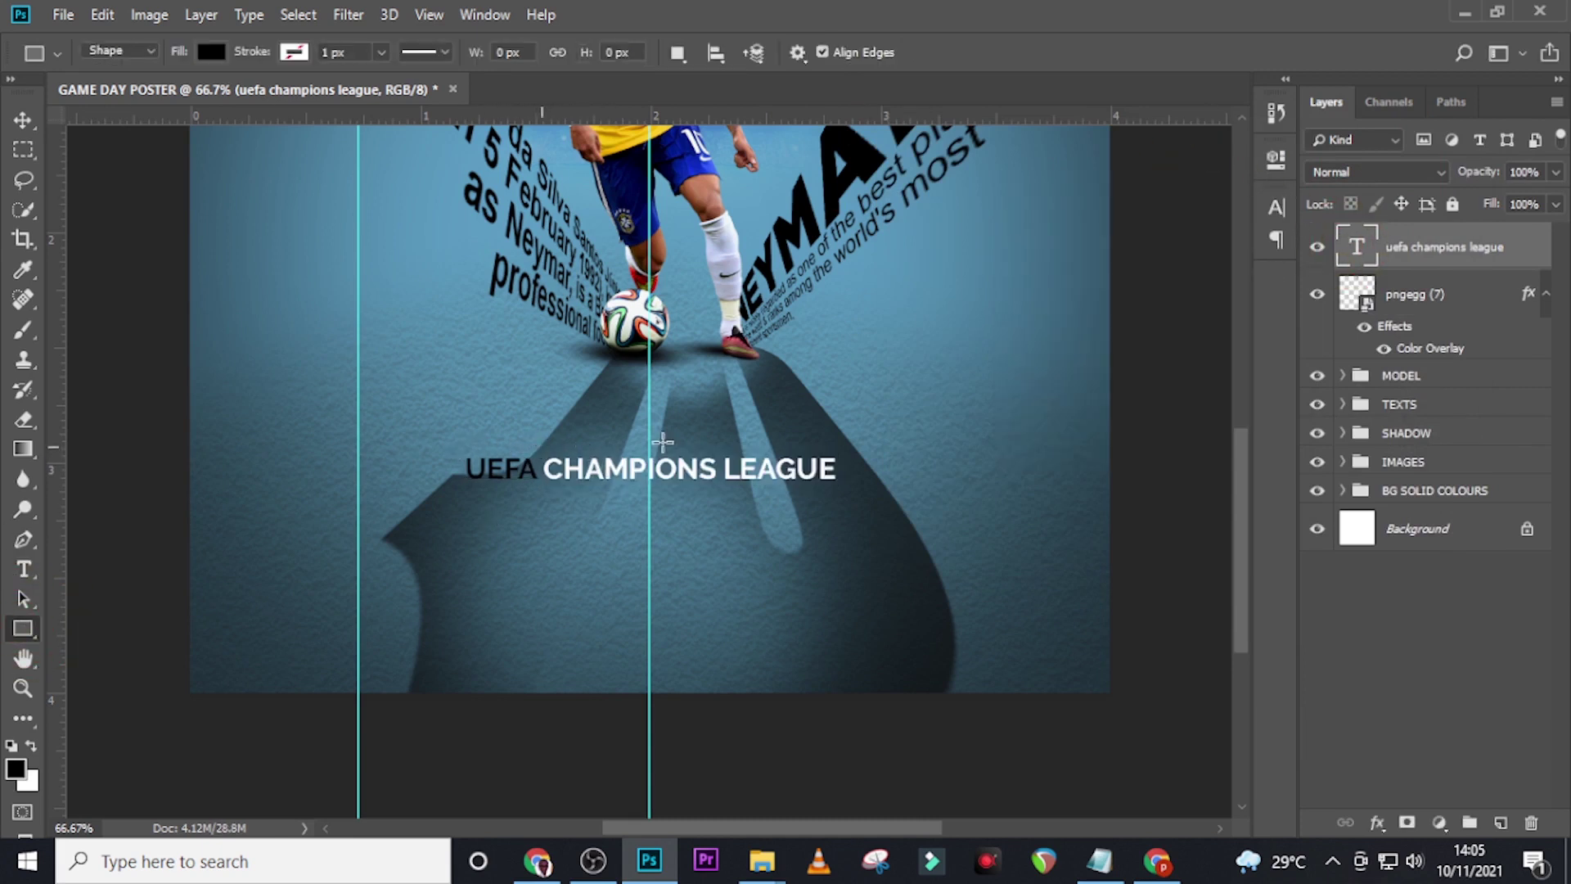
pyautogui.moveTo(541, 448); pyautogui.dragTo(845, 482)
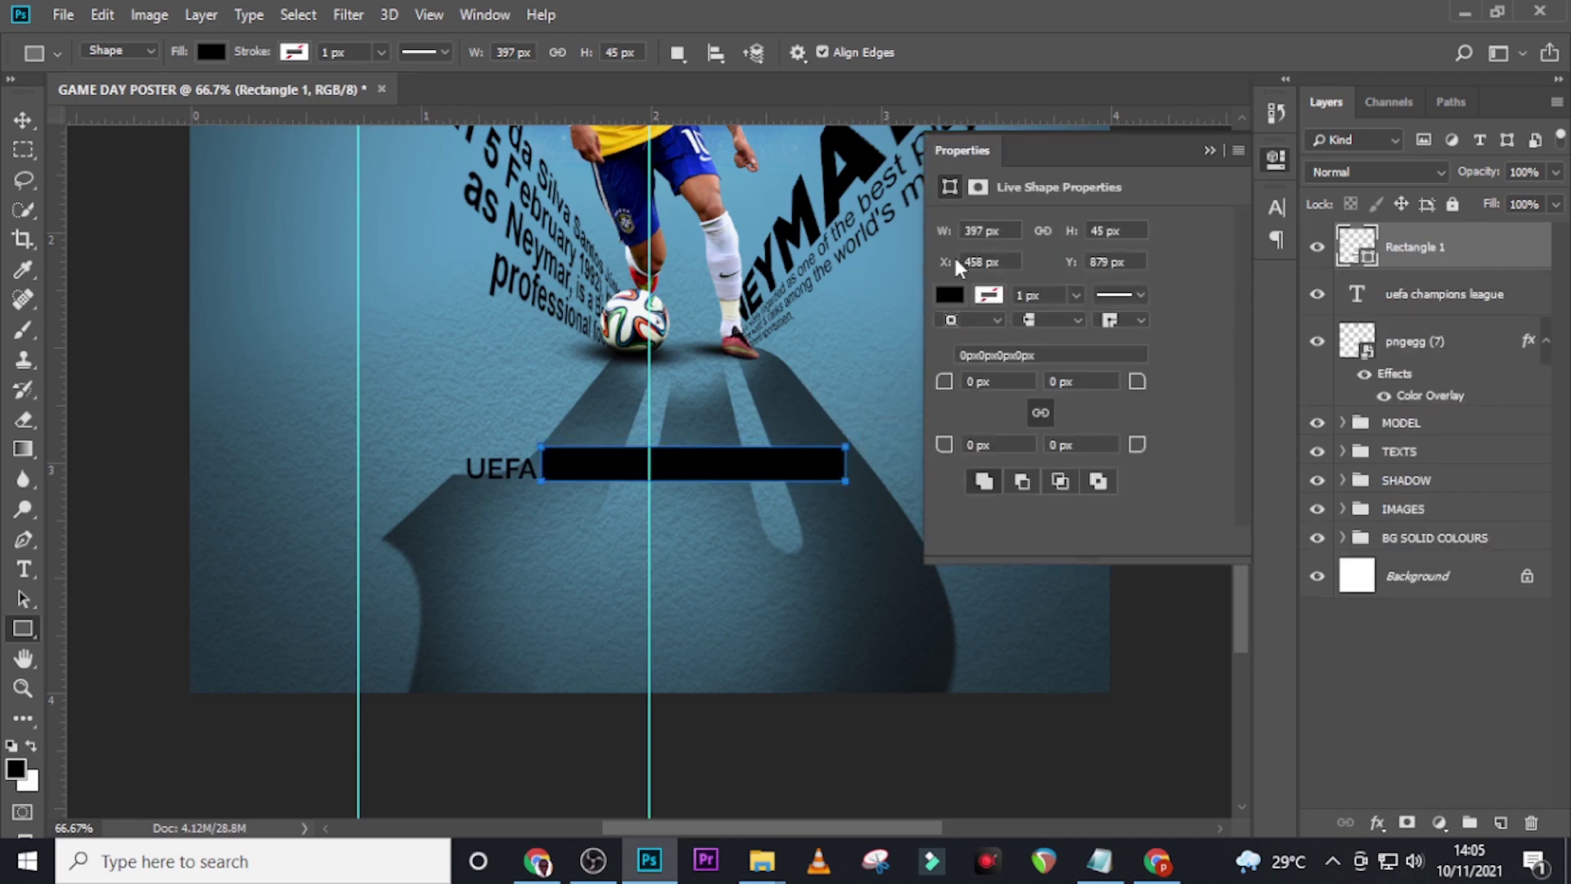
pyautogui.hotkey('ctrl', '=')
pyautogui.hotkey('ctrl', '=')
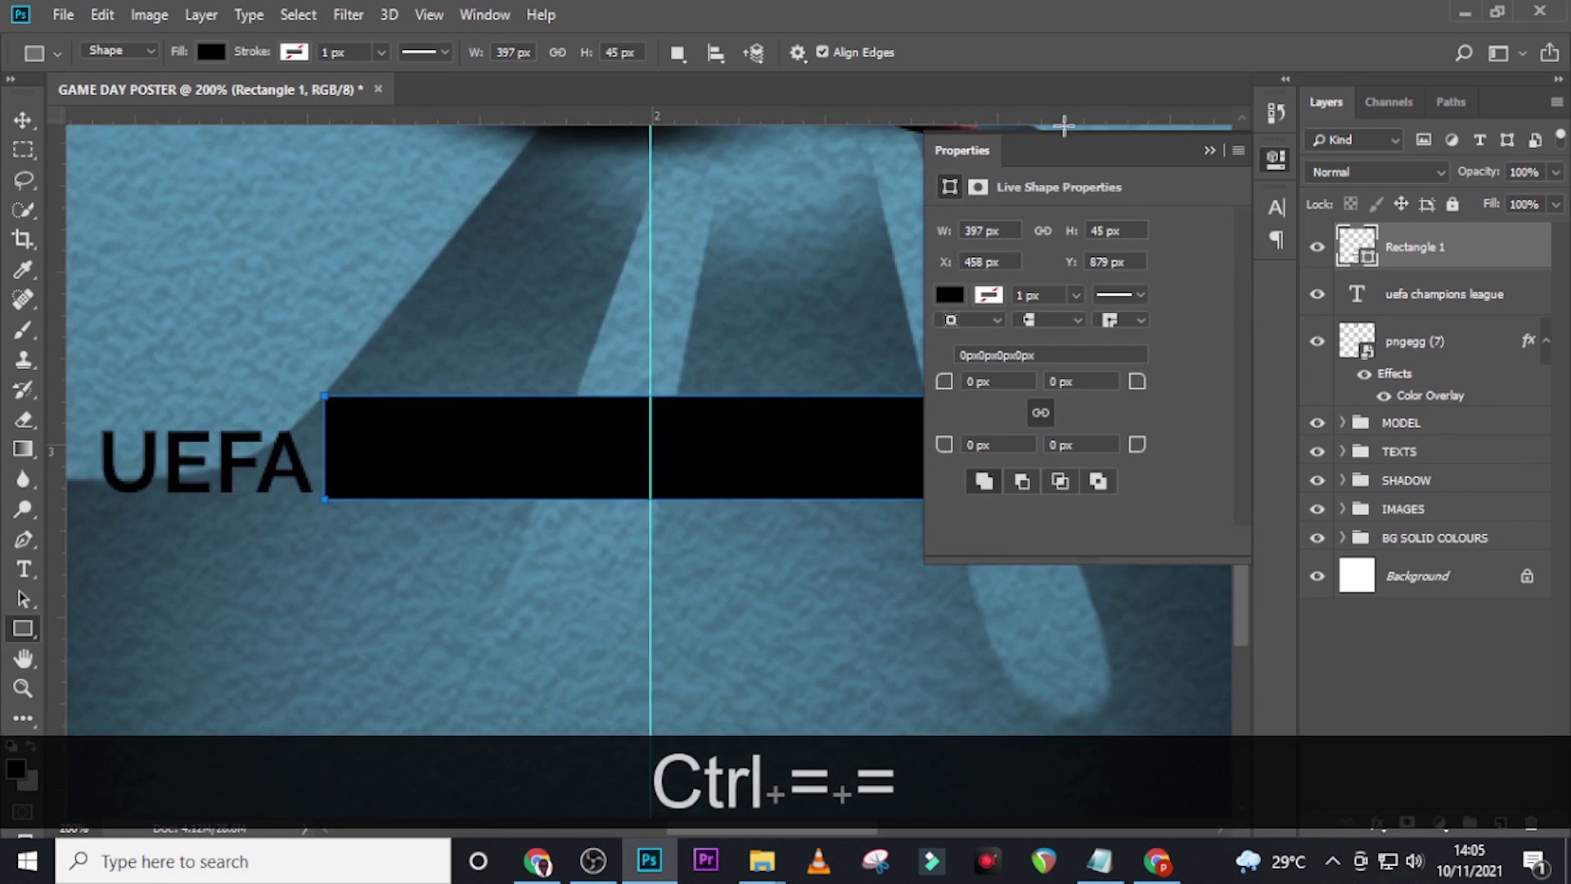
pyautogui.click(1209, 150)
pyautogui.moveTo(1404, 254); pyautogui.dragTo(1413, 307)
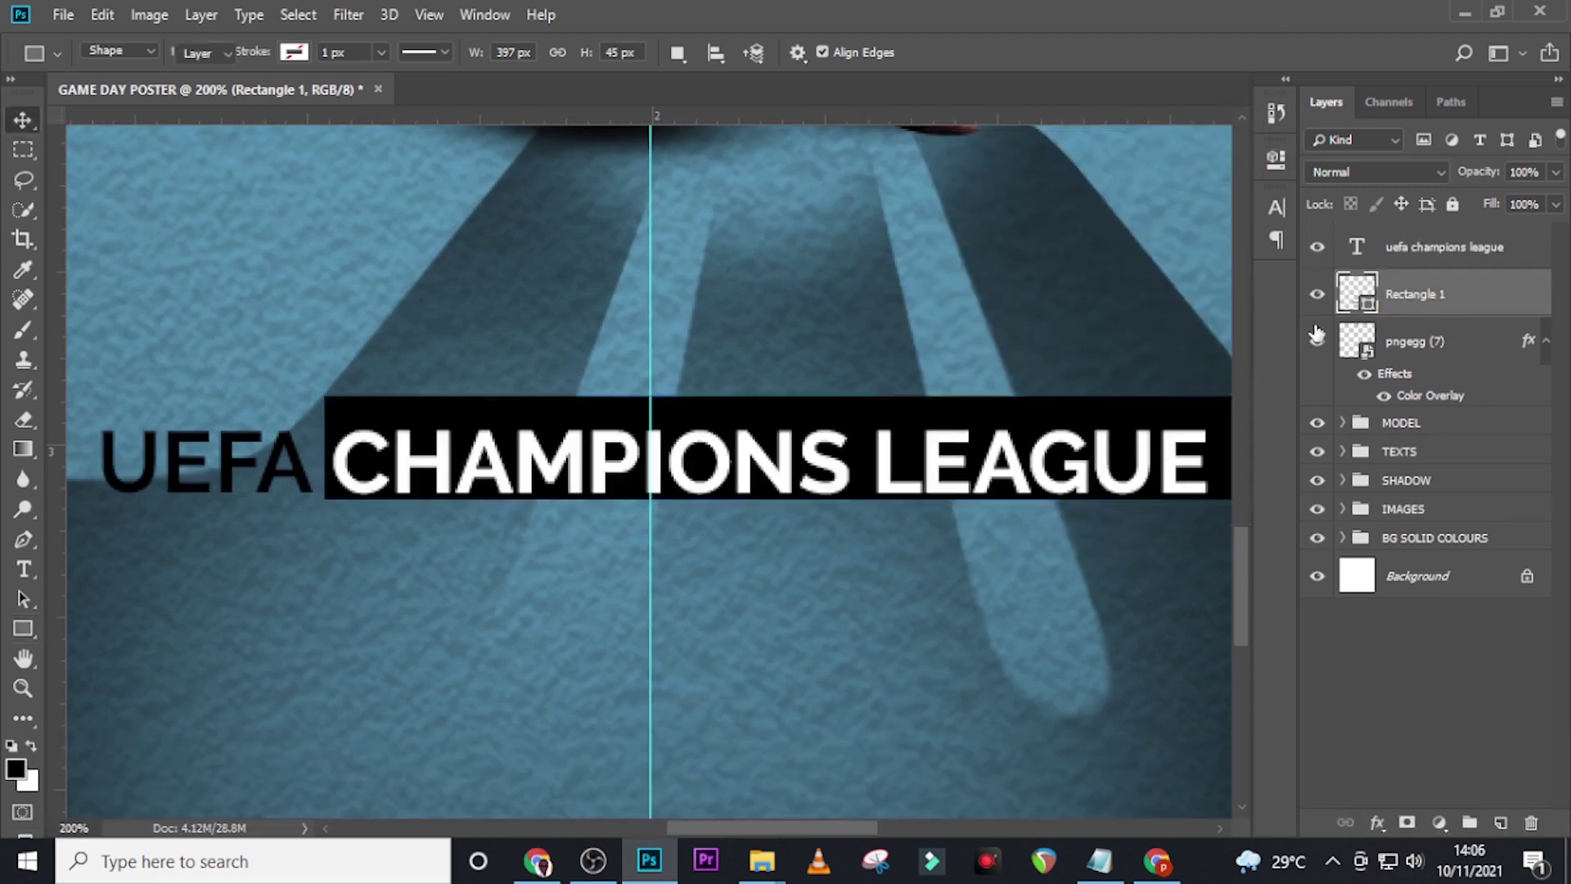
# Nudge the black rectangle 6 px down and 1 px left so it frames "CHAMPIONS LEAGUE" evenly.
pyautogui.press('v')
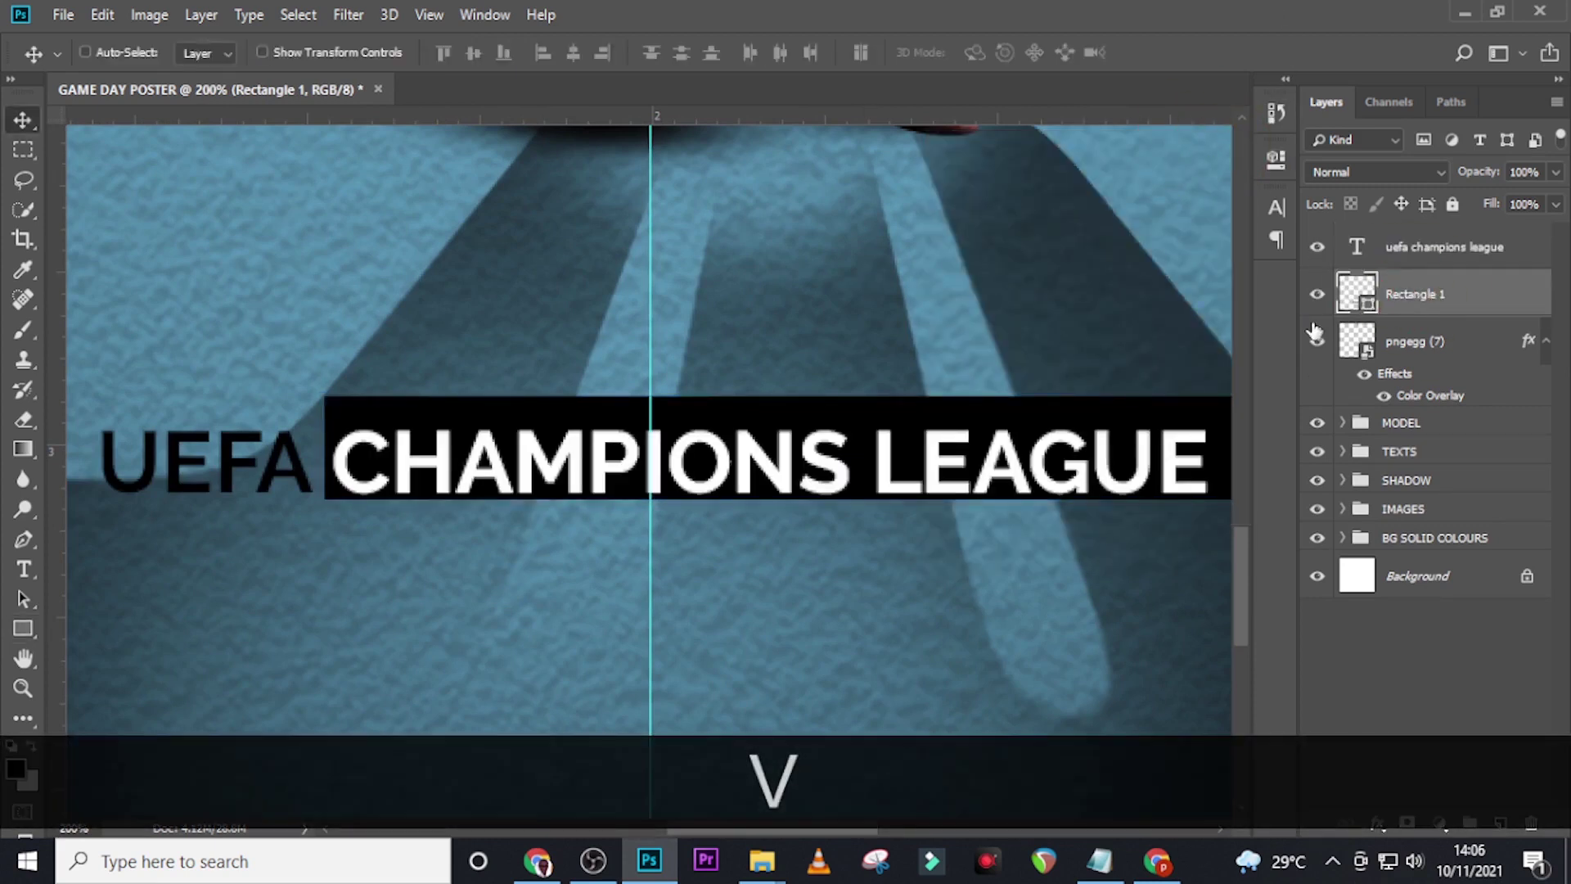
pyautogui.click(693, 828)
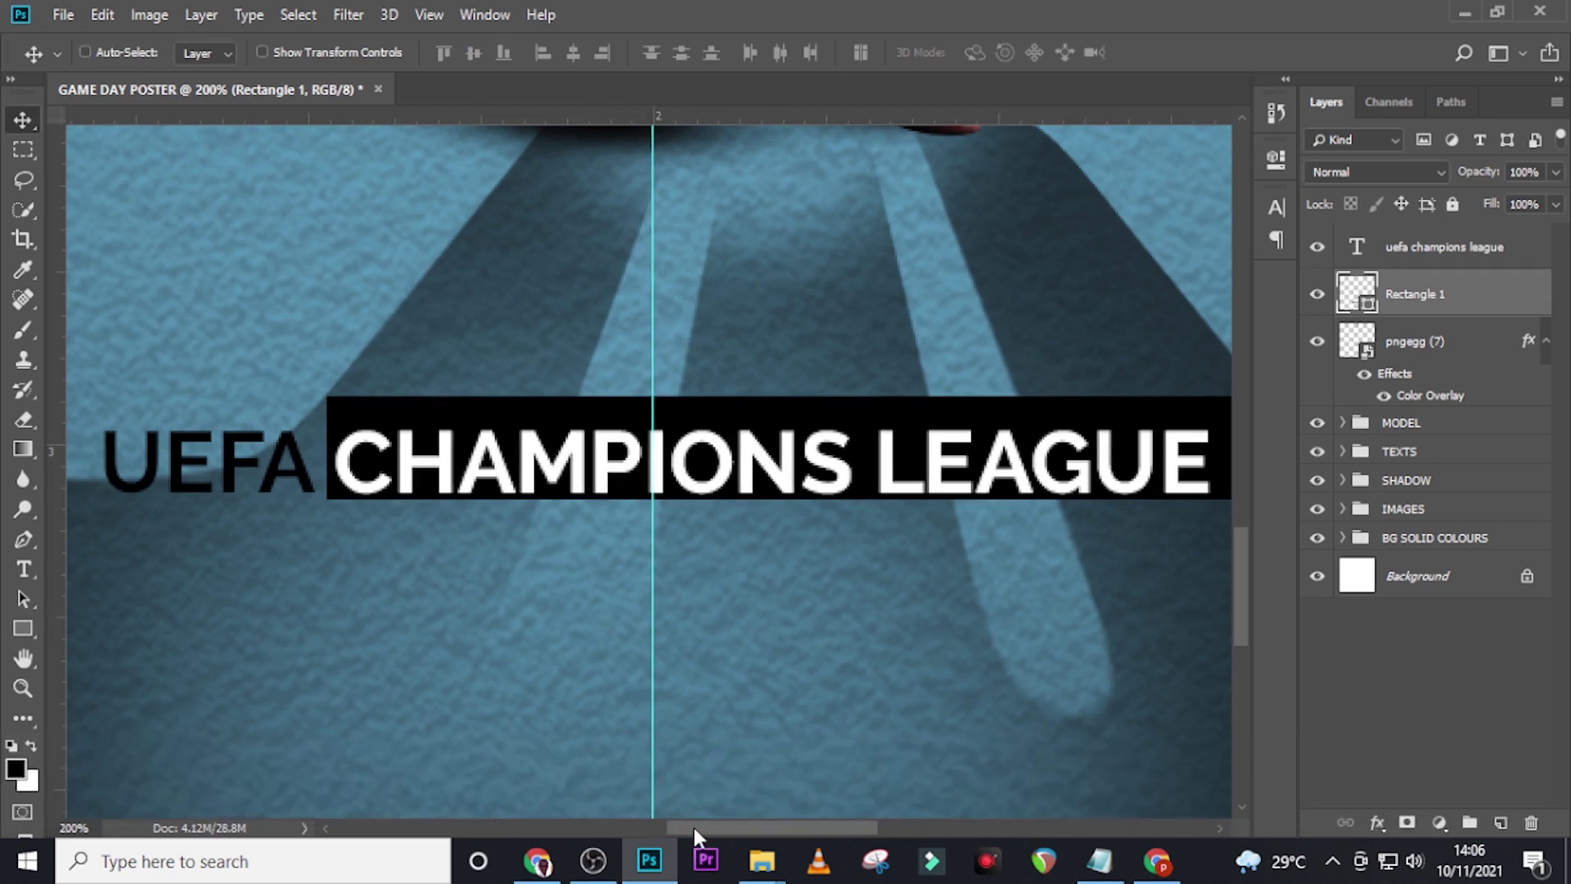
pyautogui.moveTo(694, 827); pyautogui.dragTo(715, 825)
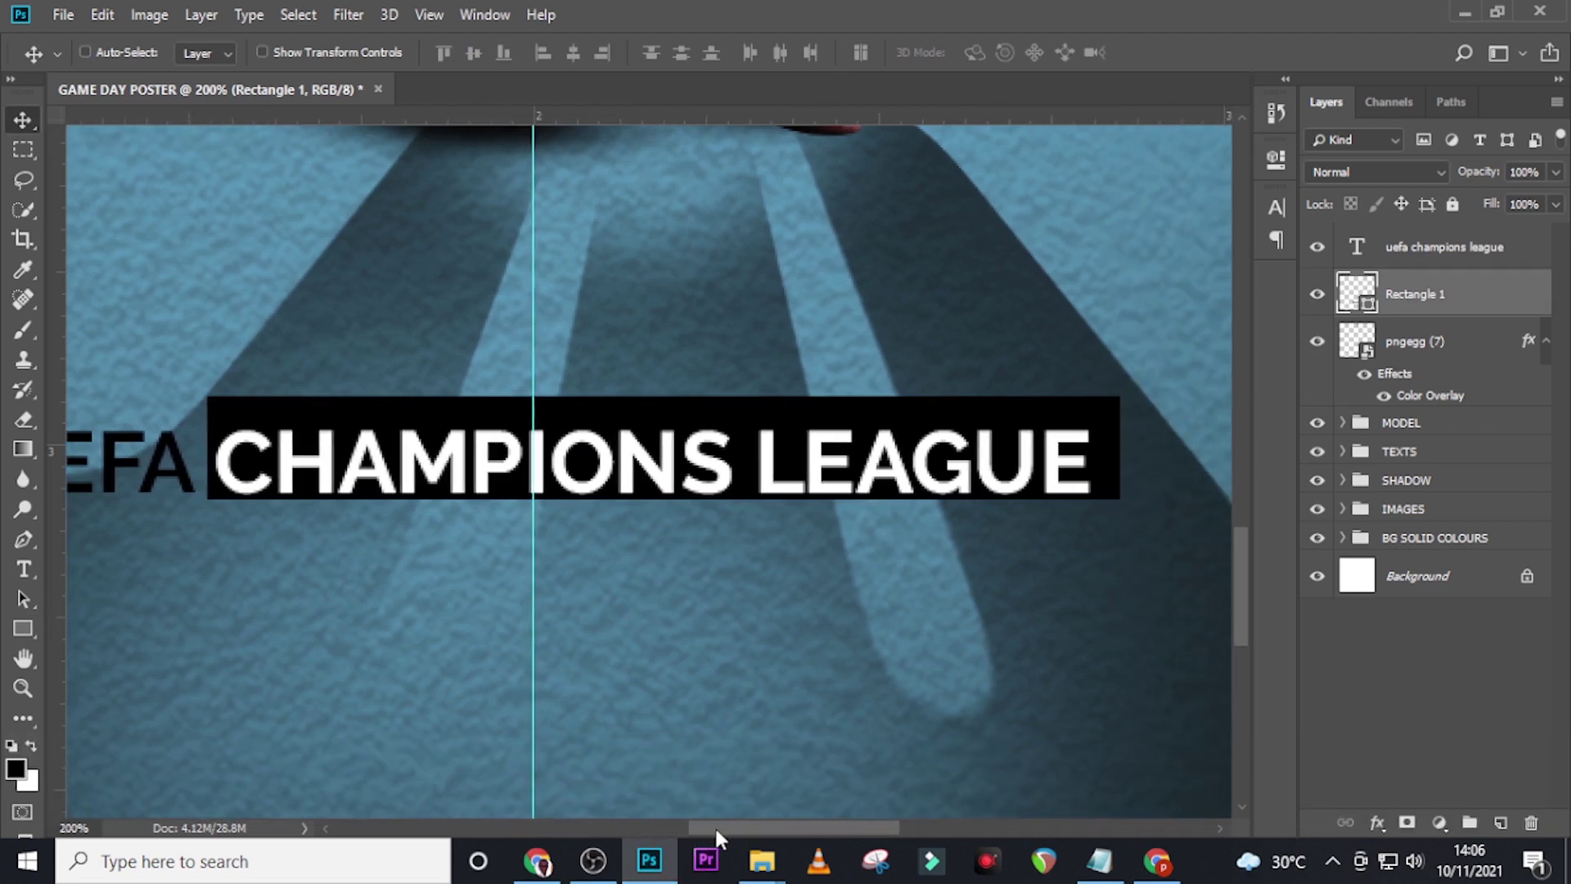
pyautogui.press('v')
pyautogui.press('Down')
pyautogui.press('Down')
pyautogui.press('Down')
pyautogui.press('Down')
pyautogui.press('Down')
pyautogui.press('Down')
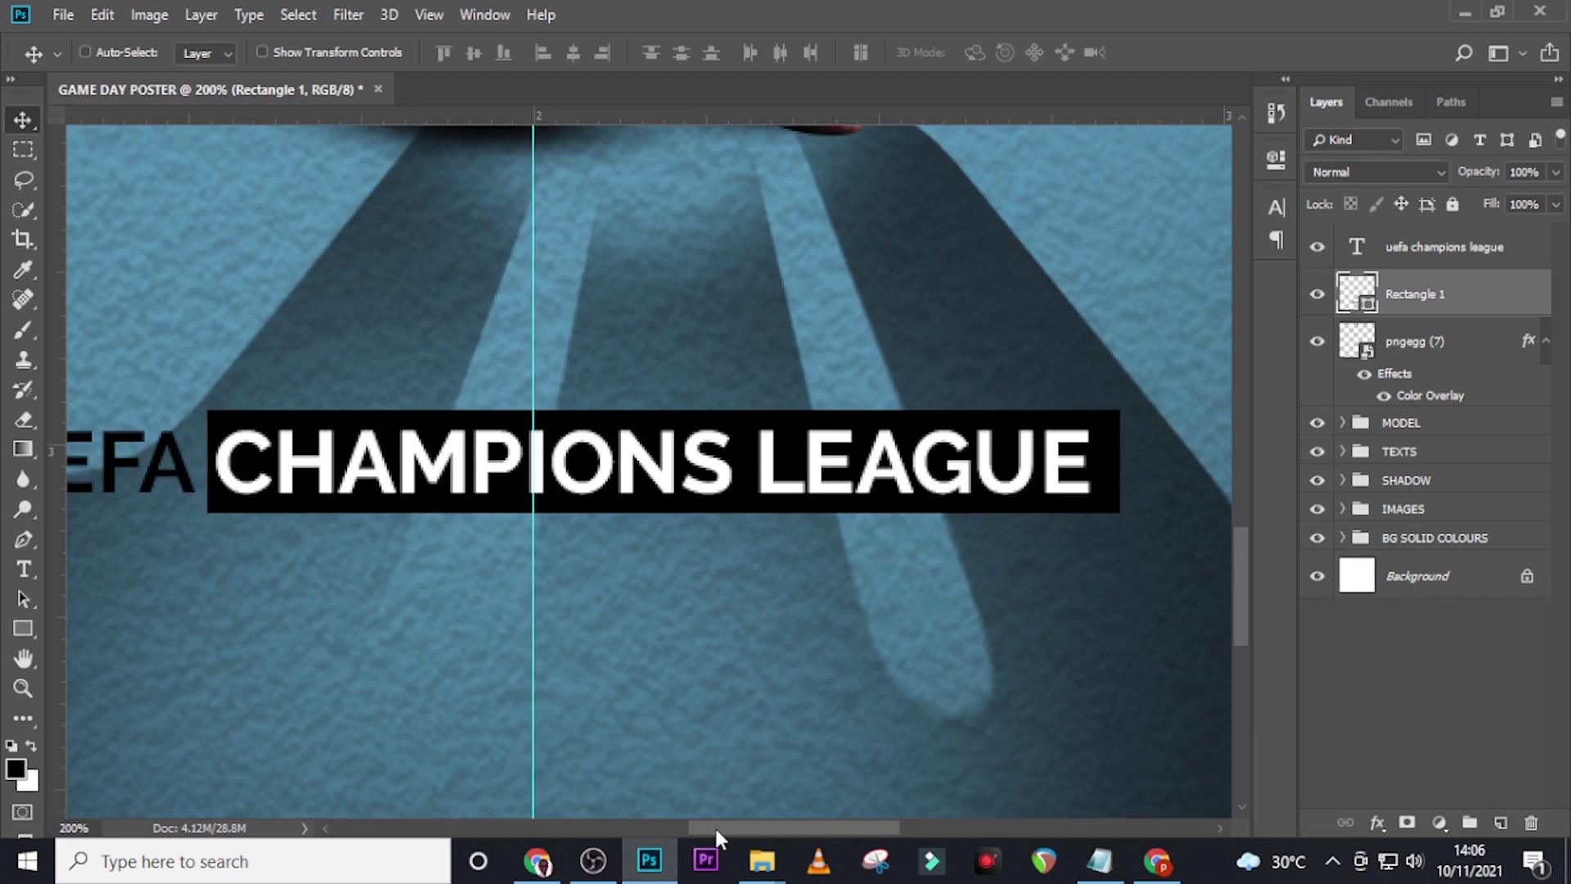
pyautogui.press('Left')
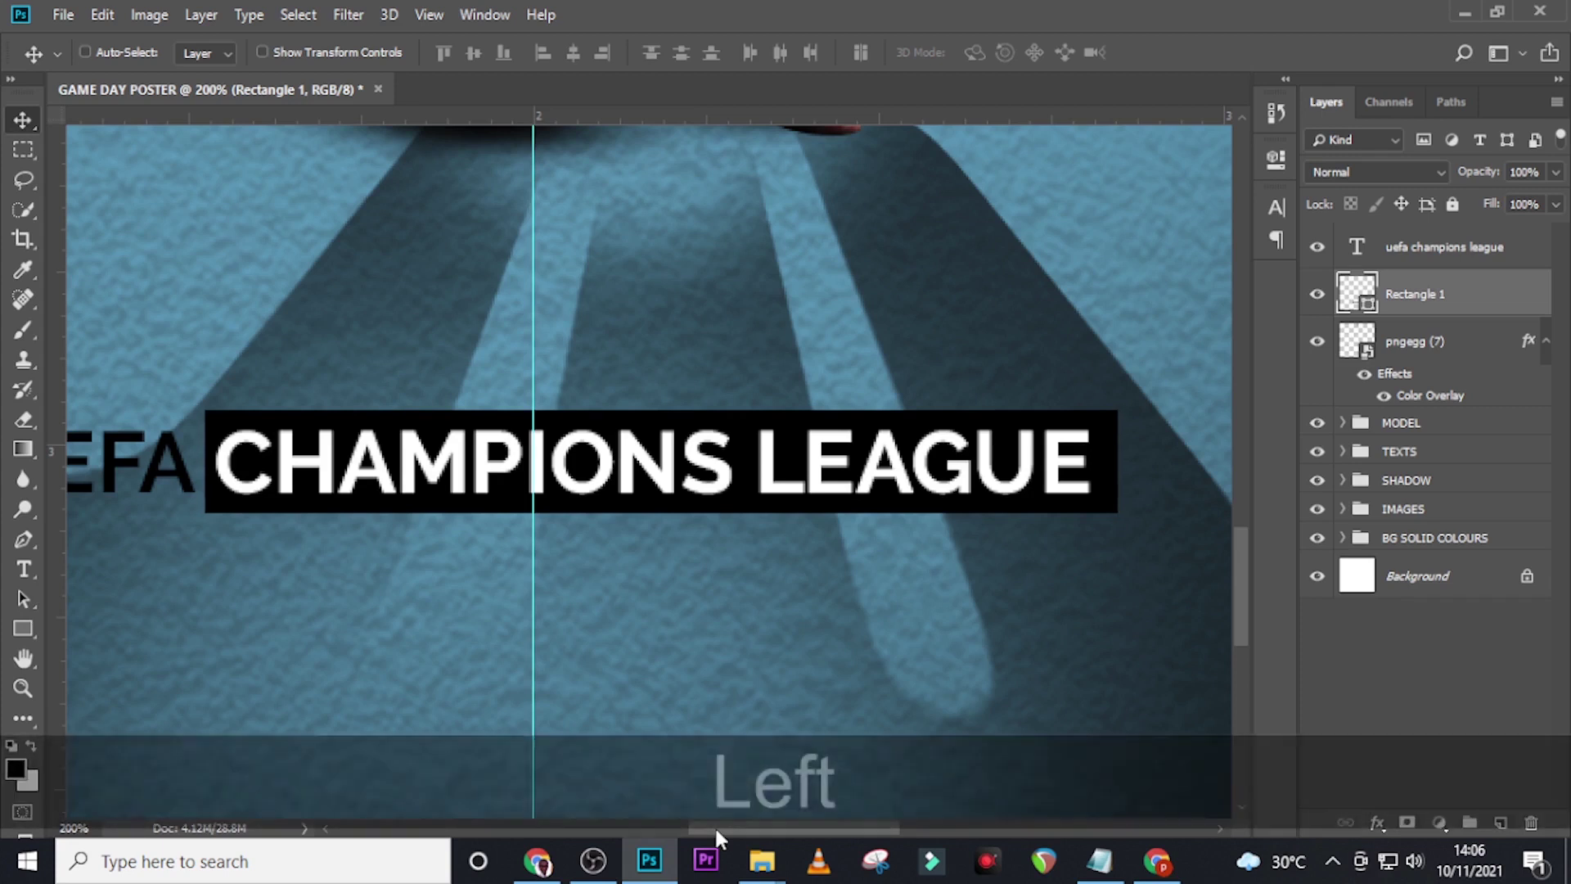
# Duplicate the black rectangle and shift the lower one 110 px left so it sits behind "UEFA".
pyautogui.hotkey('ctrl', 'j')
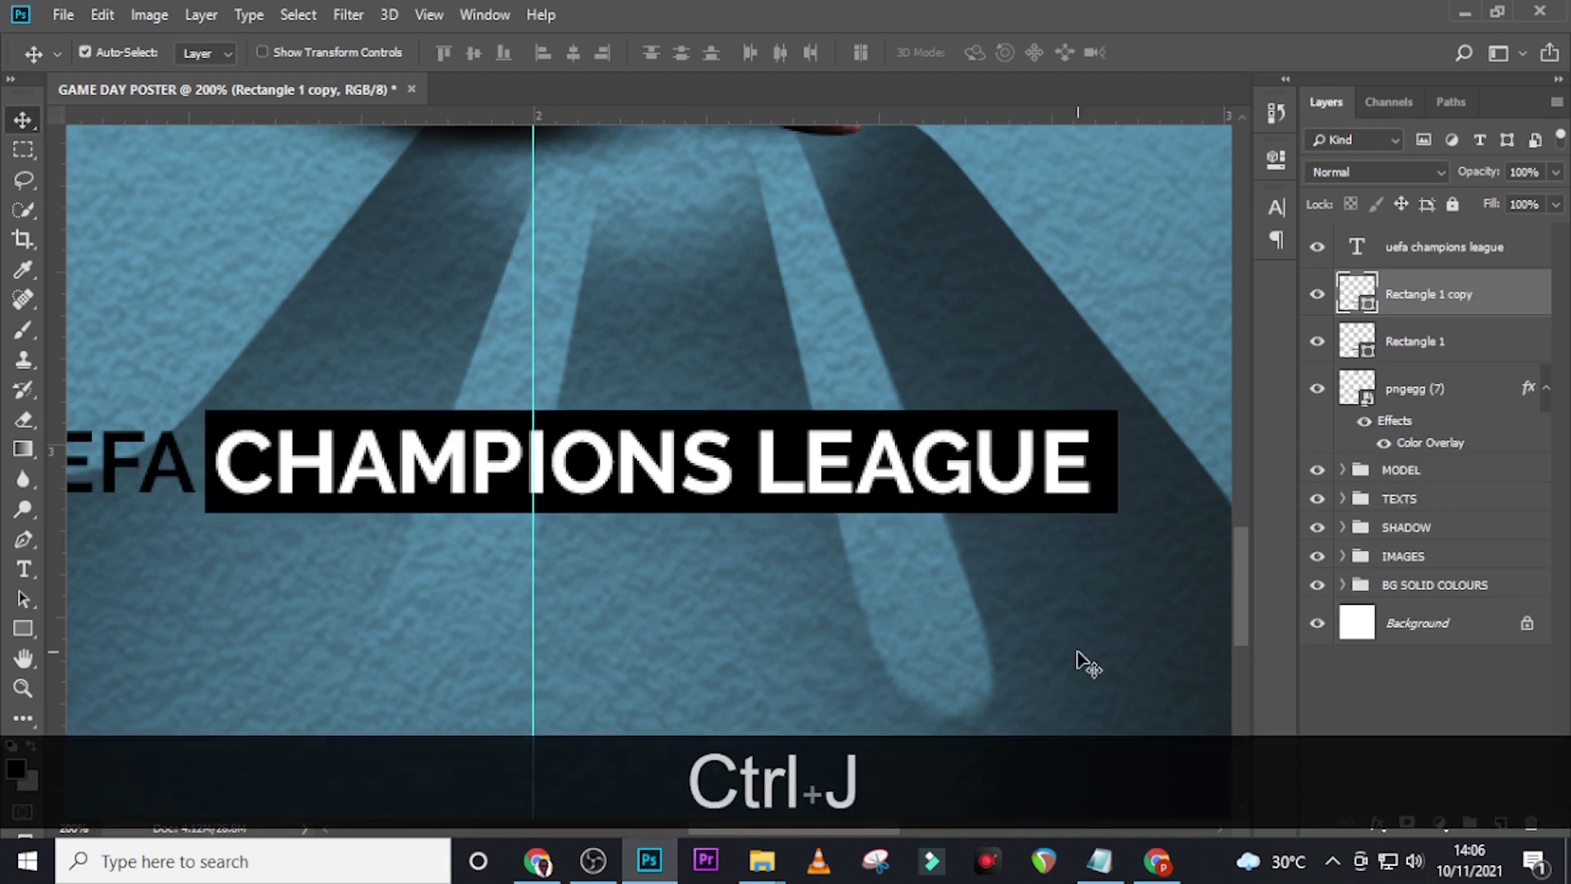
pyautogui.click(1406, 343)
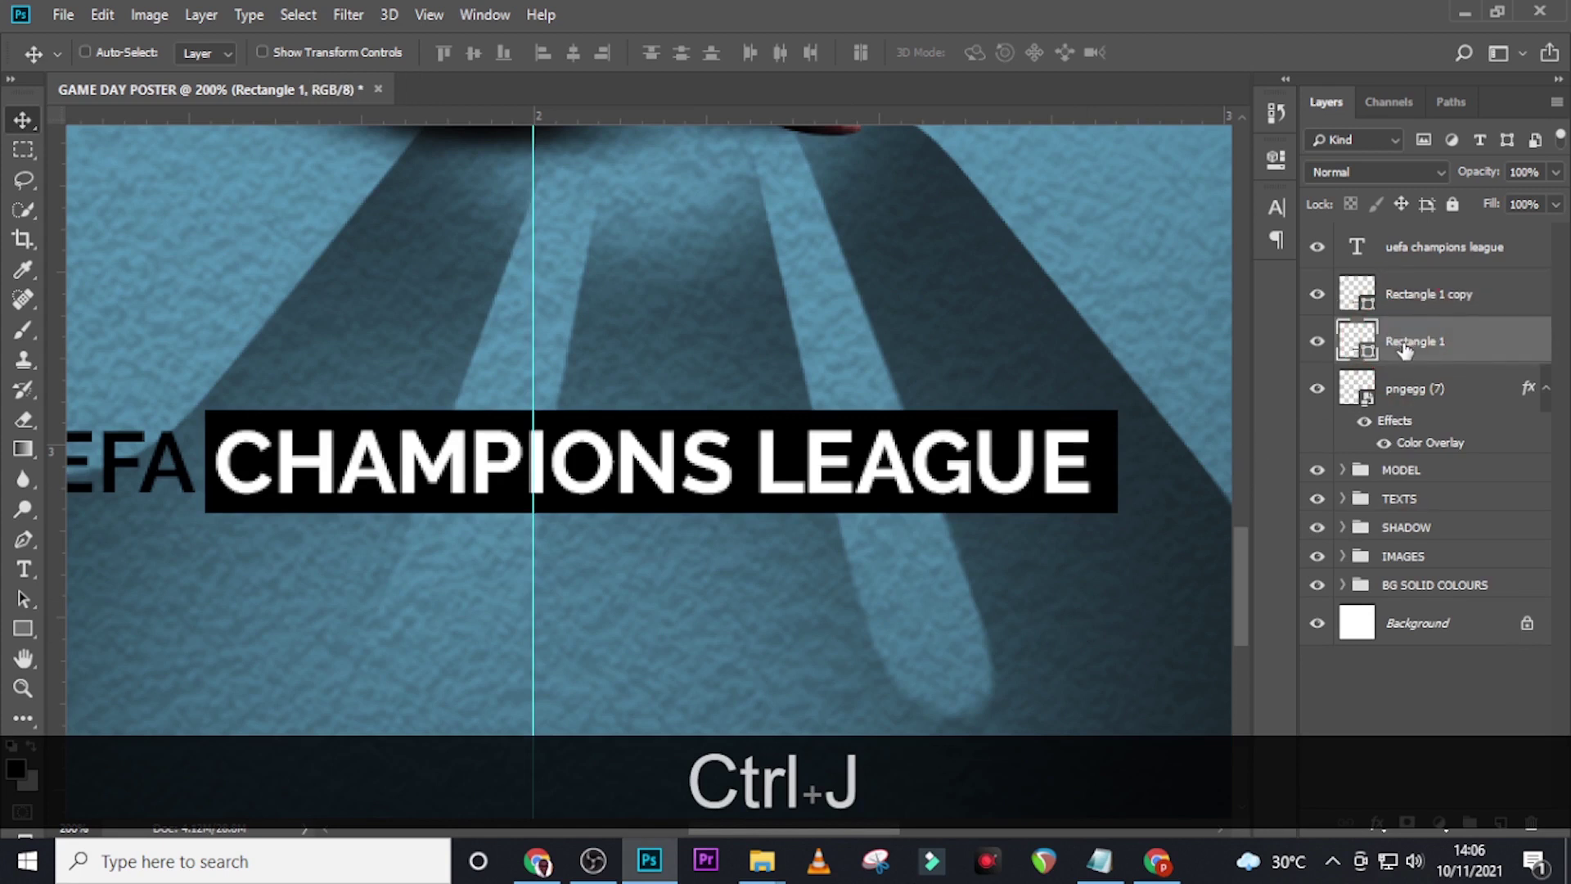
pyautogui.hotkey('shift', 'Left')
pyautogui.hotkey('shift', 'Left')
pyautogui.hotkey('shift', 'Left')
pyautogui.hotkey('shift', 'Left')
pyautogui.hotkey('shift', 'Left')
pyautogui.hotkey('shift', 'Left')
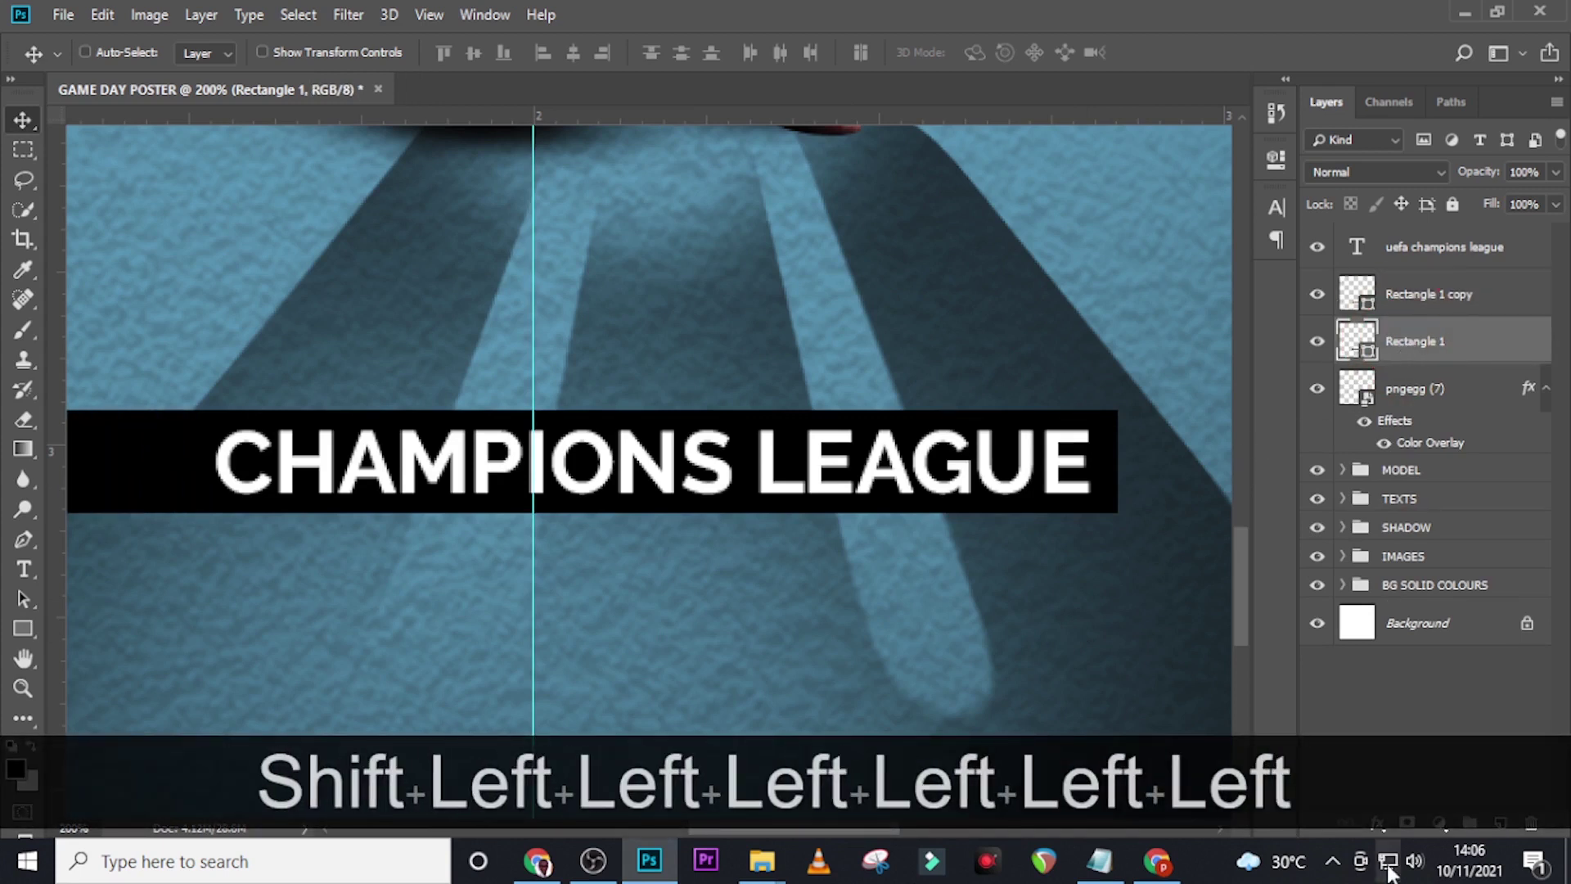
pyautogui.moveTo(828, 828); pyautogui.dragTo(786, 828)
pyautogui.hotkey('shift', 'Left')
pyautogui.hotkey('shift', 'Left')
pyautogui.hotkey('shift', 'Left')
pyautogui.hotkey('shift', 'Left')
pyautogui.hotkey('shift', 'Left')
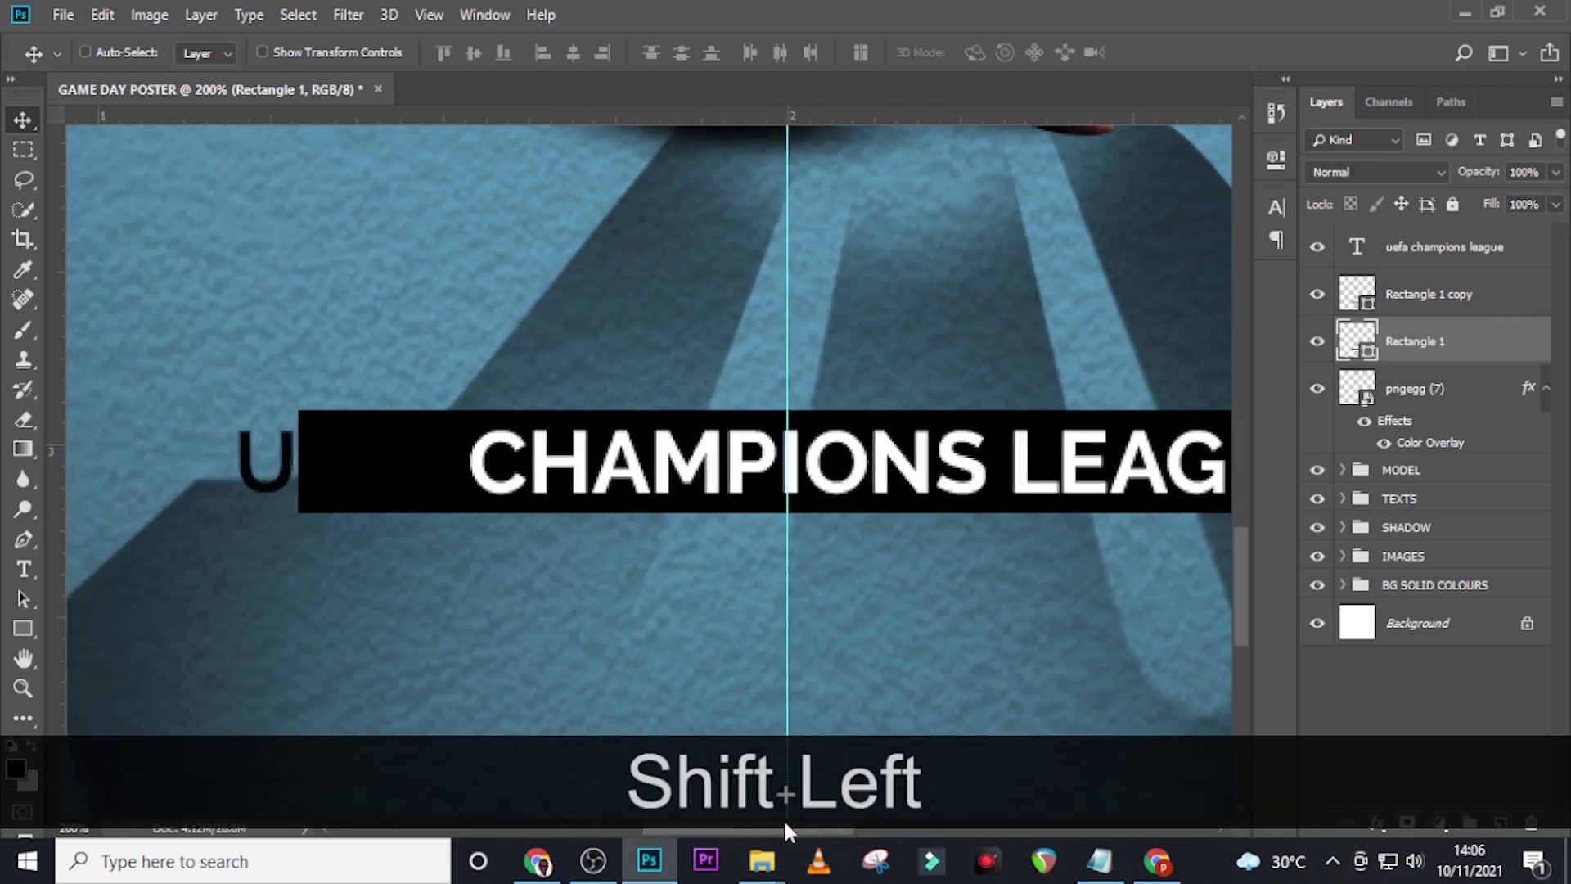
# Recolour the rectangle behind "UEFA" to yellow, F3C711.
pyautogui.doubleClick(1365, 348)
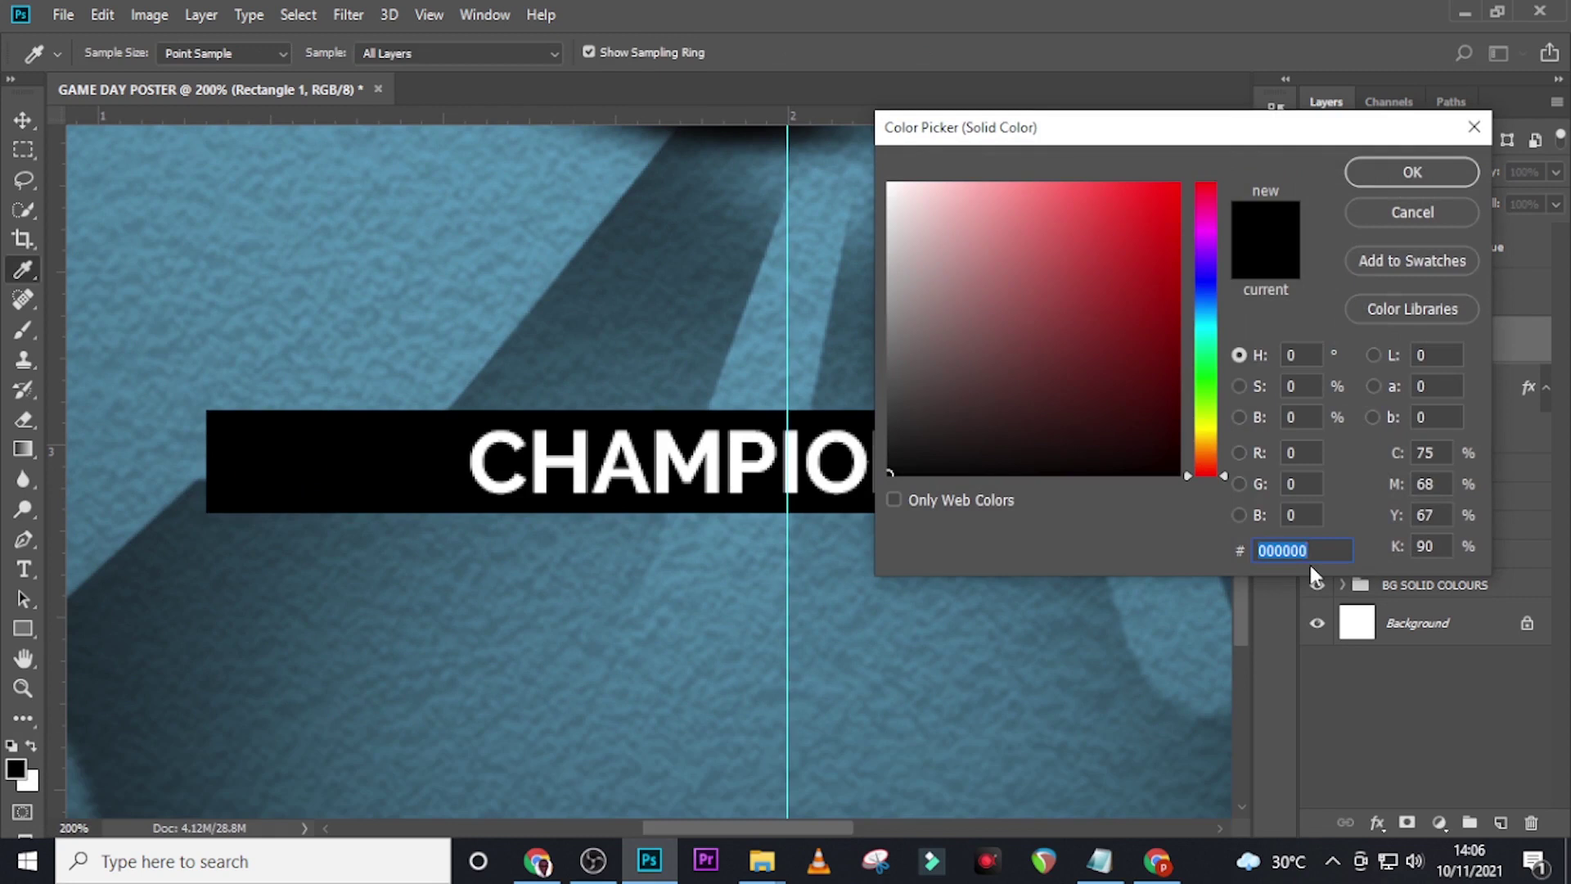
pyautogui.write('F')
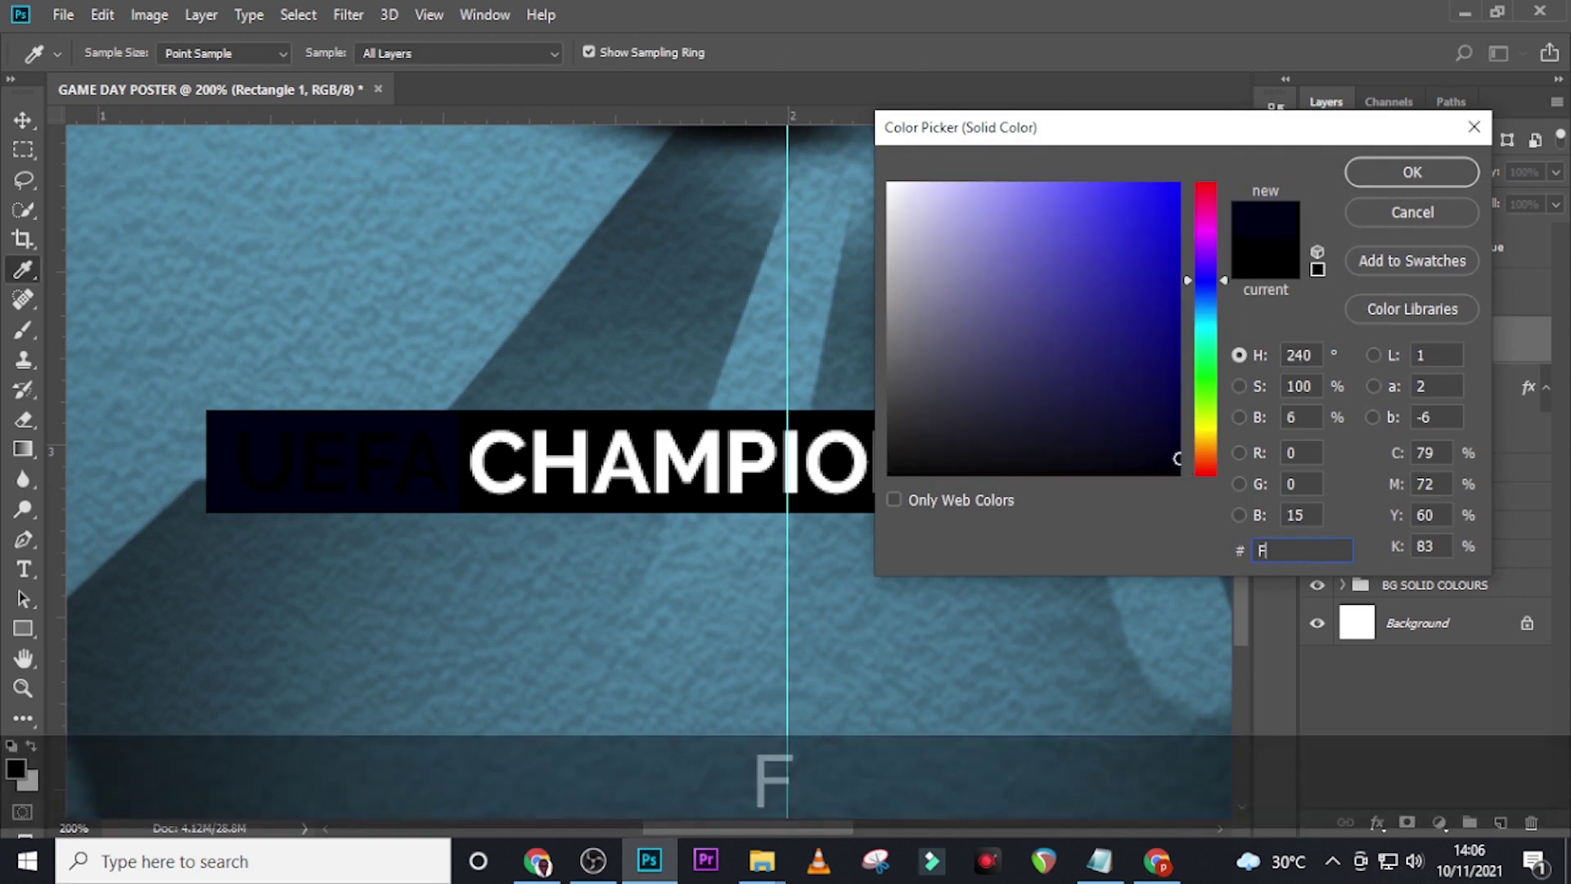
pyautogui.write('3C')
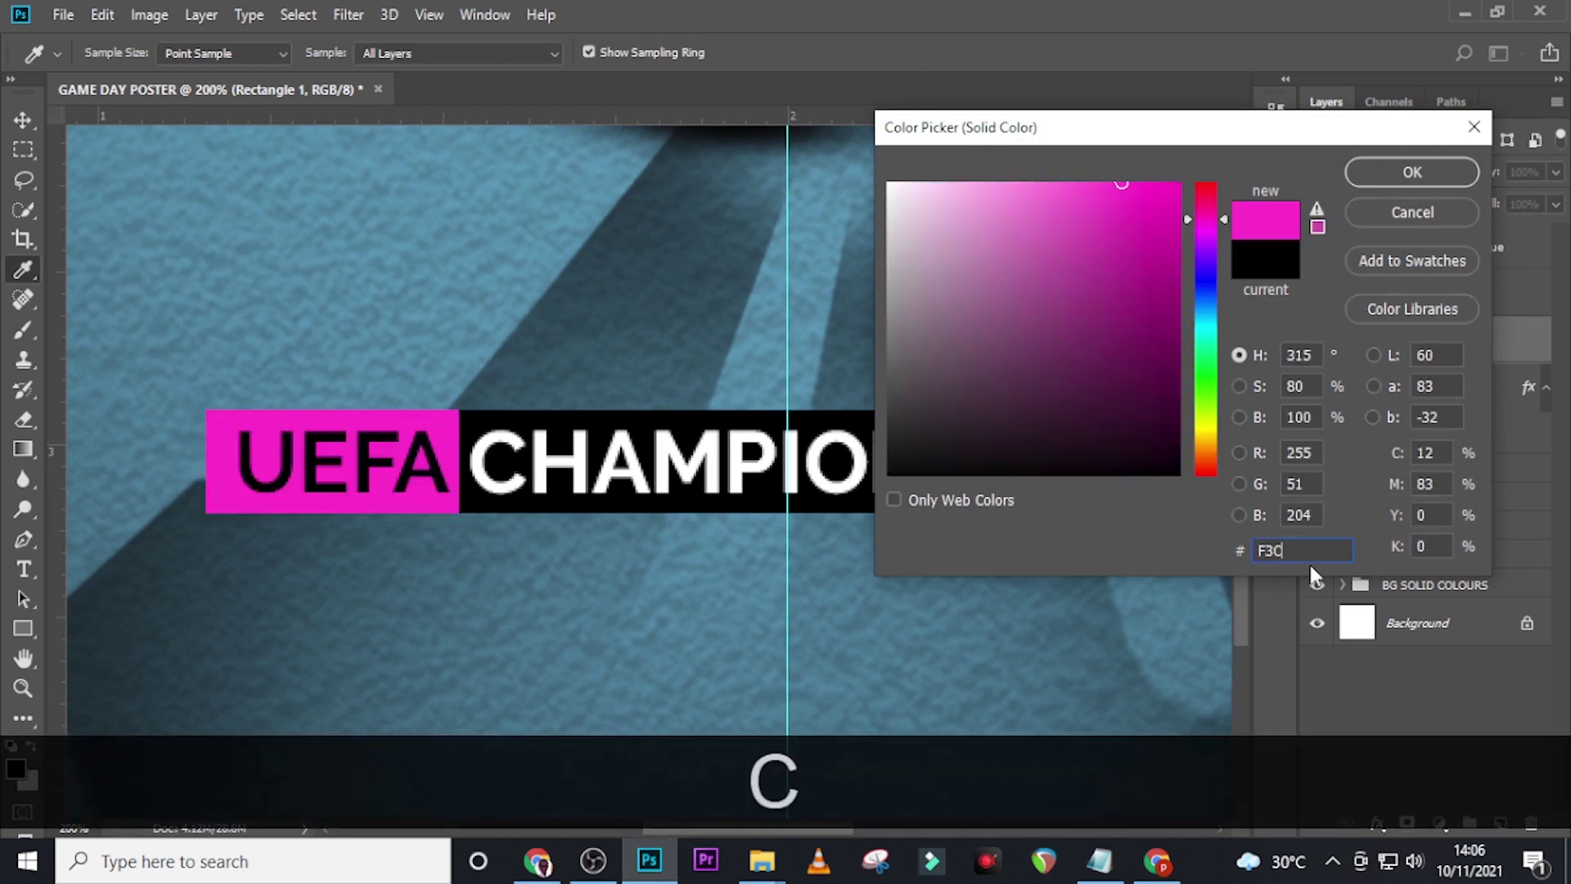
pyautogui.write('711')
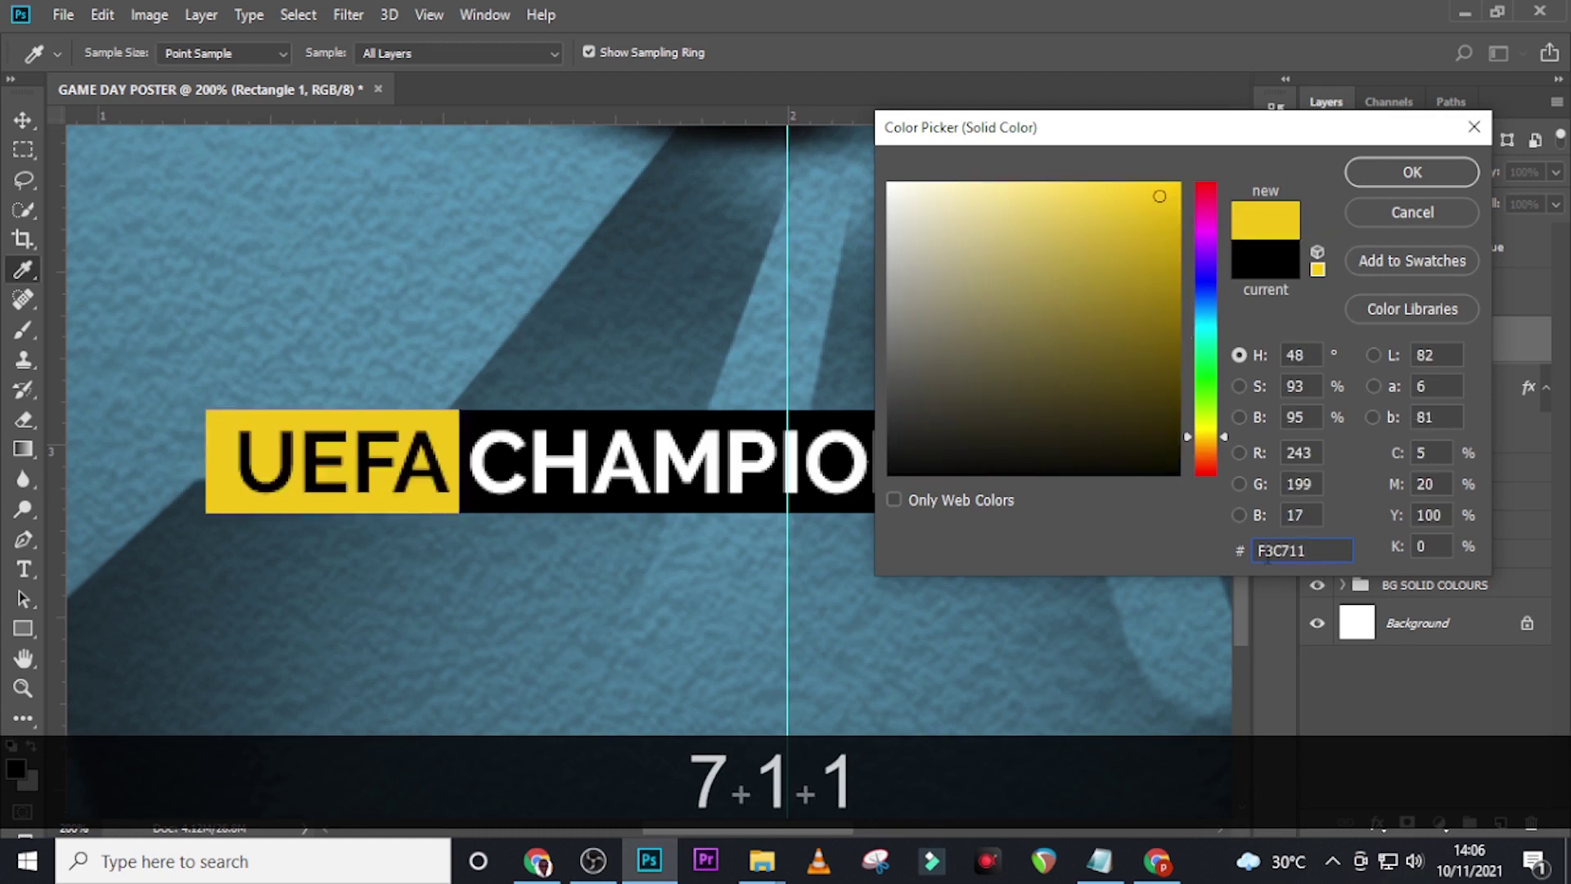
pyautogui.click(1413, 174)
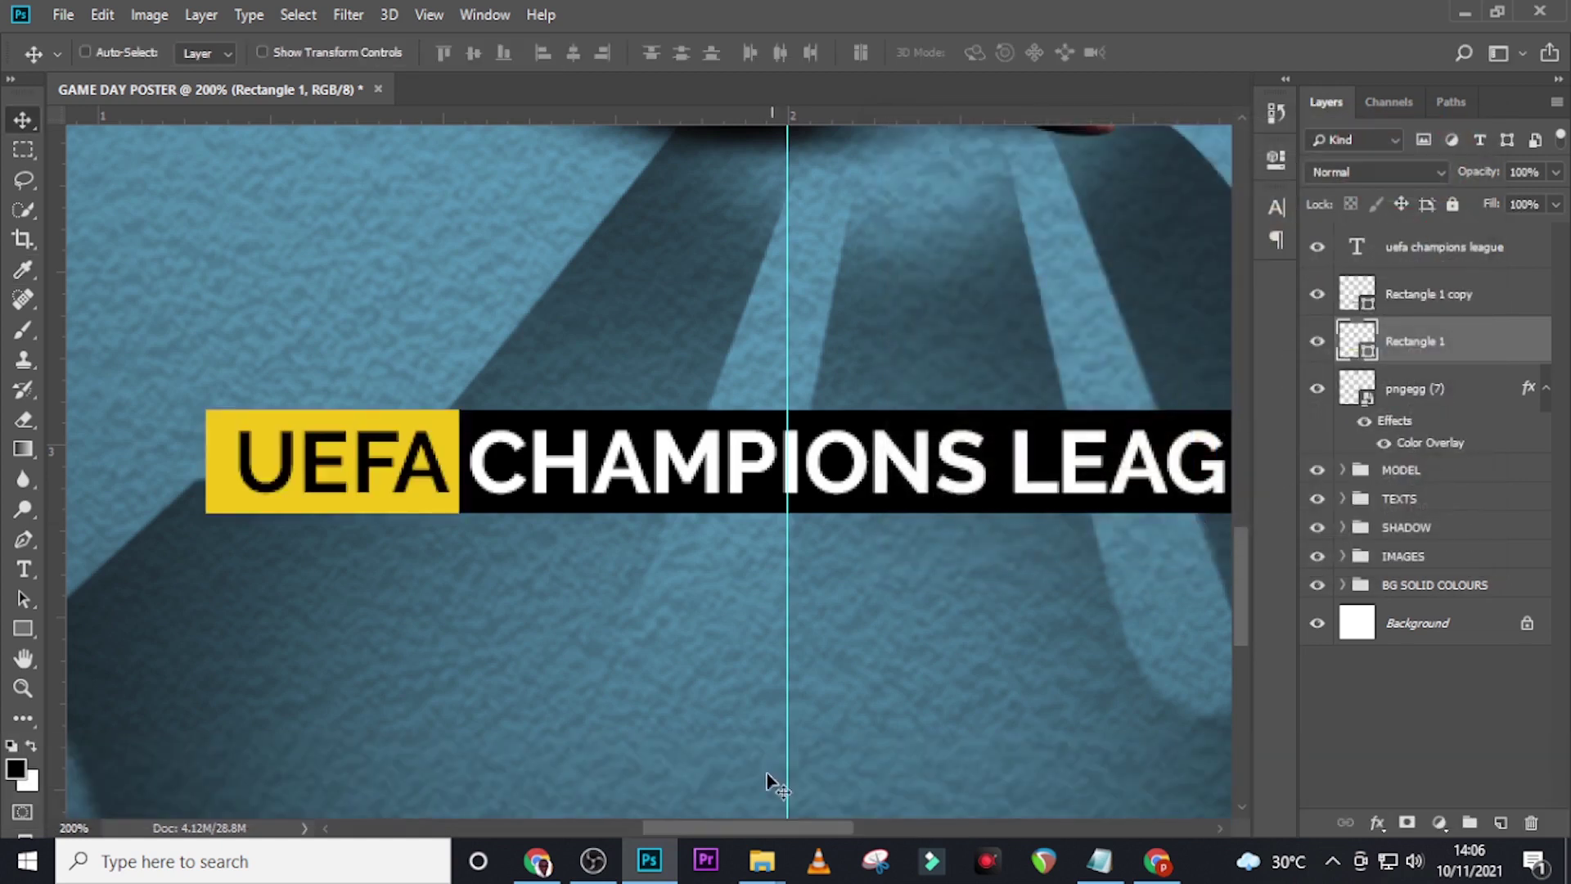
# Nudge the yellow rectangle 4 px right to tighten its margin around "UEFA".
pyautogui.moveTo(750, 826); pyautogui.dragTo(763, 833)
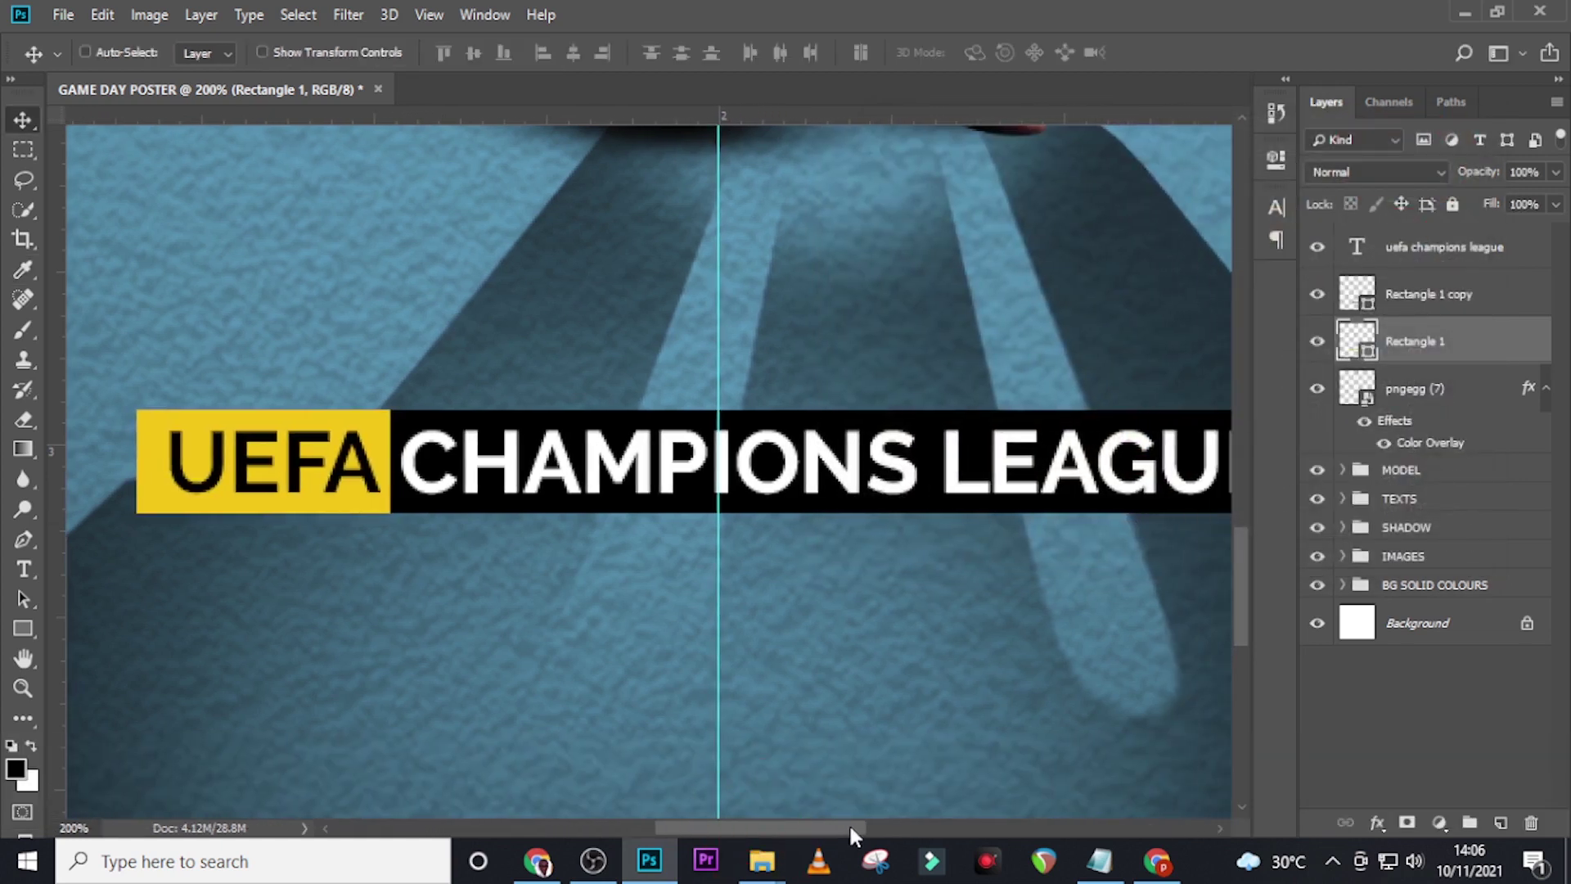
pyautogui.hotkey('ctrl', '-')
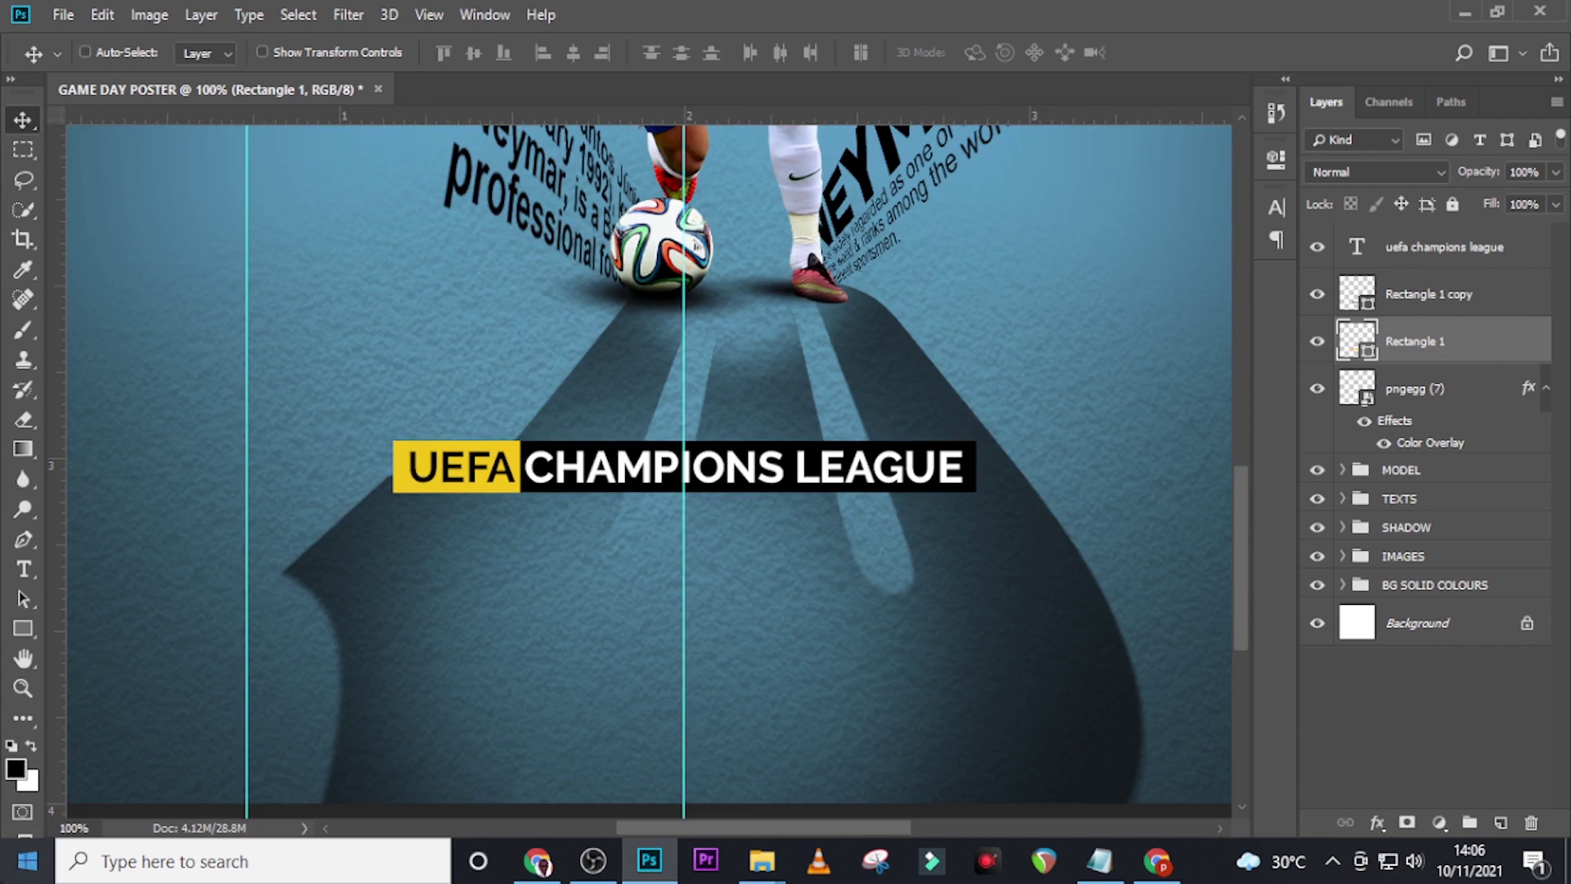
pyautogui.press('Right')
pyautogui.press('Right')
pyautogui.press('Right')
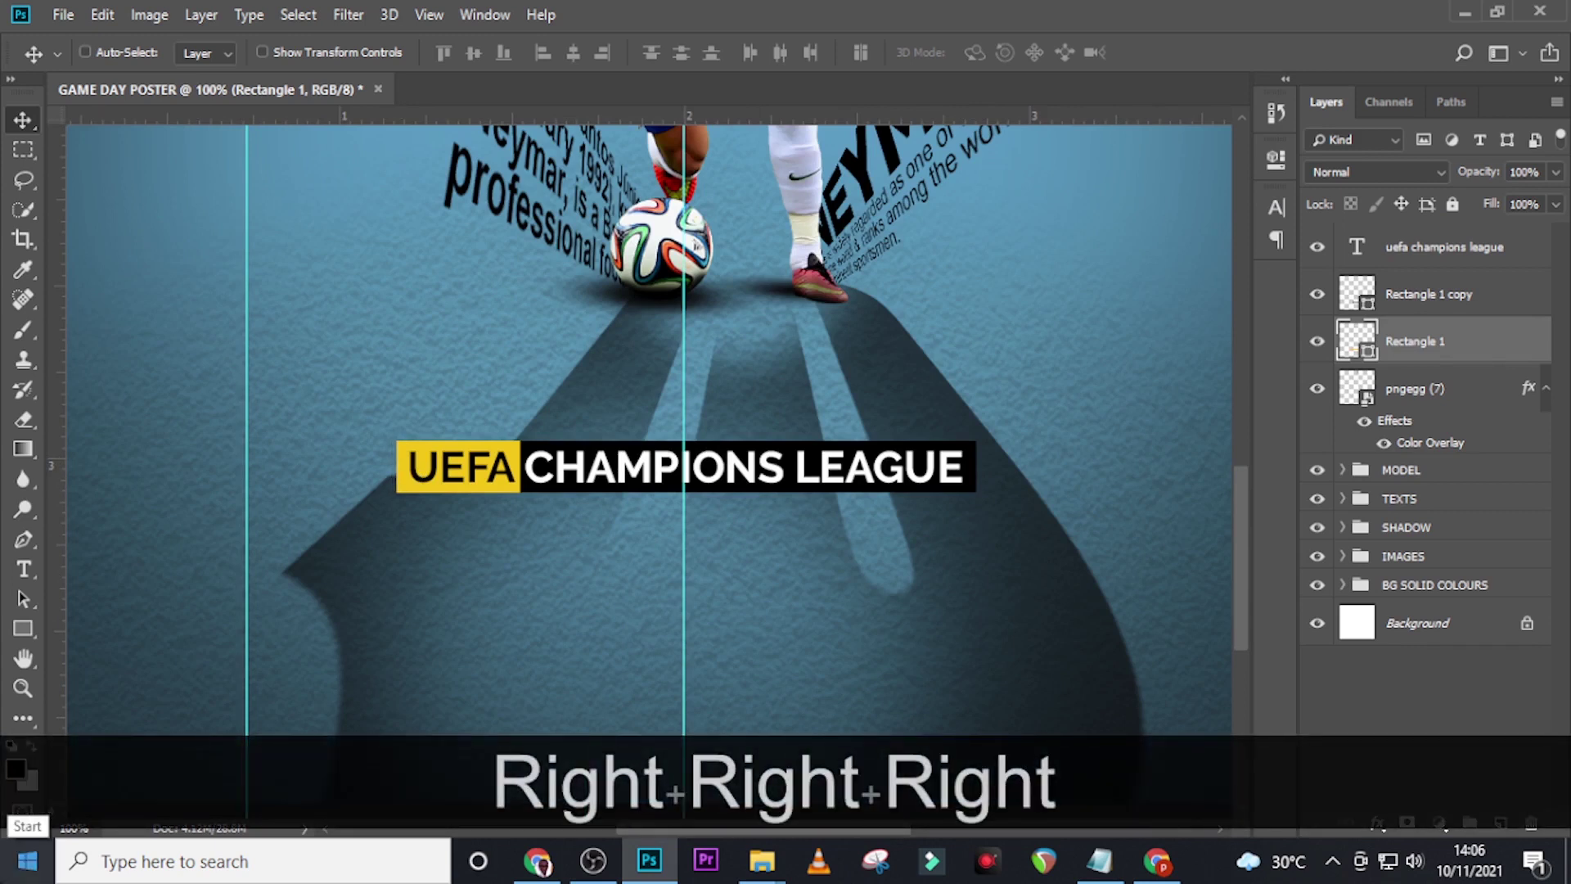
pyautogui.press('Right')
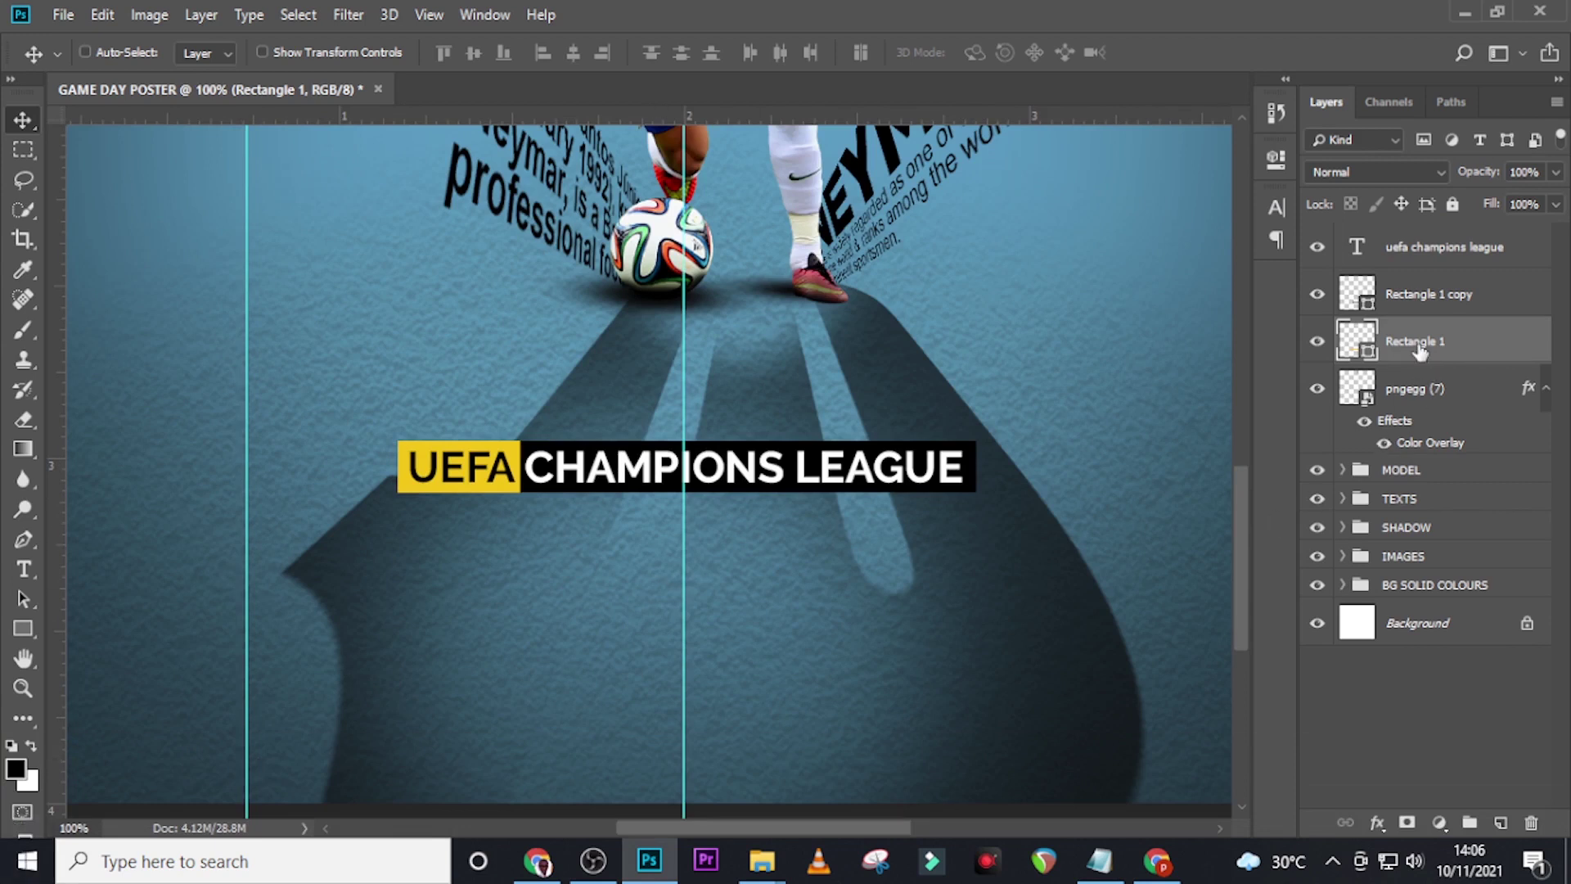
# Transform the "uefa champions league" text and both rectangles together, shifting them left to X 599.50 px on the centre guide.
pyautogui.keyDown('ctrl'); pyautogui.click(1407, 294); pyautogui.keyUp('ctrl')
pyautogui.keyDown('ctrl'); pyautogui.click(1407, 247); pyautogui.keyUp('ctrl')
pyautogui.hotkey('ctrl', 't')
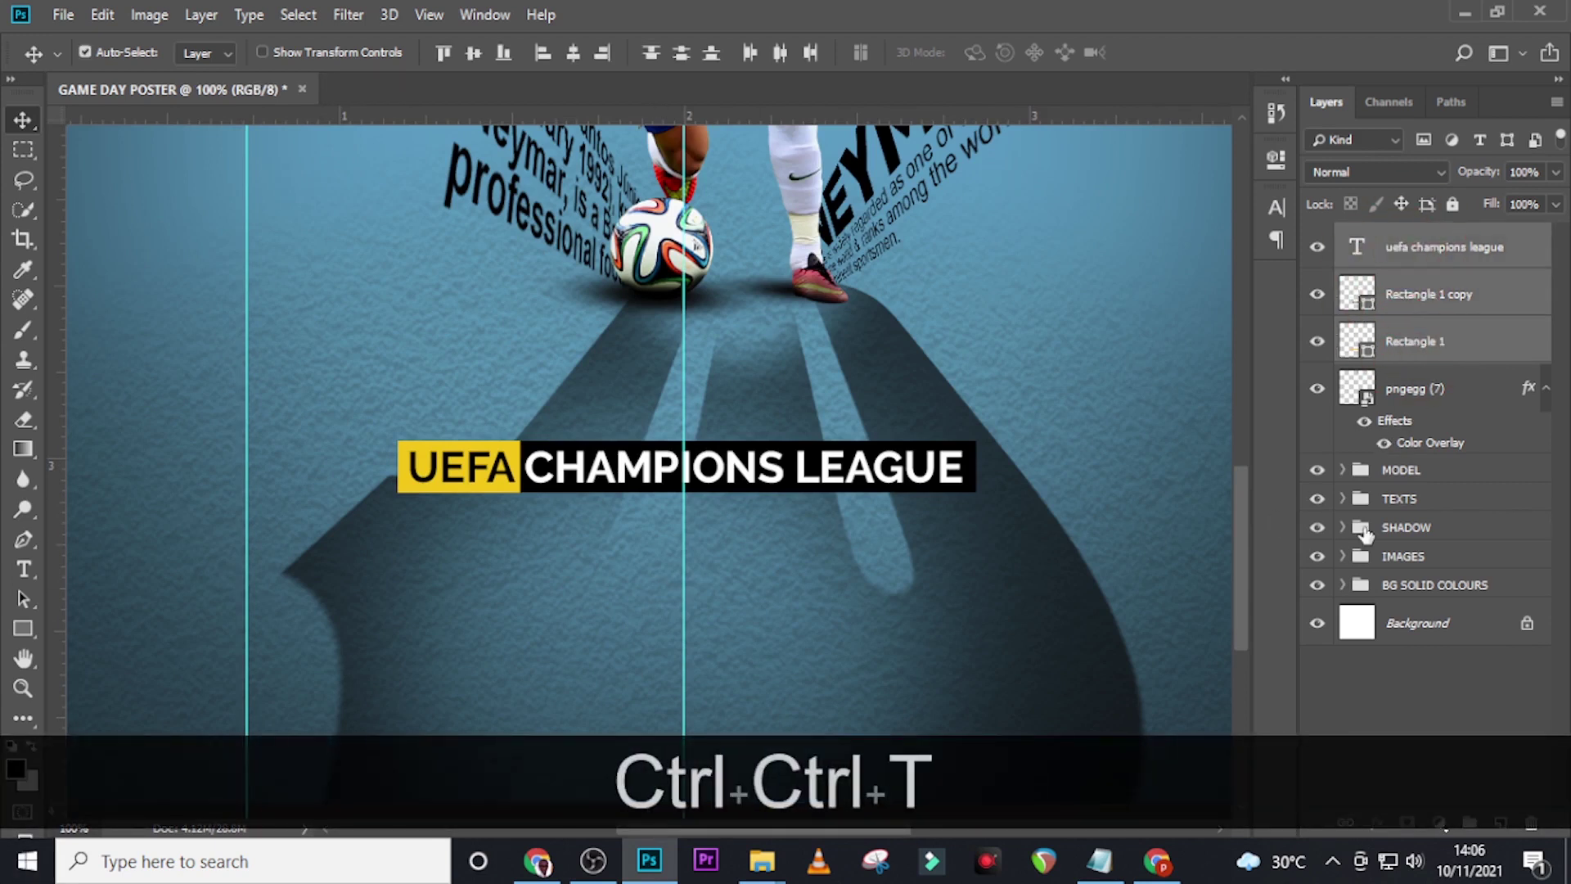
pyautogui.press('Left')
pyautogui.press('Left')
pyautogui.press('Left')
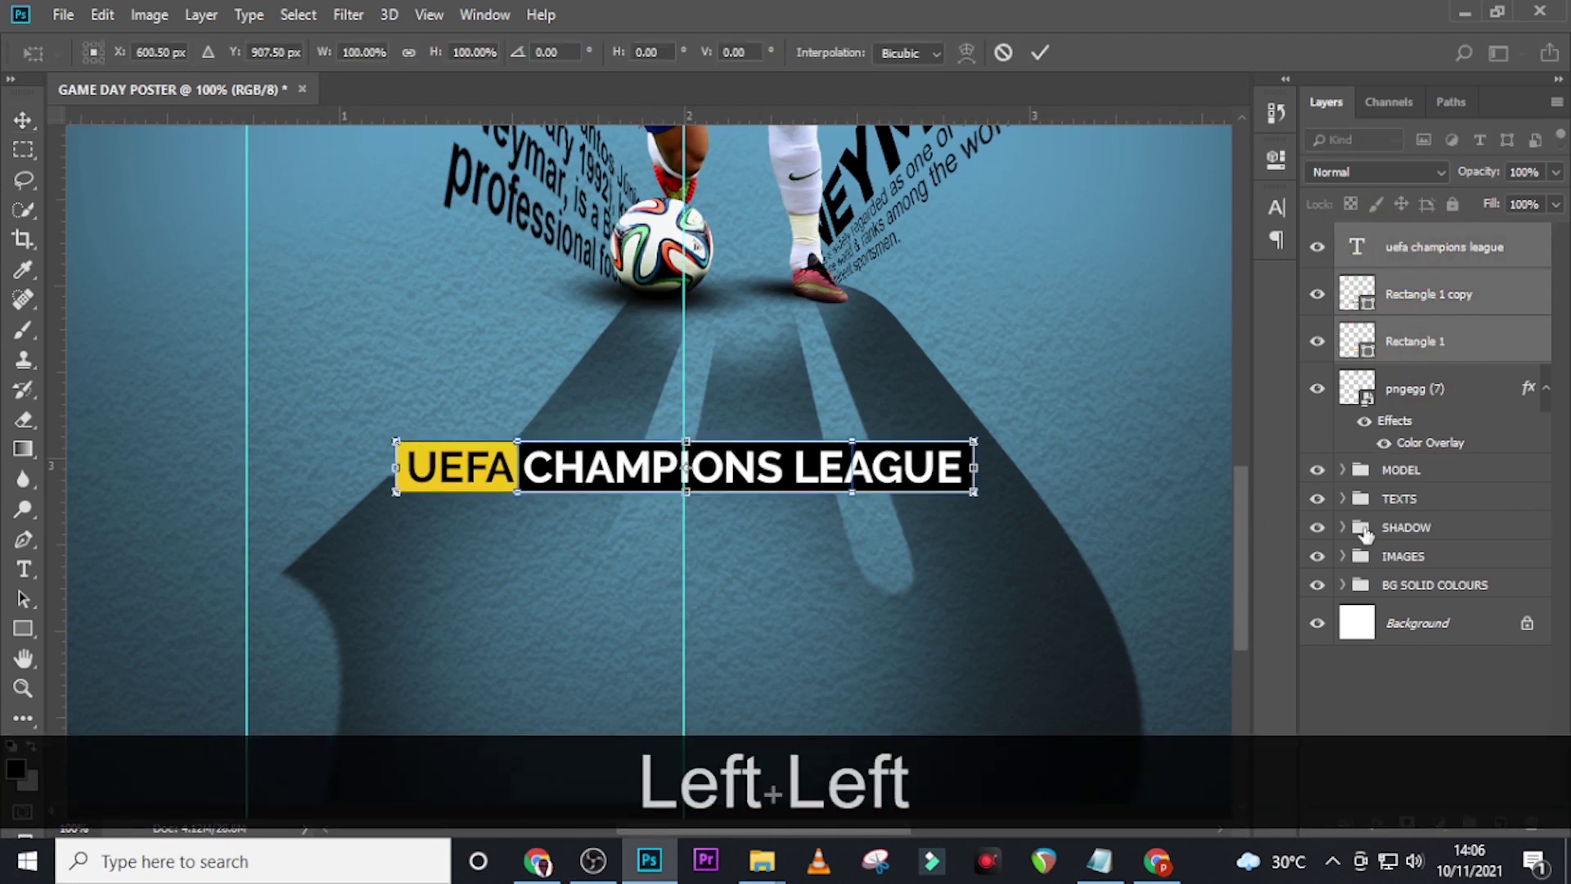
pyautogui.press('Return')
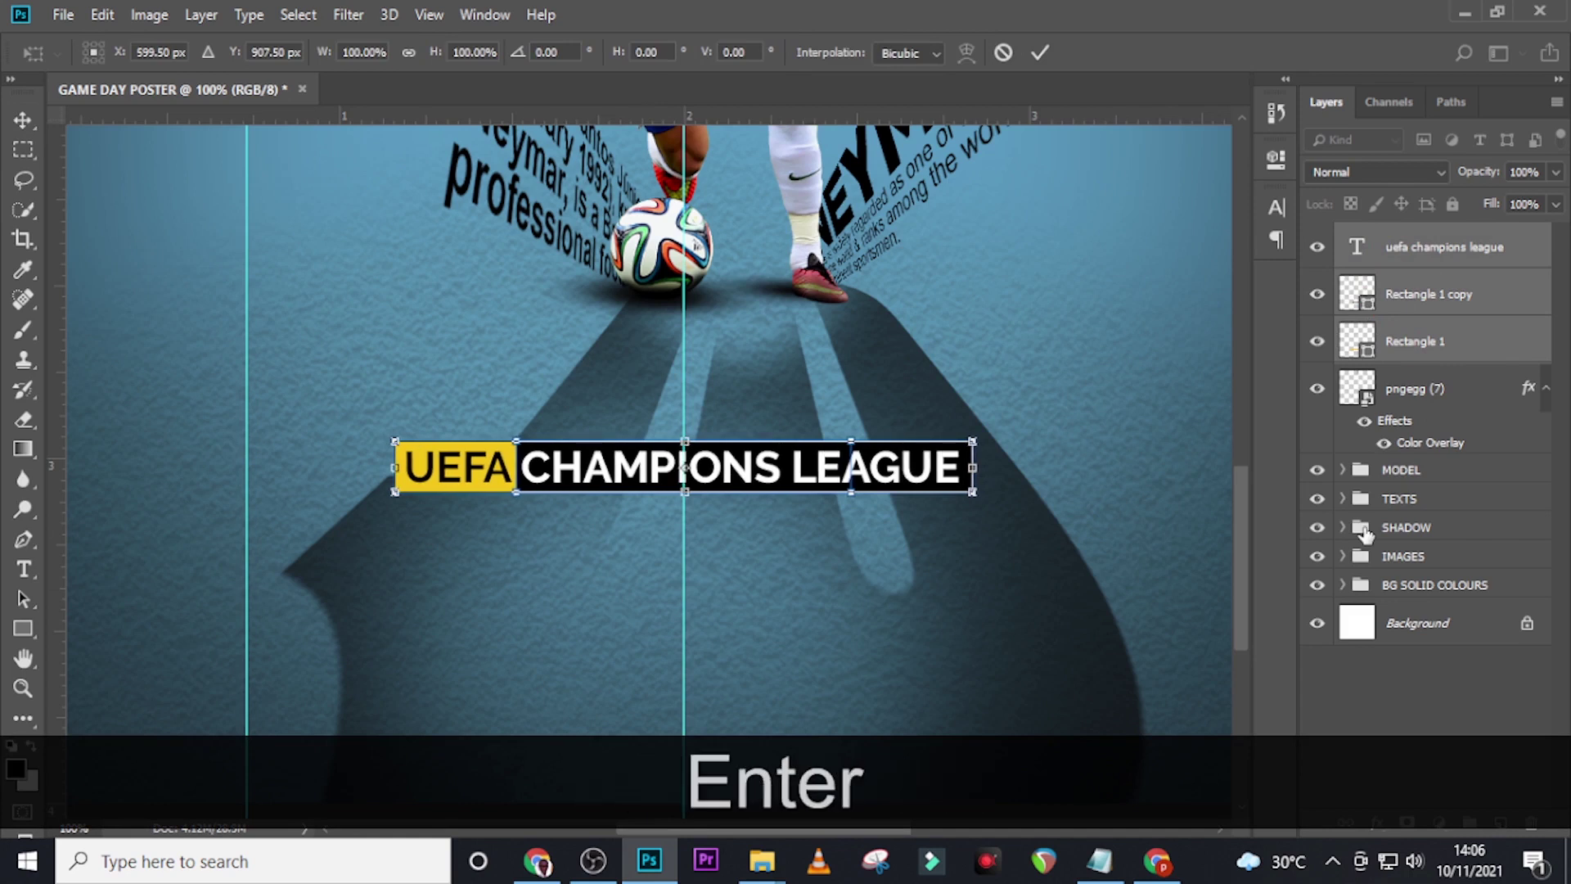
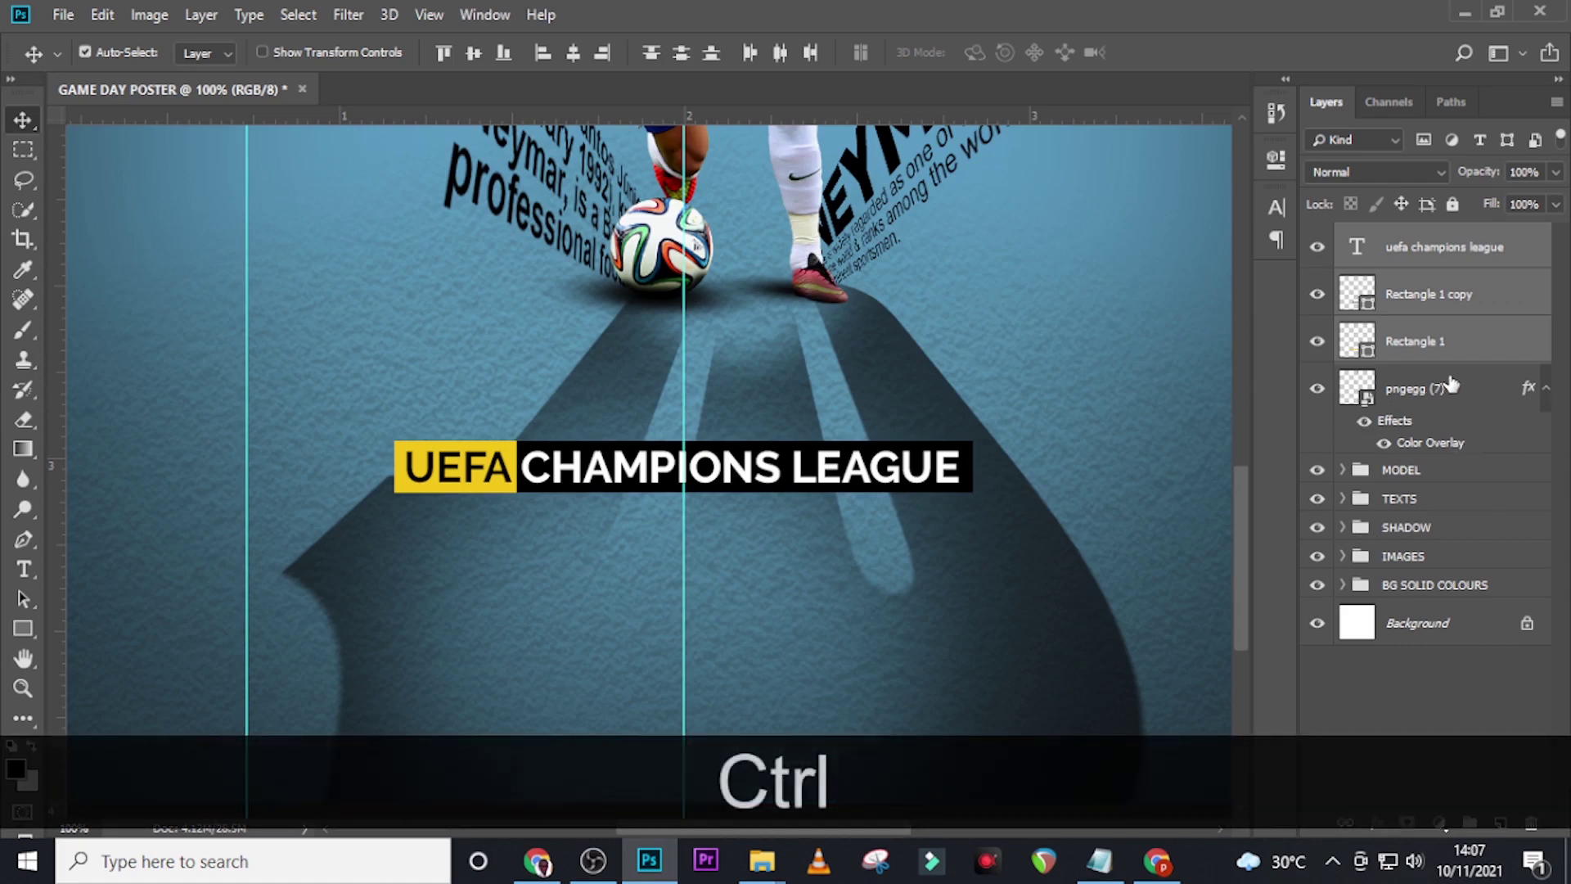
# Group the "uefa champions league" text with its two rectangles and name the group LOWE TEXT.
pyautogui.hotkey('ctrl', 'g')
pyautogui.doubleClick(1404, 239)
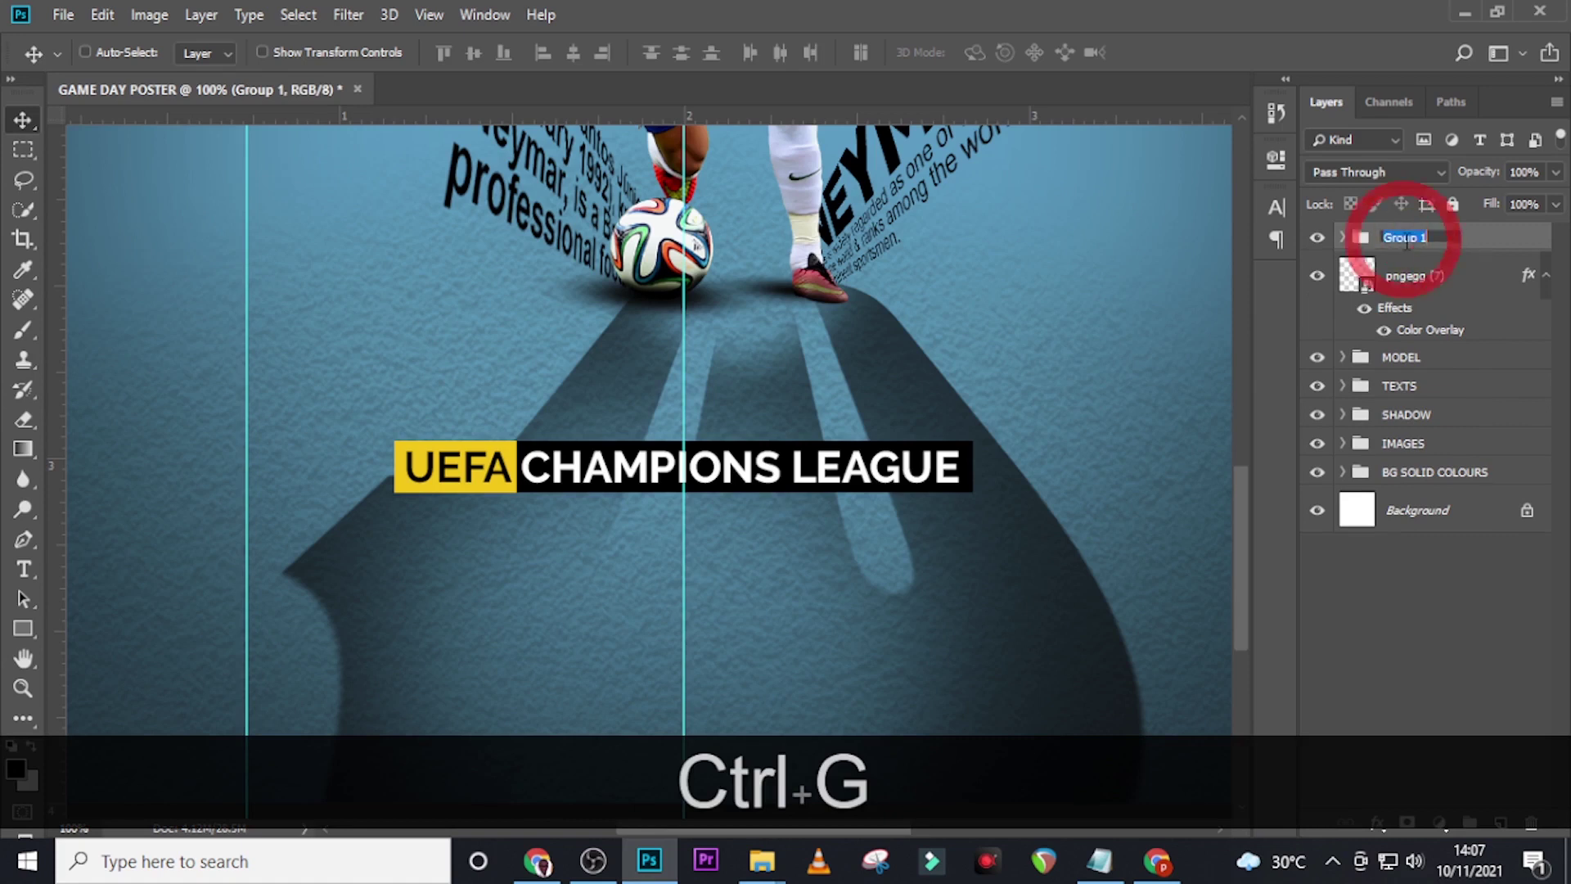
pyautogui.write('LOWE TE')
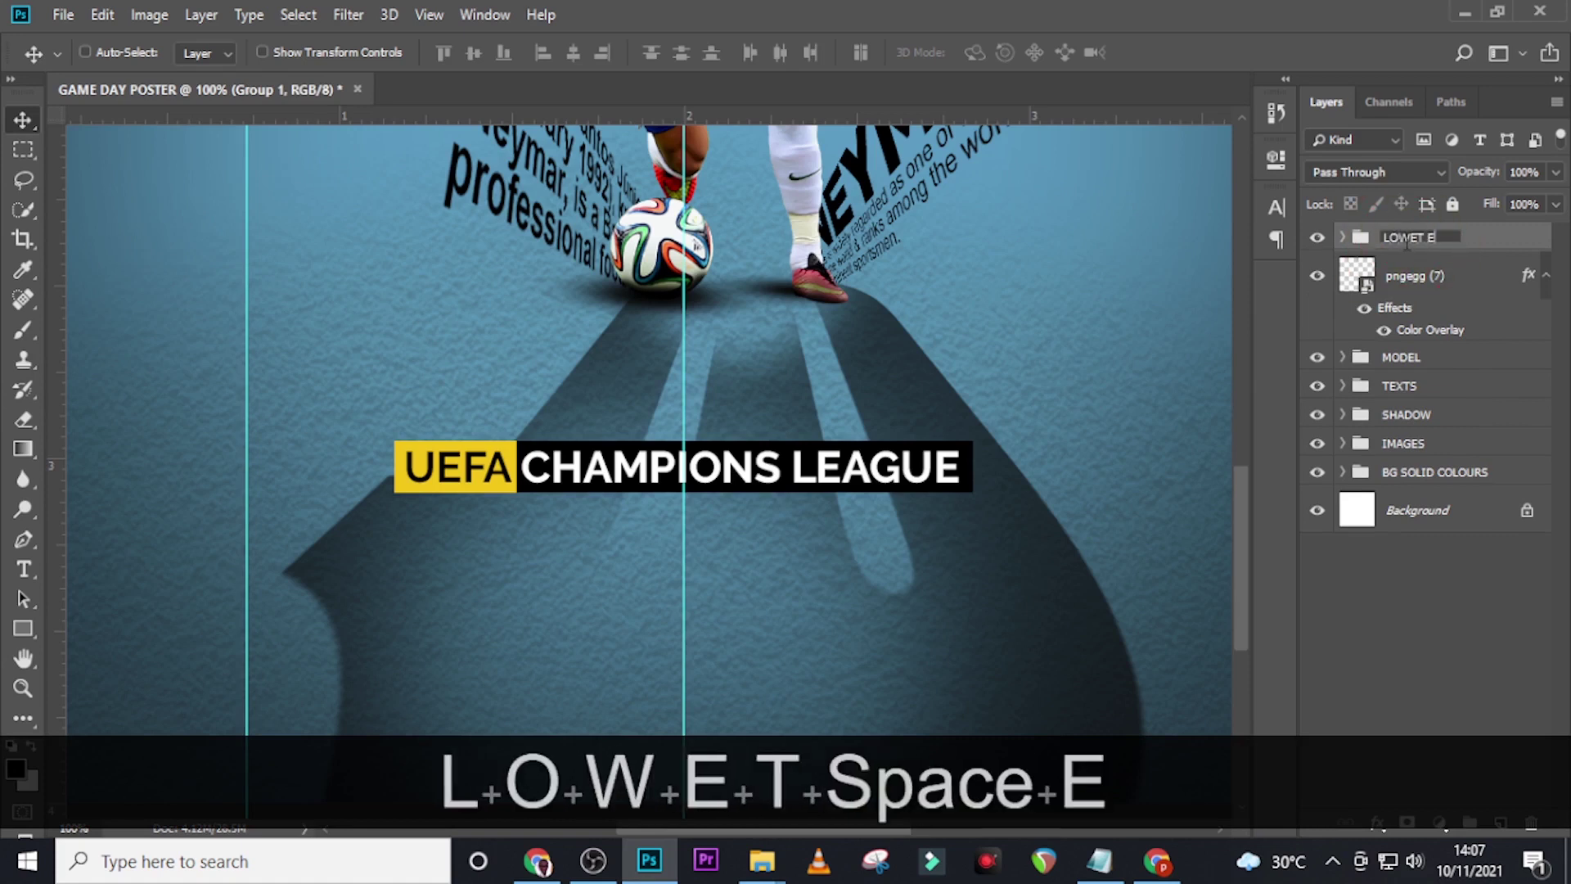
pyautogui.press('BackSpace')
pyautogui.press('BackSpace')
pyautogui.write('TEXT')
pyautogui.press('Return')
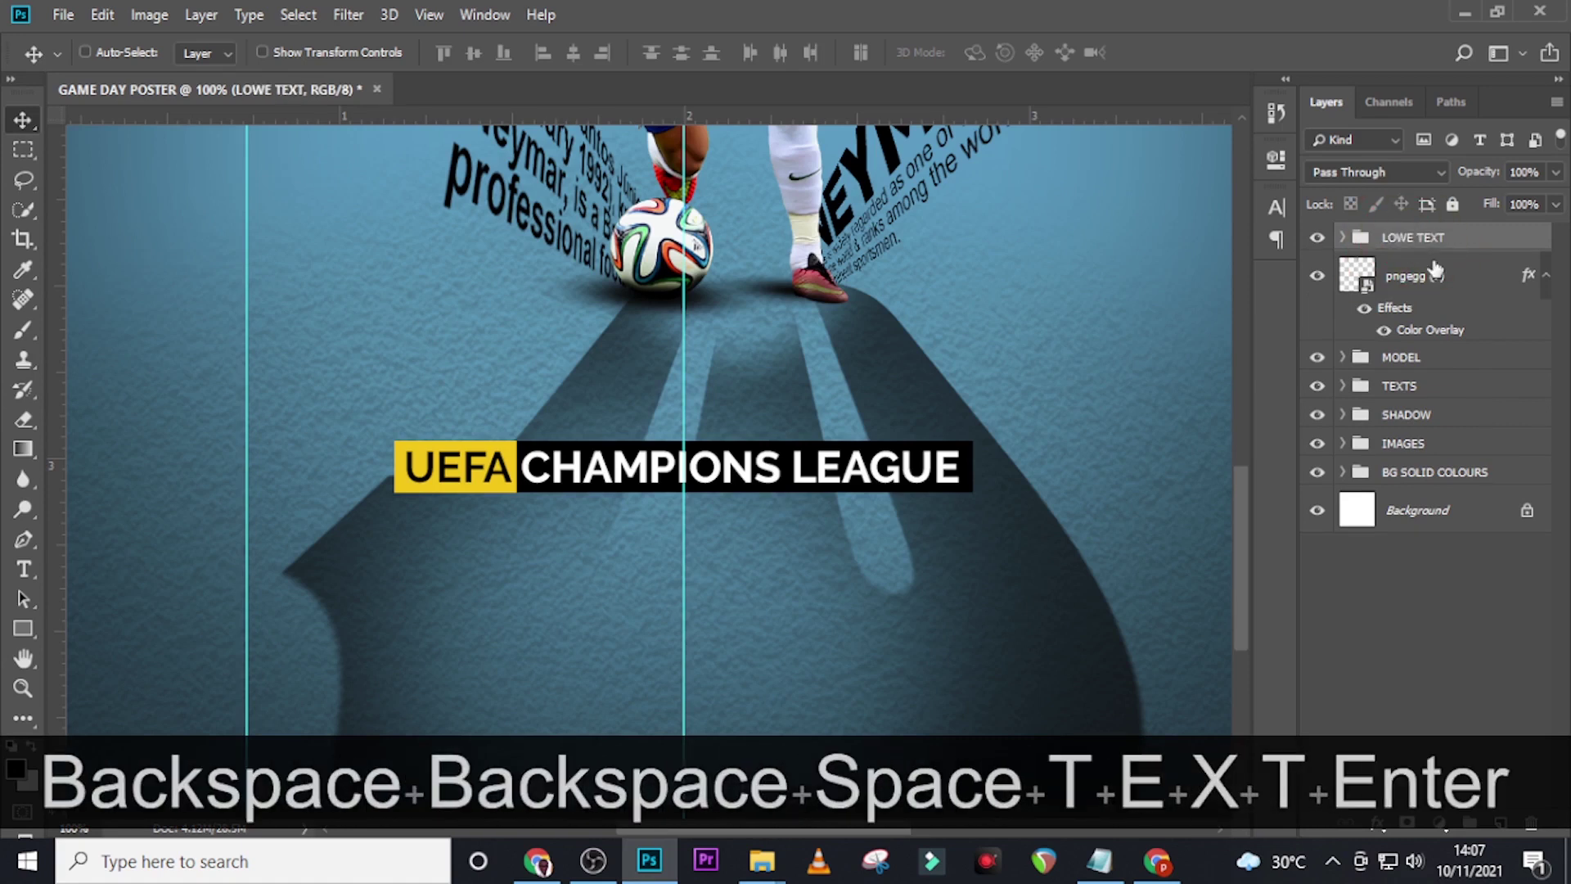
# Put the Champions League logo layer, pngegg (7), into a group named LOGO and check both new groups' visibility on the whole poster.
pyautogui.click(1542, 278)
pyautogui.click(1497, 278)
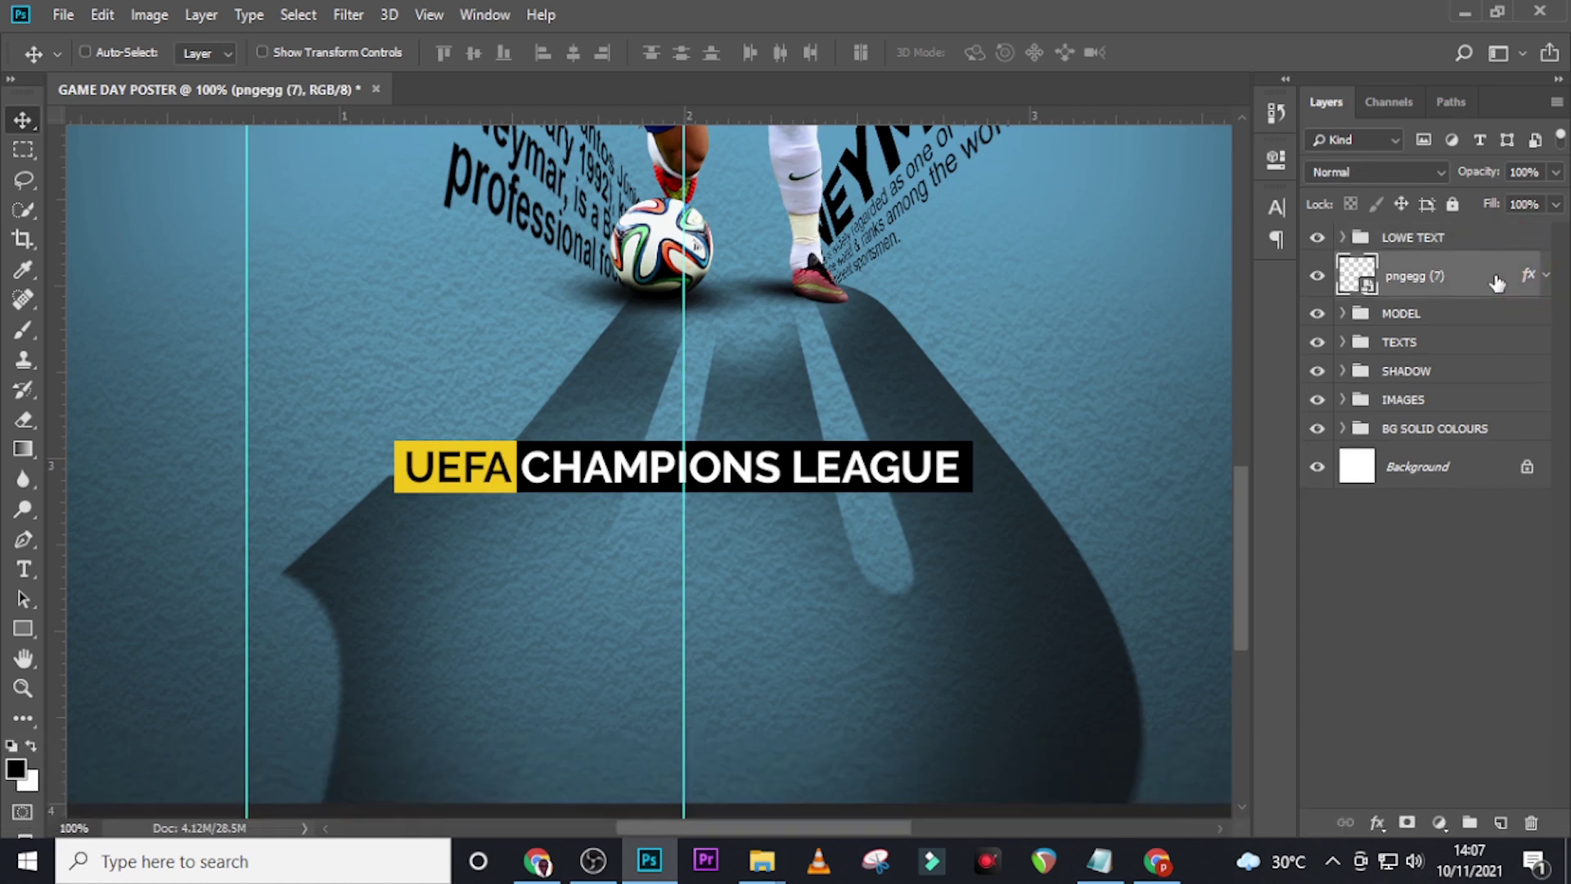
pyautogui.hotkey('ctrl', 'g')
pyautogui.doubleClick(1391, 266)
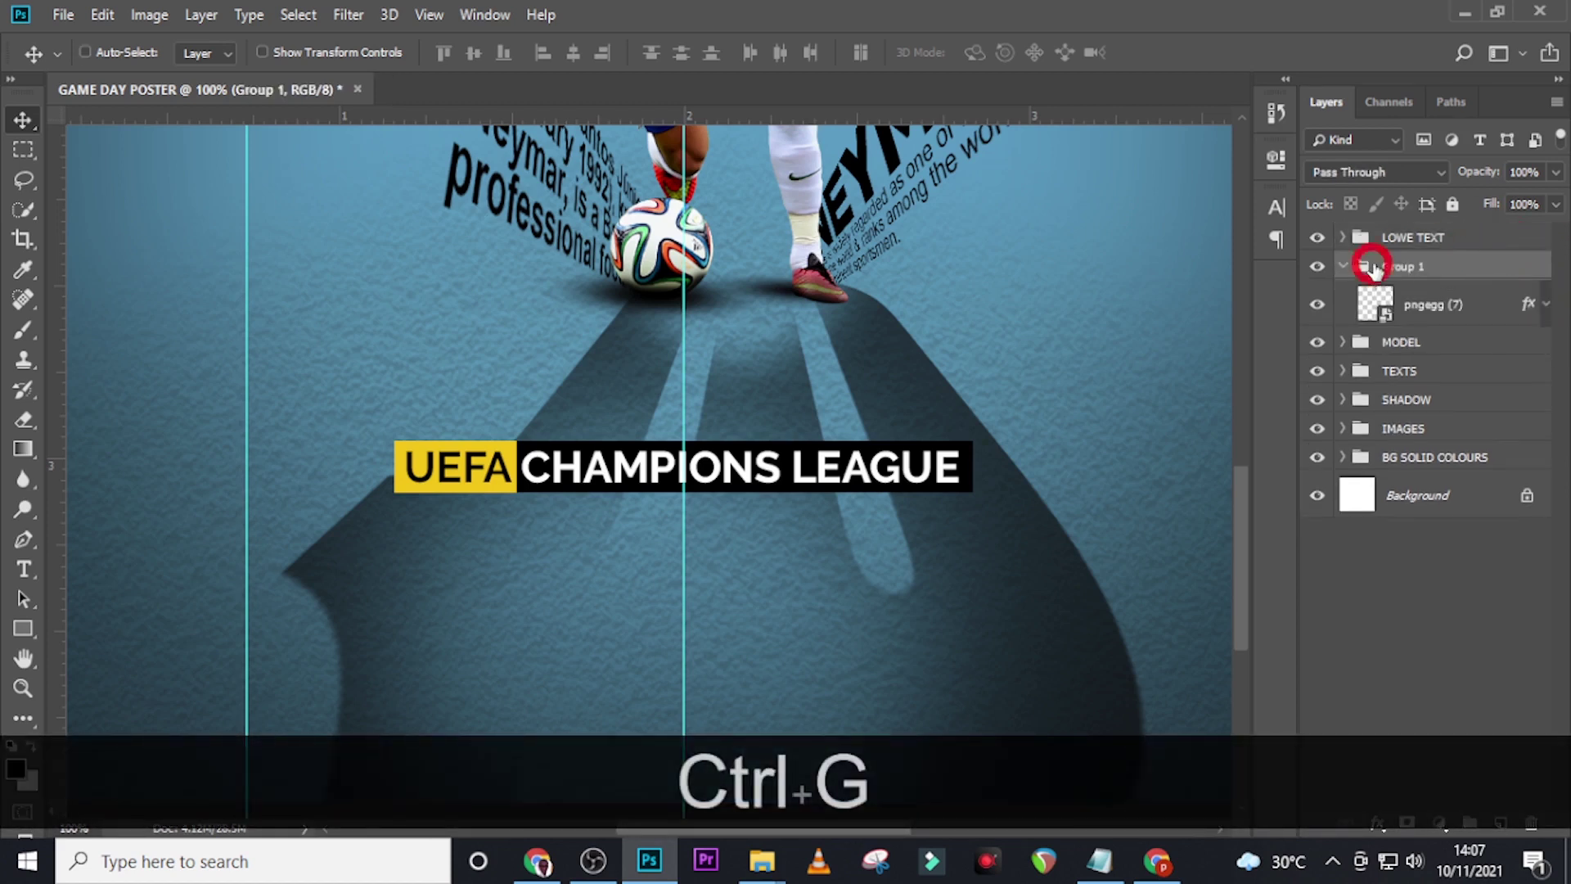
pyautogui.write('LOGO')
pyautogui.press('Return')
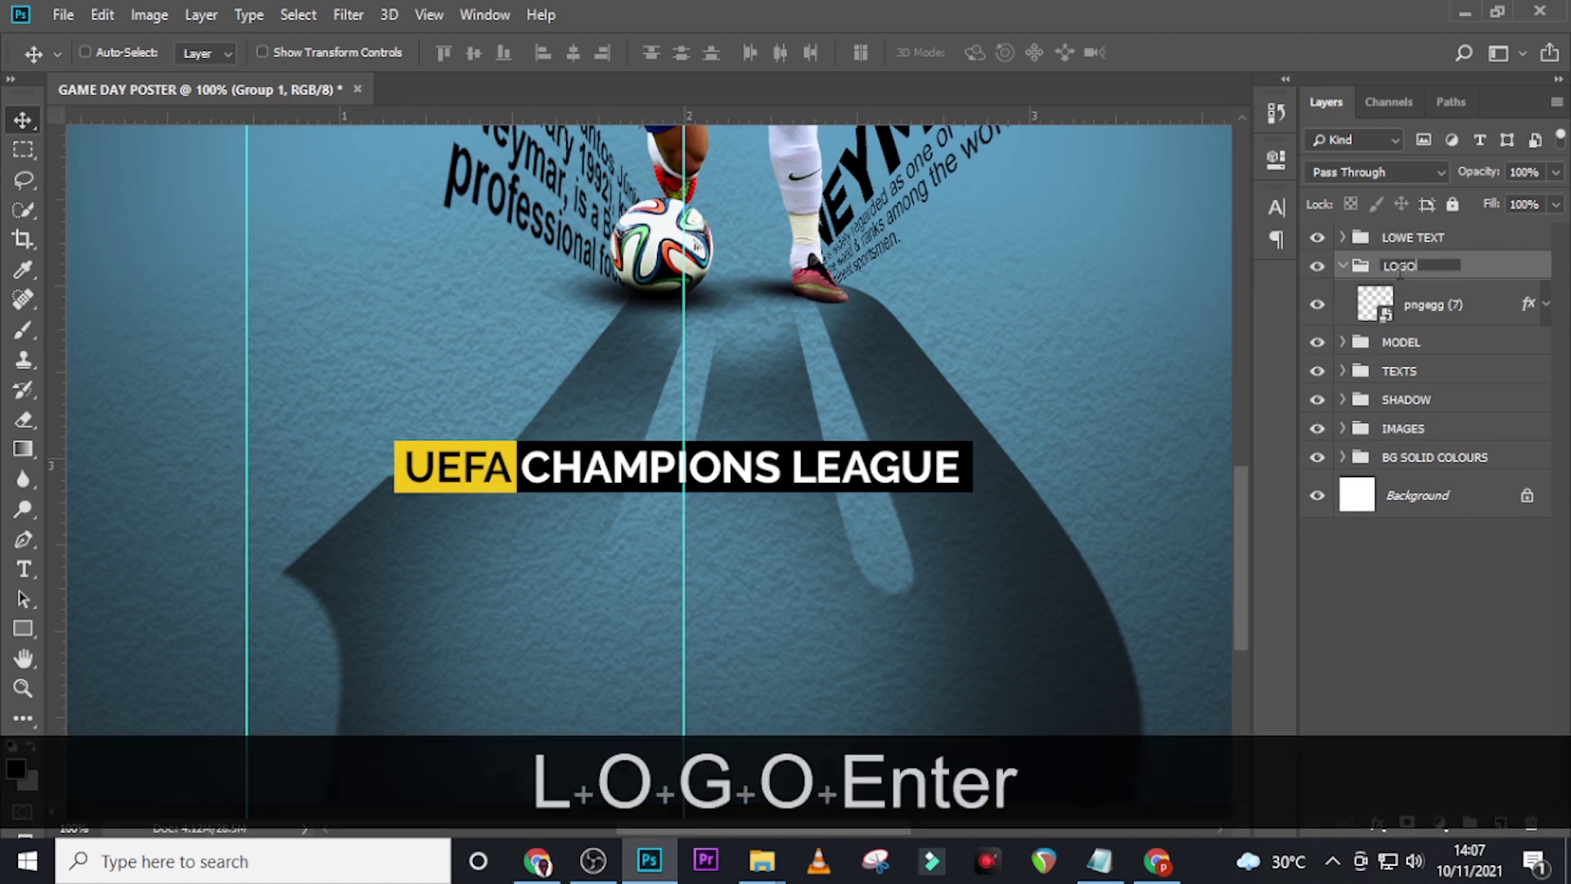
pyautogui.click(1343, 266)
pyautogui.hotkey('ctrl', '0')
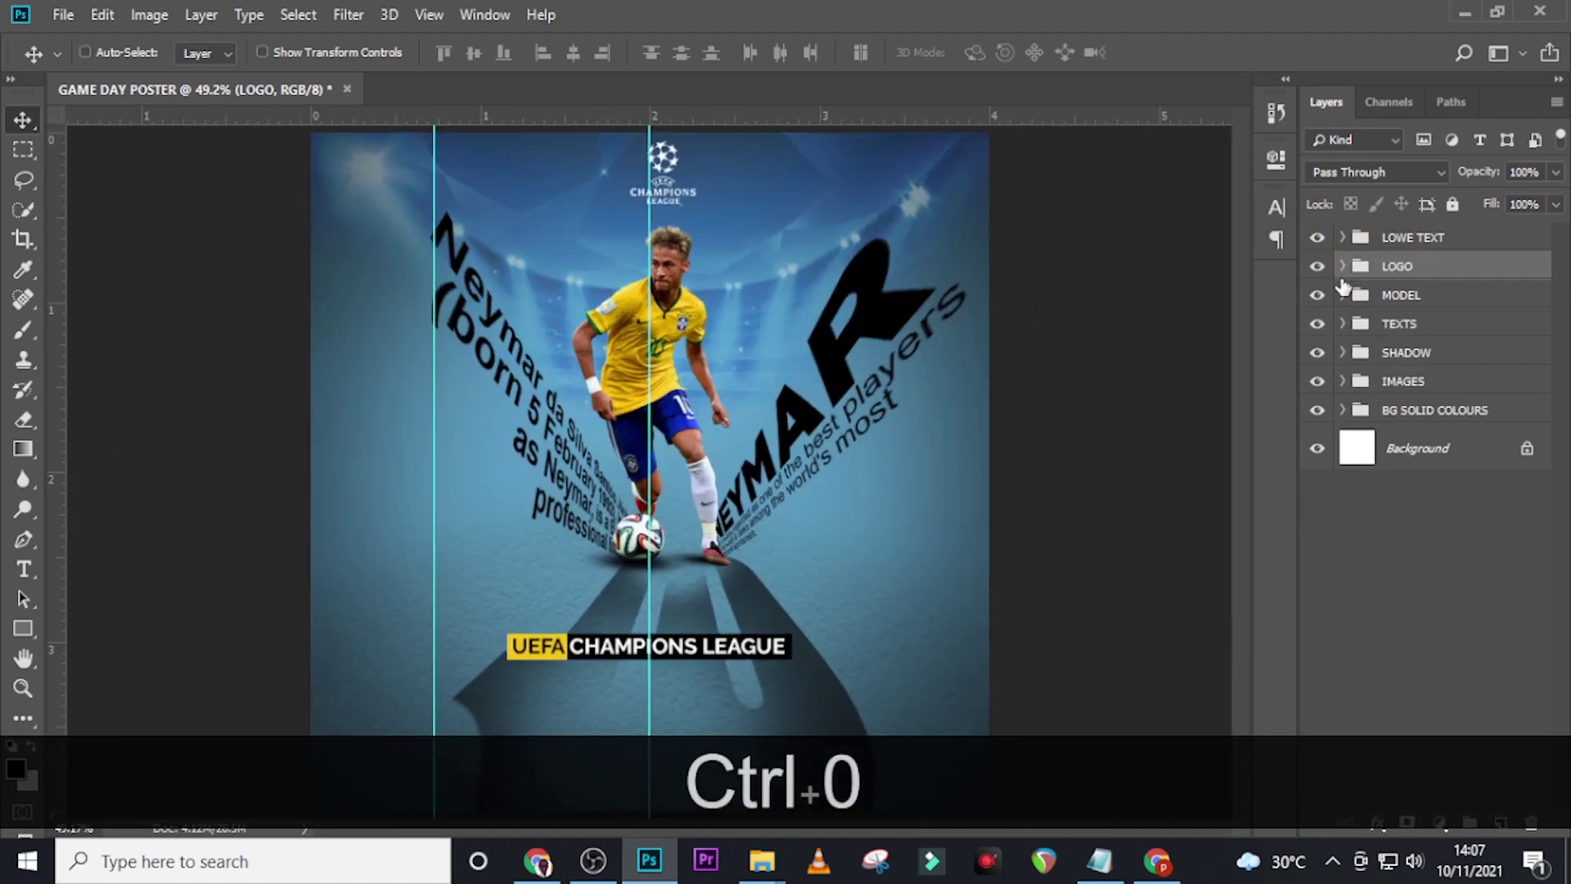
pyautogui.click(1318, 267)
pyautogui.click(1318, 267)
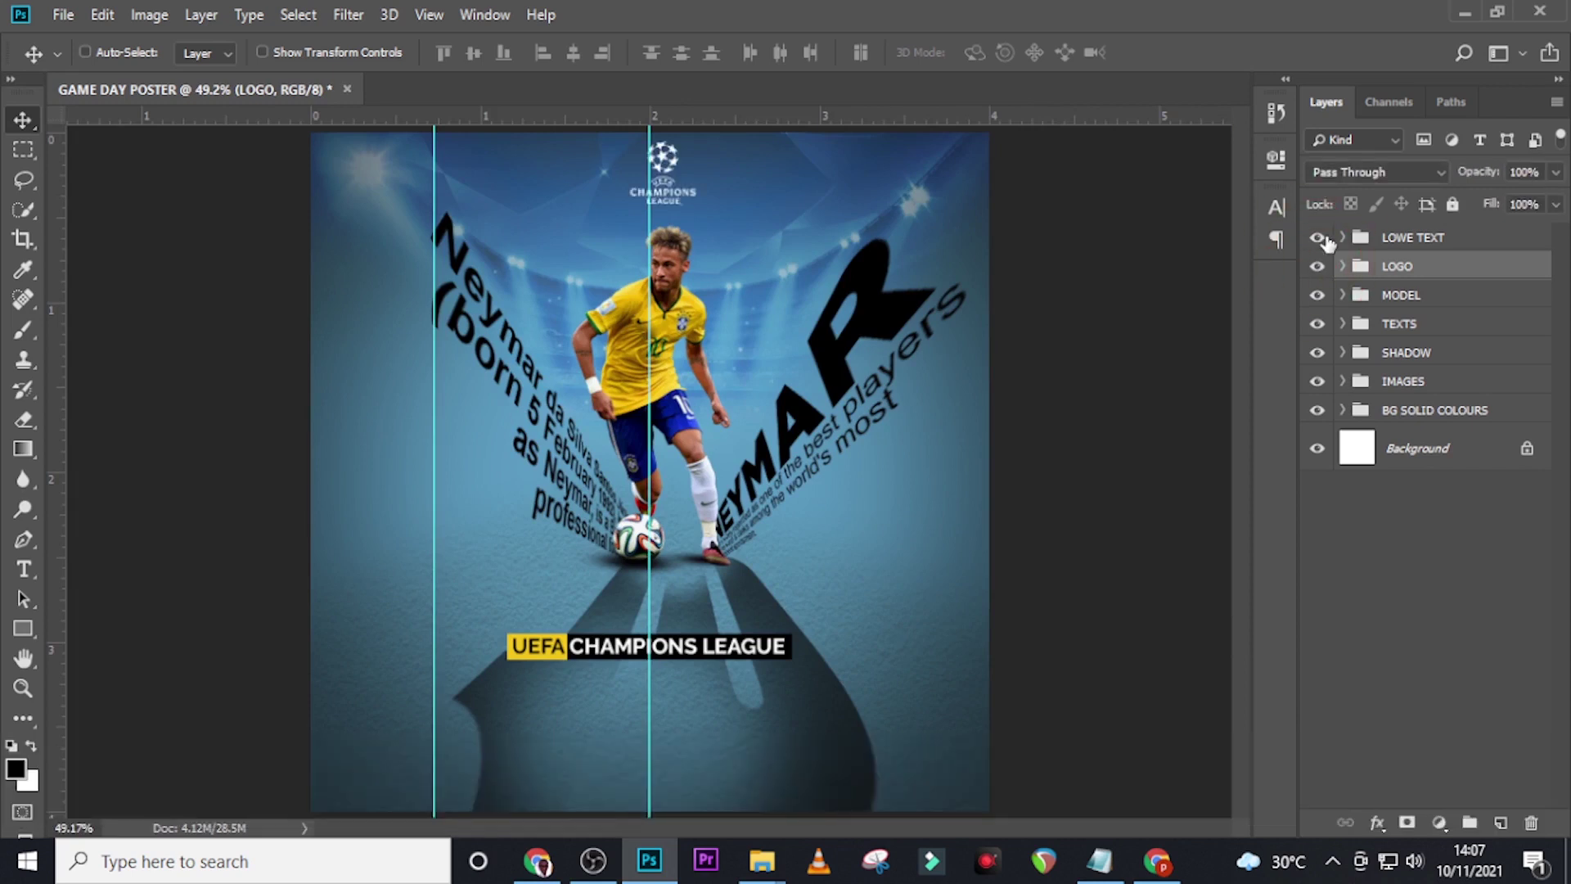
pyautogui.click(1319, 237)
pyautogui.click(1319, 238)
# Start a new centre-aligned text line below the UEFA banner, inside the LOWE TEXT group.
pyautogui.click(1342, 237)
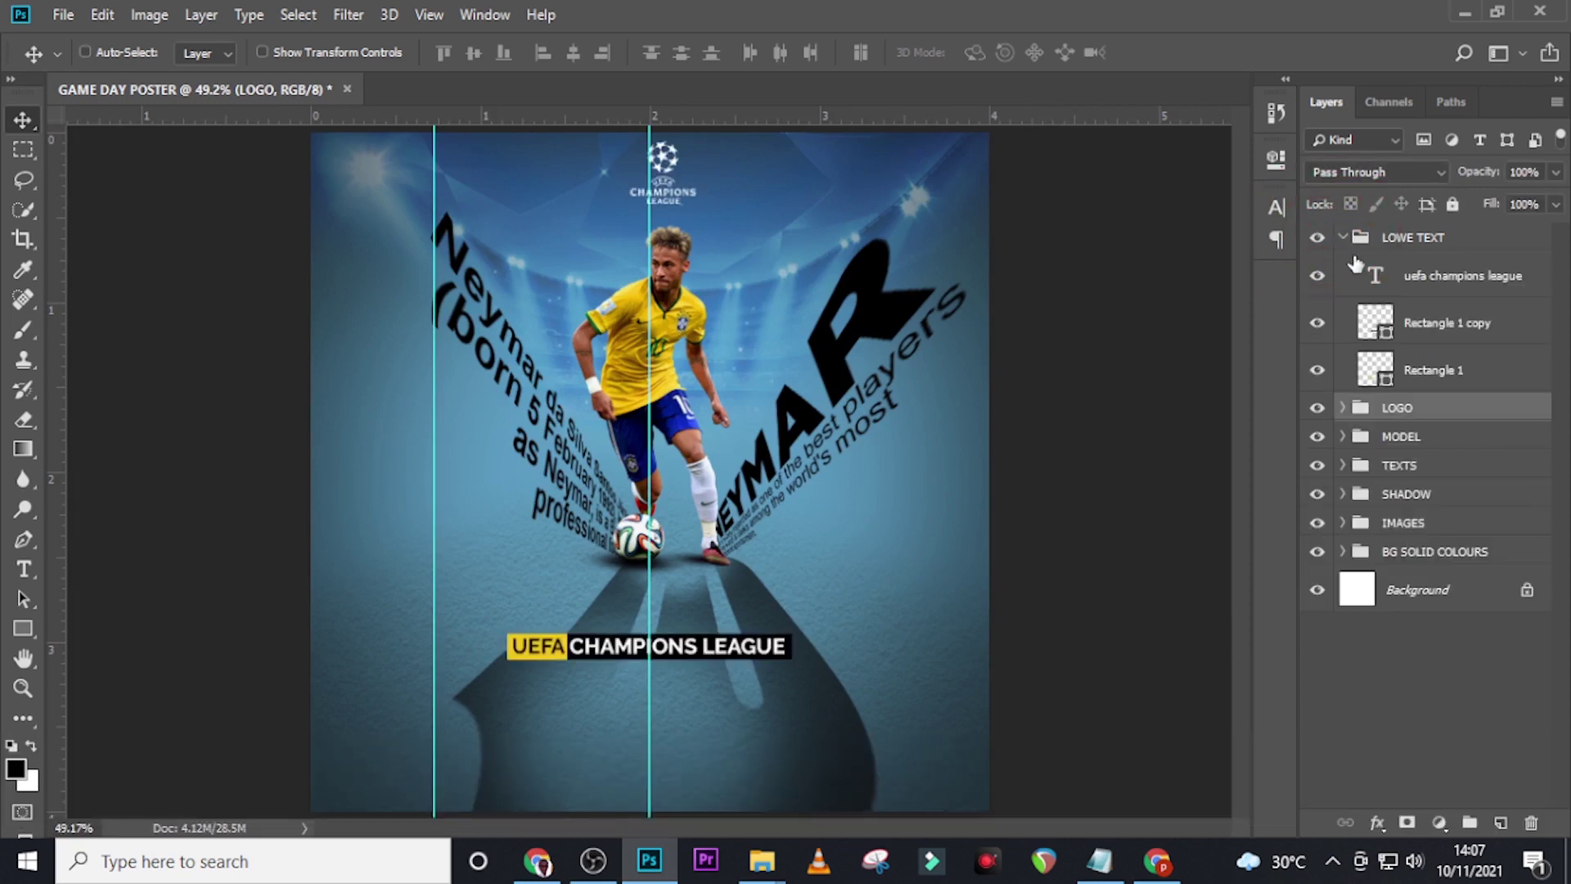
pyautogui.click(1416, 277)
pyautogui.press('t')
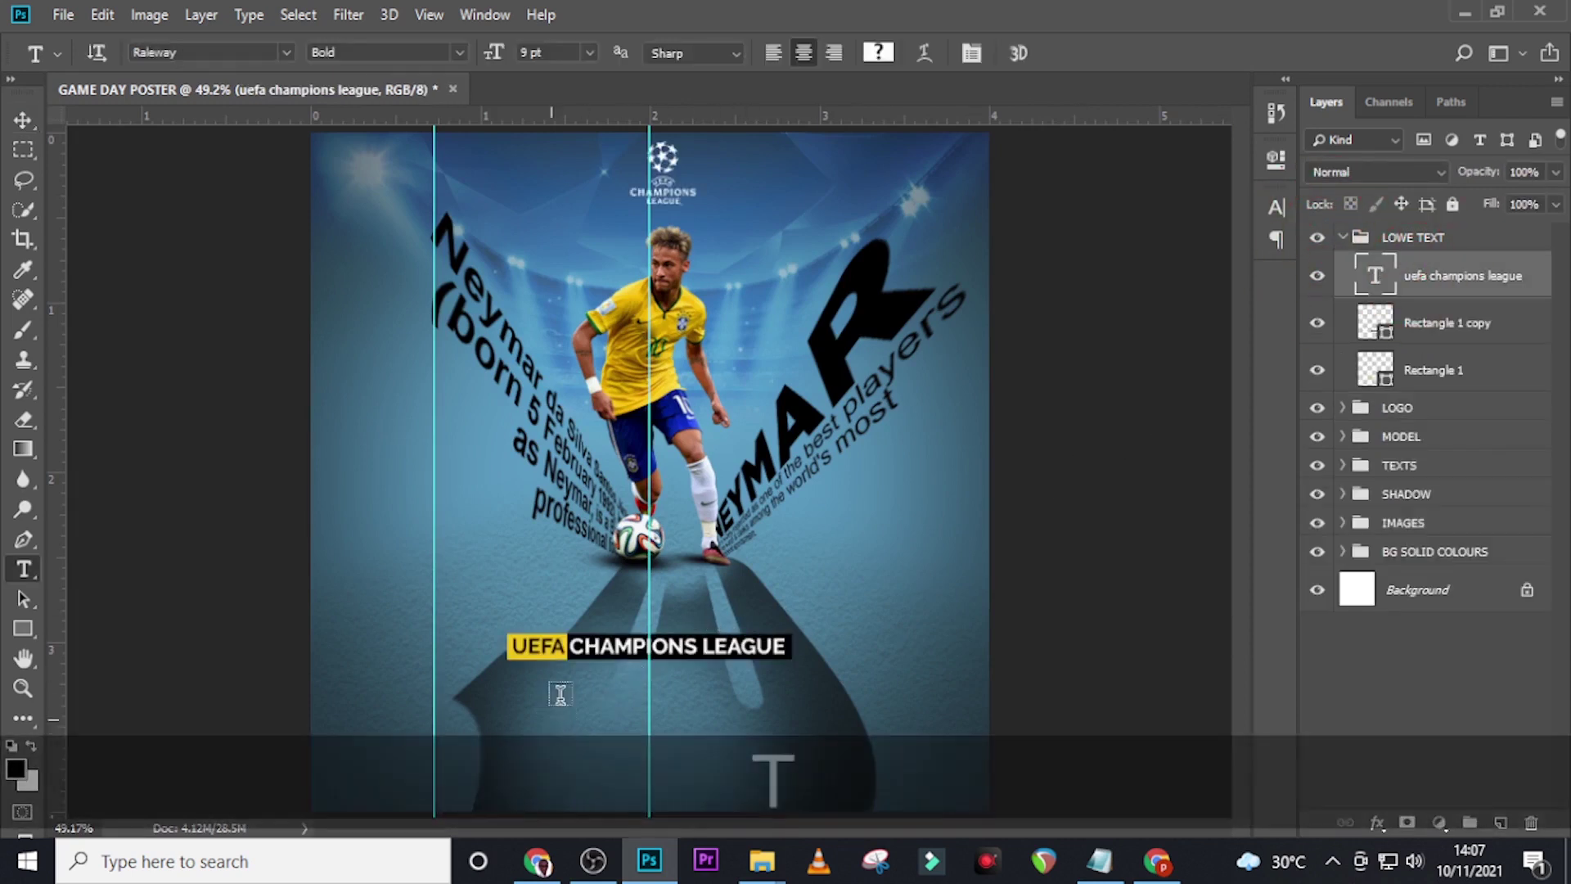
pyautogui.click(1277, 207)
pyautogui.click(1114, 197)
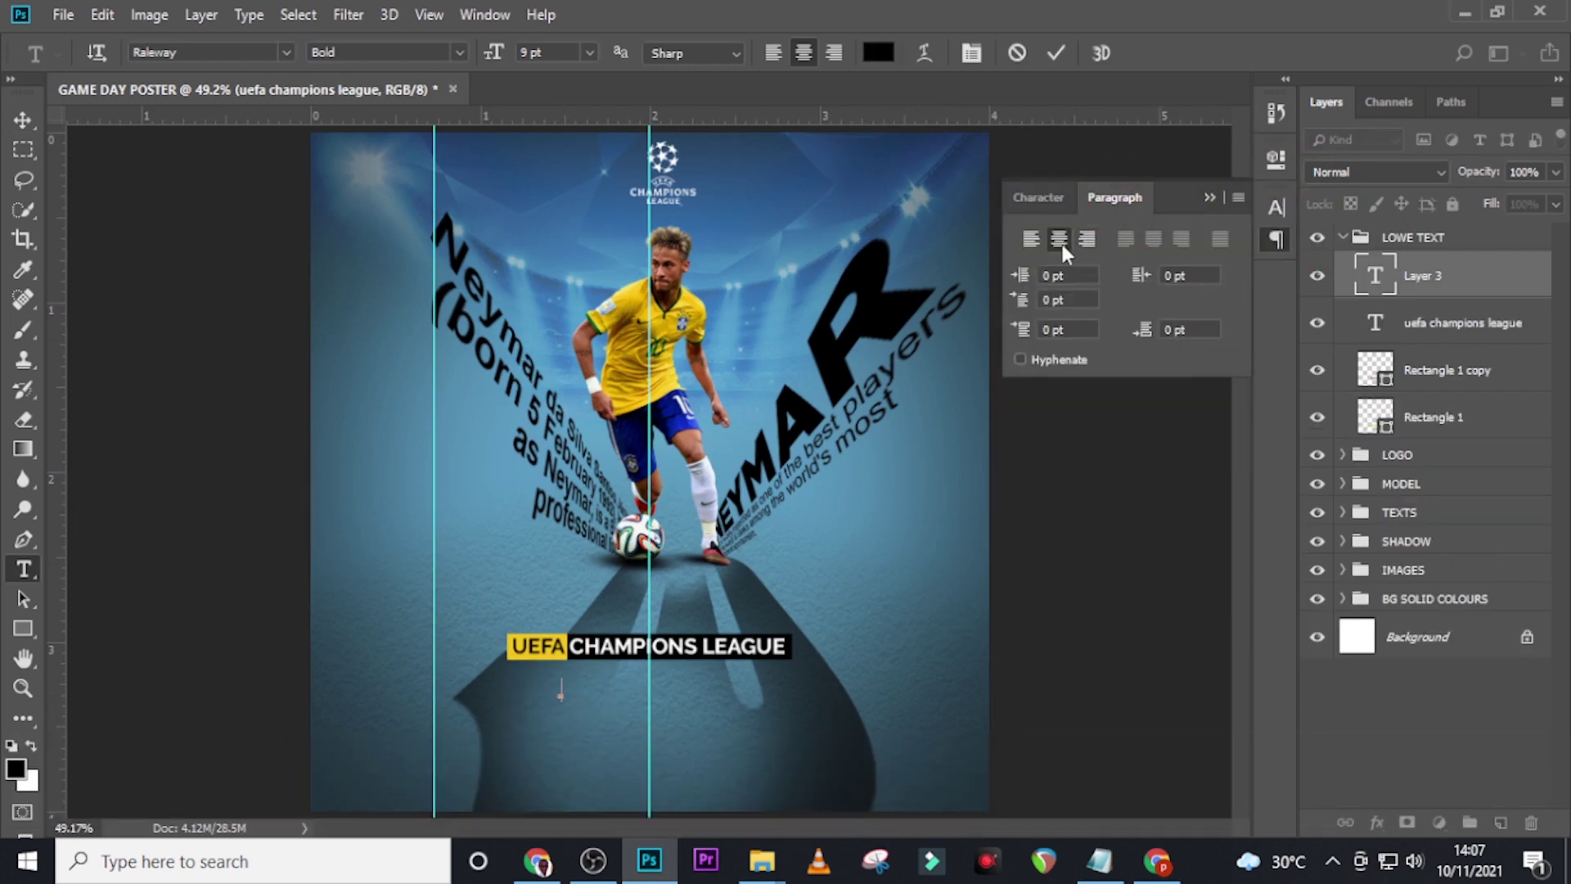
pyautogui.click(1044, 198)
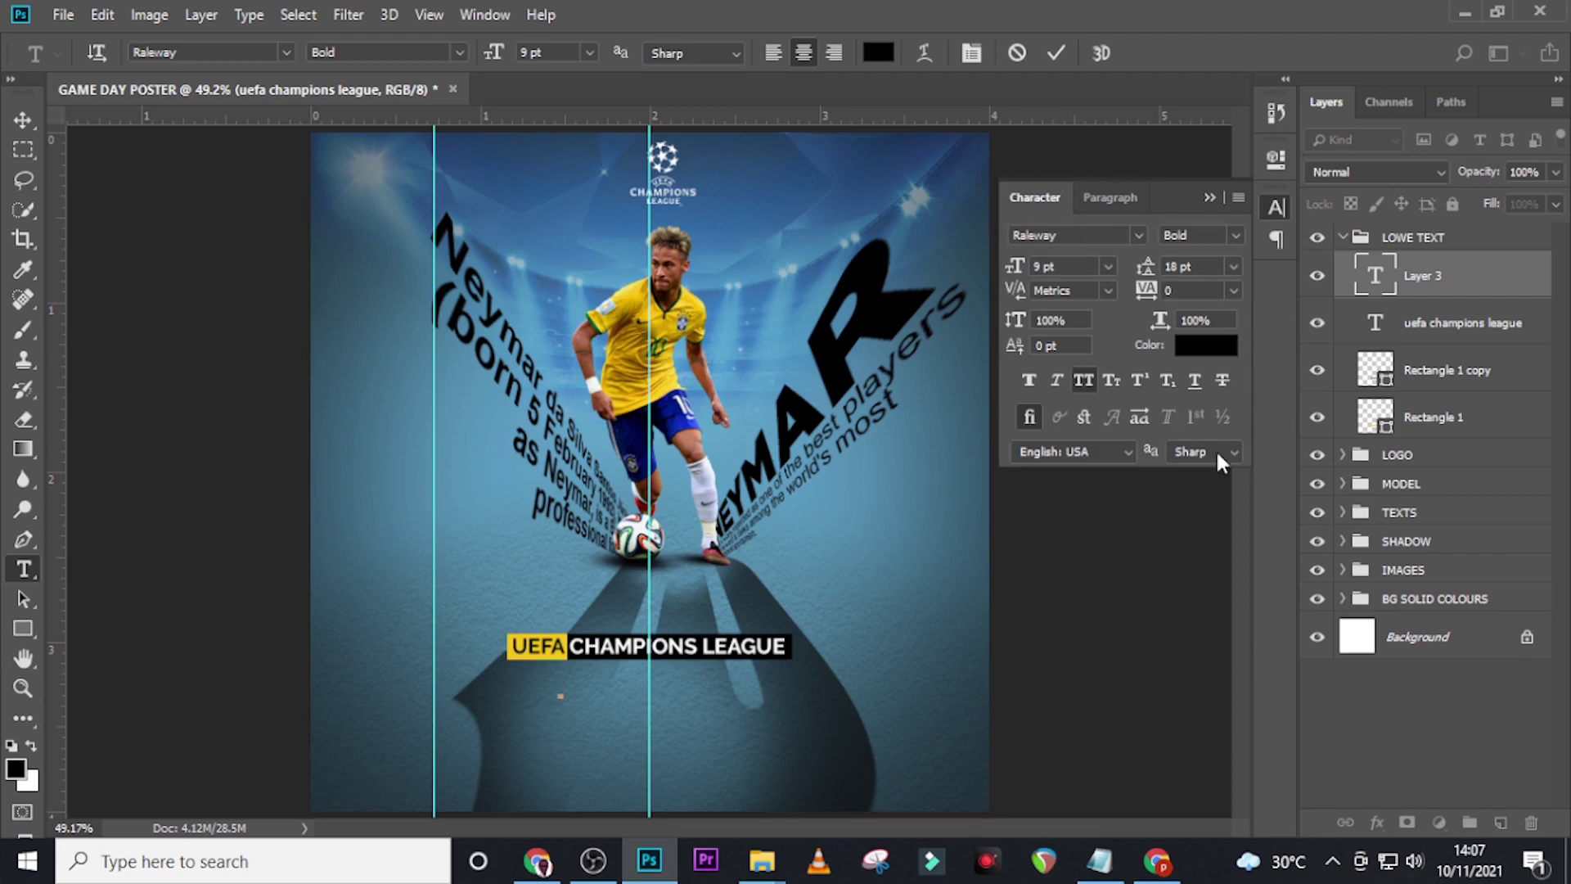
# Copy "wednesday 15november 2021" from the U59.txt notes in Notepad and paste it into the new text layer in Photoshop.
pyautogui.click(1099, 859)
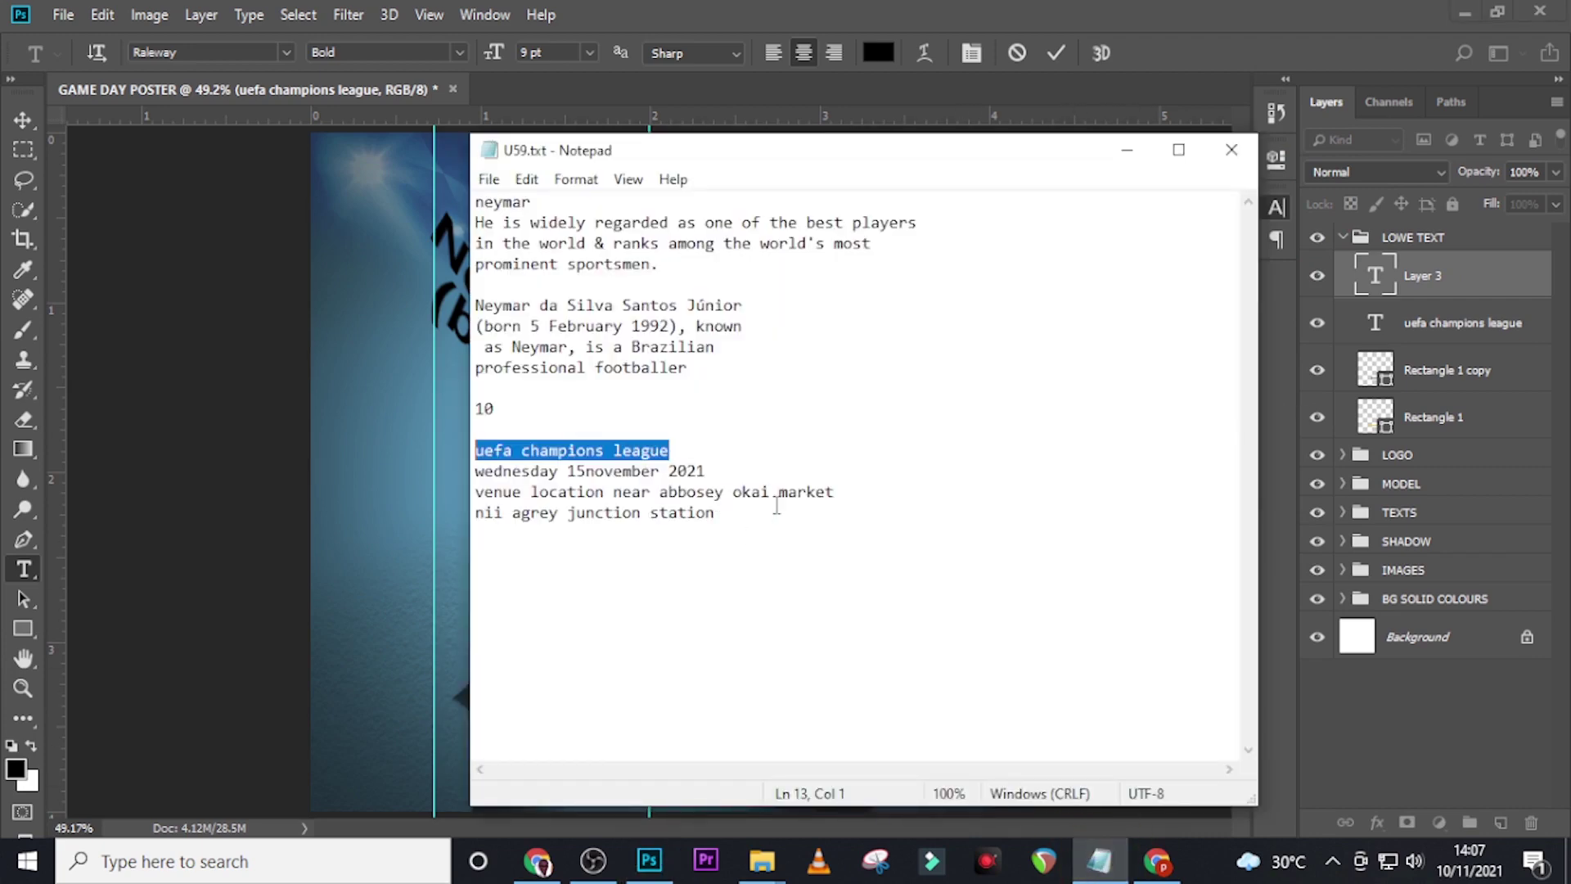
pyautogui.moveTo(761, 474); pyautogui.dragTo(469, 472)
pyautogui.hotkey('ctrl', 'c')
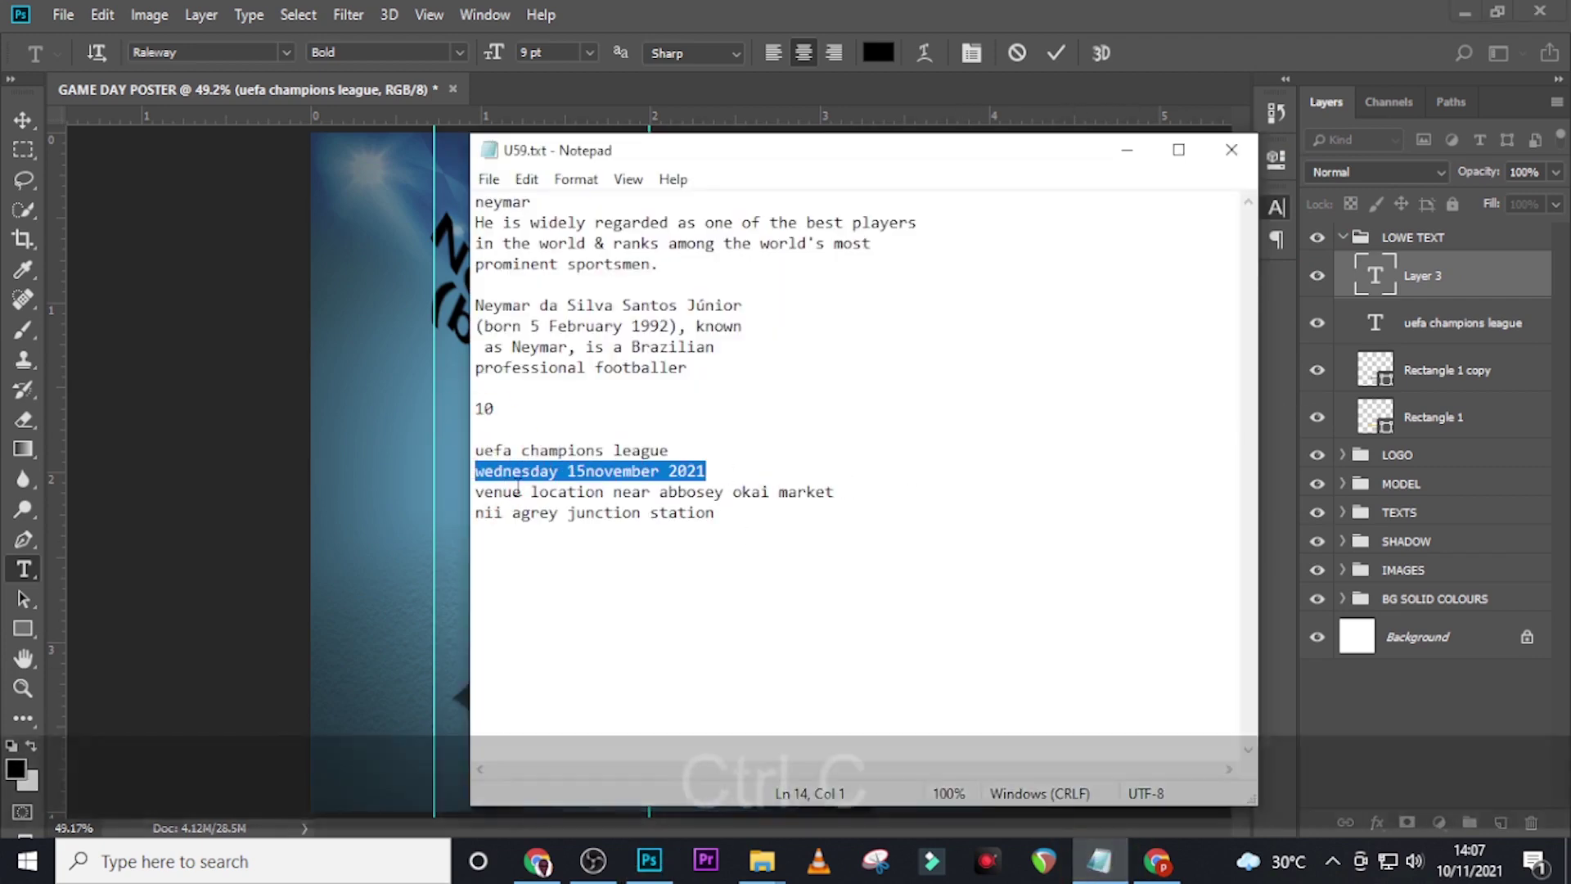
pyautogui.click(938, 24)
pyautogui.hotkey('ctrl', 'v')
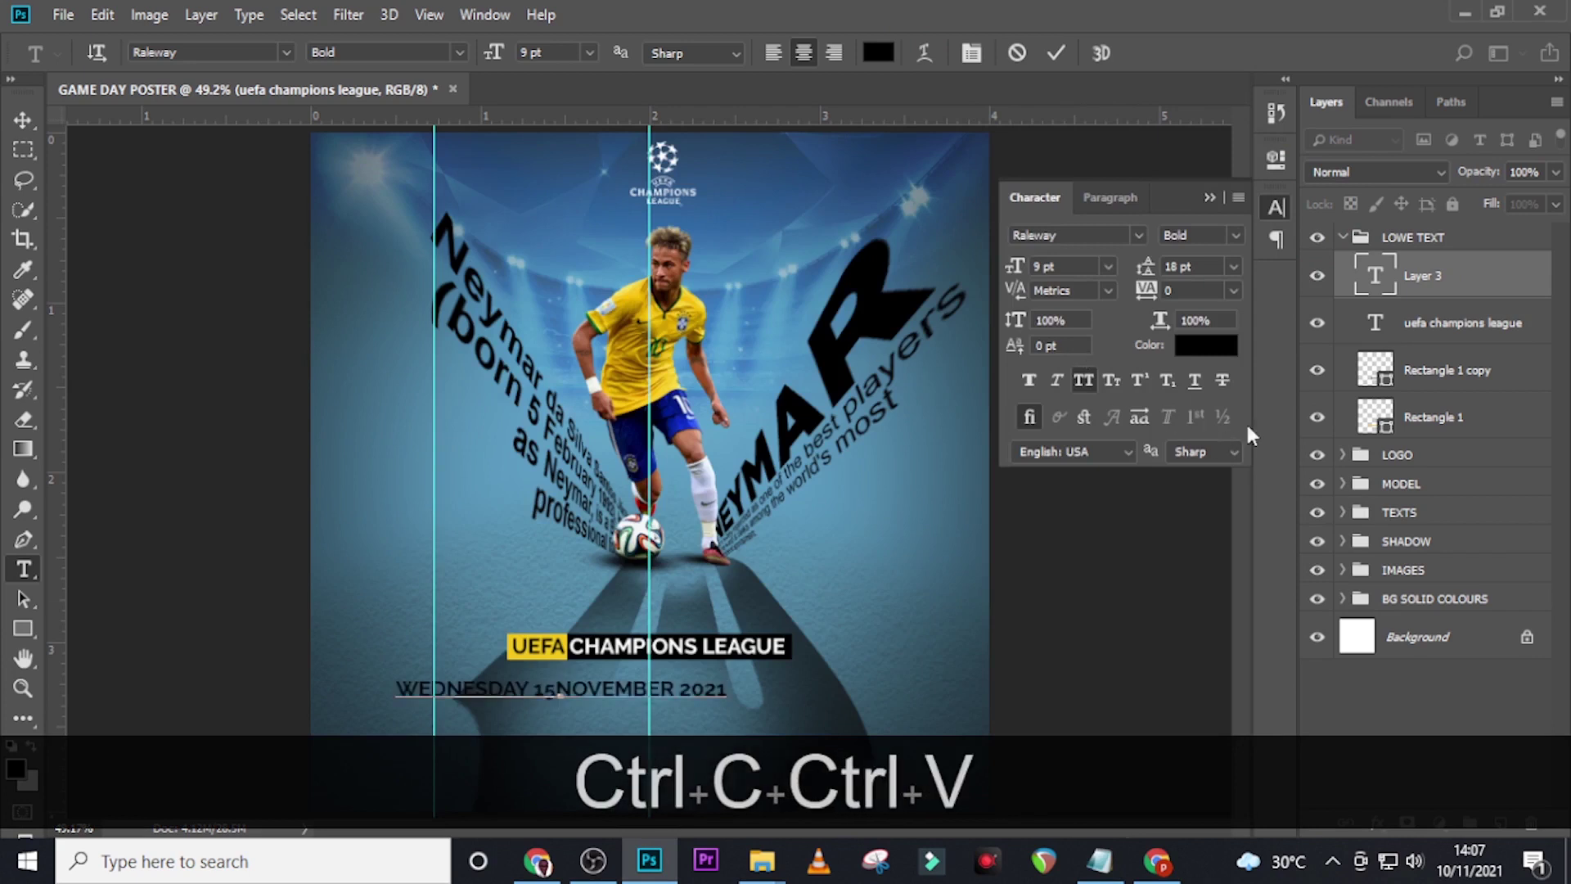
pyautogui.click(1379, 293)
pyautogui.press('v')
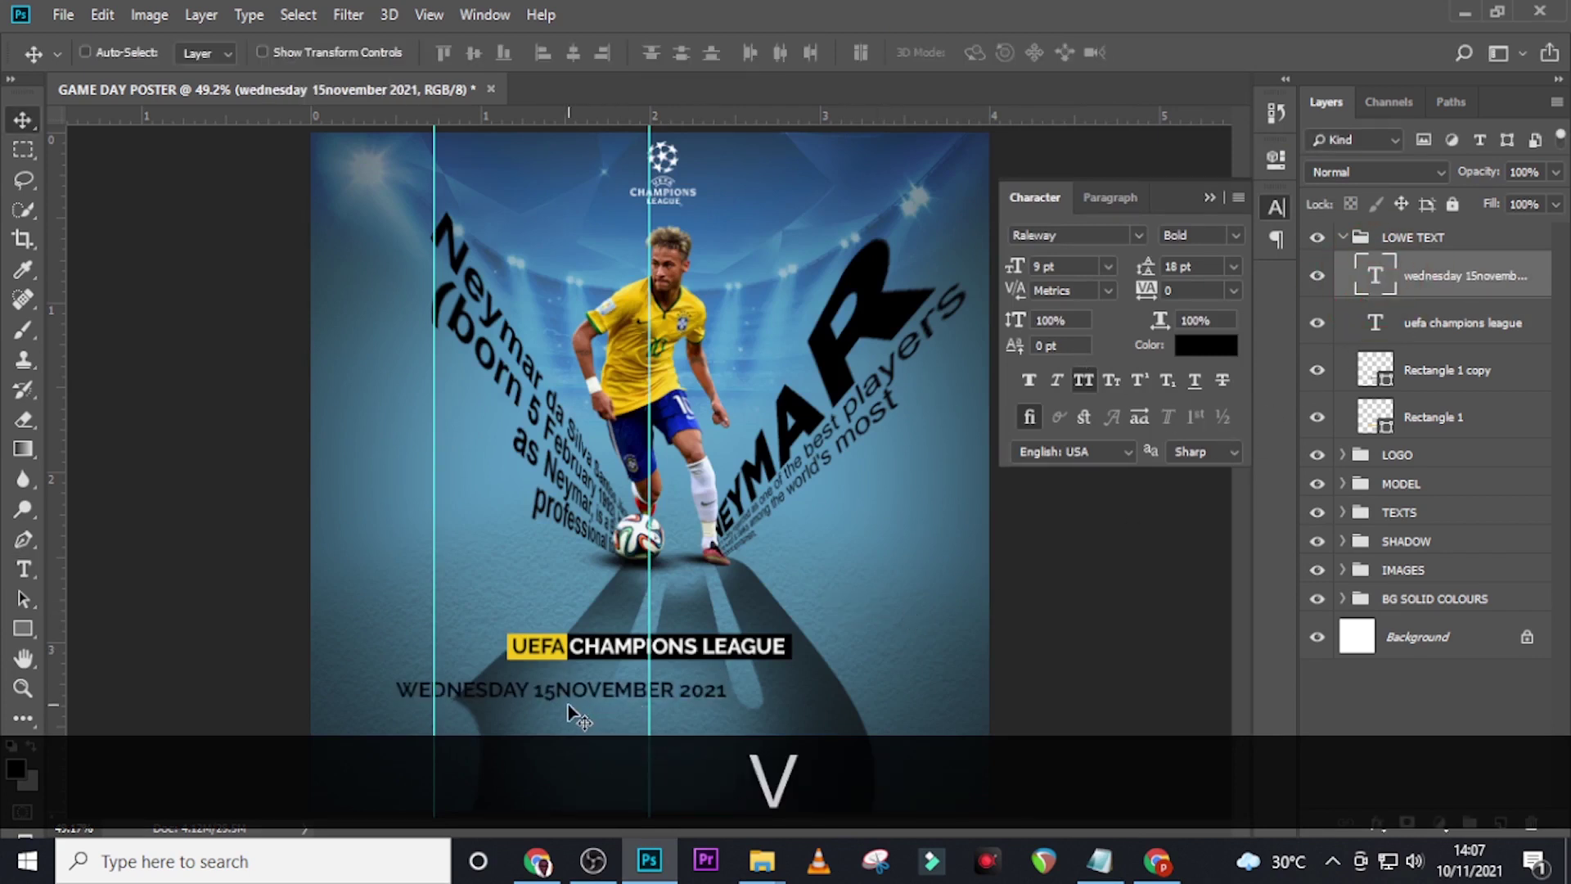
# Set the date line's font to Helvetica Regular at 8.7 pt.
pyautogui.click(1138, 235)
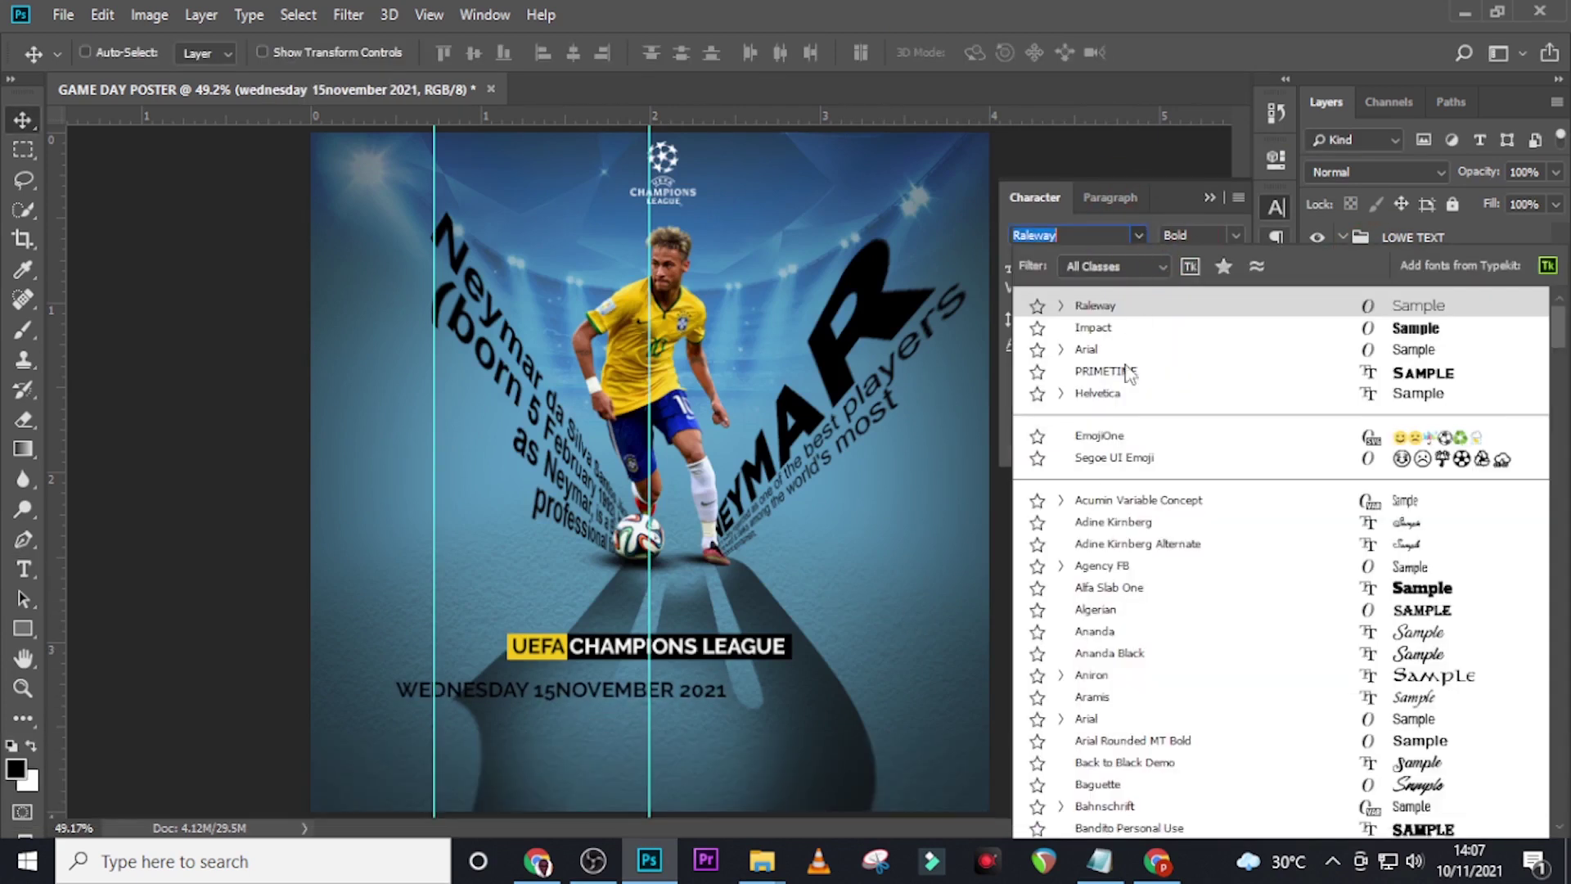
pyautogui.click(1118, 392)
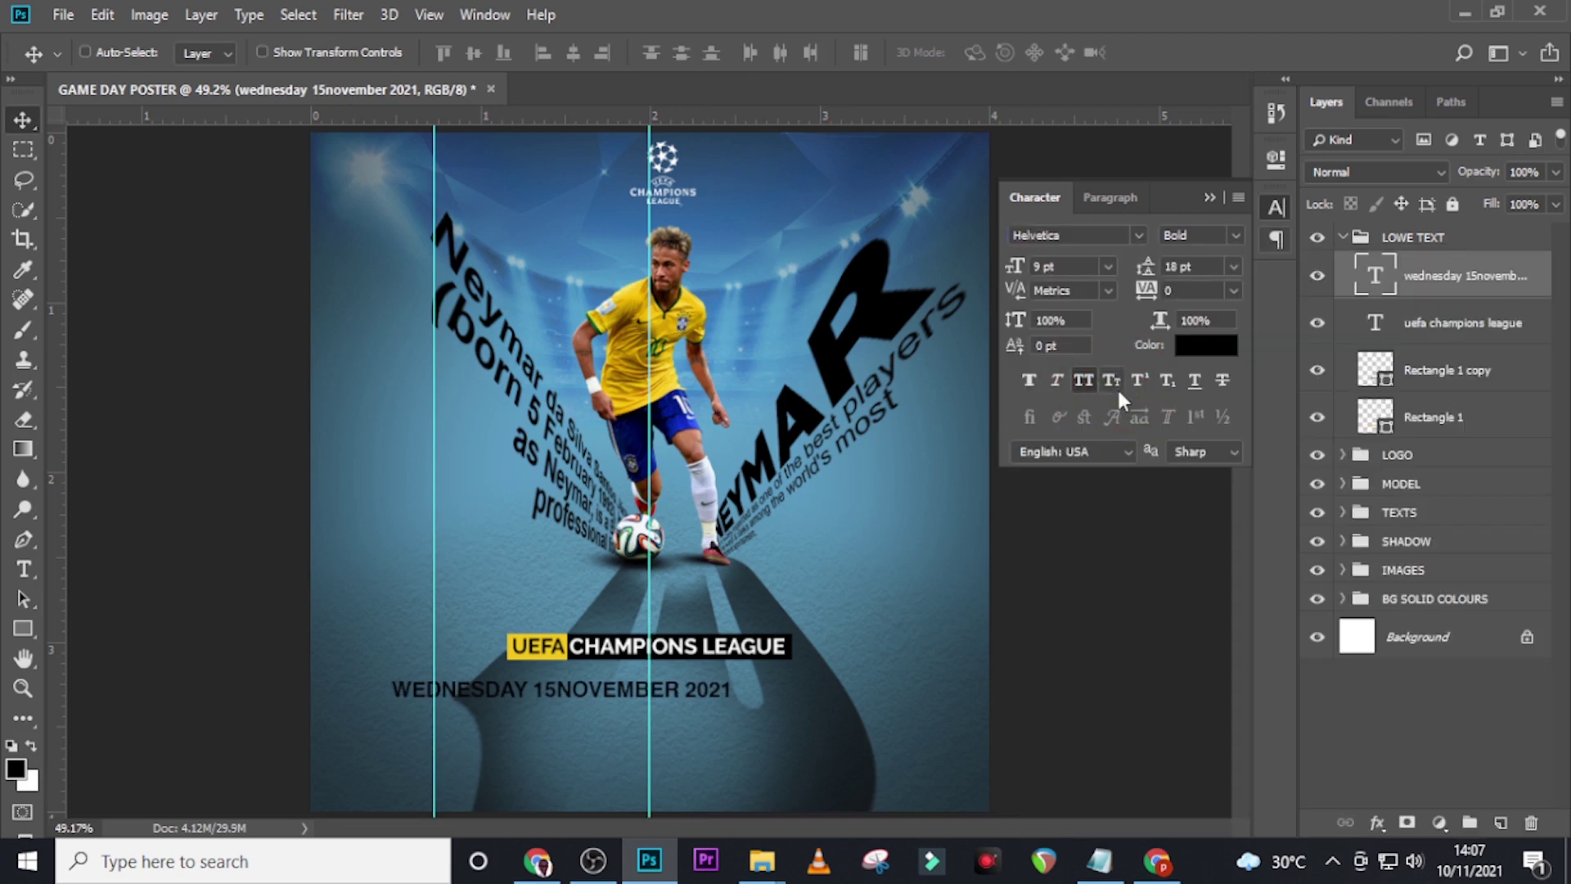
pyautogui.click(1236, 235)
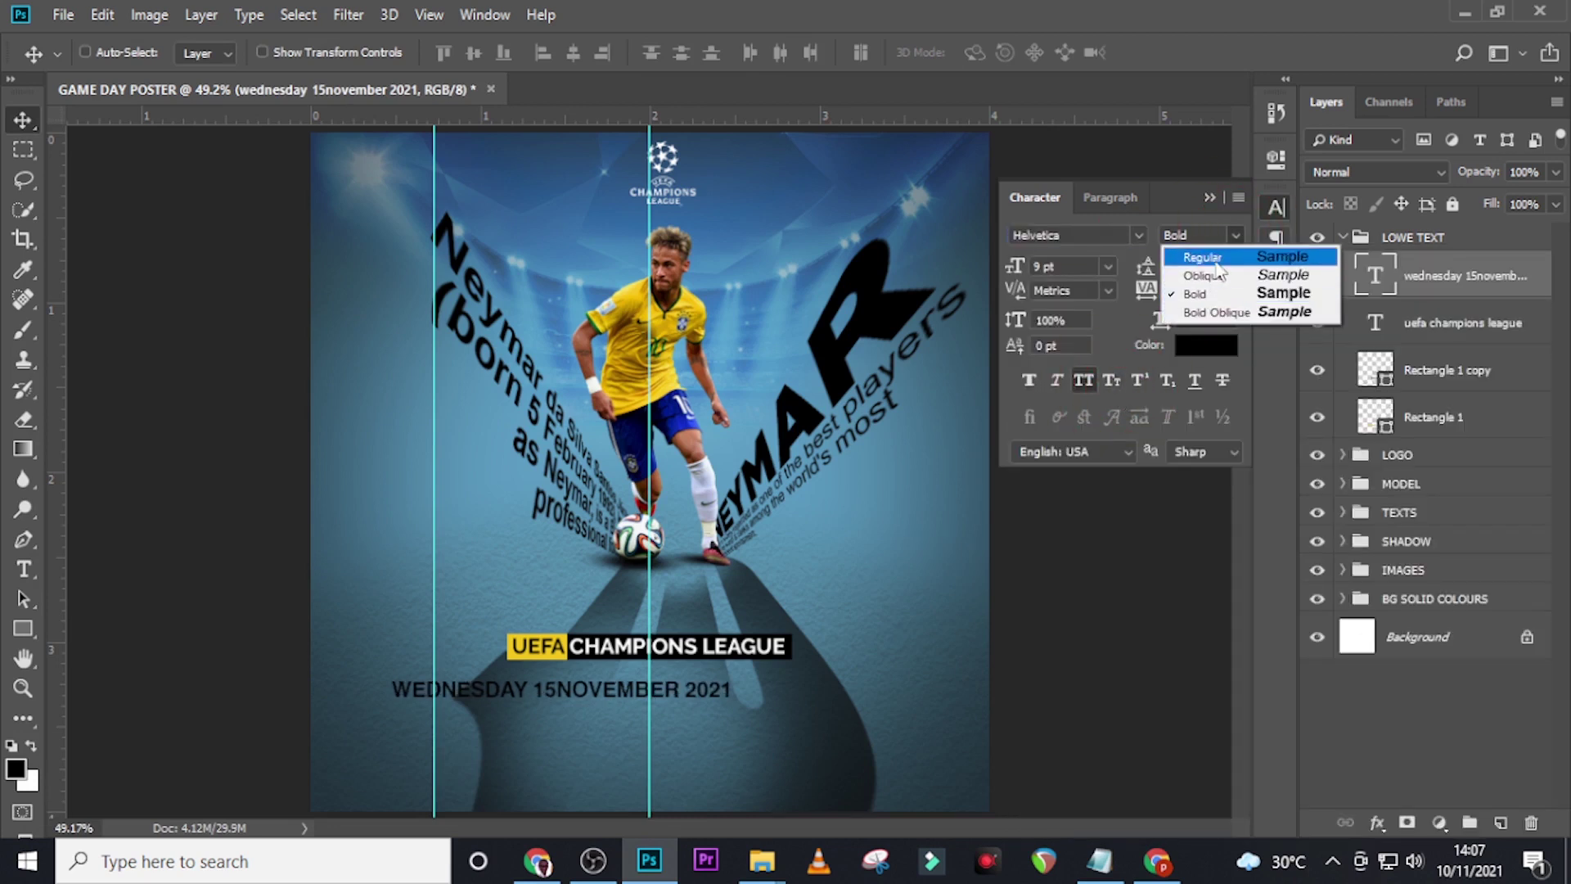
pyautogui.click(1194, 271)
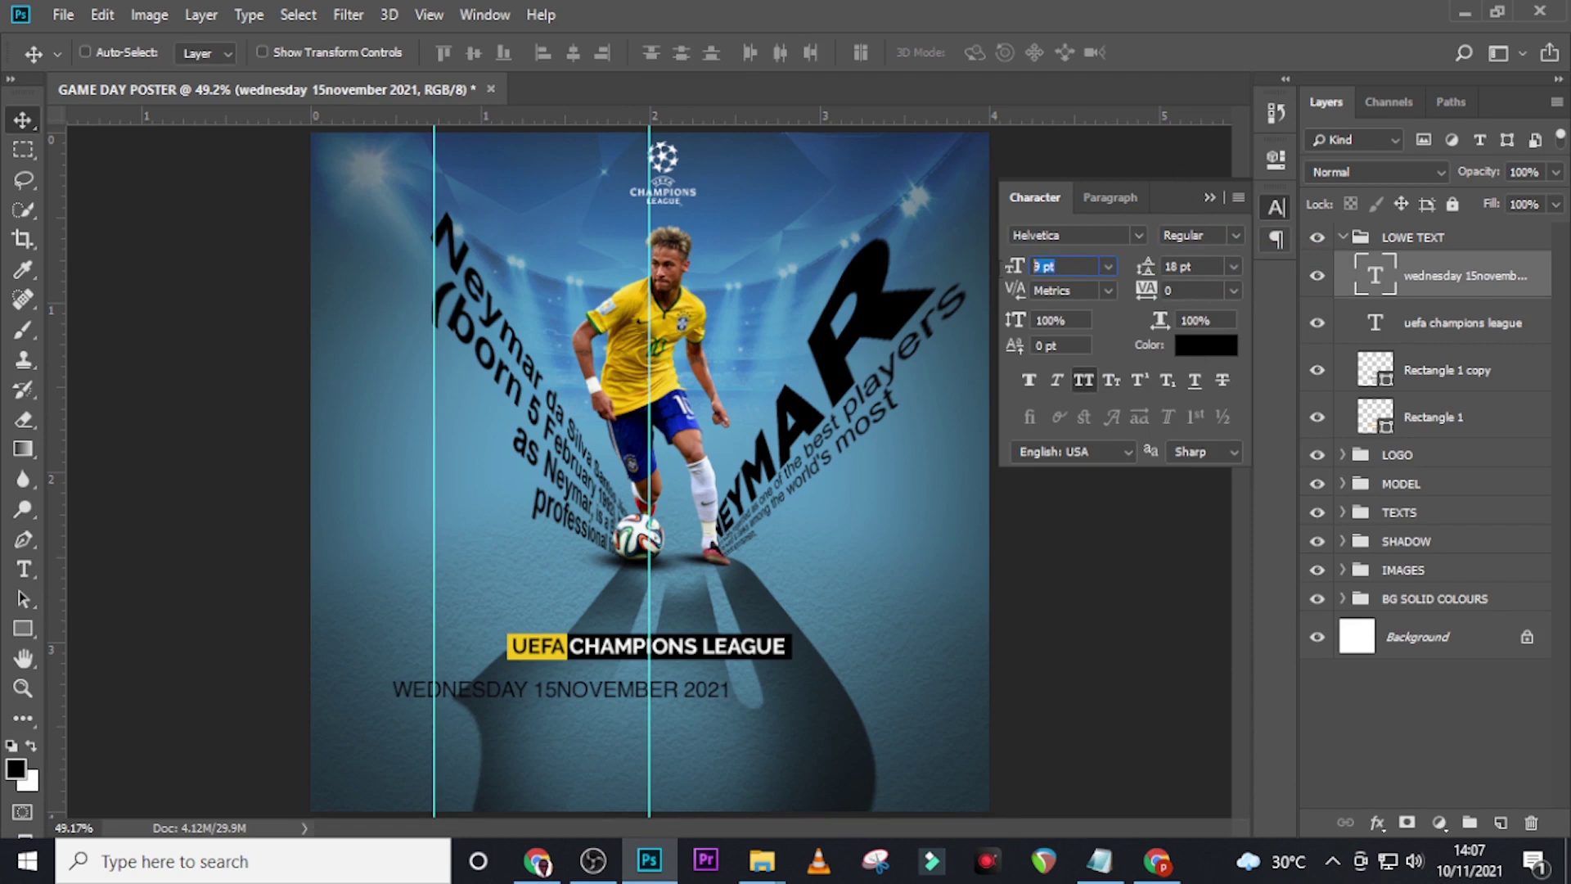
pyautogui.write('8.')
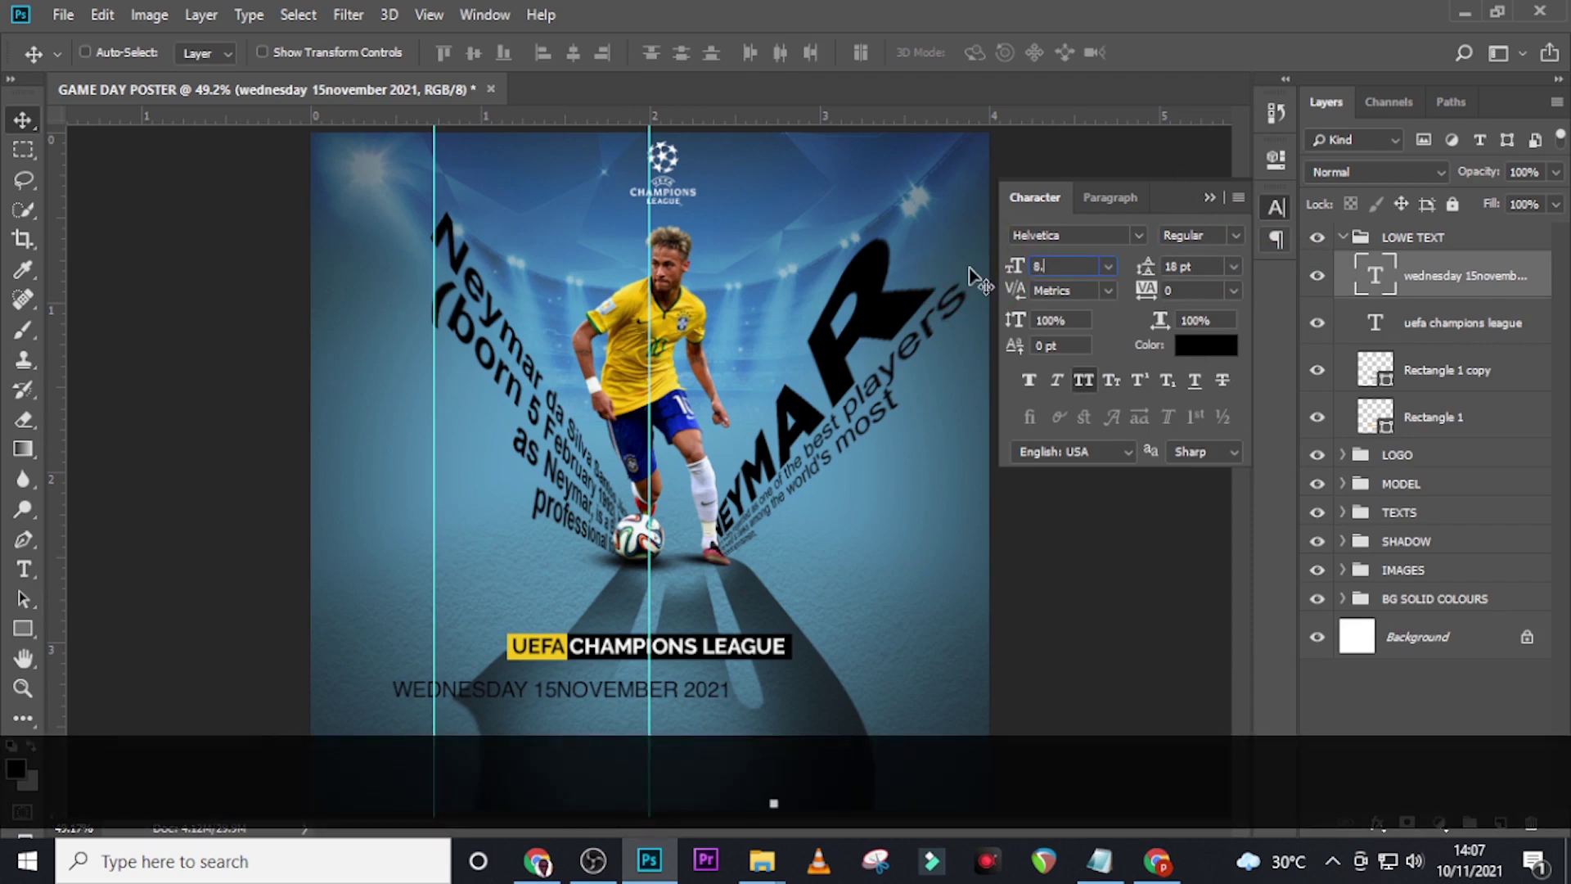
pyautogui.write('7')
pyautogui.press('Return')
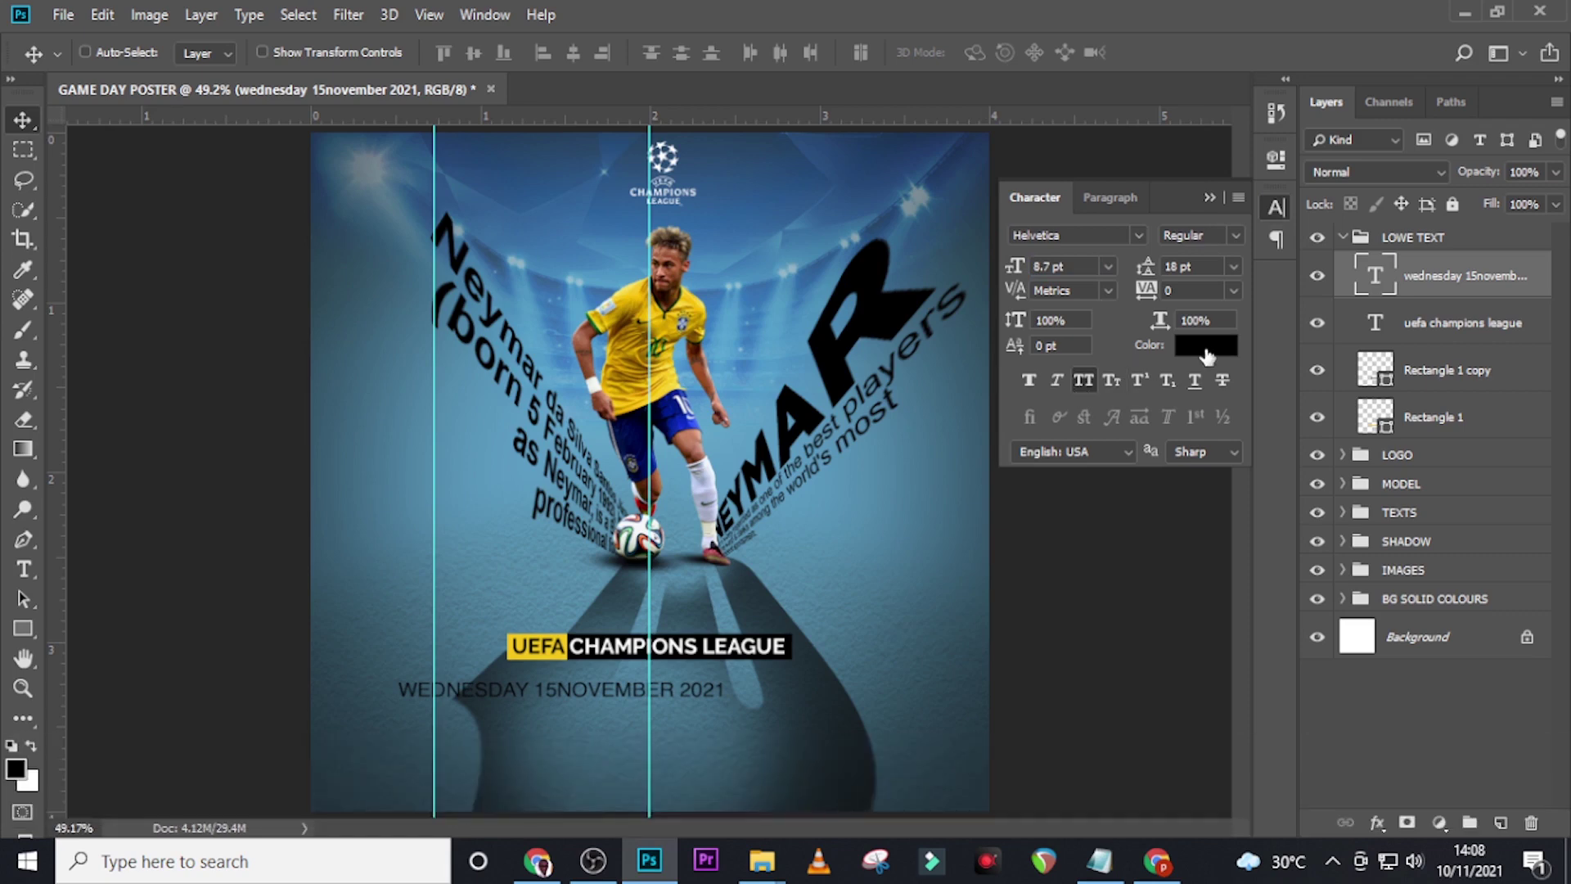
# Change the date line's text colour to white, ffffff.
pyautogui.click(1206, 344)
pyautogui.click(879, 195)
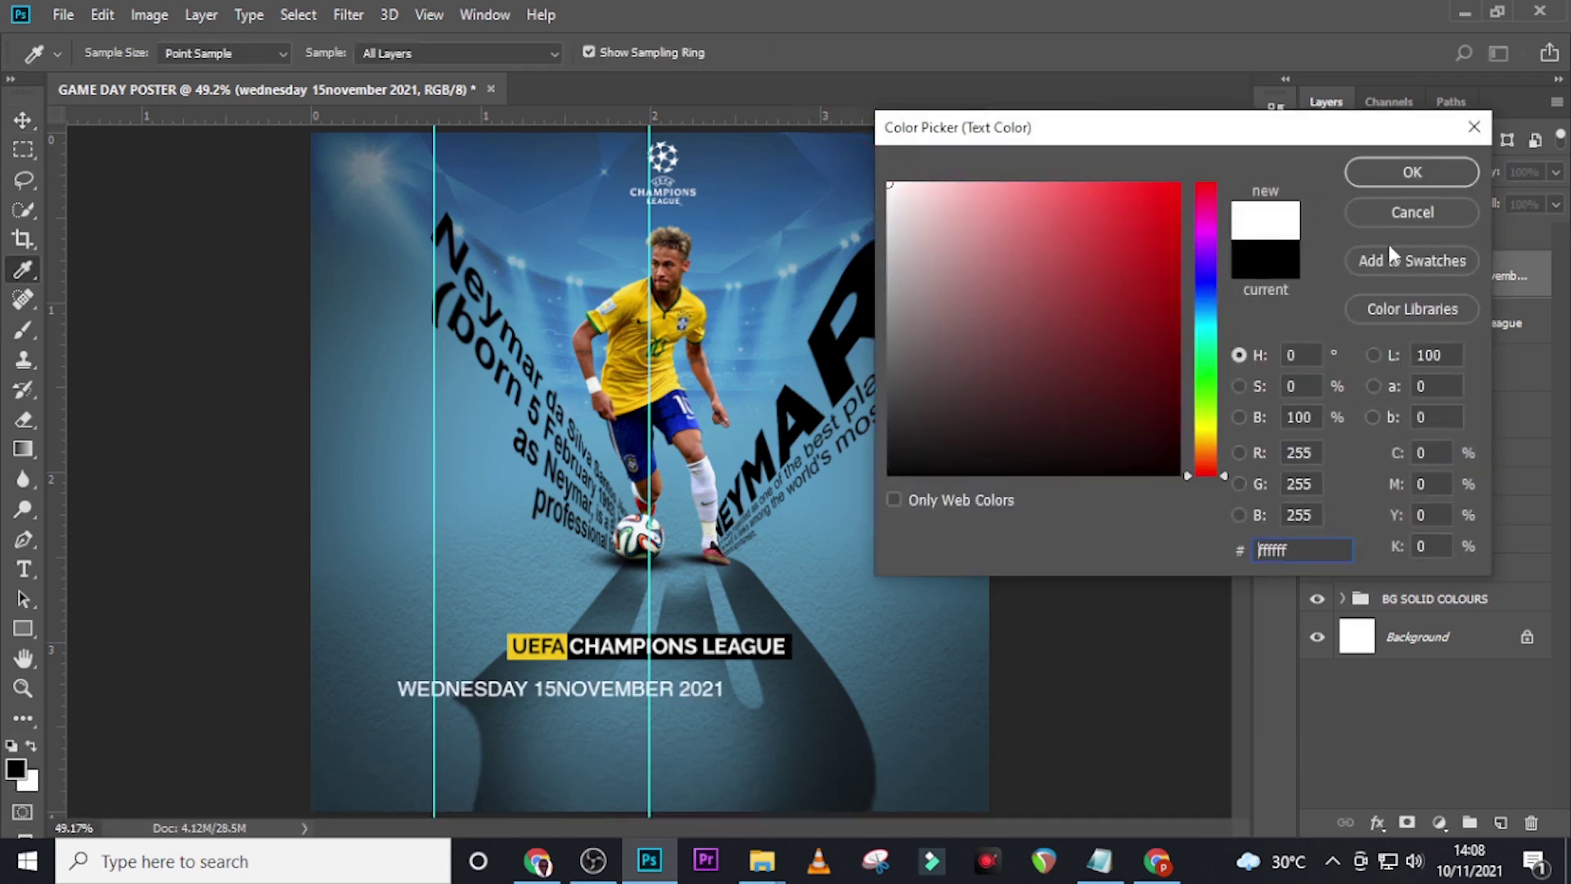
pyautogui.click(1413, 172)
# Insert hyphens in the date so the line reads "wednesday 15-november-2021".
pyautogui.write('-')
pyautogui.click(442, 769)
pyautogui.doubleClick(696, 689)
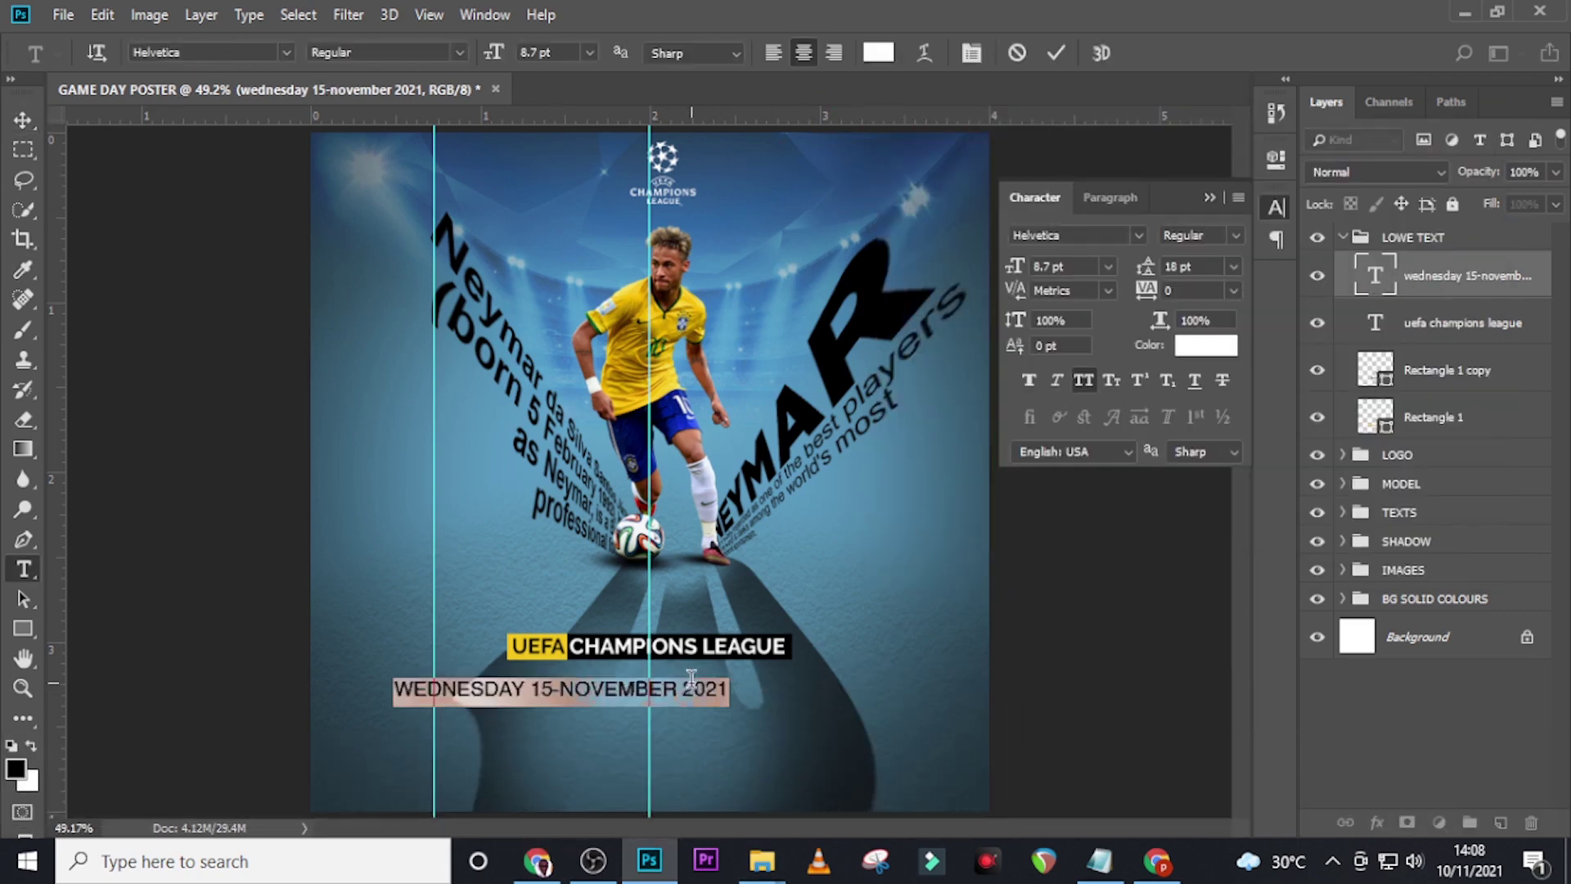
pyautogui.click(692, 689)
pyautogui.press('Left')
pyautogui.press('BackSpace')
pyautogui.write('-')
pyautogui.click(1193, 515)
# Move the date line right and up to sit directly beneath the UEFA banner, centred on the middle guide.
pyautogui.hotkey('ctrl', '0')
pyautogui.hotkey('ctrl', '0')
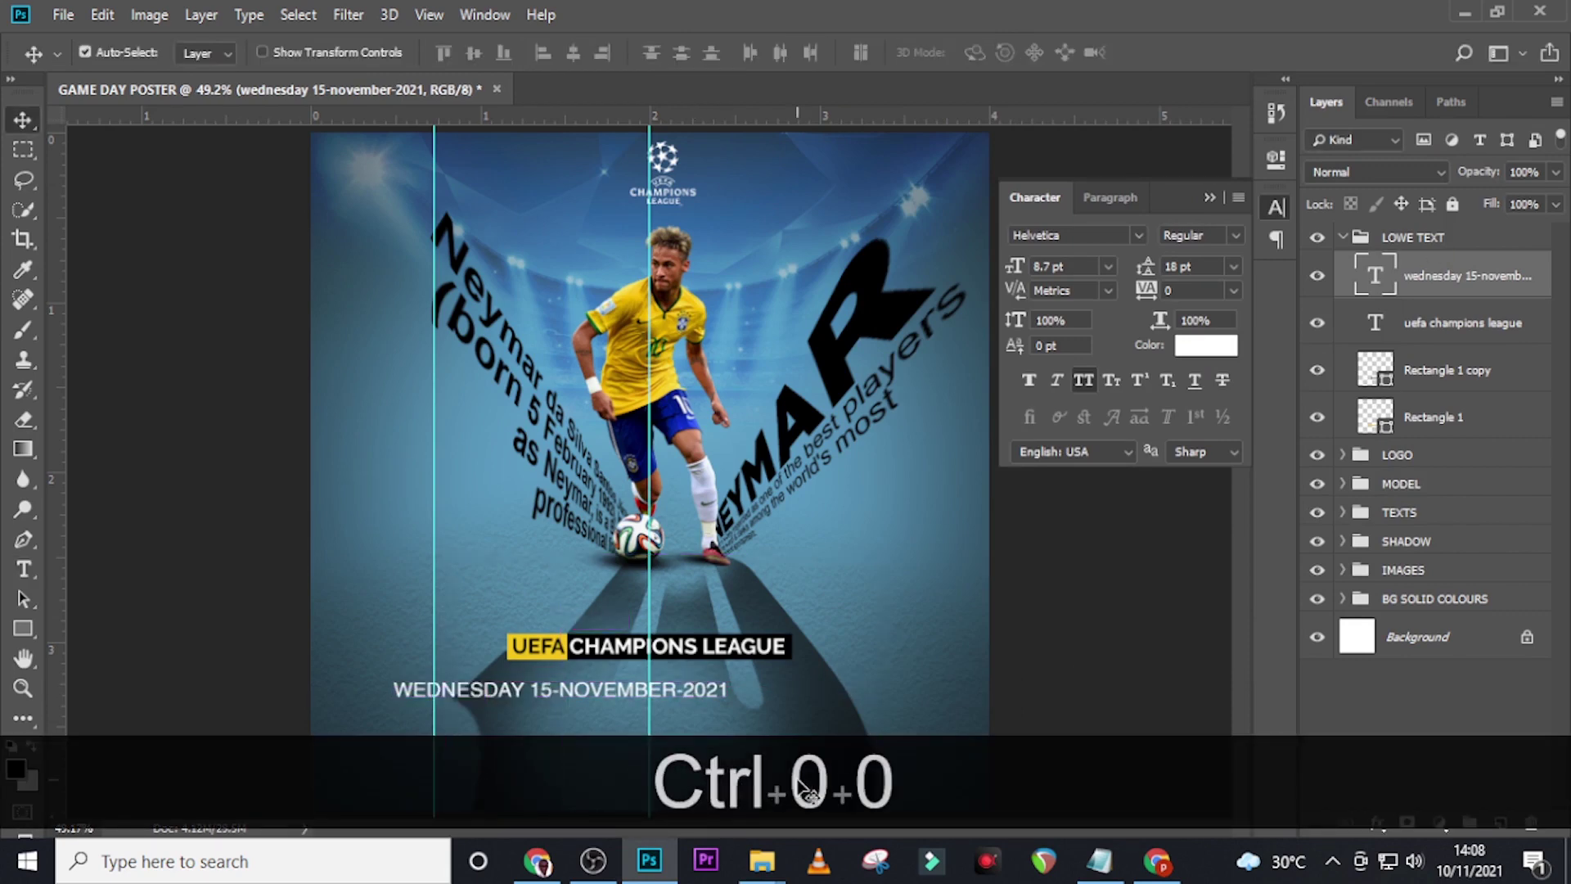
pyautogui.hotkey('ctrl', '=')
pyautogui.hotkey('ctrl', '=')
pyautogui.scroll(-3, 735, 638)
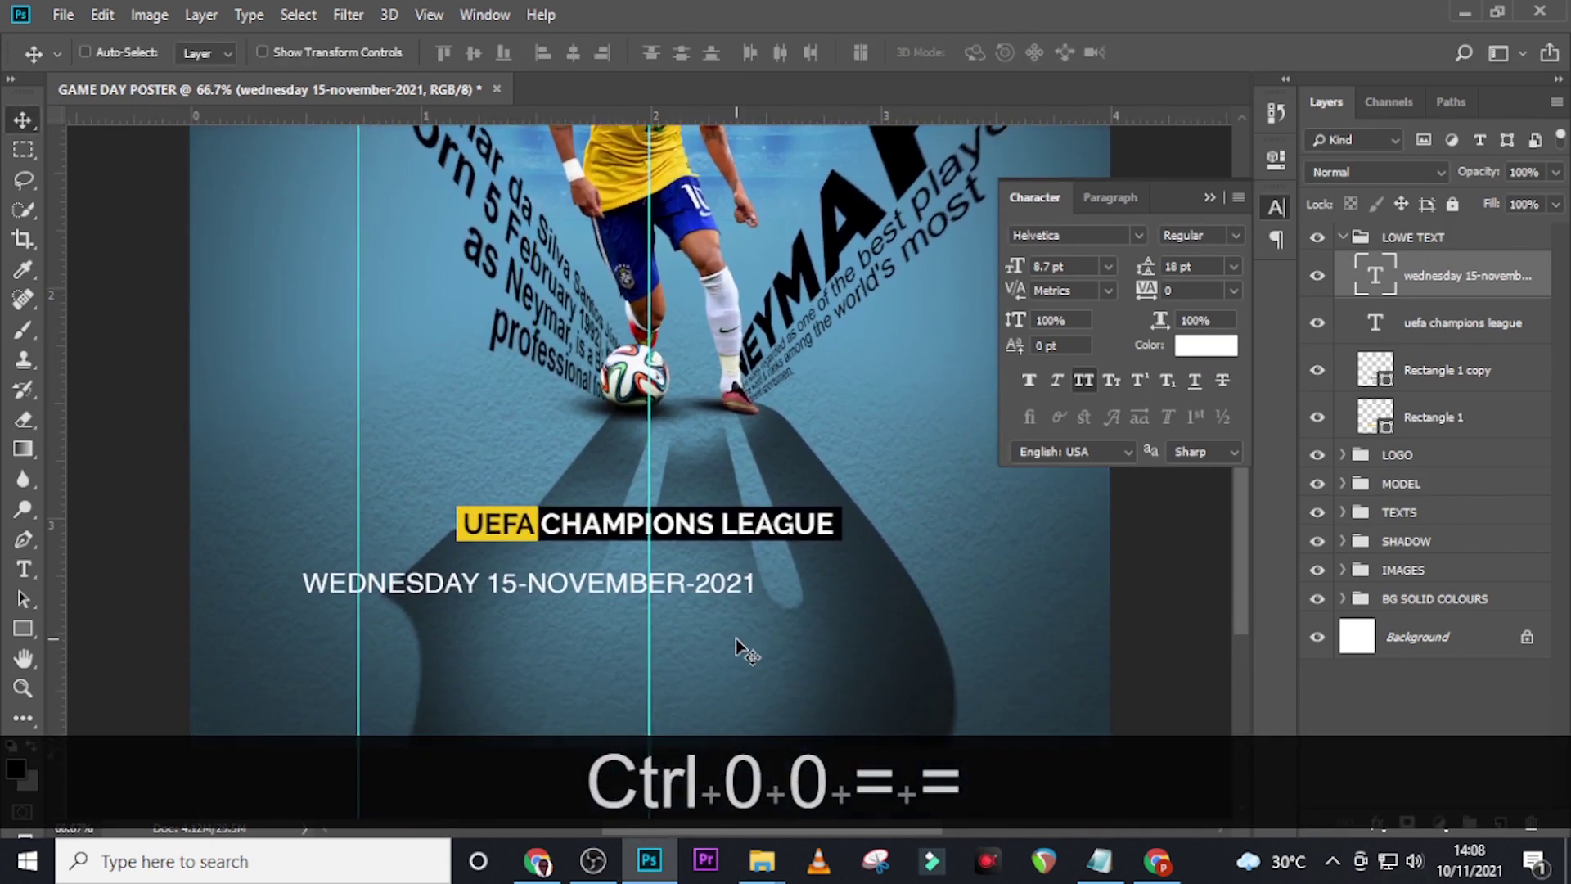
pyautogui.scroll(-1, 734, 638)
pyautogui.hotkey('shift', 'Right')
pyautogui.hotkey('shift', 'Right')
pyautogui.hotkey('shift', 'Right')
pyautogui.hotkey('shift', 'Right')
pyautogui.hotkey('ctrl', 't')
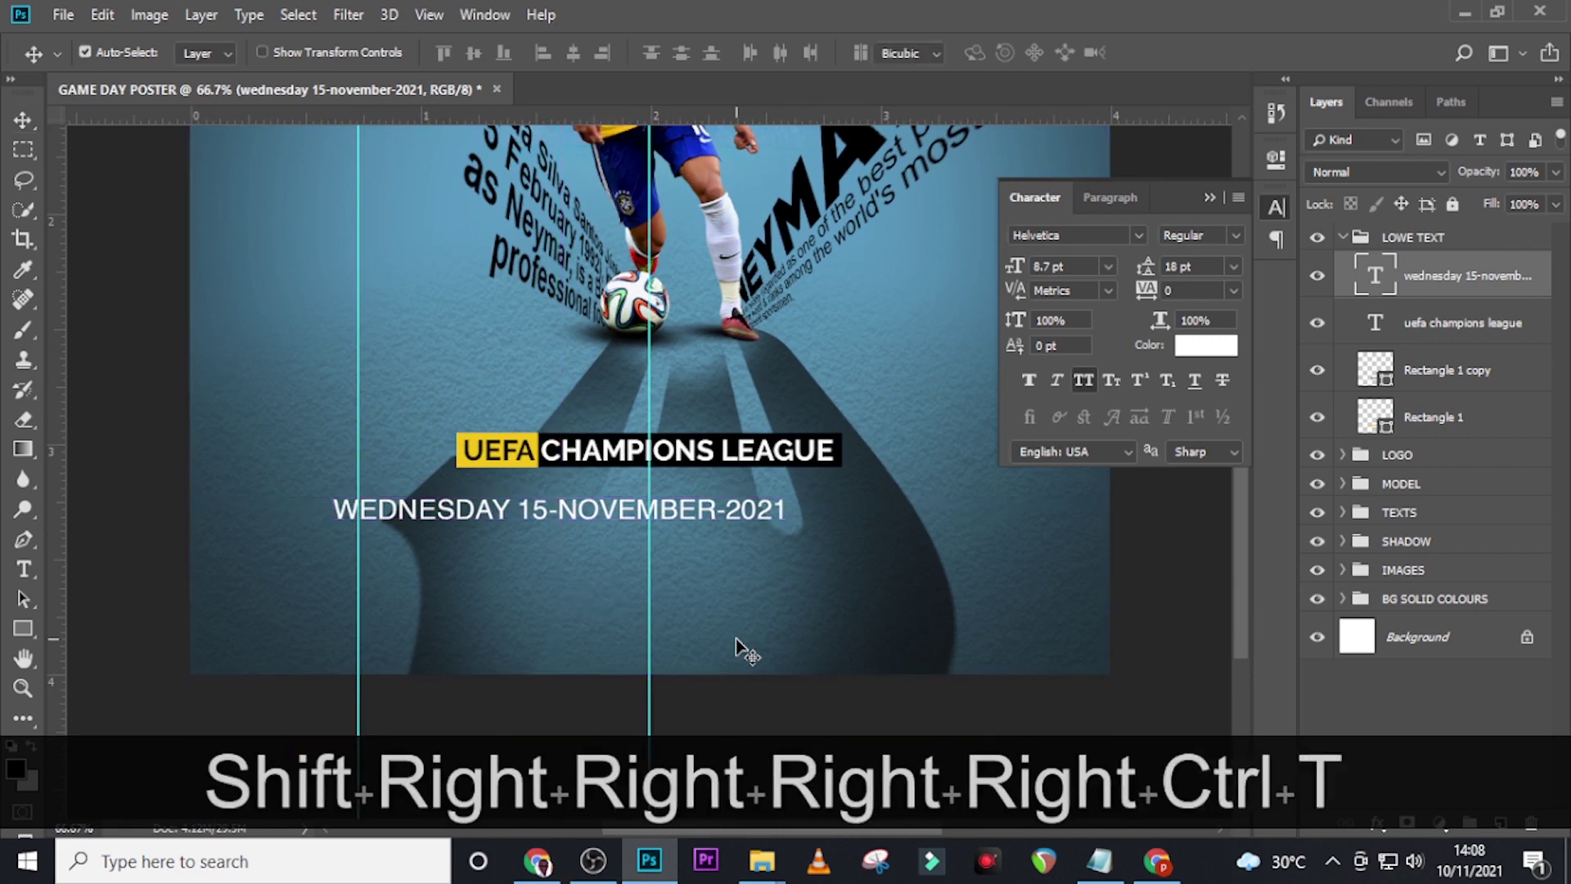
pyautogui.moveTo(605, 513); pyautogui.dragTo(693, 484)
pyautogui.press('Return')
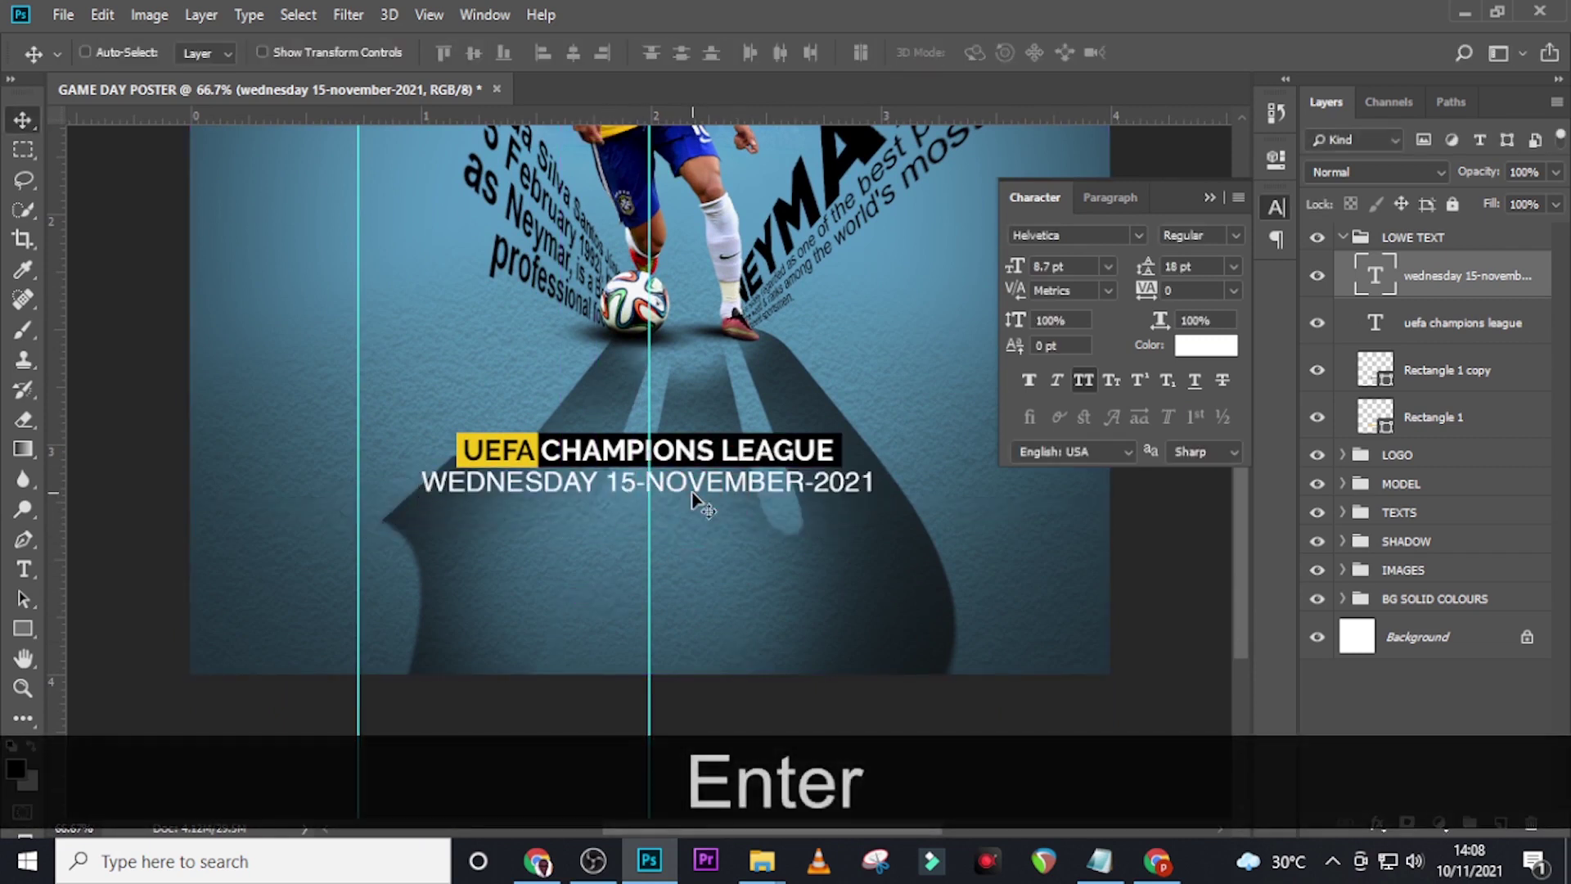
# Nudge the date line down to leave a small gap beneath the UEFA banner.
pyautogui.press('Down')
pyautogui.press('Down')
pyautogui.press('Down')
pyautogui.press('Down')
pyautogui.press('Down')
pyautogui.press('Down')
pyautogui.press('Down')
pyautogui.press('Down')
pyautogui.press('Down')
pyautogui.press('Down')
pyautogui.press('Down')
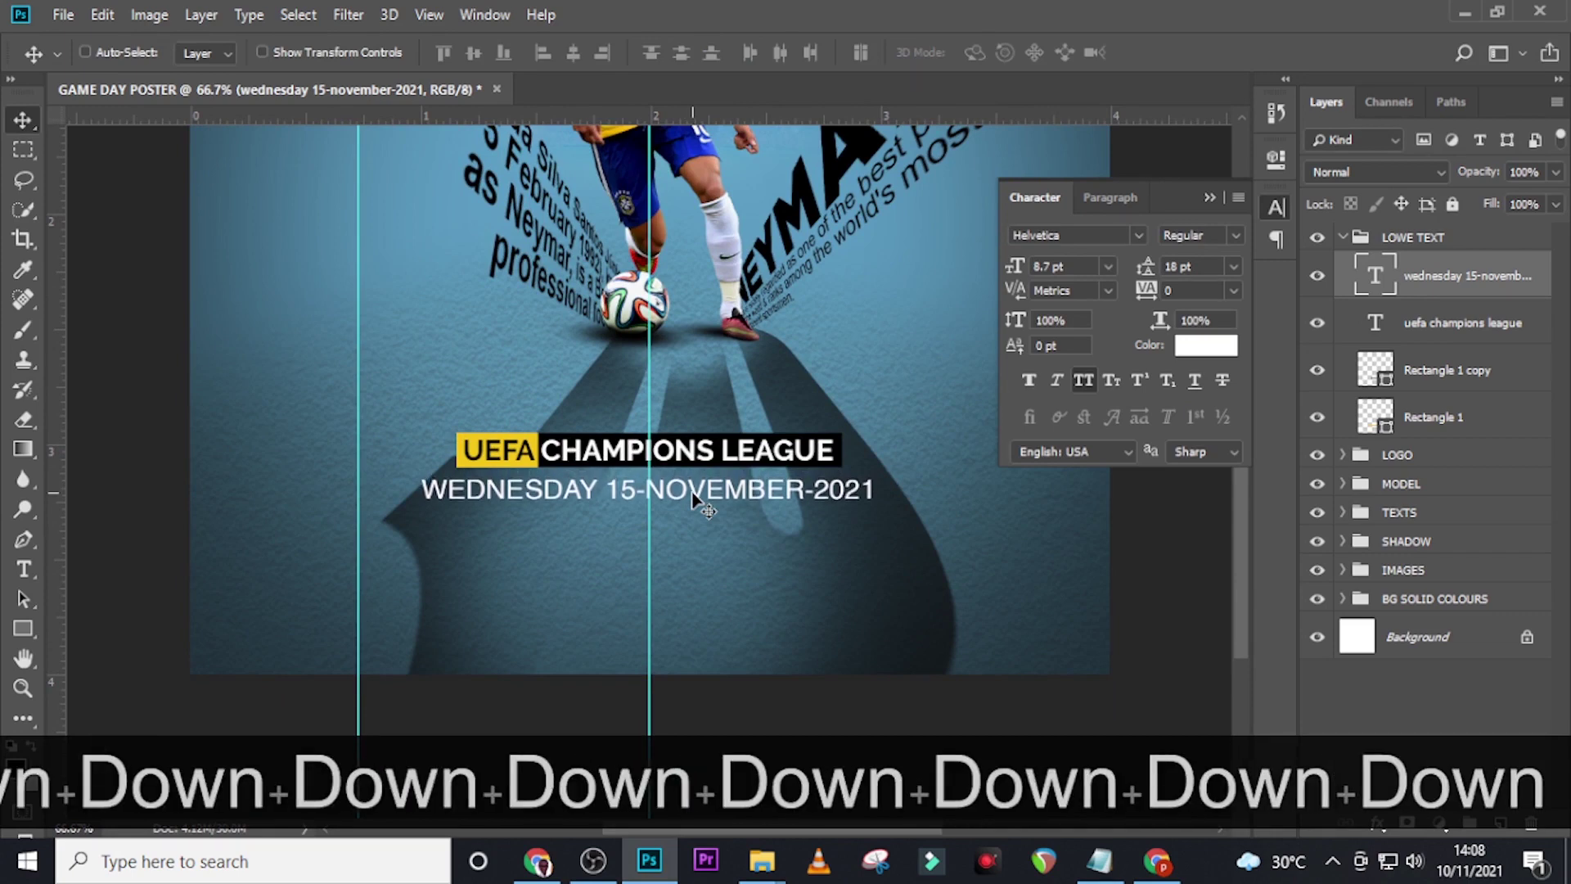
# Fine-tune the date line 1 px up and 1 px right, using Free Transform to check its centre against the guide.
pyautogui.hotkey('ctrl', '=')
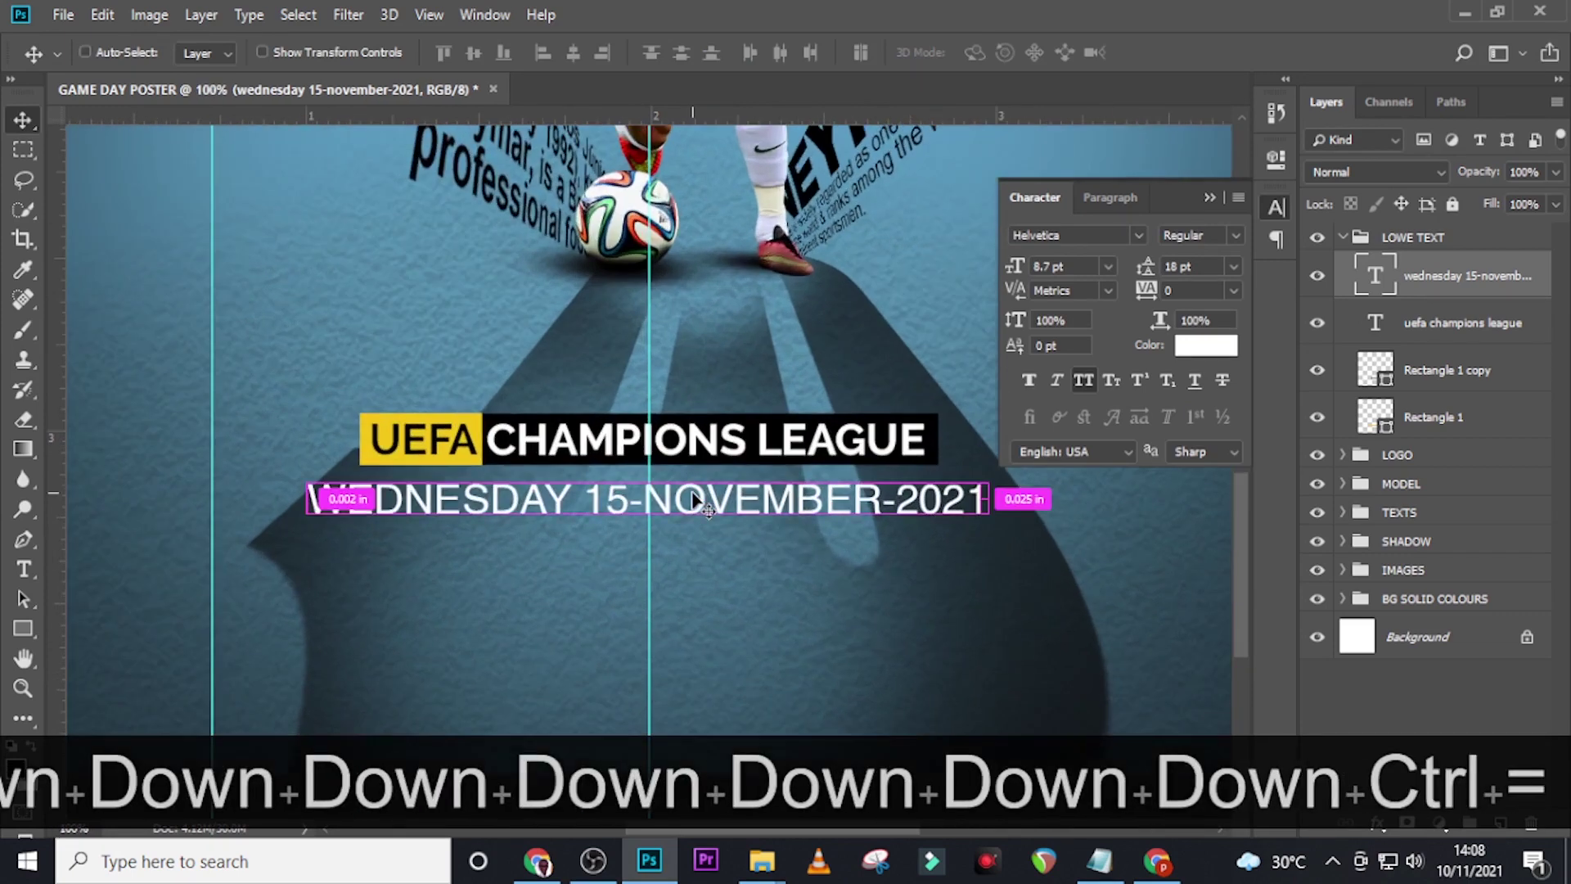
pyautogui.press('Up')
pyautogui.hotkey('ctrl', 't')
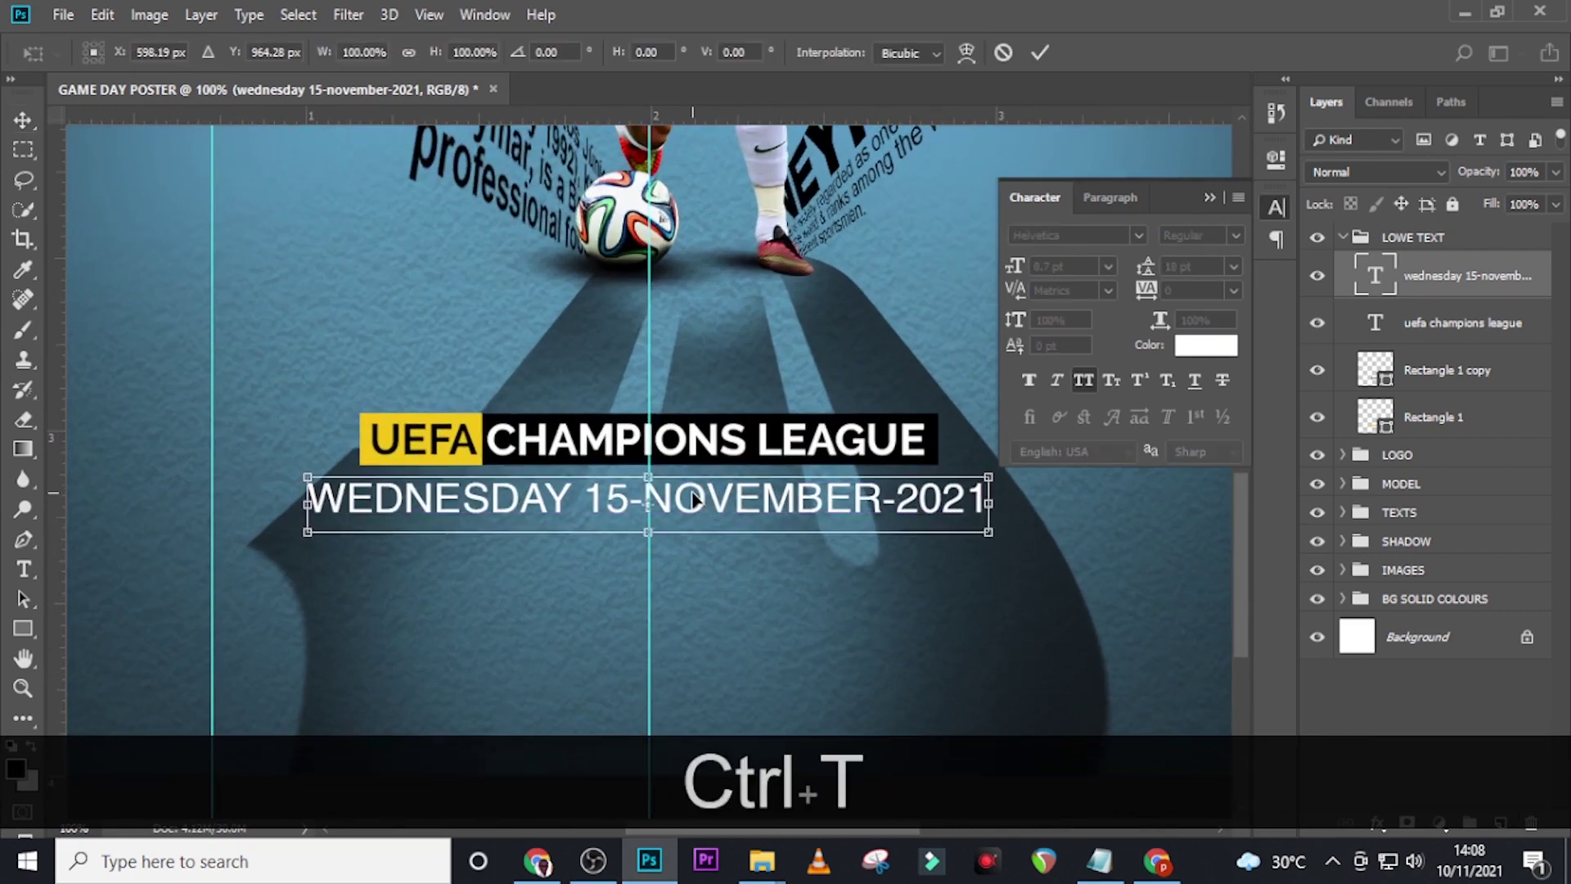
pyautogui.press('Right')
pyautogui.press('Return')
# Duplicate the date line and move the copy down about 31 px, directly beneath the original.
pyautogui.hotkey('ctrl', 'j')
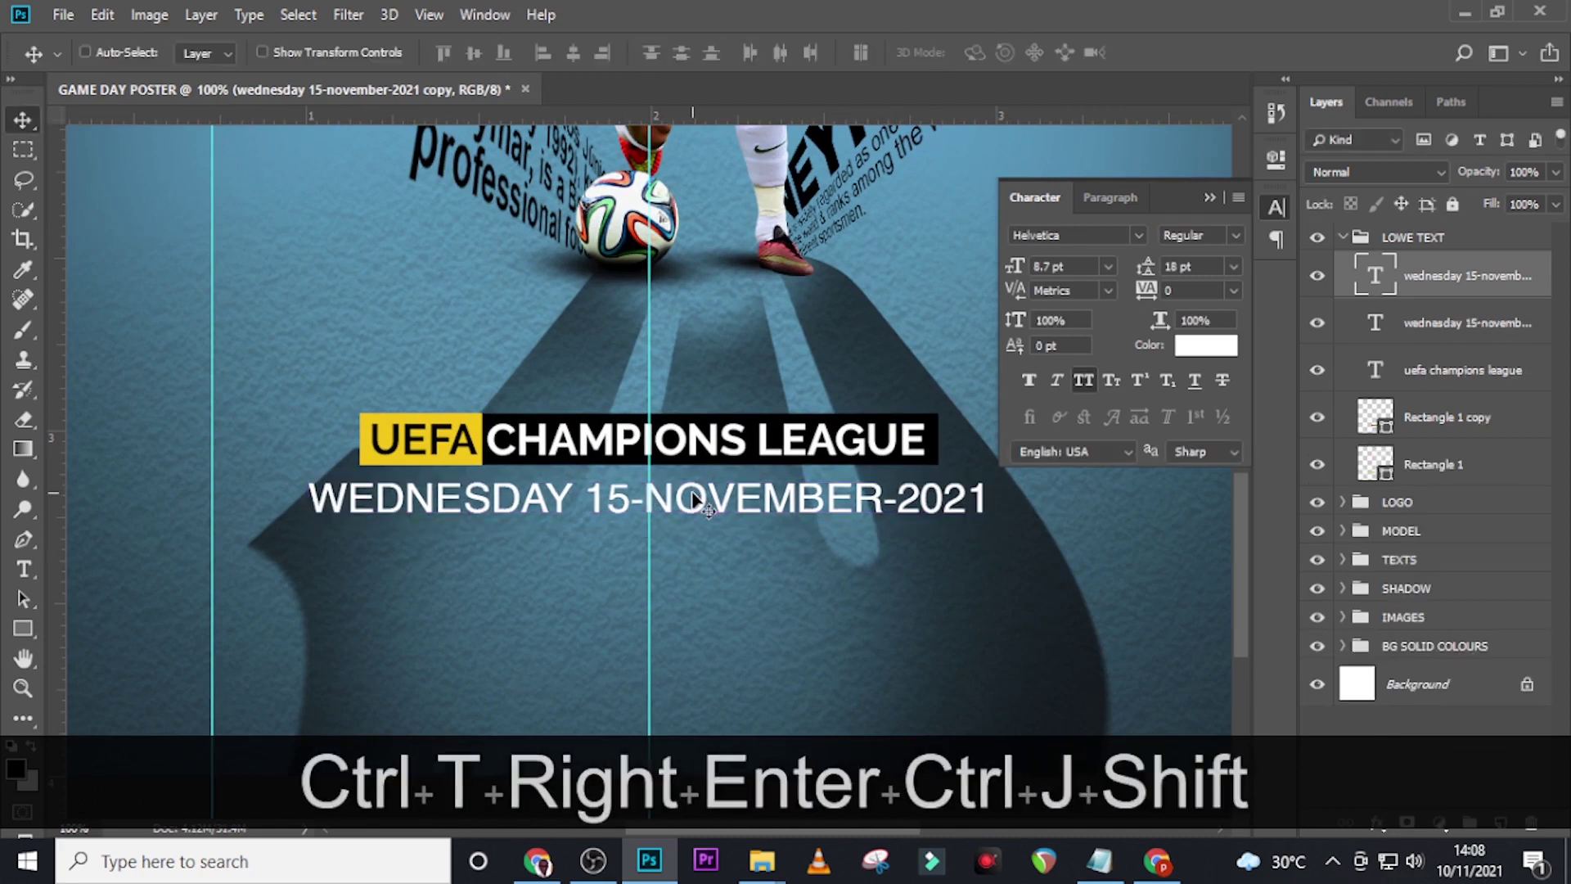
pyautogui.hotkey('shift', 'Down')
pyautogui.hotkey('shift', 'Down')
pyautogui.hotkey('shift', 'Down')
pyautogui.hotkey('shift', 'Down')
pyautogui.hotkey('shift', 'Down')
pyautogui.hotkey('shift', 'Down')
pyautogui.hotkey('shift', 'Down')
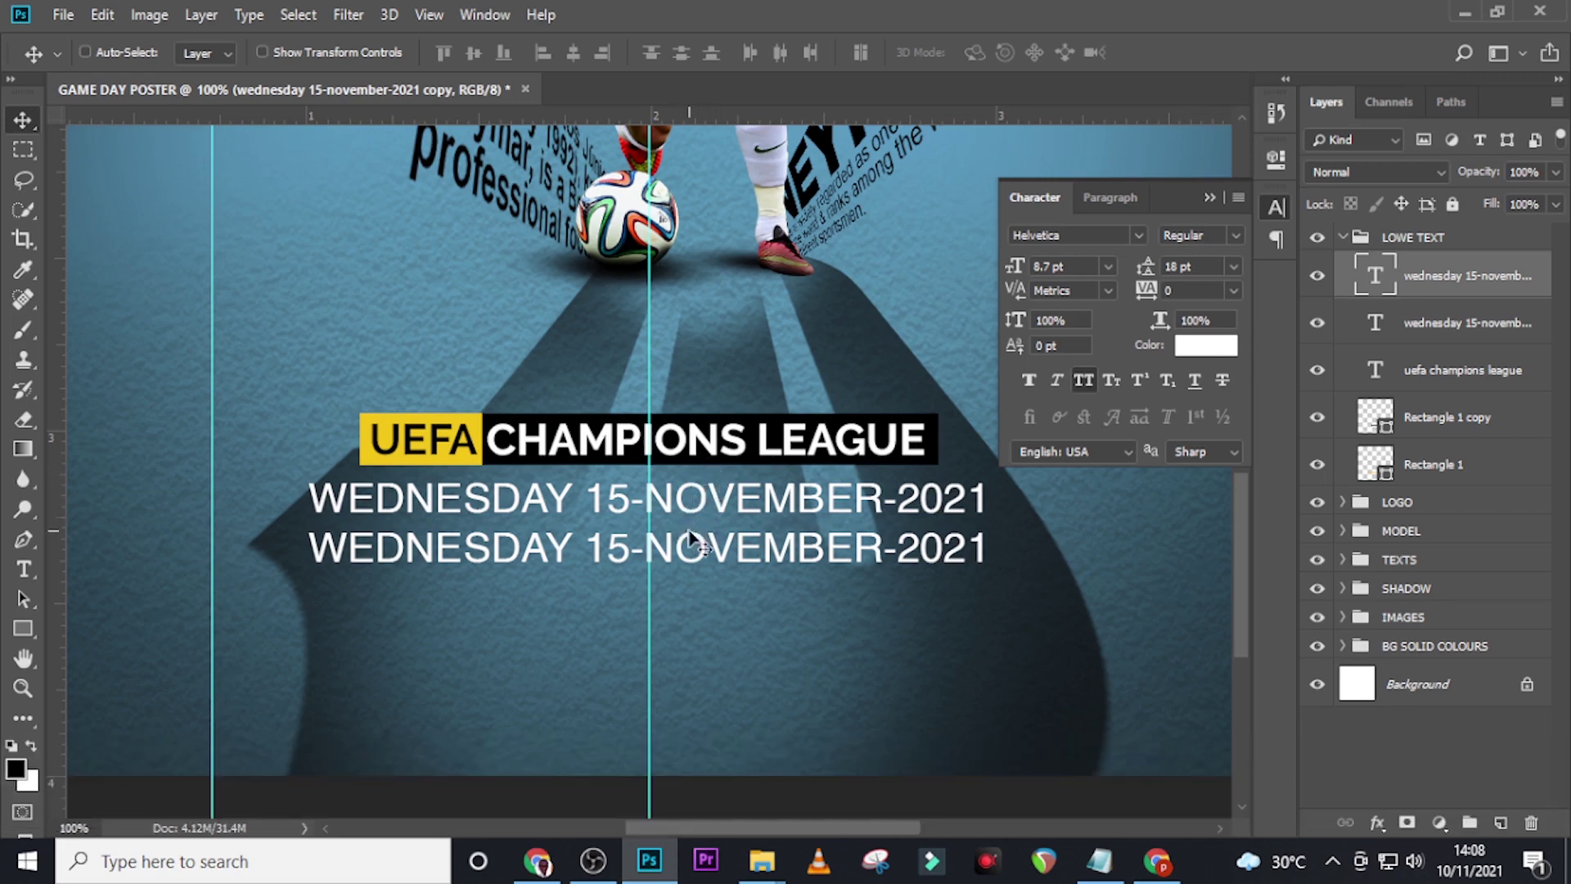
pyautogui.press('Up')
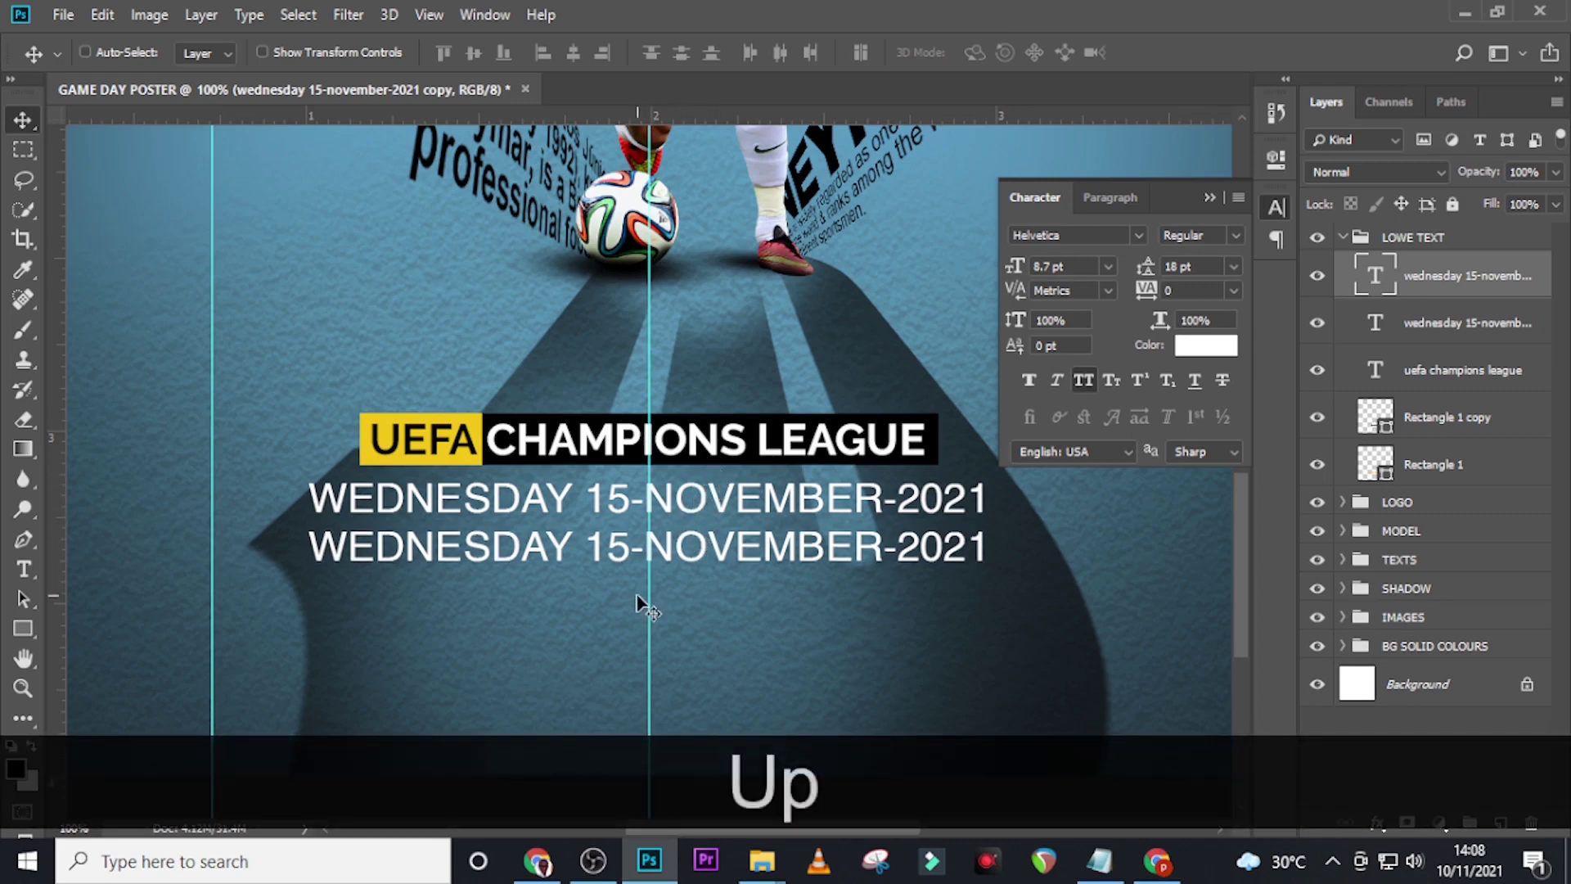
# Copy the two venue location lines from the U59.txt notes and replace the duplicated date text with them.
pyautogui.click(1099, 861)
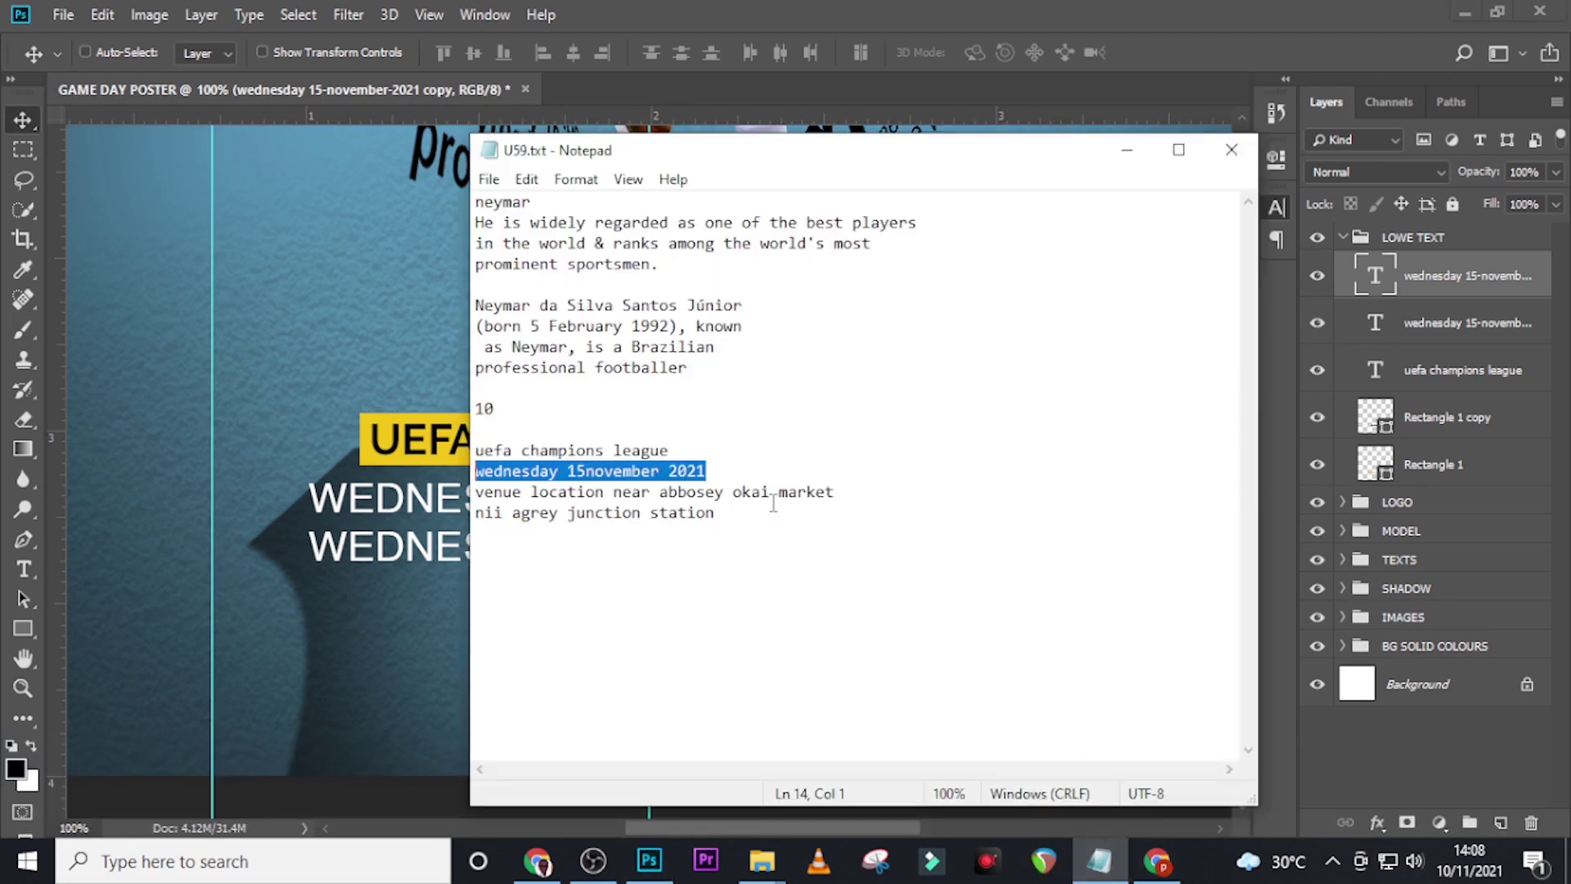
pyautogui.moveTo(729, 528); pyautogui.dragTo(442, 485)
pyautogui.hotkey('ctrl', 'c')
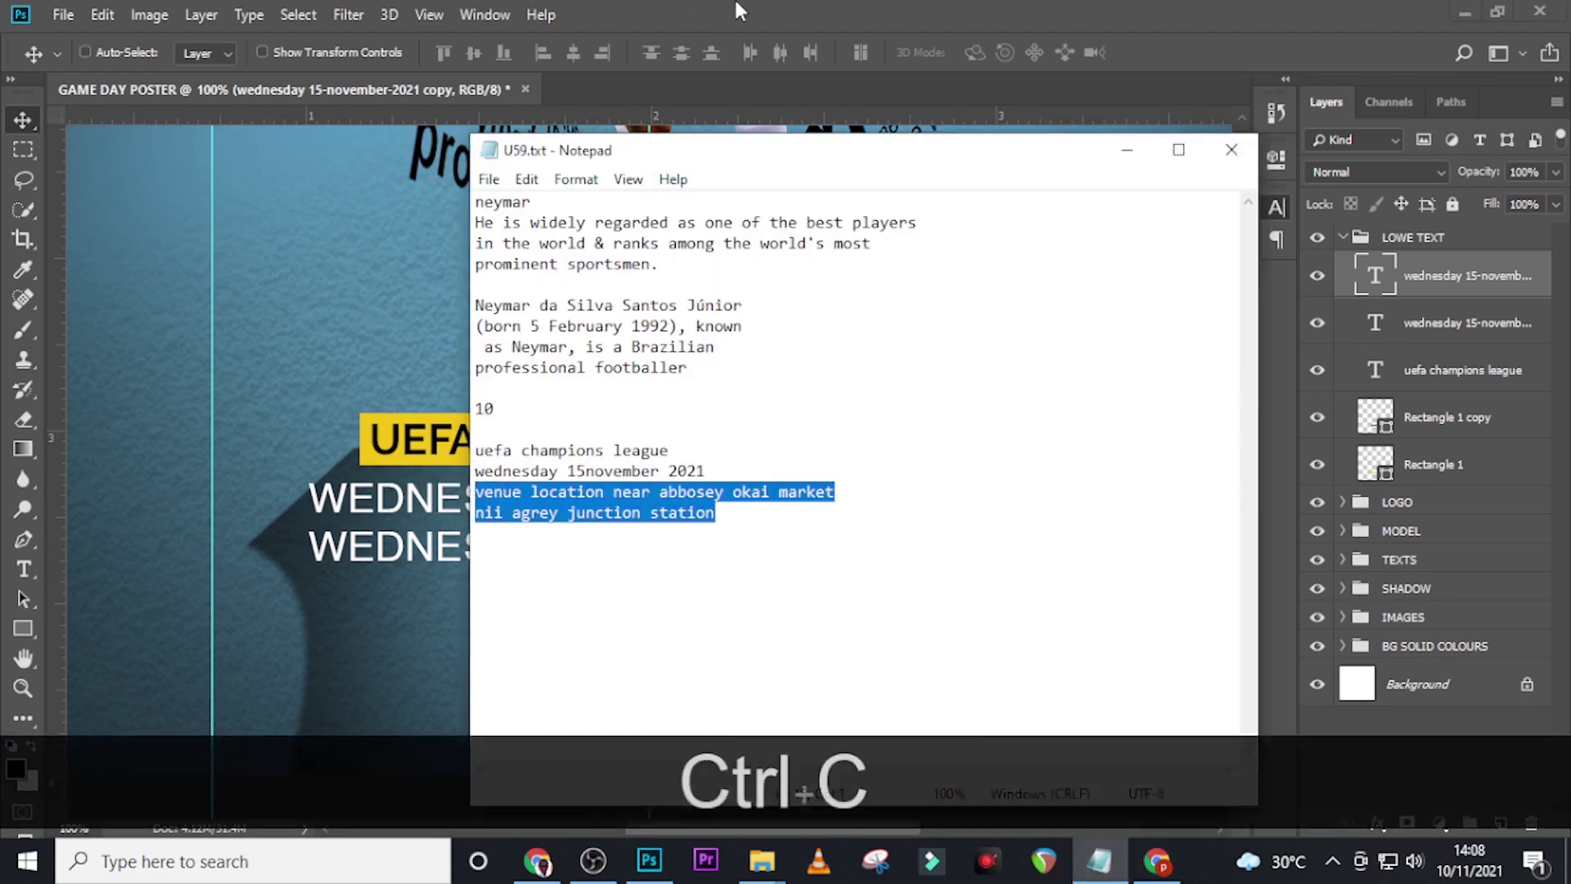
pyautogui.click(741, 9)
pyautogui.doubleClick(1377, 283)
pyautogui.hotkey('ctrl', 'v')
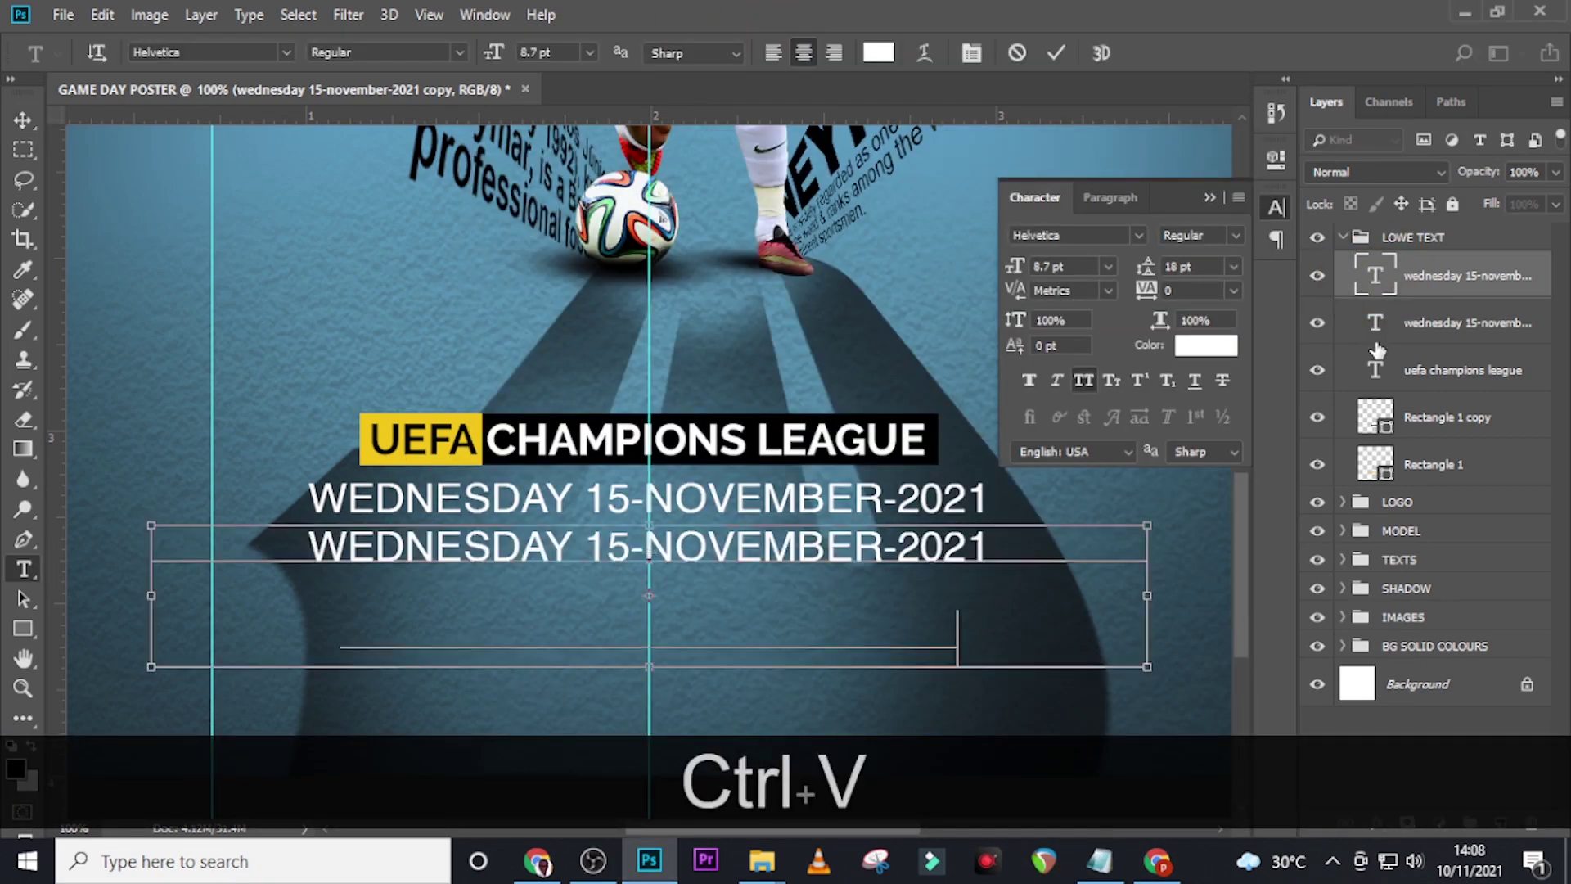
pyautogui.click(1374, 283)
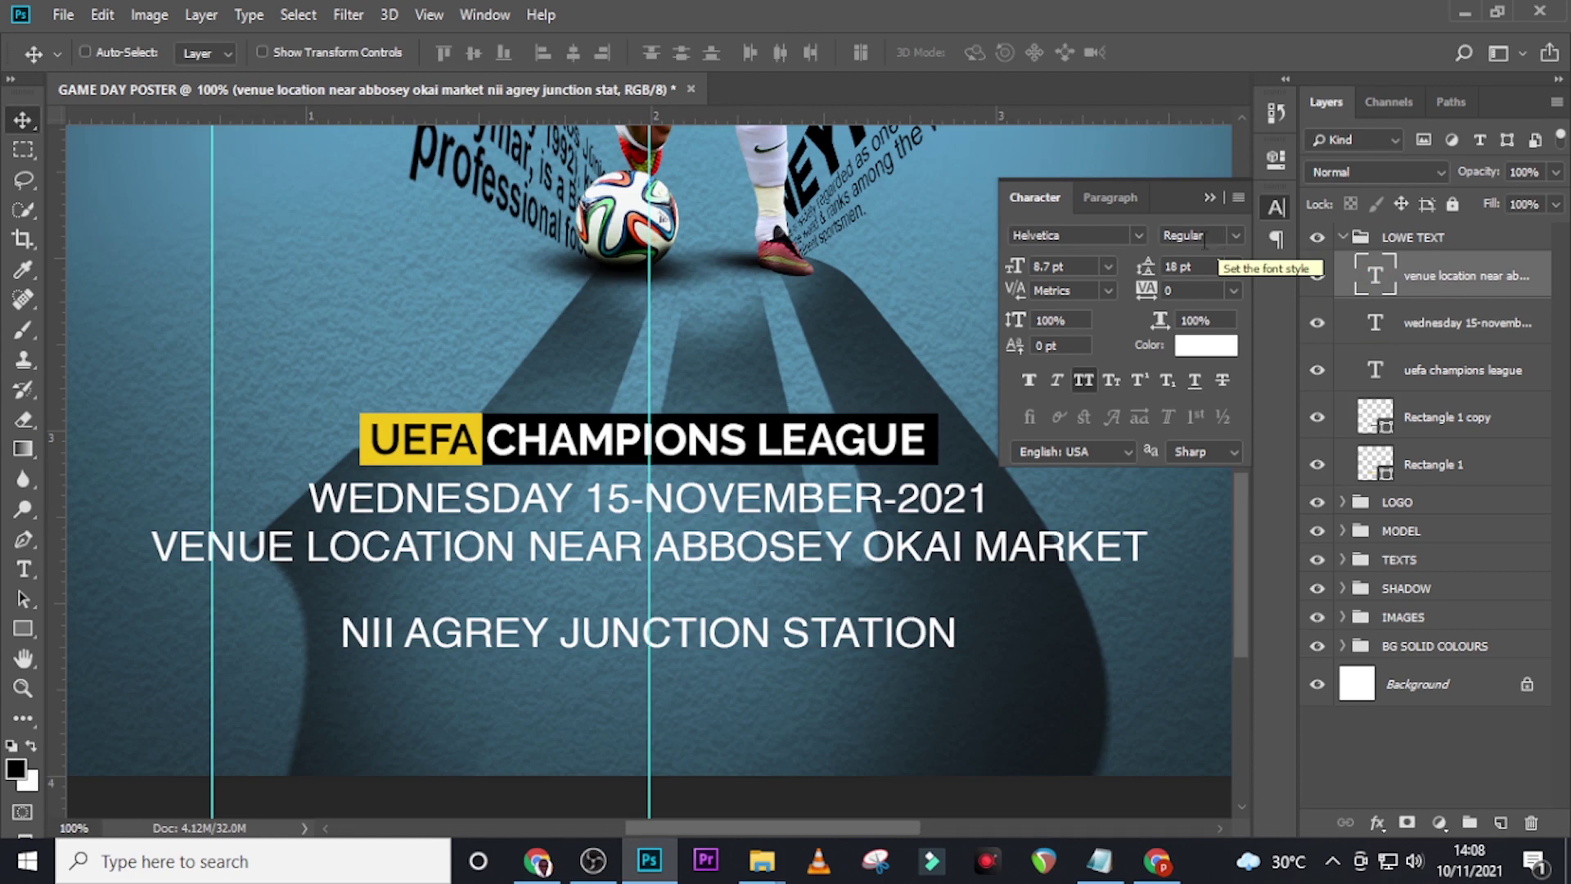
# Set the venue text's font size to 5 pt and its leading to 5 pt.
pyautogui.click(1079, 260)
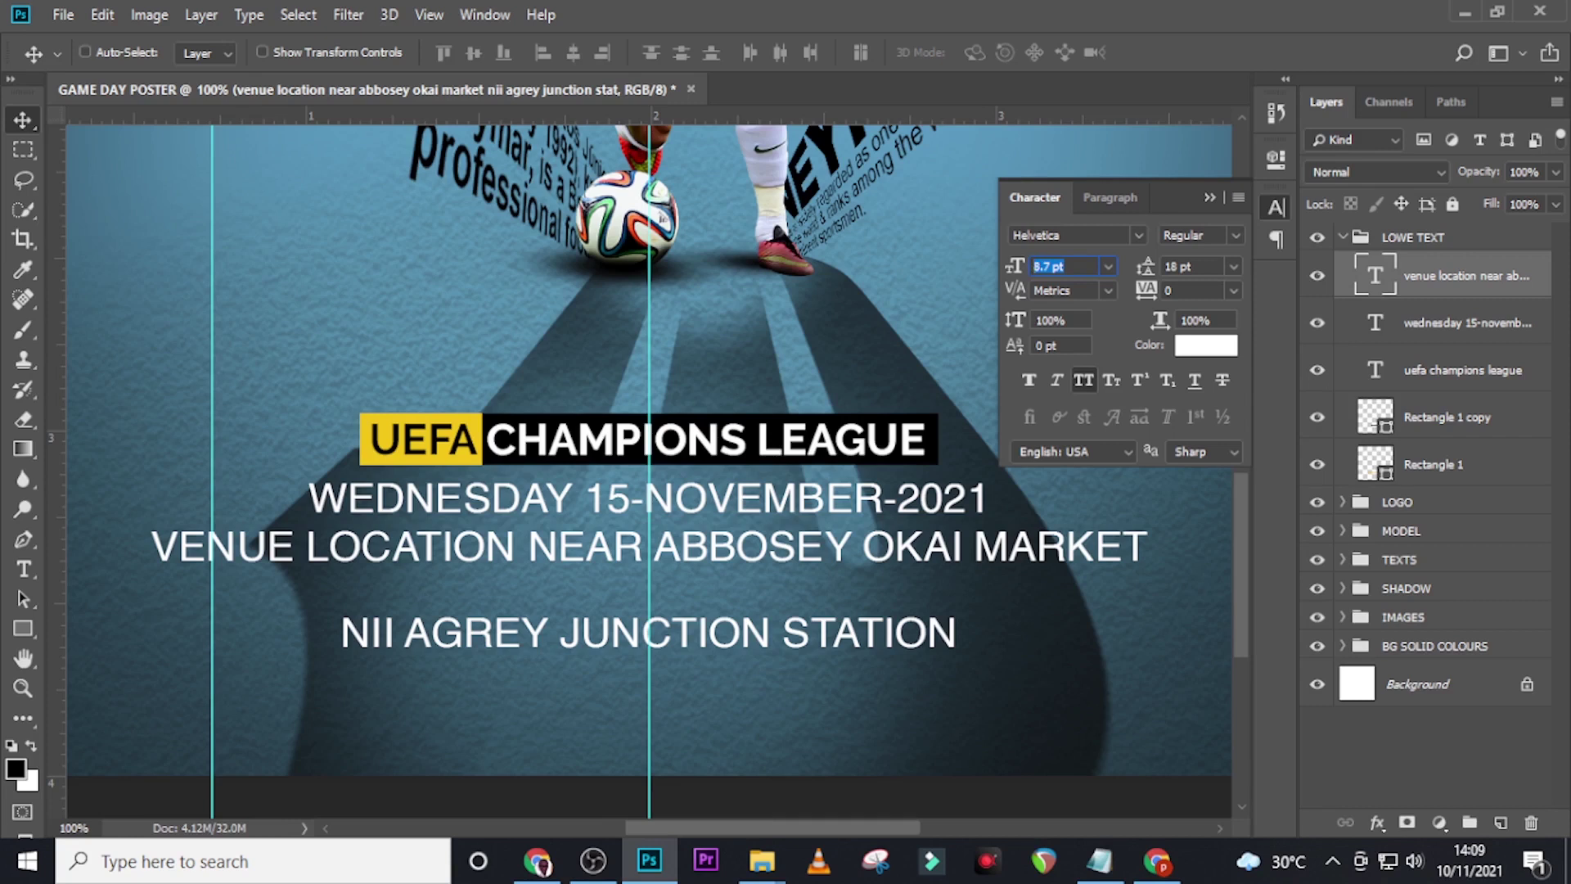
pyautogui.write('5')
pyautogui.press('Return')
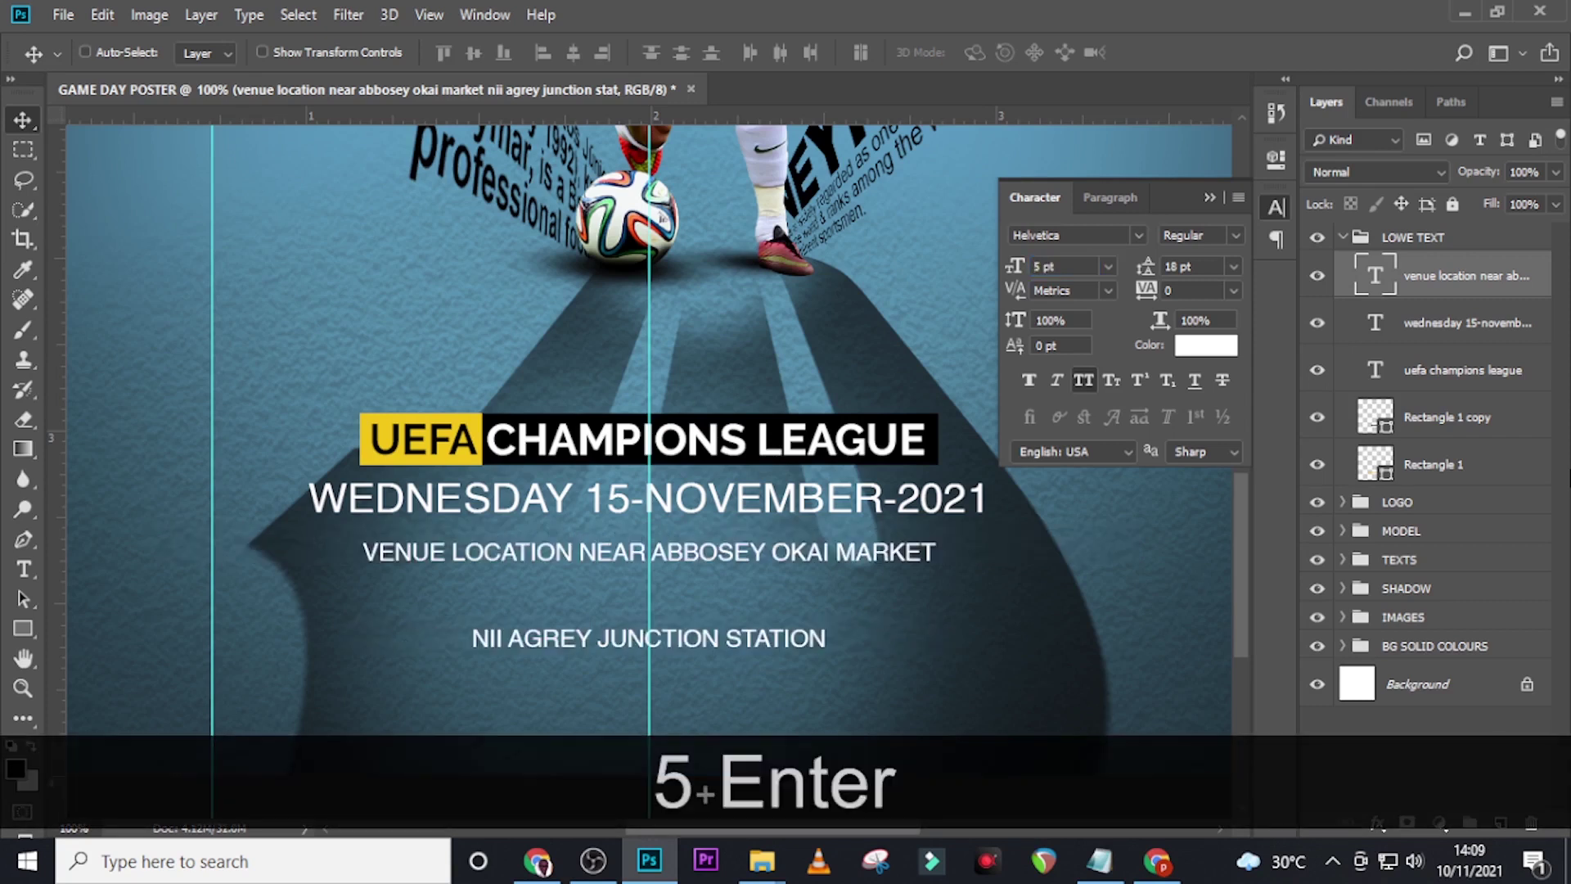
pyautogui.click(1142, 260)
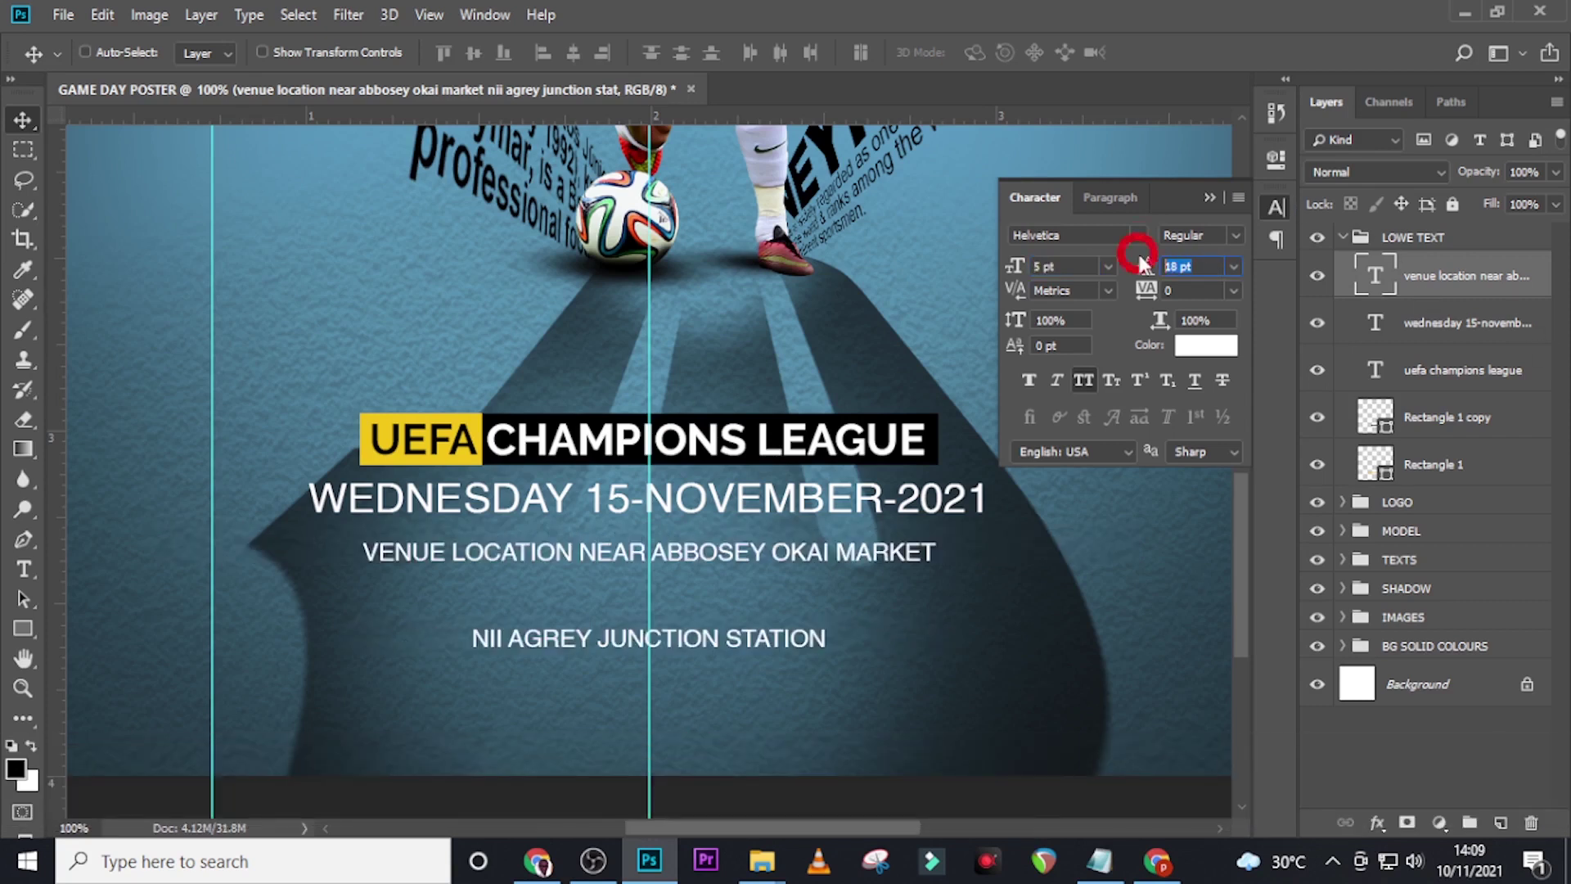
pyautogui.write('5')
pyautogui.press('Return')
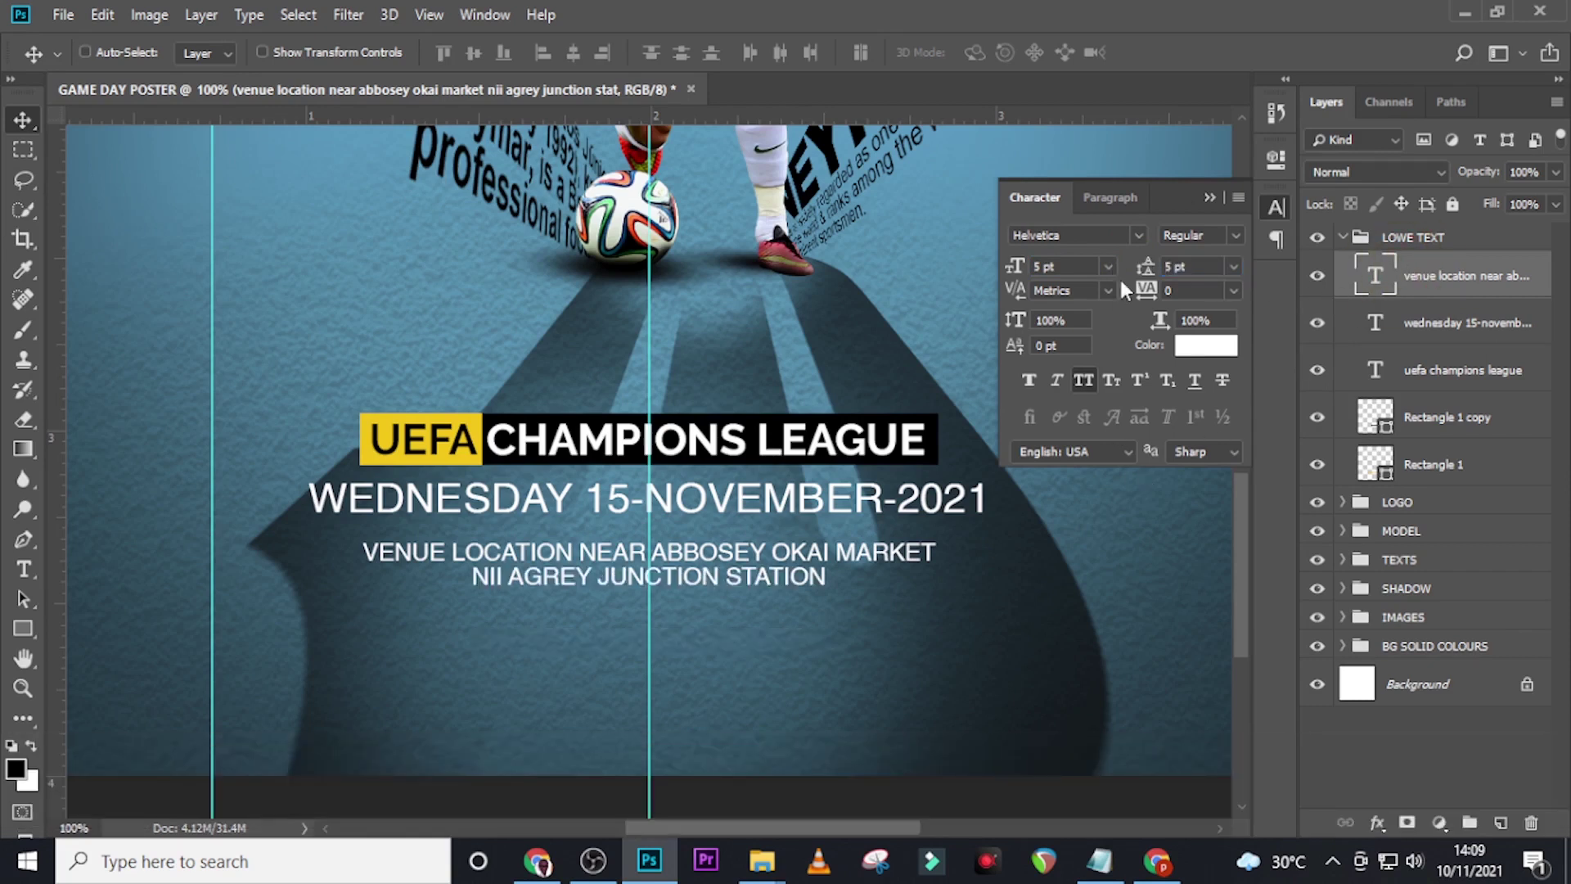
# Collapse the character settings and nudge the venue text up about 3 px, closer to the date line.
pyautogui.click(1205, 198)
pyautogui.press('Up')
pyautogui.press('Up')
pyautogui.press('Up')
pyautogui.press('Up')
pyautogui.press('Up')
pyautogui.press('Up')
pyautogui.press('Up')
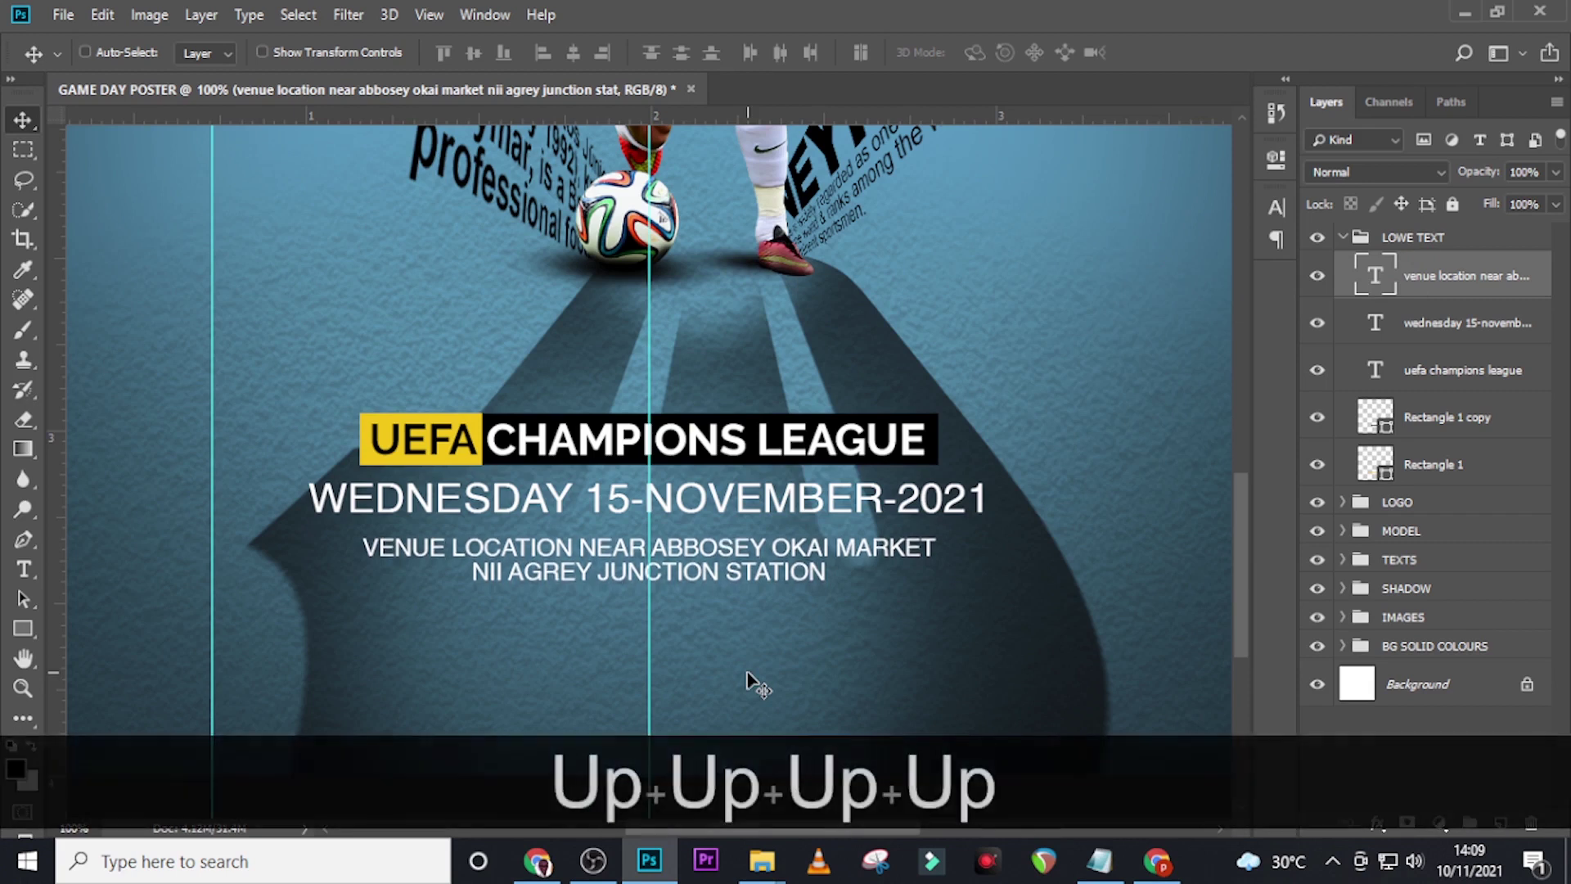
# Nudge the venue text up about 6 px, closer to the date line.
pyautogui.press('Up')
pyautogui.press('Up')
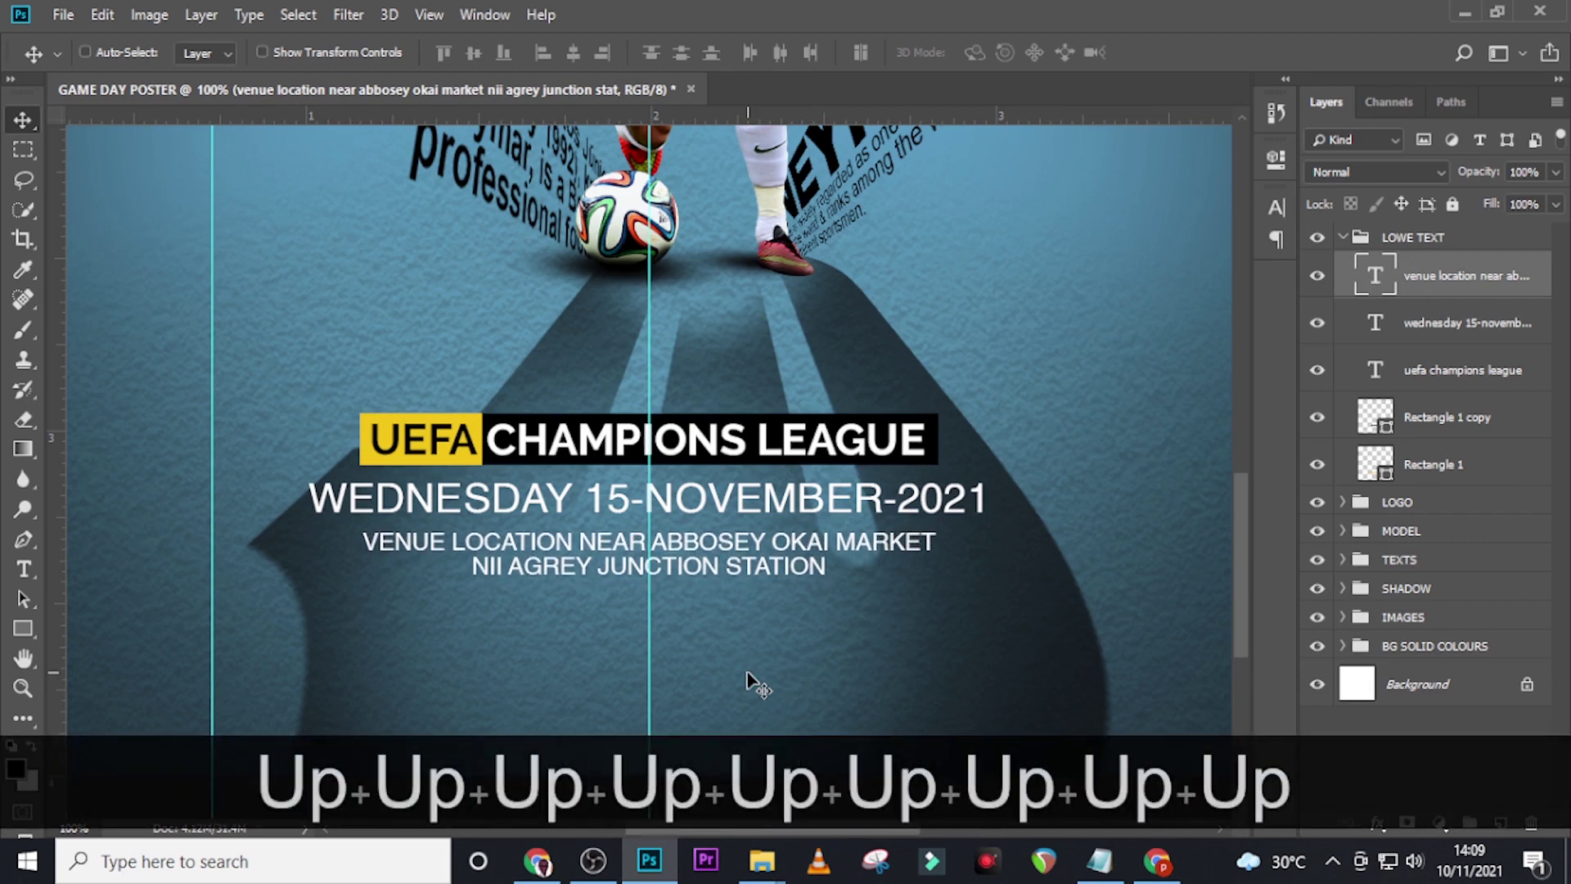
pyautogui.press('Up')
pyautogui.press('Up')
pyautogui.press('Up')
pyautogui.press('Up')
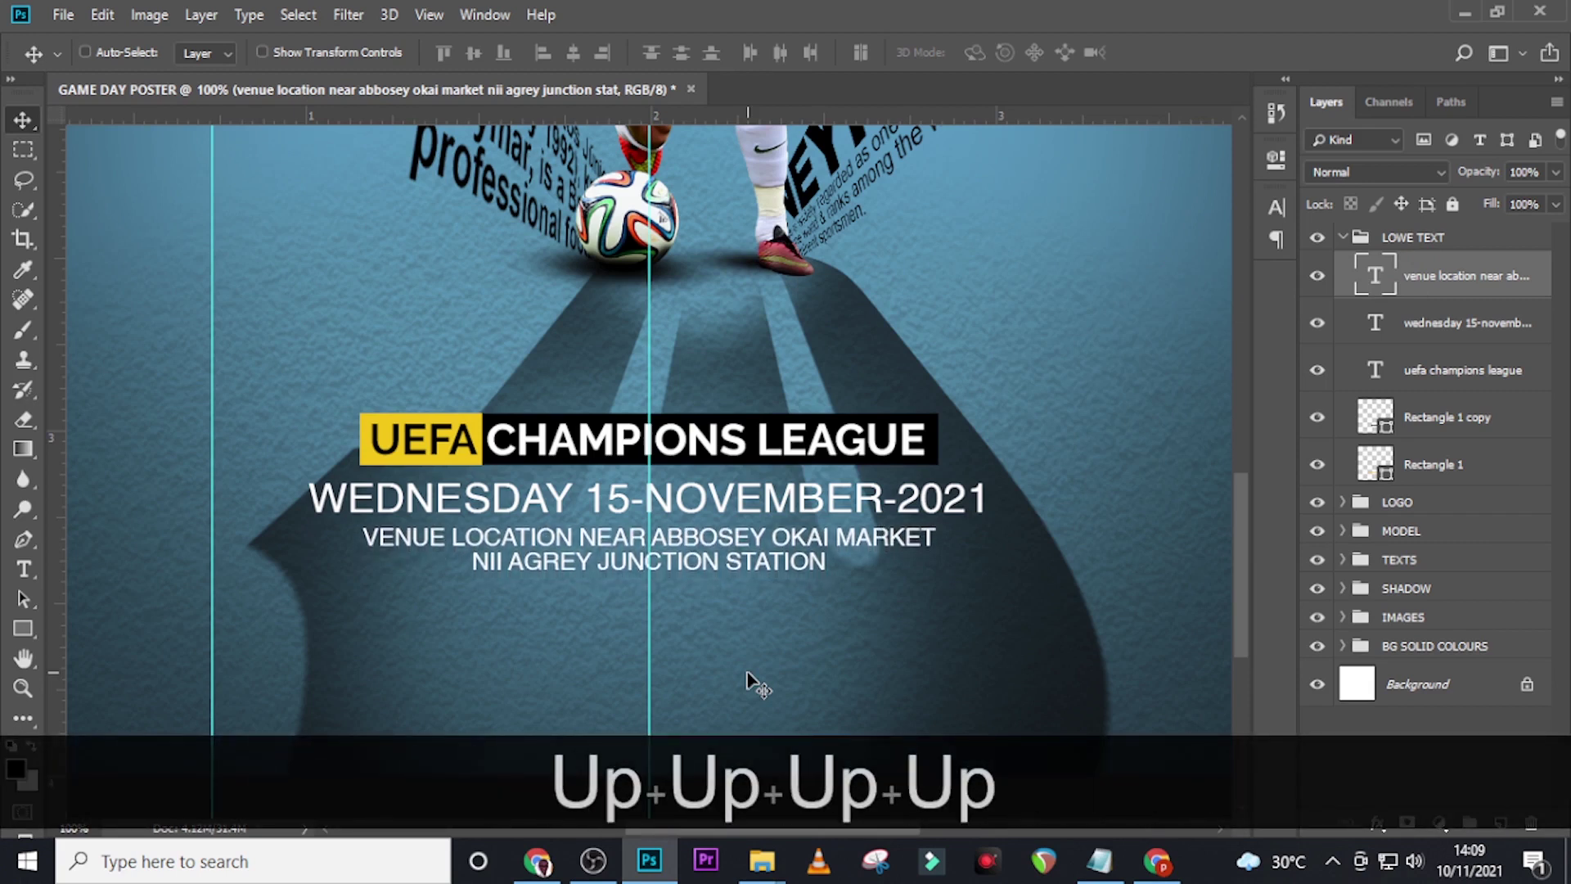
# Nudge the date line up about 1 px and collapse the LOWE TEXT group.
pyautogui.click(1459, 335)
pyautogui.press('Up')
pyautogui.press('Up')
pyautogui.press('Down')
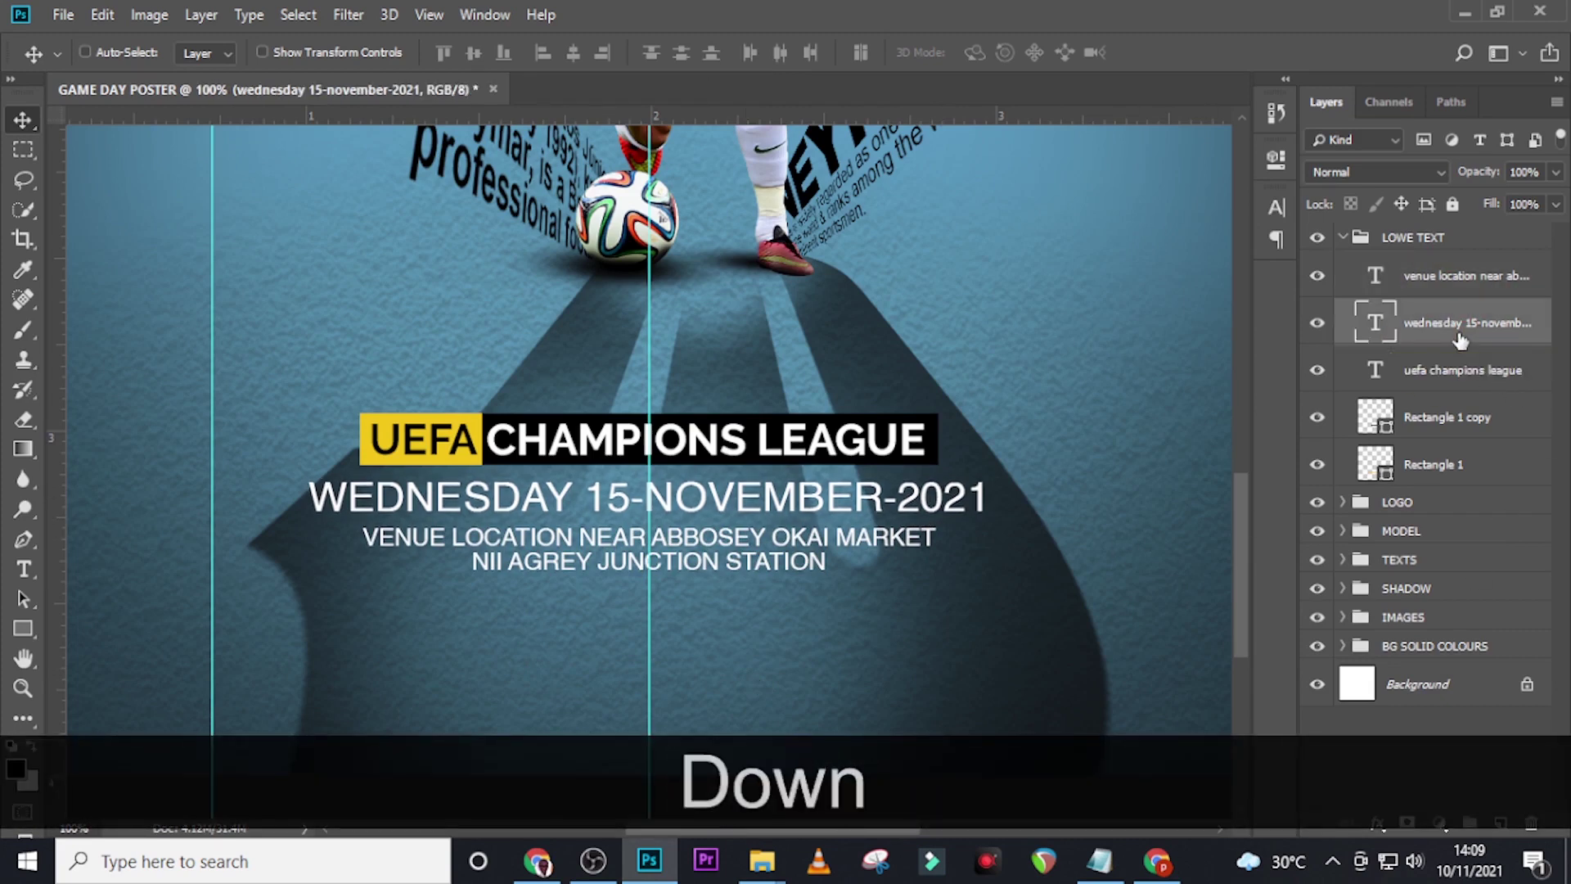
pyautogui.hotkey('ctrl', '=')
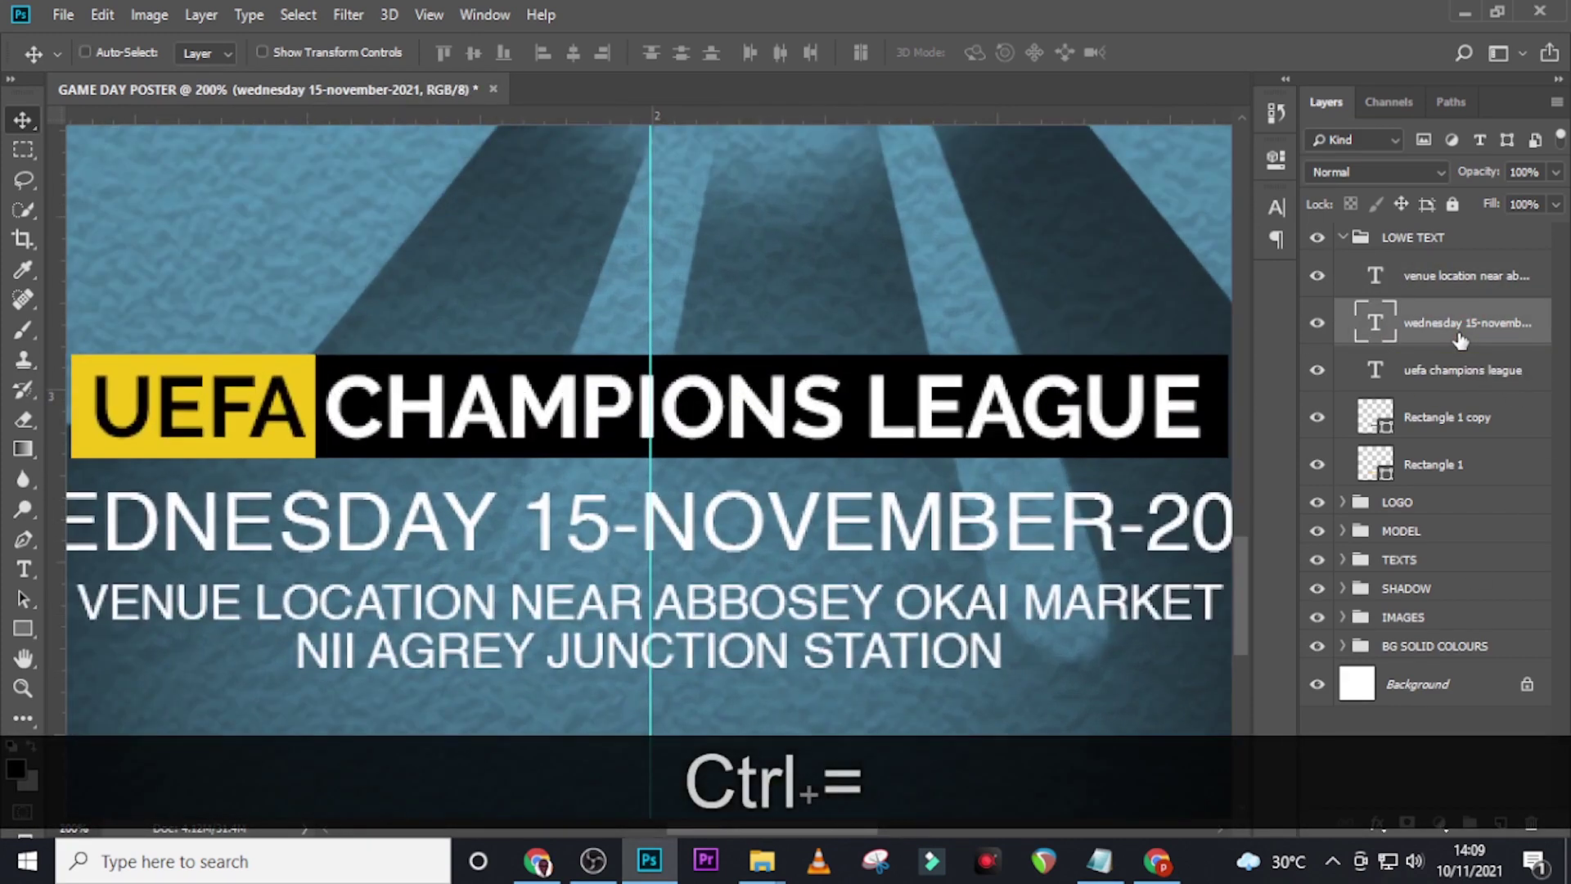
pyautogui.hotkey('ctrl', '0')
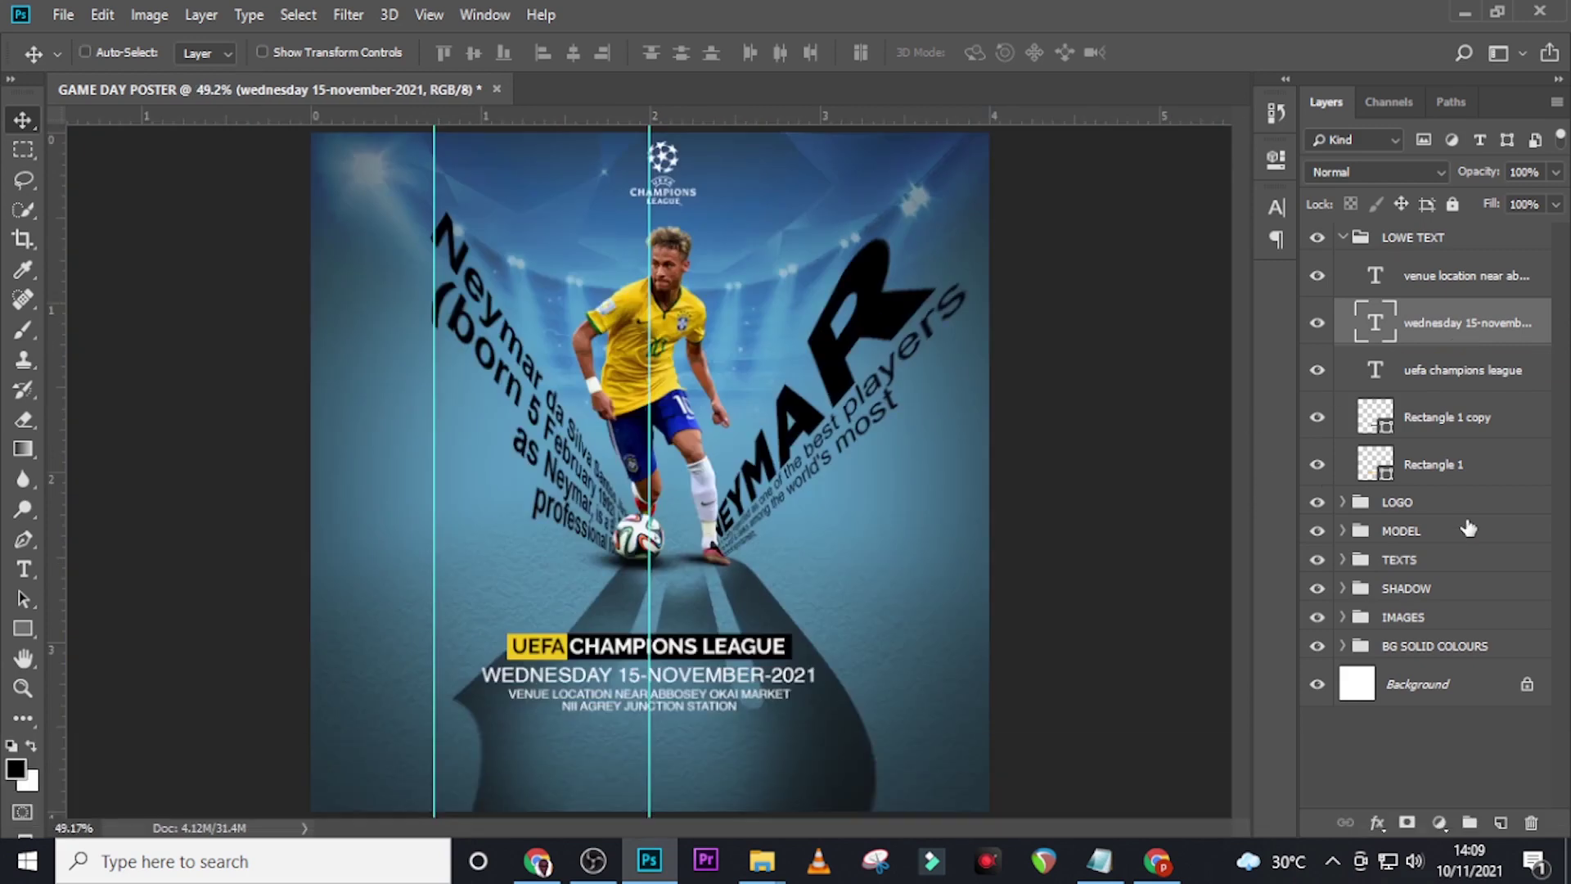
pyautogui.click(1343, 238)
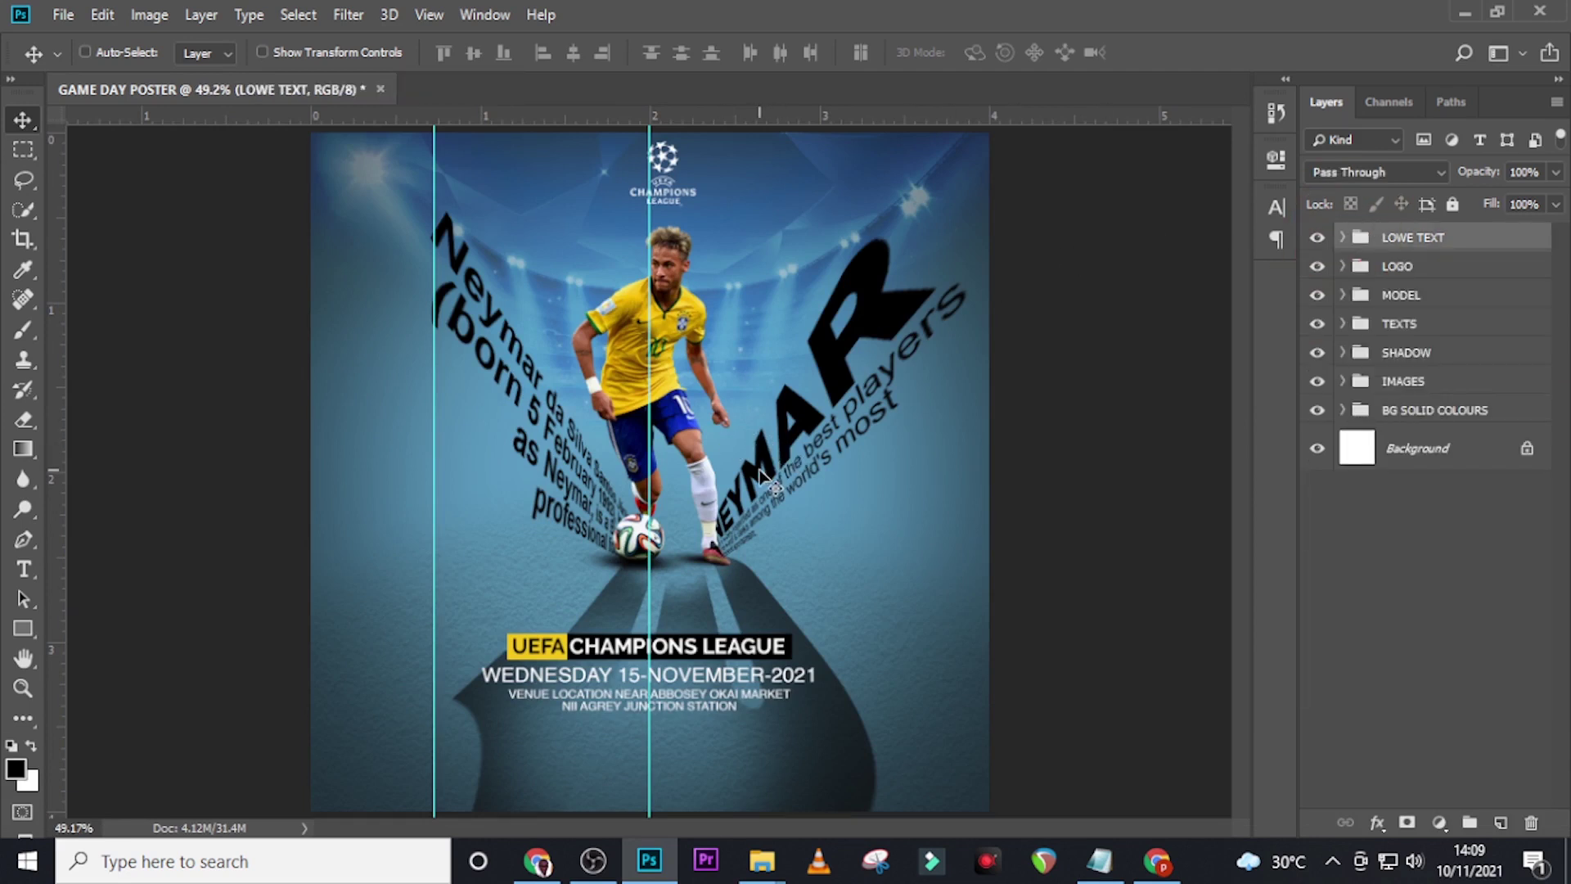
# Add a new layer above the LOWE TEXT group and set the soft brush size to 300.
pyautogui.click(1500, 823)
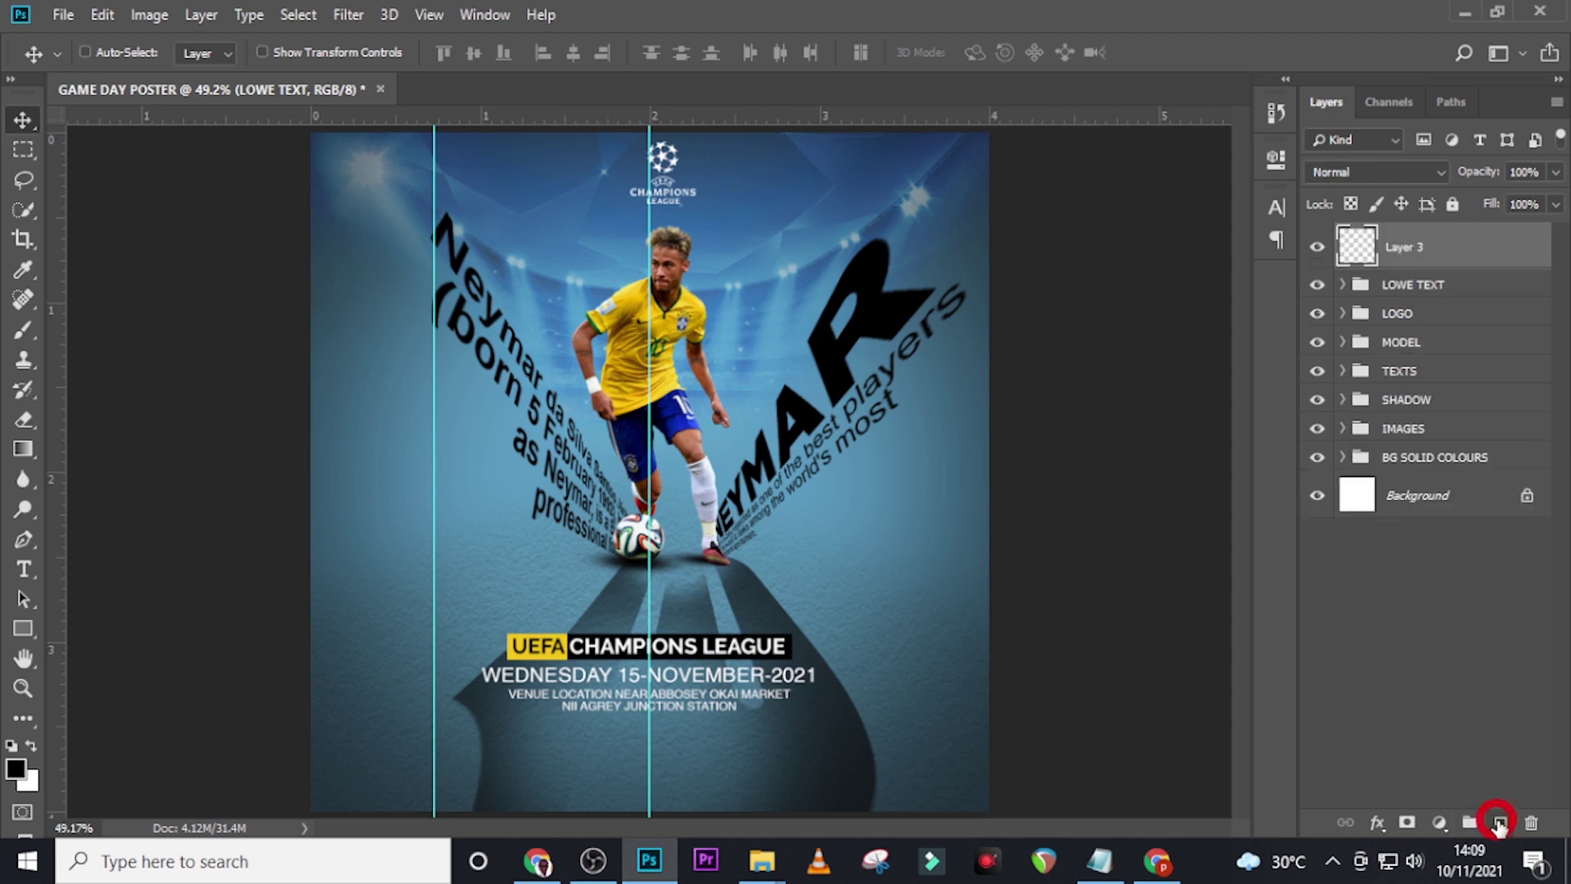
pyautogui.press('b')
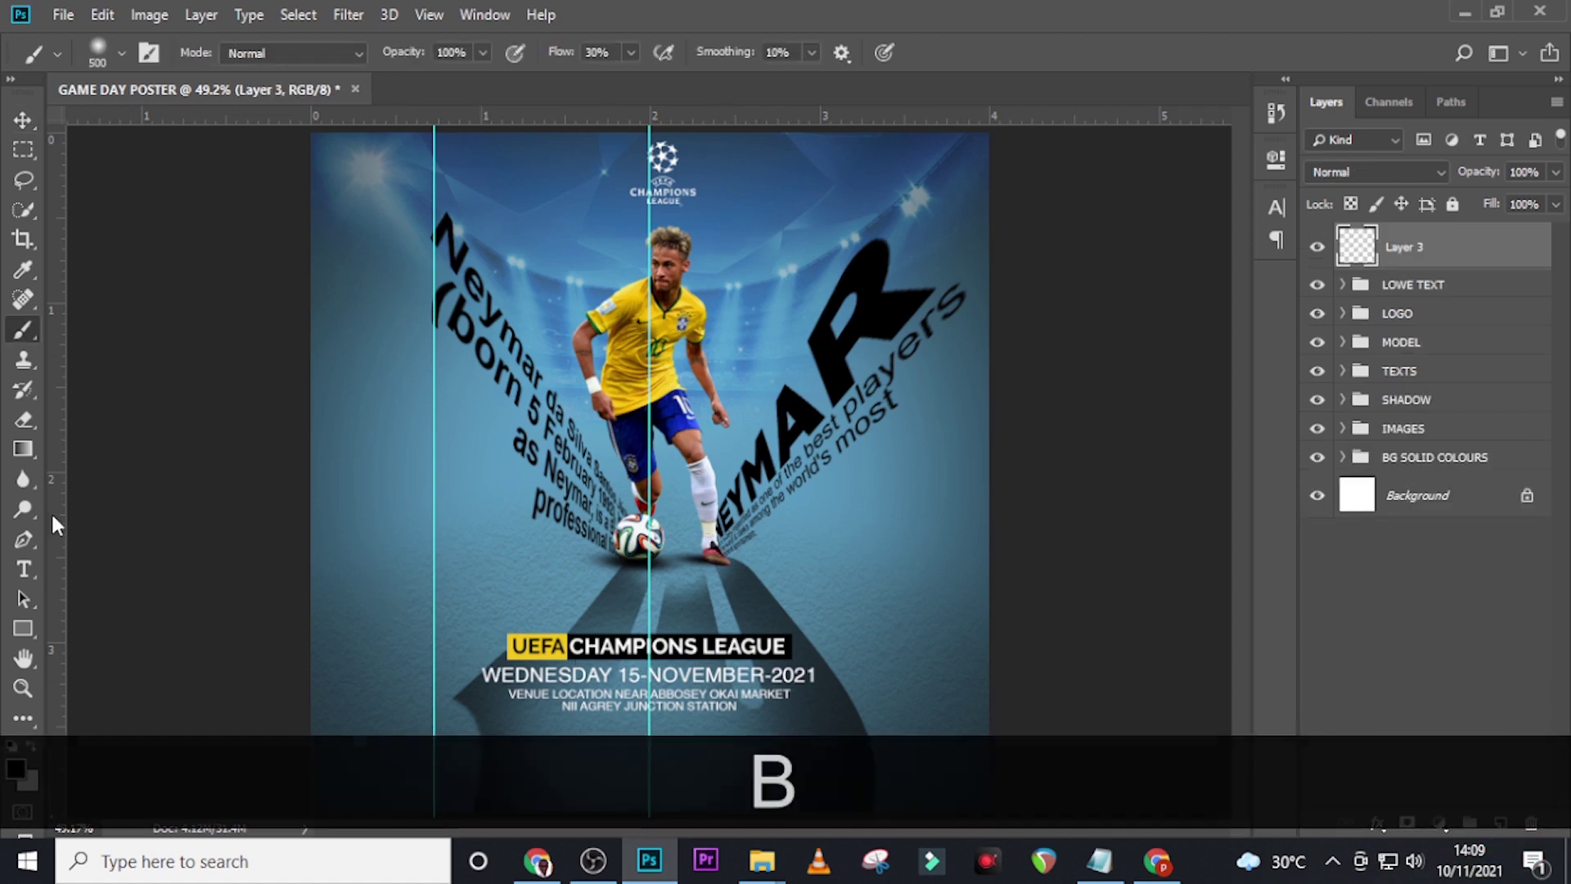
pyautogui.press('capslock')
pyautogui.press('[')
pyautogui.press('[')
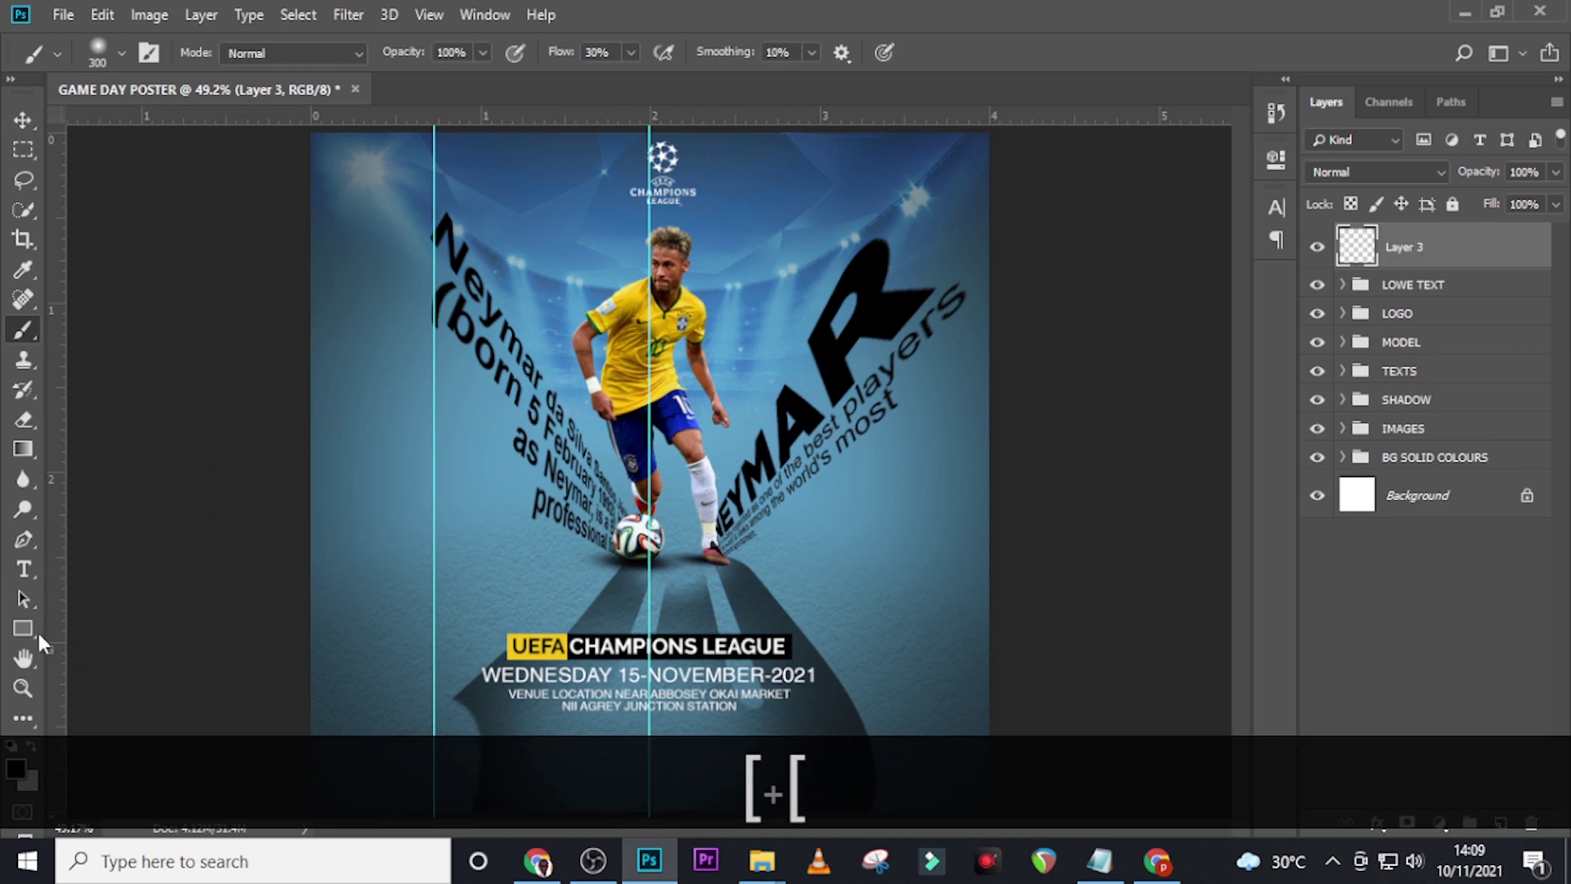
# Sample light blue #8db4c6 from the stadium background as the foreground colour and undo the last brush action.
pyautogui.click(16, 769)
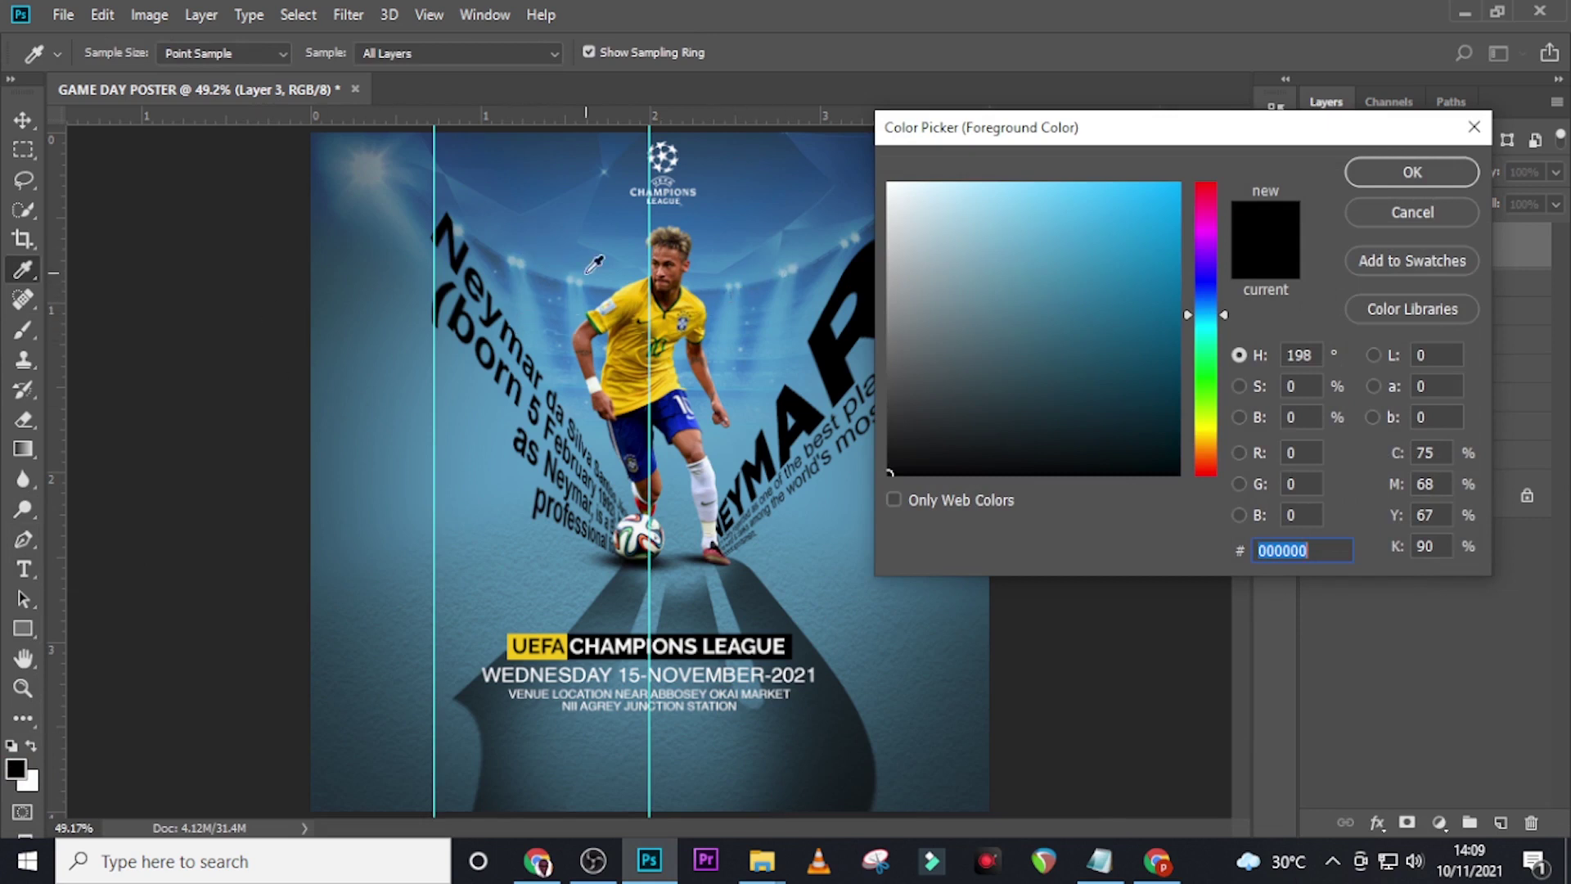
pyautogui.click(524, 257)
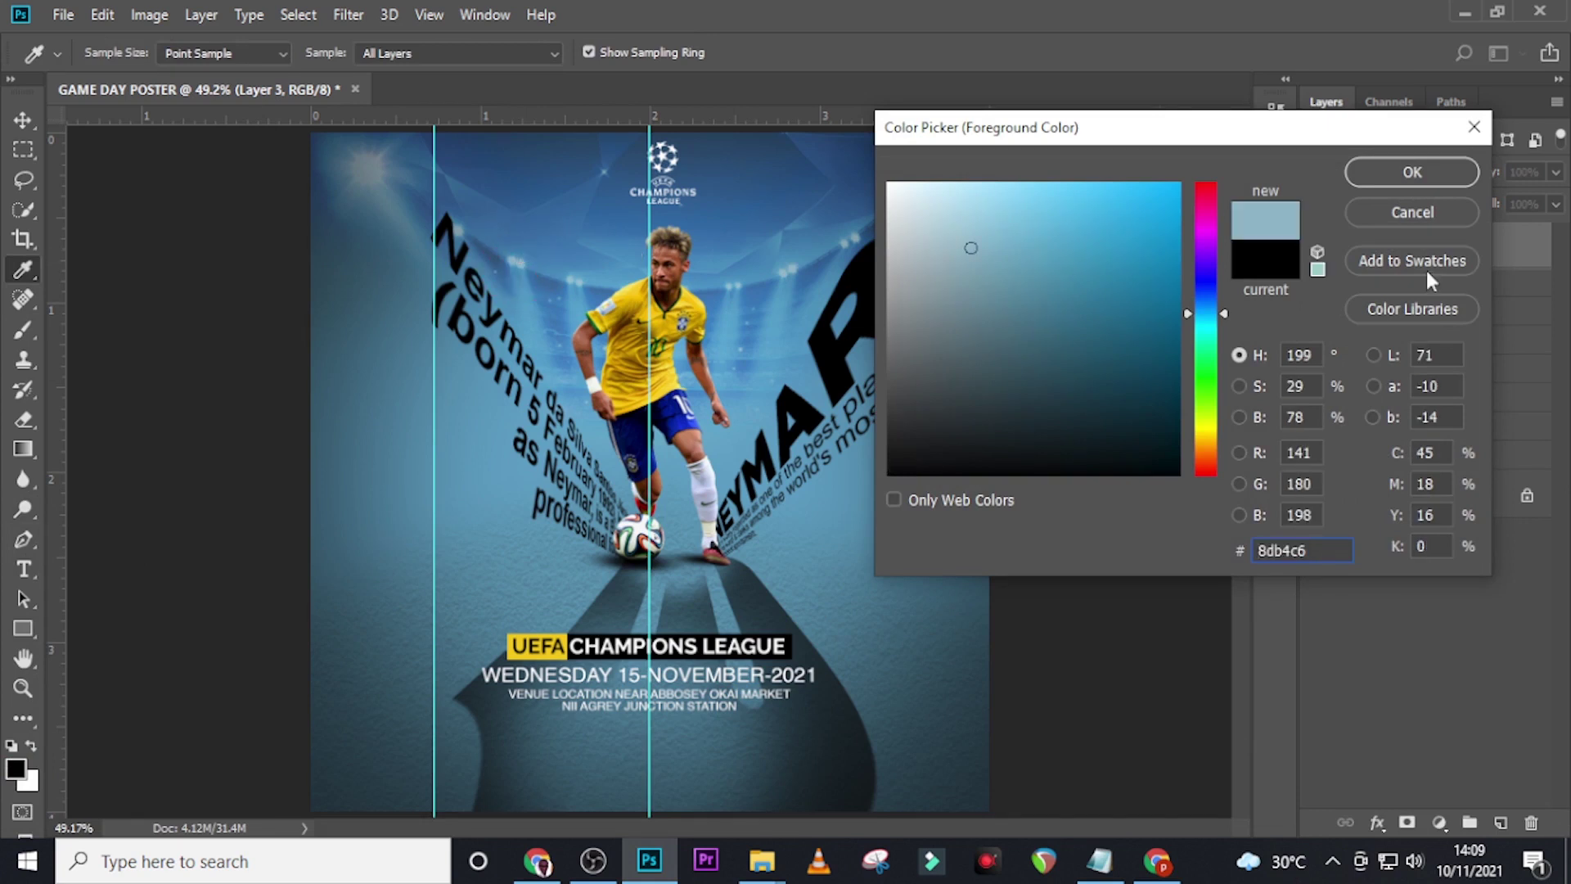
pyautogui.click(1436, 177)
pyautogui.hotkey('ctrl', 'z')
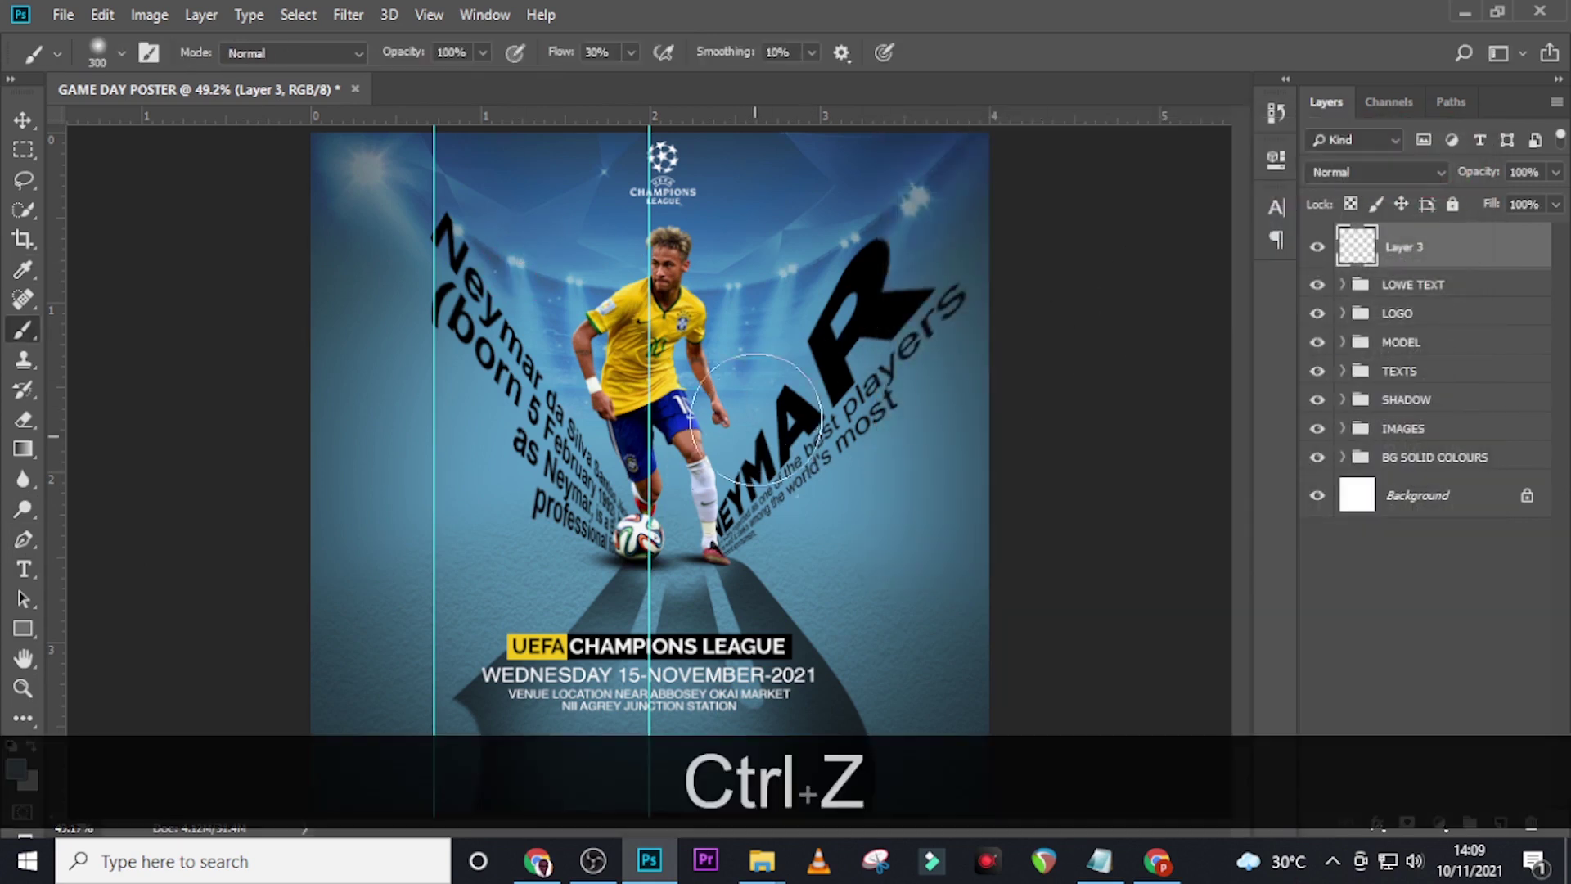
# Set the brush flow to 100% and paint one soft glow dab beside the player's legs, over the NEYMAR text.
pyautogui.click(632, 52)
pyautogui.moveTo(623, 83); pyautogui.dragTo(843, 73)
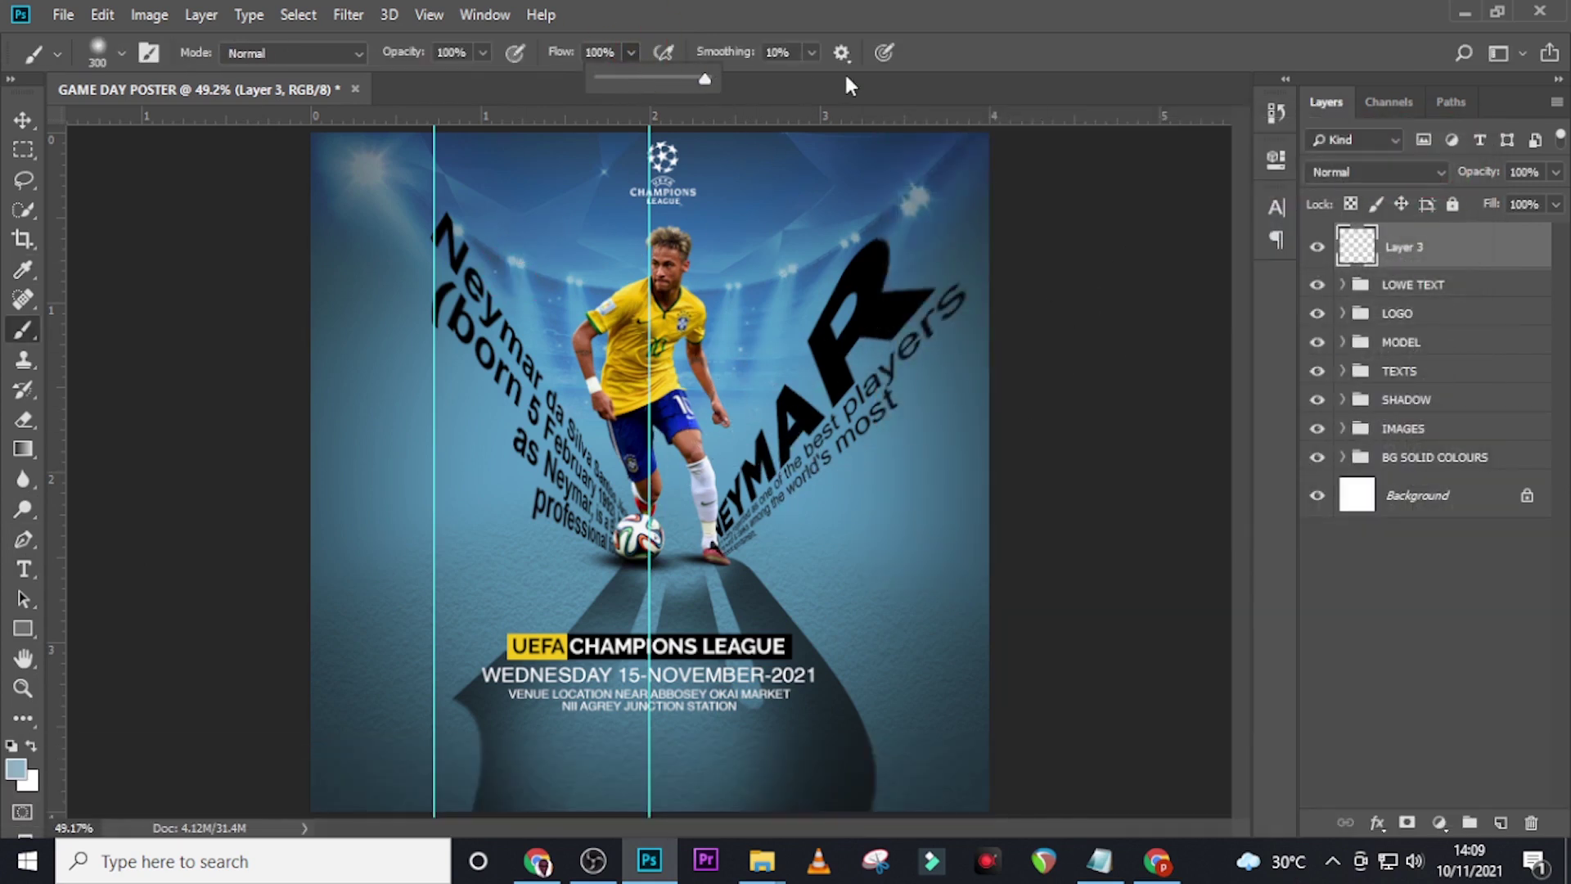
pyautogui.click(809, 4)
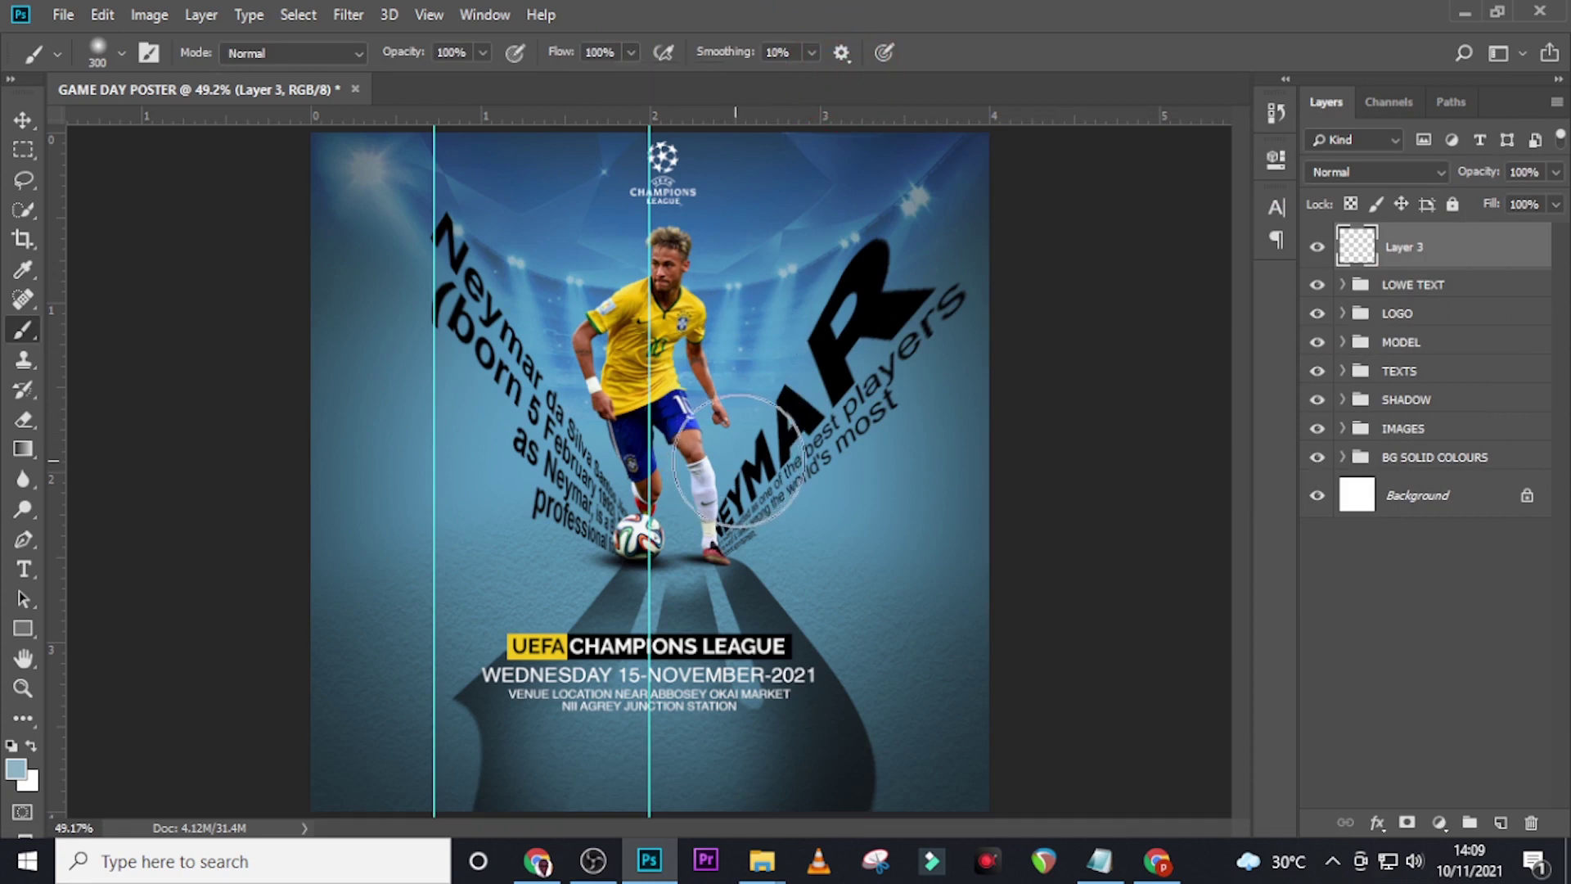
pyautogui.click(749, 455)
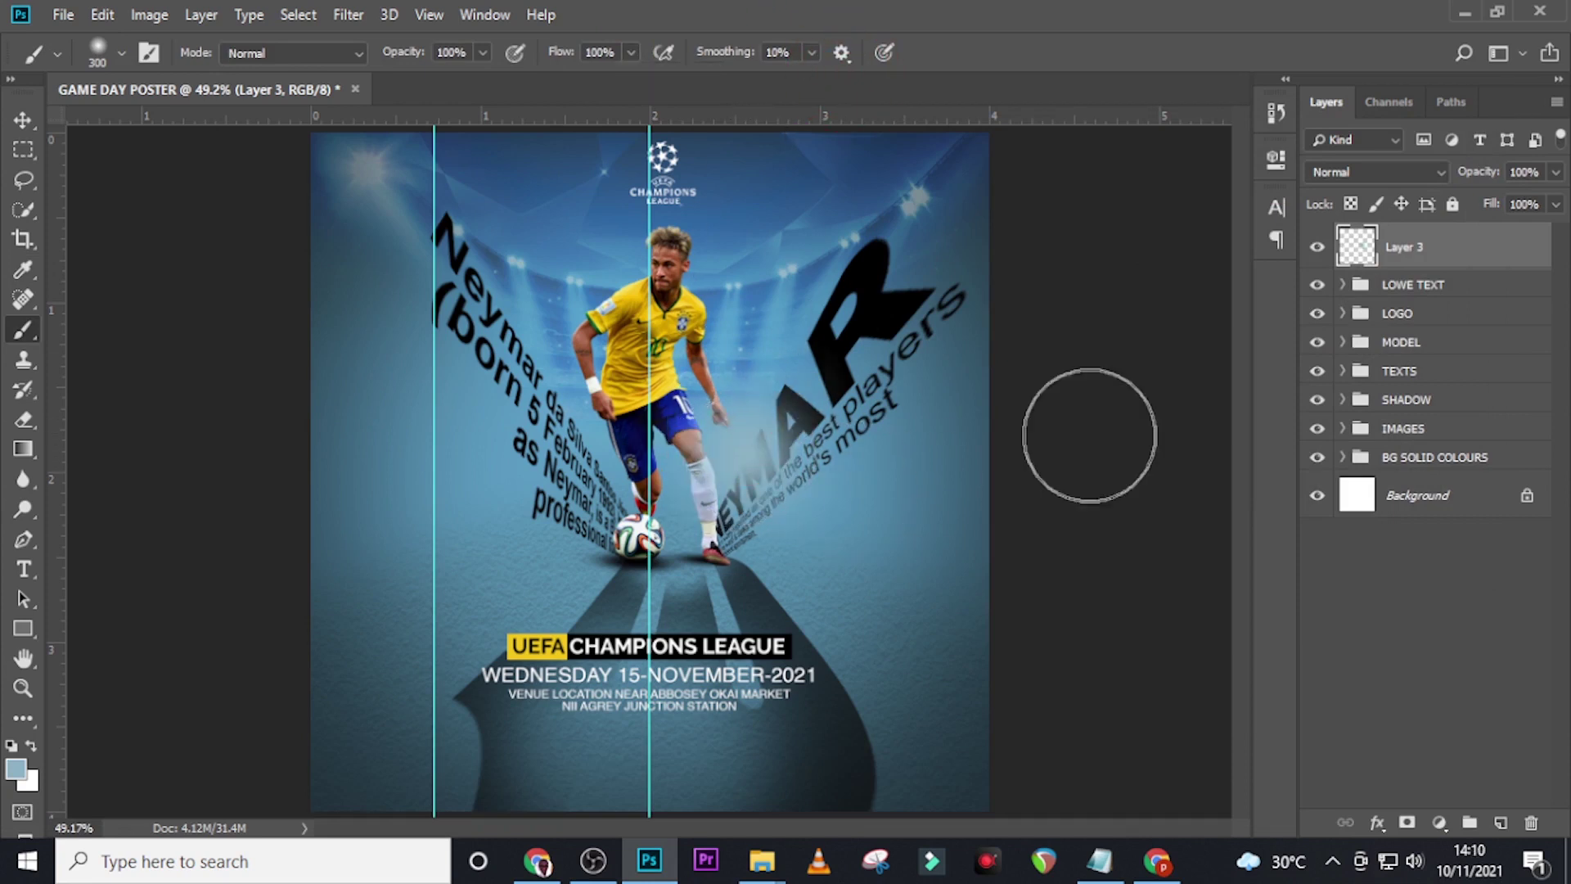
# Set the glow layer's blend mode to Linear Dodge (Add) and its opacity to 80%.
pyautogui.click(1390, 175)
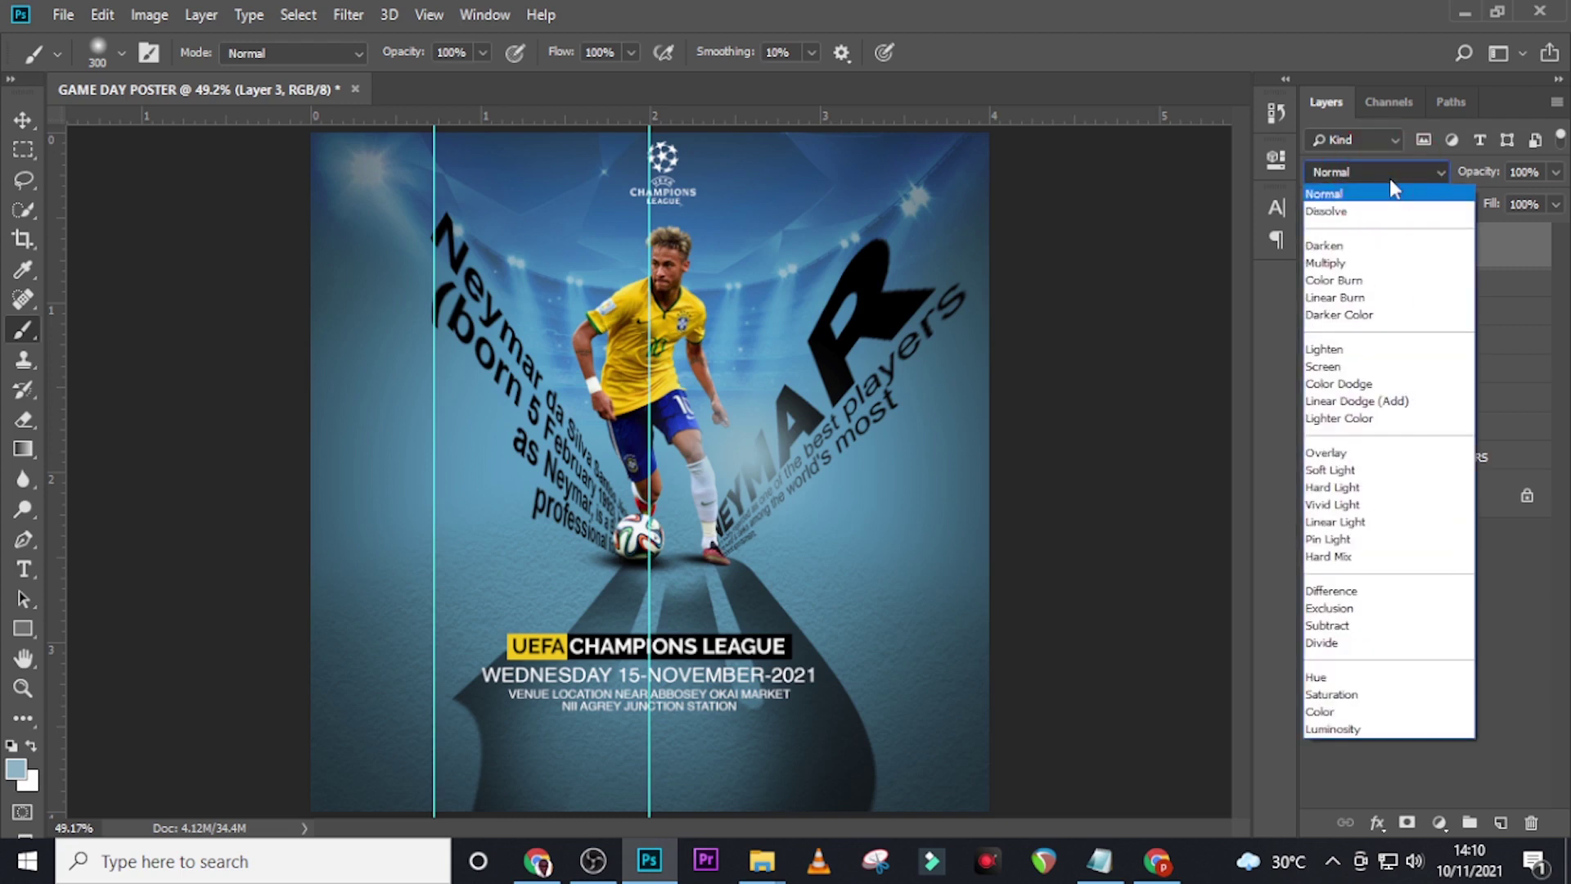
pyautogui.click(1360, 403)
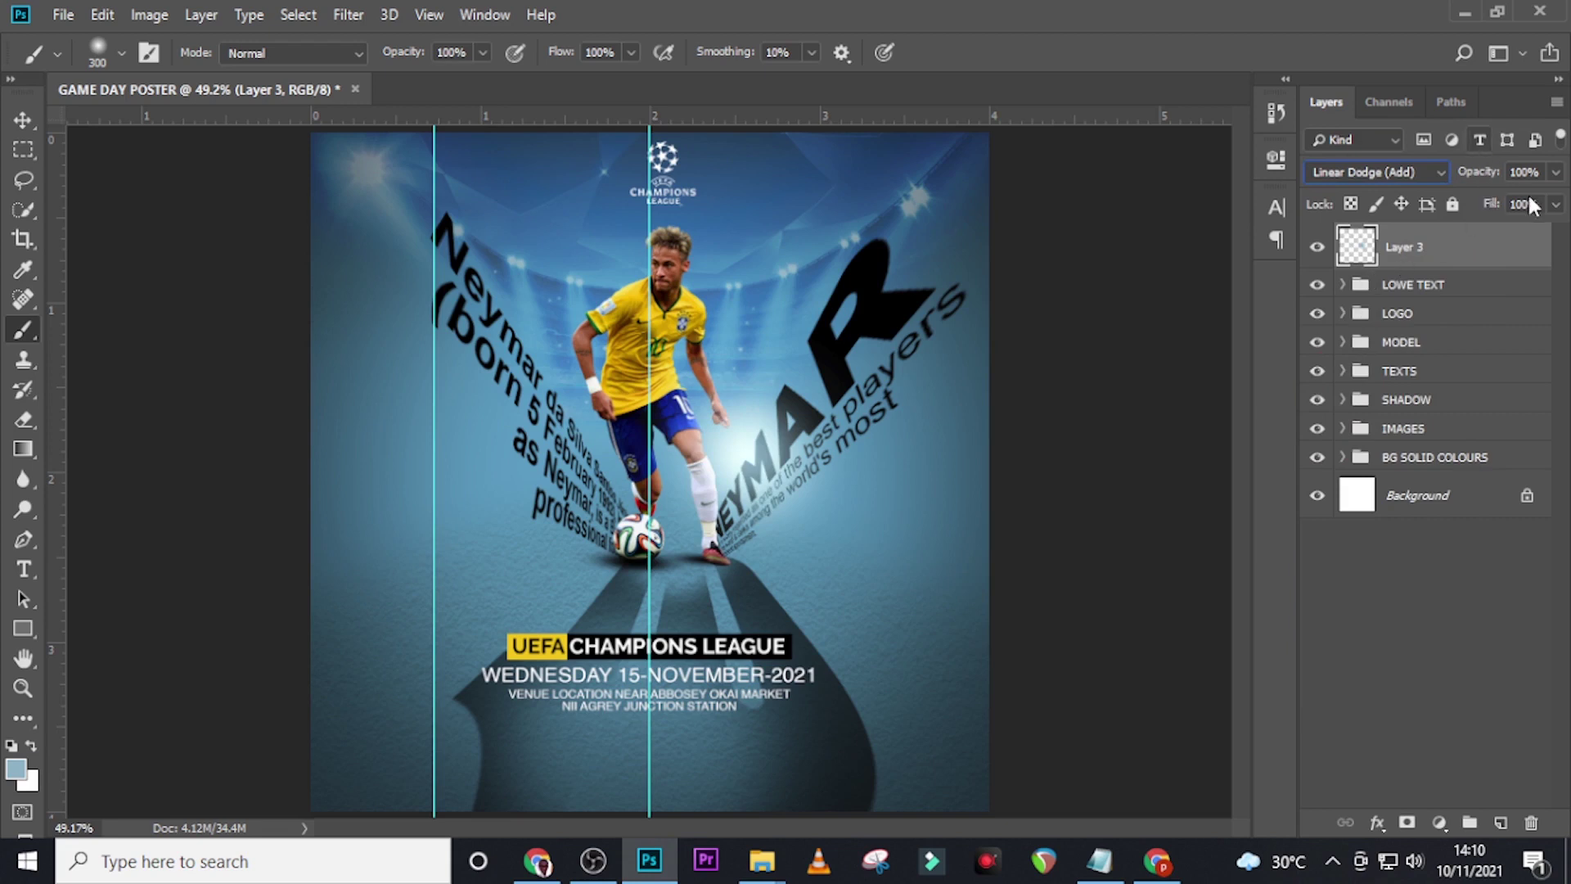
pyautogui.click(1473, 161)
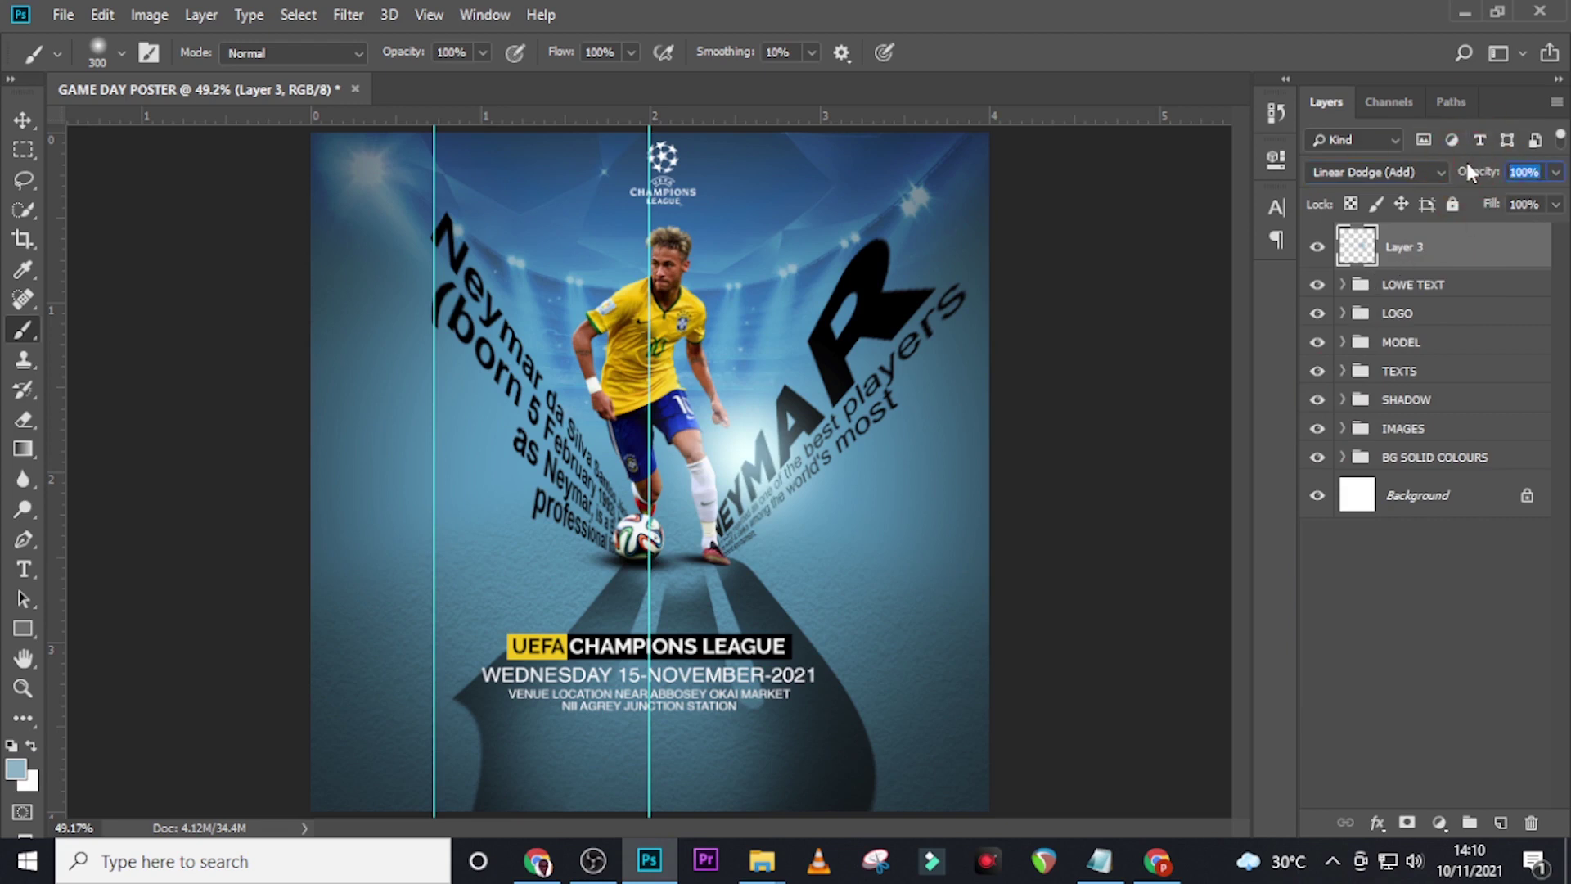
pyautogui.write('80')
pyautogui.press('Return')
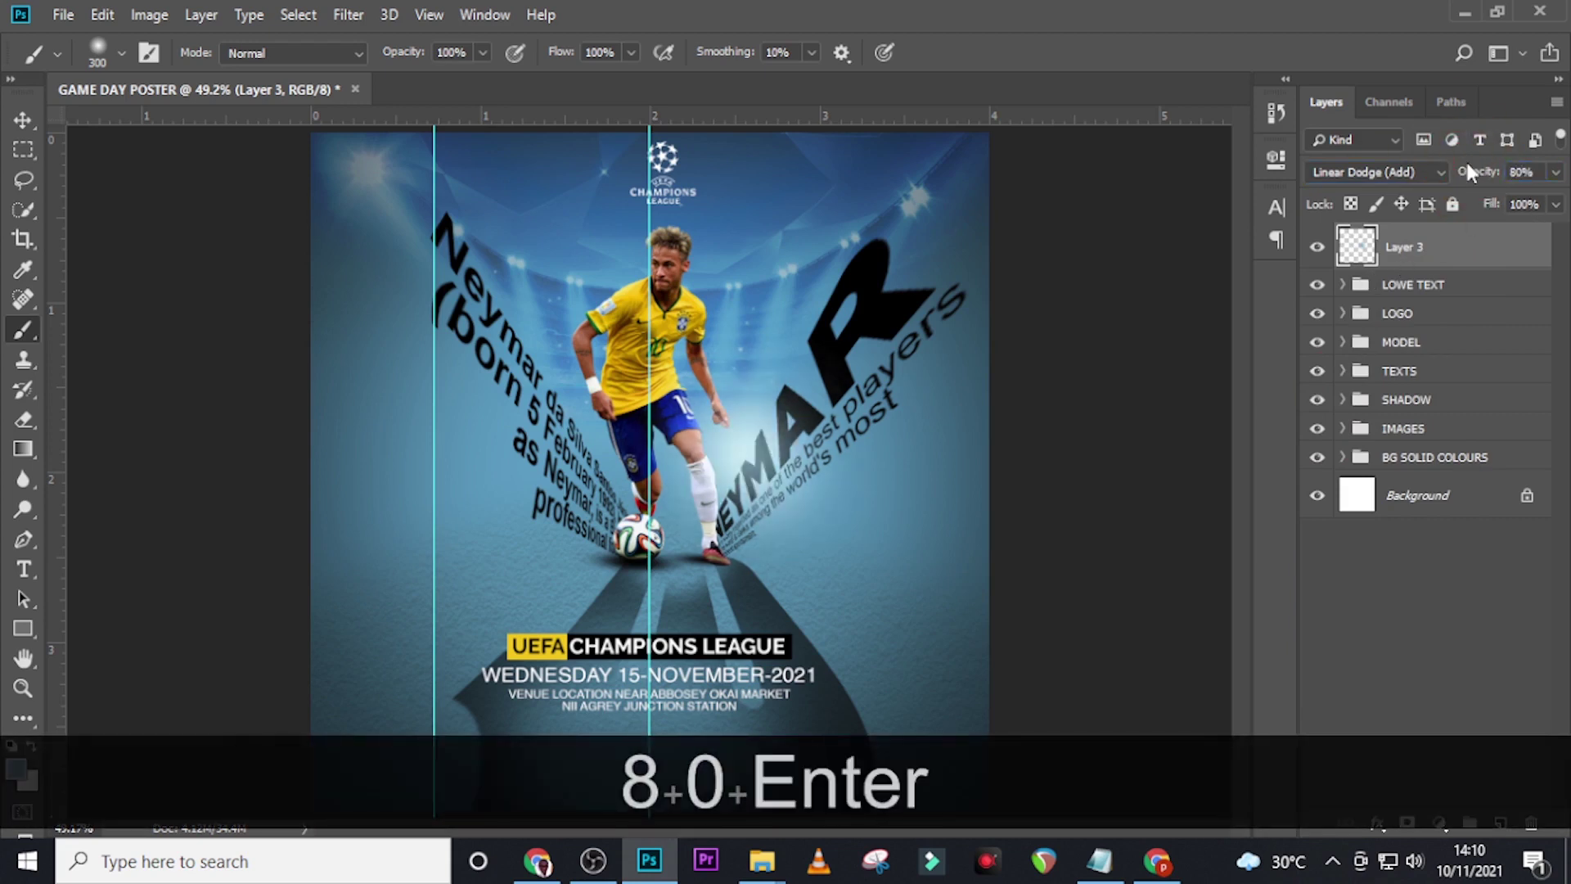
# Shift the glow slightly down, duplicate its layer and move the copy up over the player's upper body.
pyautogui.press('v')
pyautogui.moveTo(721, 470)
pyautogui.mouseDown()
pyautogui.moveTo(773, 467)
pyautogui.moveTo(720, 502)
pyautogui.moveTo(714, 490)
pyautogui.mouseUp()
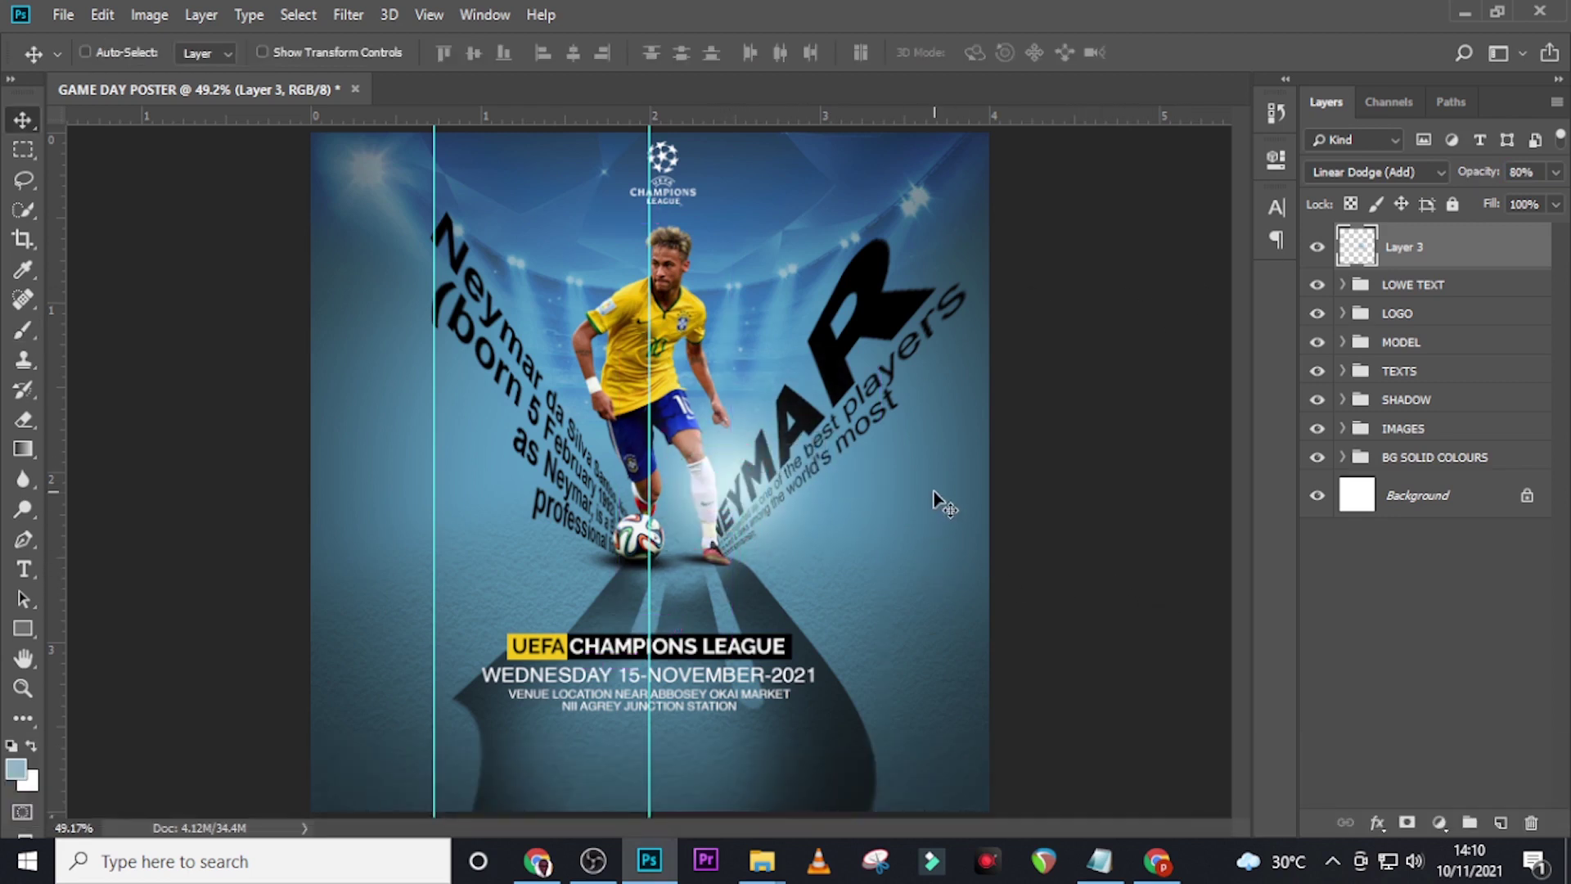
pyautogui.hotkey('ctrl', 'j')
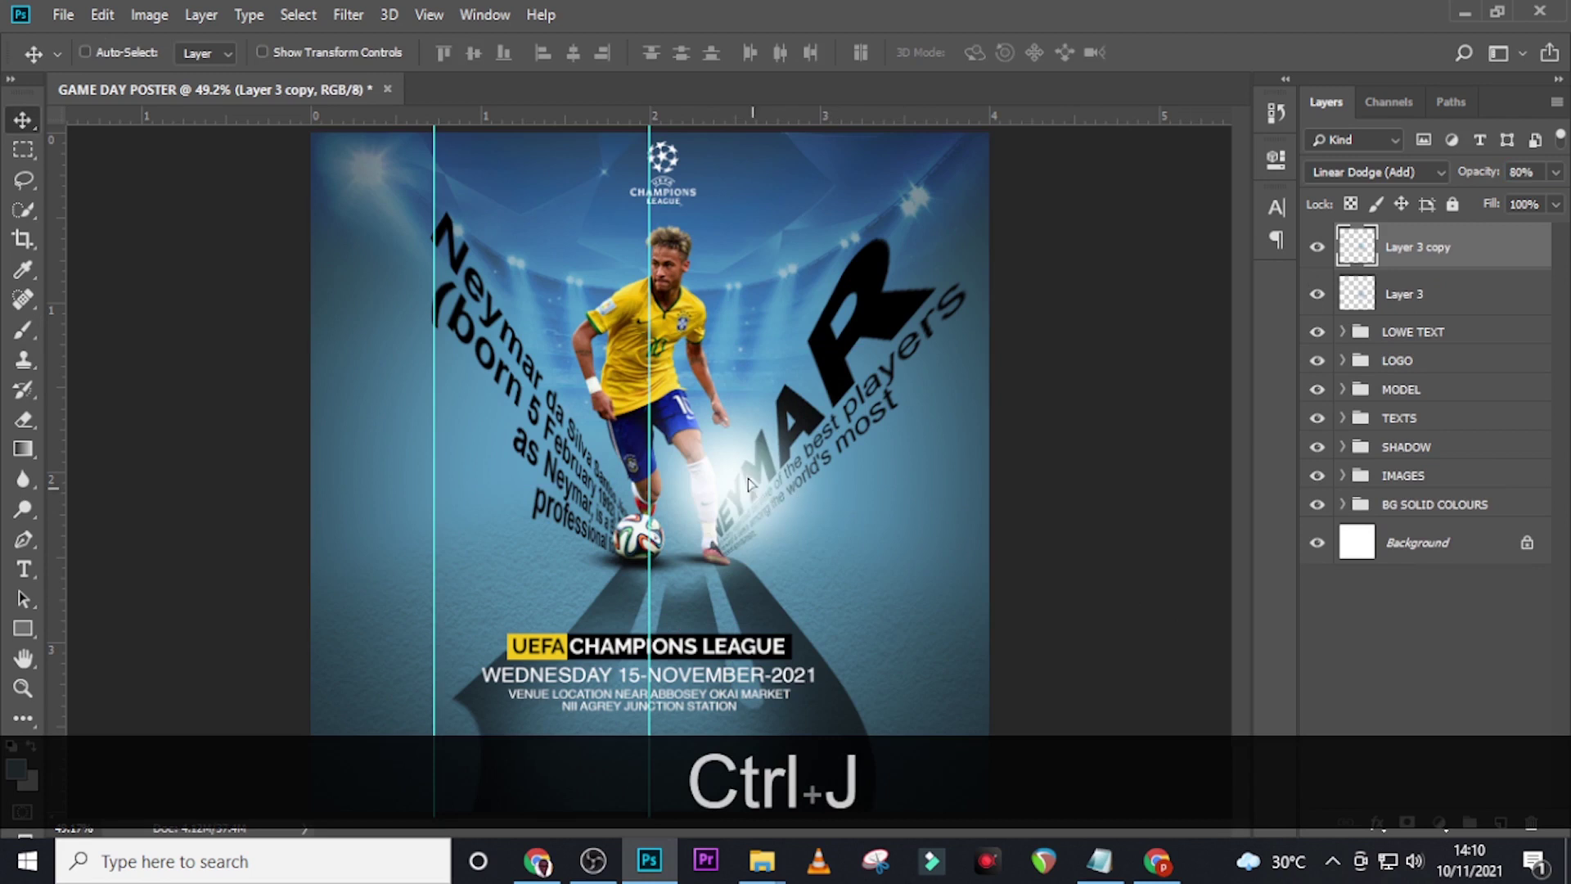
pyautogui.moveTo(748, 482); pyautogui.dragTo(704, 442)
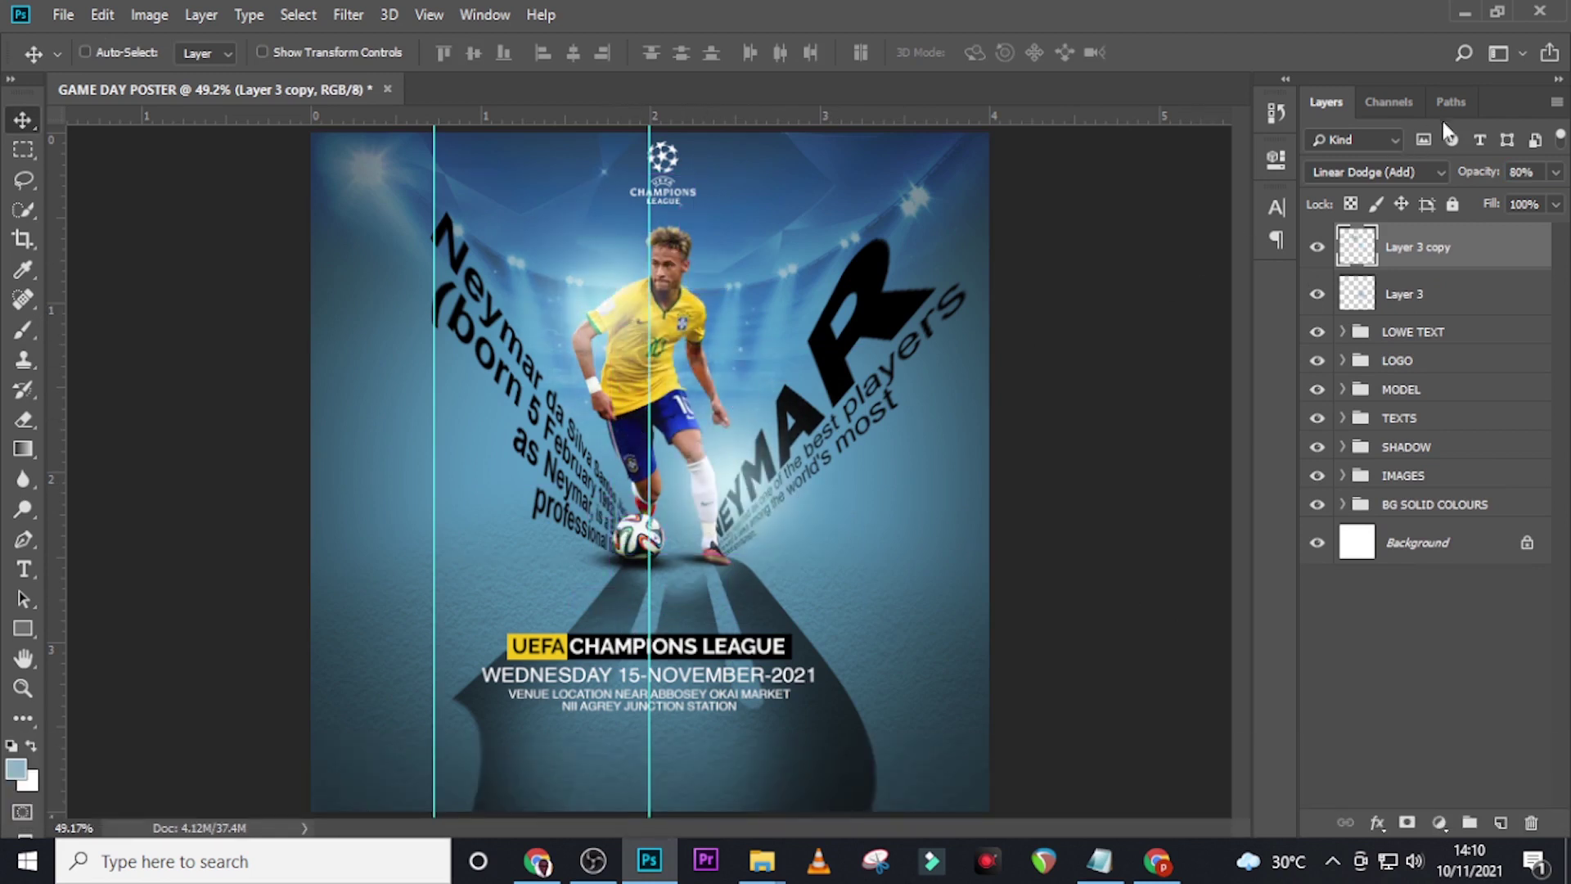
# Set the duplicated glow layer's opacity to 59%.
pyautogui.click(1523, 171)
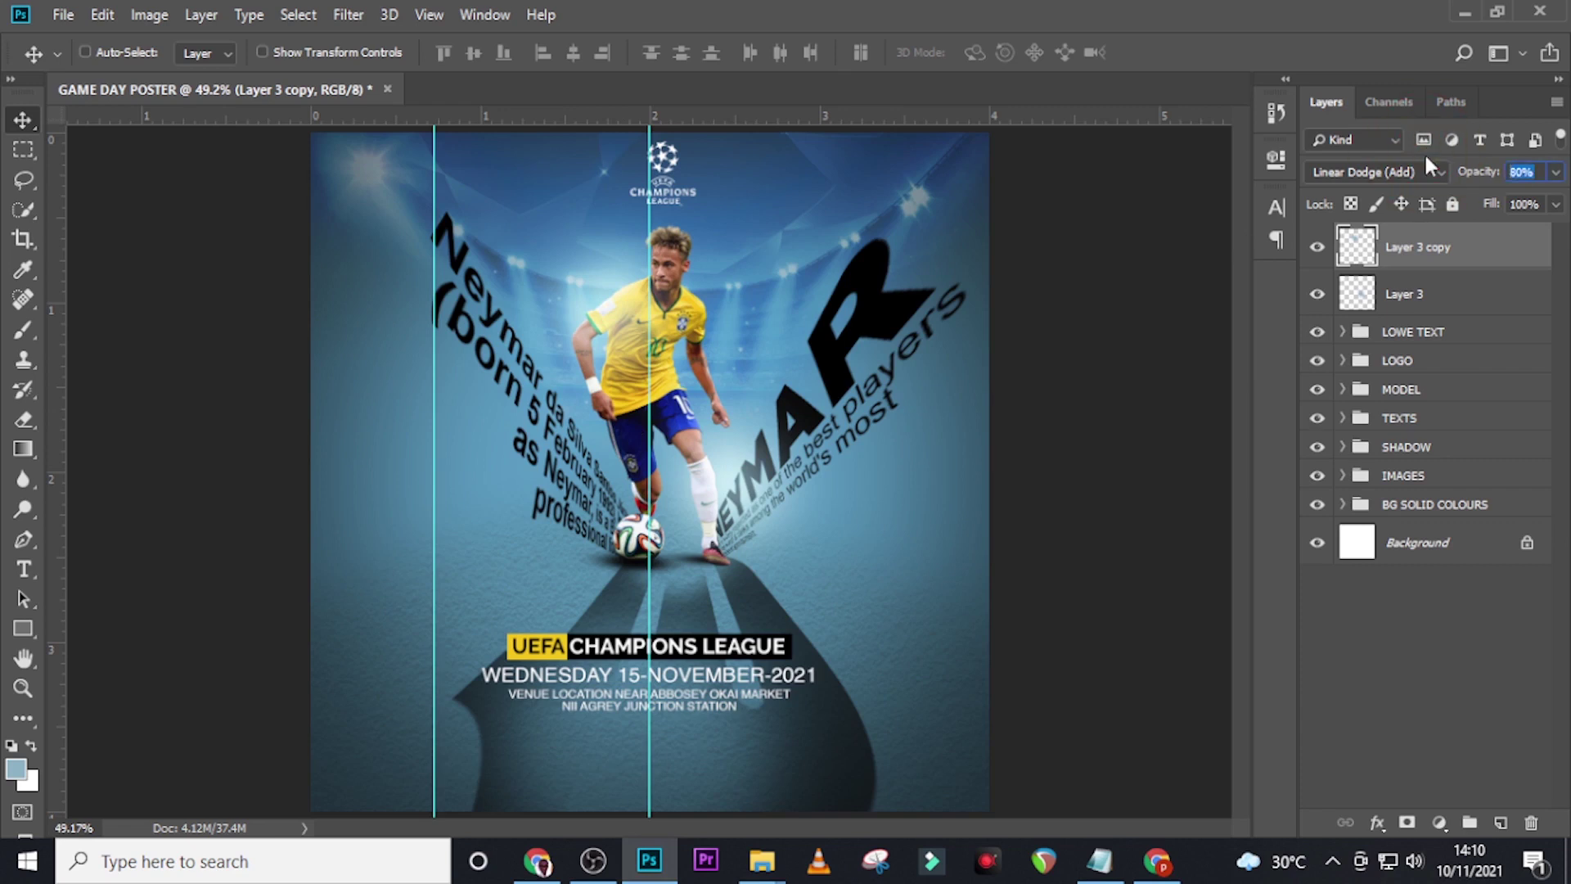
pyautogui.write('59')
pyautogui.press('Return')
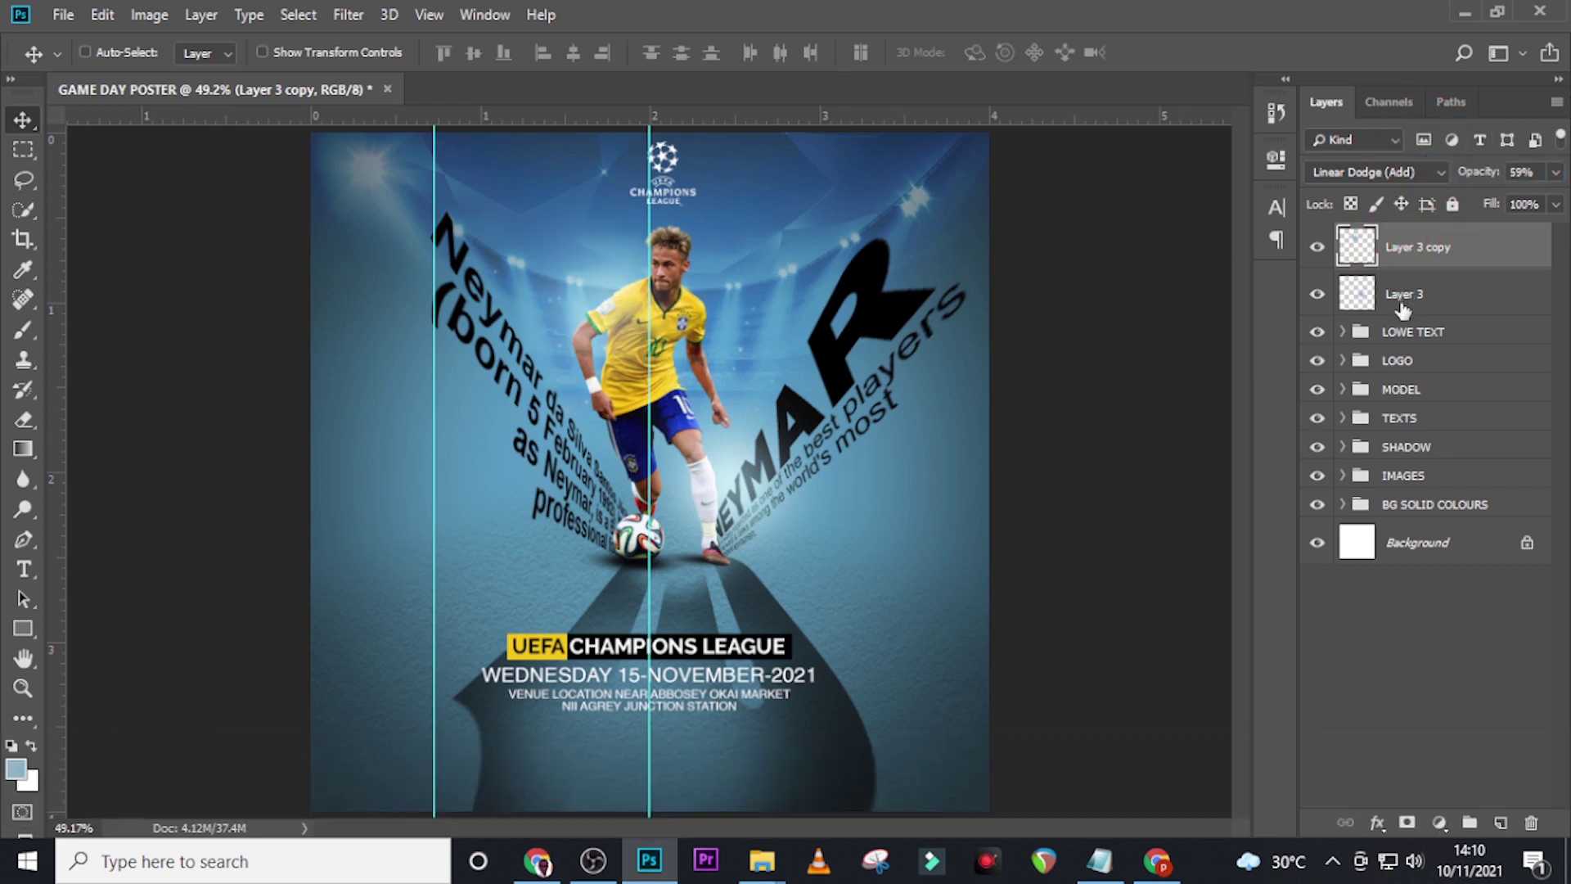
# Group the two glow layers and name the group GLOW.
pyautogui.keyDown('ctrl'); pyautogui.click(1402, 303); pyautogui.keyUp('ctrl')
pyautogui.hotkey('ctrl', 'g')
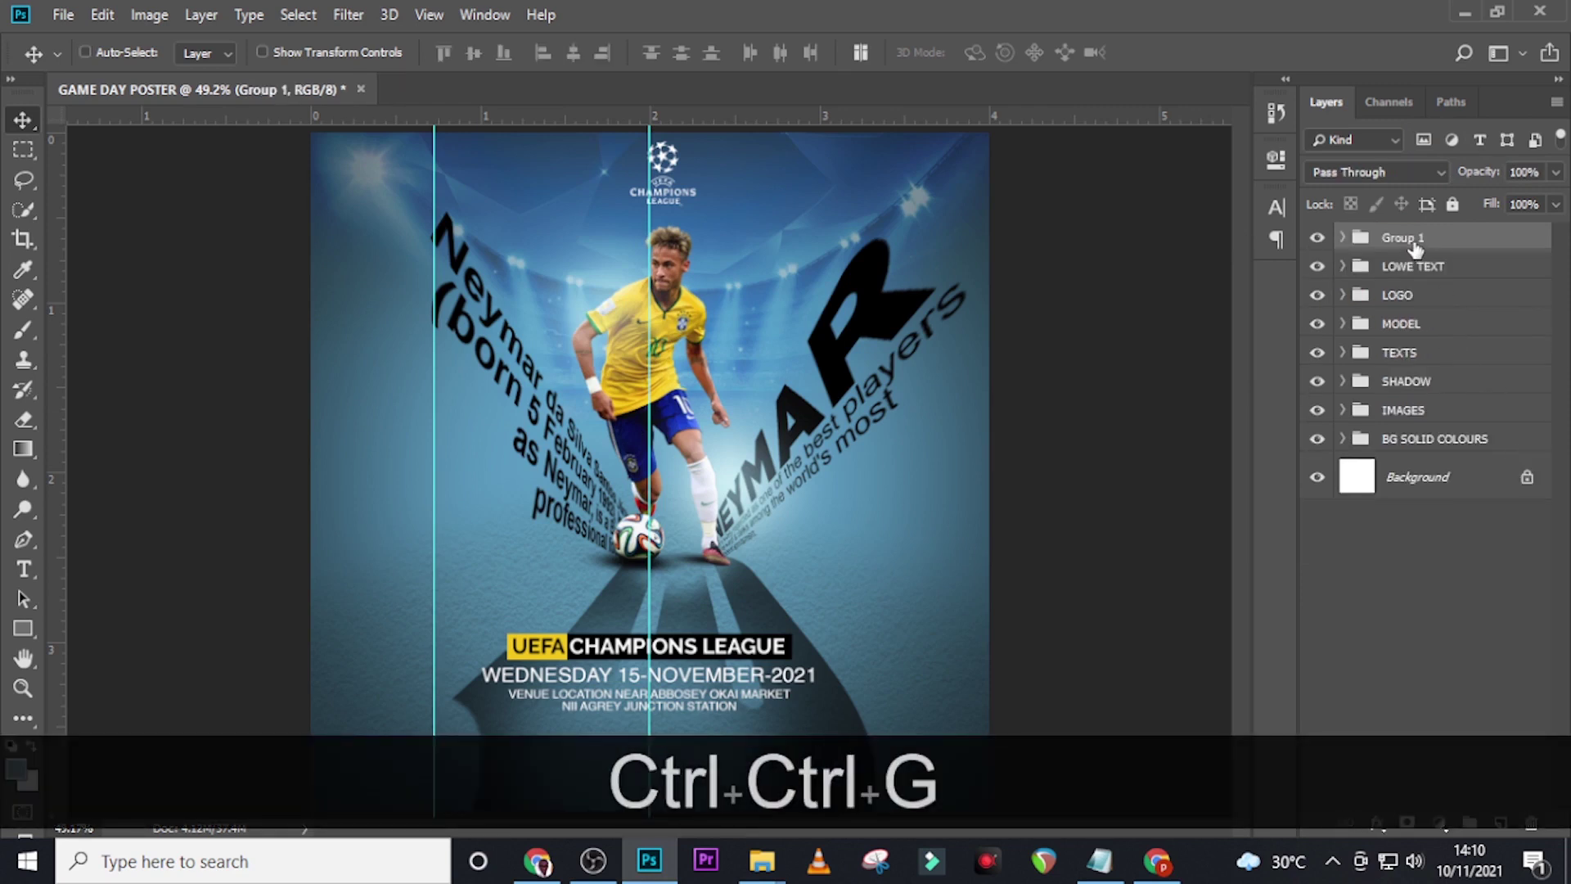
pyautogui.doubleClick(1413, 239)
pyautogui.press('capslock')
pyautogui.write('GLOW')
pyautogui.press('Return')
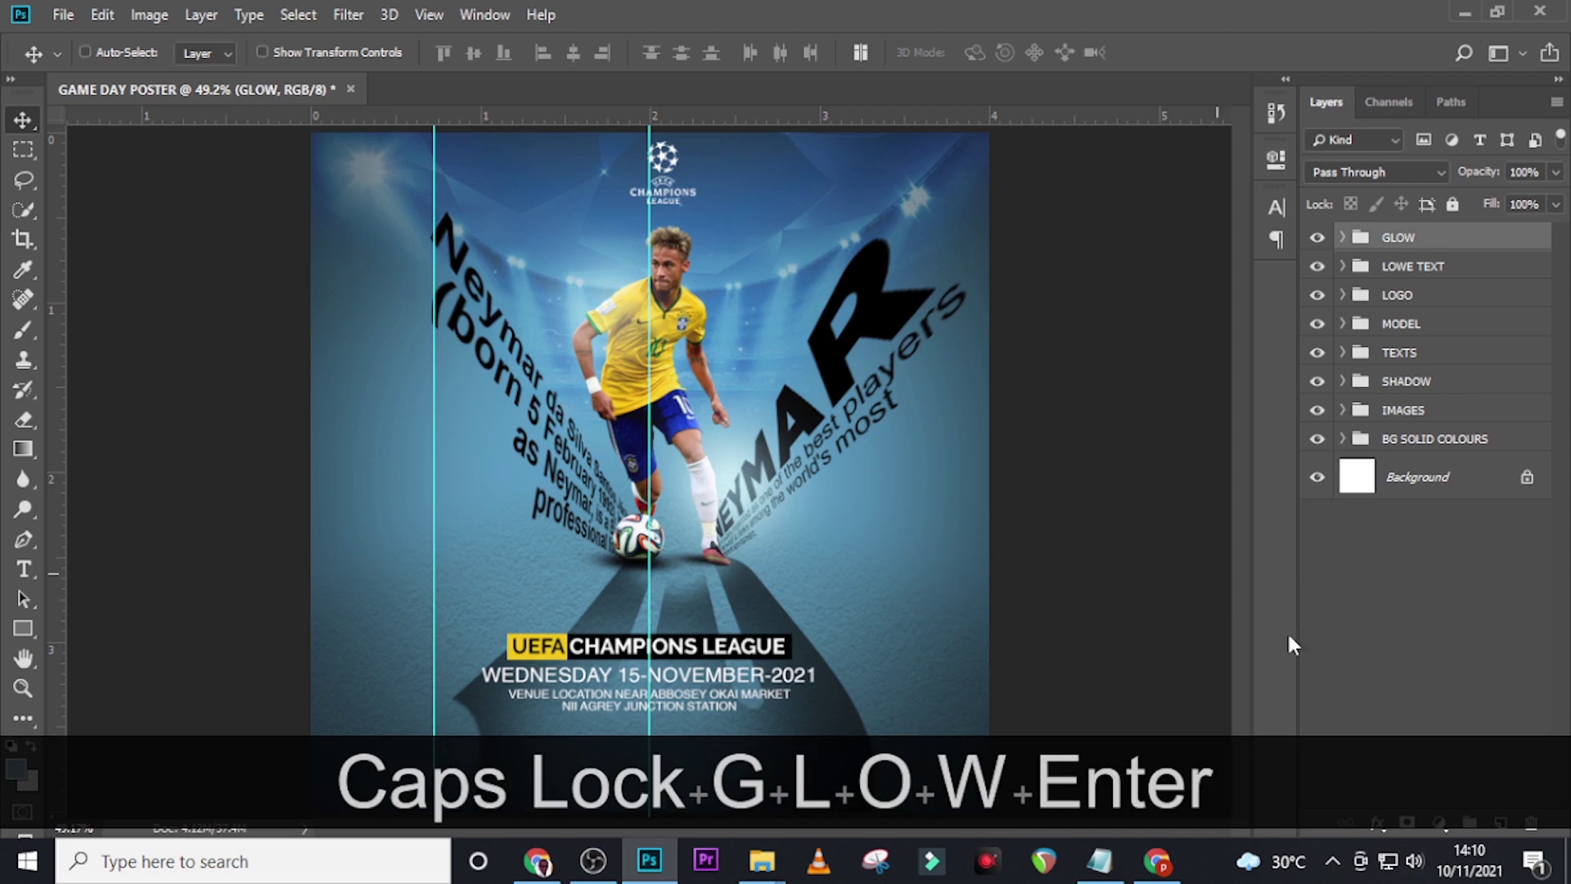
# Add a Gradient Map adjustment layer above the GLOW group and set the gradient's starting colour stop to black 000000.
pyautogui.click(1431, 821)
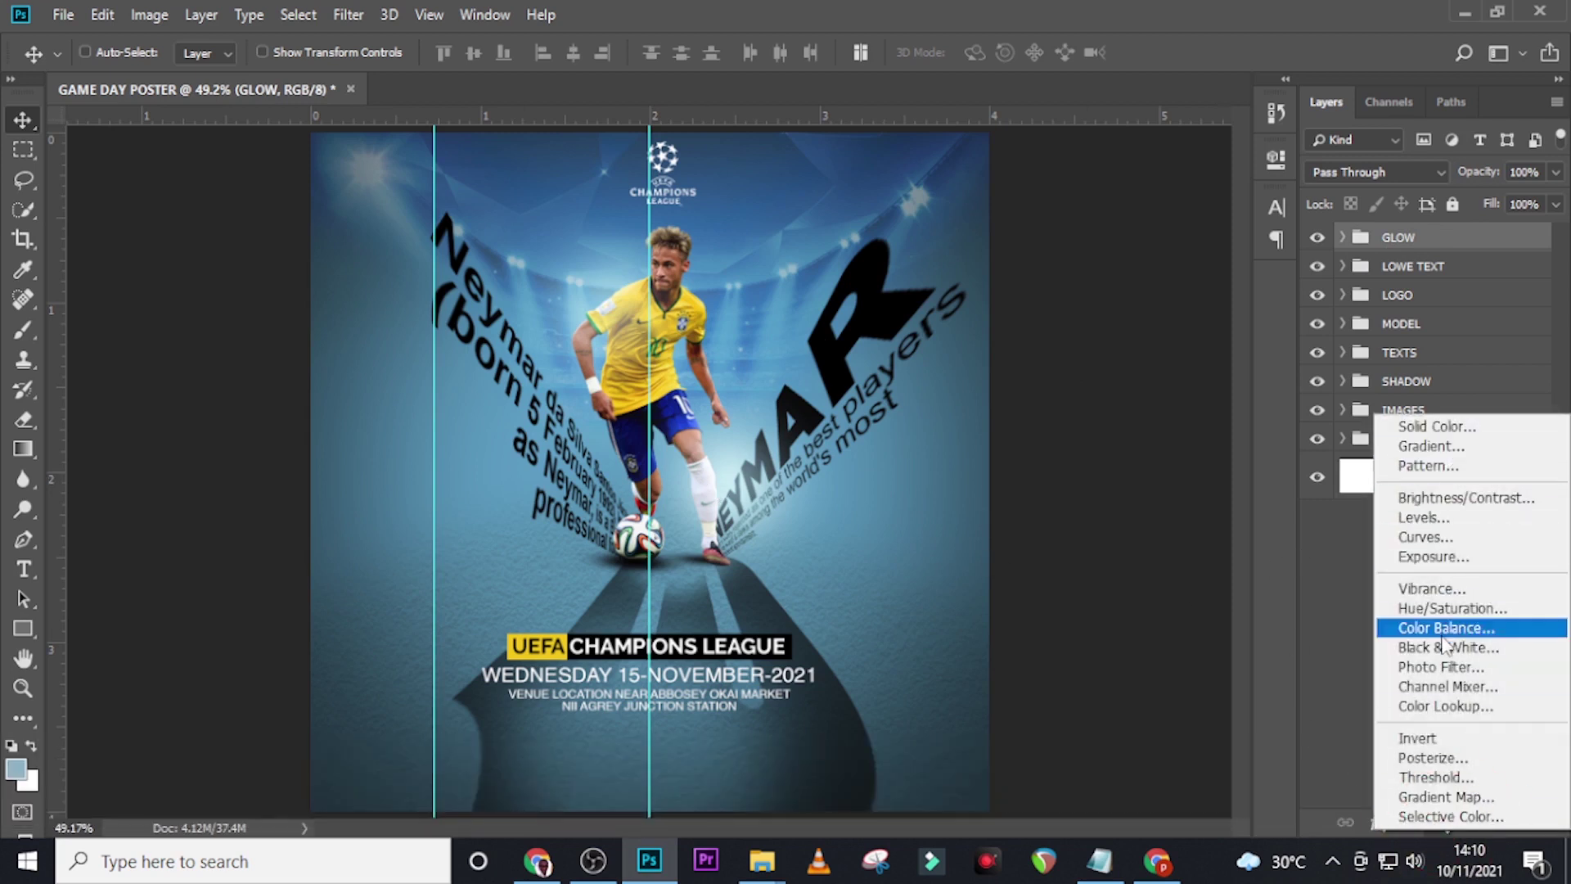
pyautogui.click(1428, 796)
pyautogui.click(1046, 232)
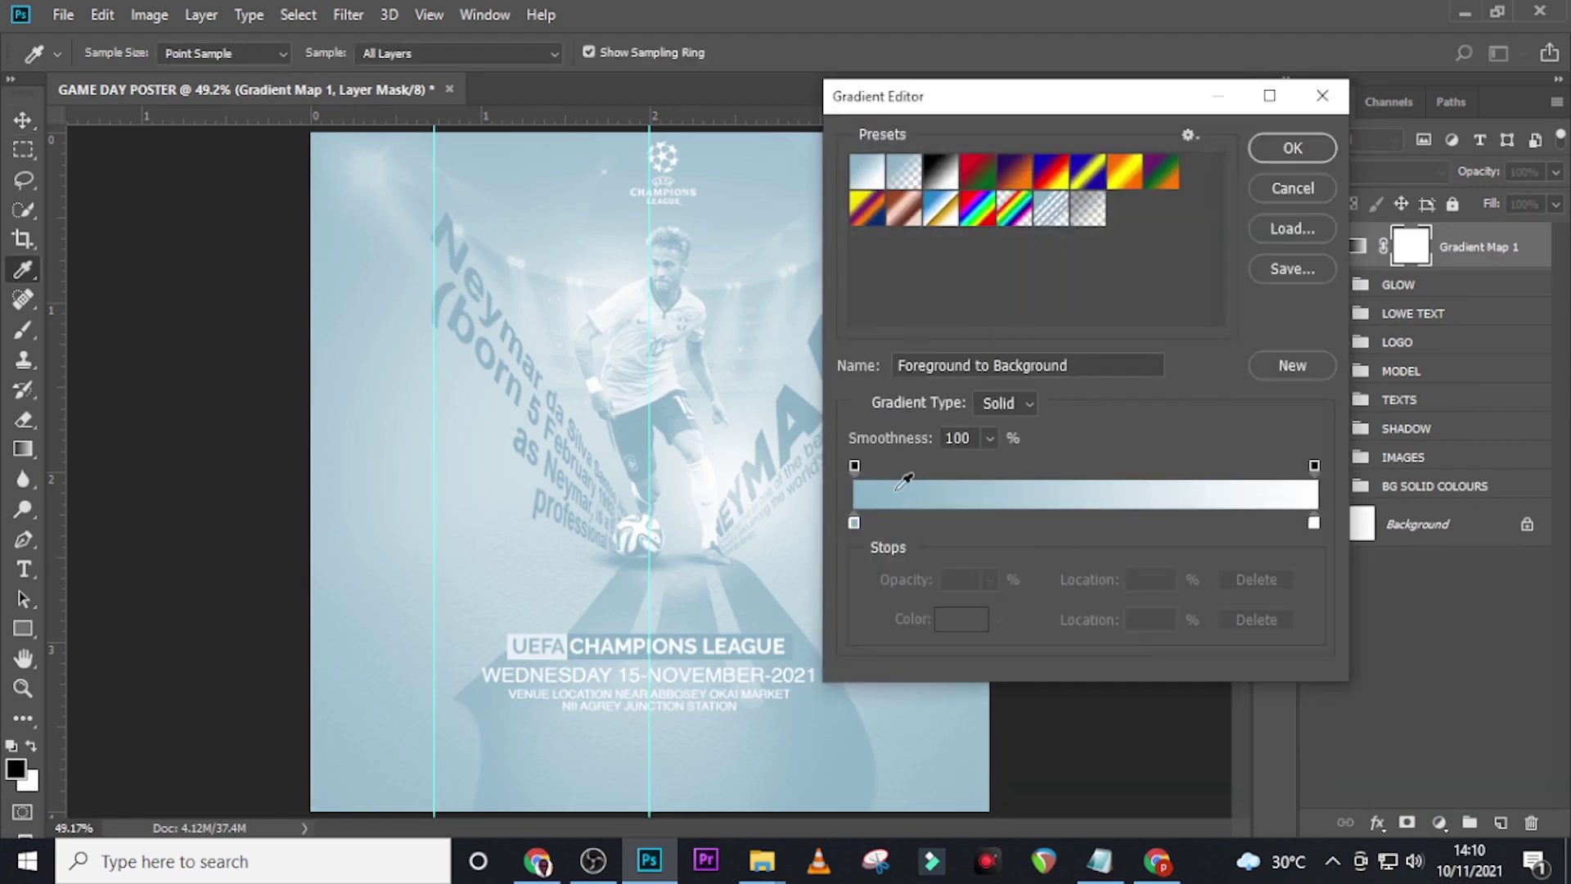
pyautogui.doubleClick(854, 523)
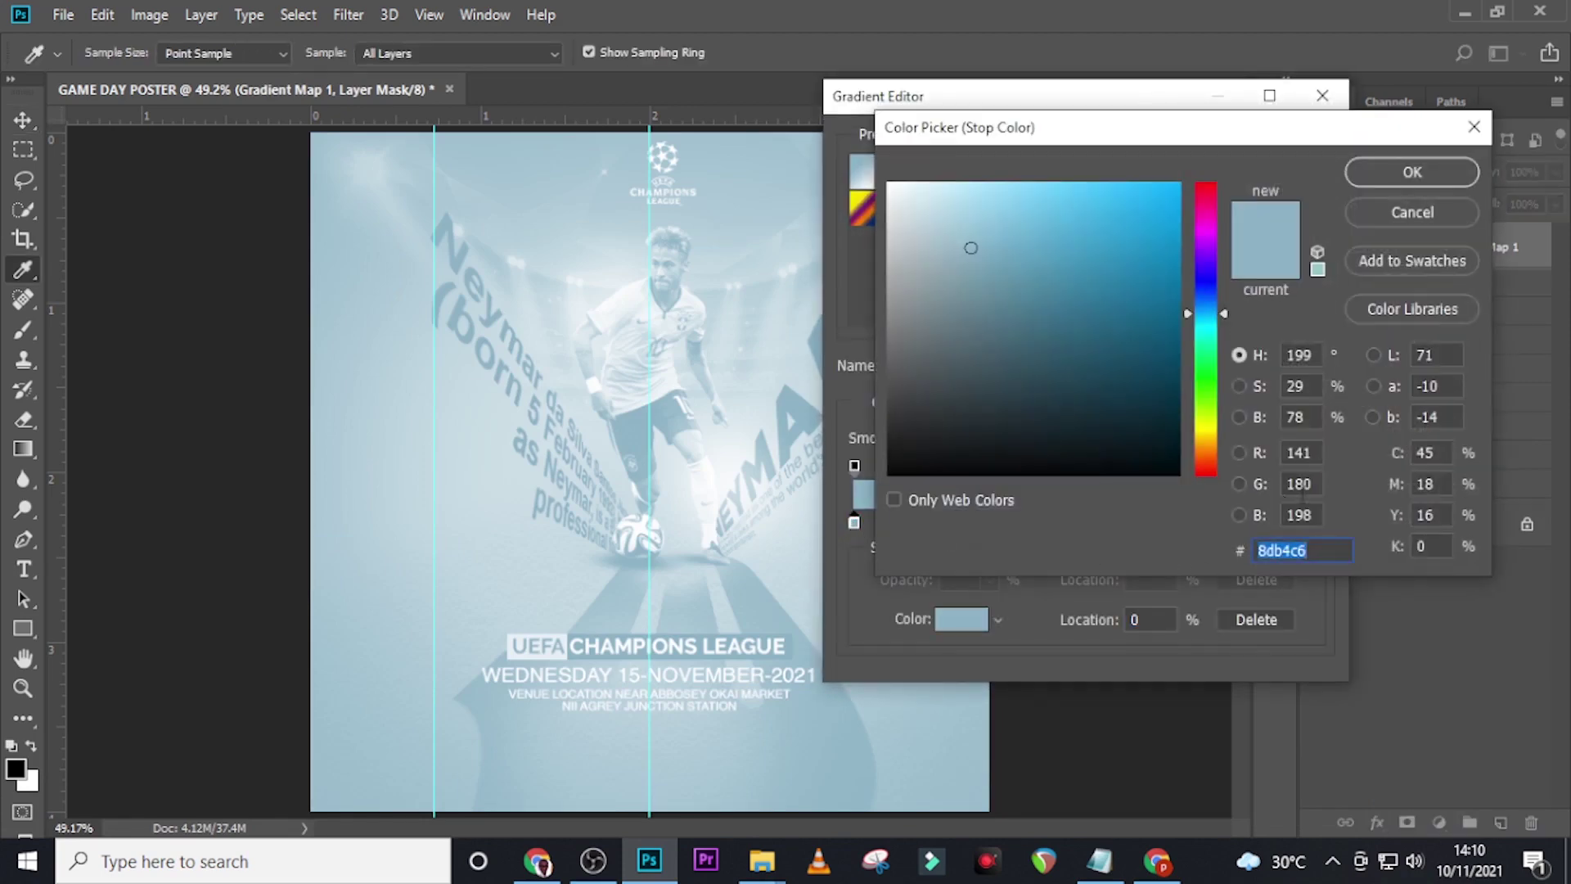
pyautogui.write('000000')
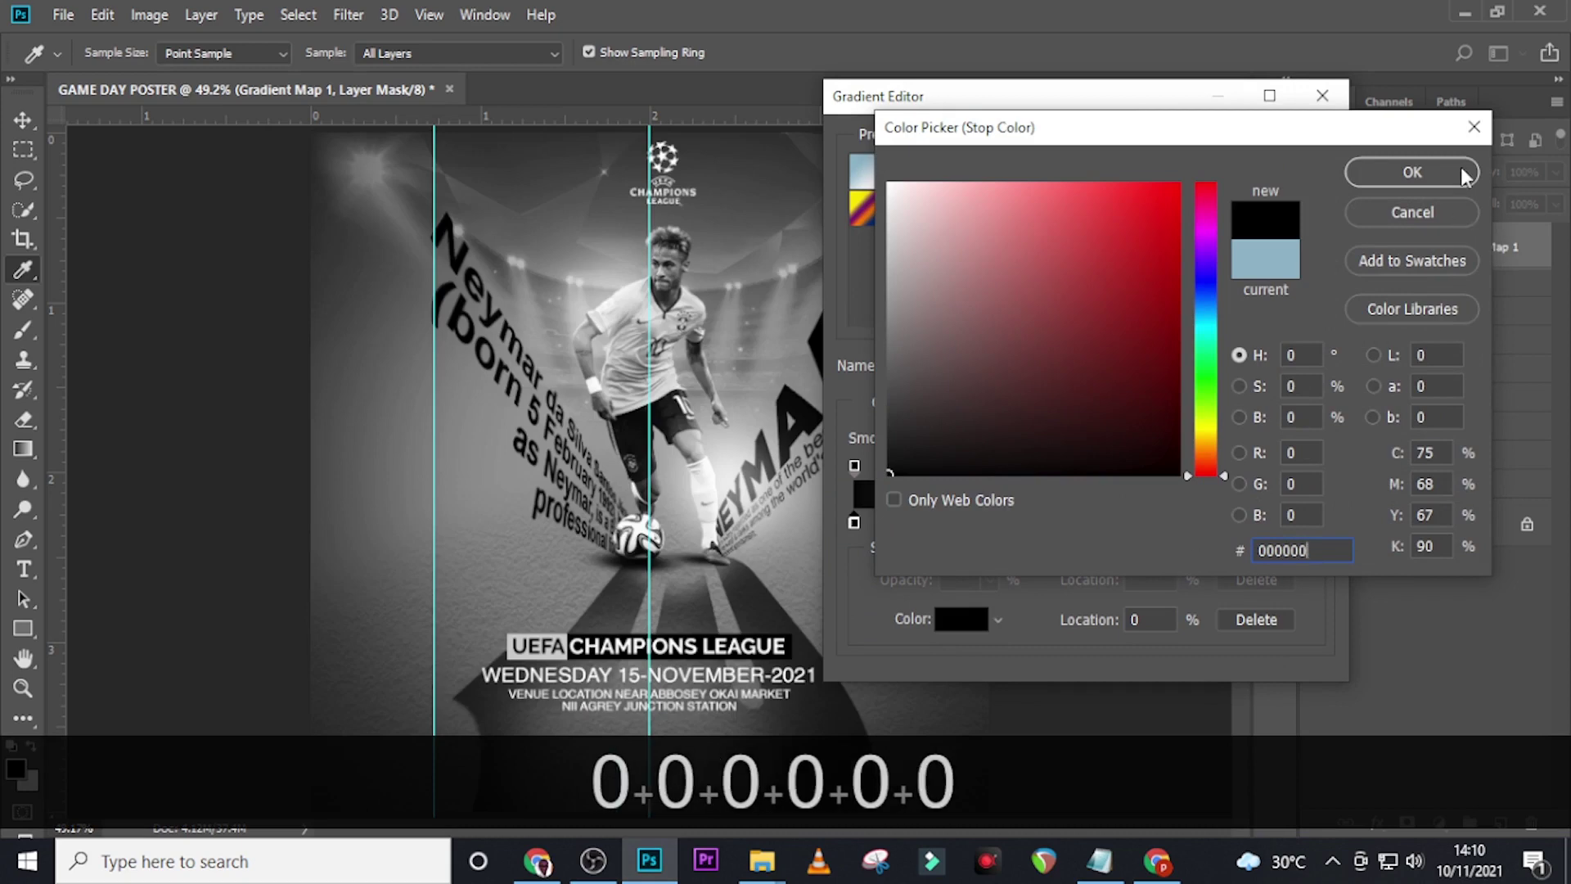
pyautogui.click(1412, 173)
# Set the gradient map's ending colour stop to blue 4894D6 and accept the gradient.
pyautogui.doubleClick(1313, 523)
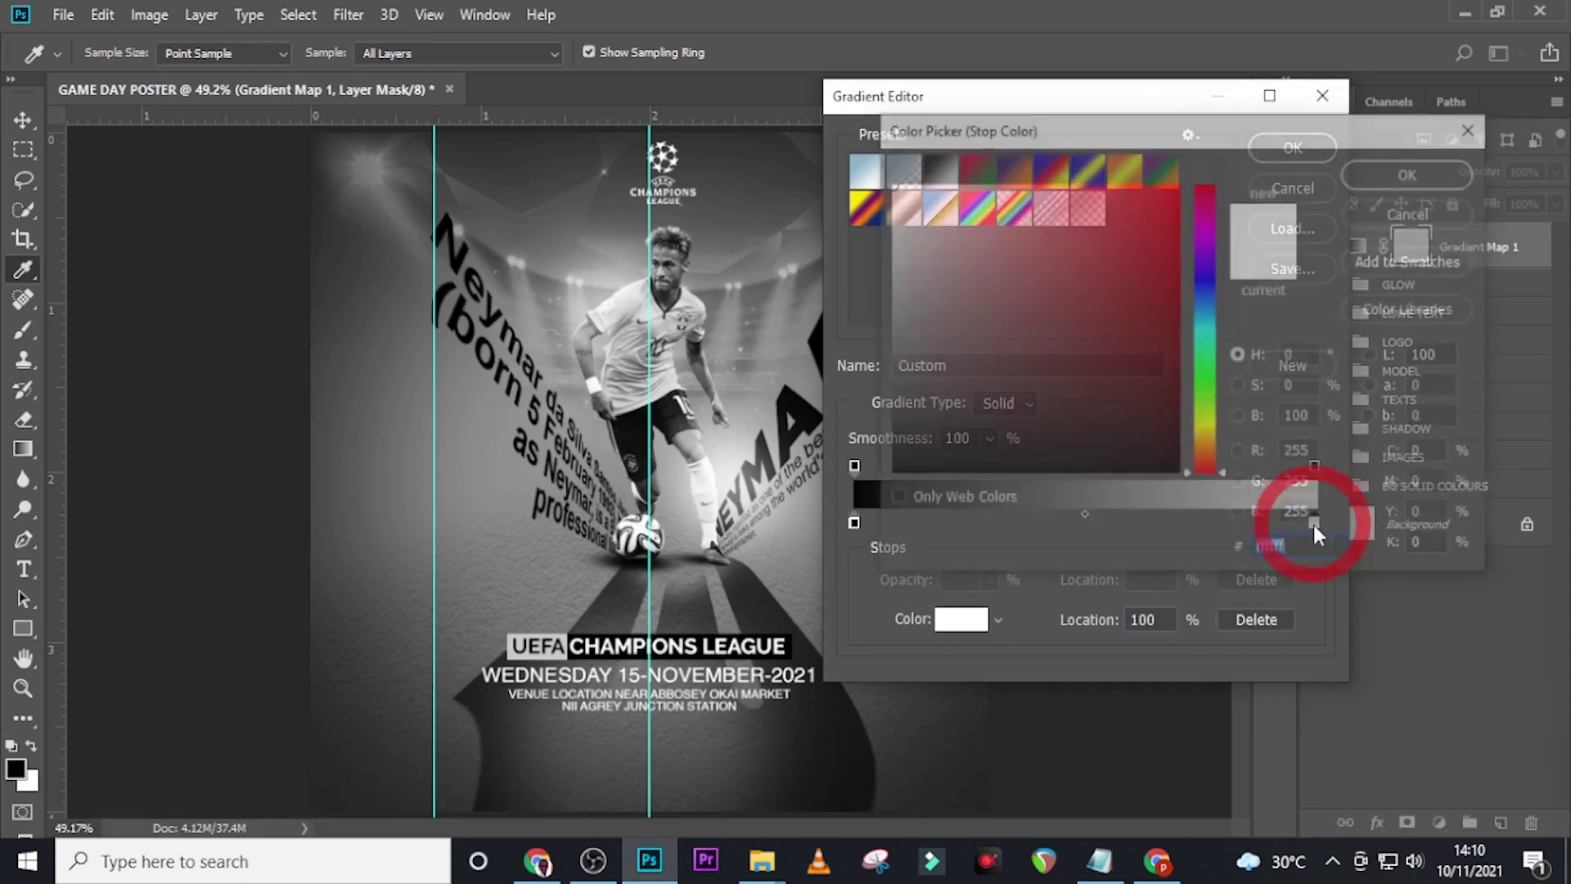
pyautogui.write('48')
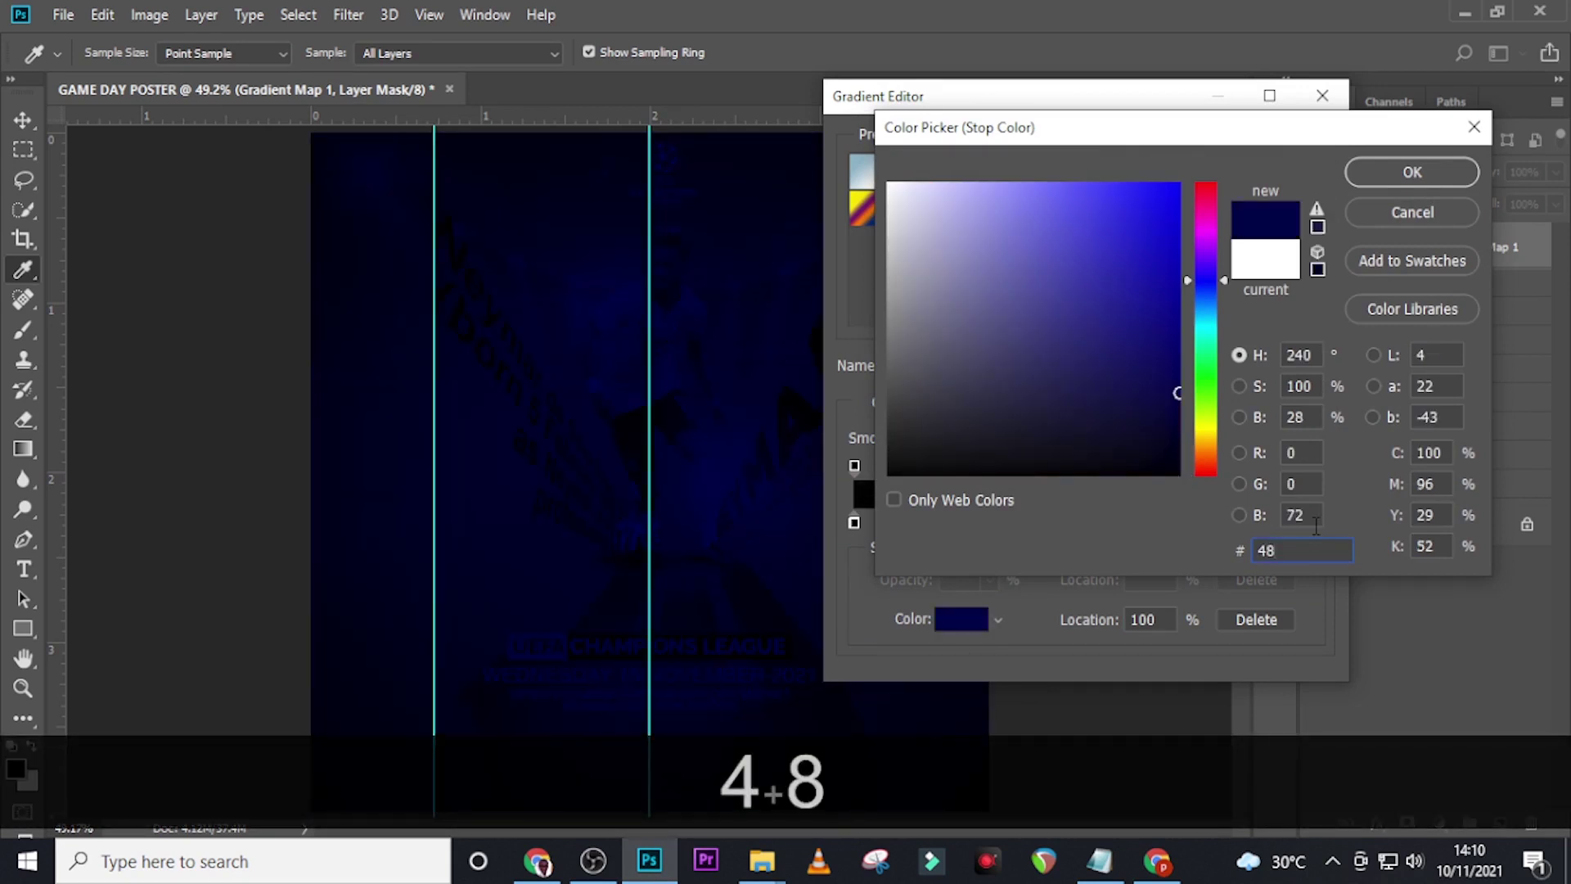
pyautogui.write('9')
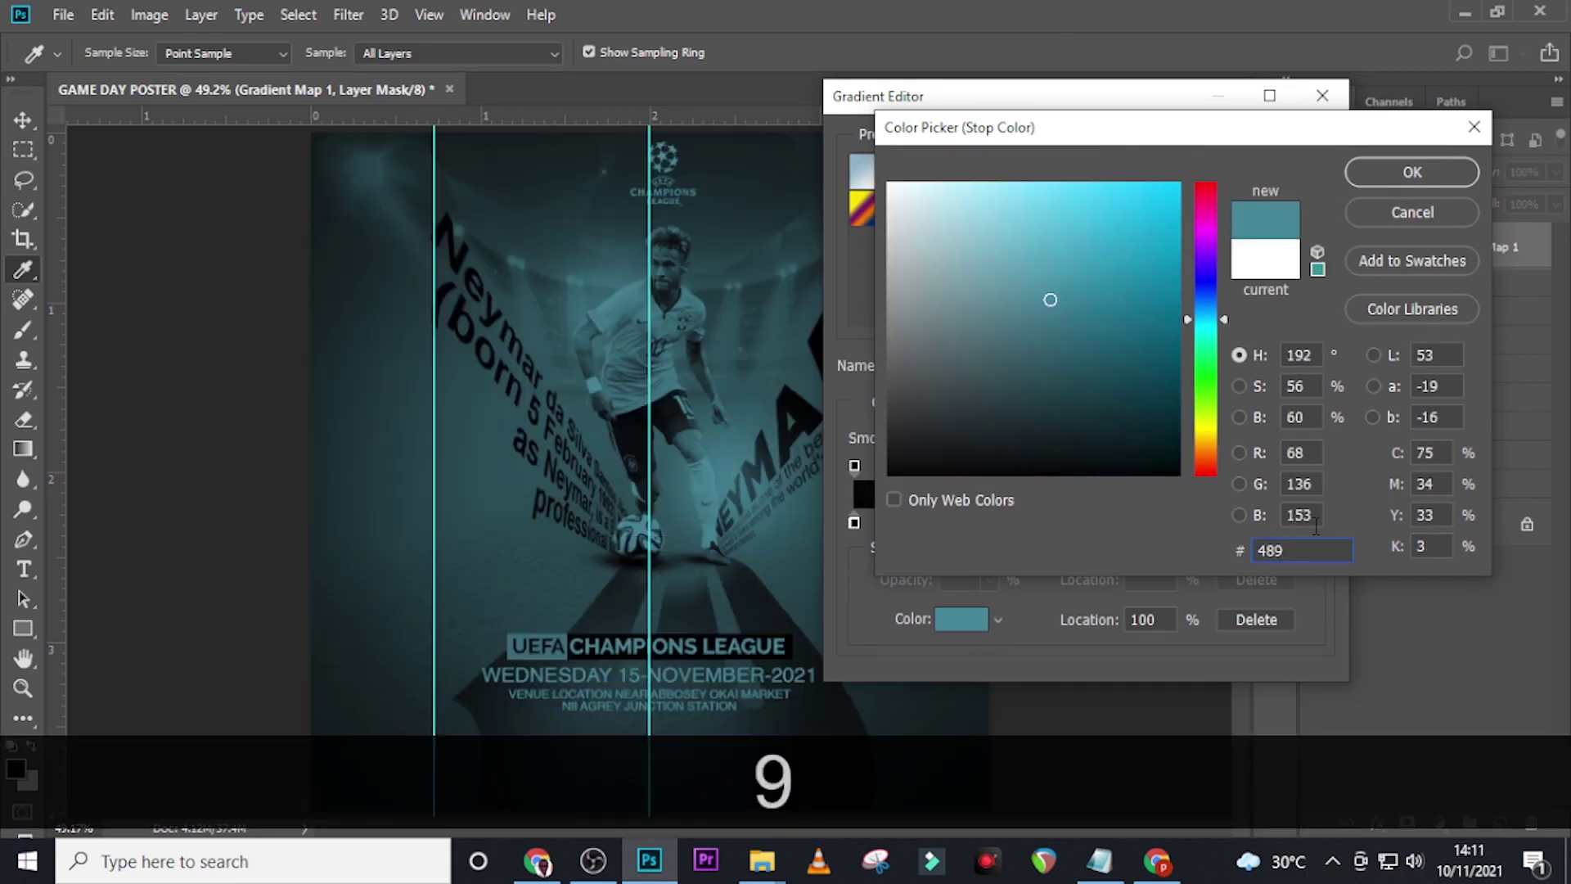
pyautogui.write('4')
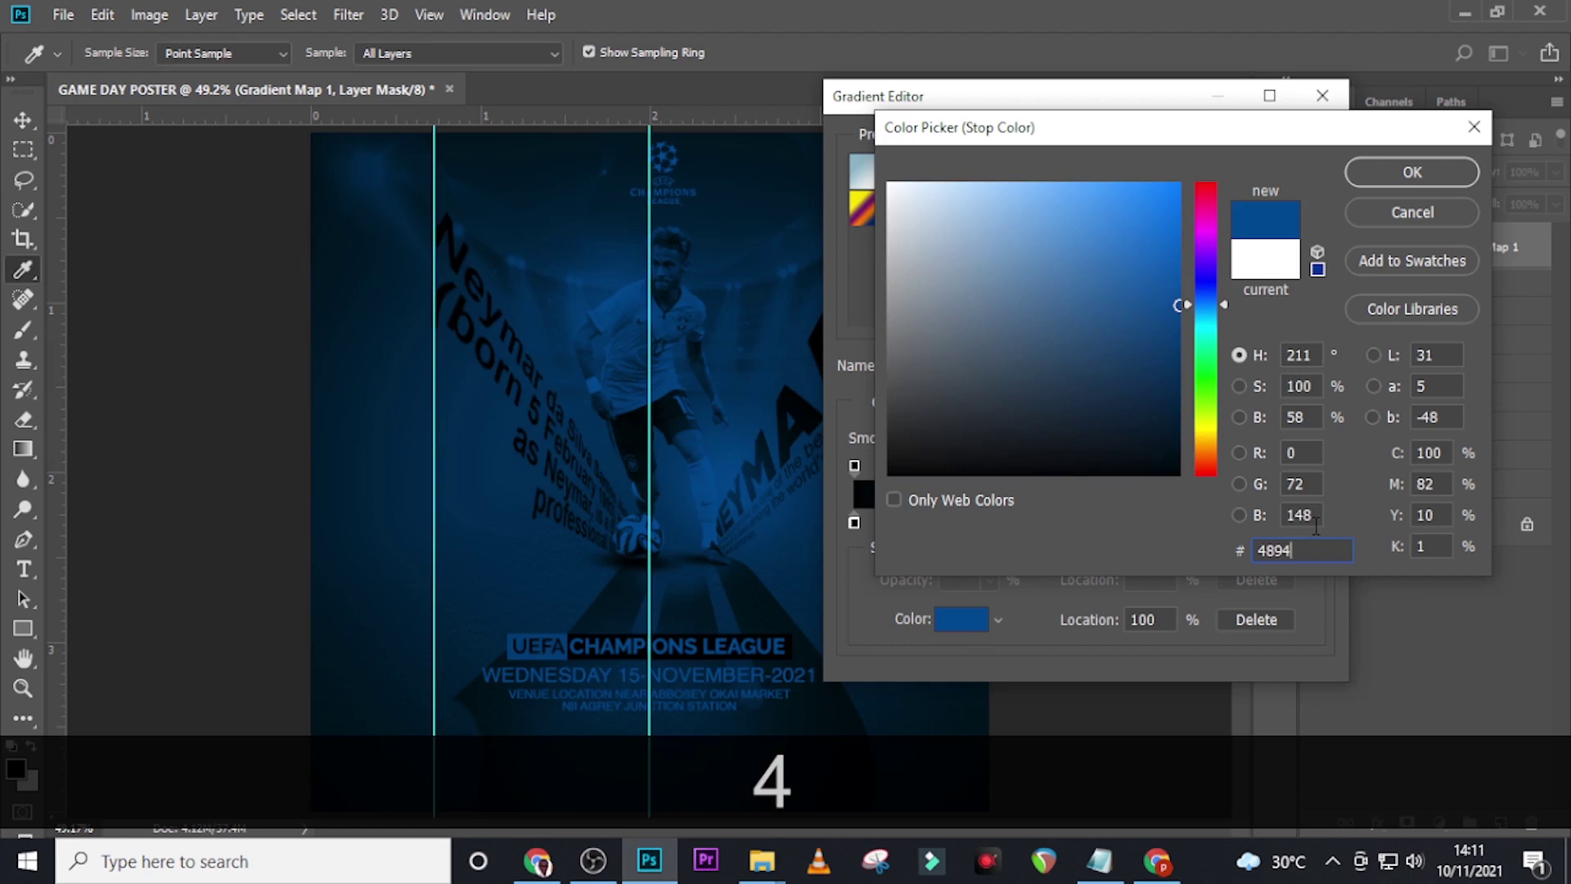
pyautogui.write('D6')
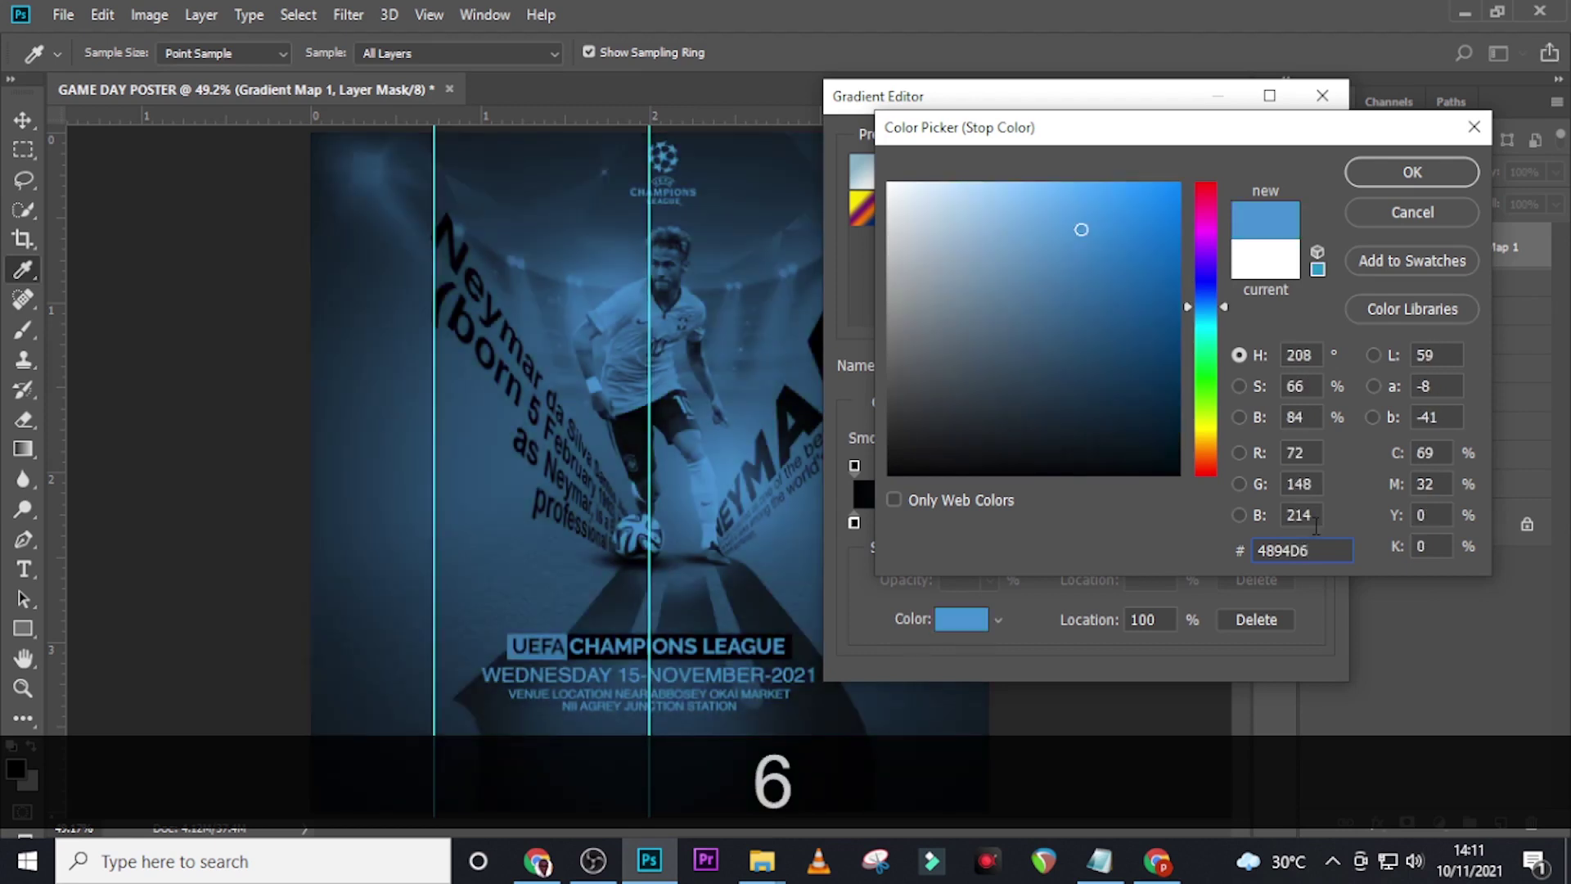
pyautogui.click(1412, 168)
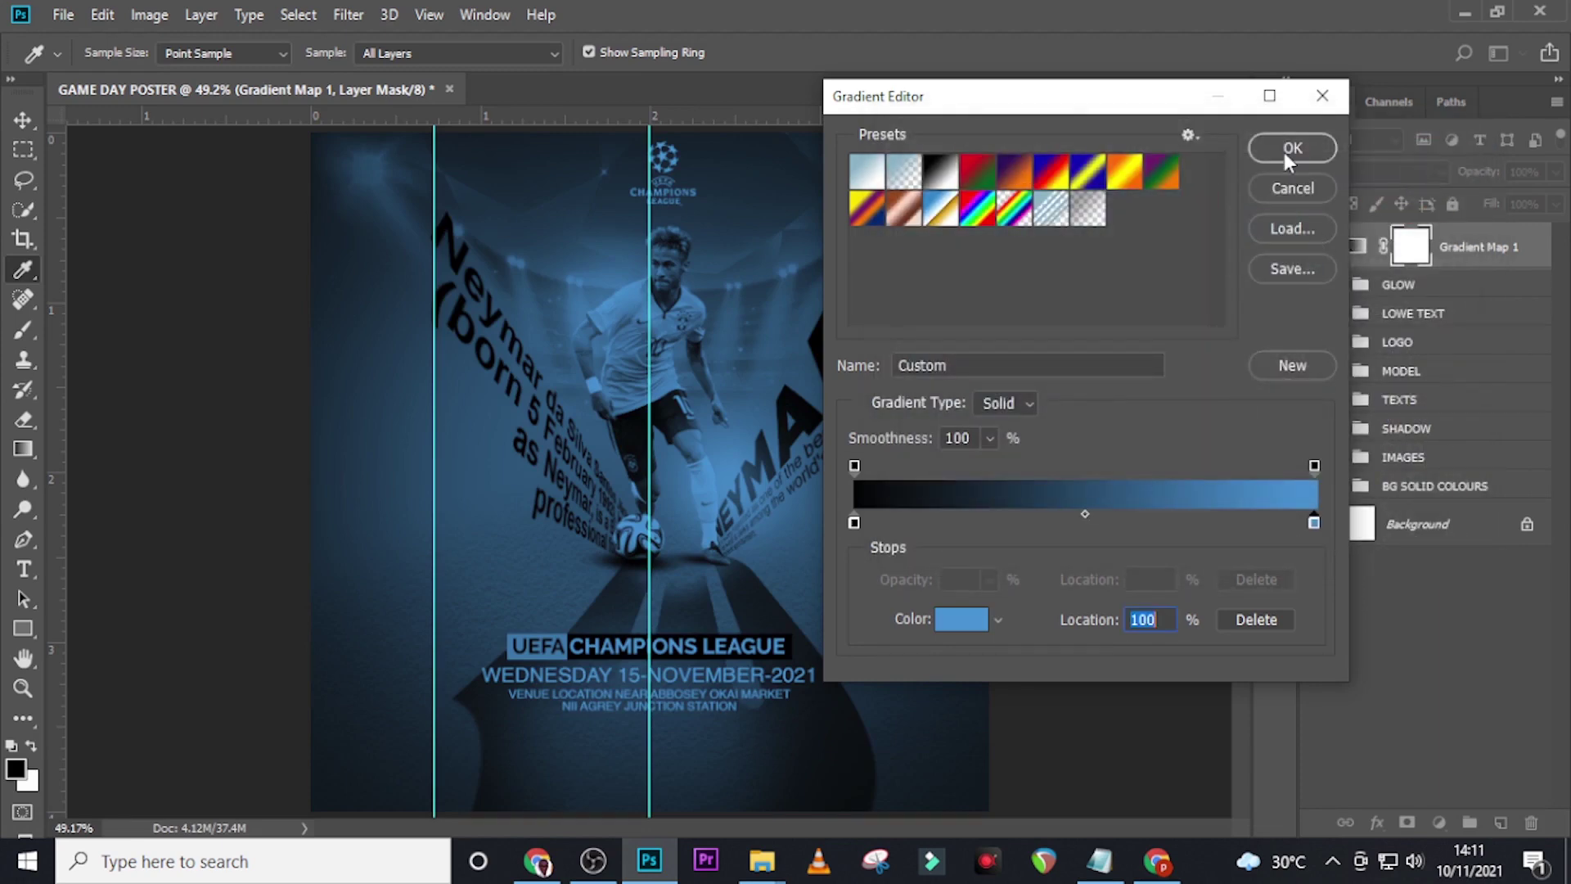
pyautogui.click(1284, 152)
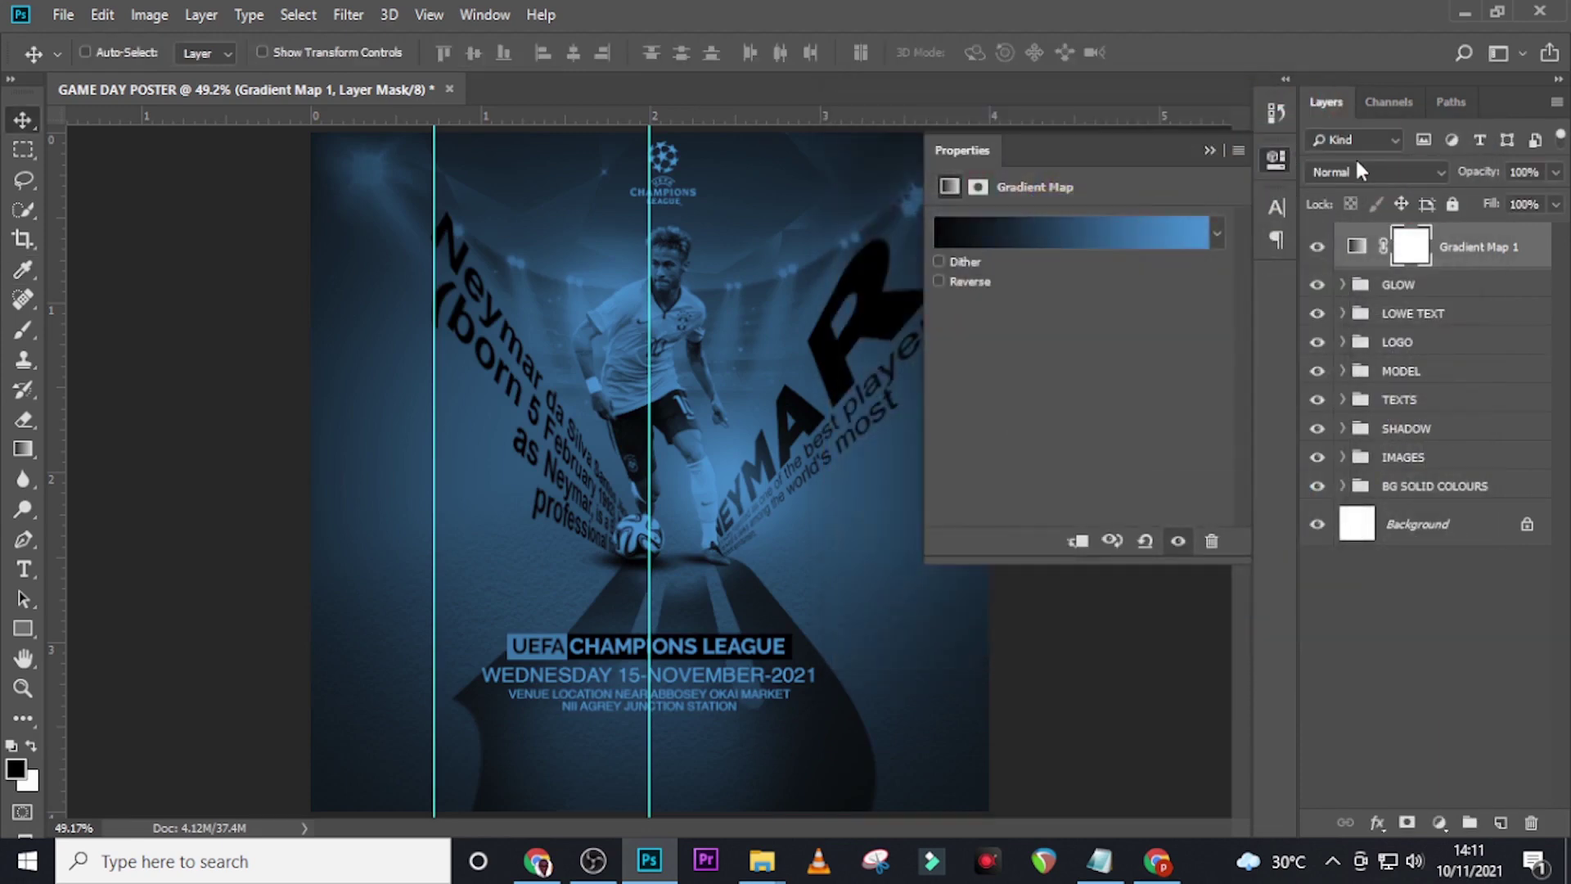
# Set the gradient map layer's blend mode to Overlay and its opacity to 75%.
pyautogui.click(1357, 166)
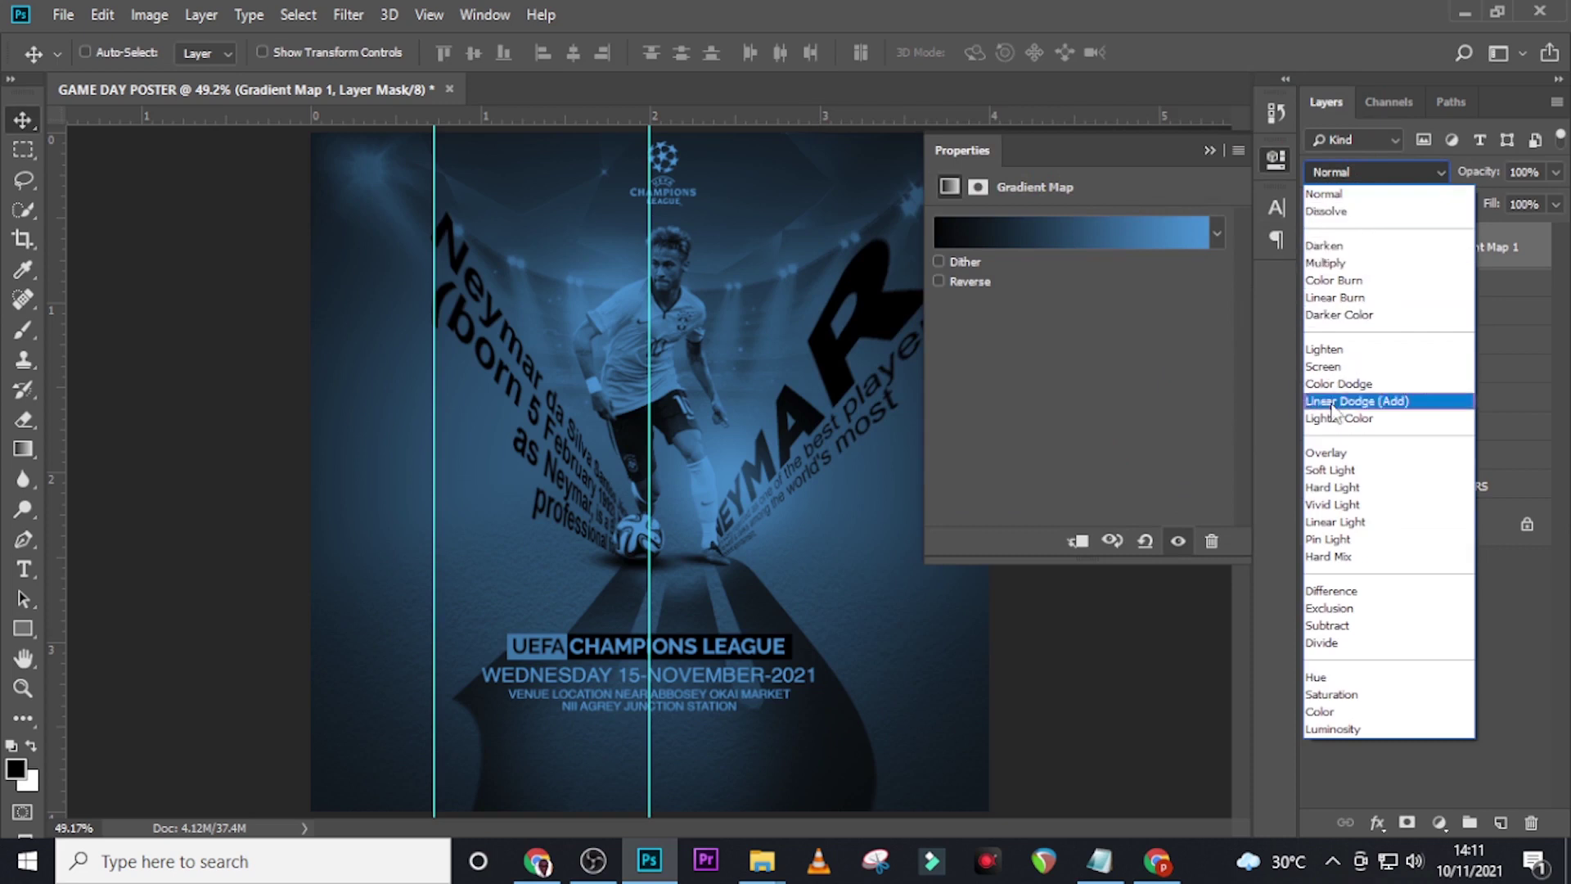
pyautogui.click(1325, 453)
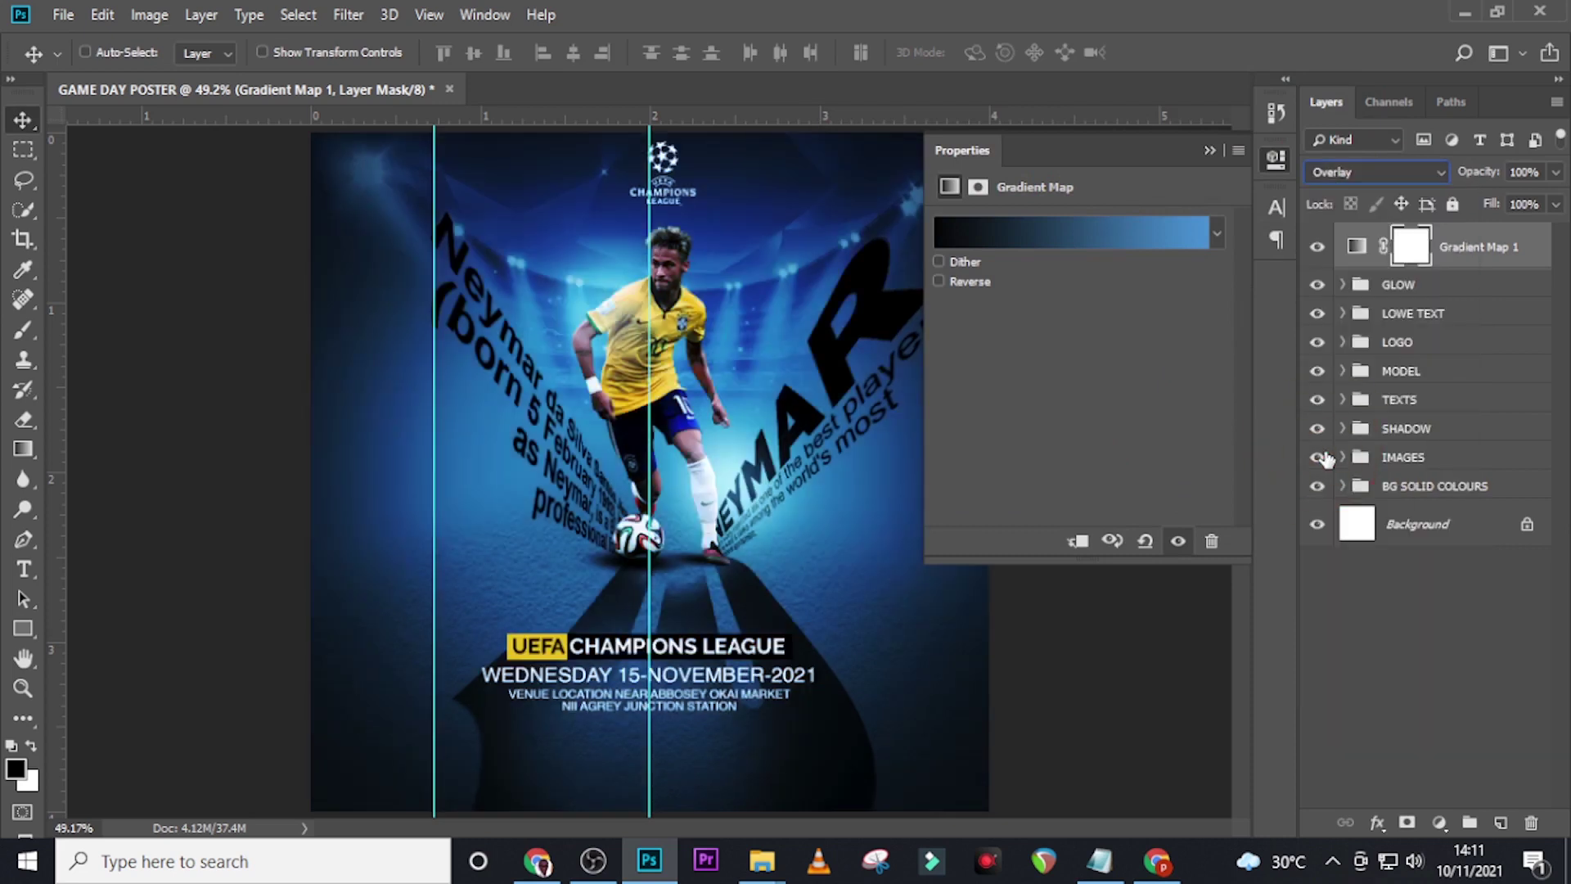
pyautogui.click(1210, 152)
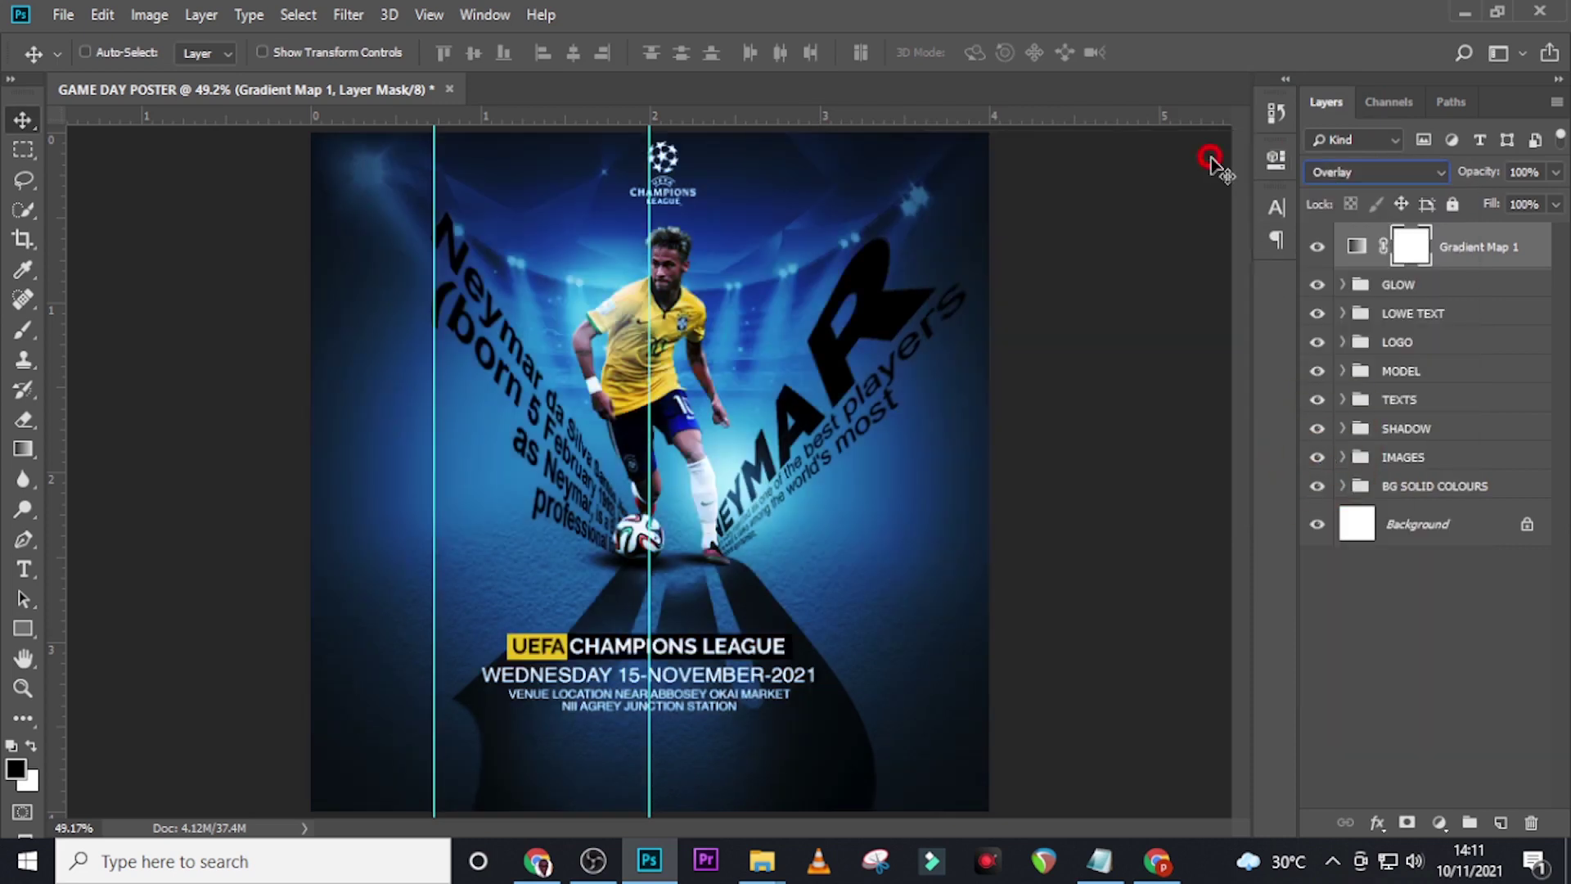
pyautogui.click(1539, 173)
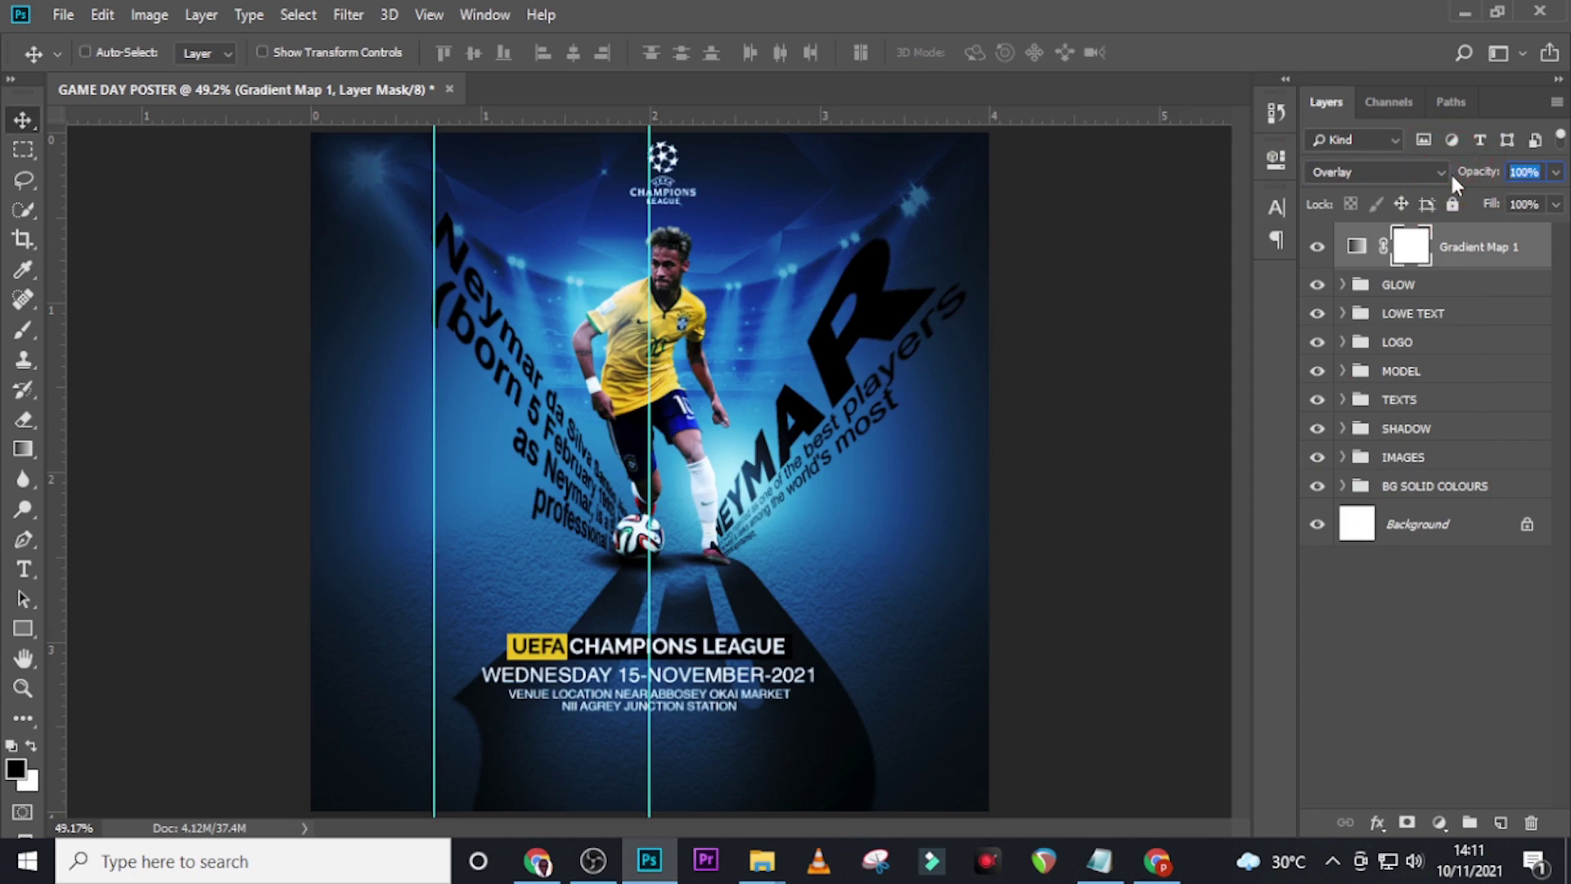
pyautogui.write('75')
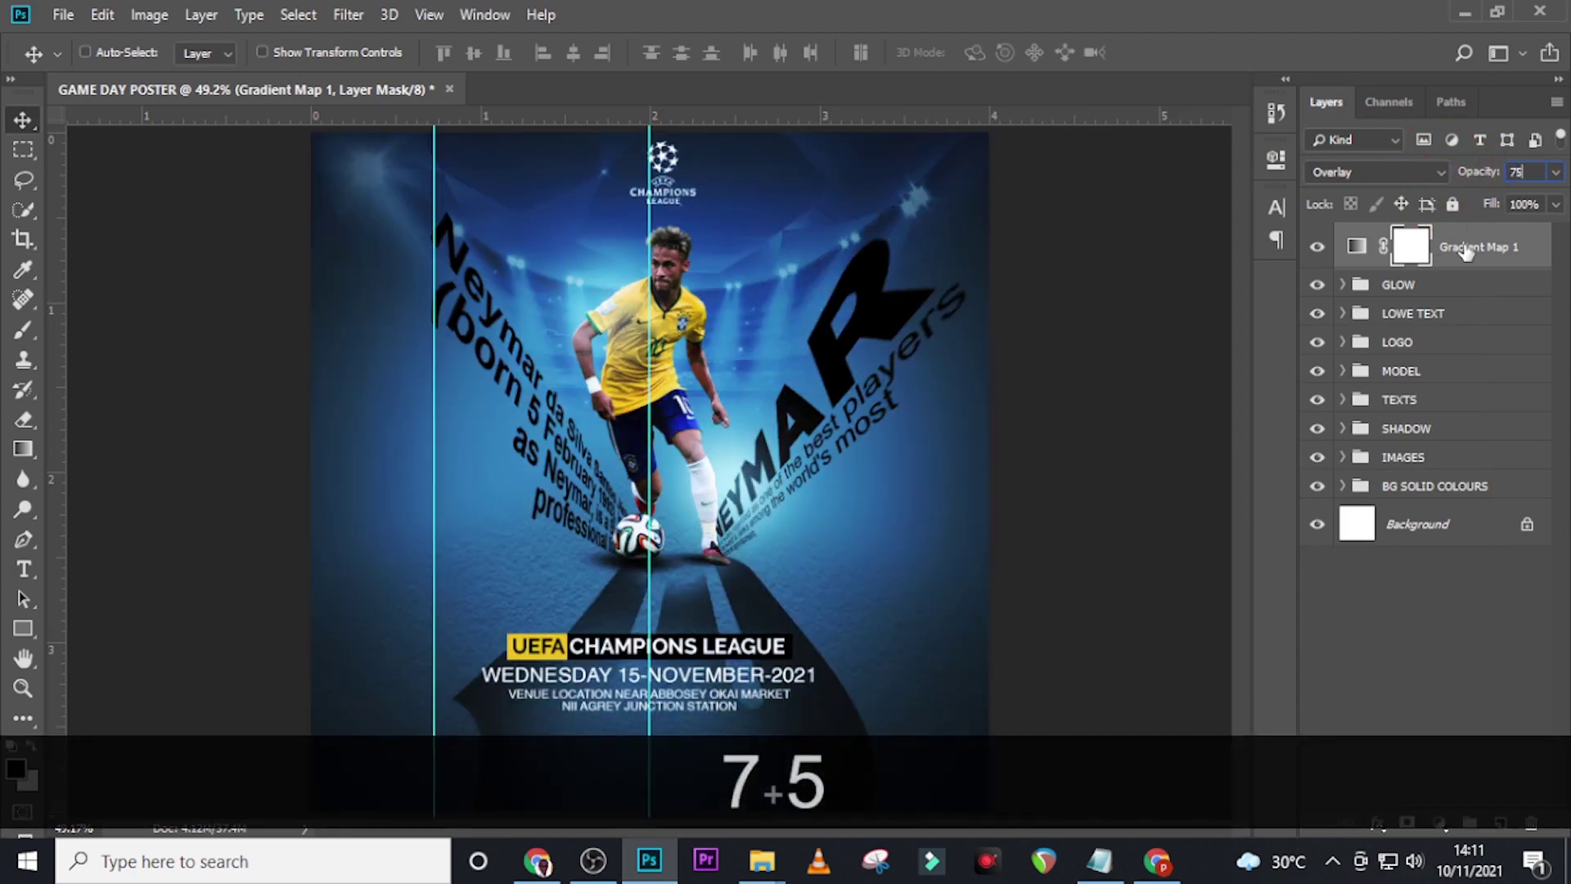
# Group the gradient map layer, name the group ADJUSTMENT and collapse it.
pyautogui.click(1465, 249)
pyautogui.hotkey('ctrl', 'g')
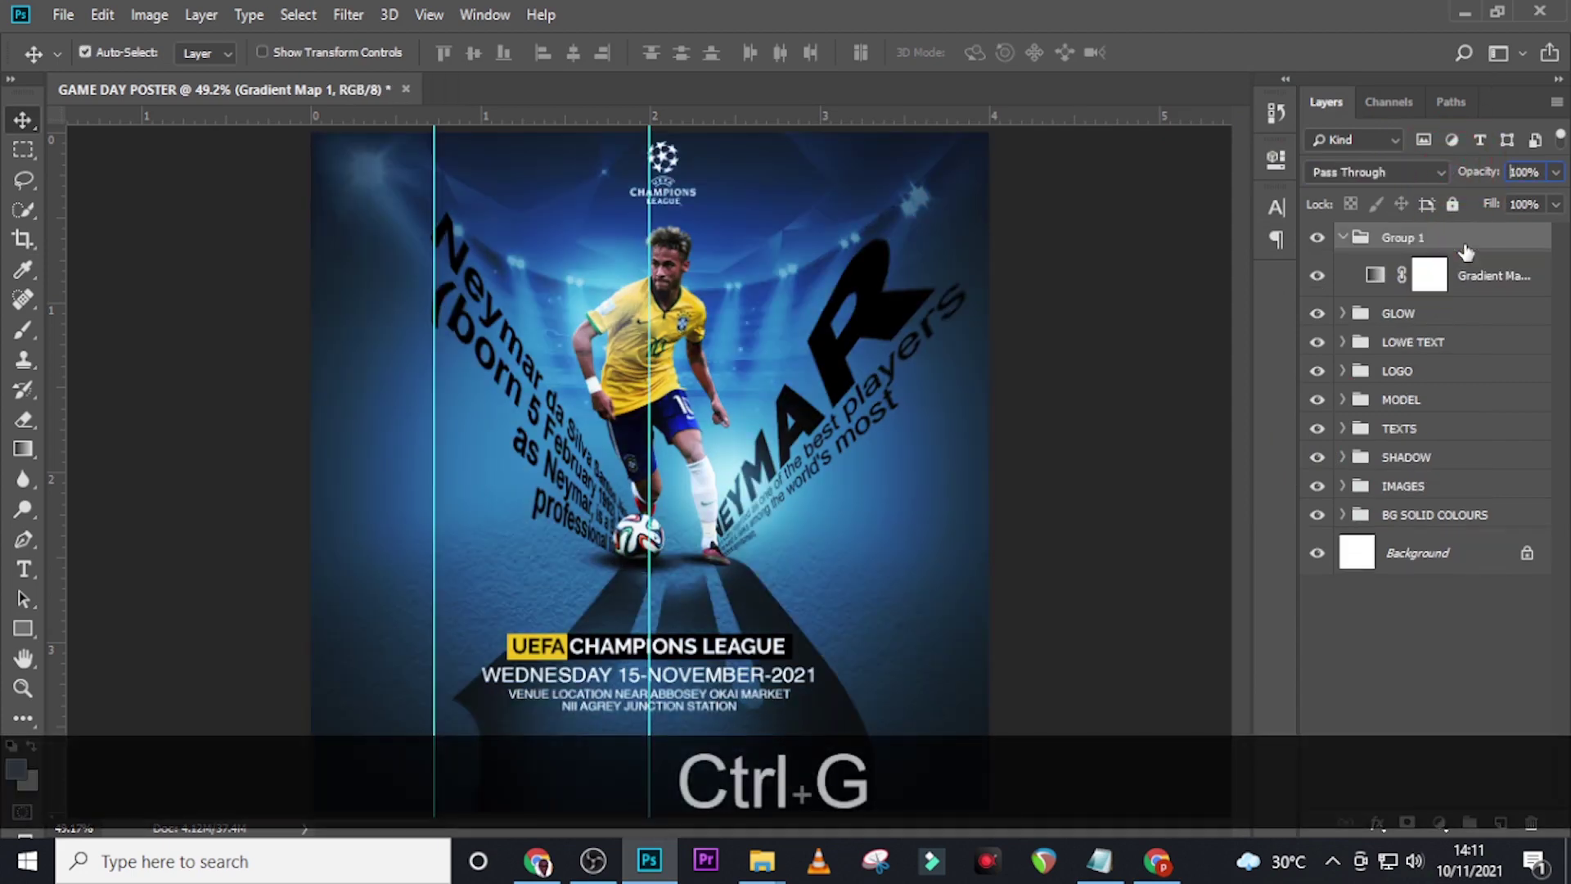
pyautogui.doubleClick(1401, 237)
pyautogui.write('ADJUSTMENT')
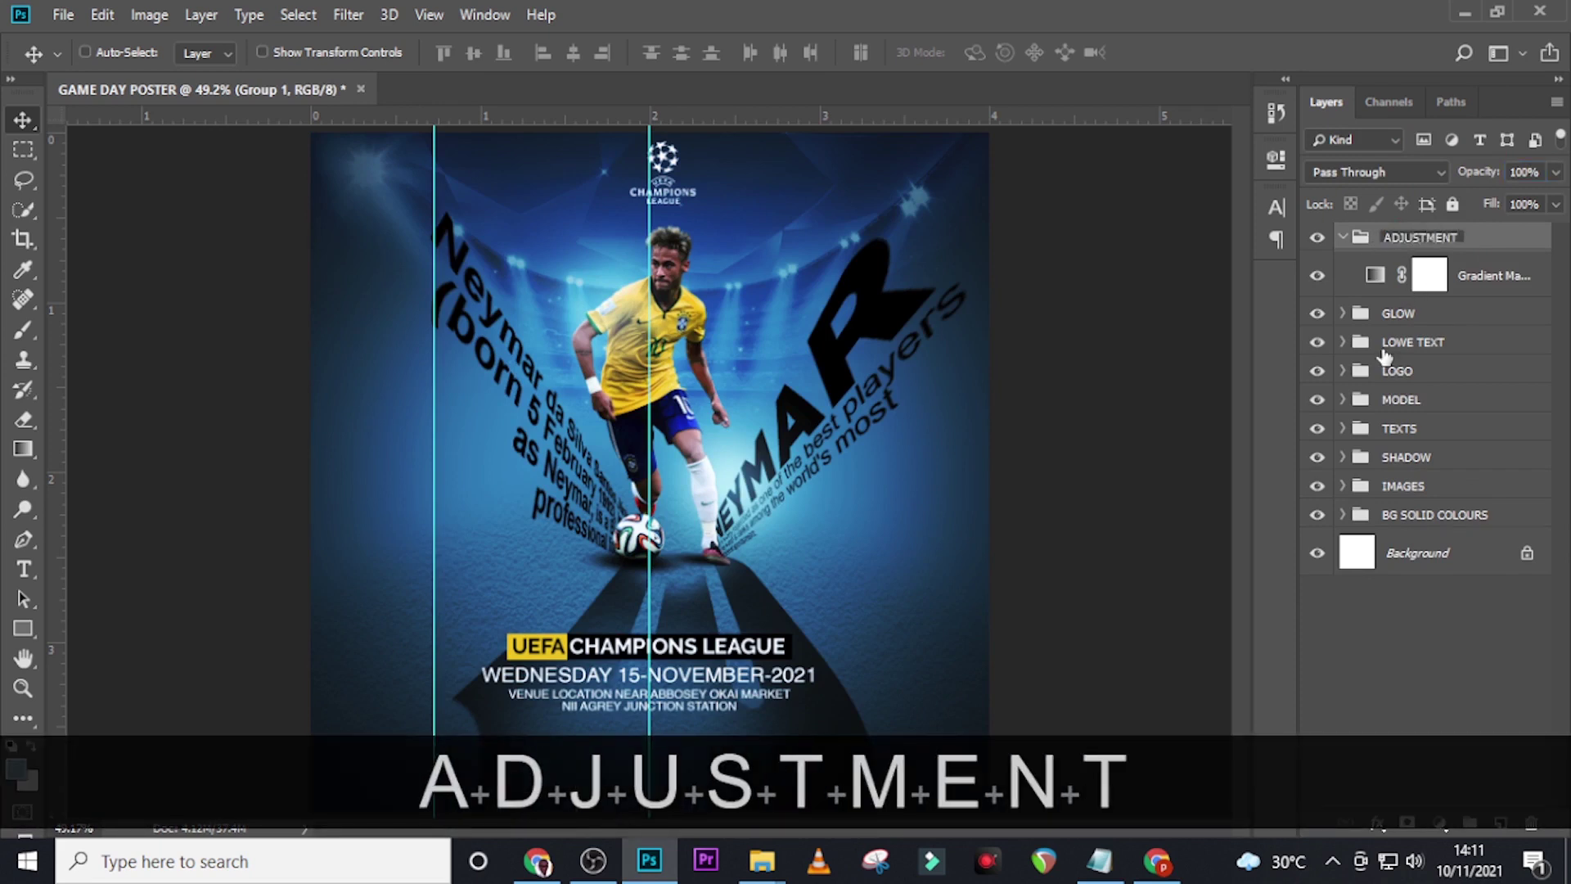
pyautogui.press('Return')
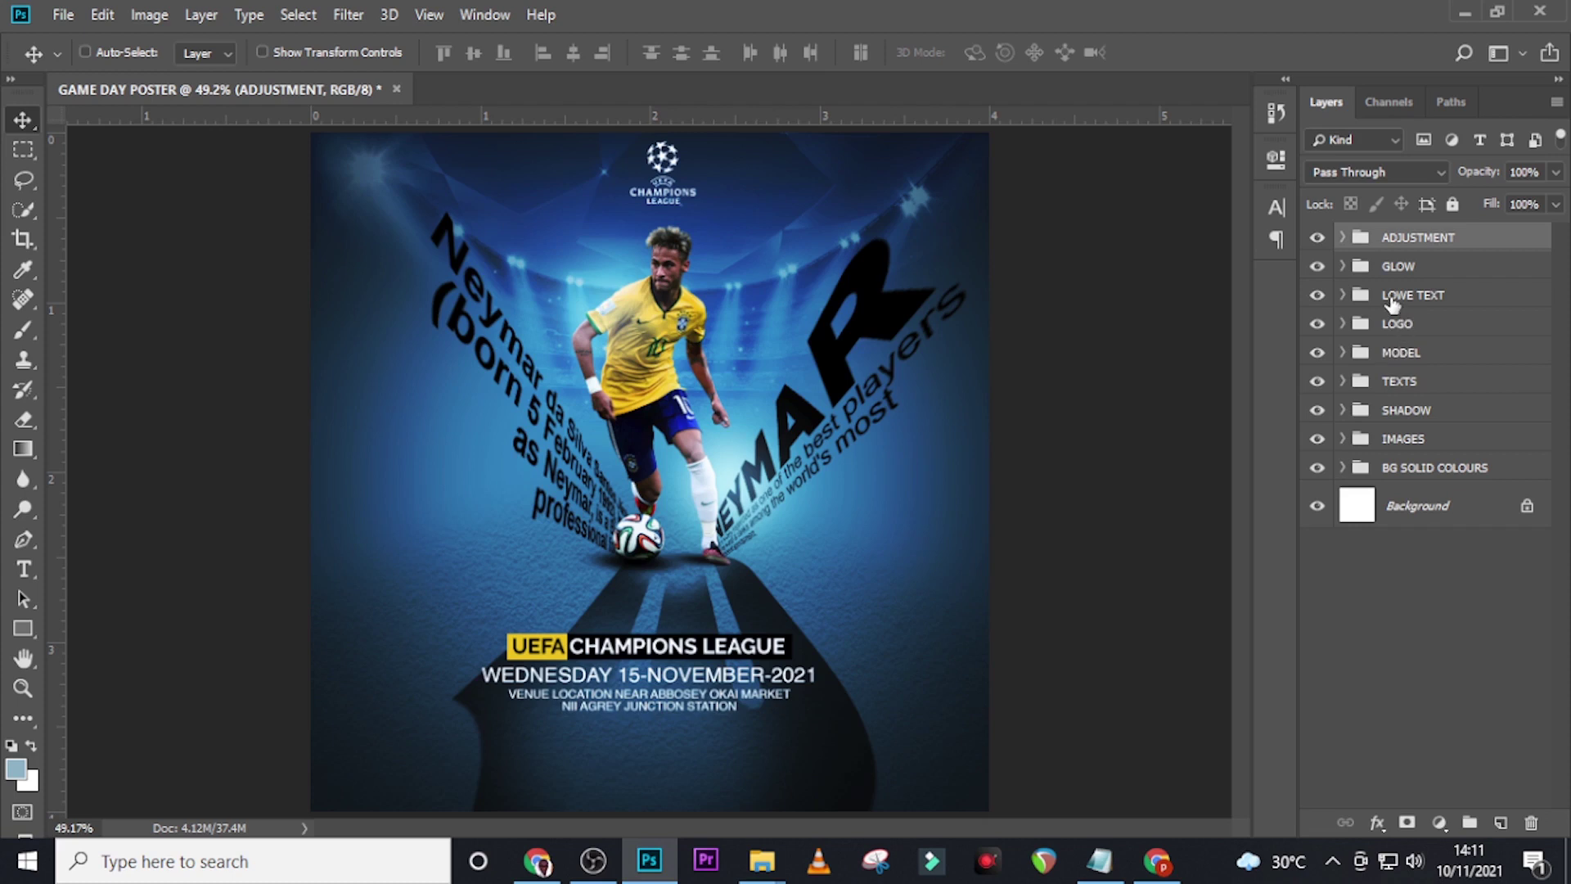
# Move the LOWE TEXT group down so the event details sit just above the poster's bottom edge.
pyautogui.click(1393, 296)
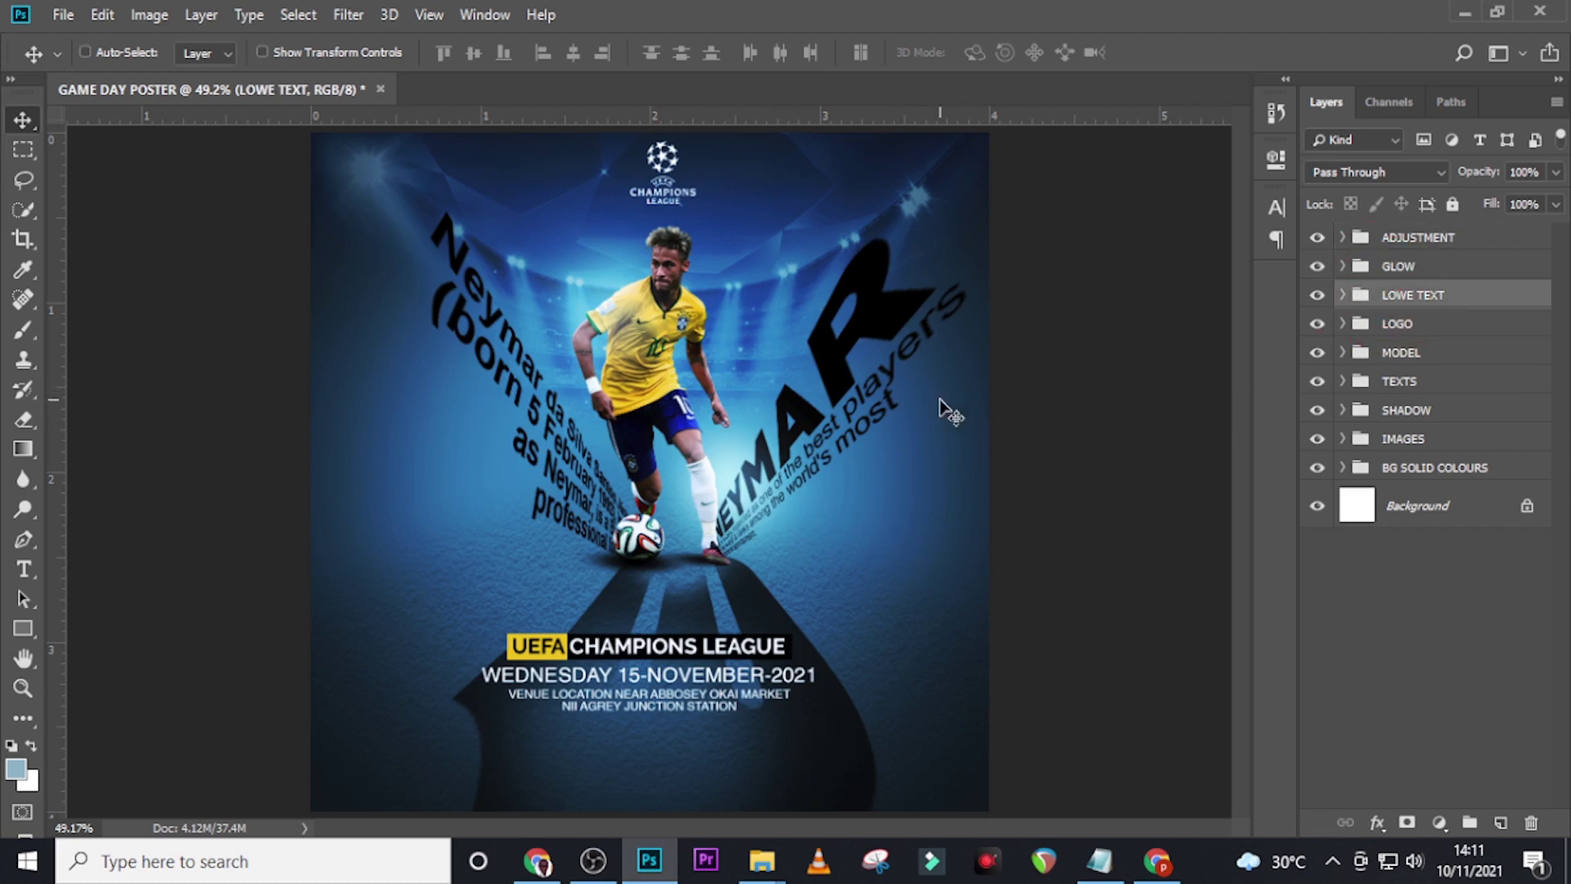
pyautogui.hotkey('shift', 'Down')
pyautogui.hotkey('shift', 'Down')
pyautogui.hotkey('shift', 'Down')
pyautogui.hotkey('shift', 'Down')
pyautogui.hotkey('shift', 'Down')
pyautogui.hotkey('shift', 'Down')
pyautogui.hotkey('shift', 'Down')
pyautogui.hotkey('shift', 'Down')
pyautogui.hotkey('shift', 'Down')
pyautogui.hotkey('shift', 'Down')
pyautogui.hotkey('shift', 'Down')
pyautogui.hotkey('shift', 'Down')
pyautogui.hotkey('shift', 'Down')
pyautogui.hotkey('shift', 'Down')
pyautogui.hotkey('shift', 'Down')
pyautogui.hotkey('shift', 'Down')
pyautogui.hotkey('shift', 'Down')
pyautogui.hotkey('shift', 'Down')
pyautogui.hotkey('shift', 'Down')
pyautogui.hotkey('shift', 'Down')
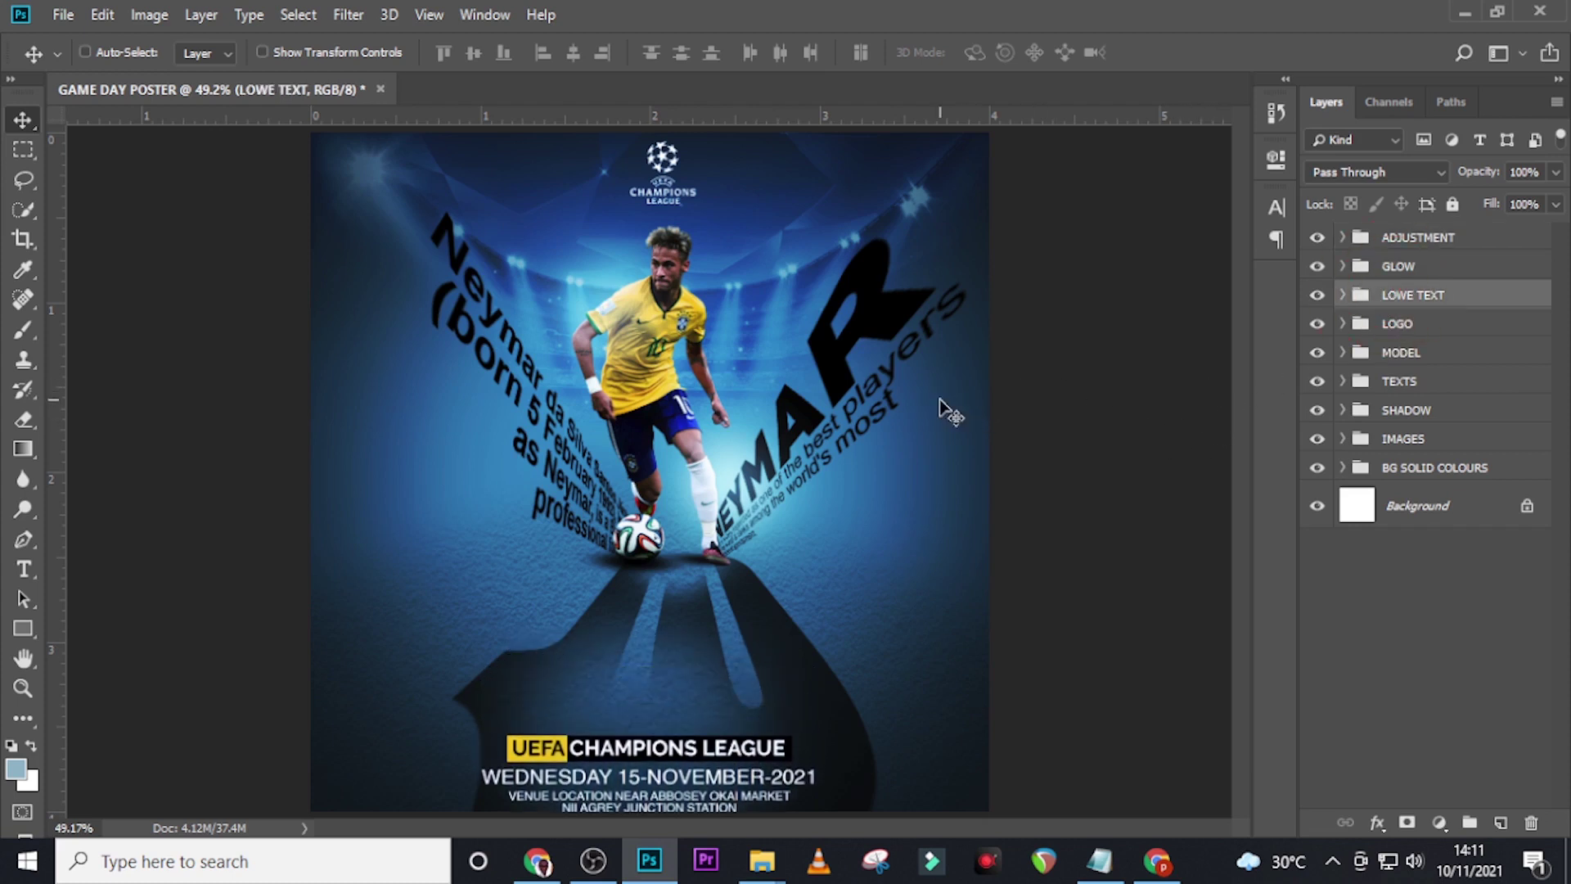
pyautogui.hotkey('shift', 'Up')
pyautogui.hotkey('shift', 'Up')
pyautogui.hotkey('shift', 'Up')
pyautogui.hotkey('shift', 'Up')
pyautogui.hotkey('shift', 'Up')
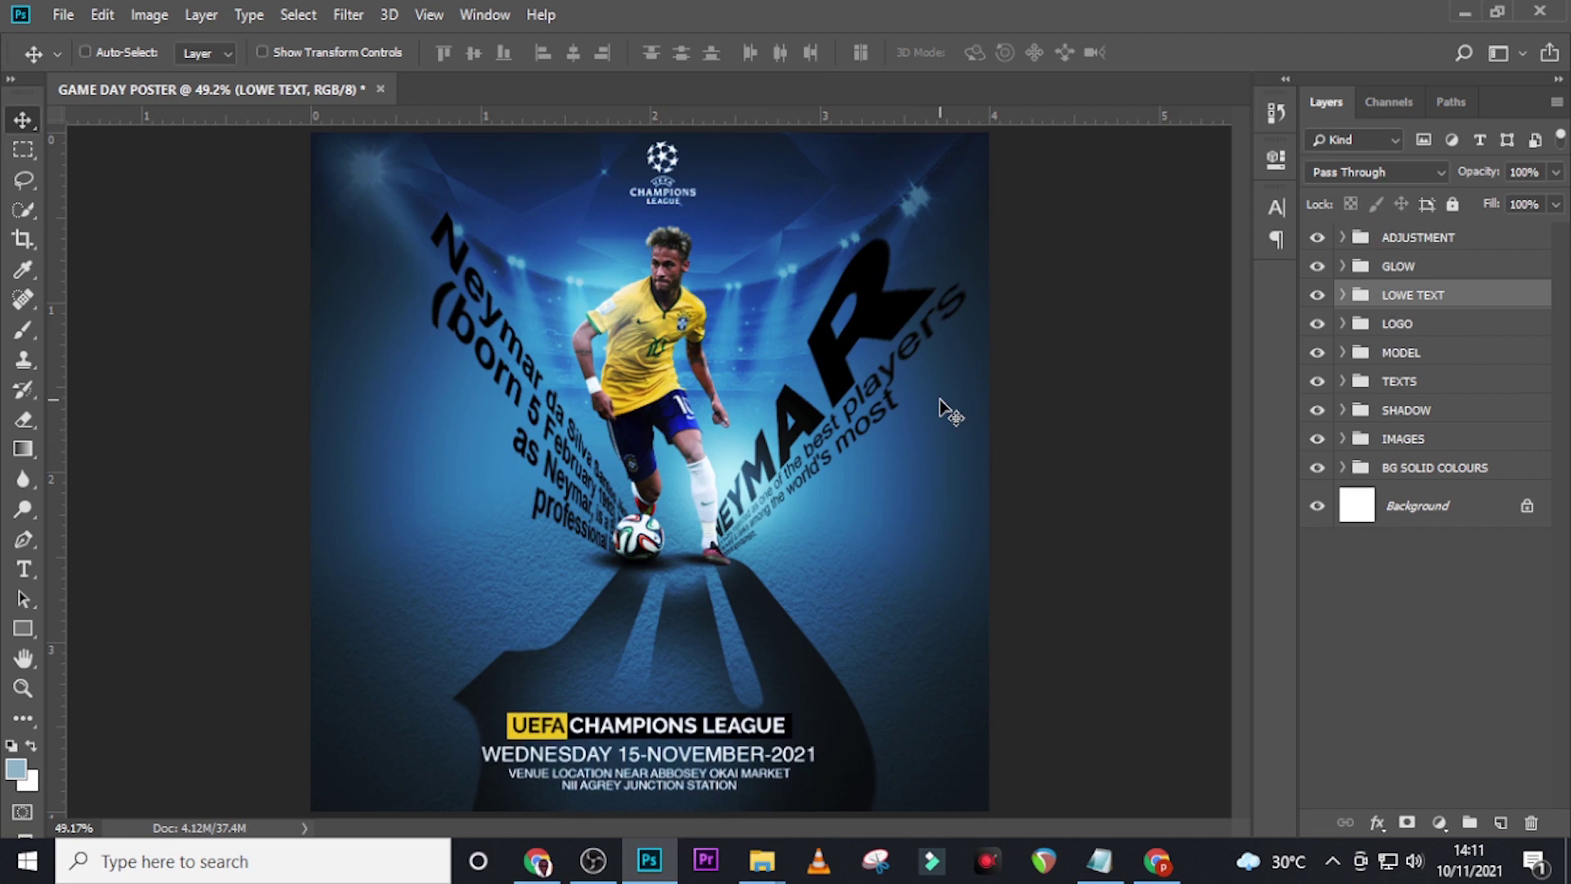
# Duplicate Layer 3 in the GLOW group and move the copy to the poster's upper-left corner.
pyautogui.hotkey('alt', ']')
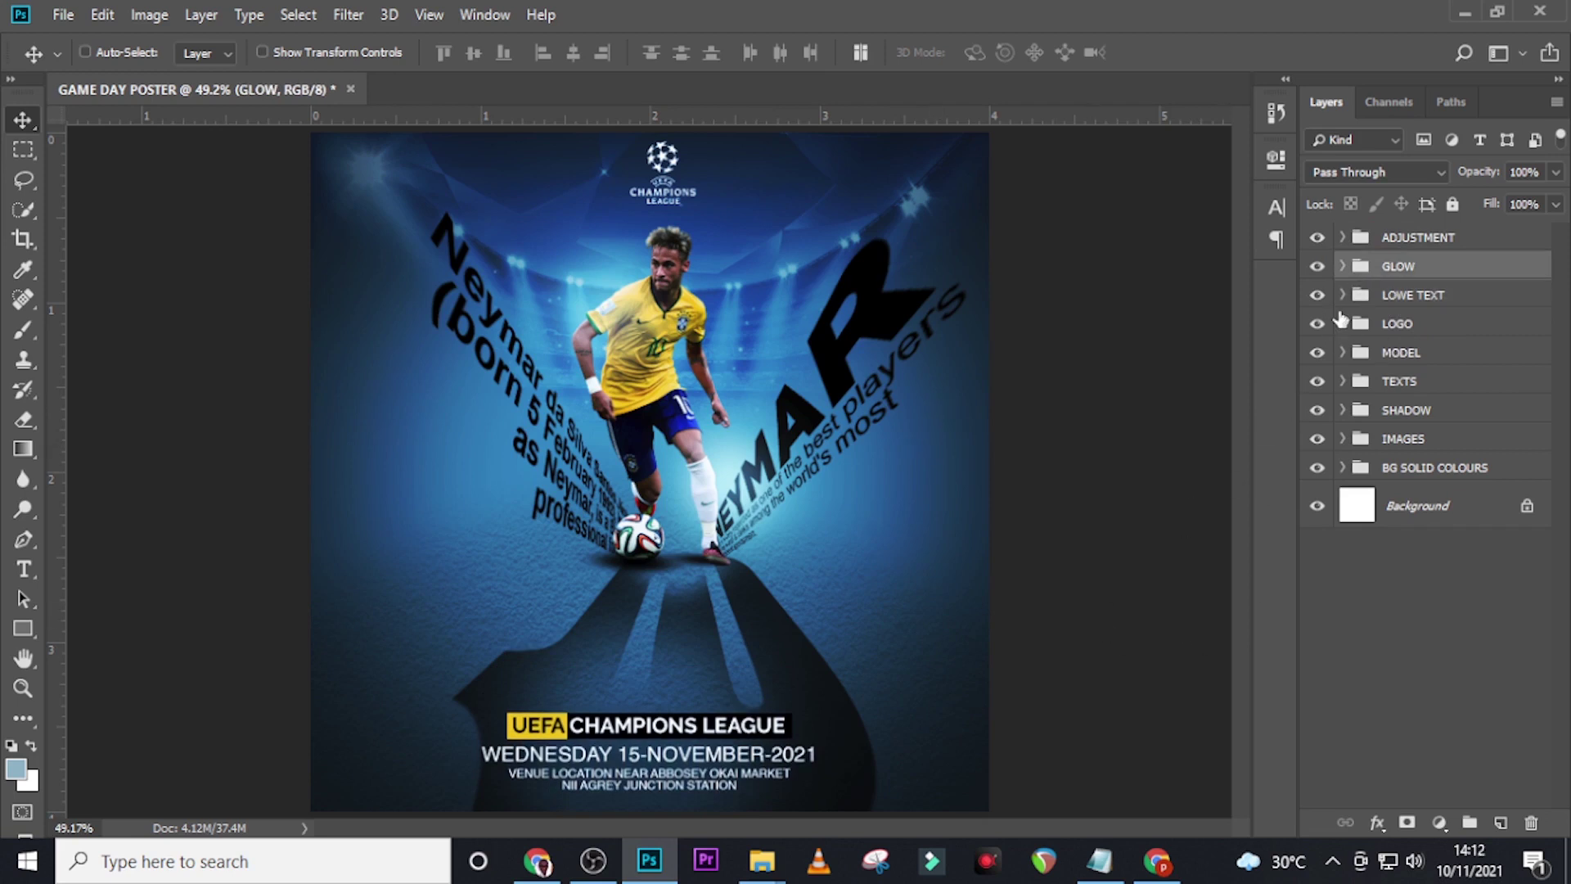
pyautogui.click(1343, 266)
pyautogui.click(1420, 317)
pyautogui.click(1428, 354)
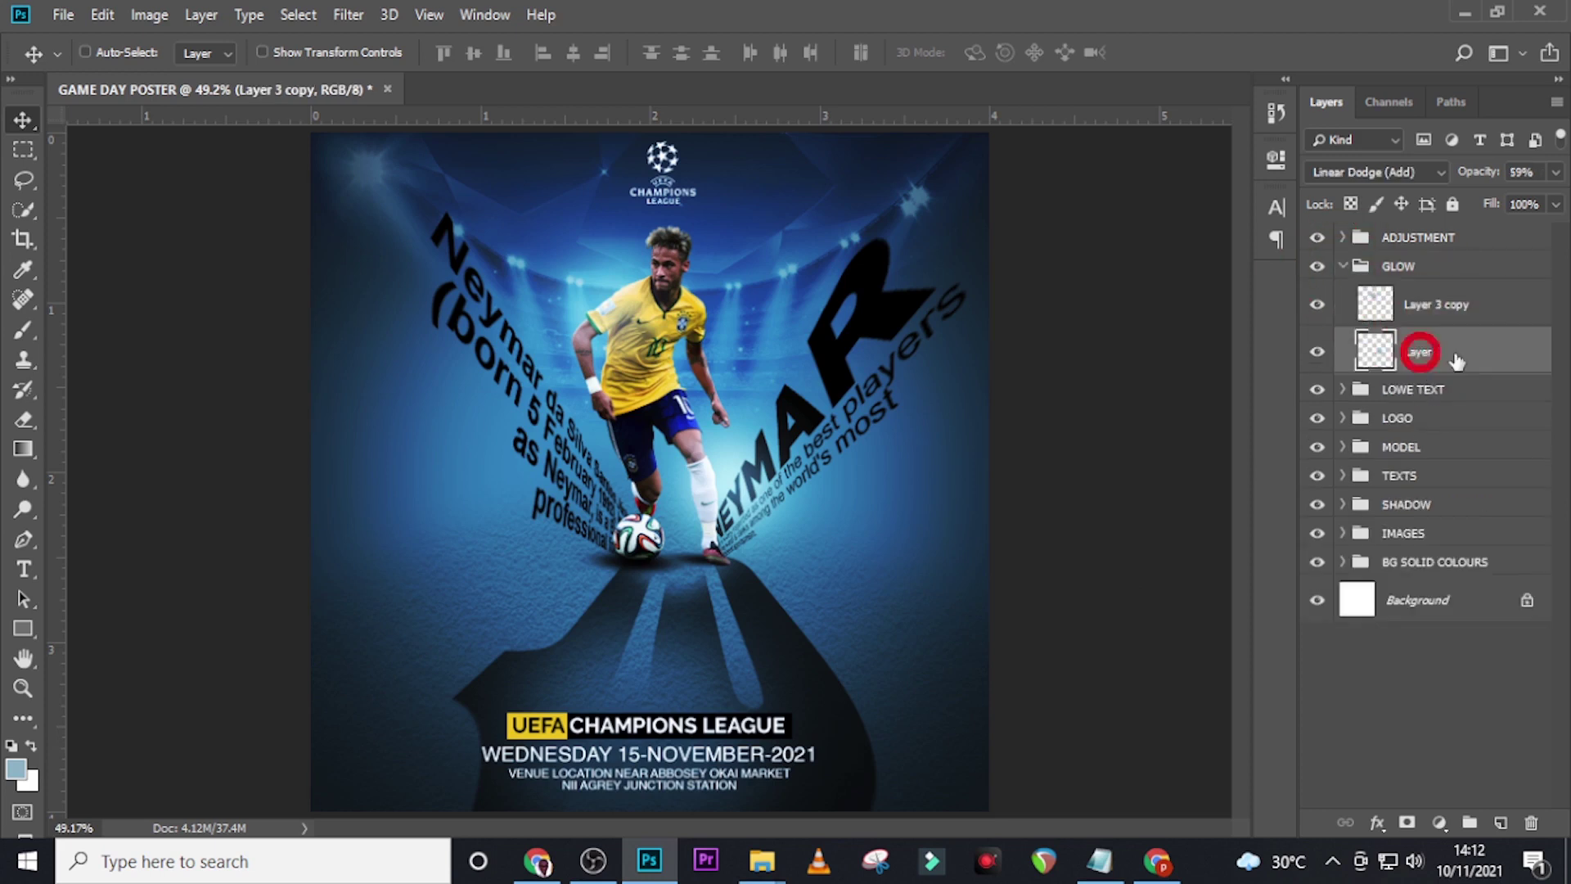
pyautogui.hotkey('ctrl', 'j')
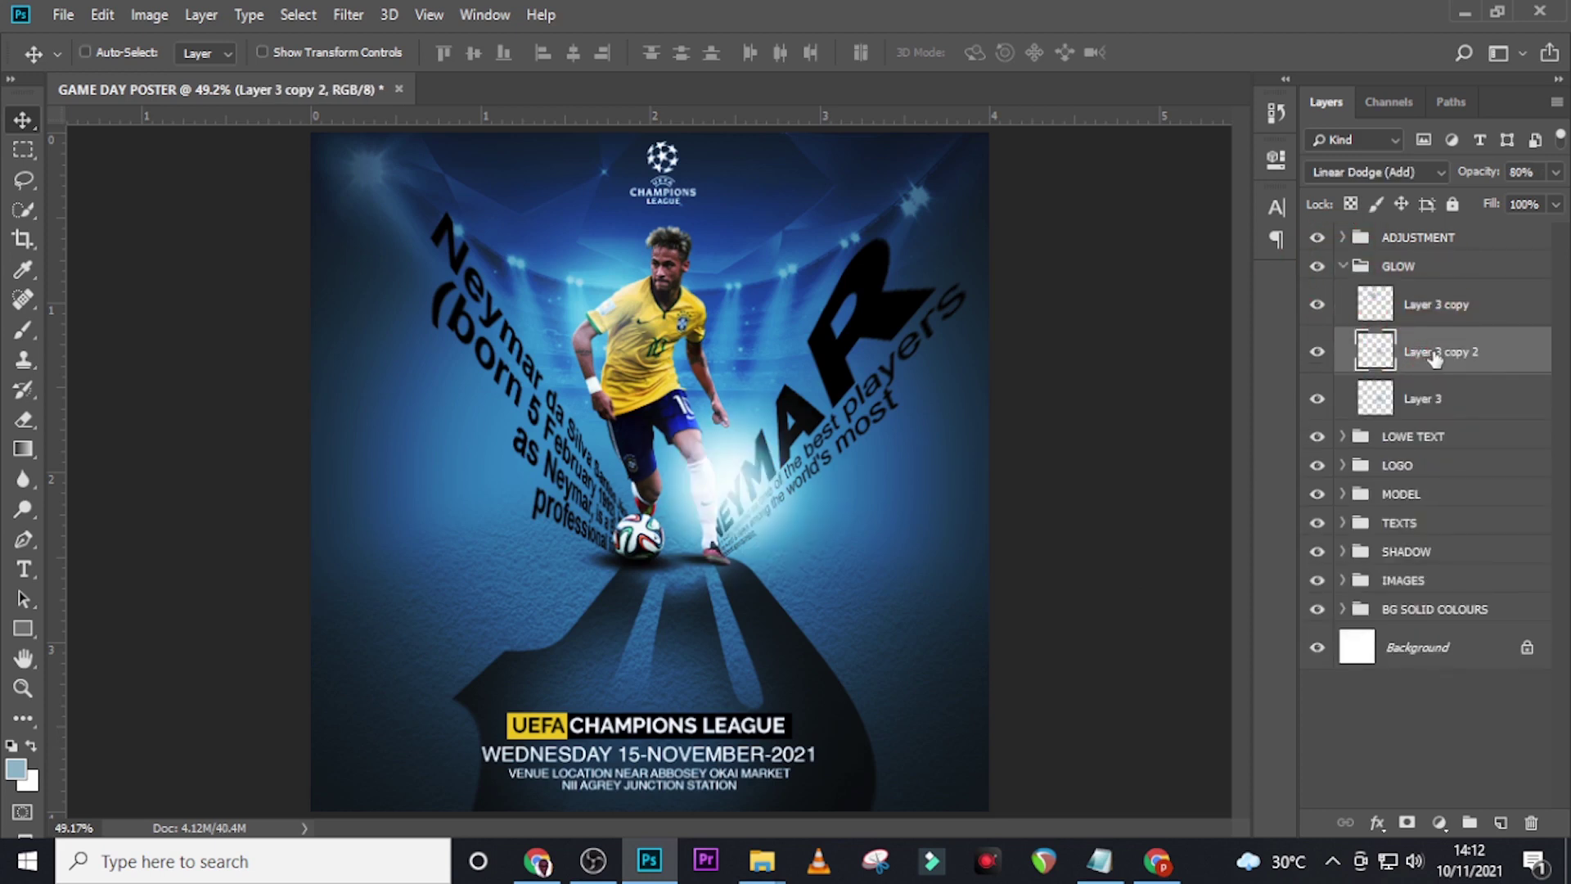
pyautogui.moveTo(749, 483); pyautogui.dragTo(378, 172)
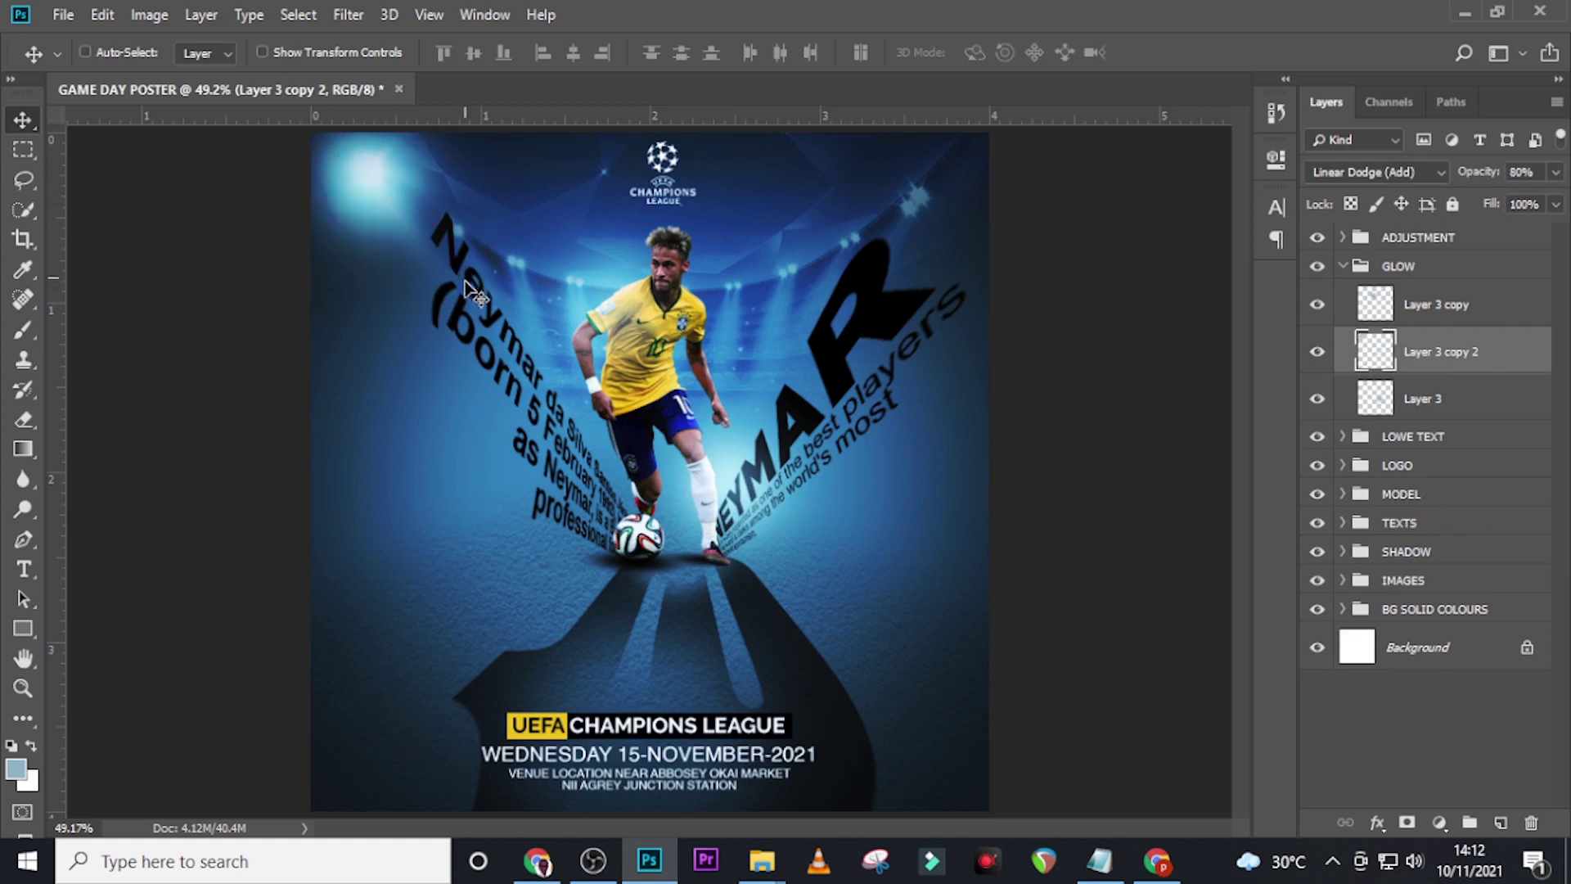
# Scale the copied glow to about 207% and position it over the poster's upper-left corner.
pyautogui.hotkey('ctrl', 't')
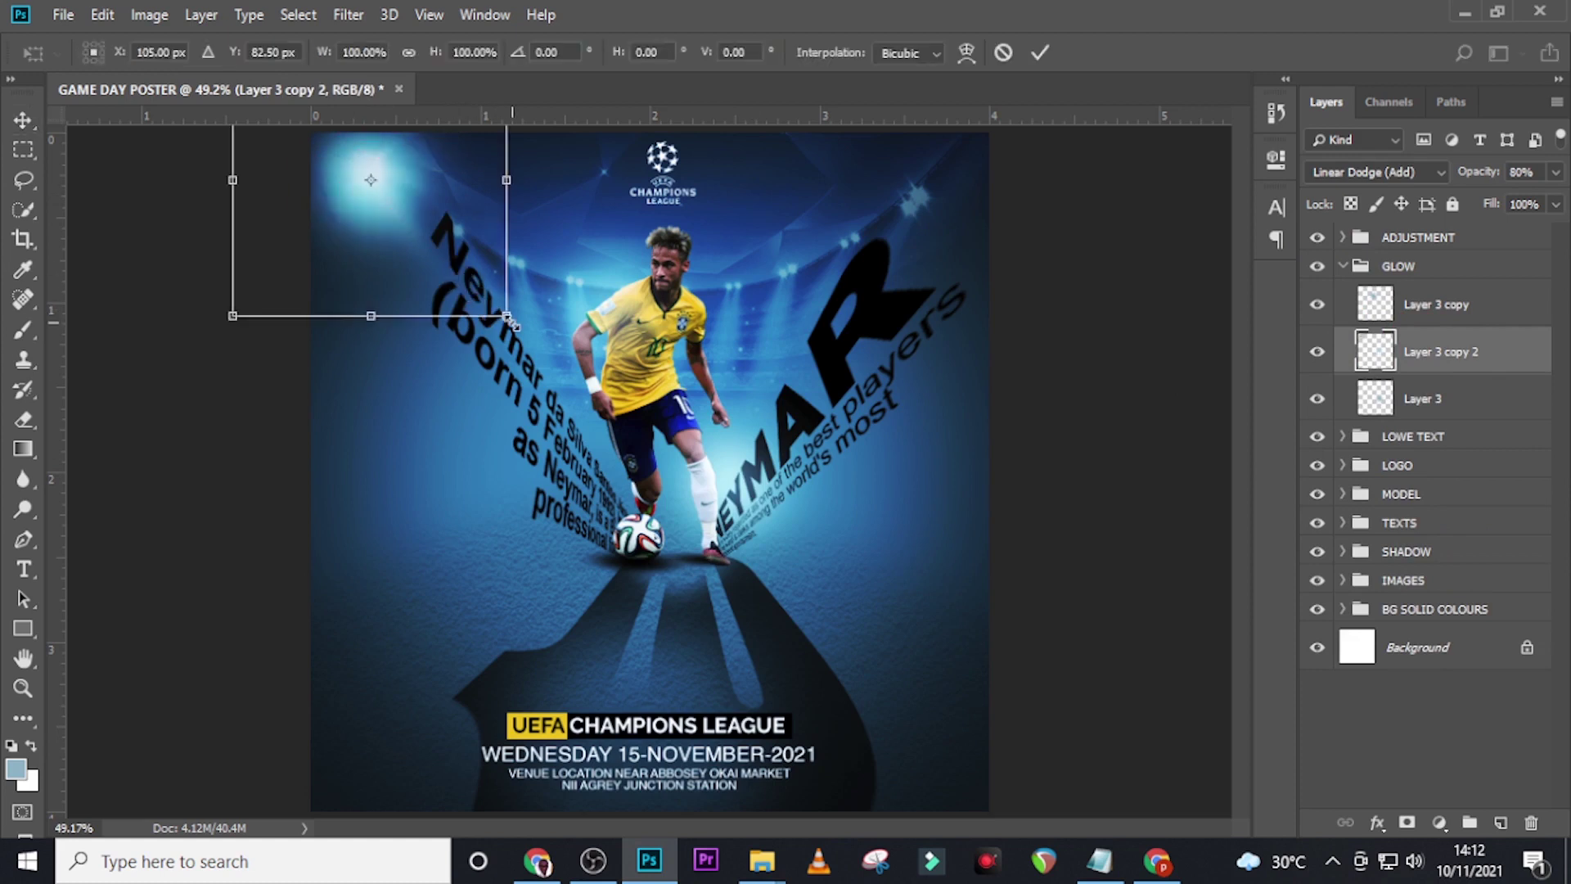
pyautogui.moveTo(507, 316); pyautogui.dragTo(803, 606)
pyautogui.moveTo(618, 407); pyautogui.dragTo(512, 291)
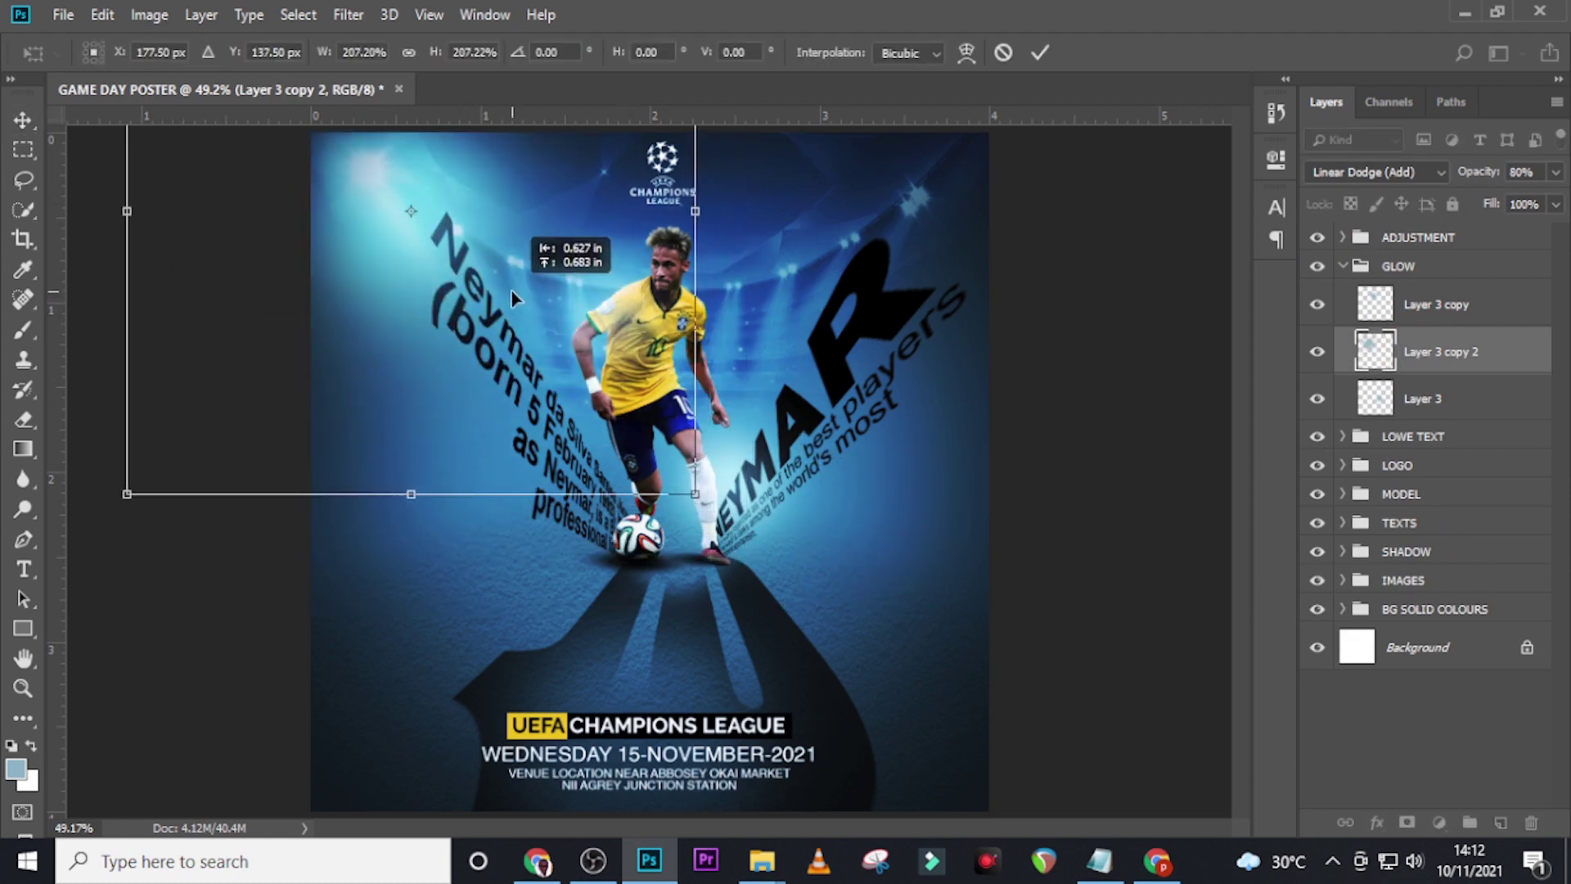
pyautogui.press('Return')
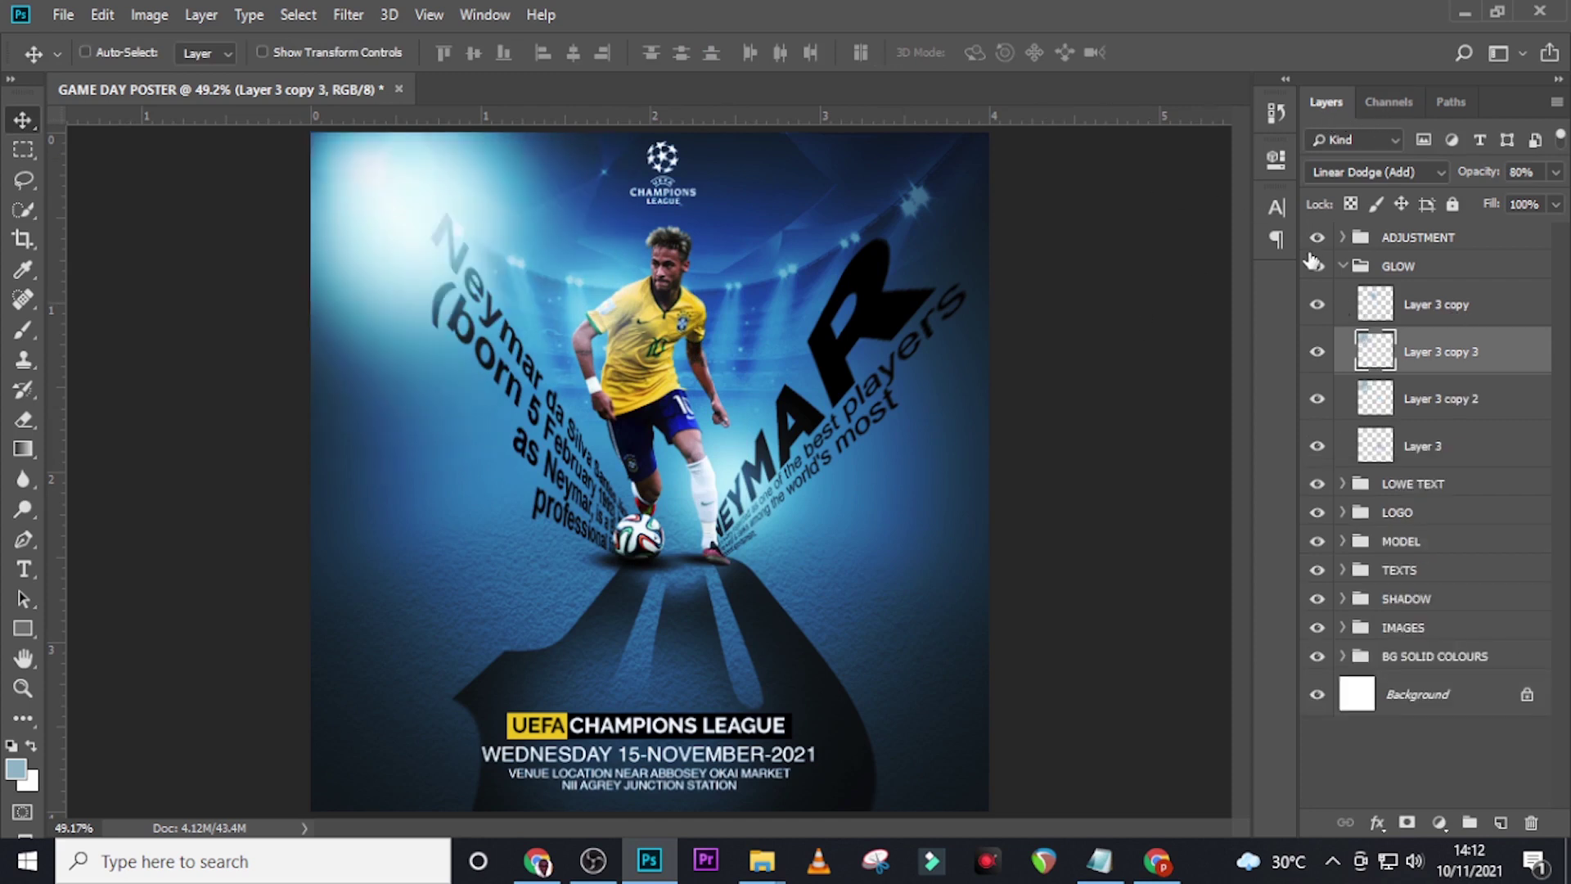
# Duplicate the enlarged glow into the poster's upper-right corner and scale the copy to about 129%.
pyautogui.moveTo(409, 260); pyautogui.dragTo(953, 189)
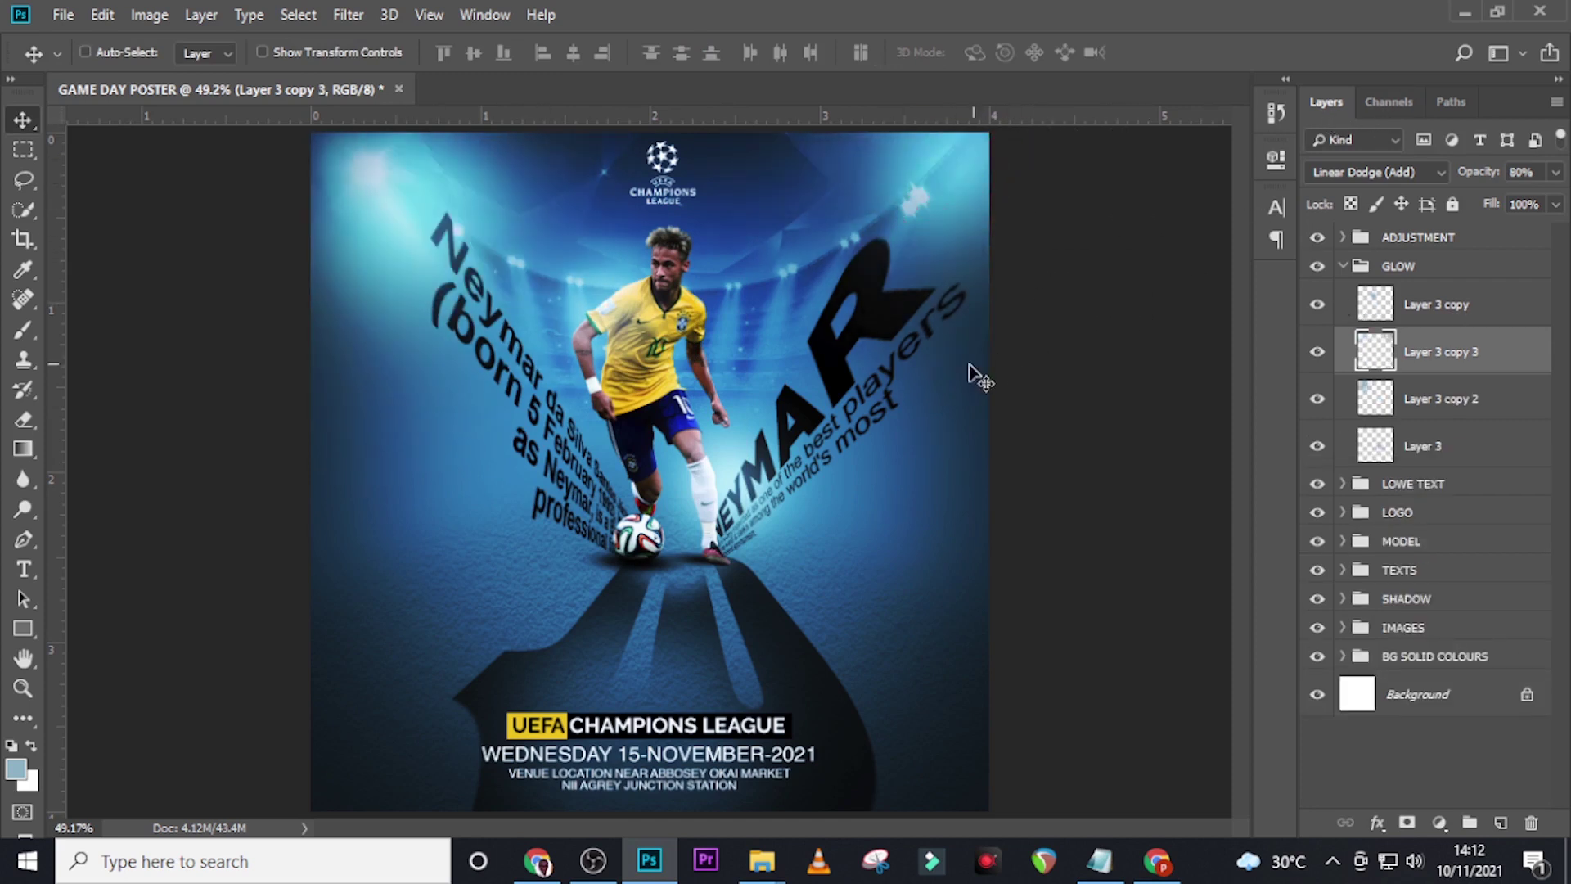
pyautogui.hotkey('ctrl', 't')
pyautogui.moveTo(676, 425); pyautogui.dragTo(484, 561)
pyautogui.moveTo(926, 348); pyautogui.dragTo(990, 228)
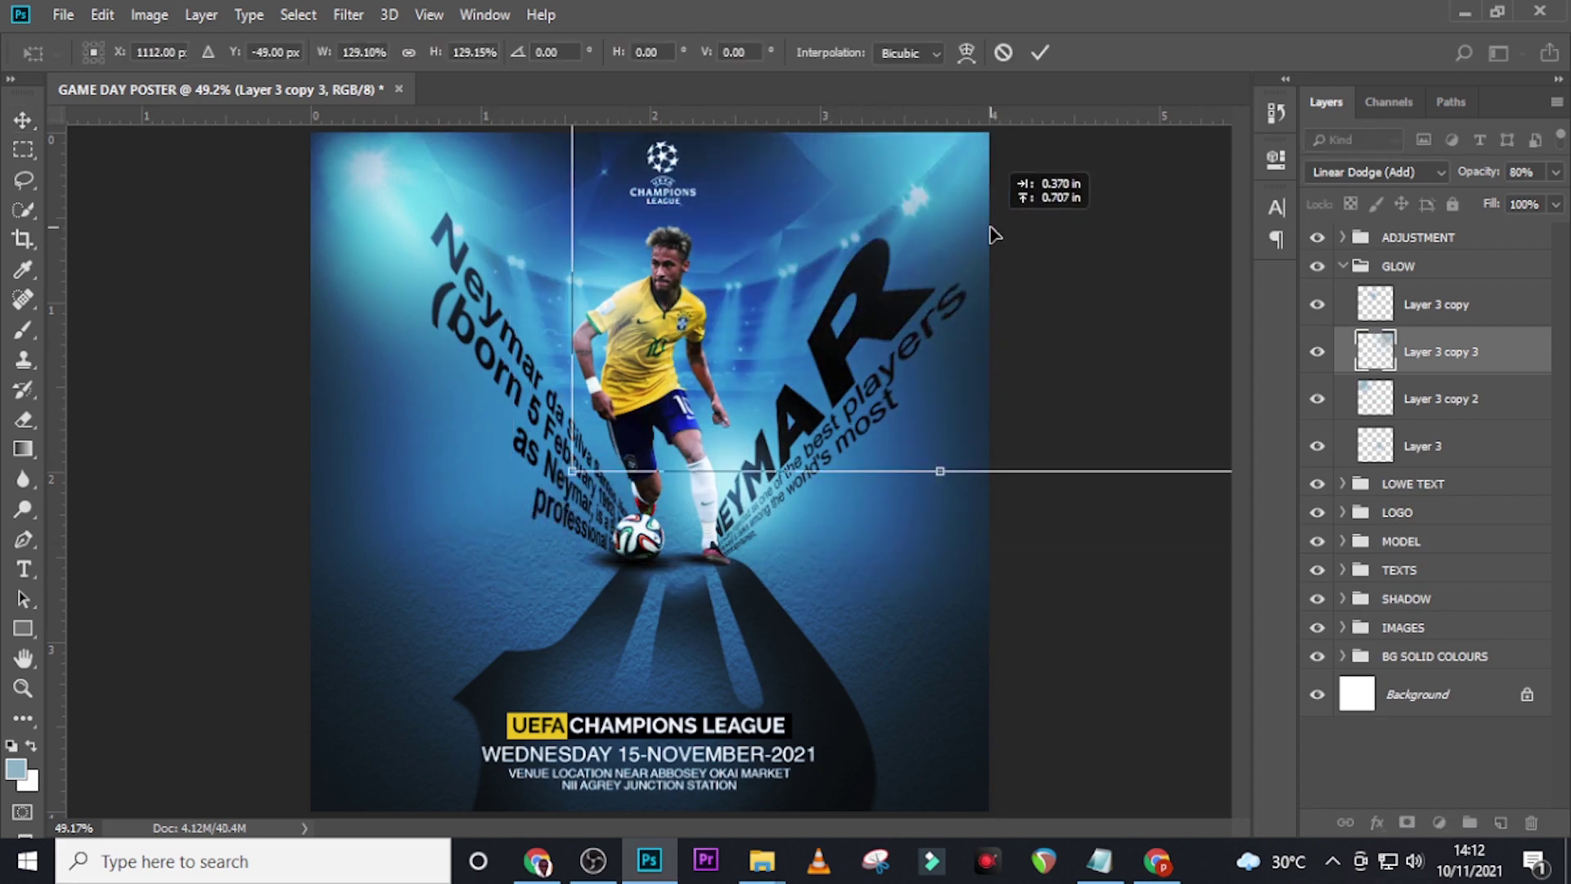
pyautogui.press('Return')
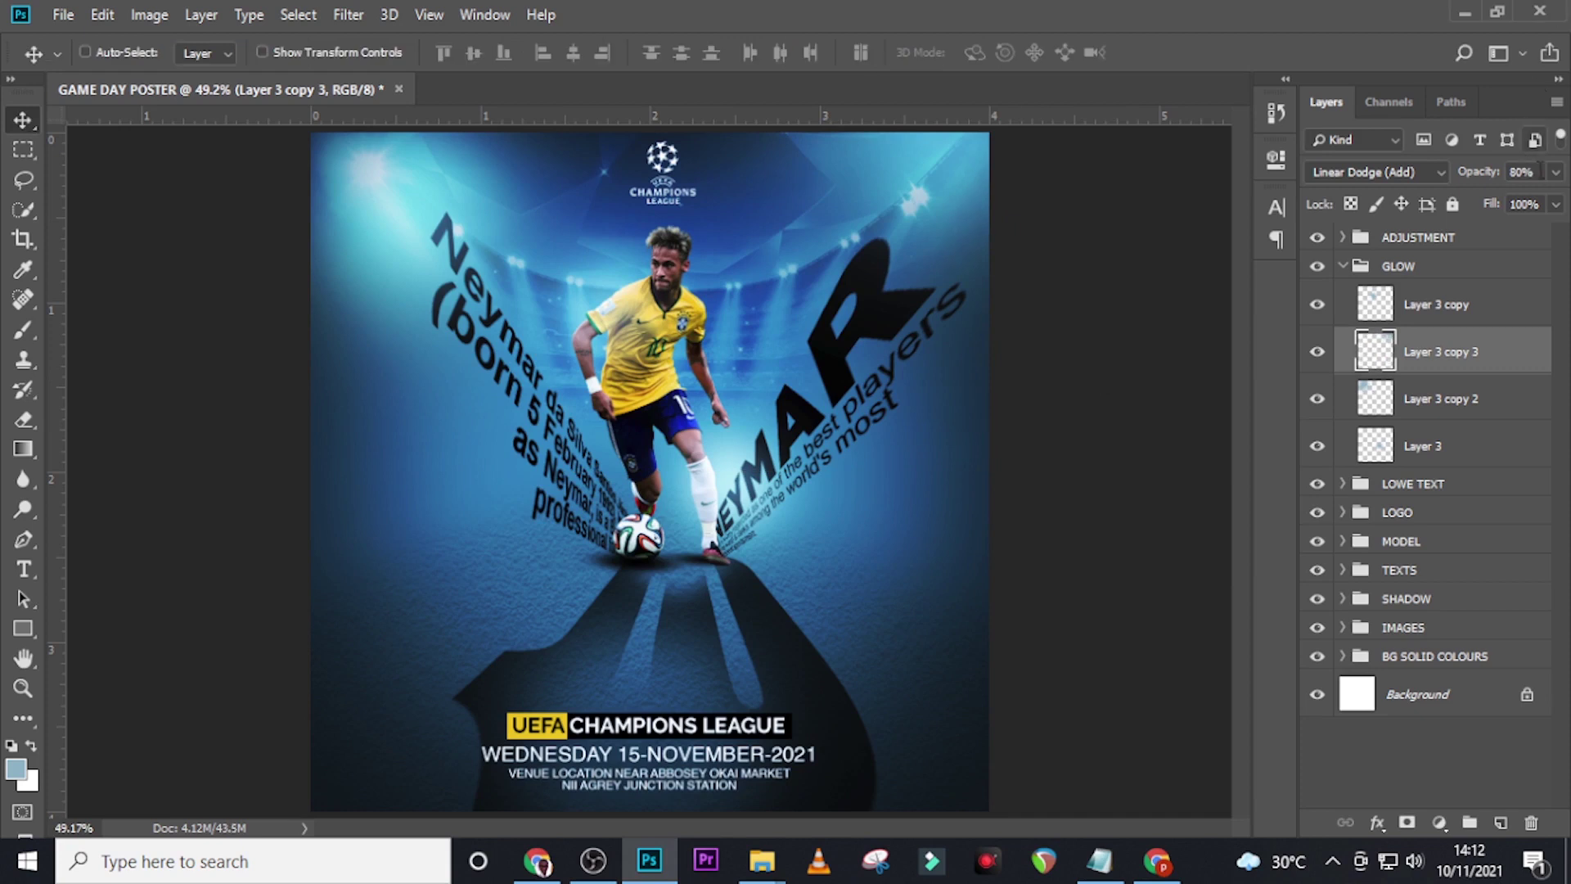
# Set the upper-right glow's opacity to 40%, shift it slightly inward and collapse the GLOW group.
pyautogui.click(1522, 172)
pyautogui.write('40')
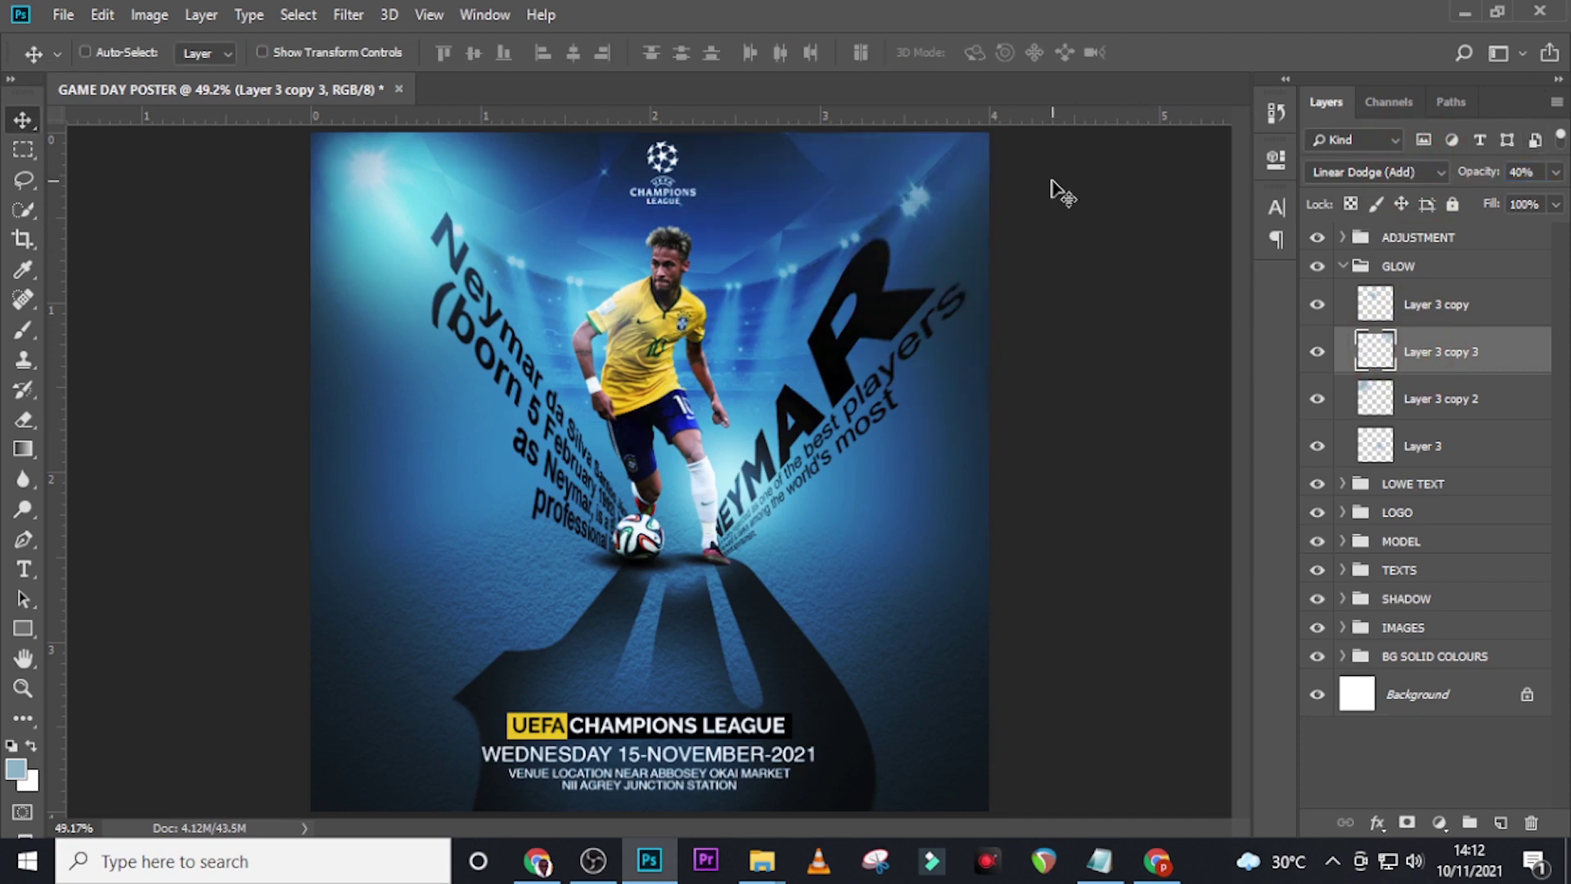
pyautogui.moveTo(956, 187); pyautogui.dragTo(897, 221)
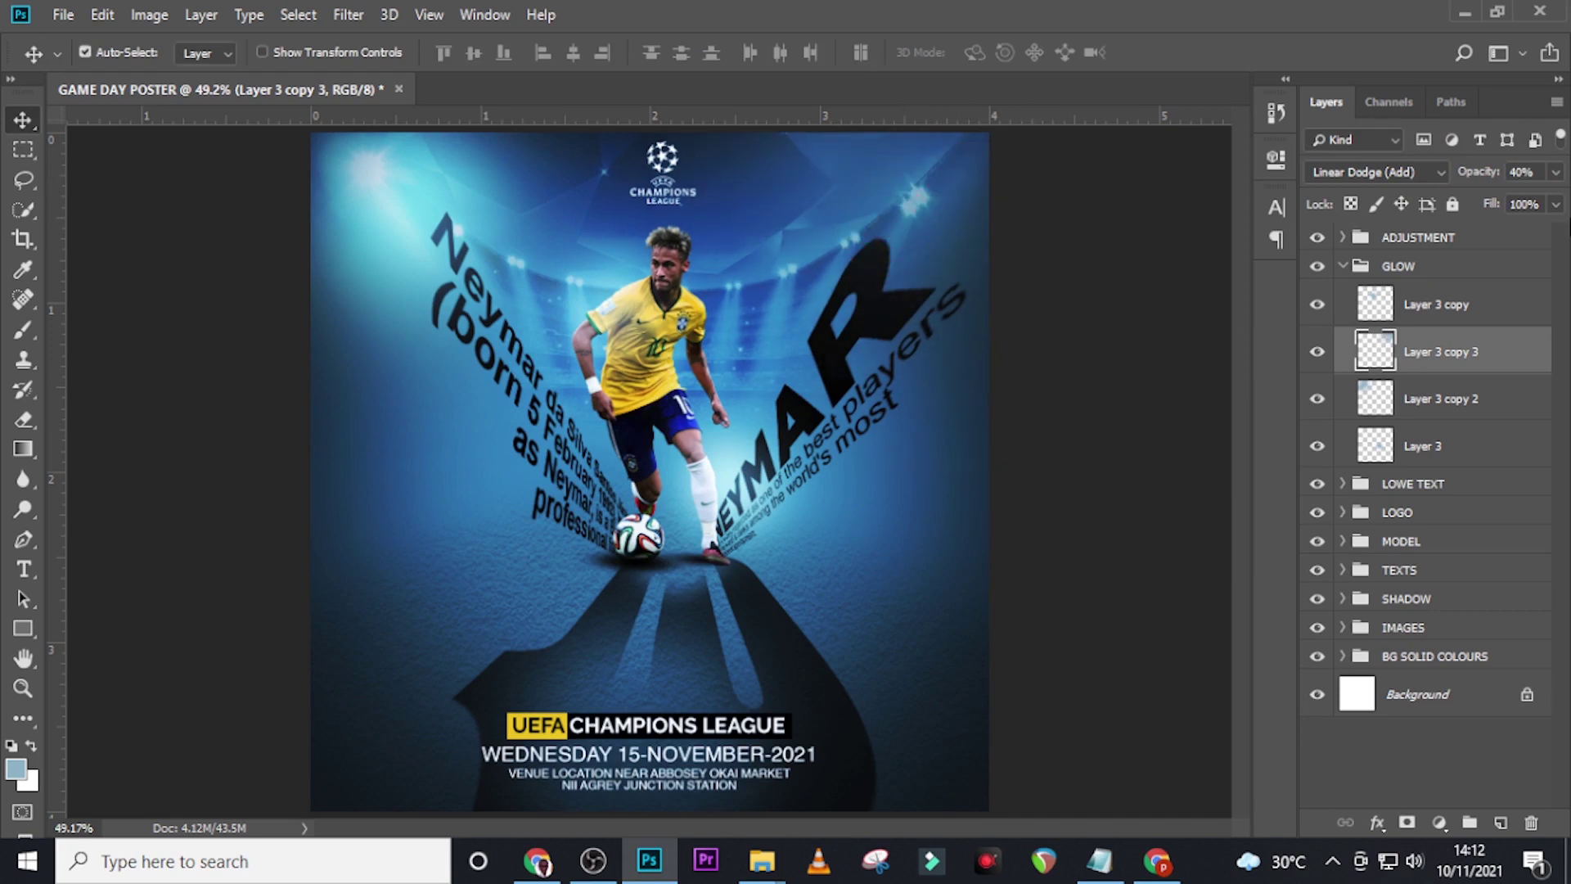
pyautogui.click(1343, 265)
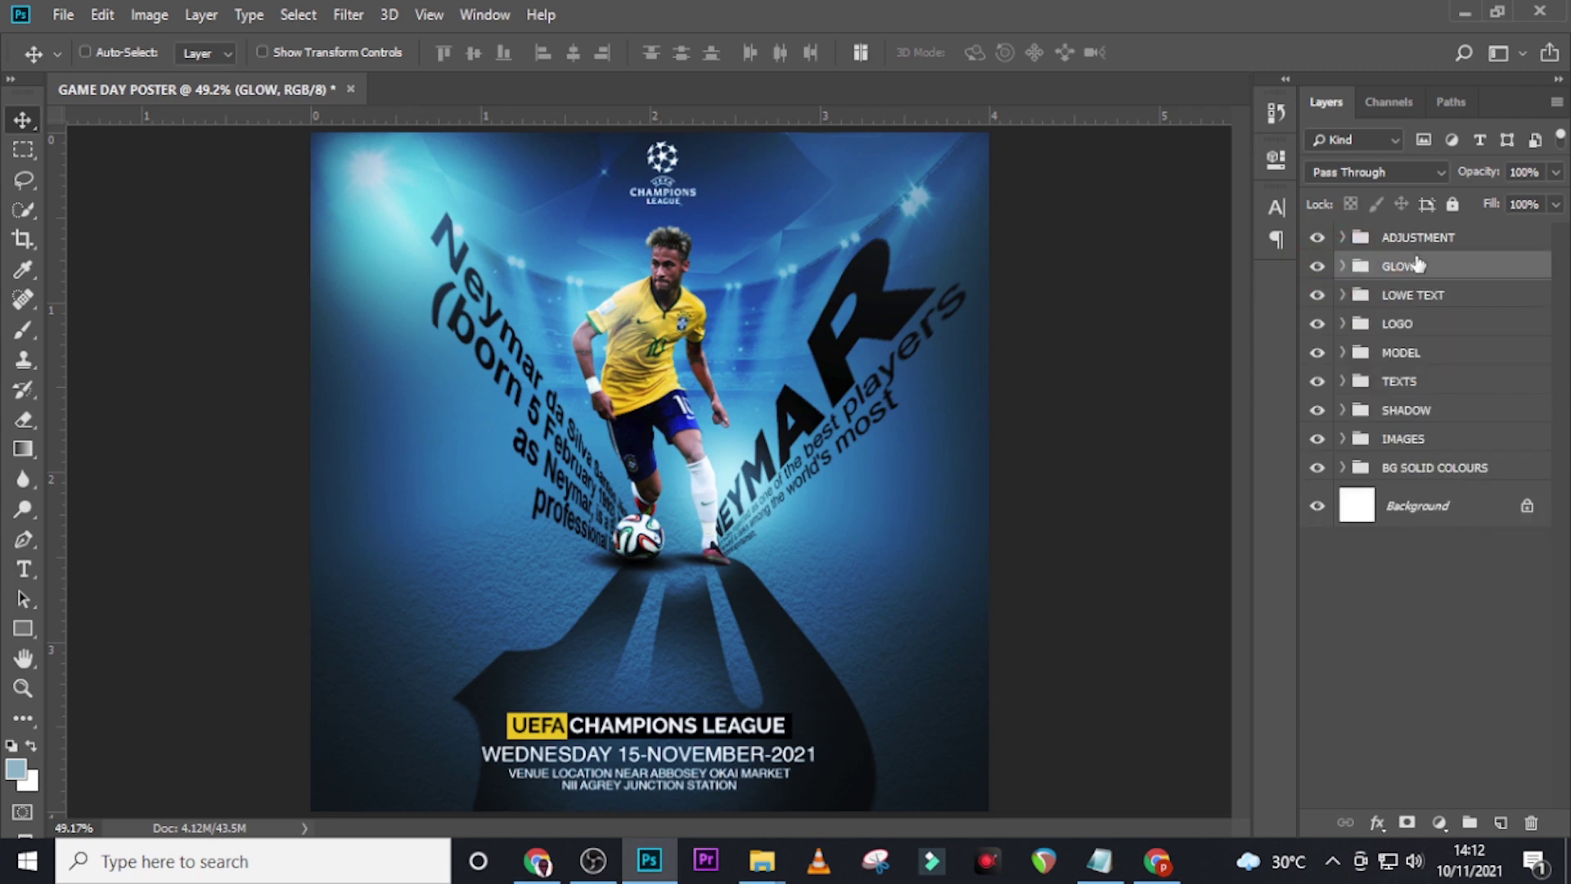